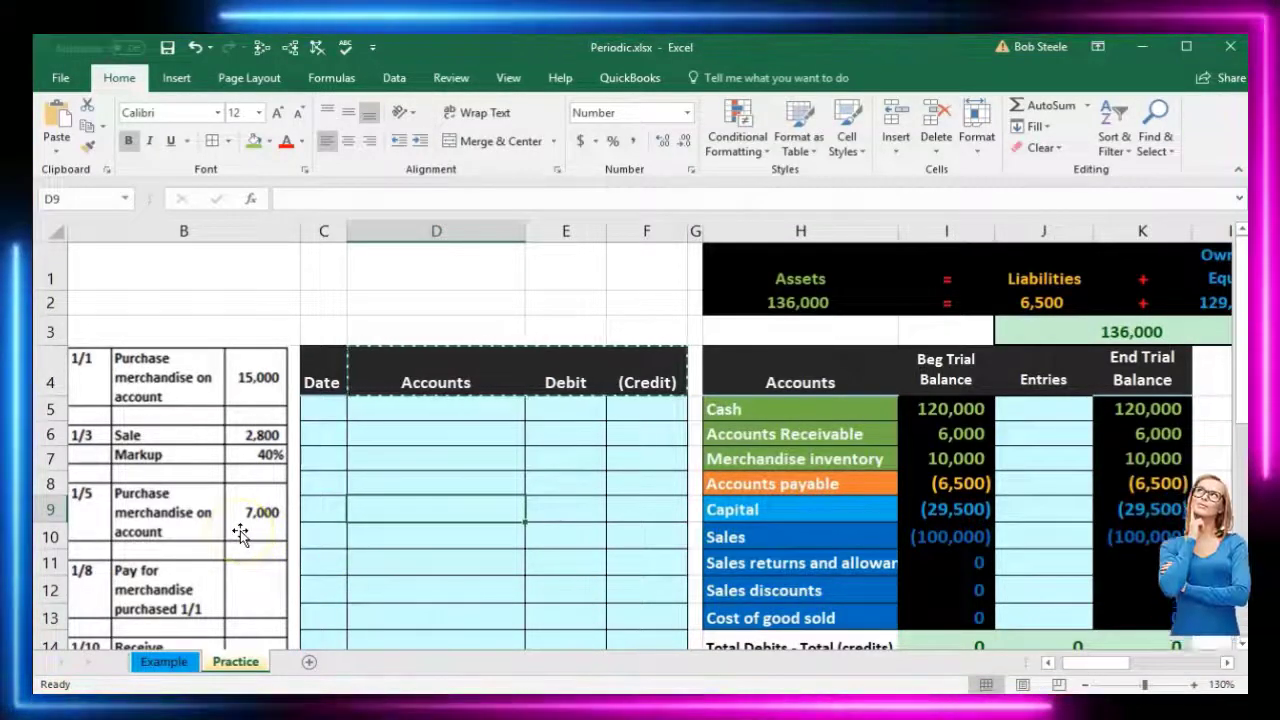
- Examine the blank journal entry area and the Entries and End Trial Balance columns of the trial balance
click(355, 474)
drag(337, 408, 624, 540)
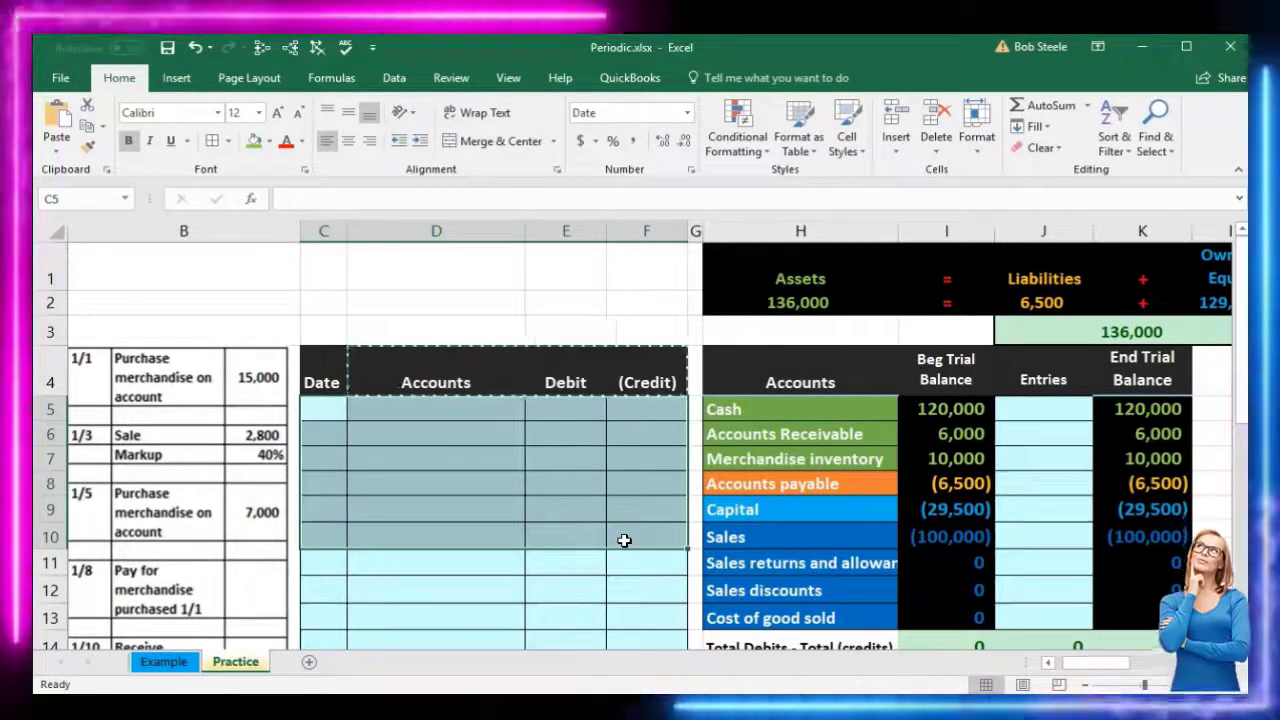
click(1062, 490)
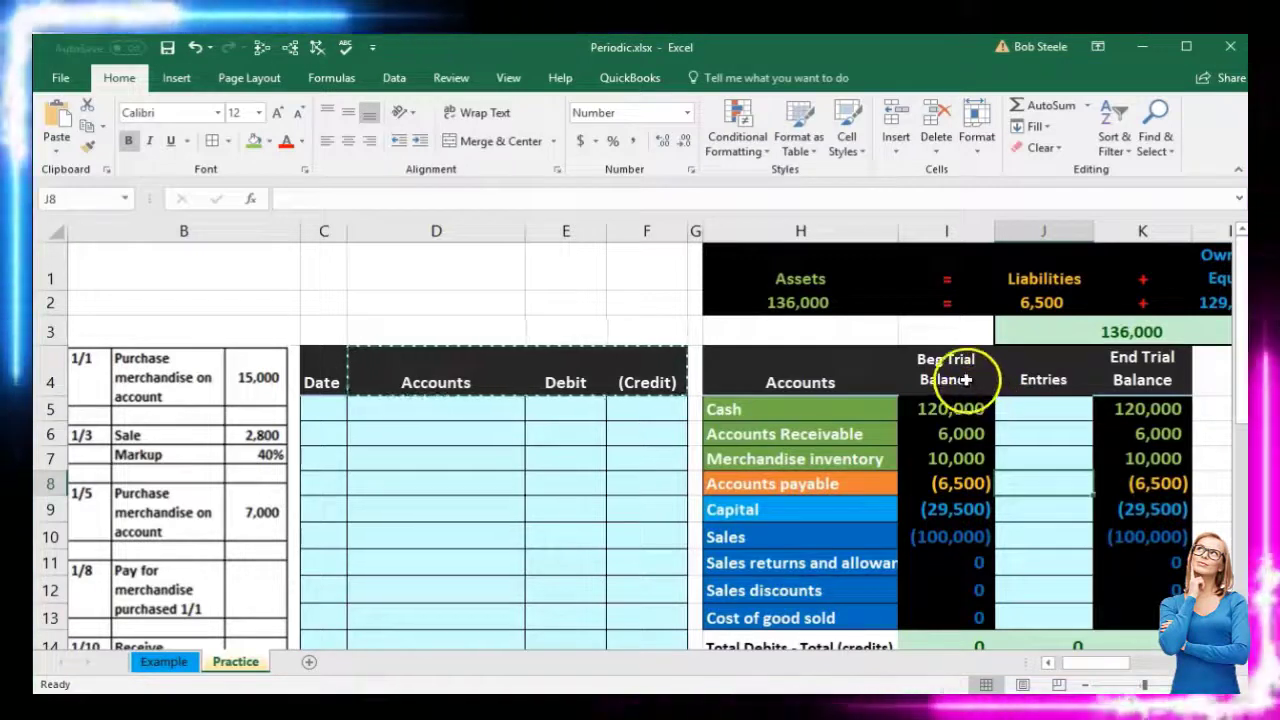
click(1045, 380)
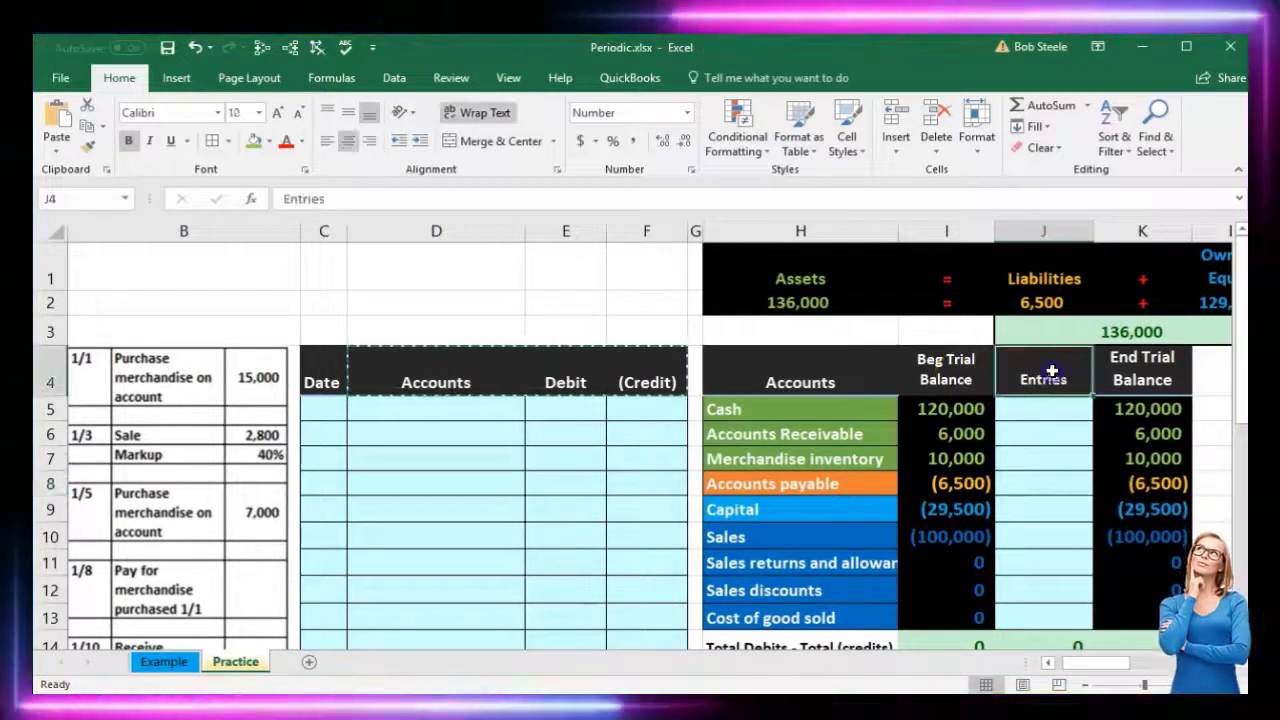
click(1128, 368)
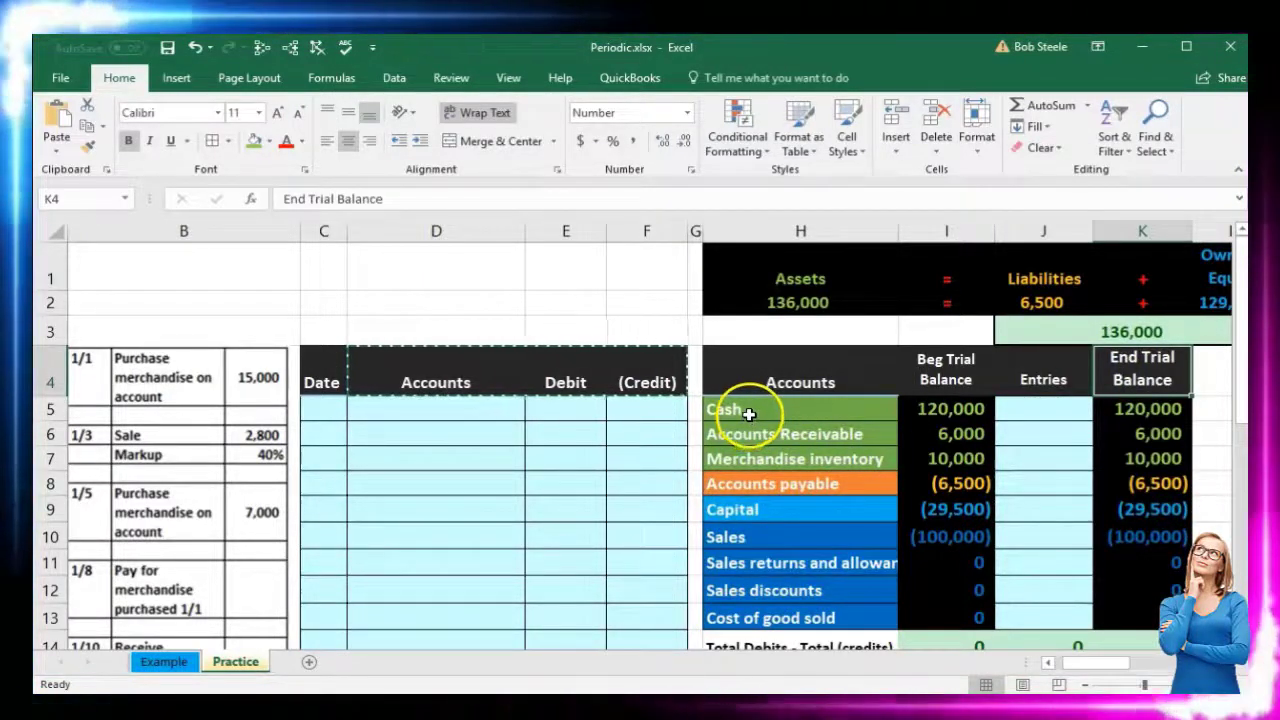
- Review the asset, liability, capital and income statement account groups in the trial balance, plus the journal's Debit and (Credit) headings
drag(749, 417, 752, 455)
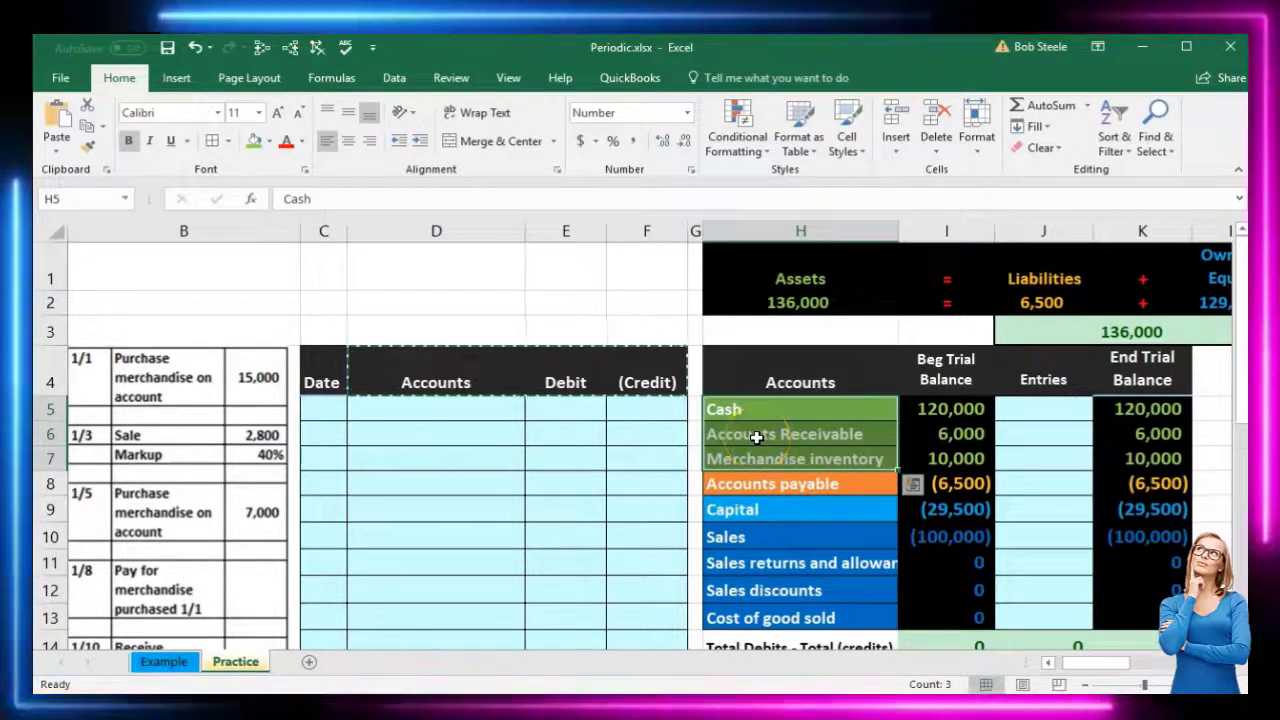
click(767, 483)
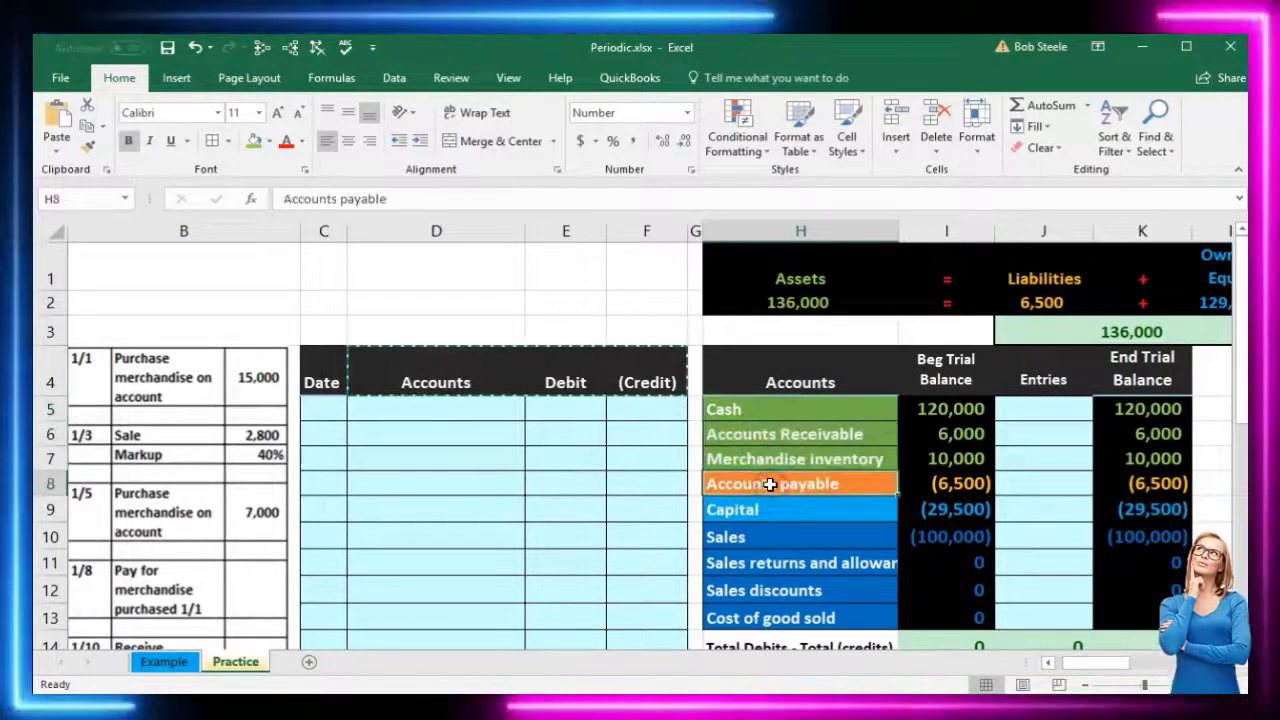
click(771, 505)
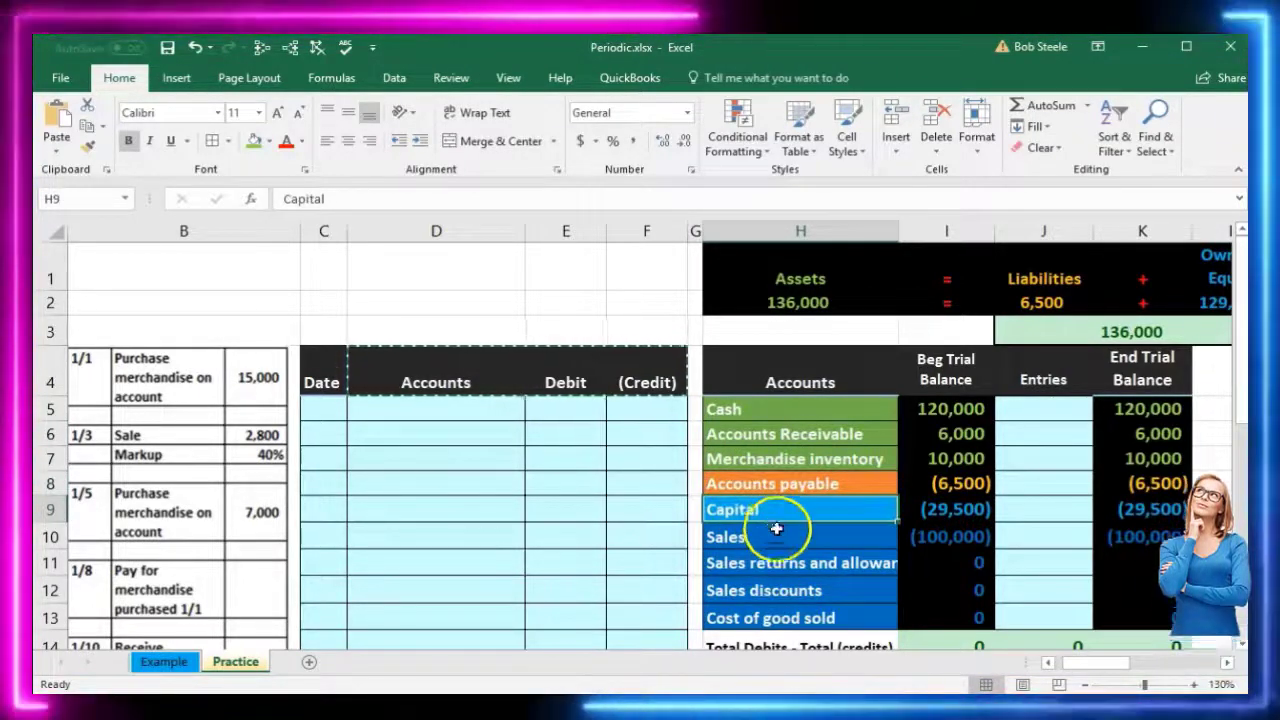
click(773, 535)
drag(779, 544, 780, 607)
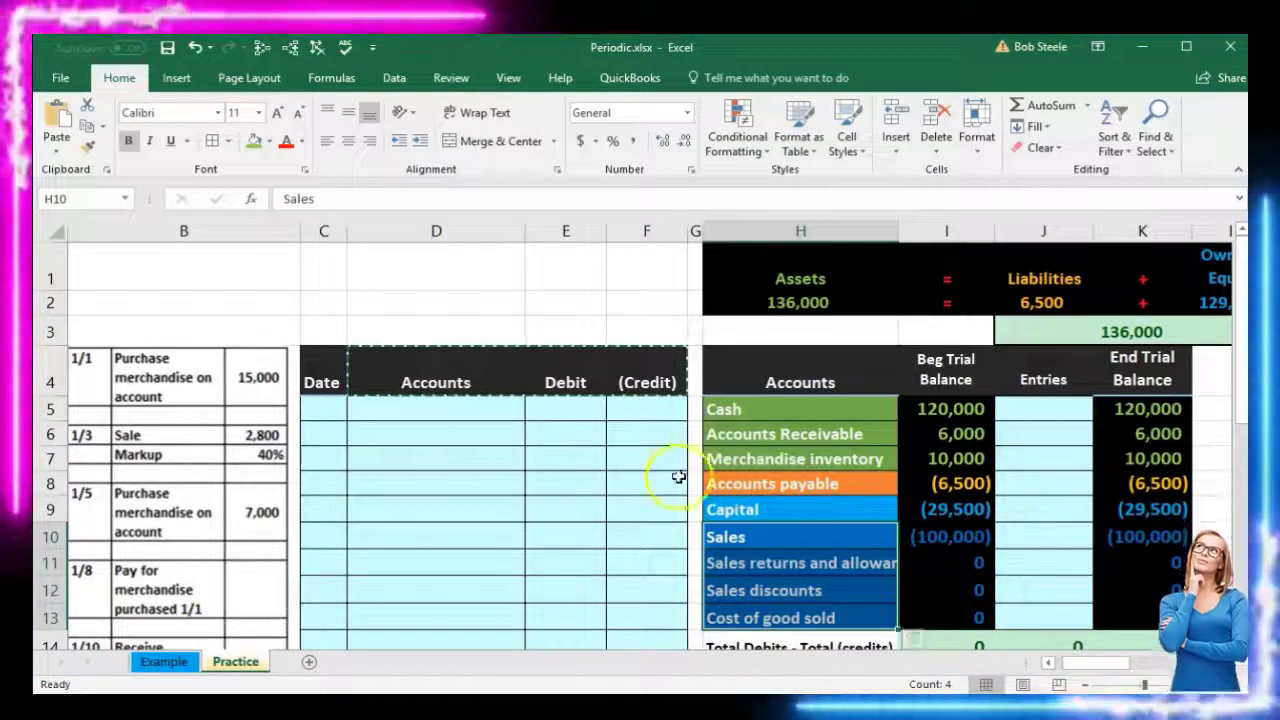
click(583, 378)
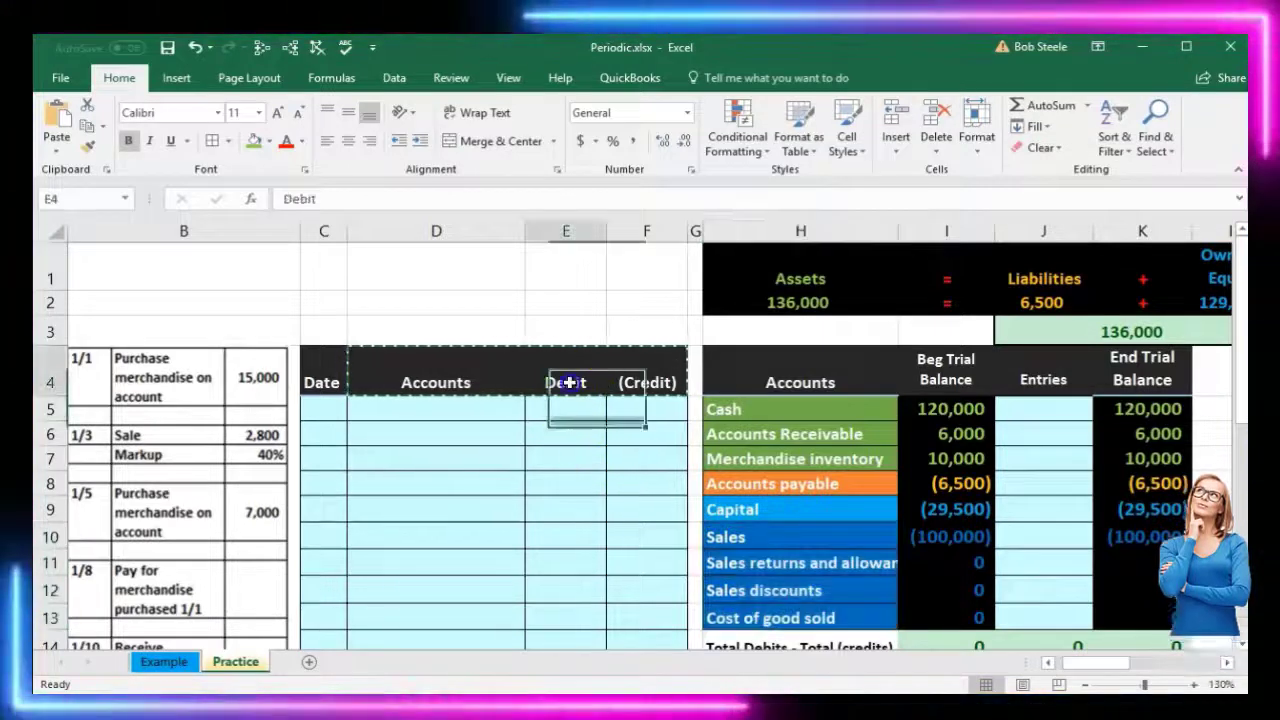
click(638, 386)
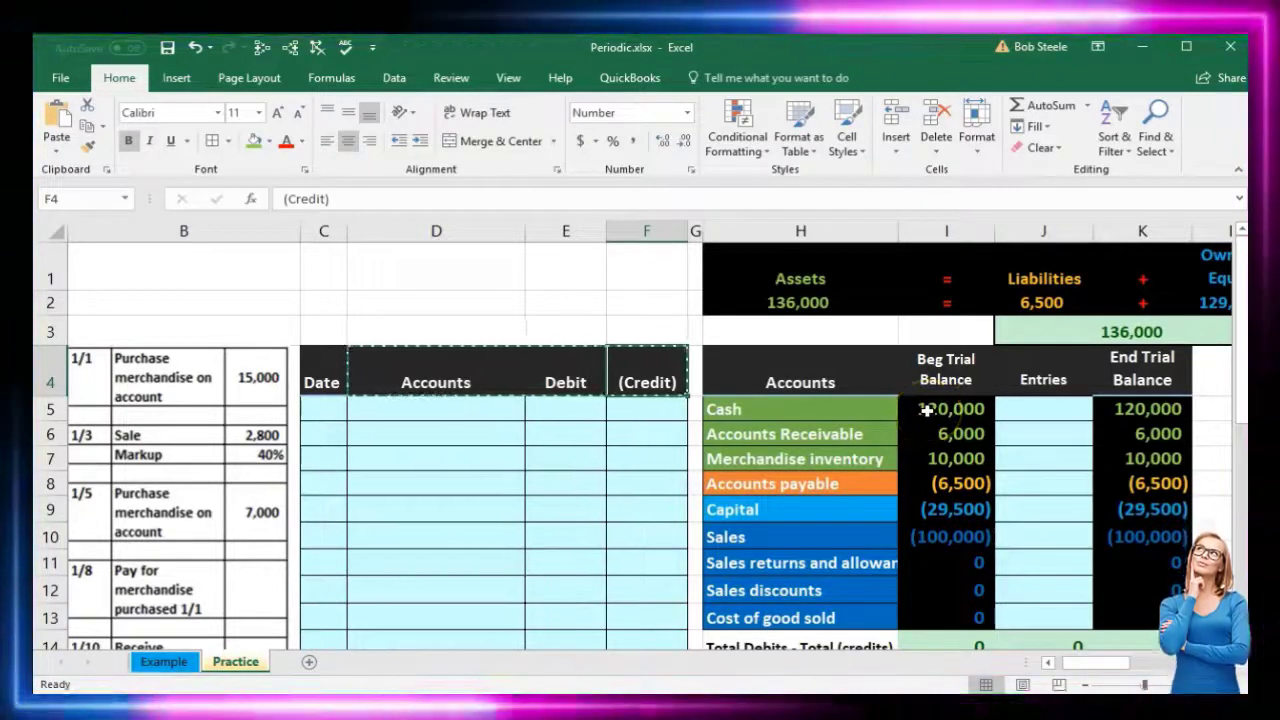
- Examine the beginning trial balance's debit and credit amounts and the SUM formula in its Total Debits - Total (credits) row
click(957, 410)
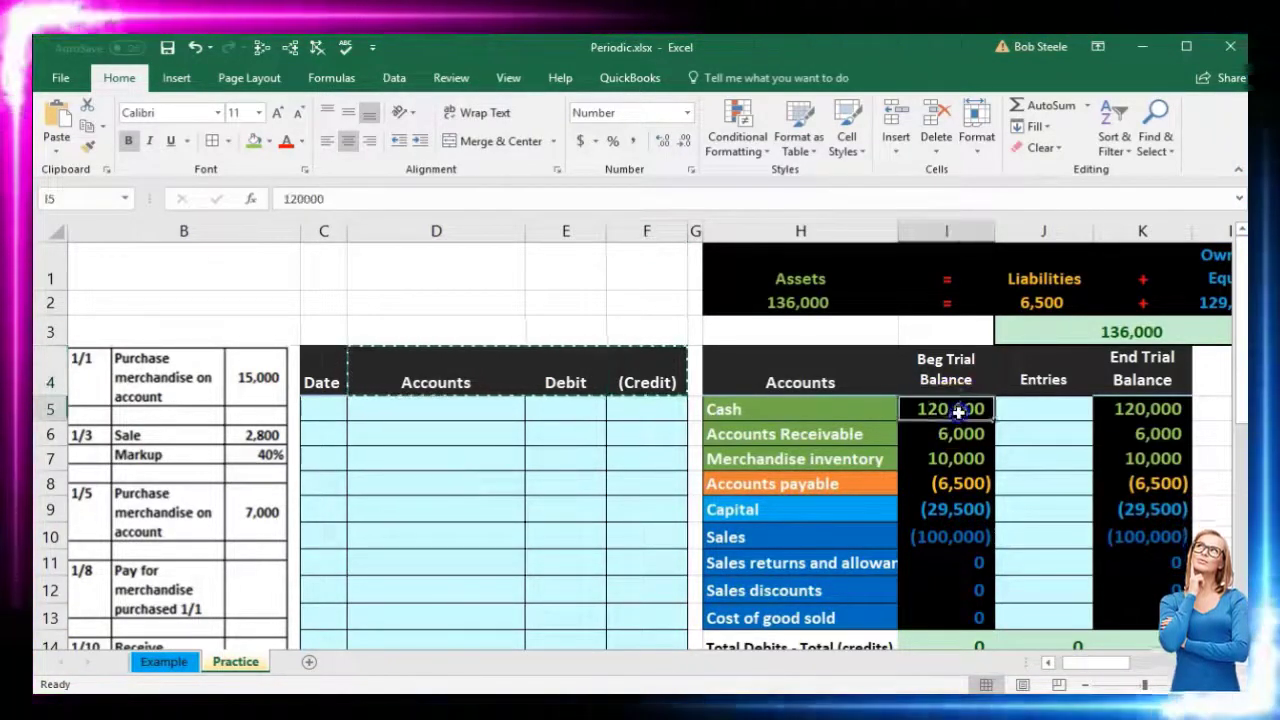
drag(957, 410, 957, 460)
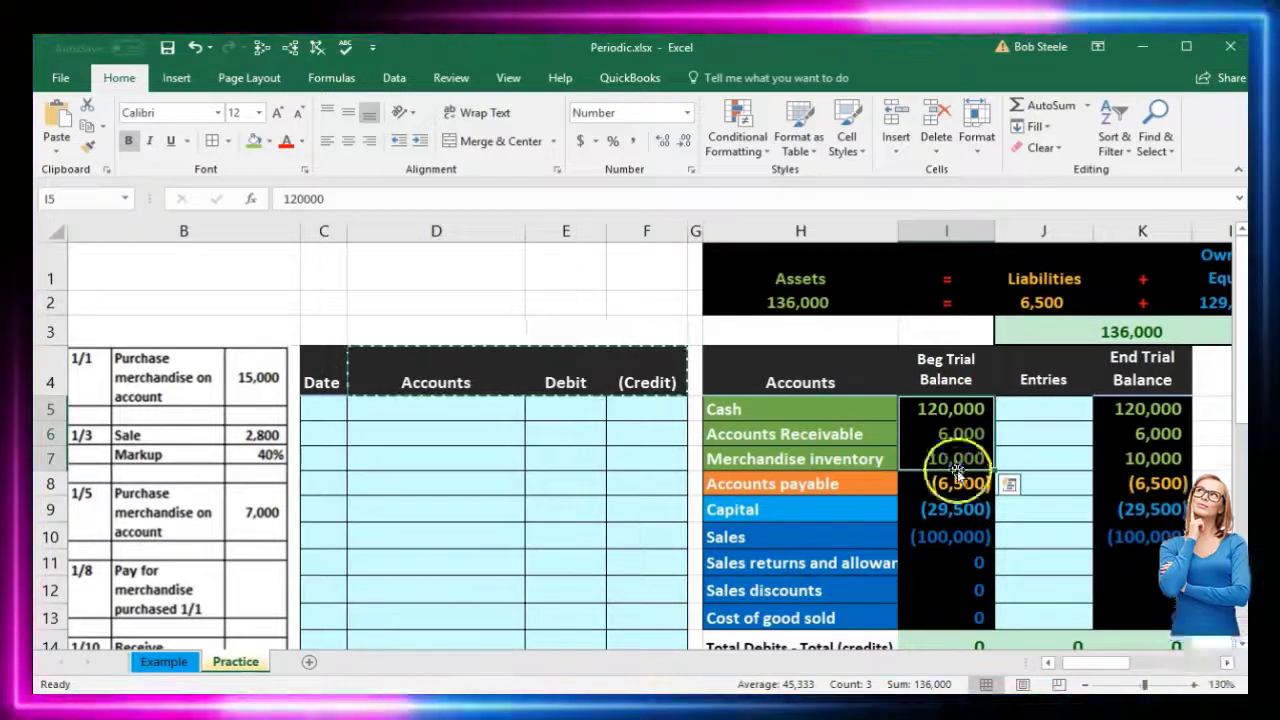
drag(957, 484, 957, 536)
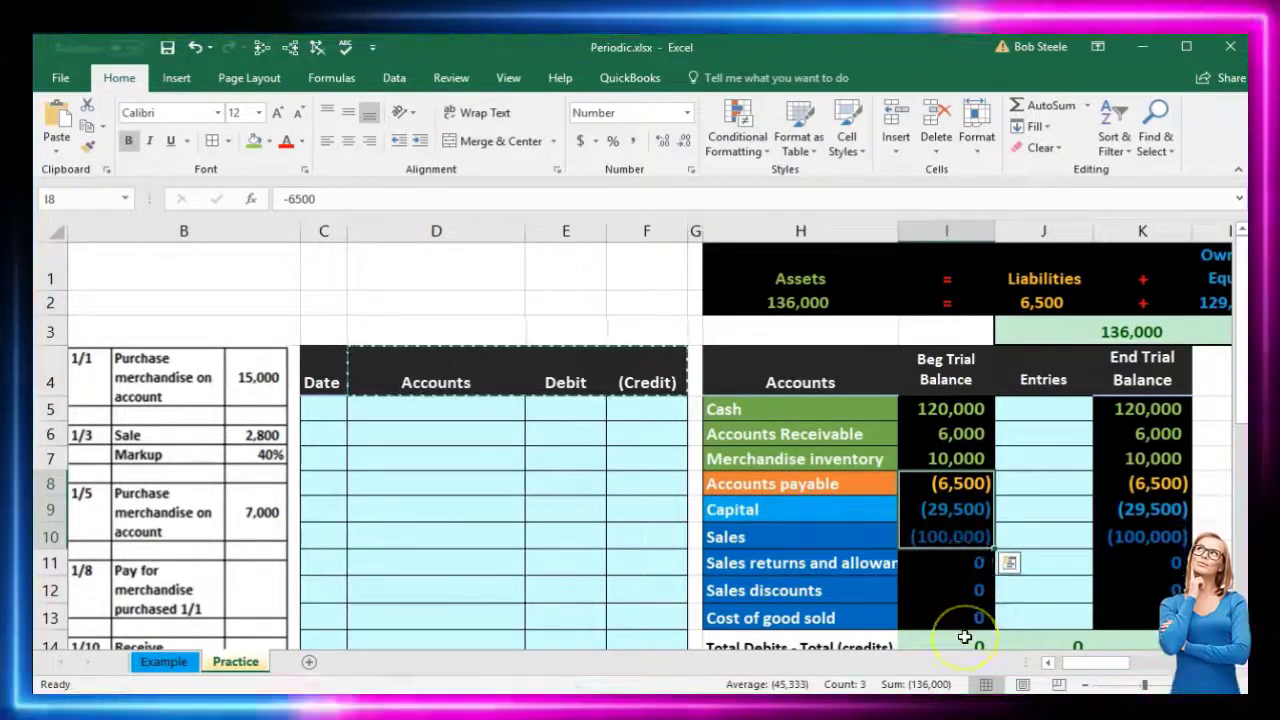
click(968, 643)
key(alt+equal)
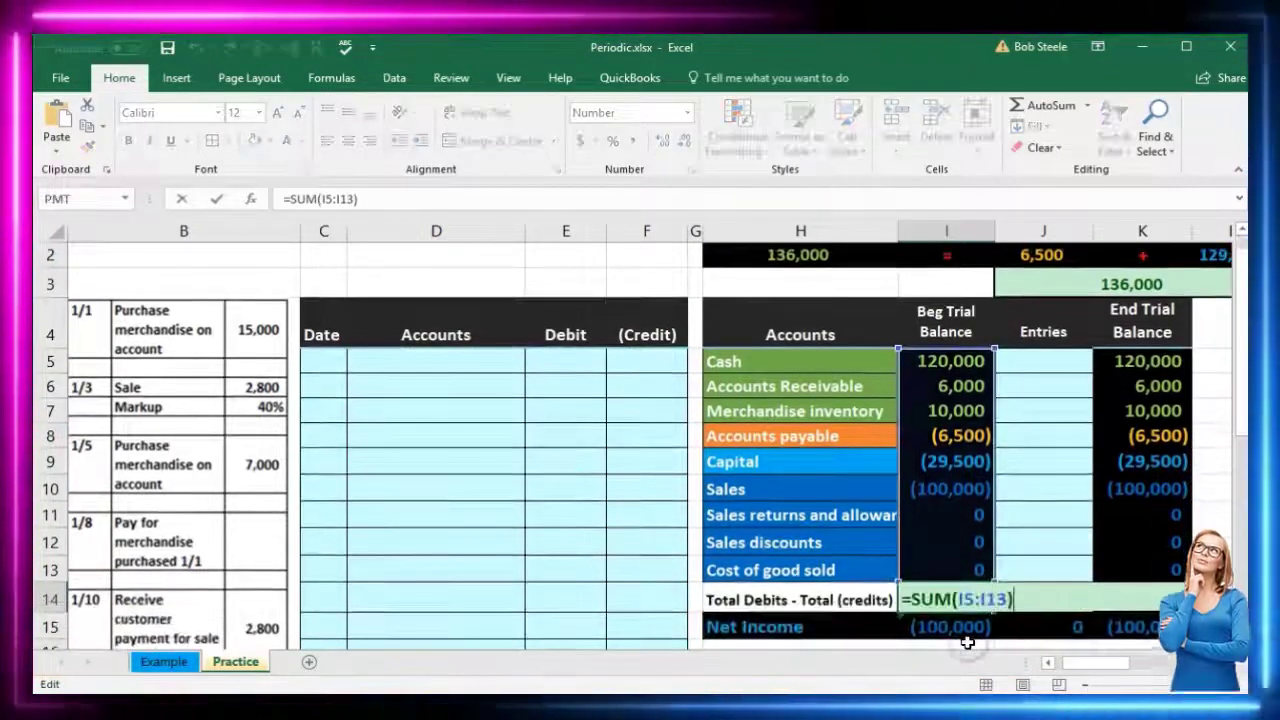
key(Return)
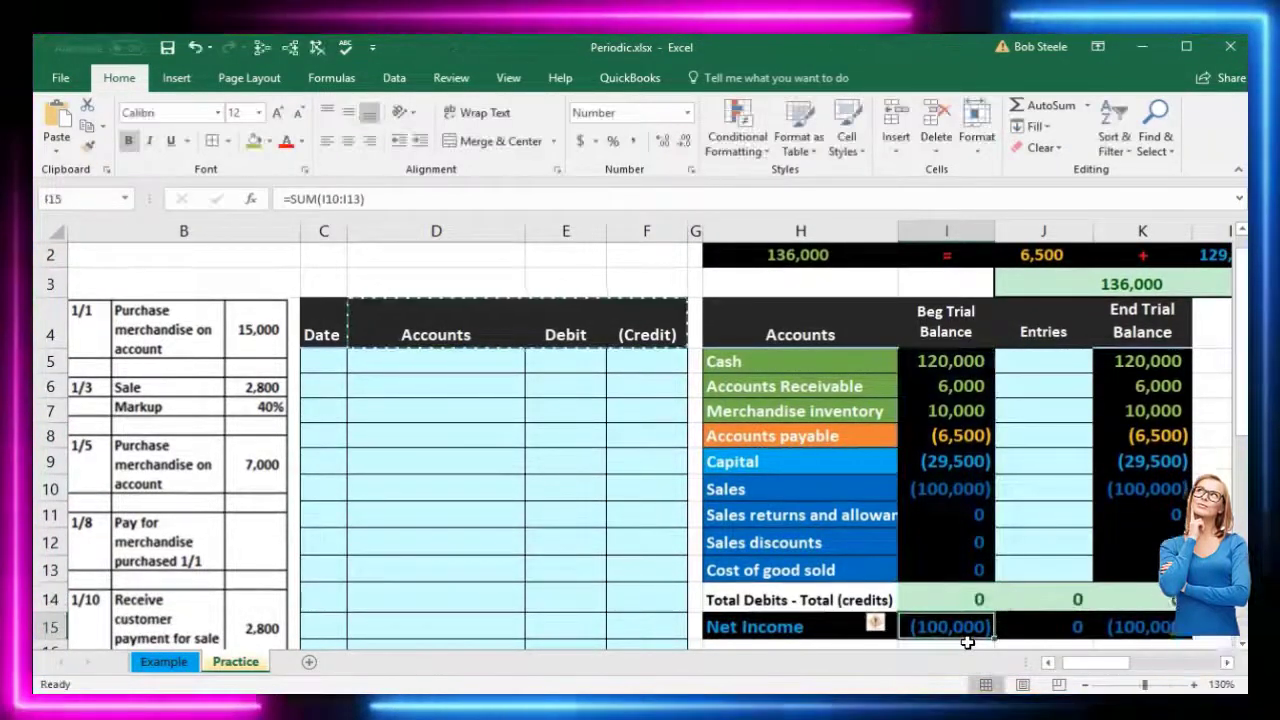
click(971, 600)
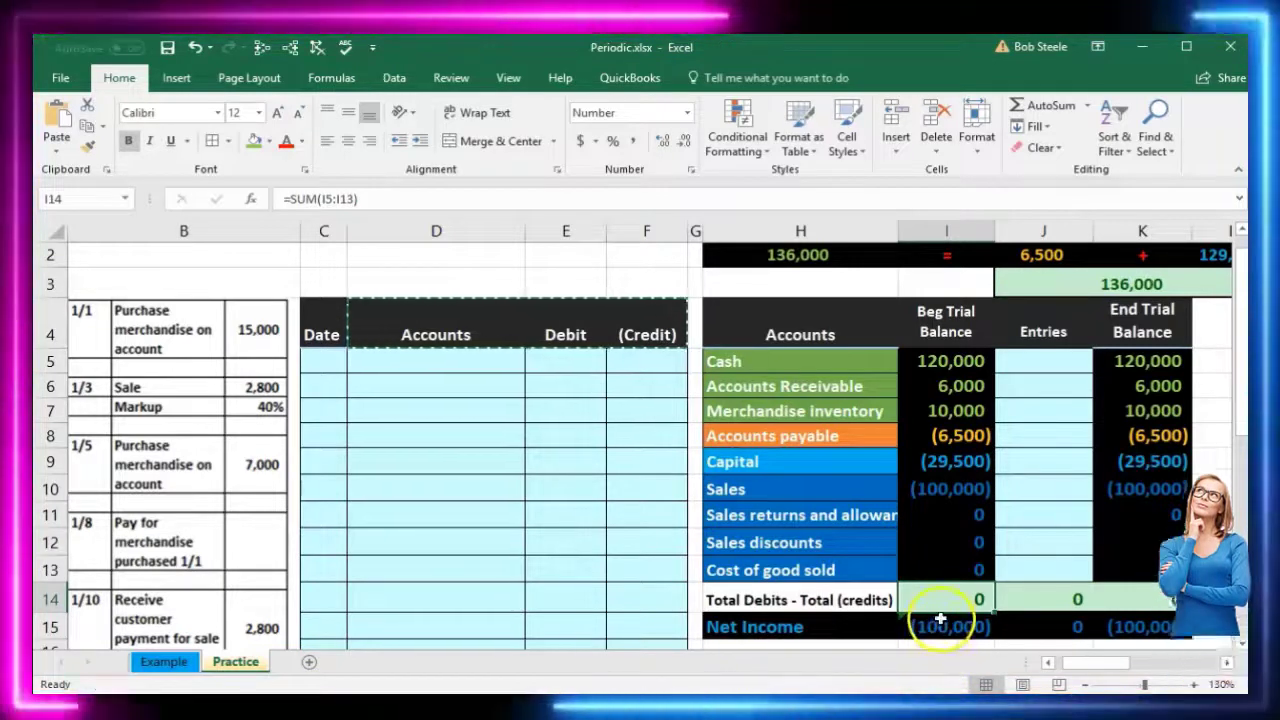
- Inspect the beginning Net Income formula in I15 and the Sales balance it draws on
click(935, 640)
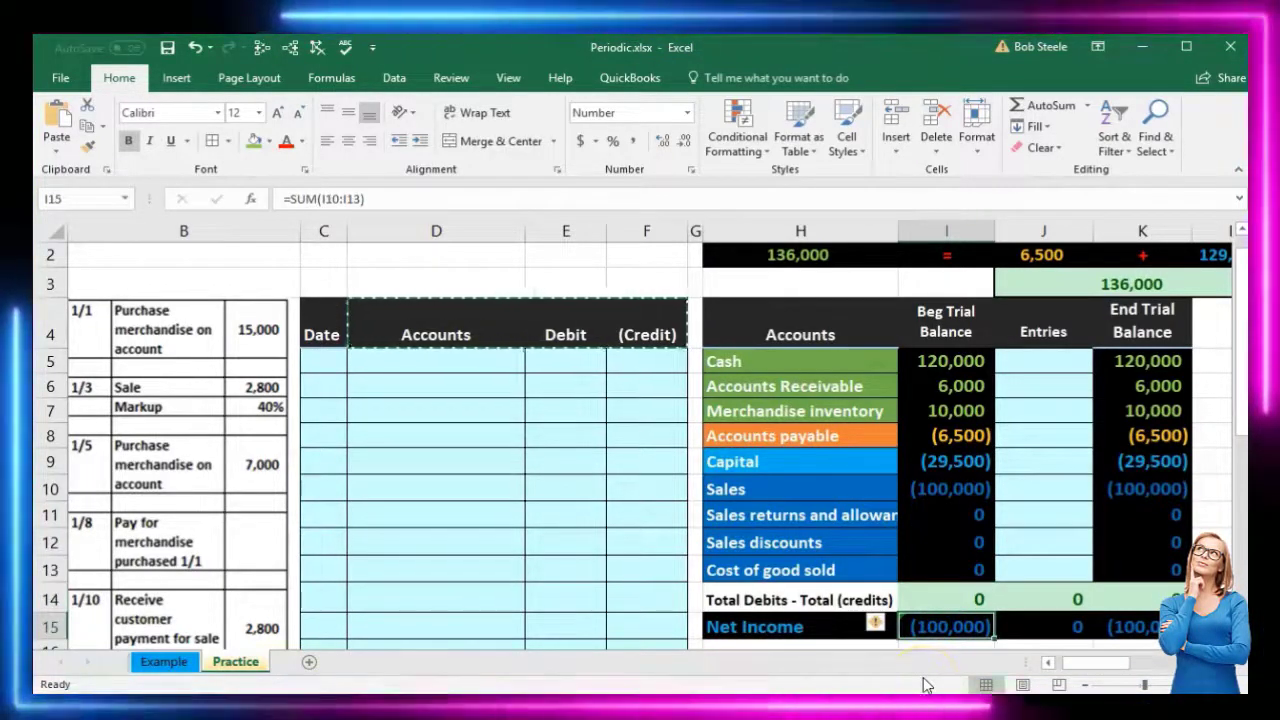
click(912, 489)
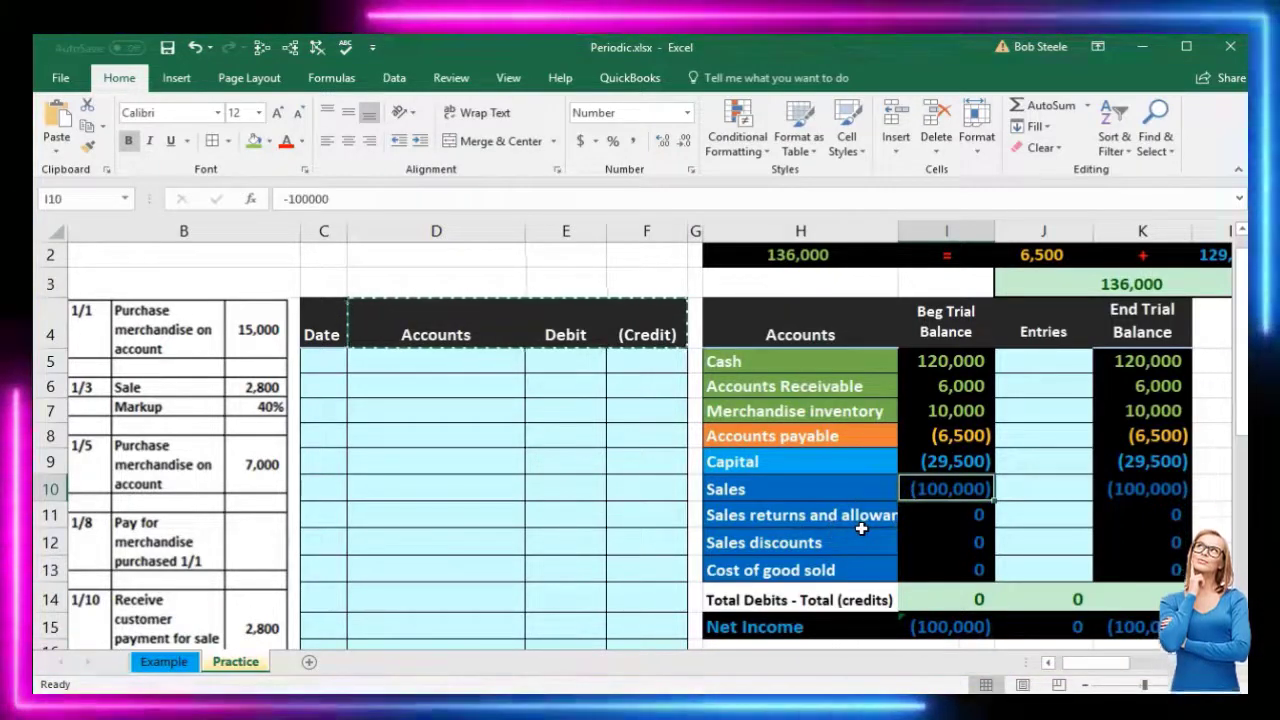
click(940, 625)
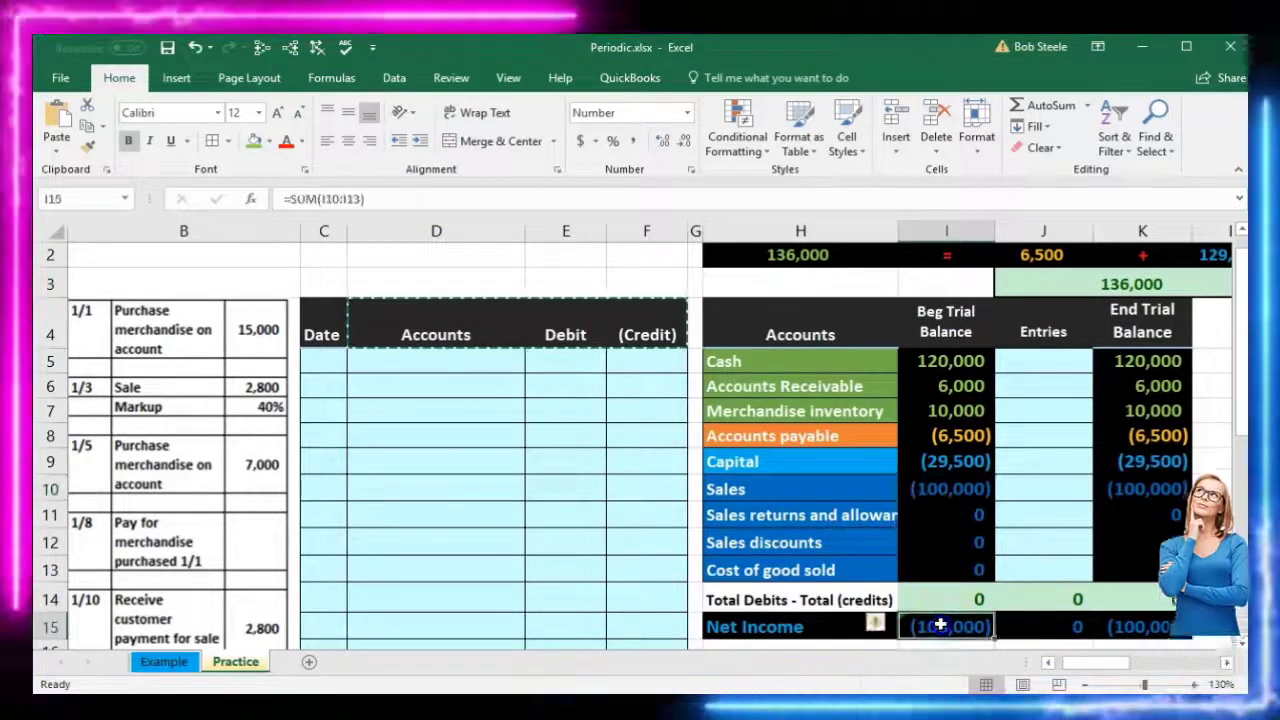
double_click(940, 625)
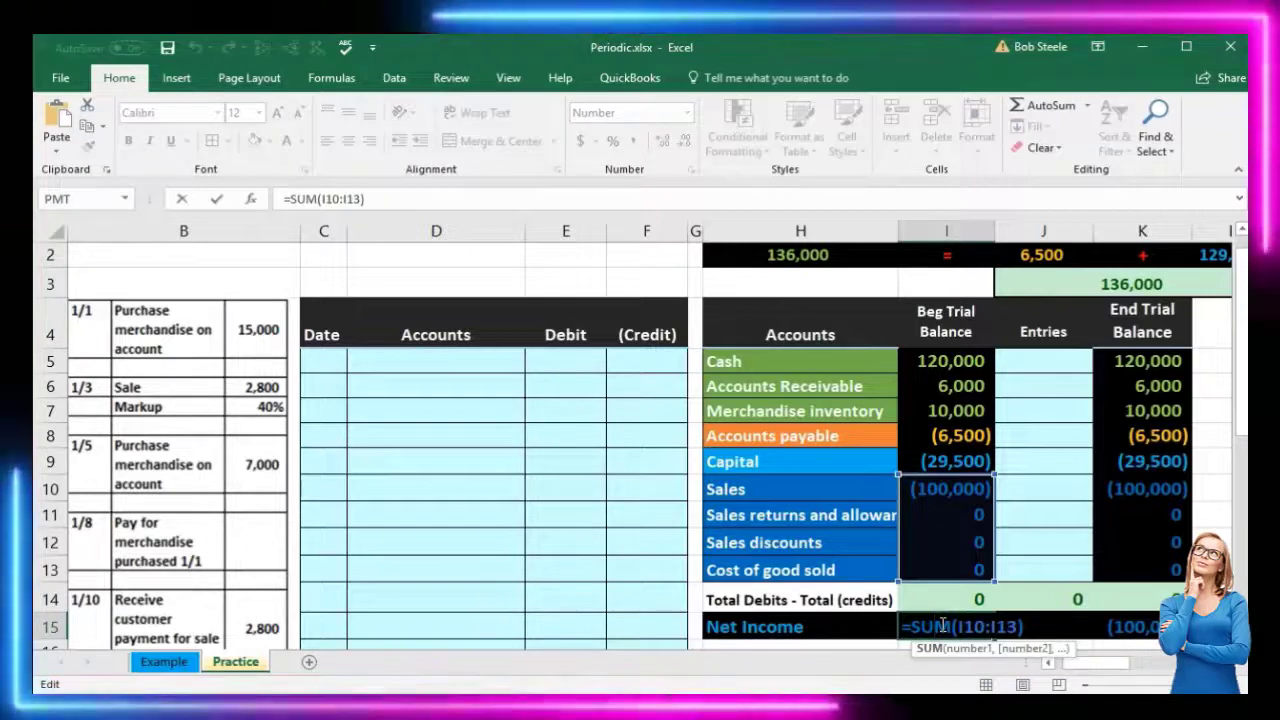
key(Return)
click(420, 445)
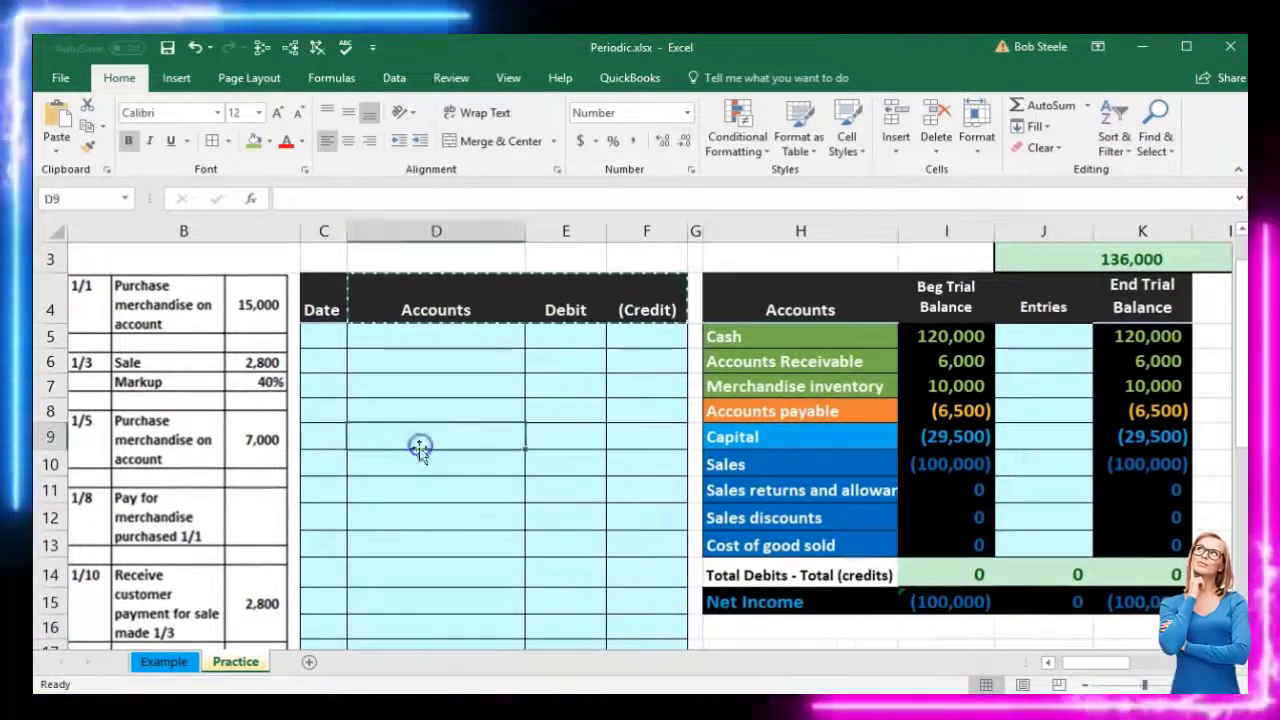
scroll(418, 460, up, 1)
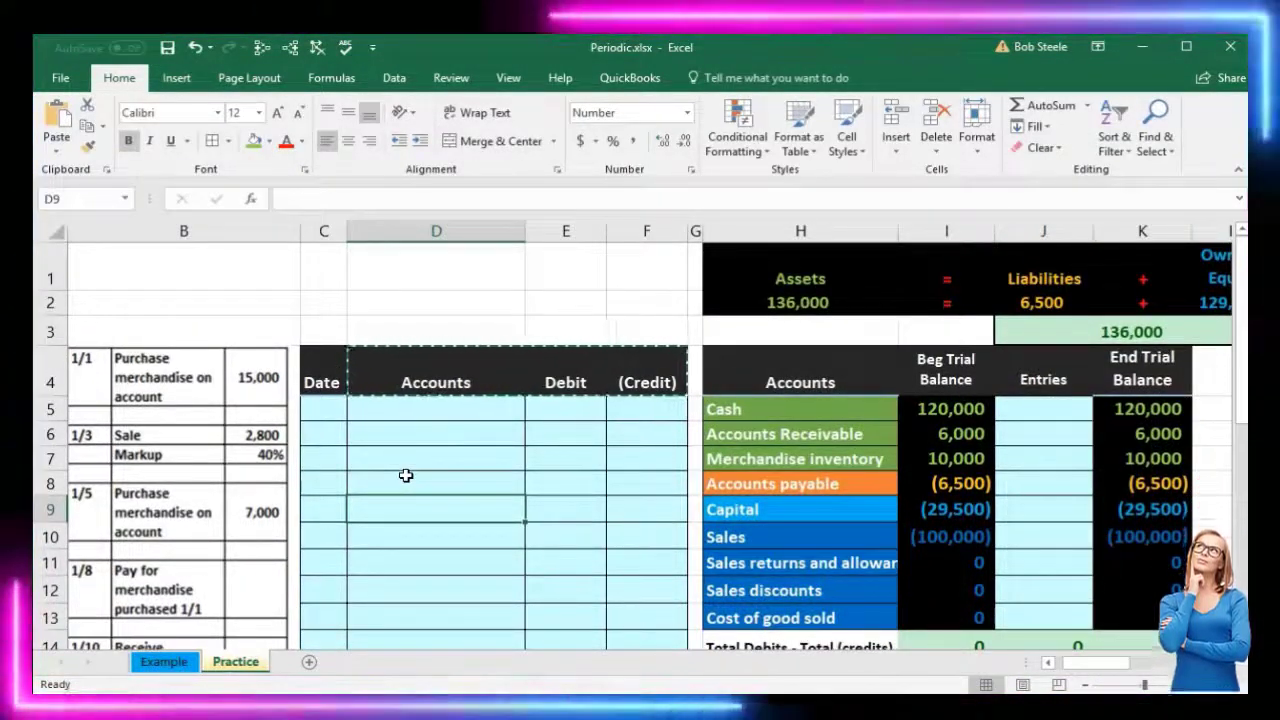
click(307, 410)
text(1)
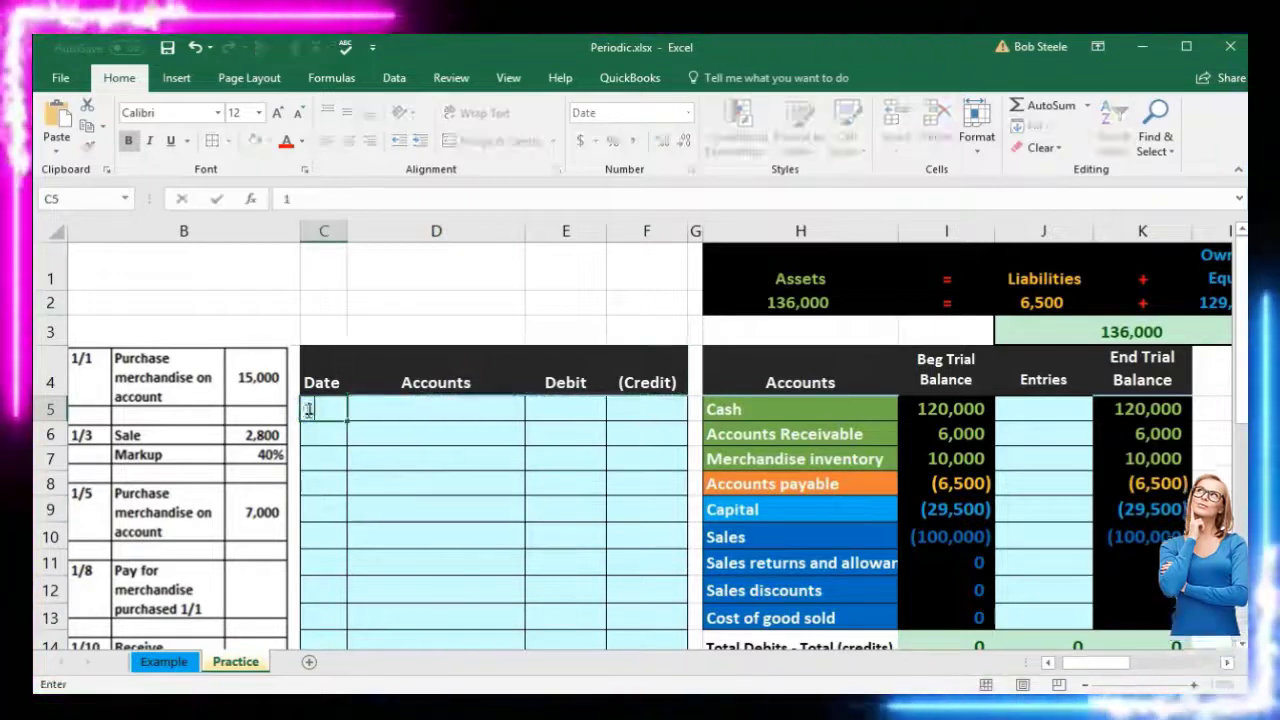
text(0/1)
key(Return)
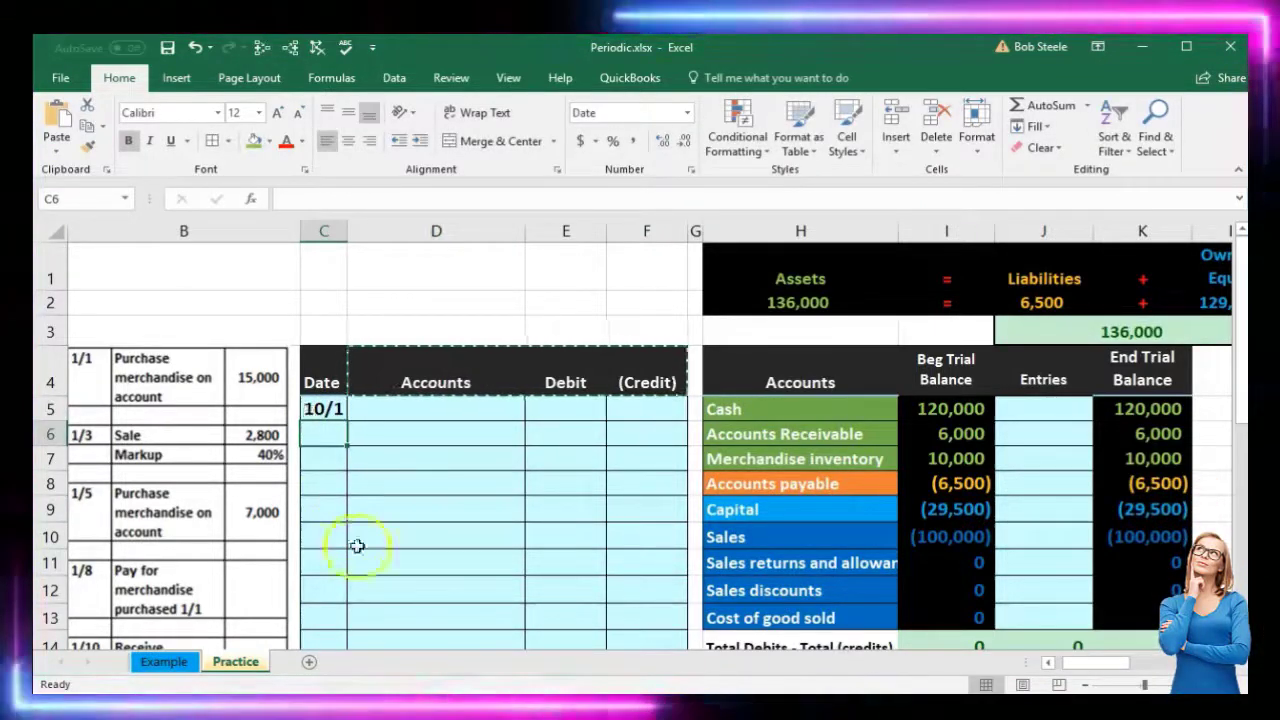
- Enter 1/1 as the date of the first journal entry in cell C5
click(322, 407)
text(1/1)
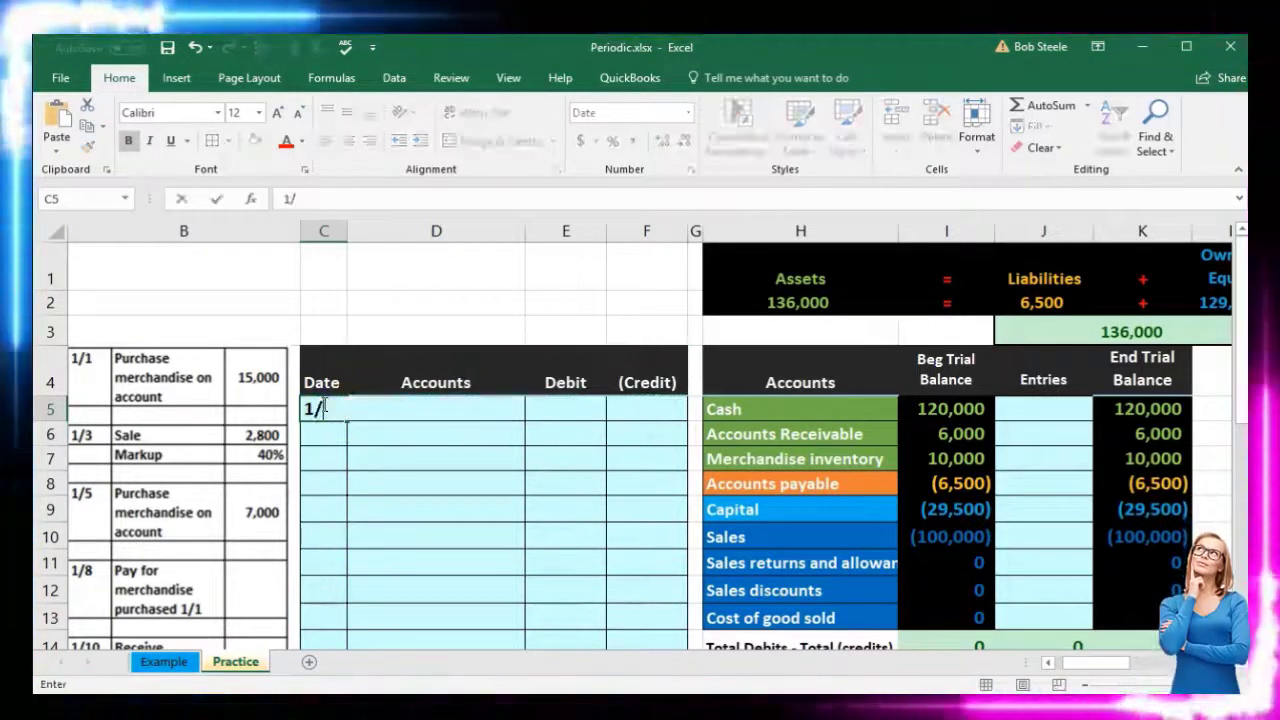
key(Return)
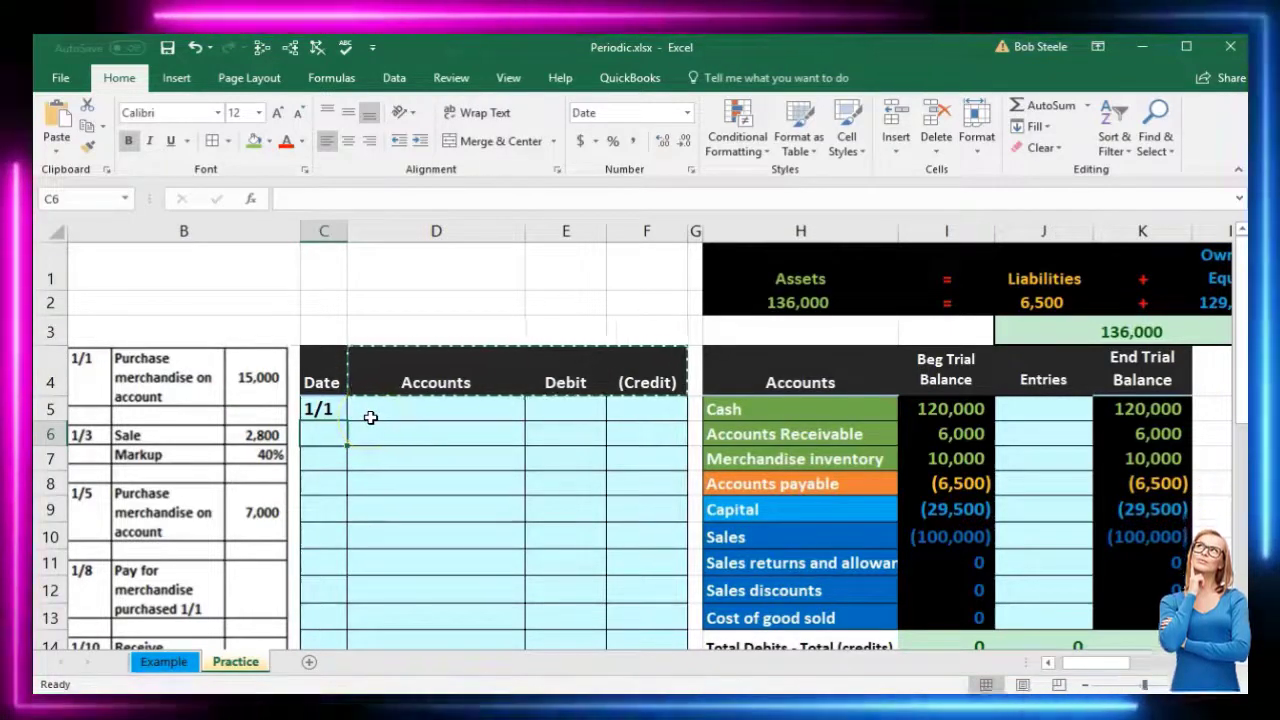
- Copy the Merchandise inventory account name from the trial balance and paste it as values into journal cell D5
click(439, 411)
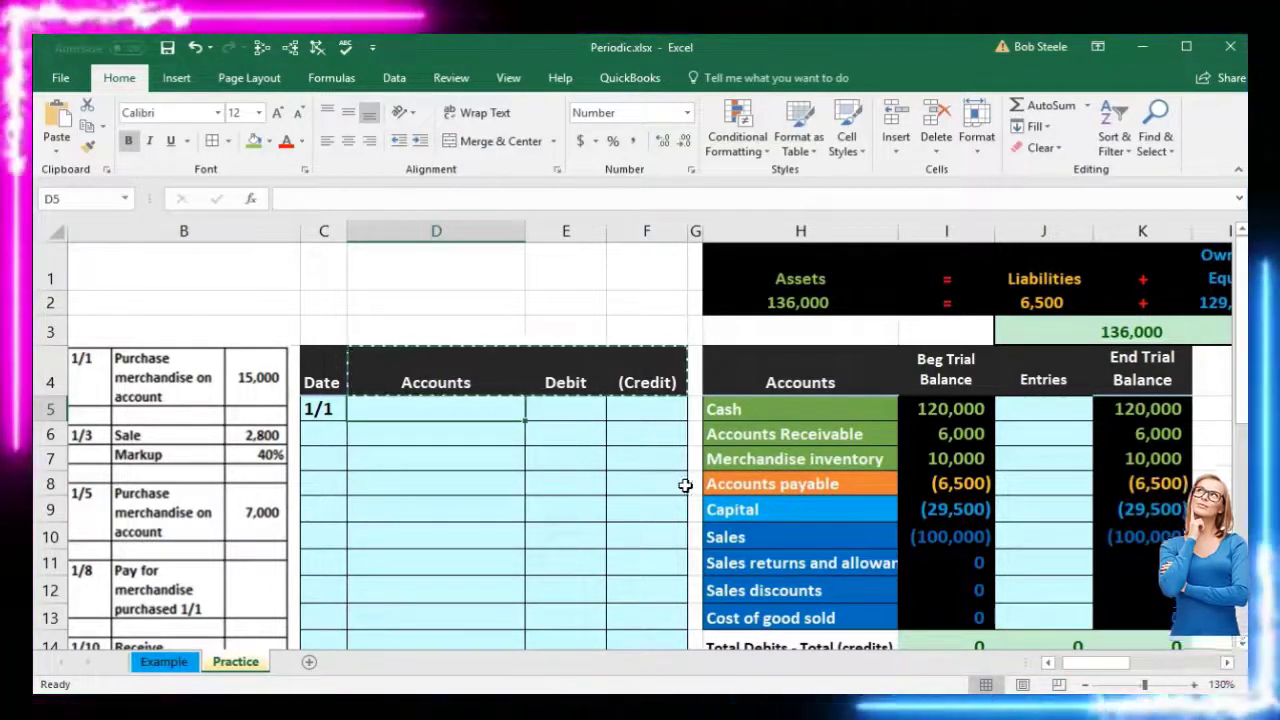
click(720, 463)
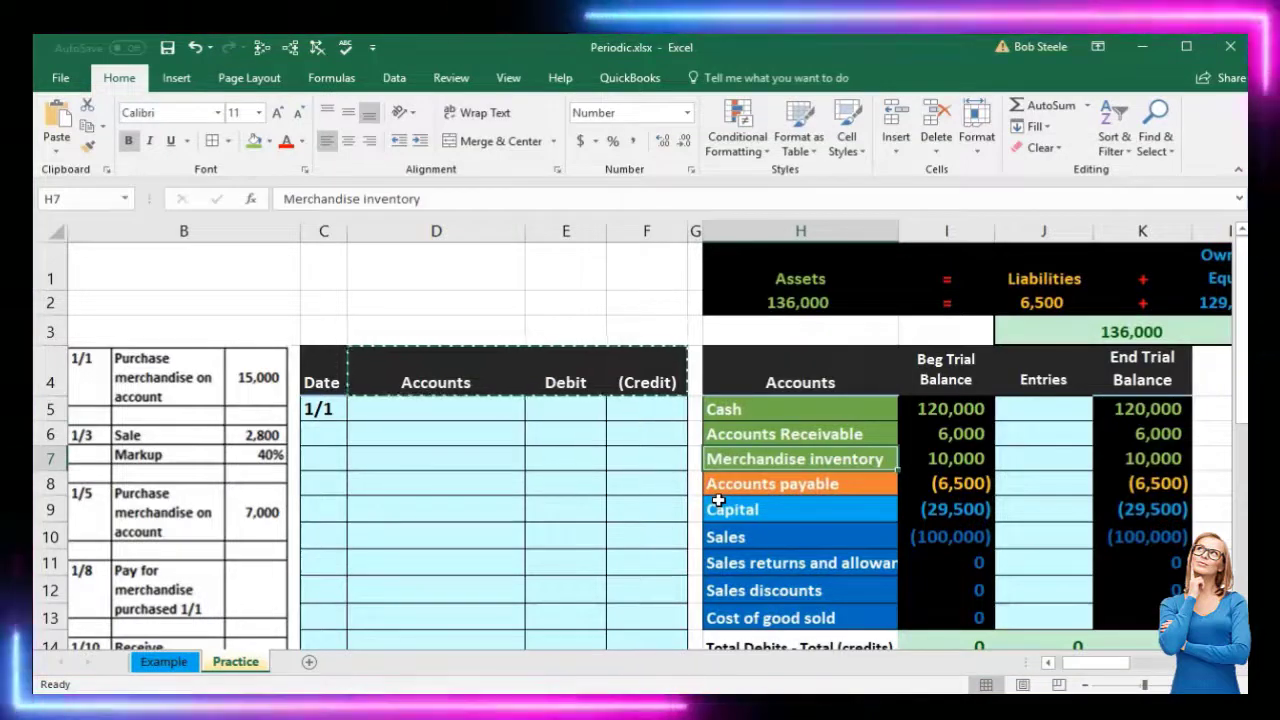
click(968, 460)
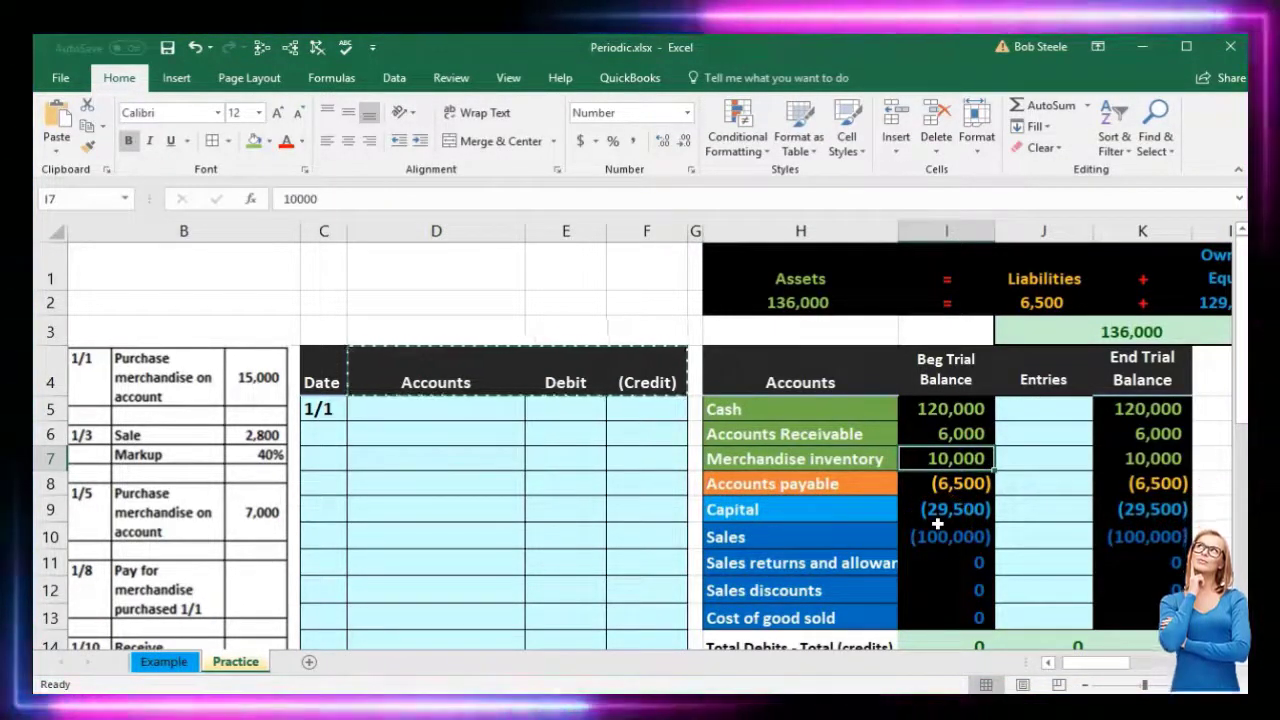
click(859, 458)
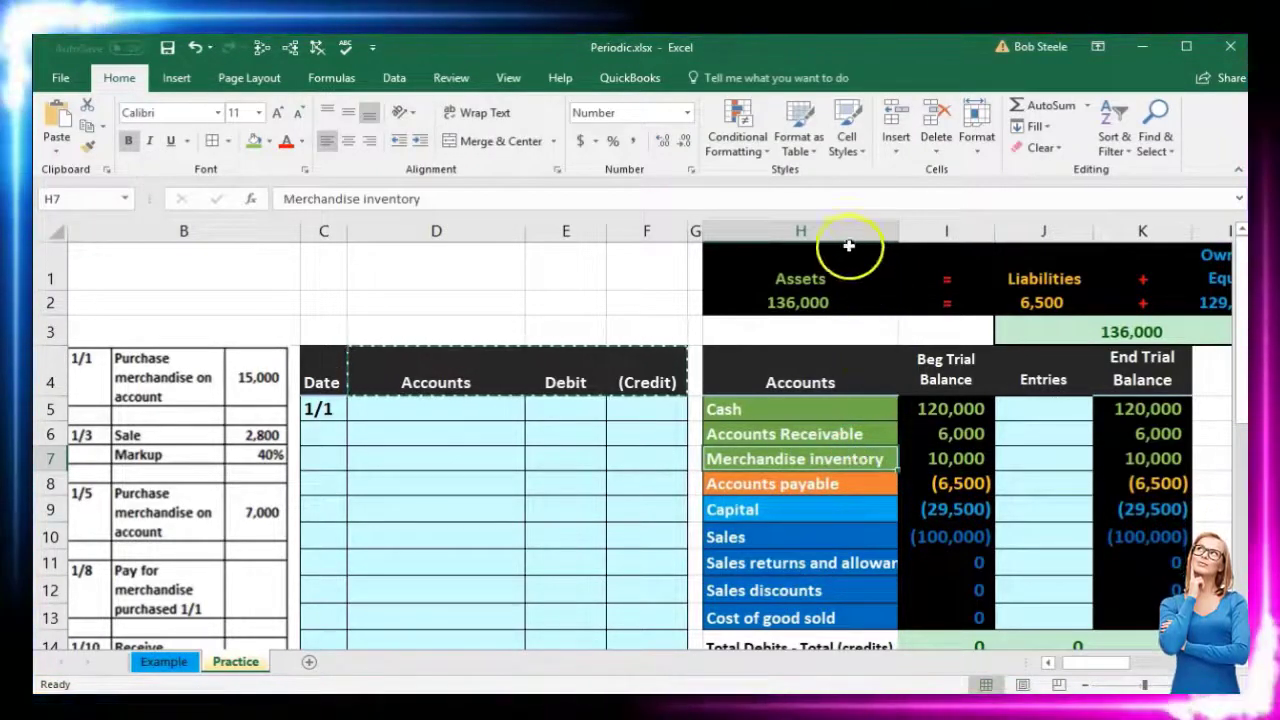
right_click(801, 459)
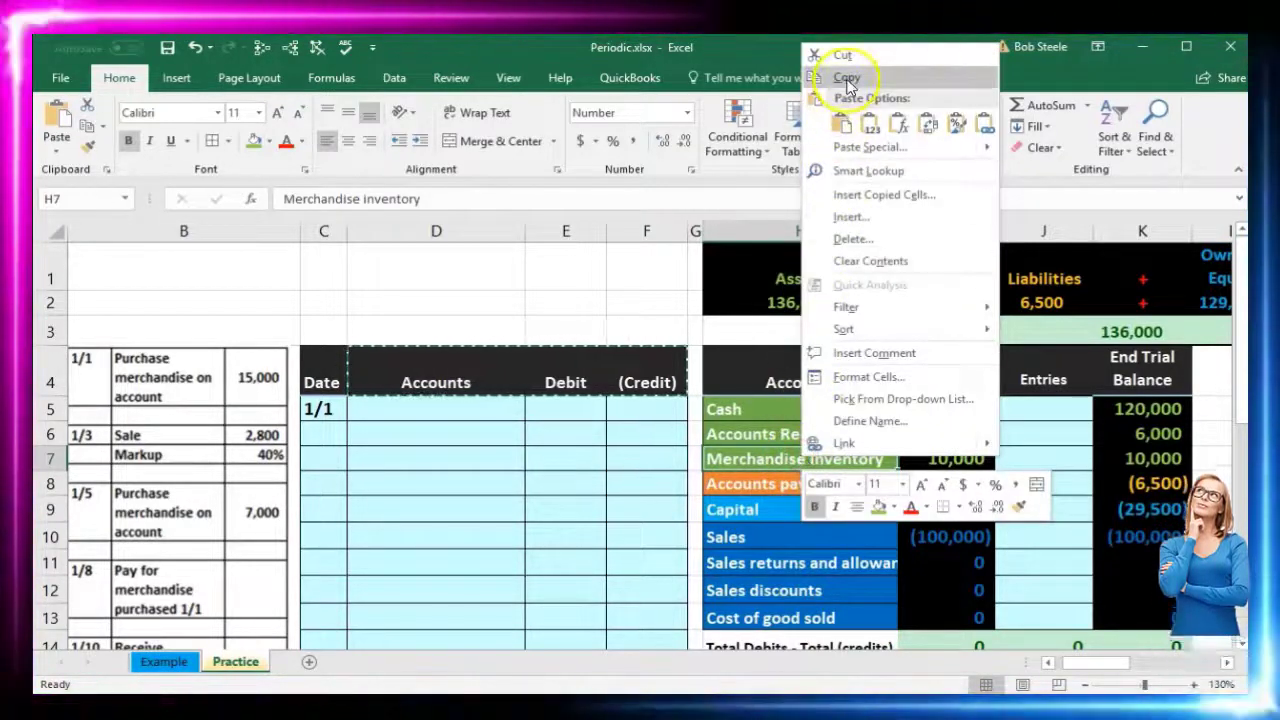
click(843, 77)
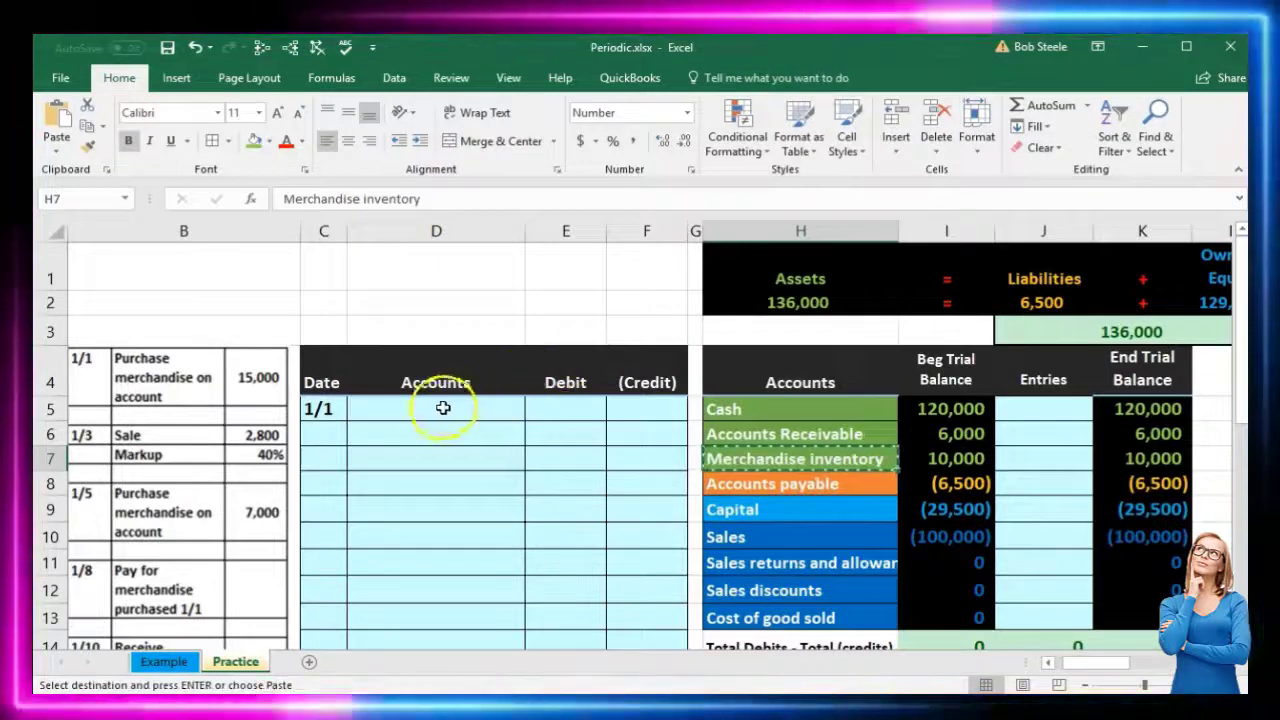
click(443, 408)
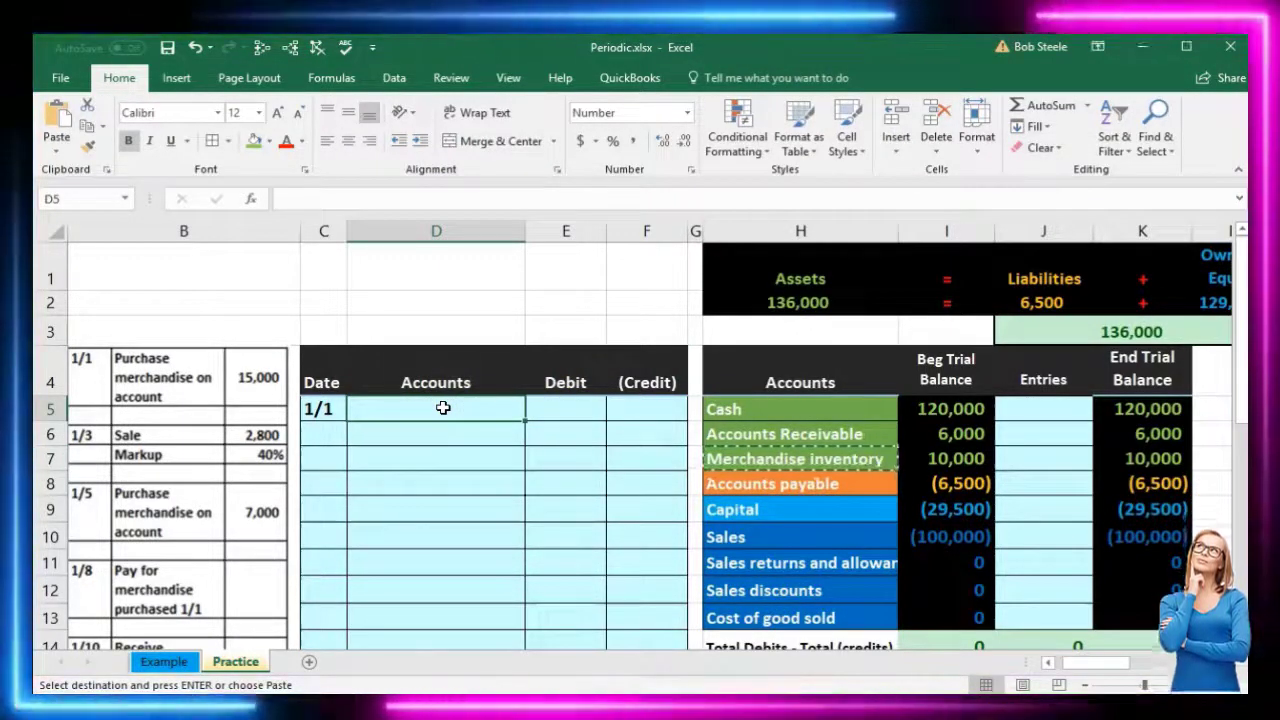
right_click(444, 407)
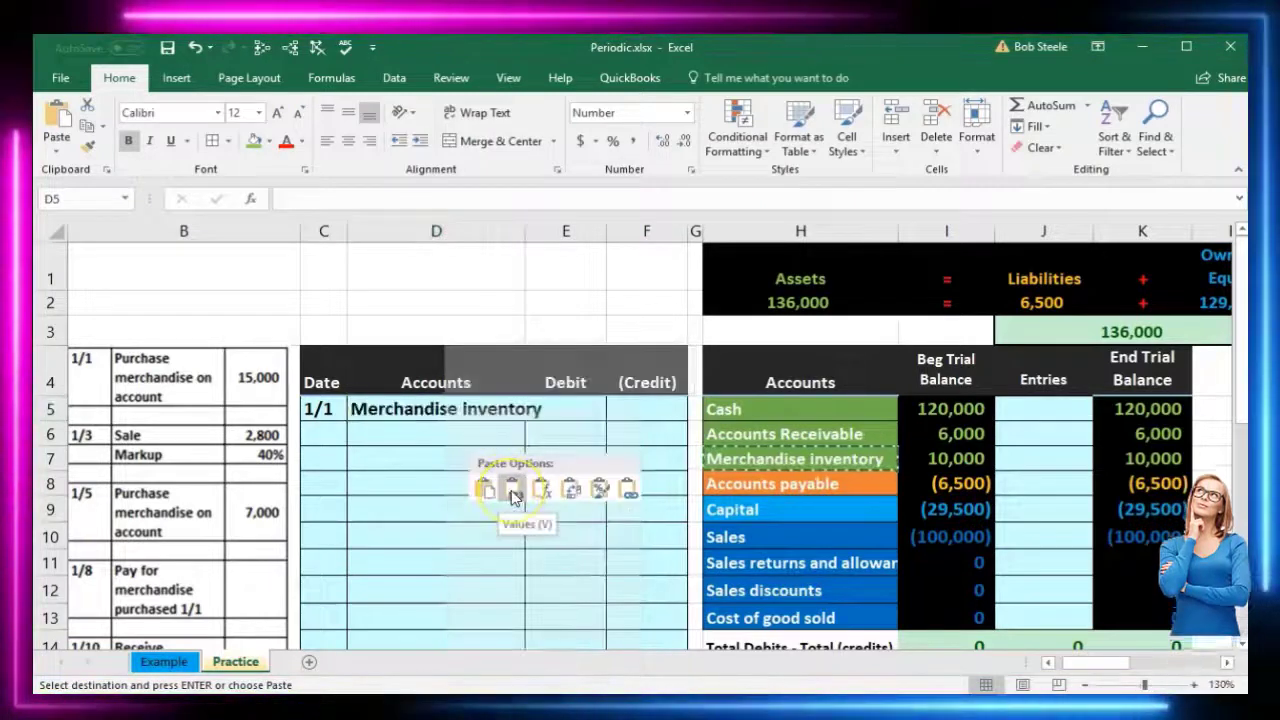
click(512, 489)
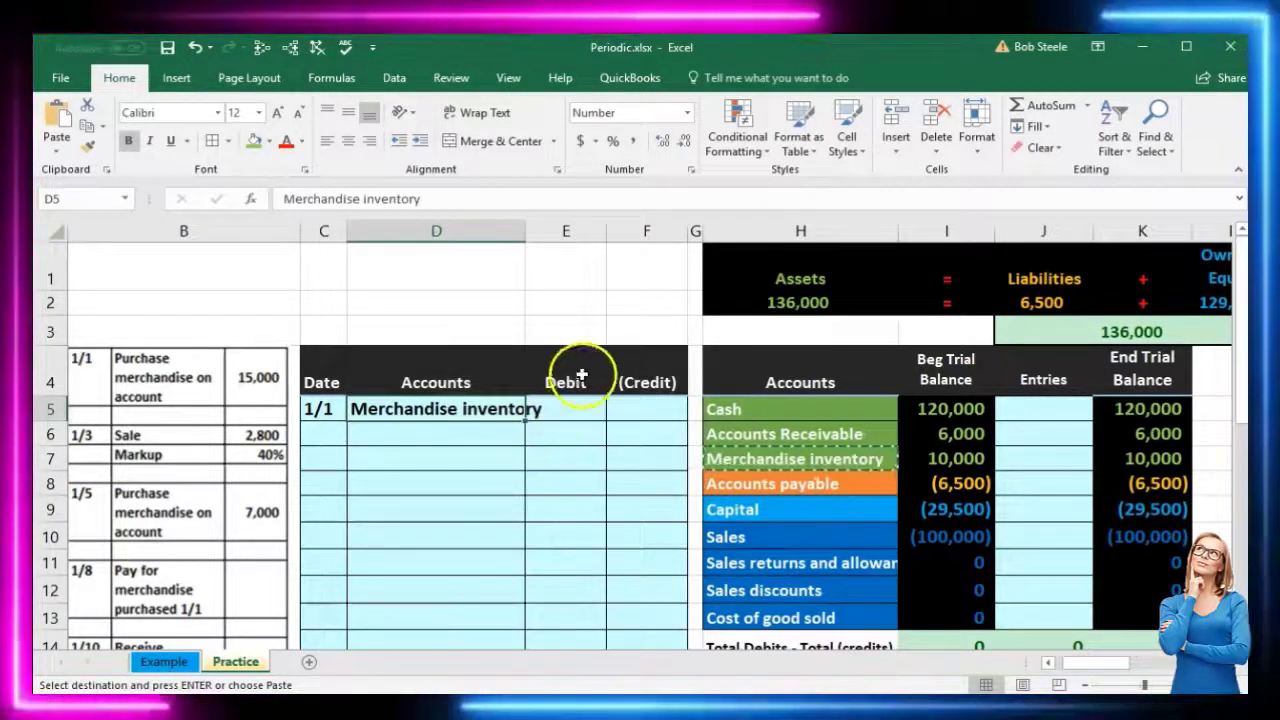
- Enter 15,000 as the Merchandise inventory debit in journal cell E5
click(573, 407)
text(15)
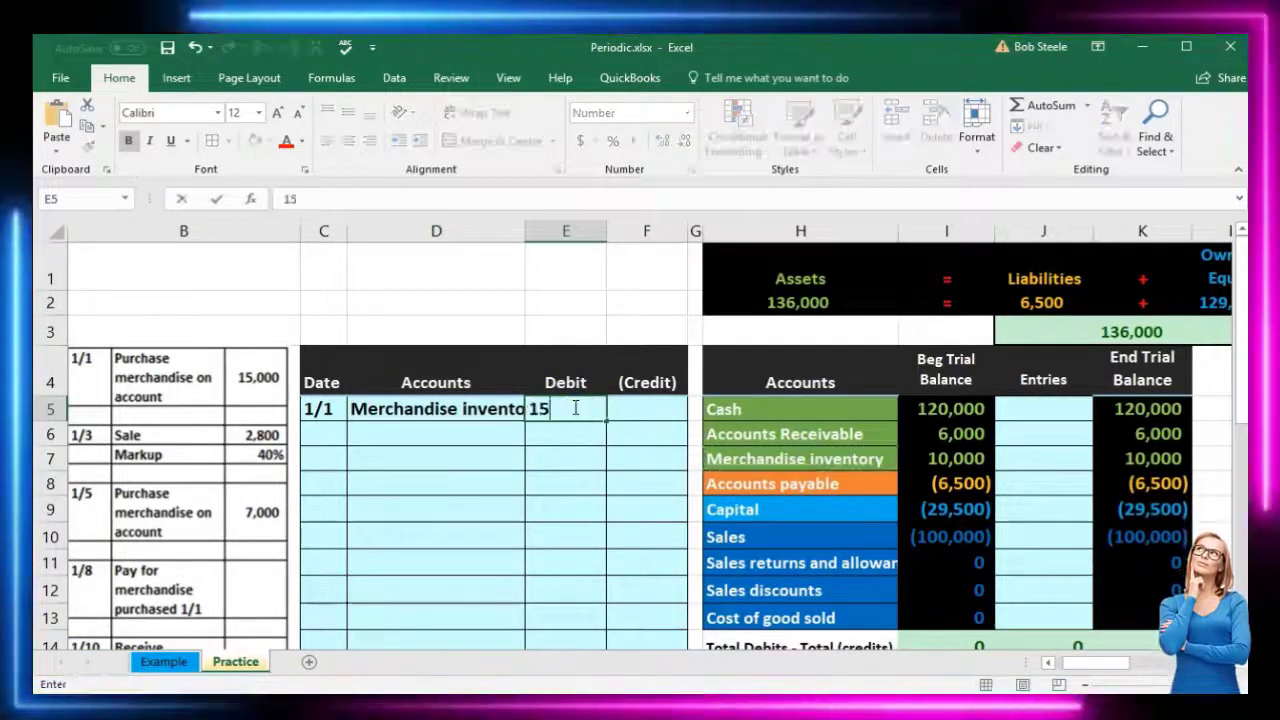
text(,000)
key(Return)
key(Right)
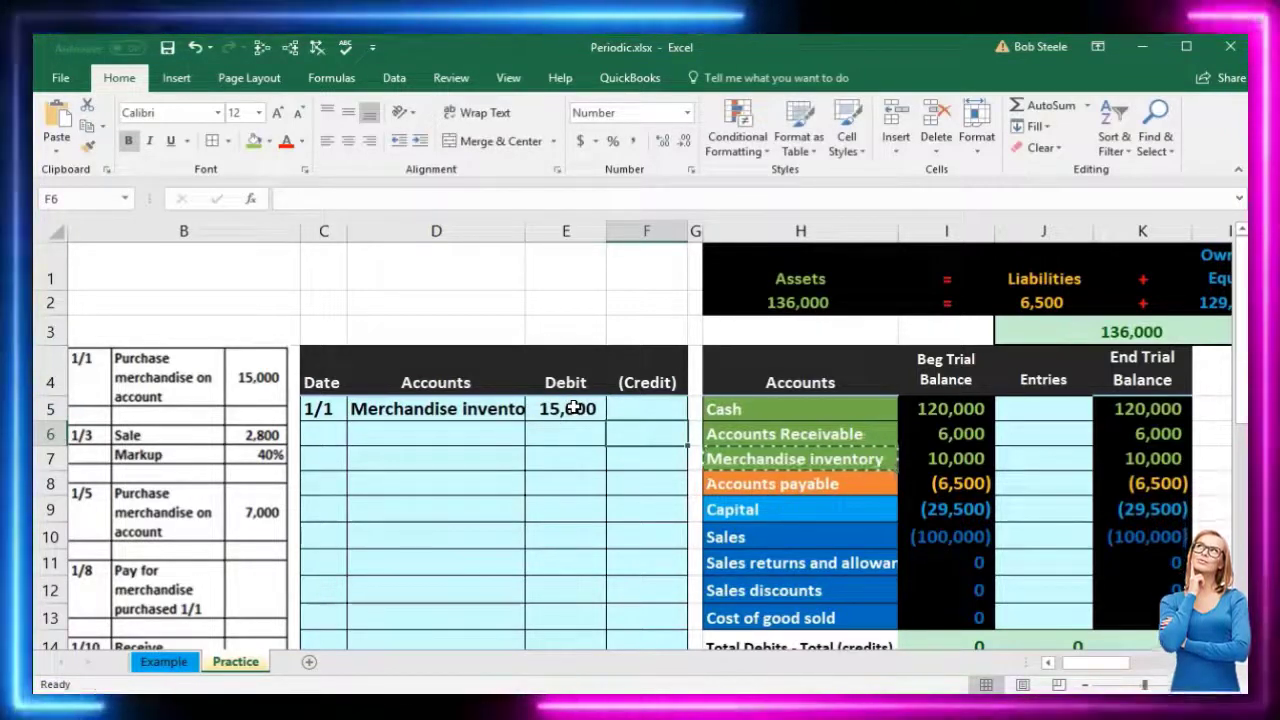
- Try entering the credit in F6 as a typed -15000, and clear the cell
text(-)
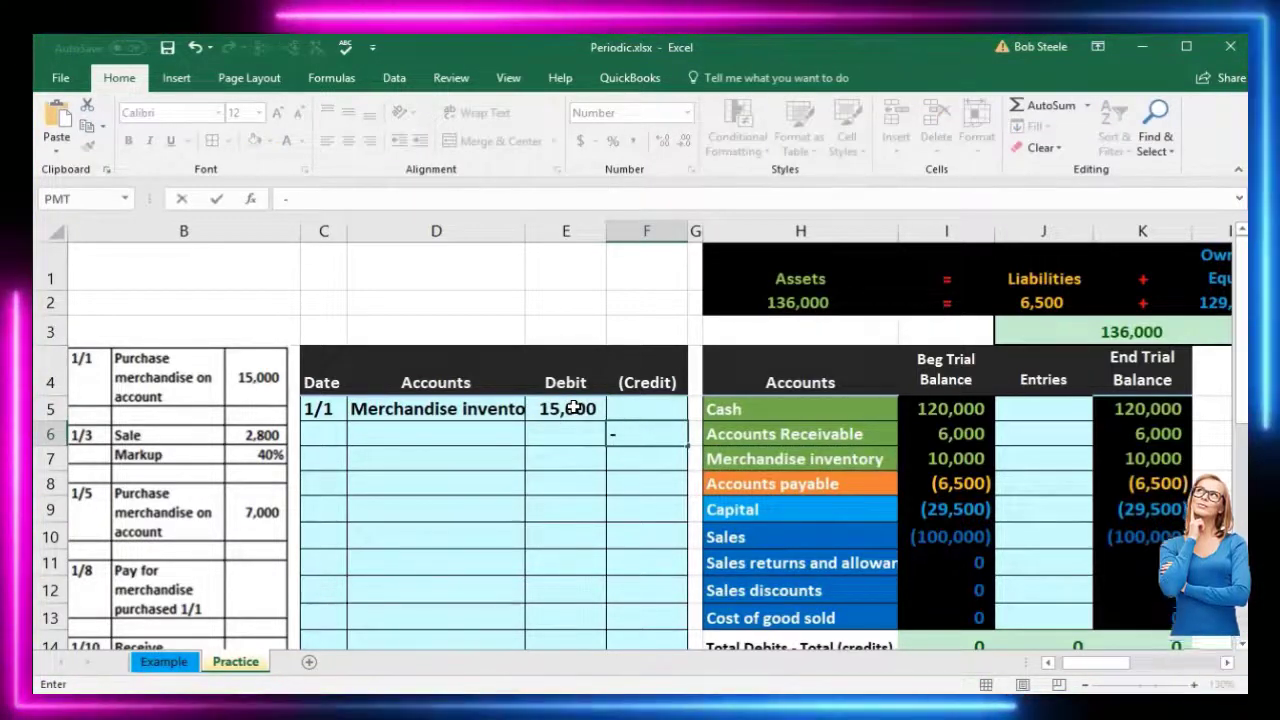
key(BackSpace)
key(Escape)
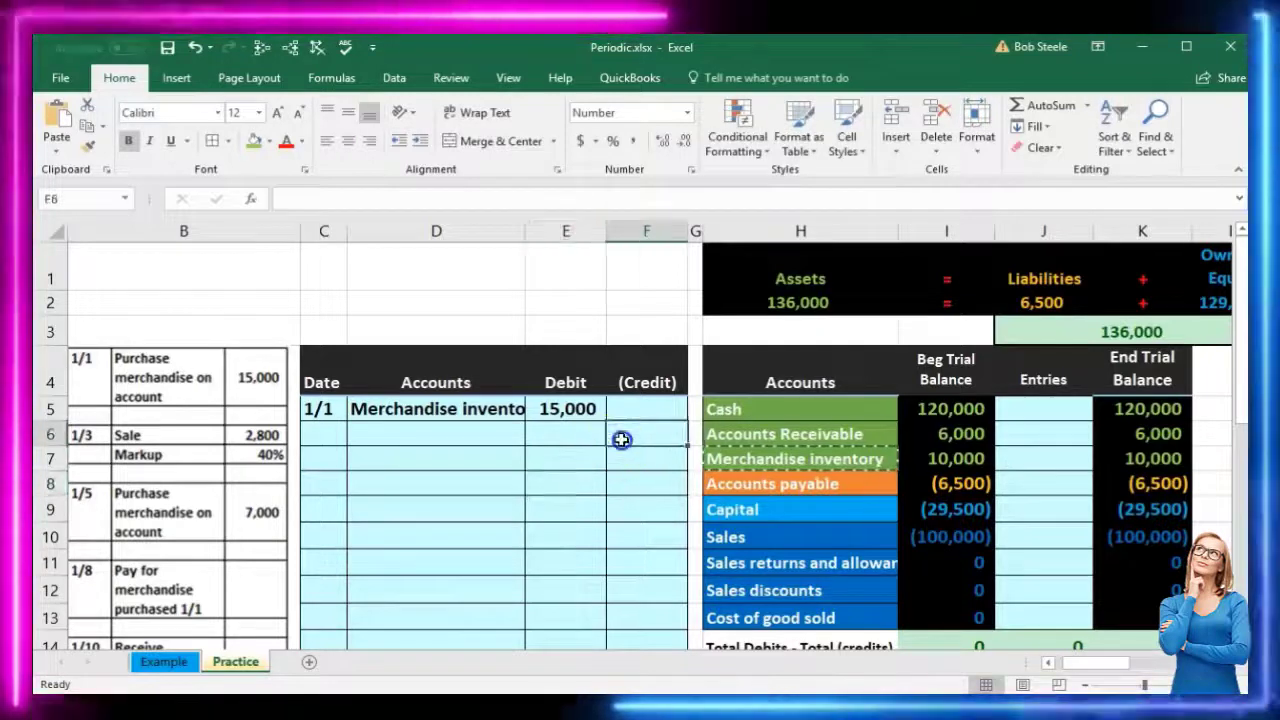
text(-15000)
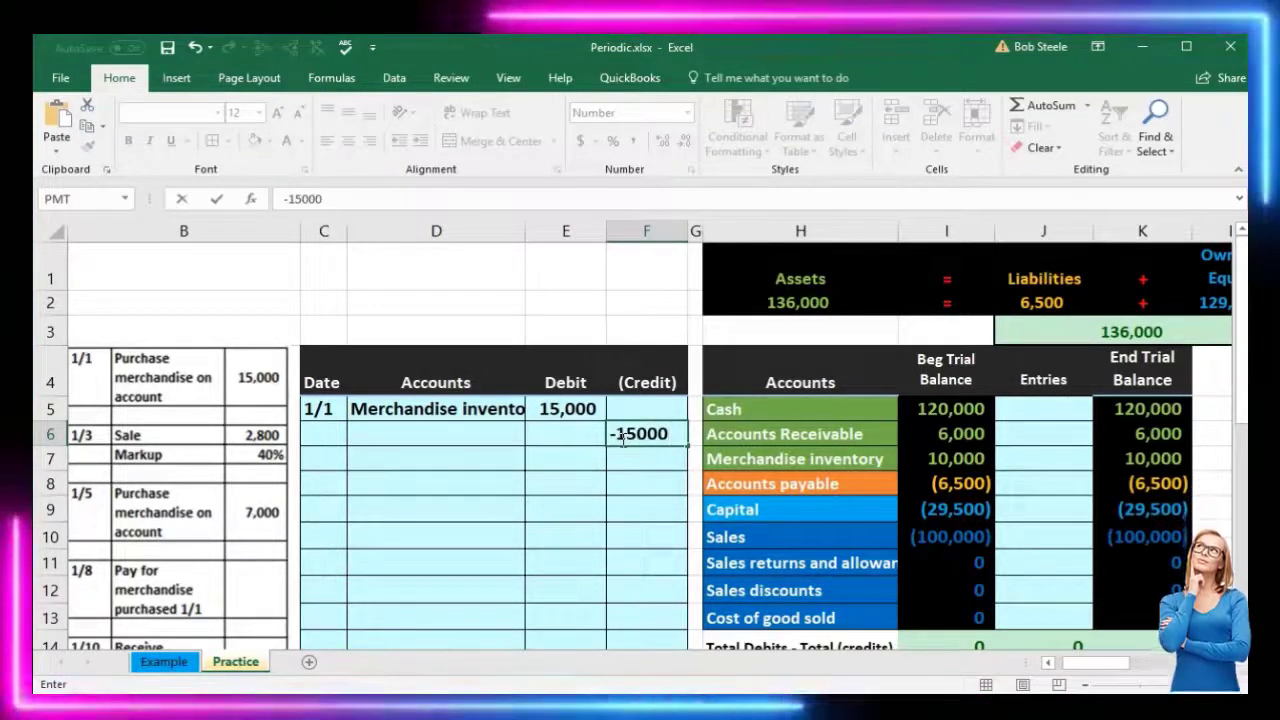
click(622, 440)
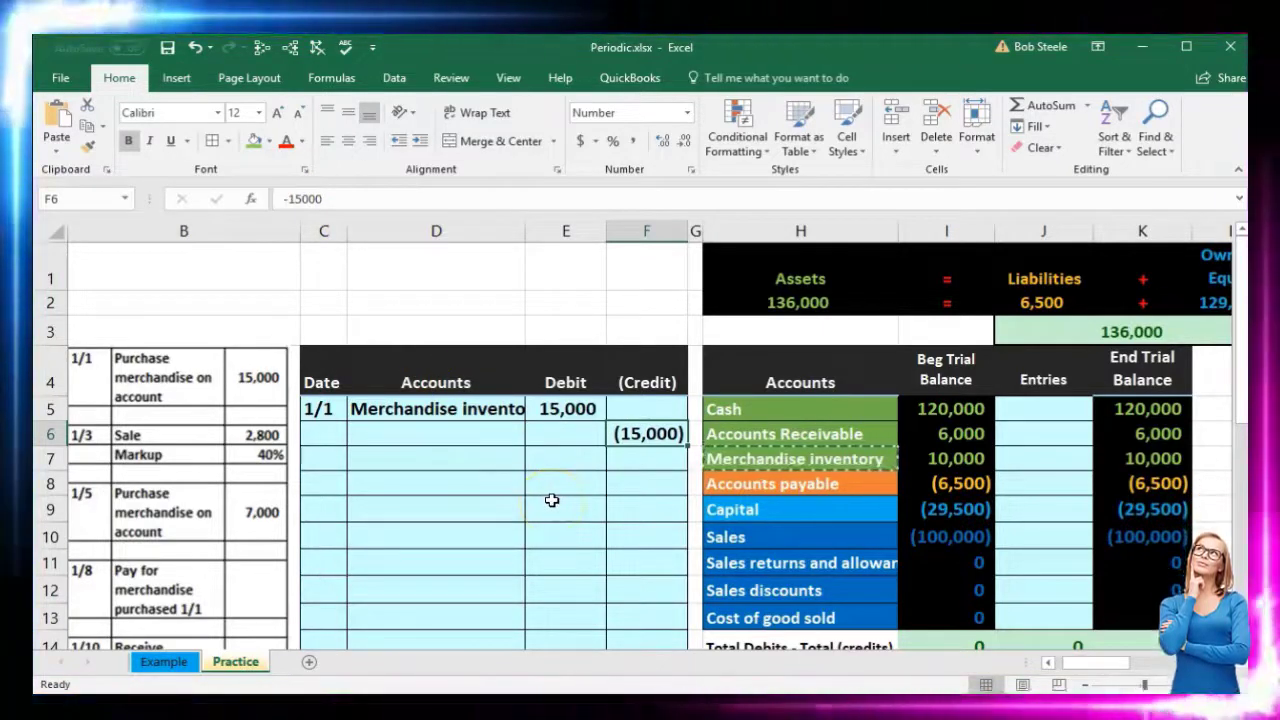
key(Delete)
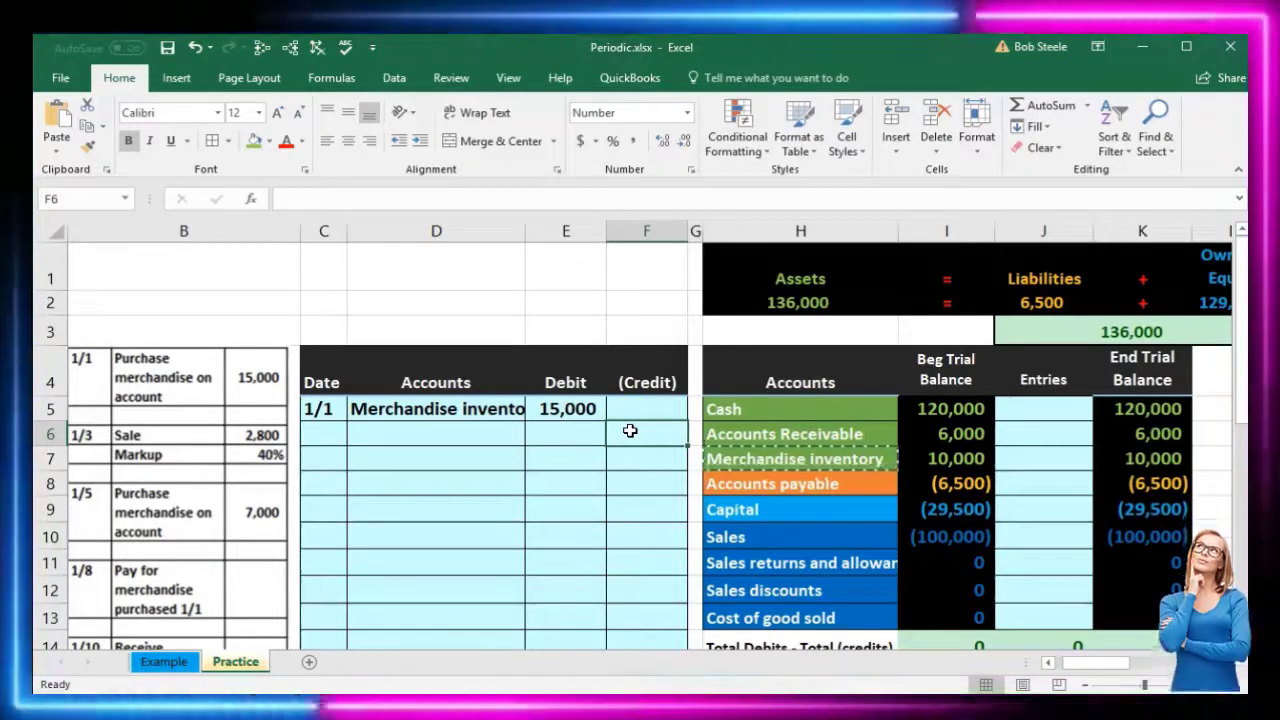
- Enter the credit in F6 as a formula for the negative of the debit, -E5
text(-)
click(592, 408)
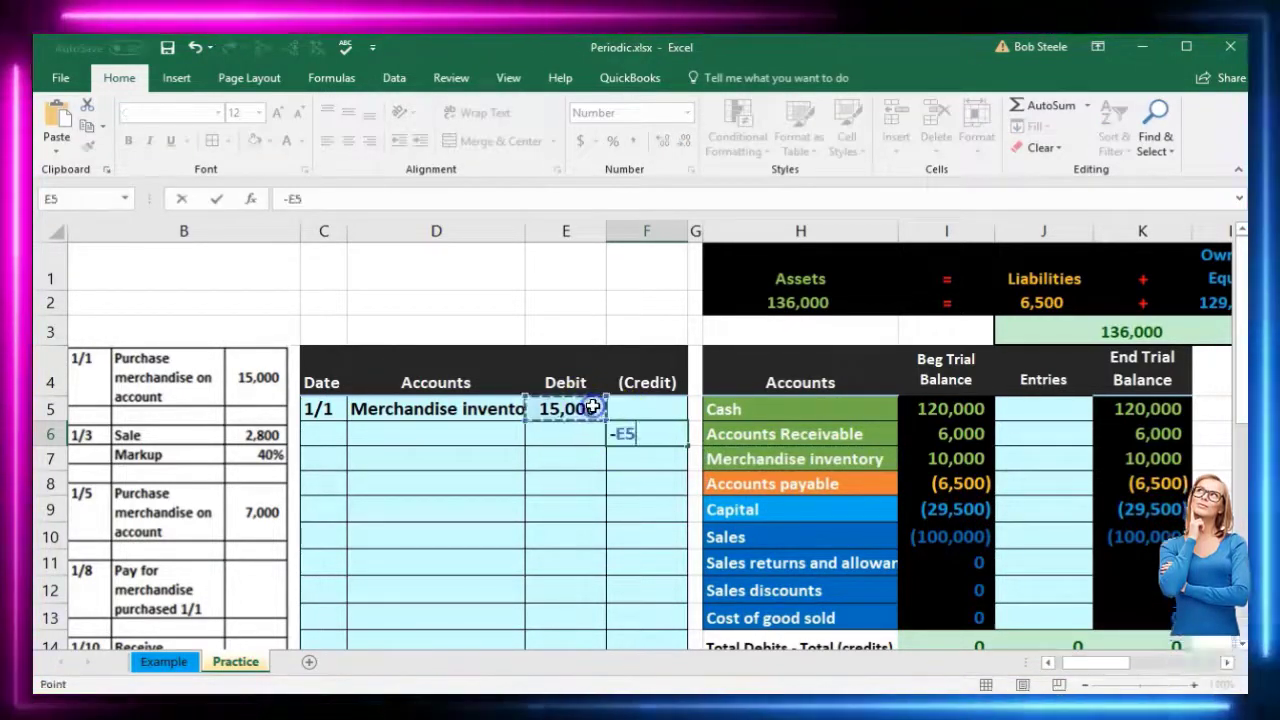
key(Return)
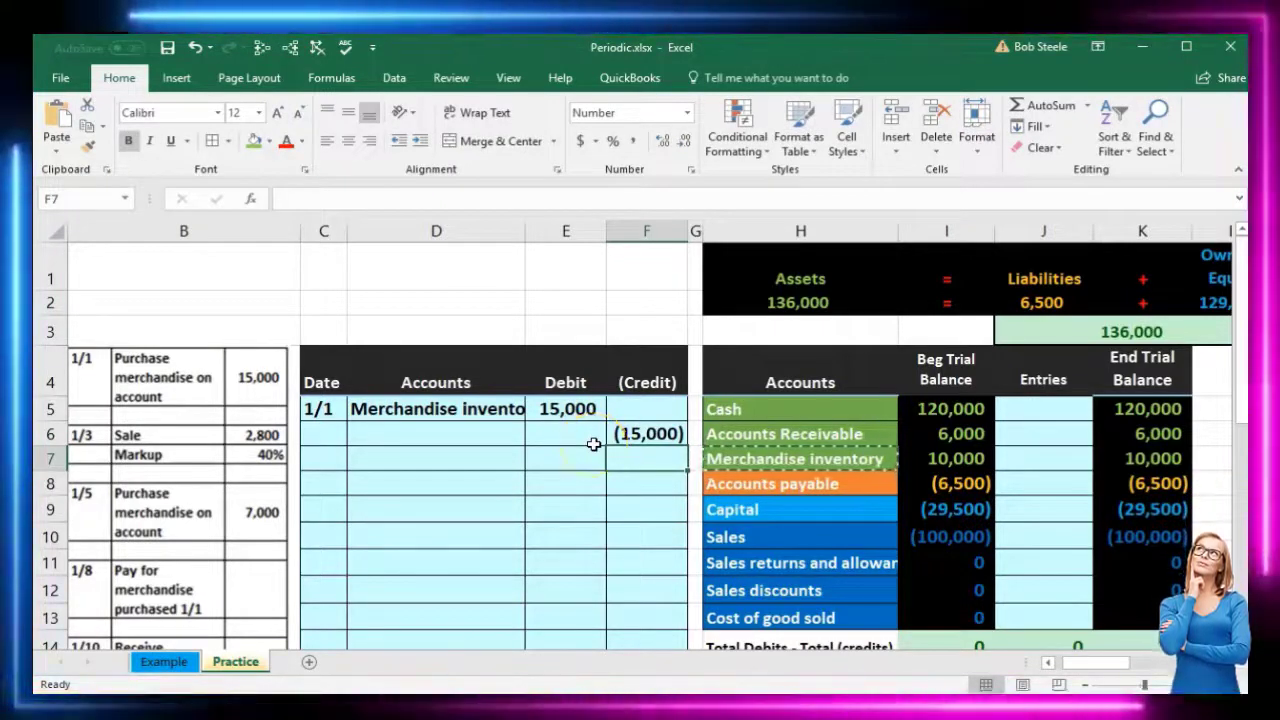
- Copy the Accounts payable name from the trial balance, paste it as values into journal cell D6, and indent it
click(486, 436)
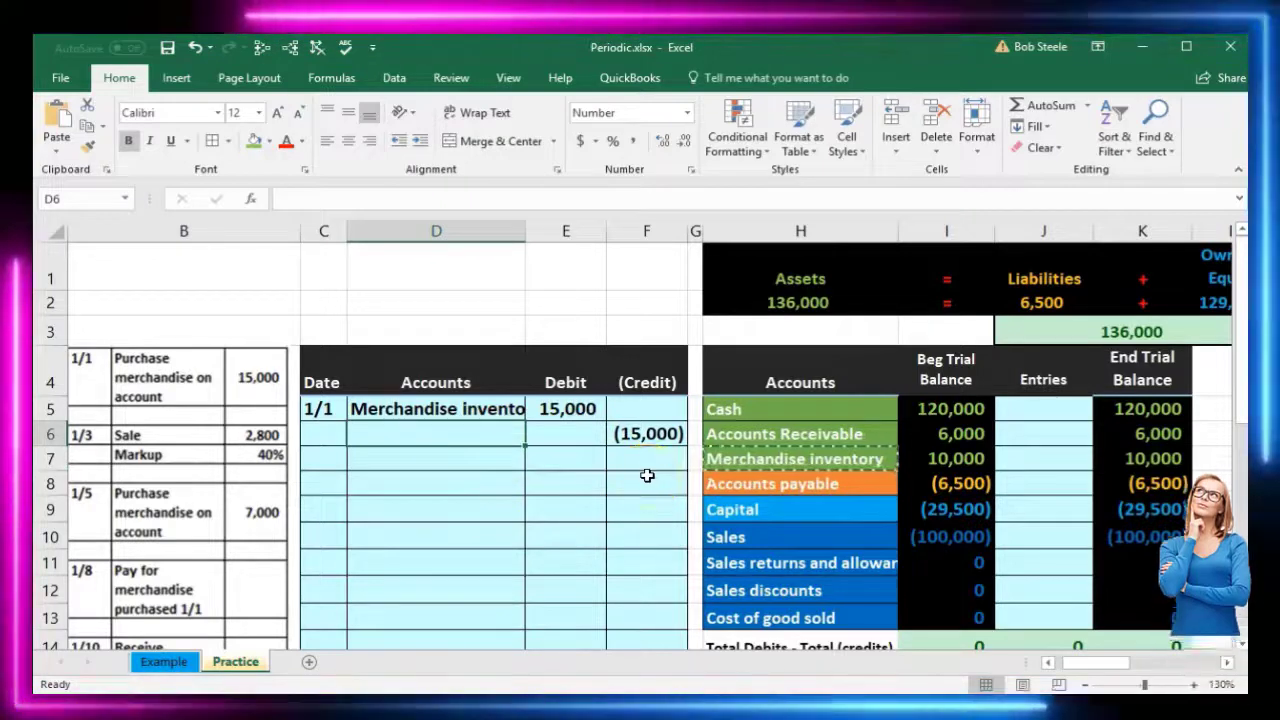
click(788, 484)
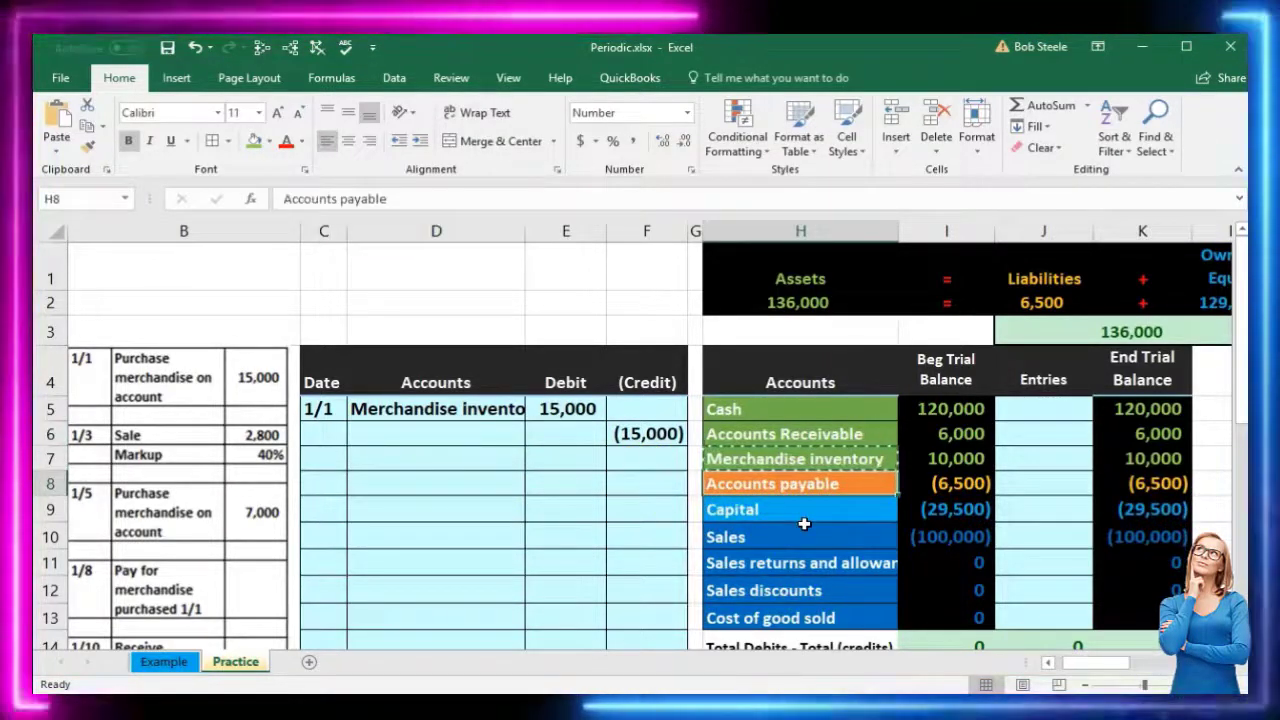
click(705, 484)
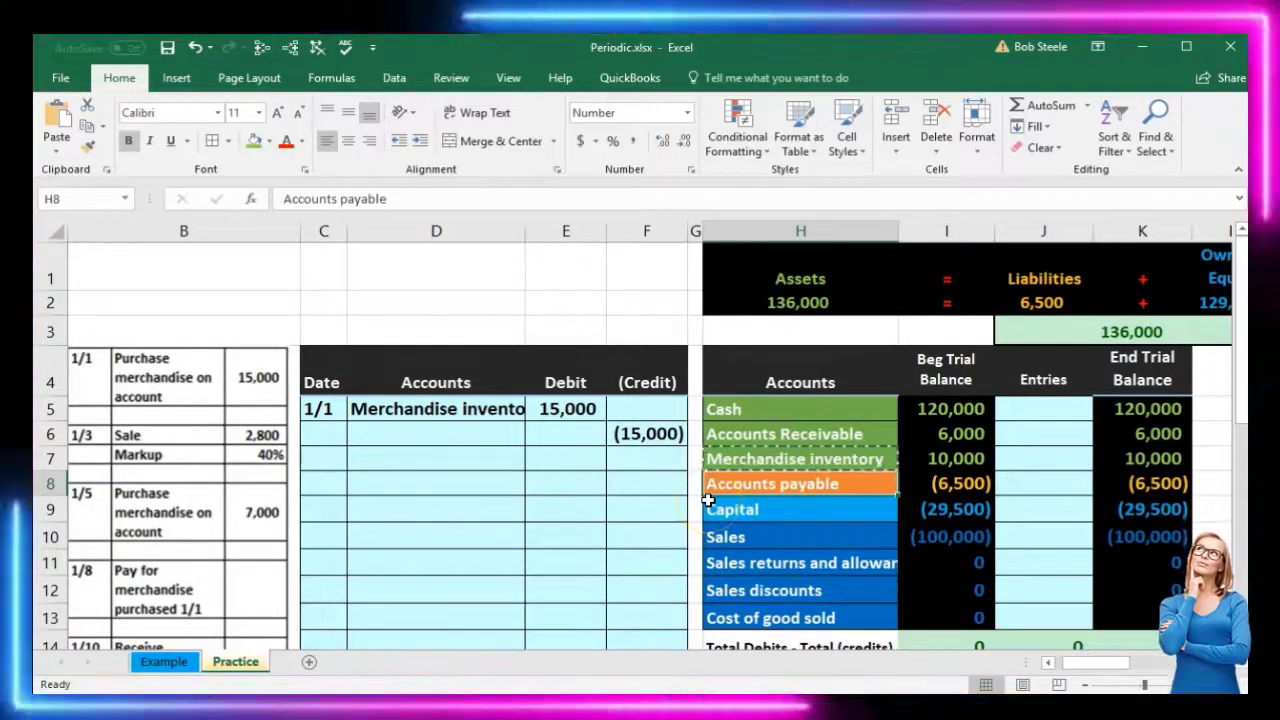
click(911, 489)
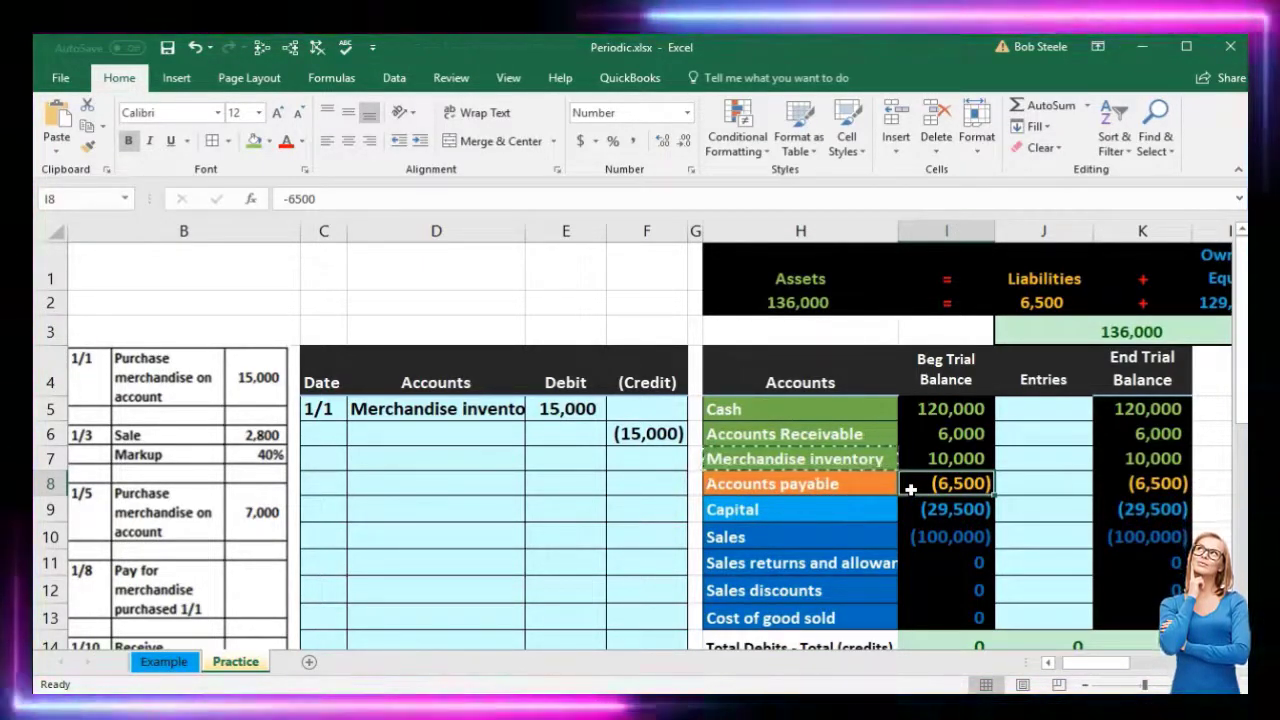
click(863, 487)
right_click(834, 487)
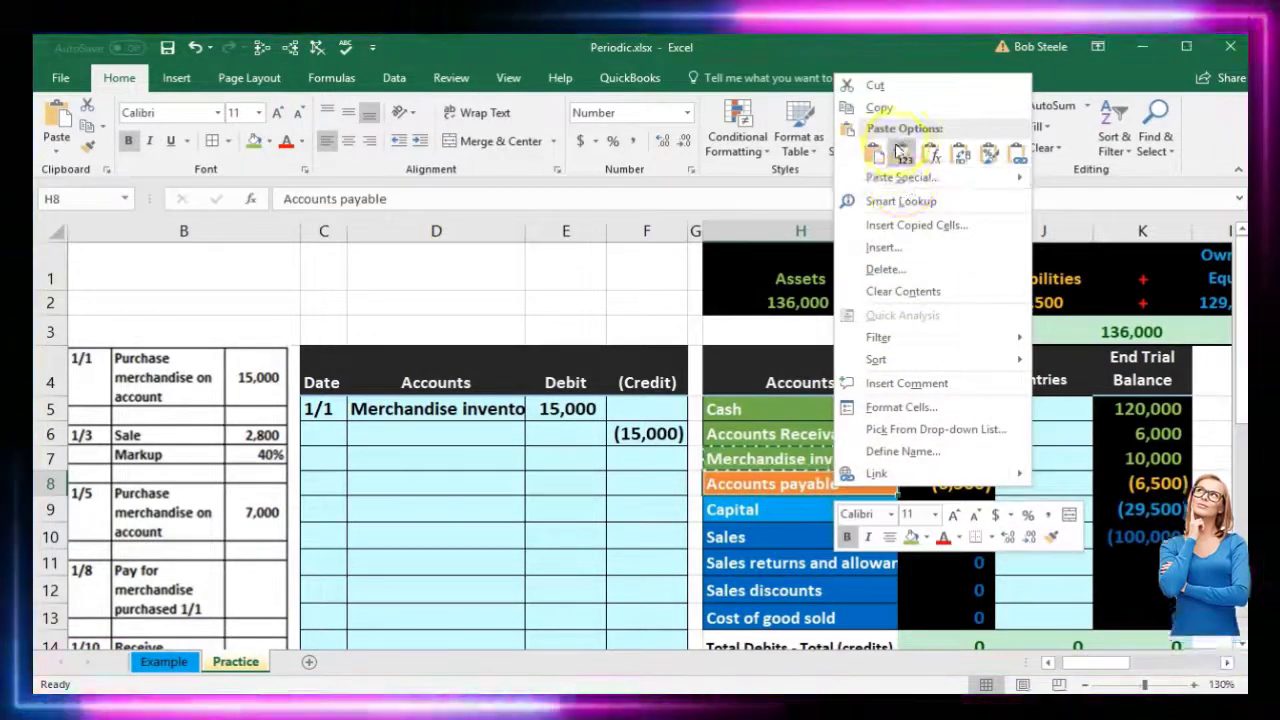
click(879, 107)
click(785, 482)
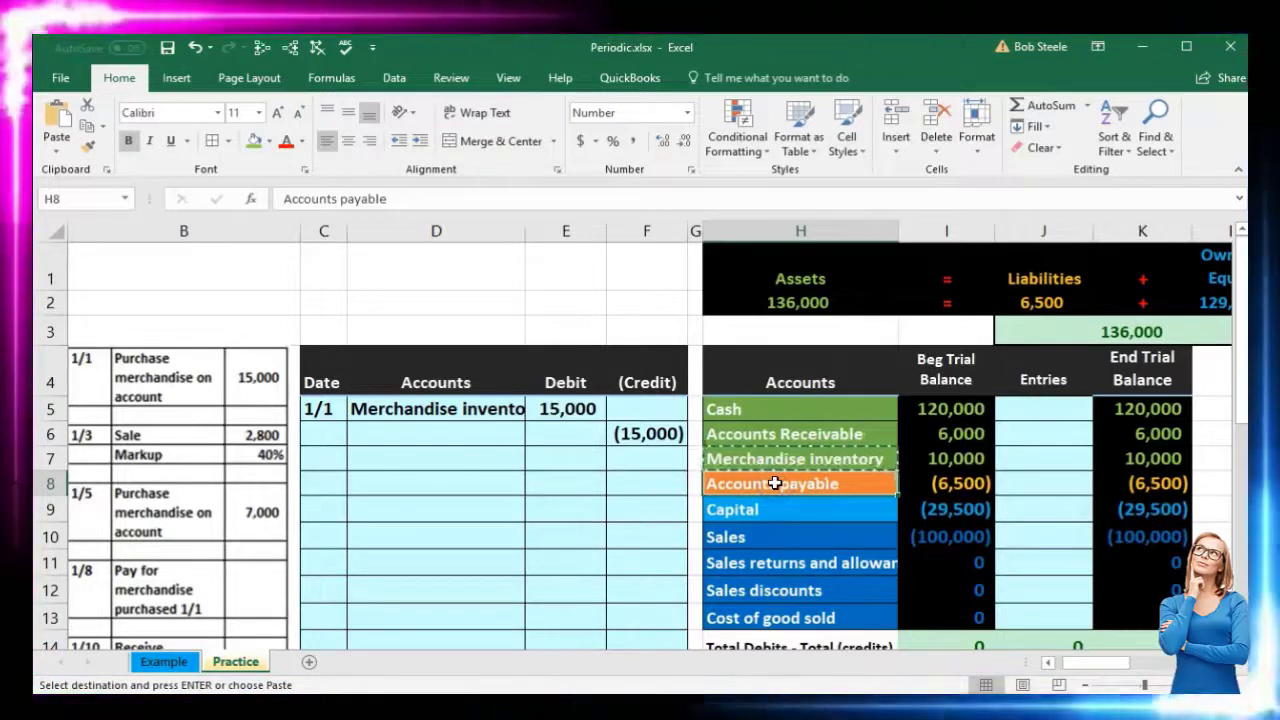
right_click(772, 484)
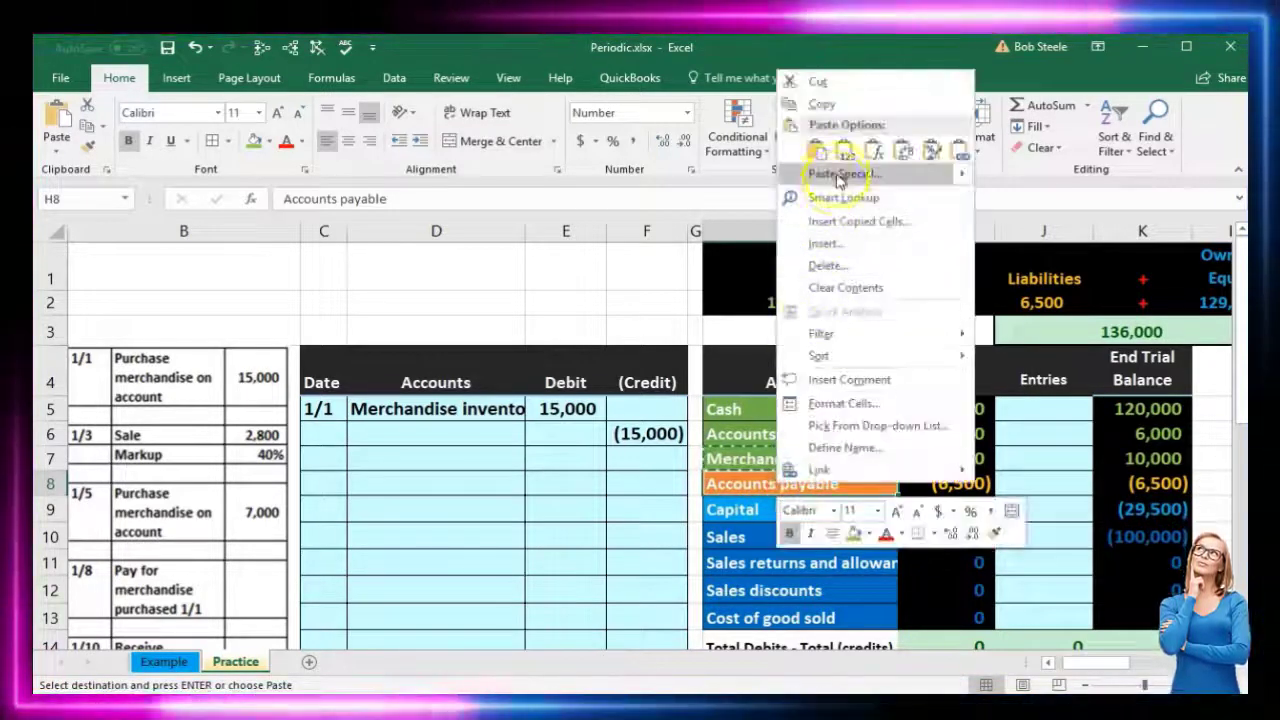
click(838, 110)
click(450, 434)
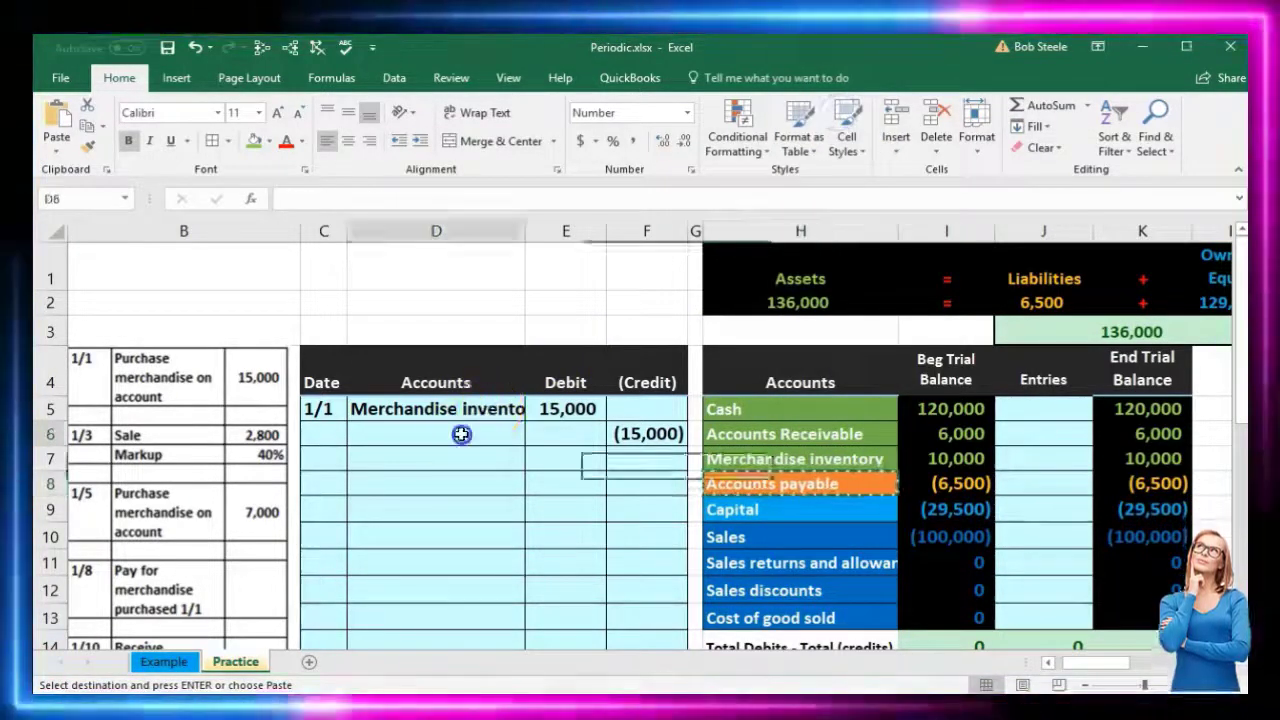
right_click(460, 434)
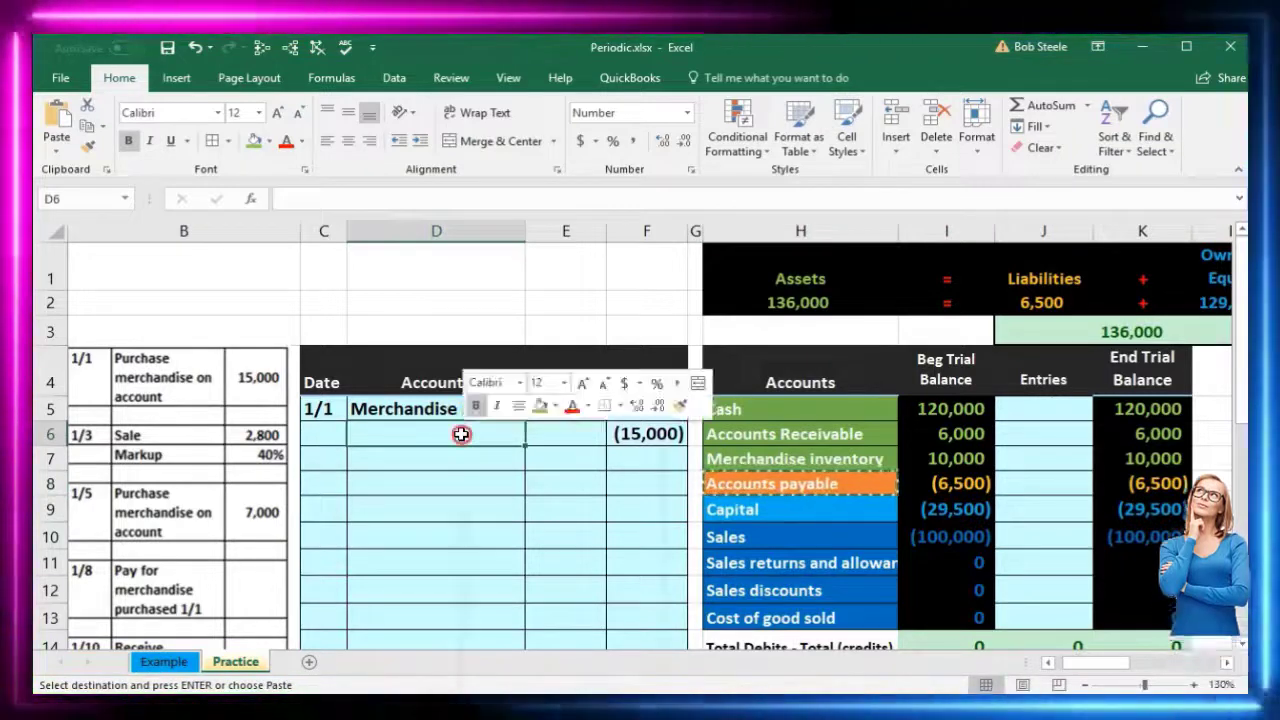
click(530, 516)
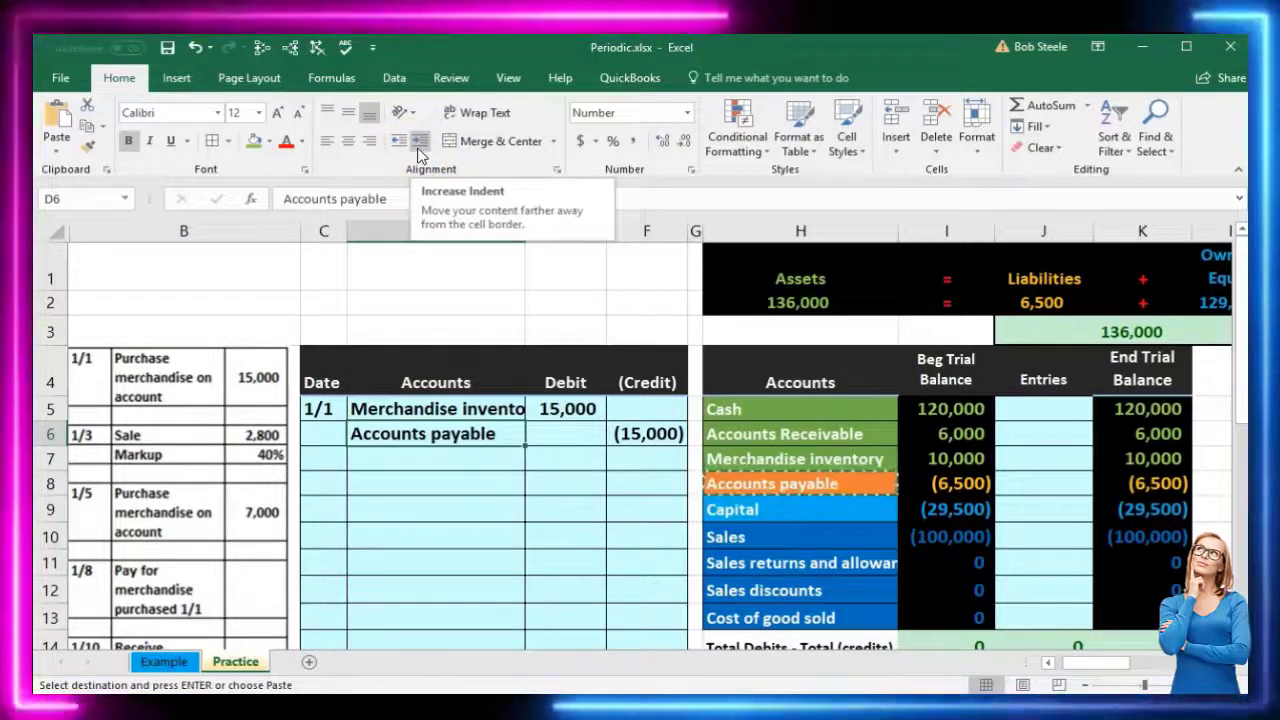
click(419, 143)
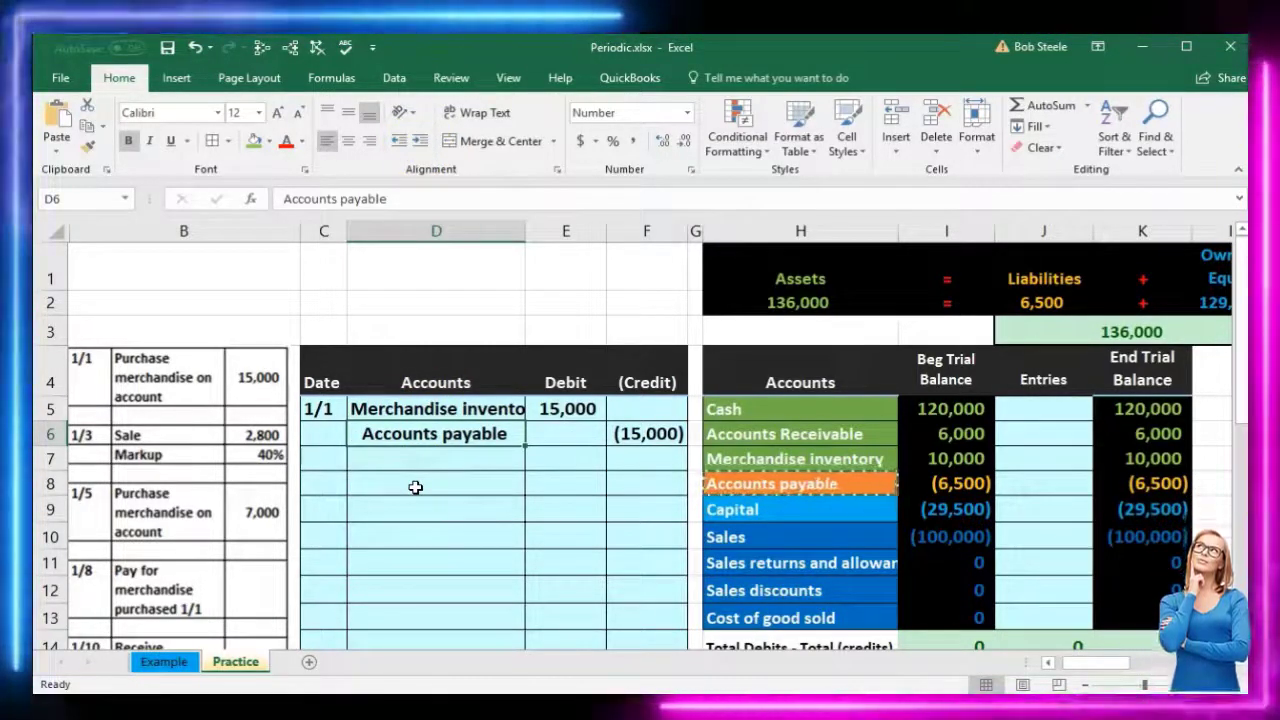
click(360, 434)
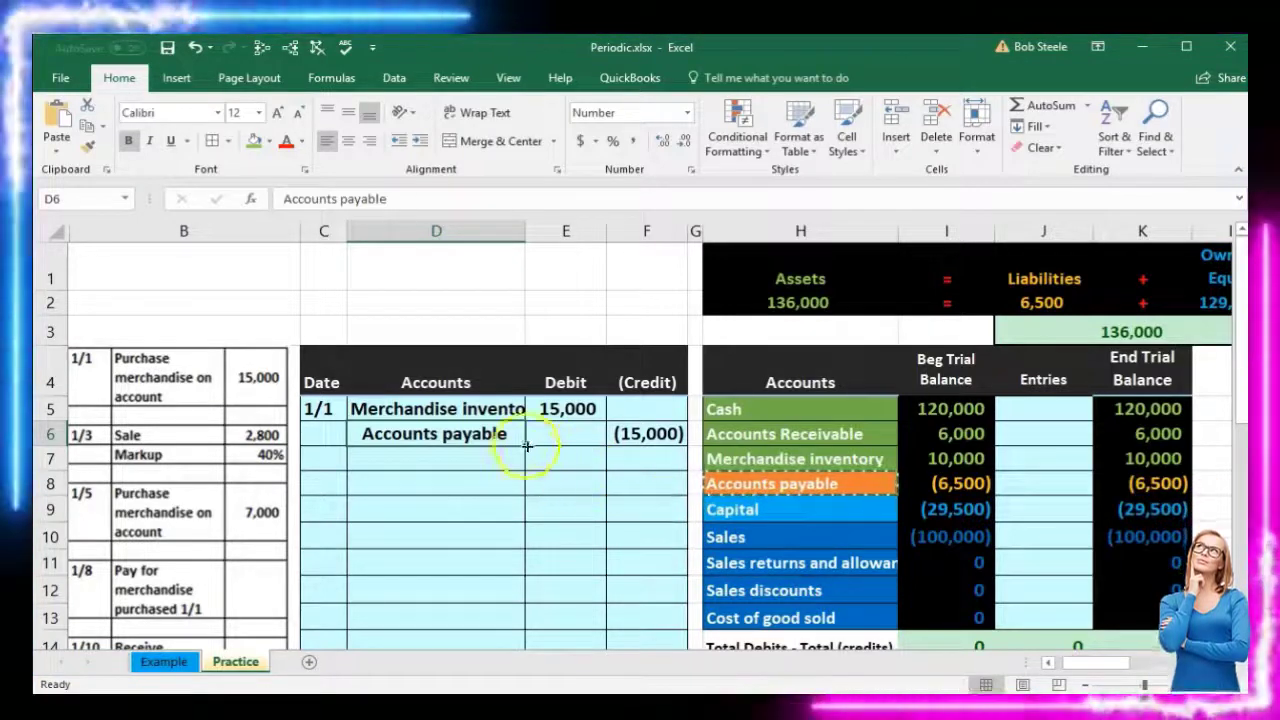
- Post the Merchandise inventory debit to the trial balance's Entries column by entering =E5 in J7
drag(412, 409, 543, 403)
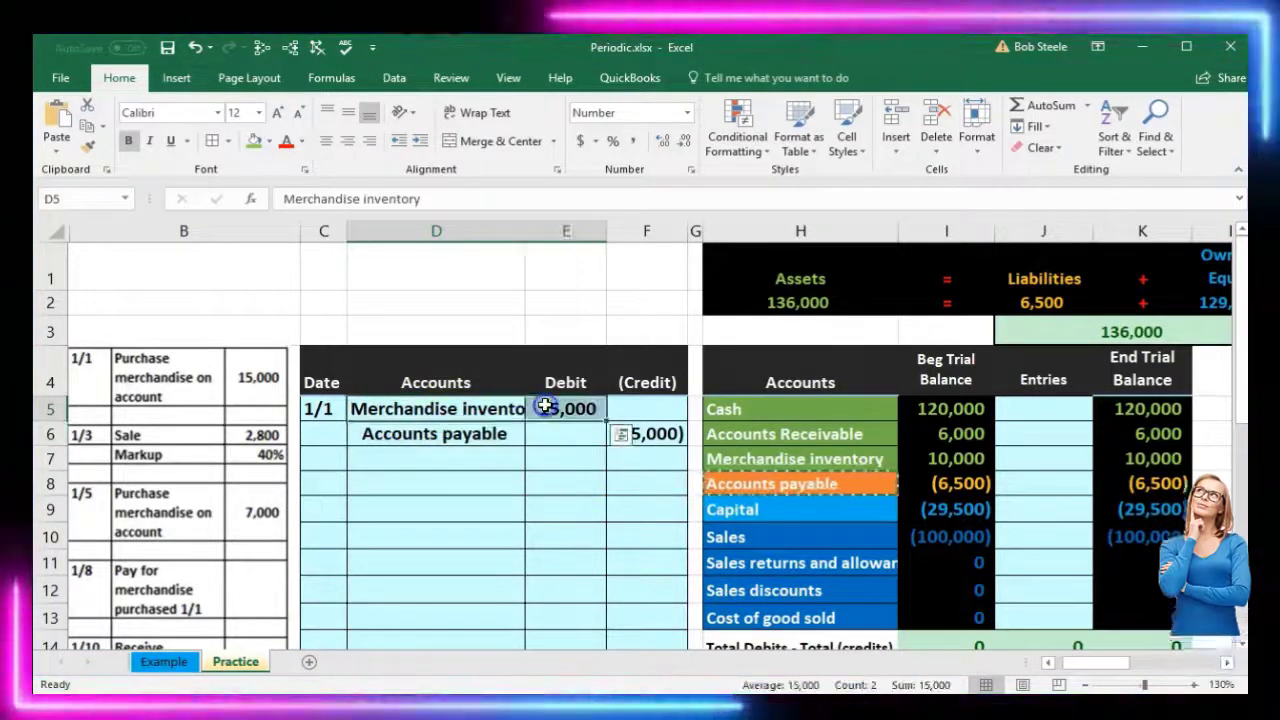
click(797, 455)
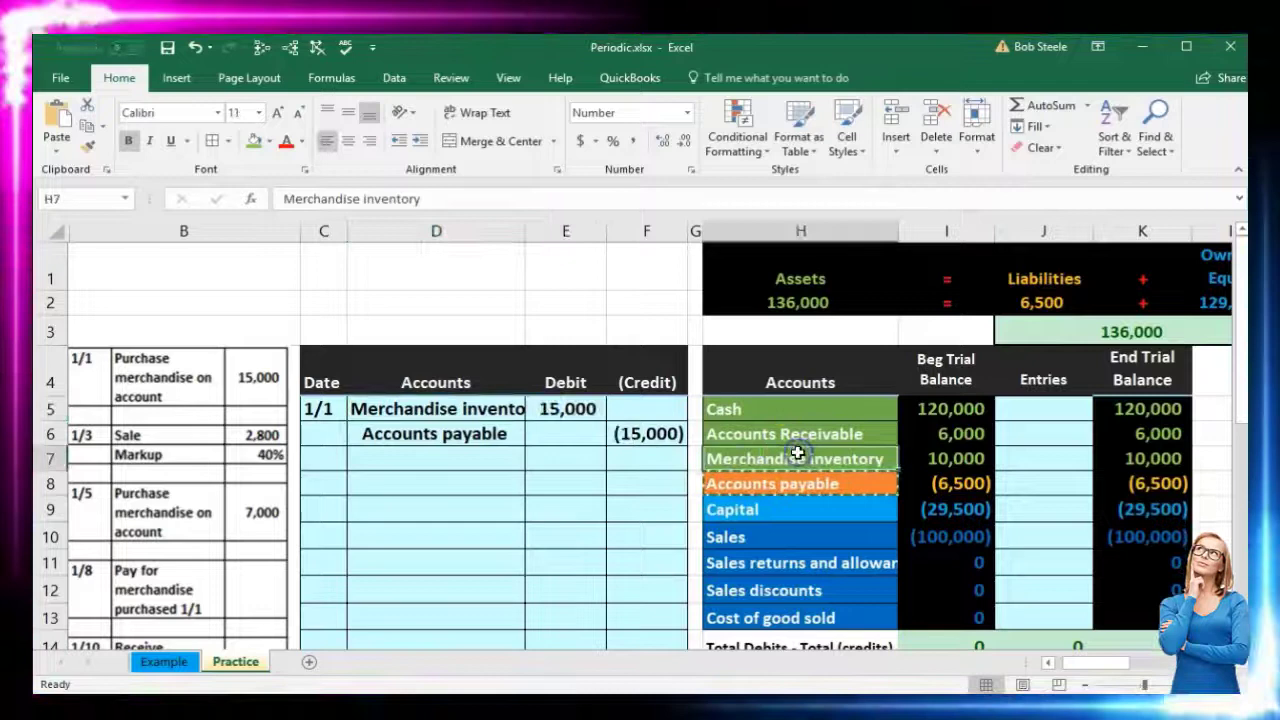
click(1050, 456)
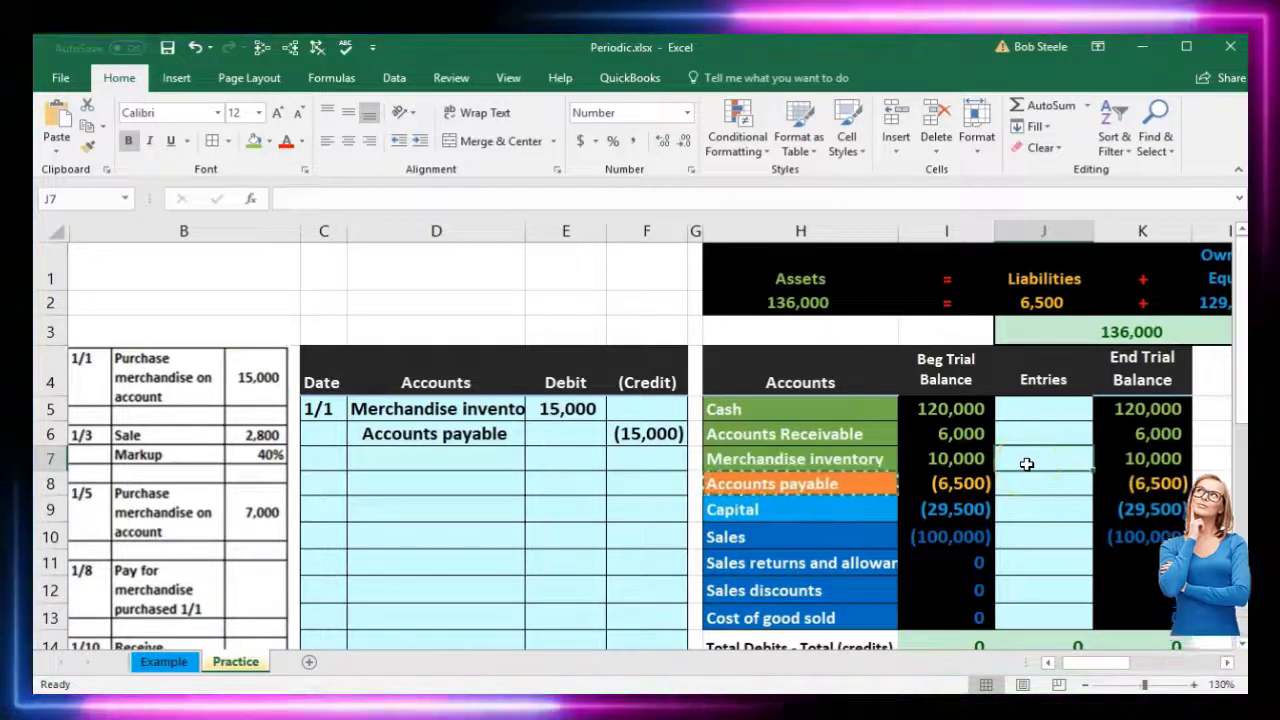
text(=)
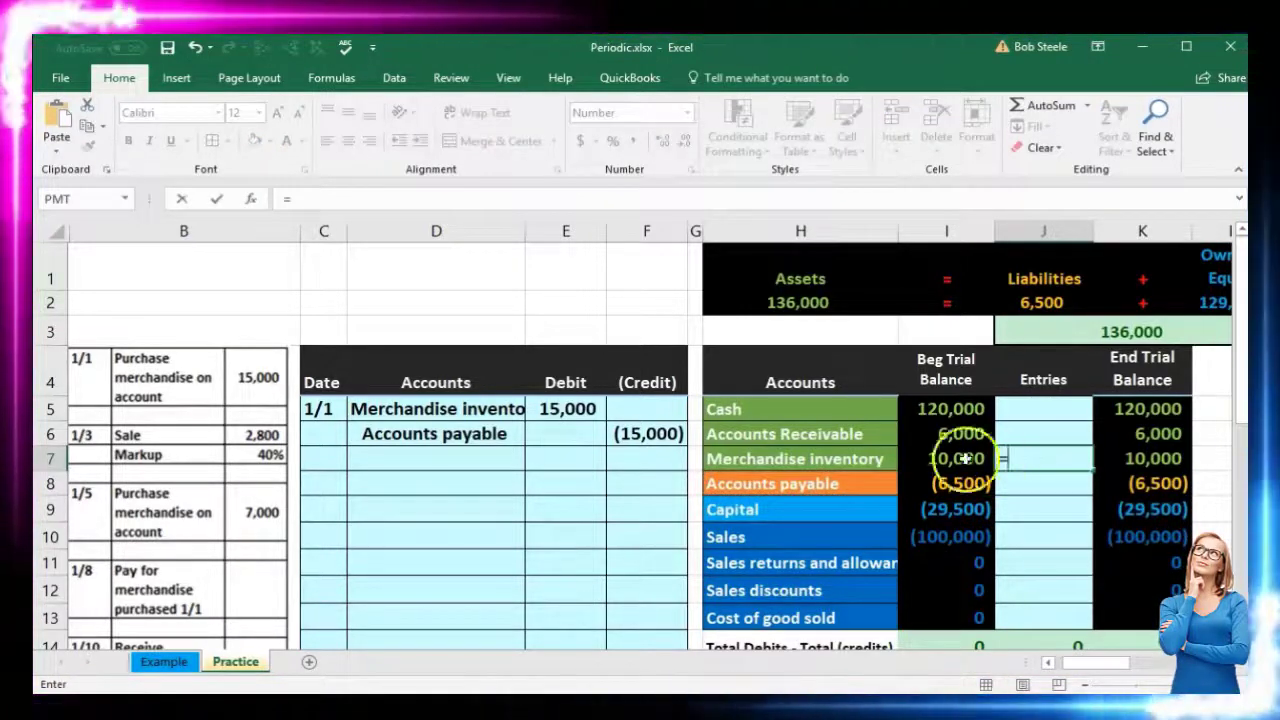
click(586, 409)
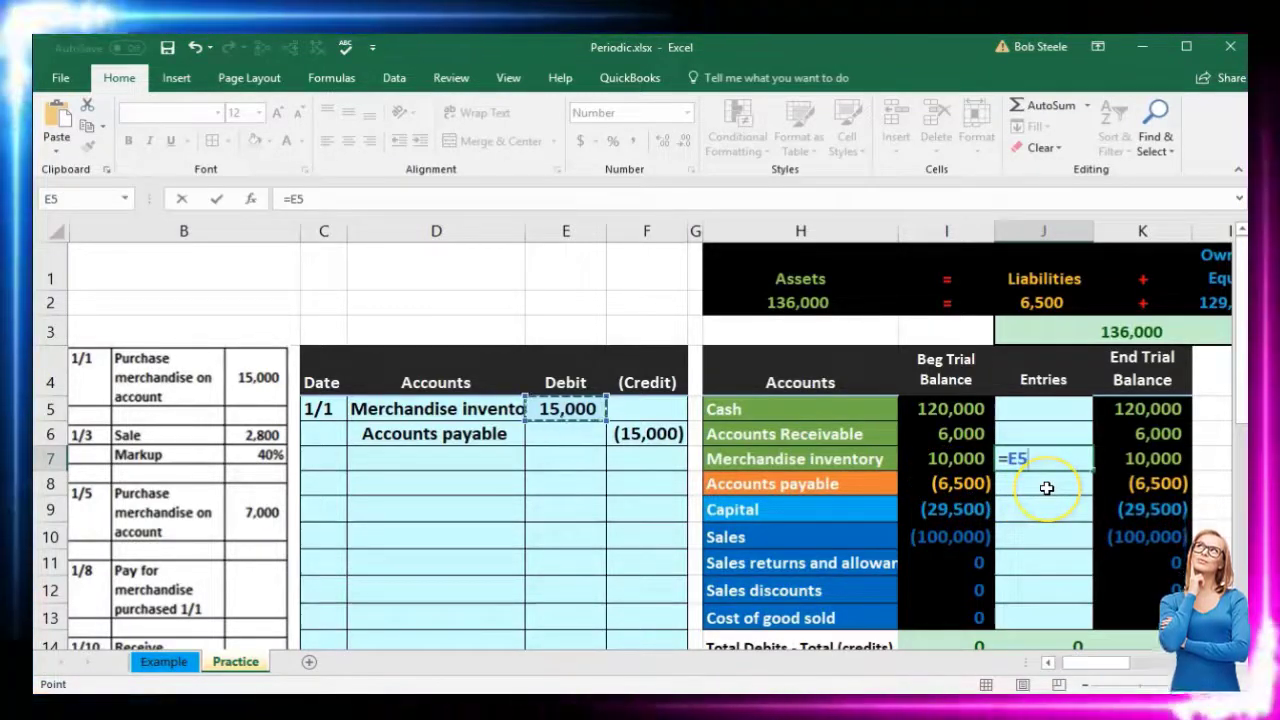
key(Return)
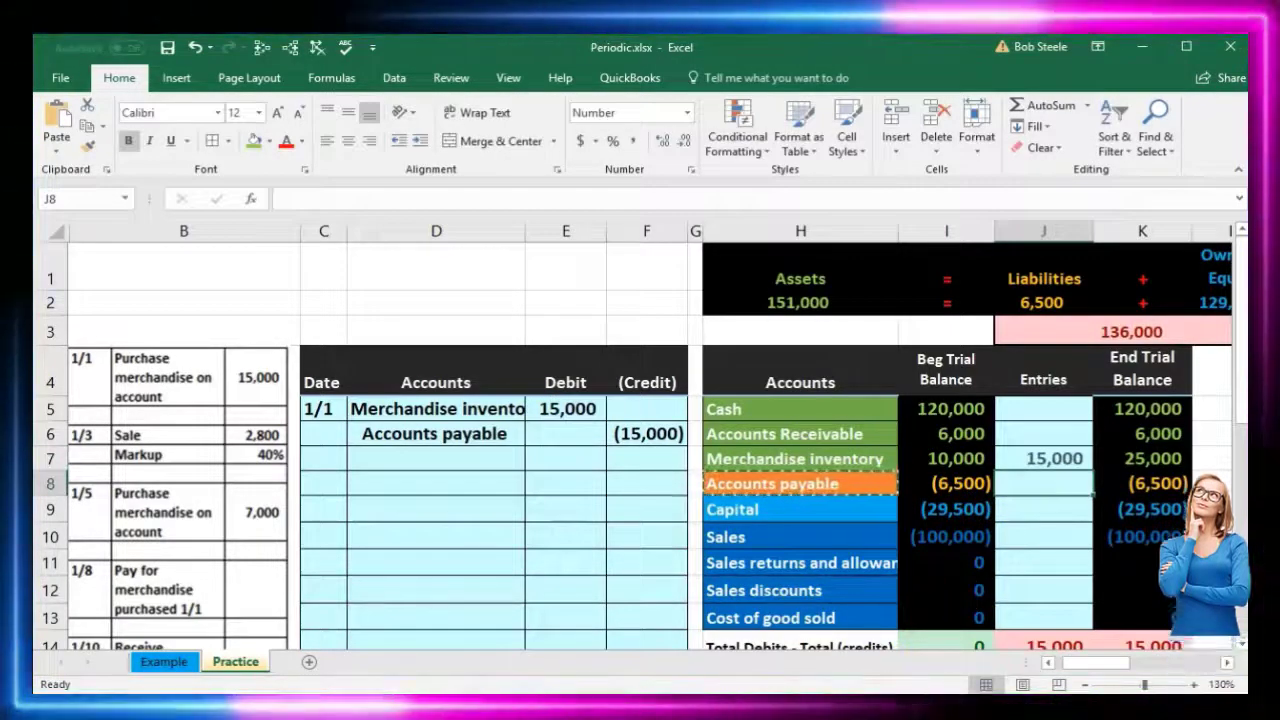
- Post the Accounts payable credit to the trial balance's Entries column by entering =F6 in J8
click(511, 428)
drag(511, 428, 610, 424)
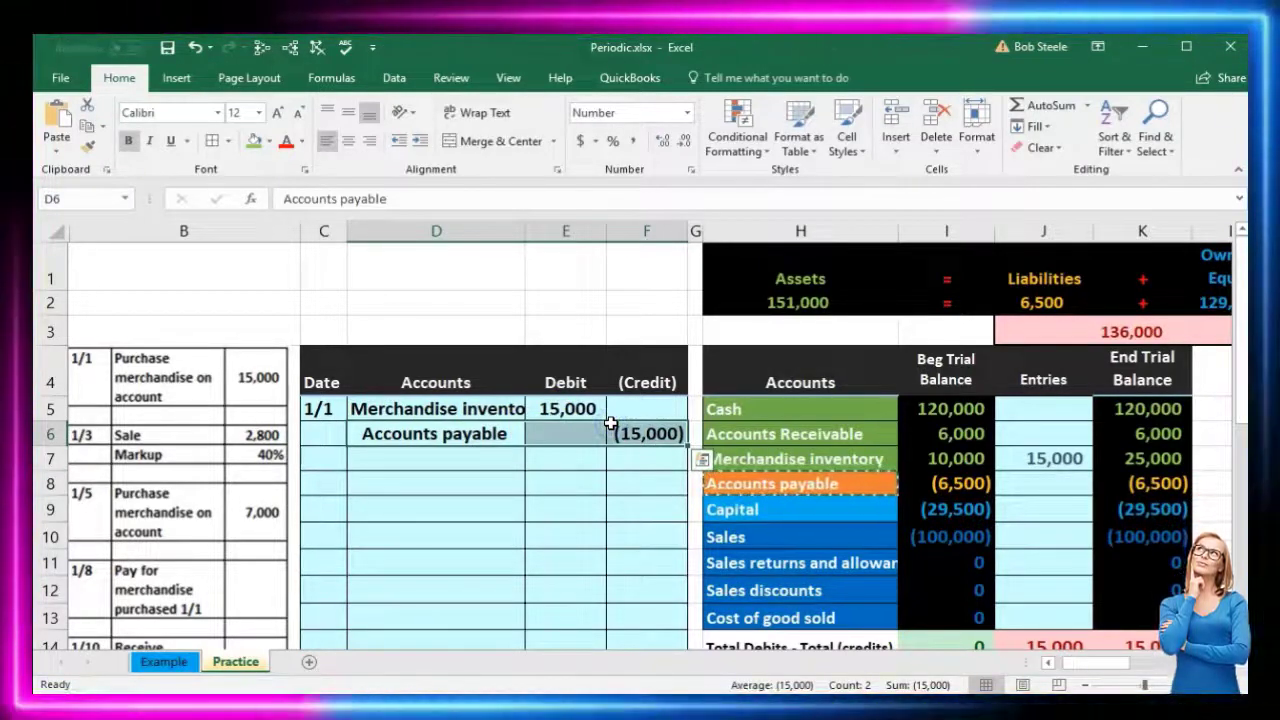
click(815, 480)
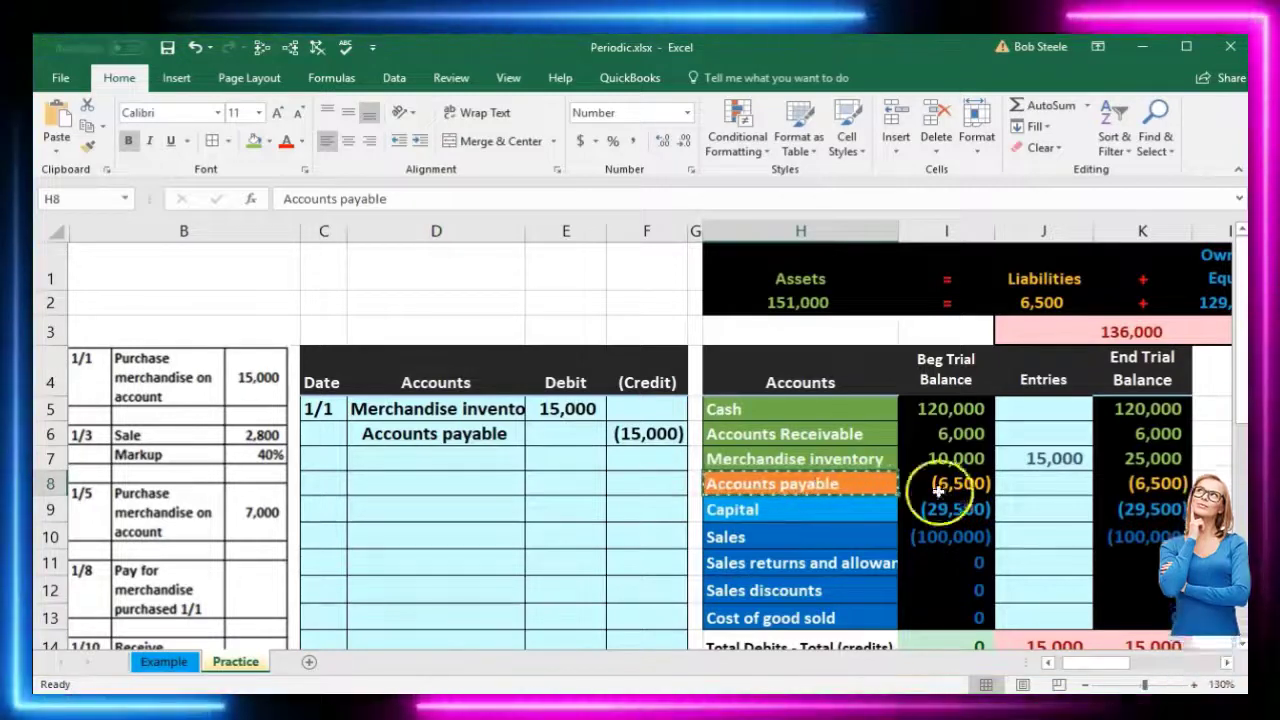
click(1037, 483)
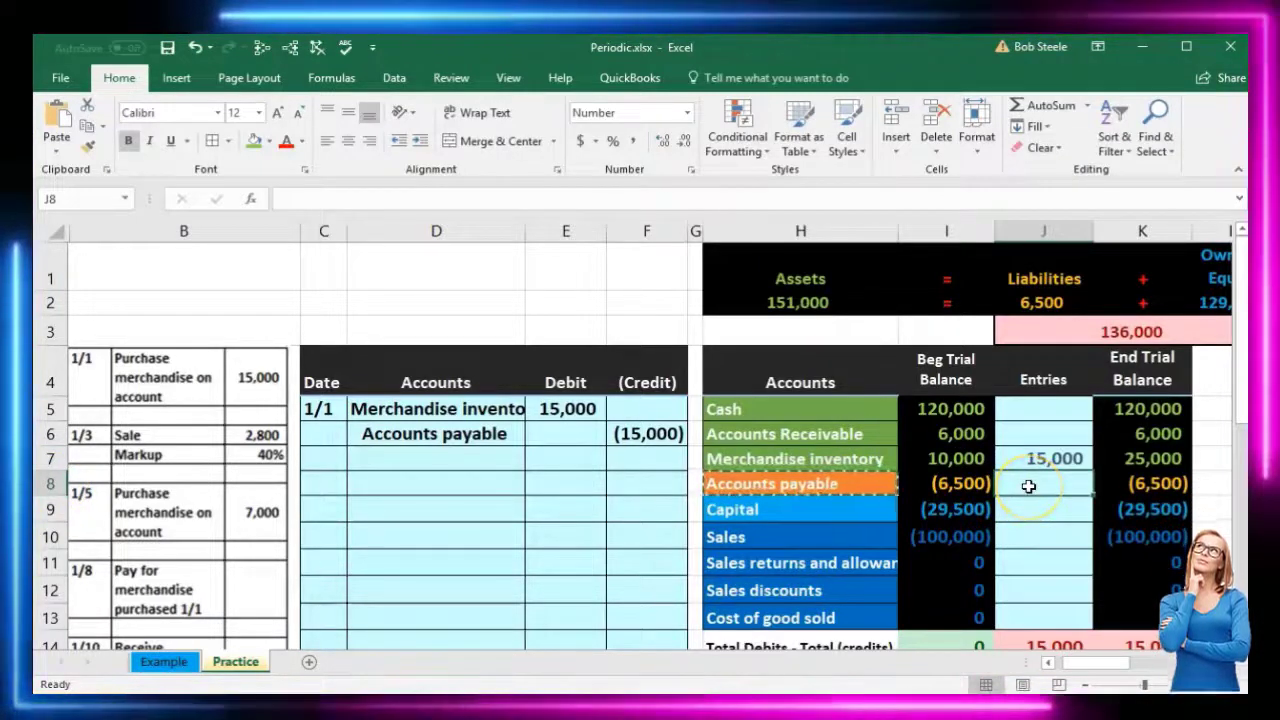
text(=)
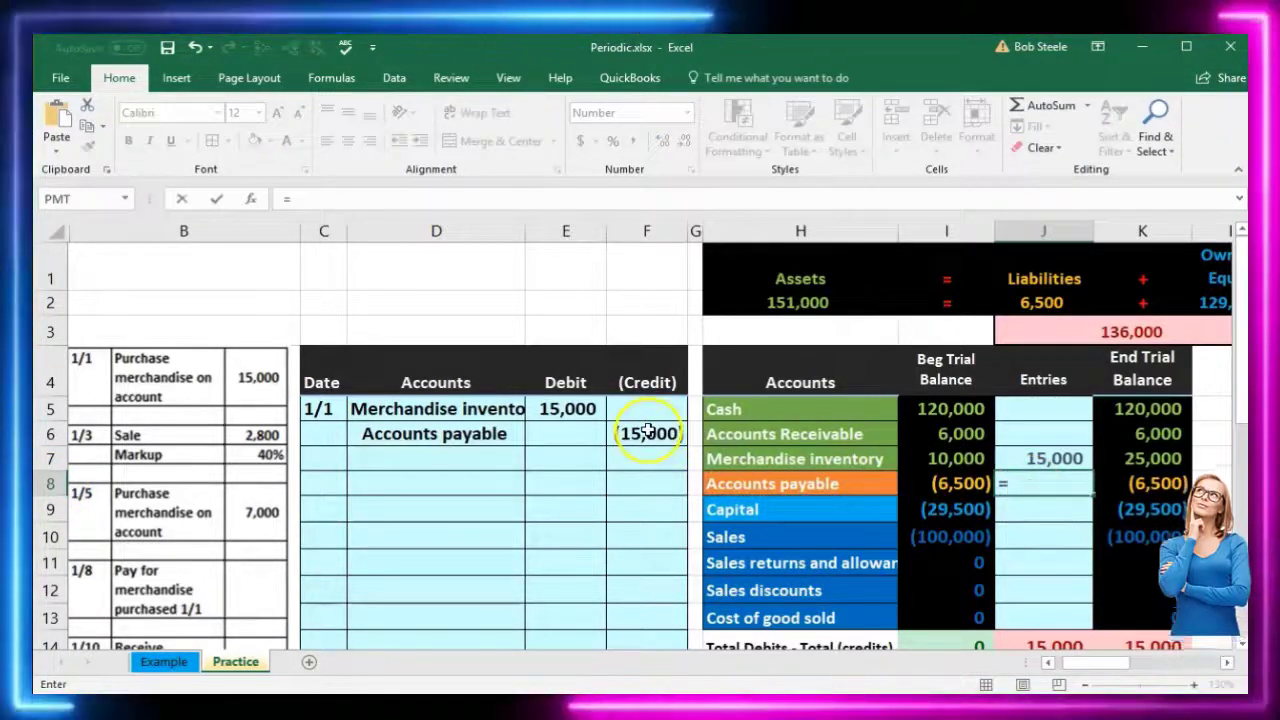
click(648, 431)
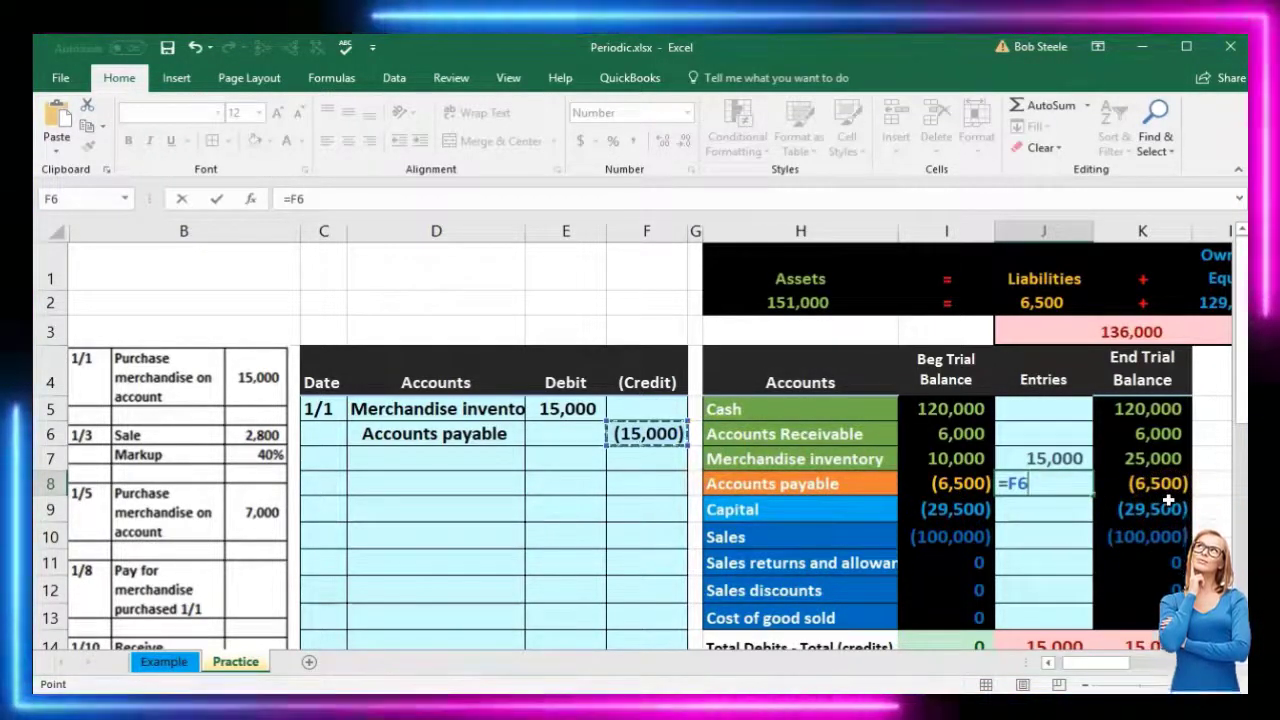
key(Return)
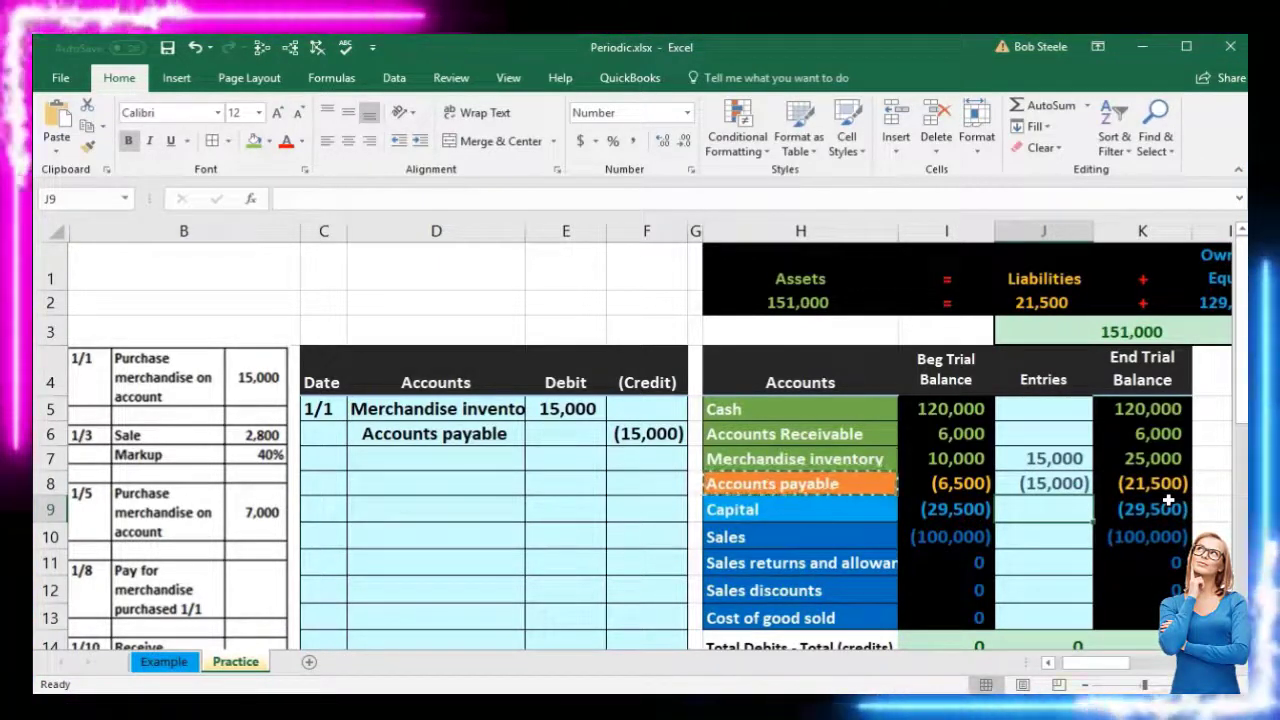
- Inspect the beginning trial balance formula in the Total Debits - Total (credits) row, cell I14
click(847, 553)
scroll(850, 556, down, 1)
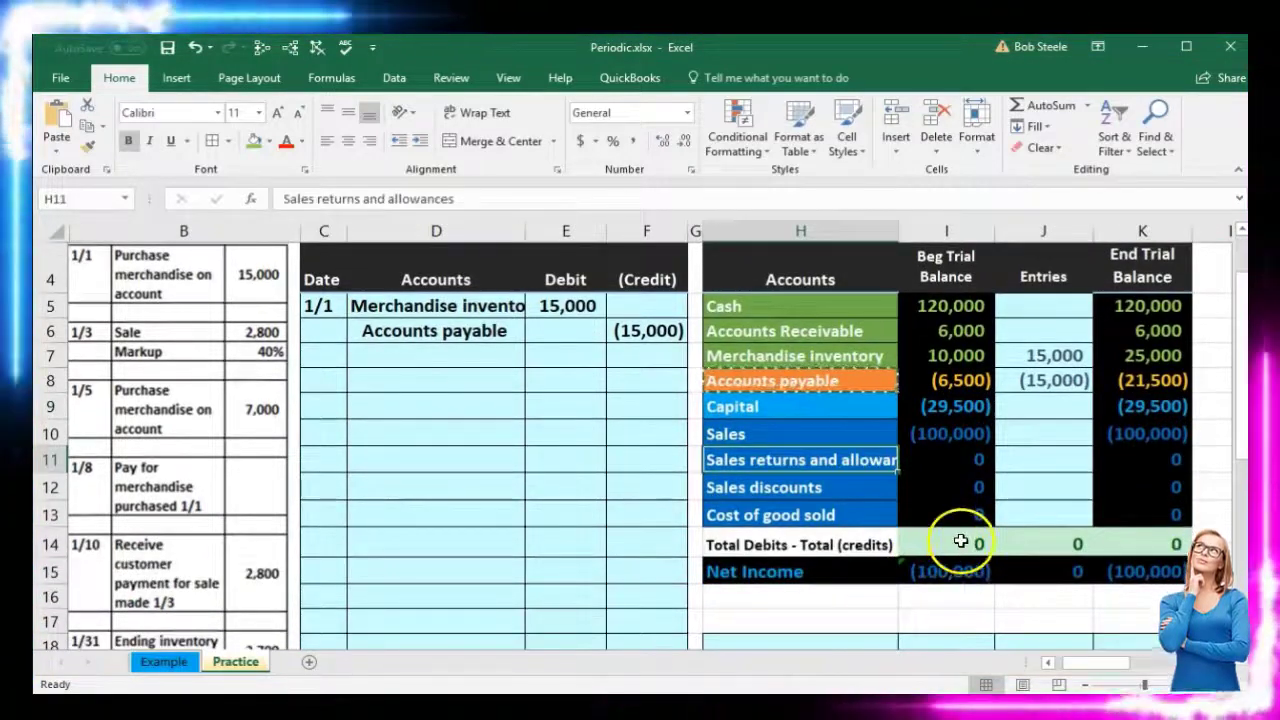
double_click(960, 541)
key(Return)
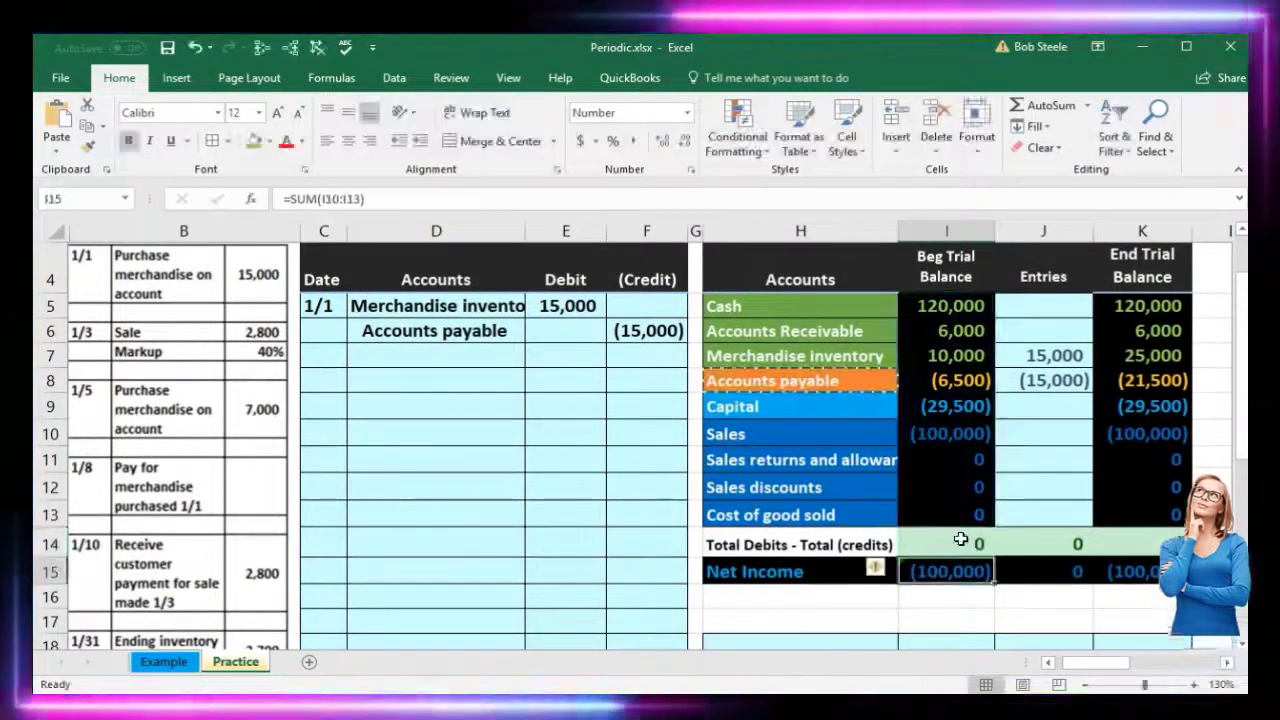
- Inspect the ending trial balance formulas in the Total Debits - Total (credits) row, cell K14, and the Net Income row, cell K15
click(1083, 551)
double_click(1127, 540)
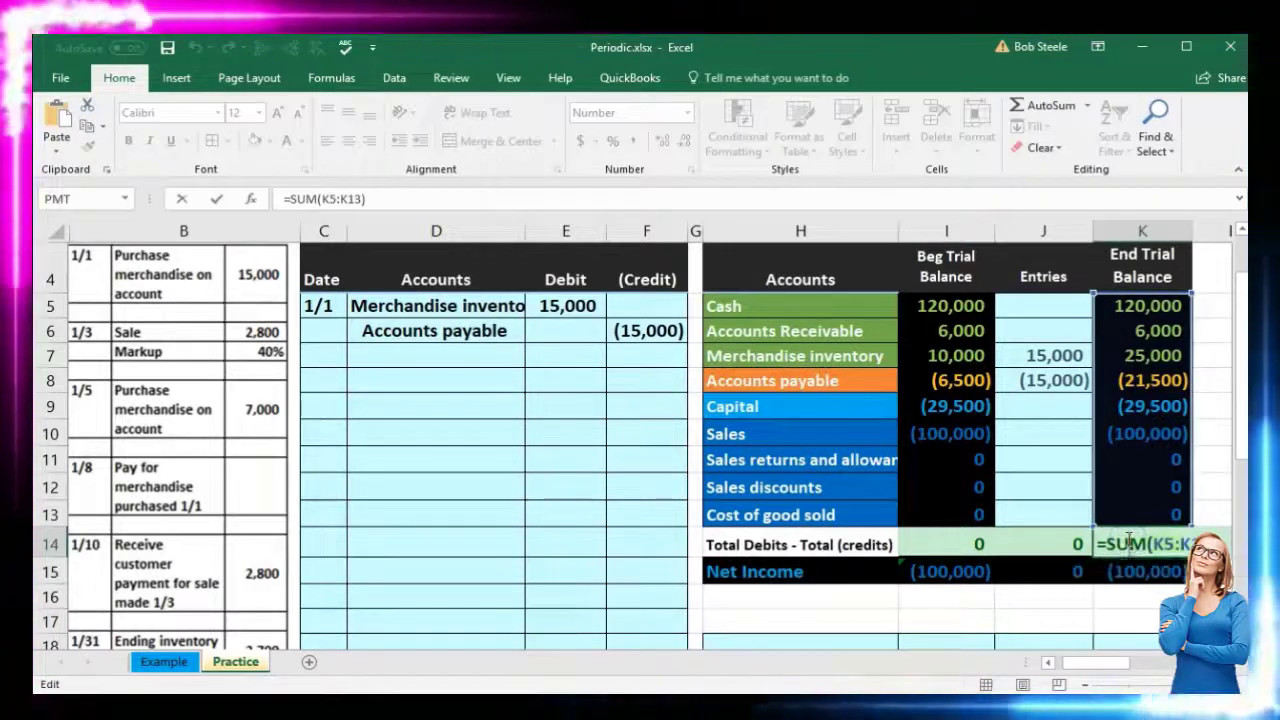
key(Return)
click(1133, 571)
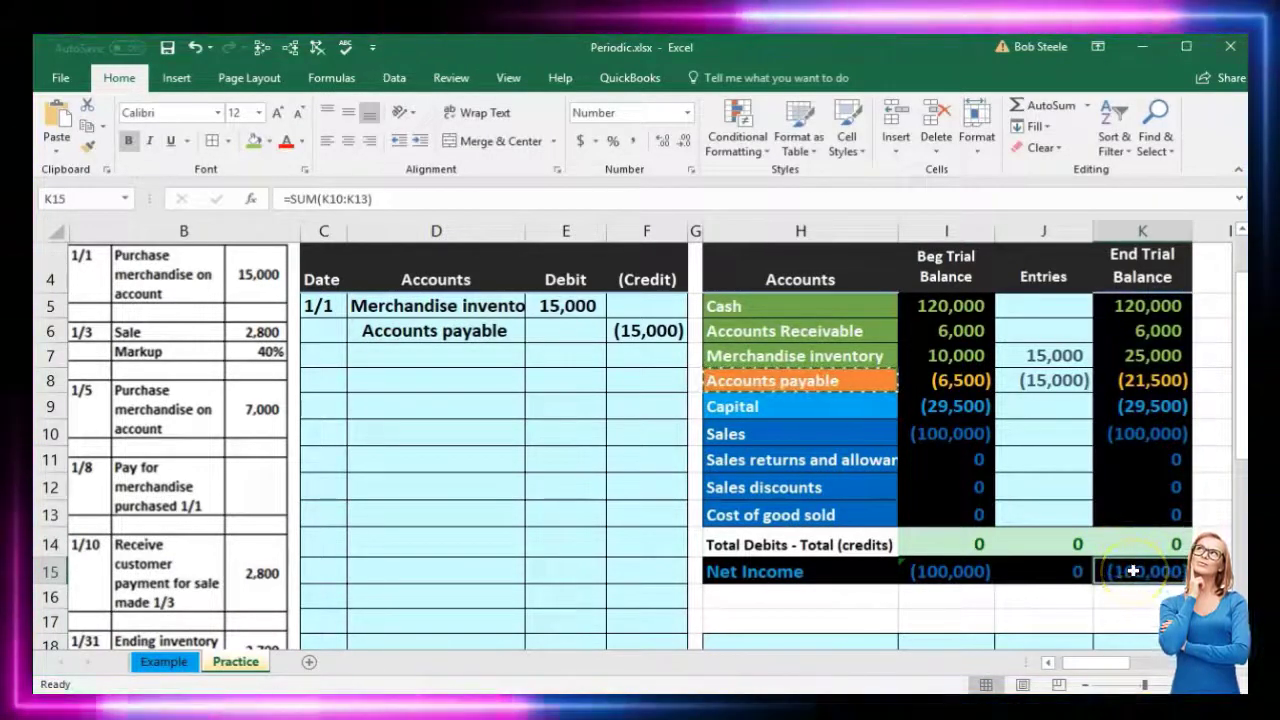
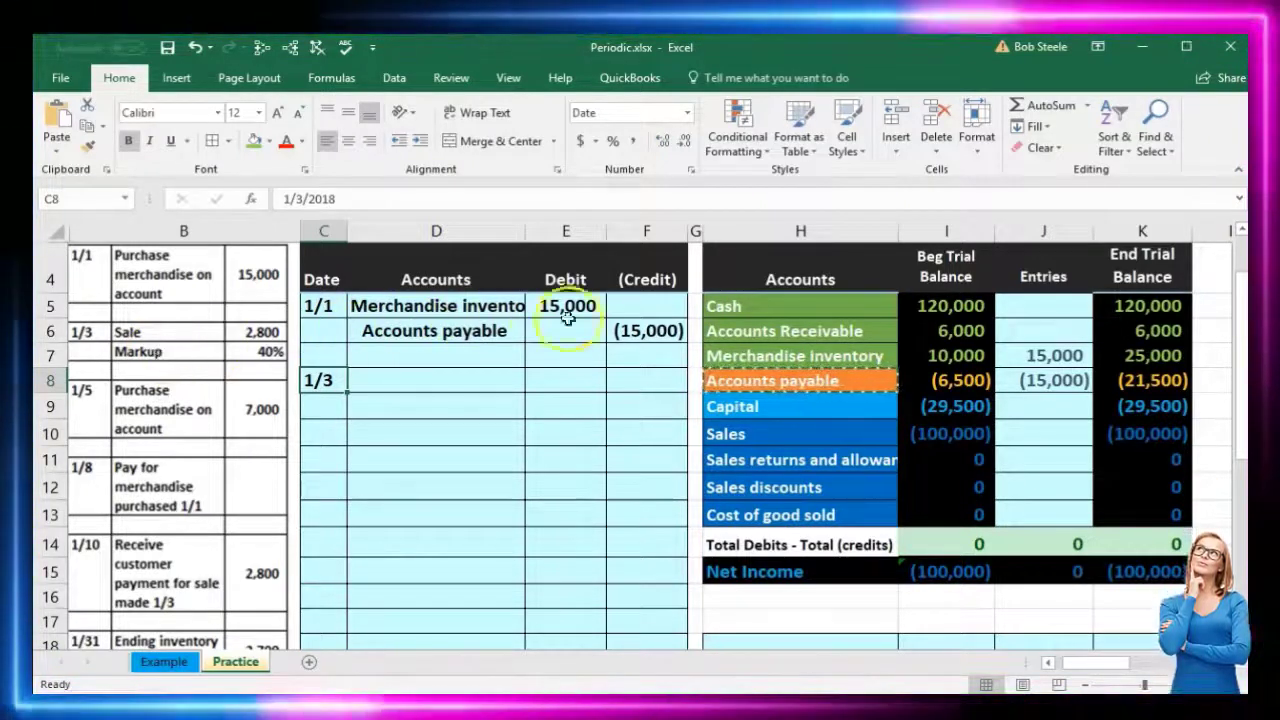
- Copy the Accounts Receivable name from the trial balance and paste it as values into journal cell D8 for the 1/3 sale
click(790, 330)
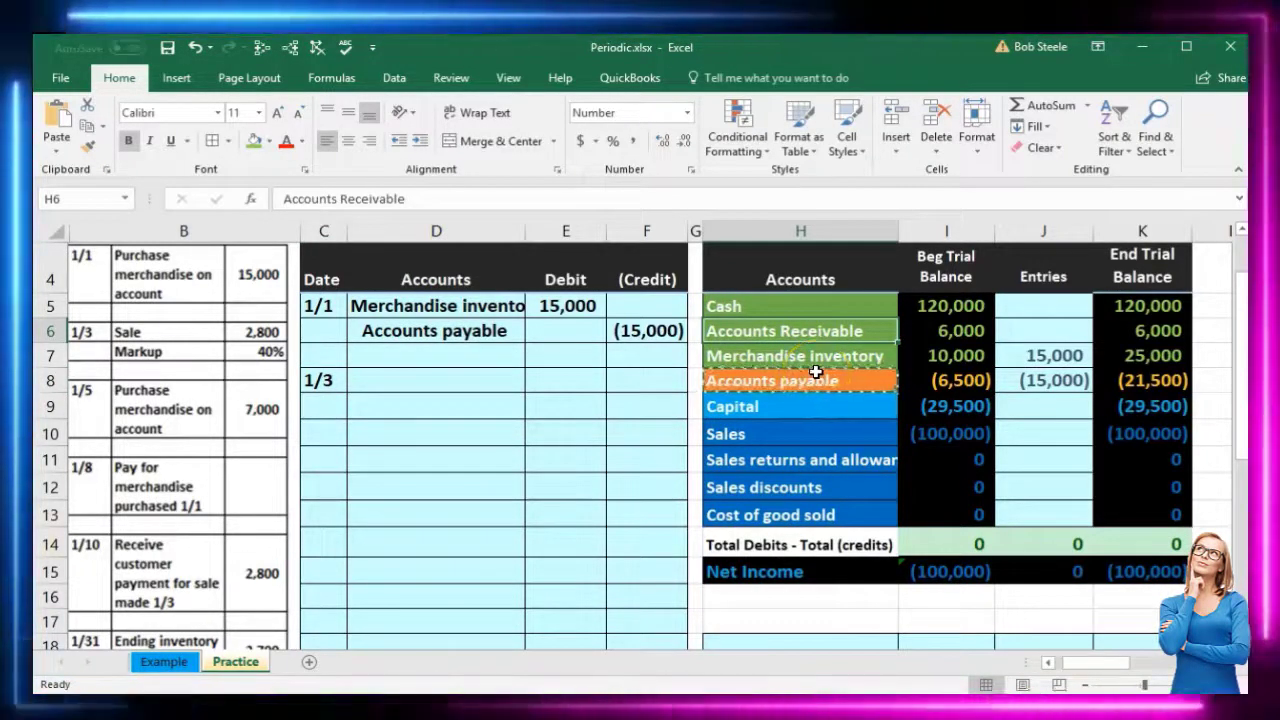
click(940, 335)
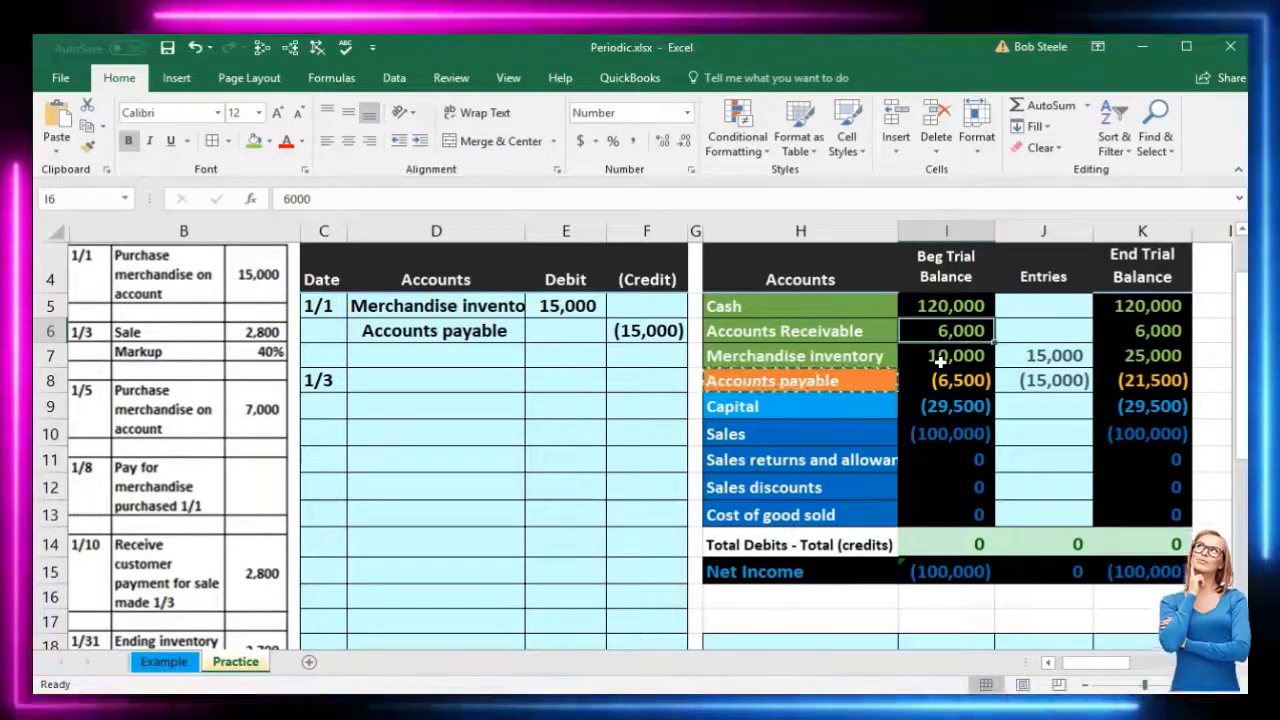
click(846, 332)
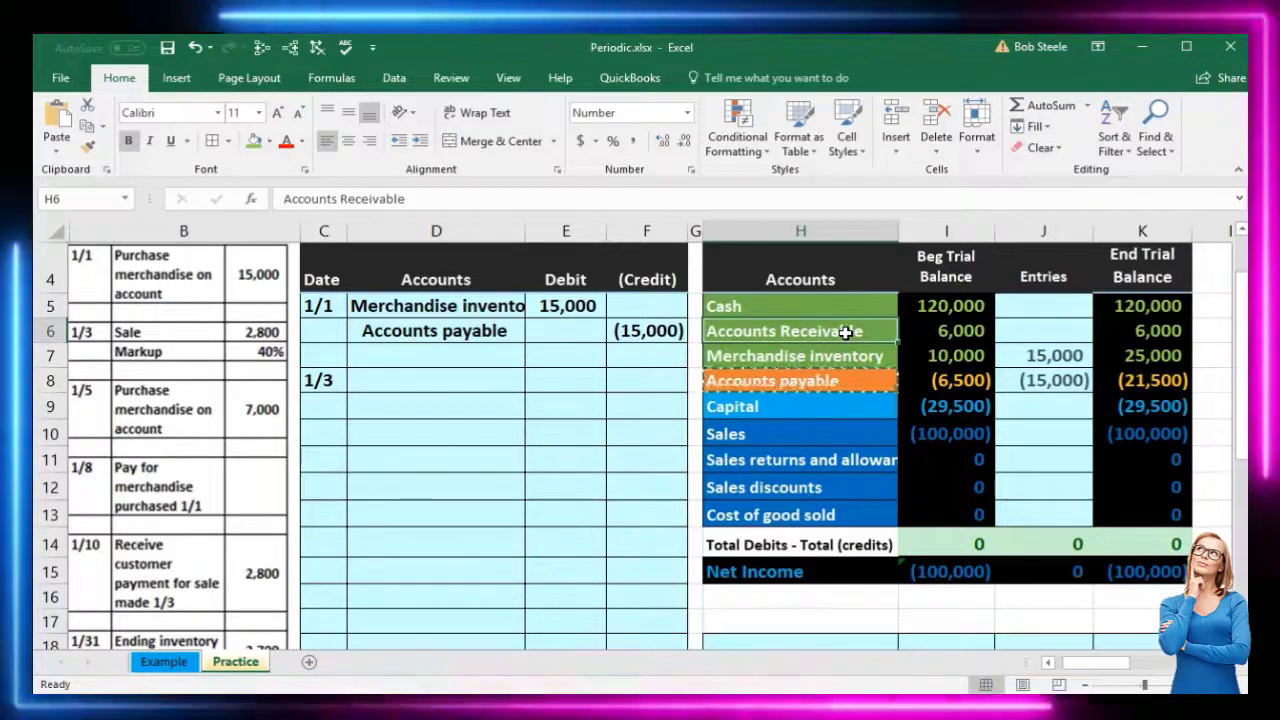
right_click(846, 332)
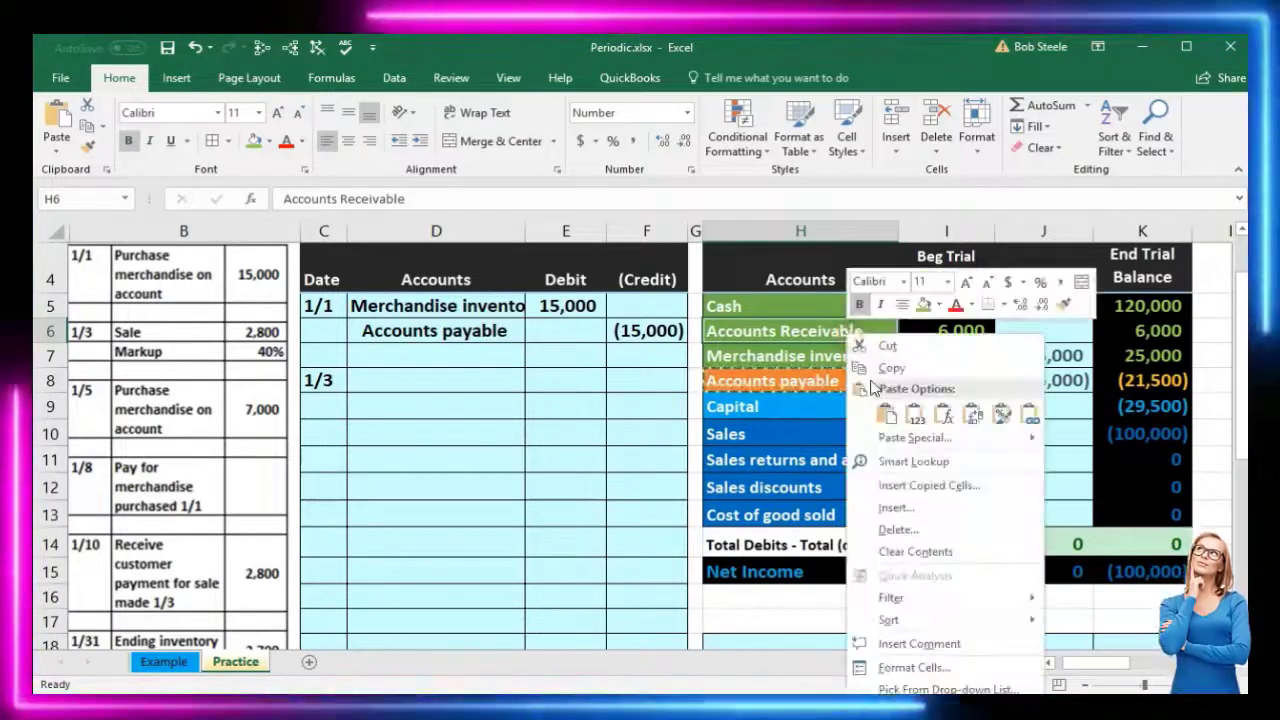
click(871, 372)
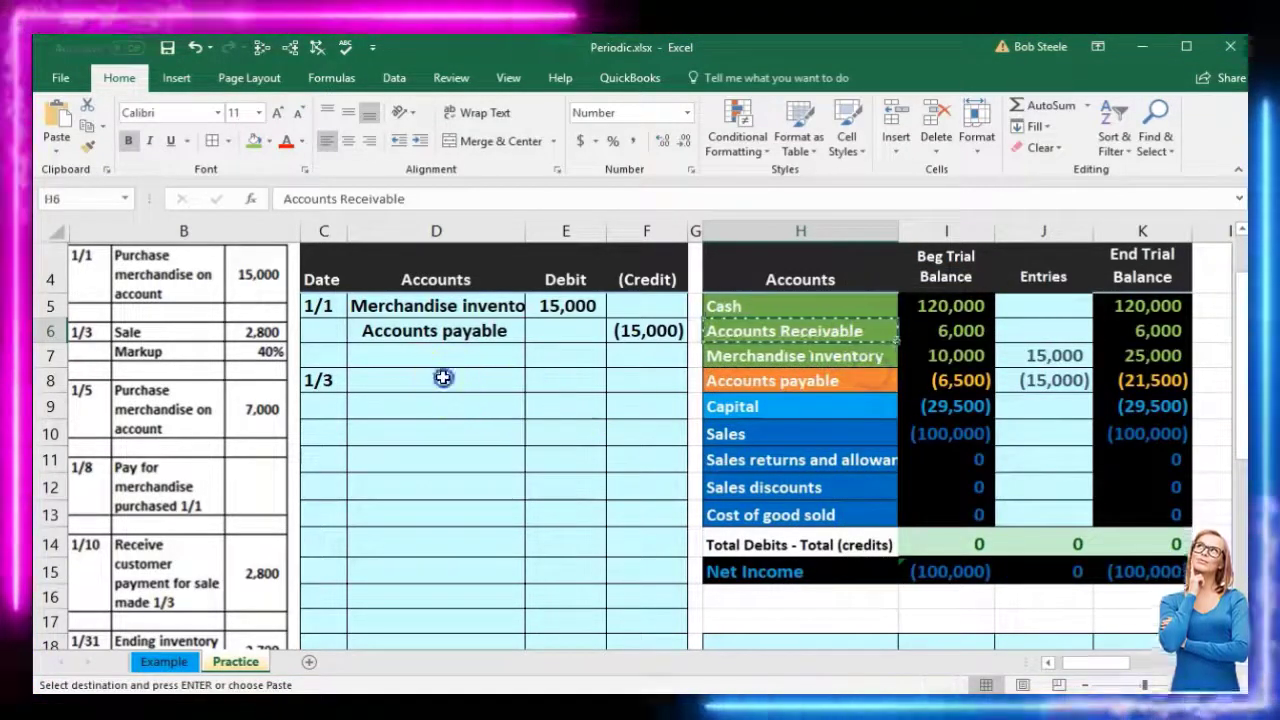
click(443, 377)
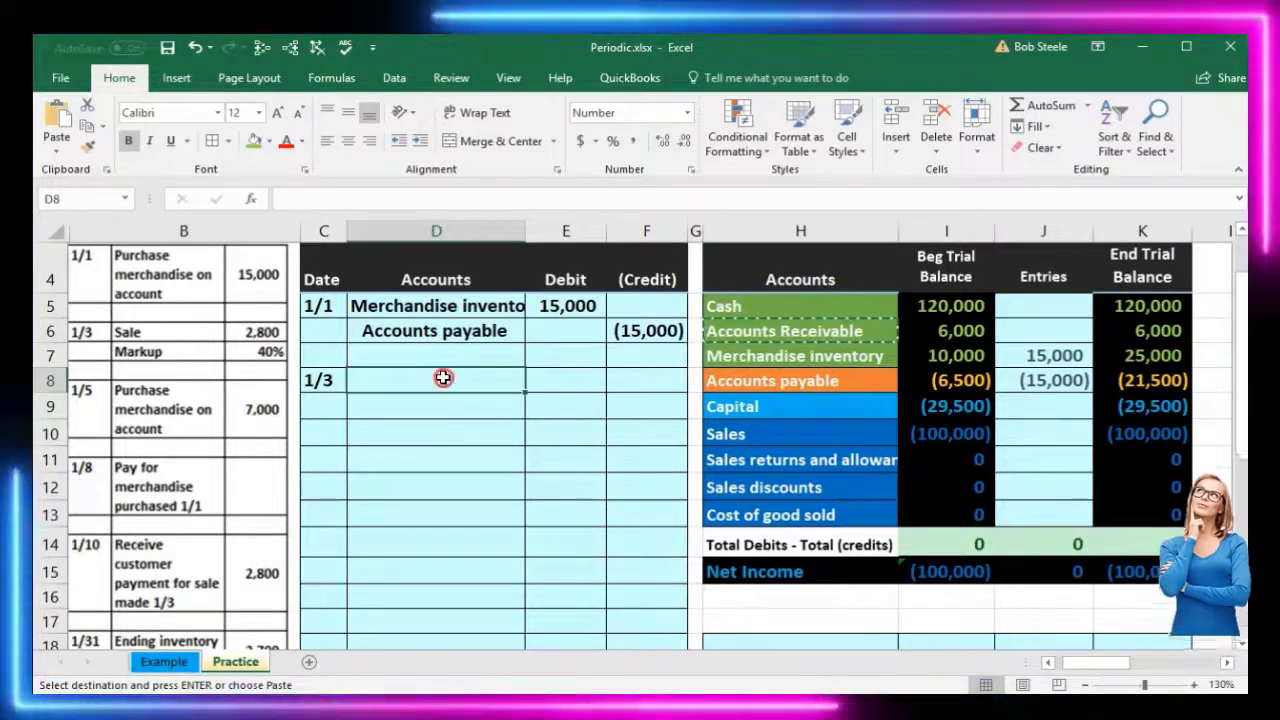
right_click(443, 377)
click(525, 458)
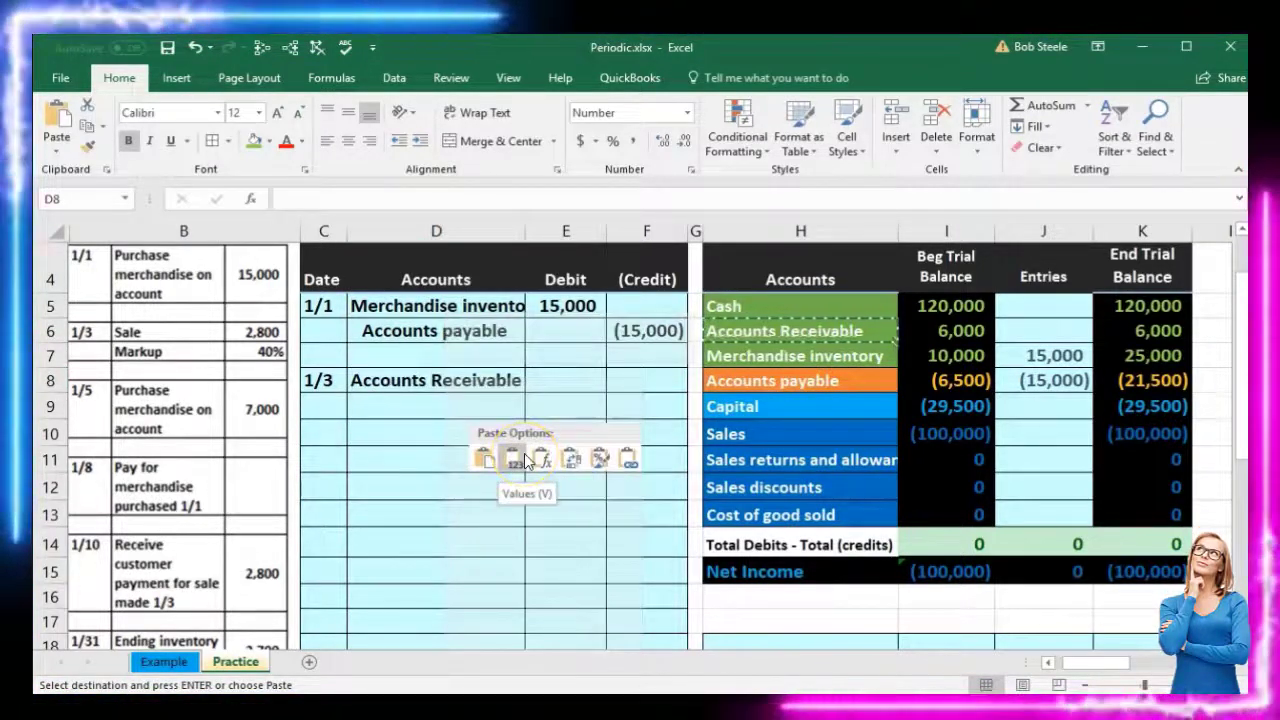
- Enter 2800 as the 1/3 debit in E8 and record the matching credit in F9 with the formula -E8
click(545, 380)
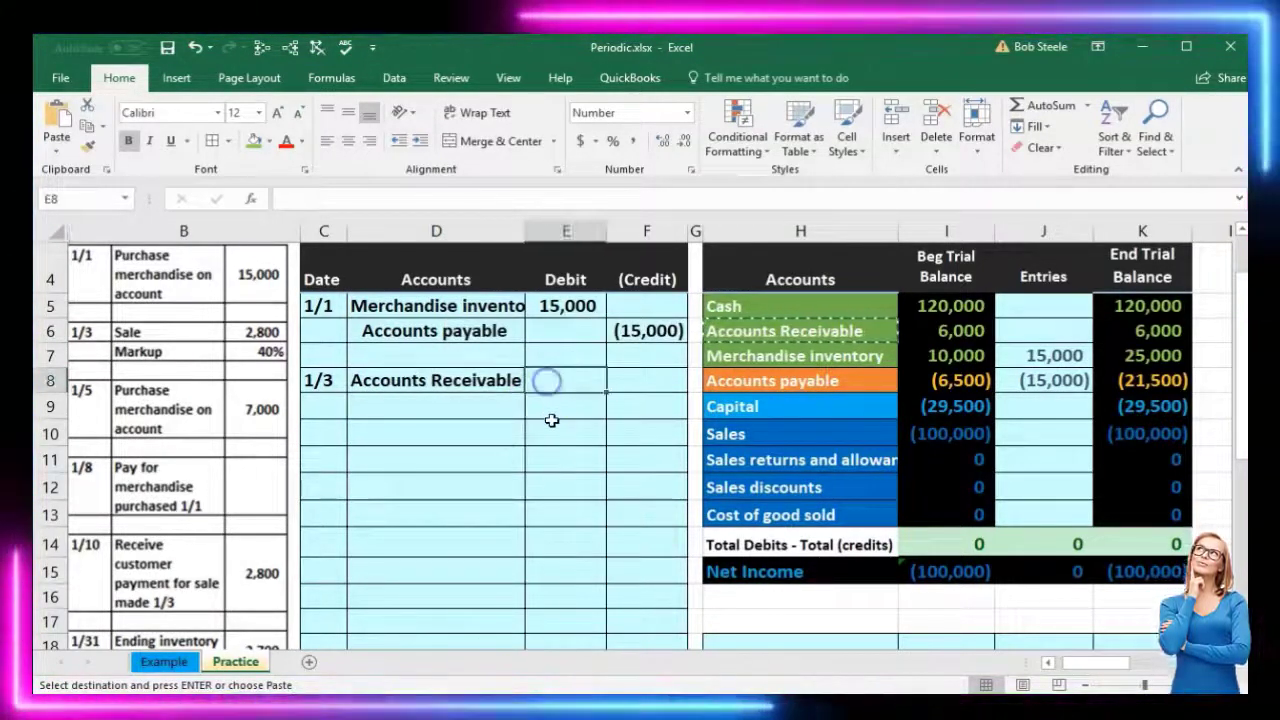
text(2800)
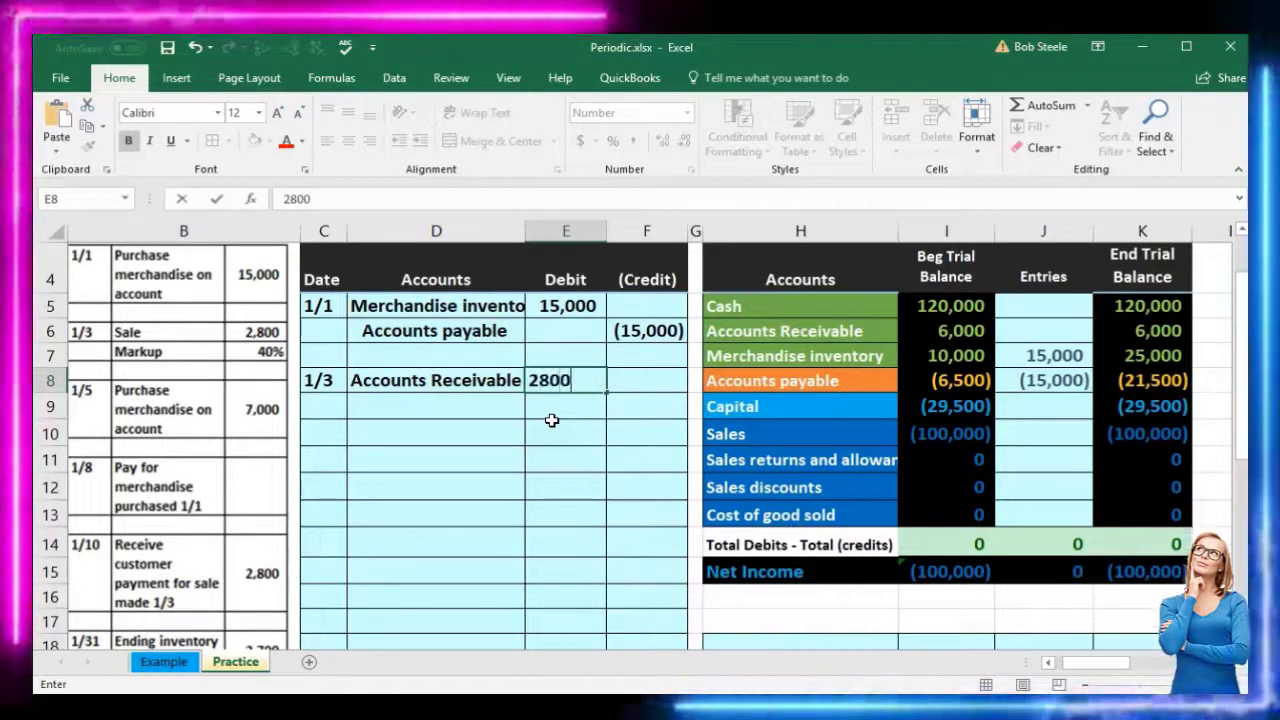
key(Return)
key(Tab)
text(-)
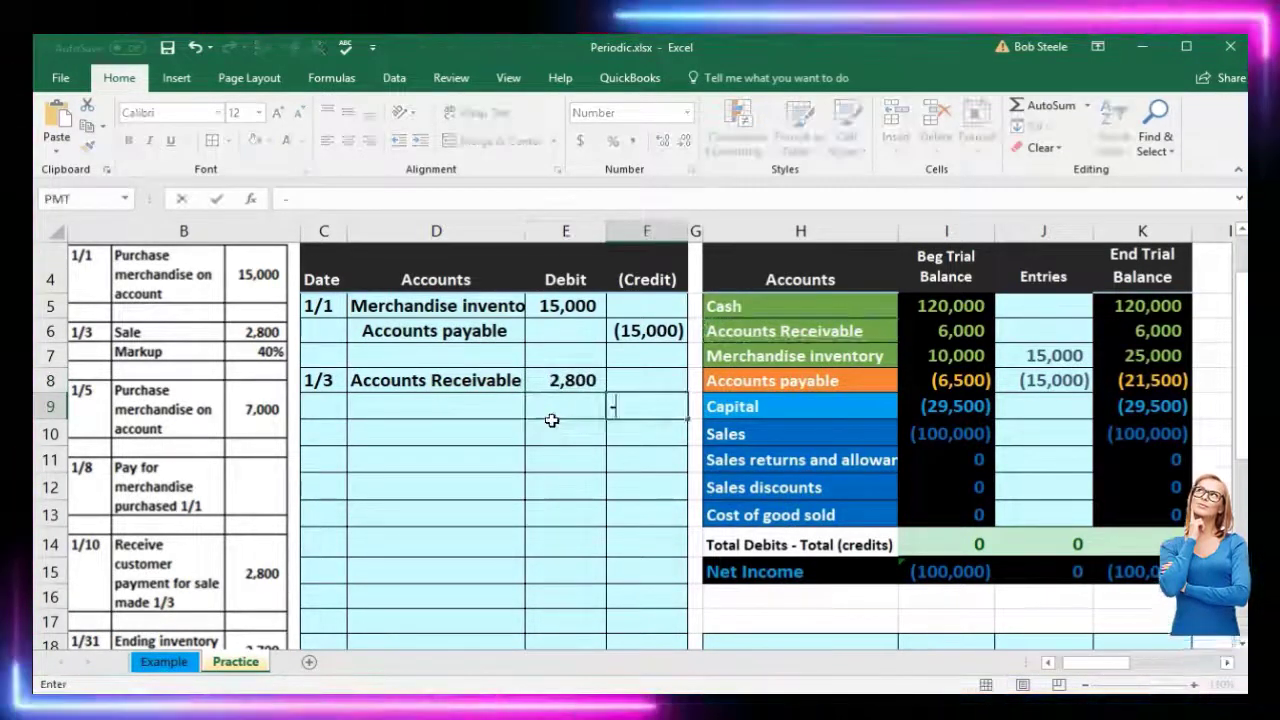
key(Escape)
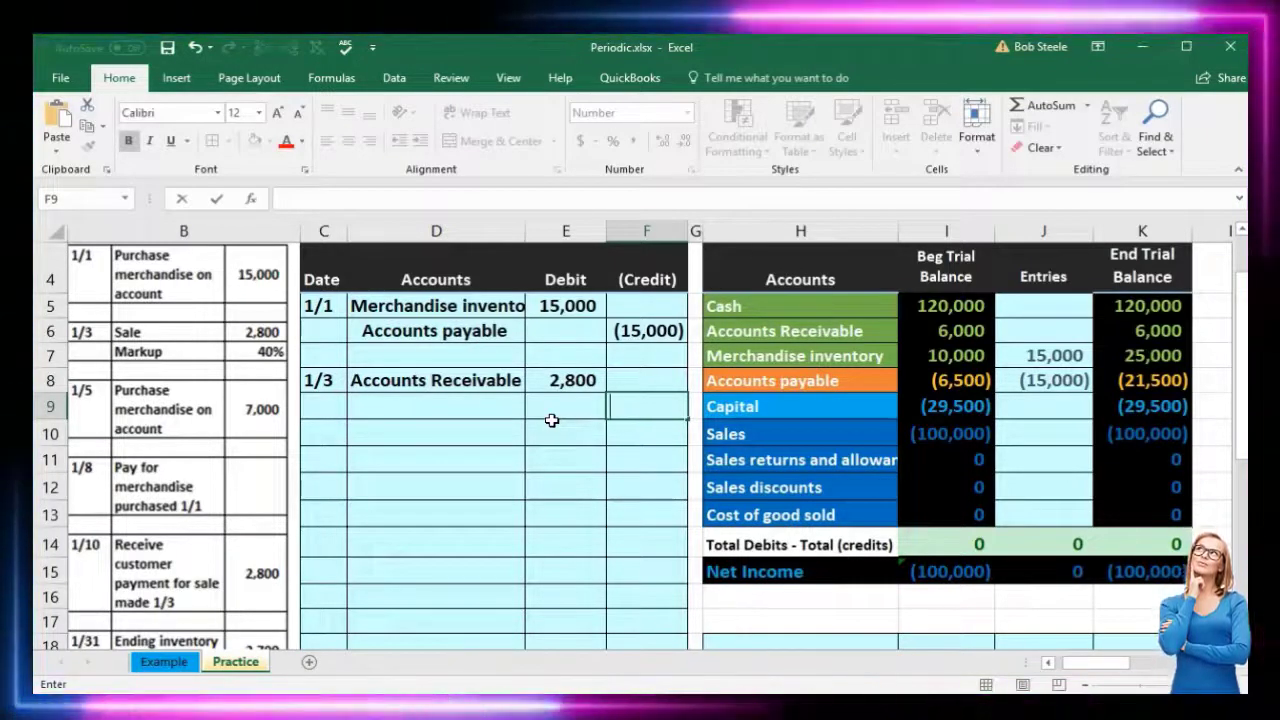
text(-)
click(551, 383)
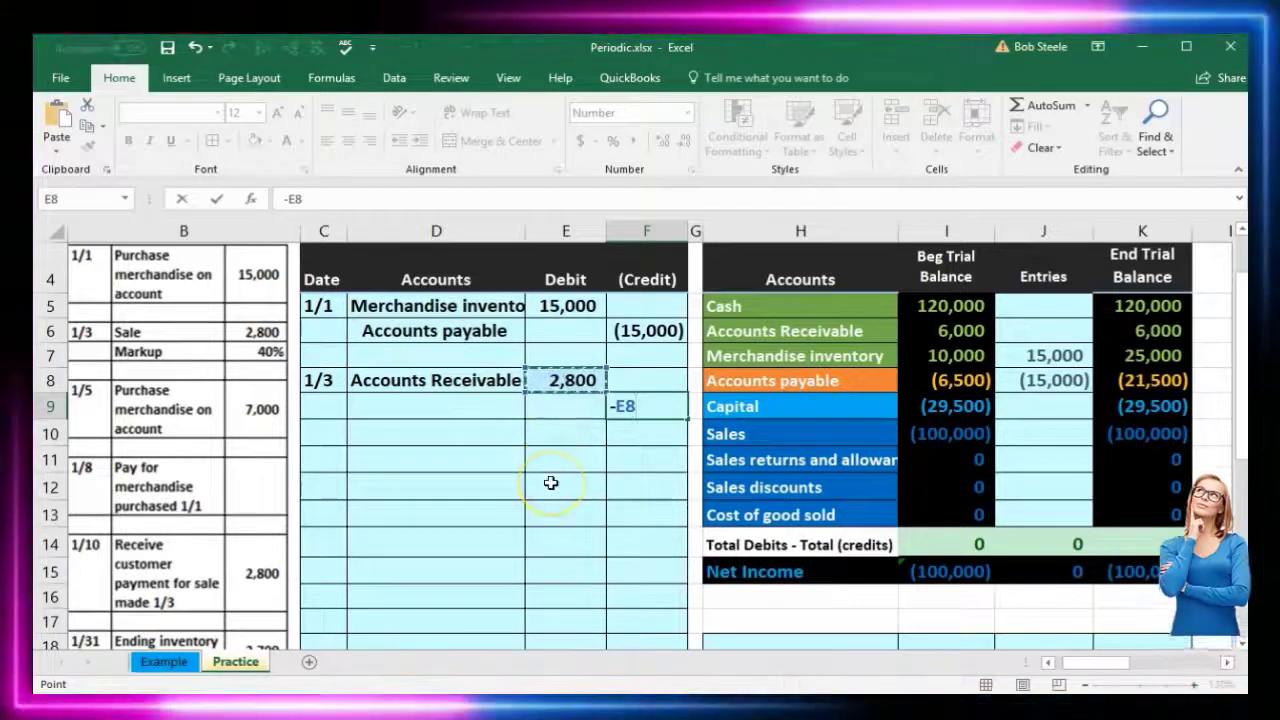
key(Return)
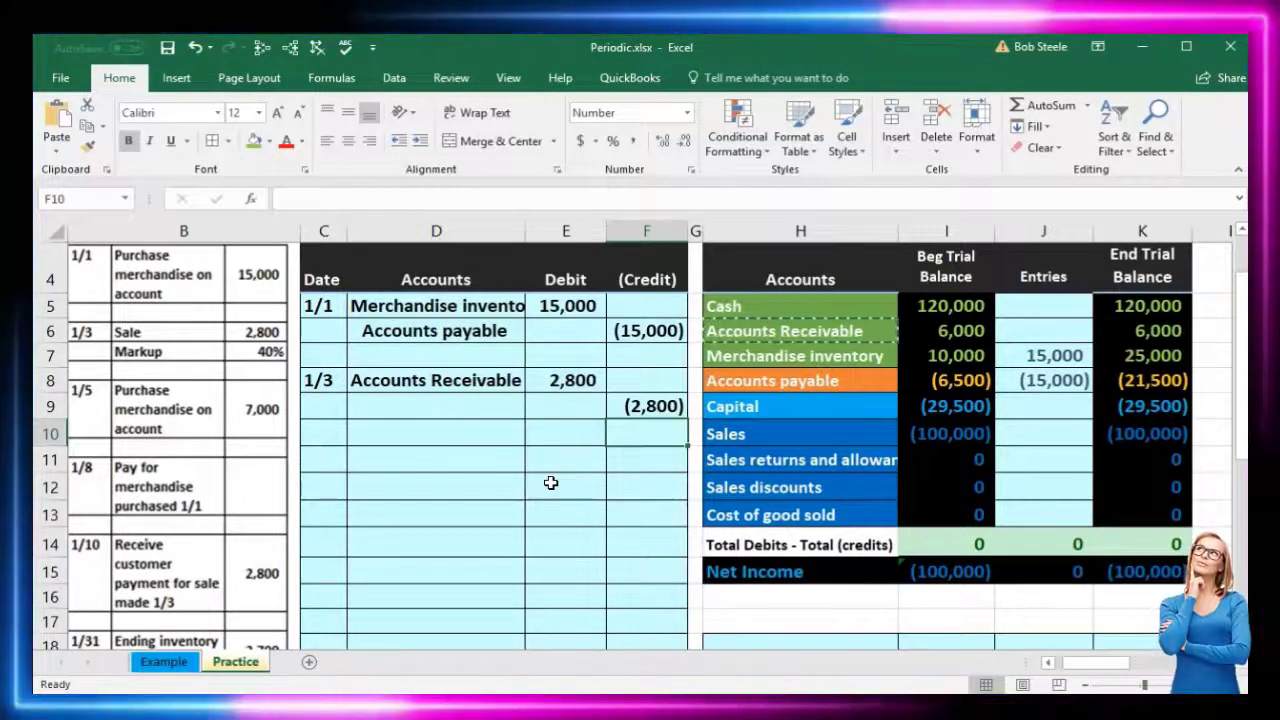
- Copy the Sales account name from the trial balance, paste it as values into journal cell D9, and indent it
click(486, 404)
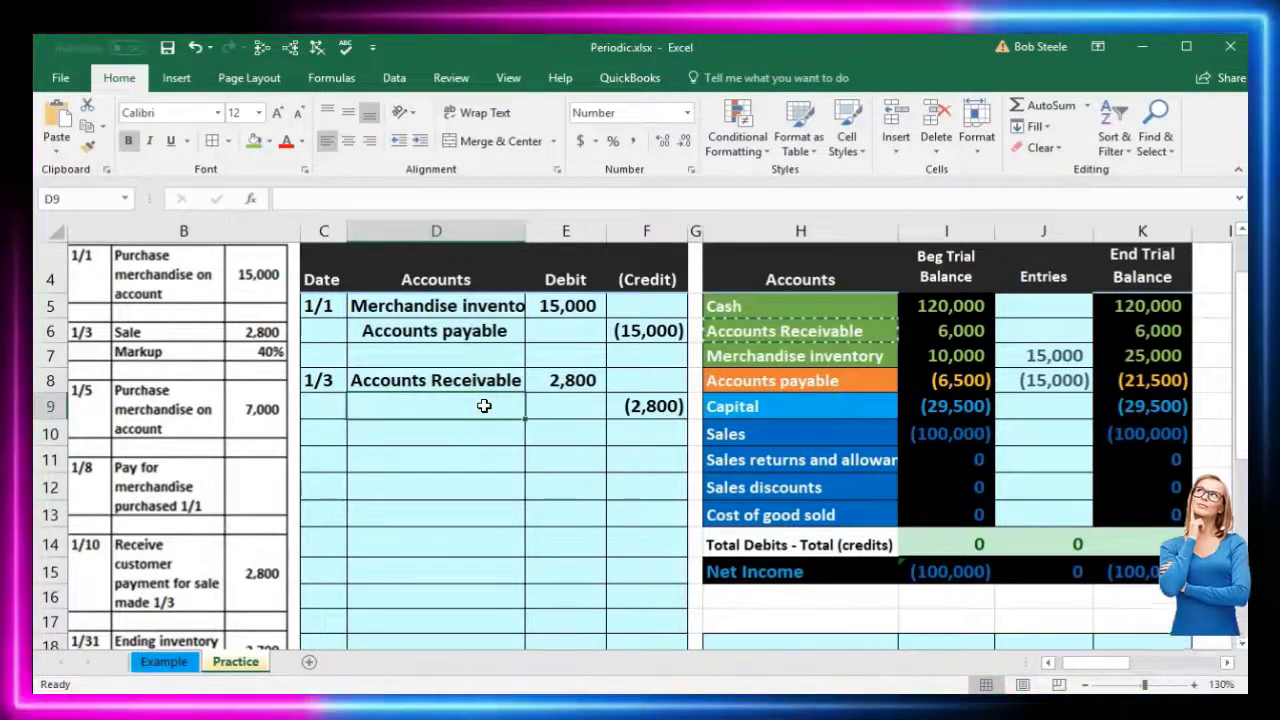
click(810, 434)
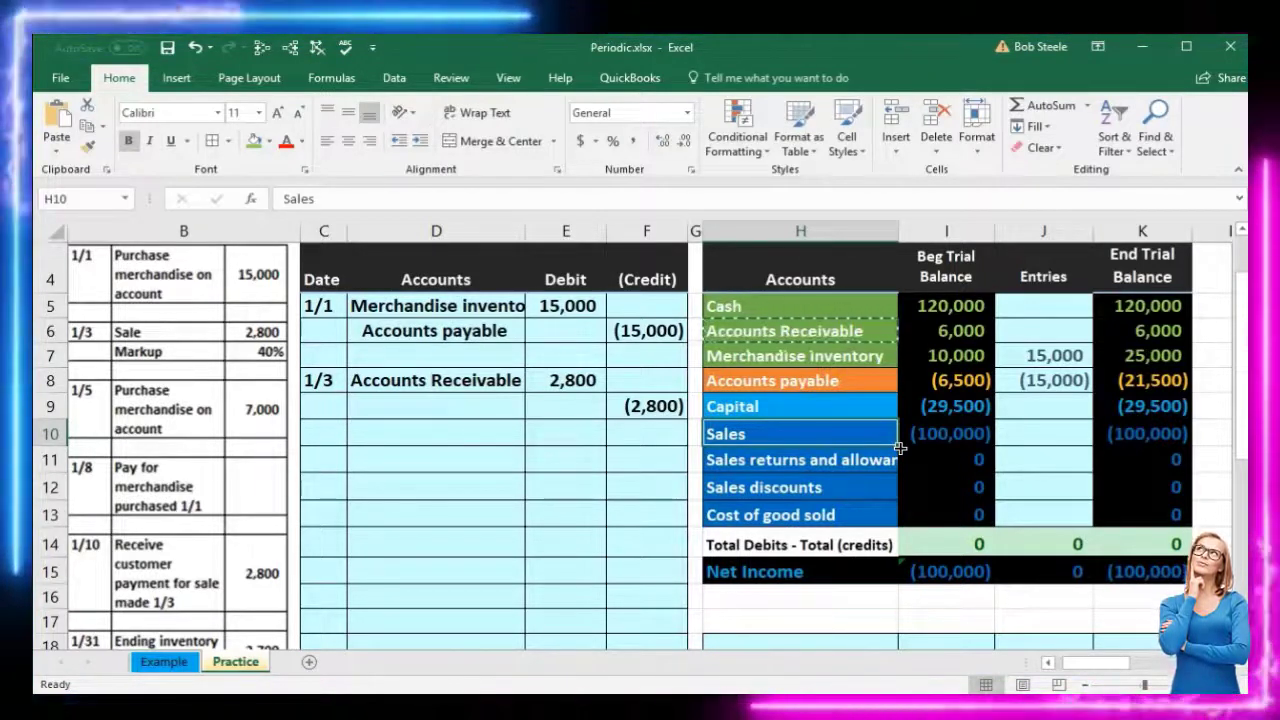
right_click(828, 434)
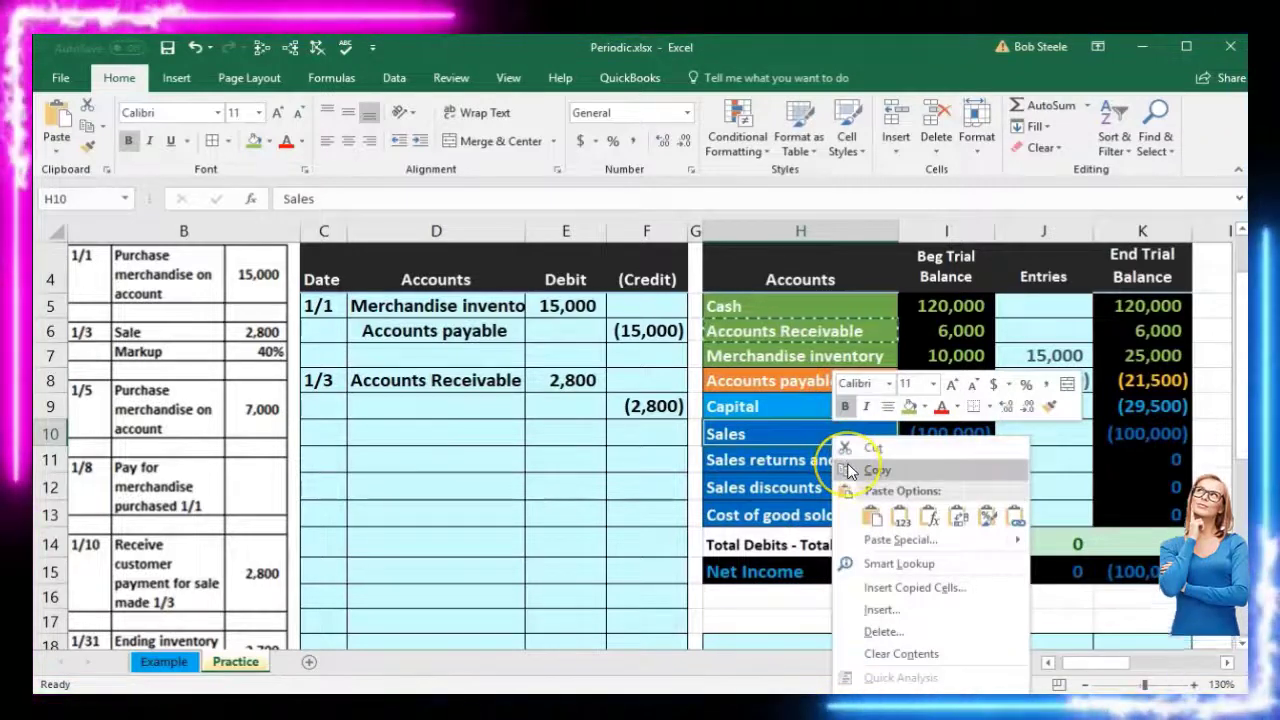
click(848, 470)
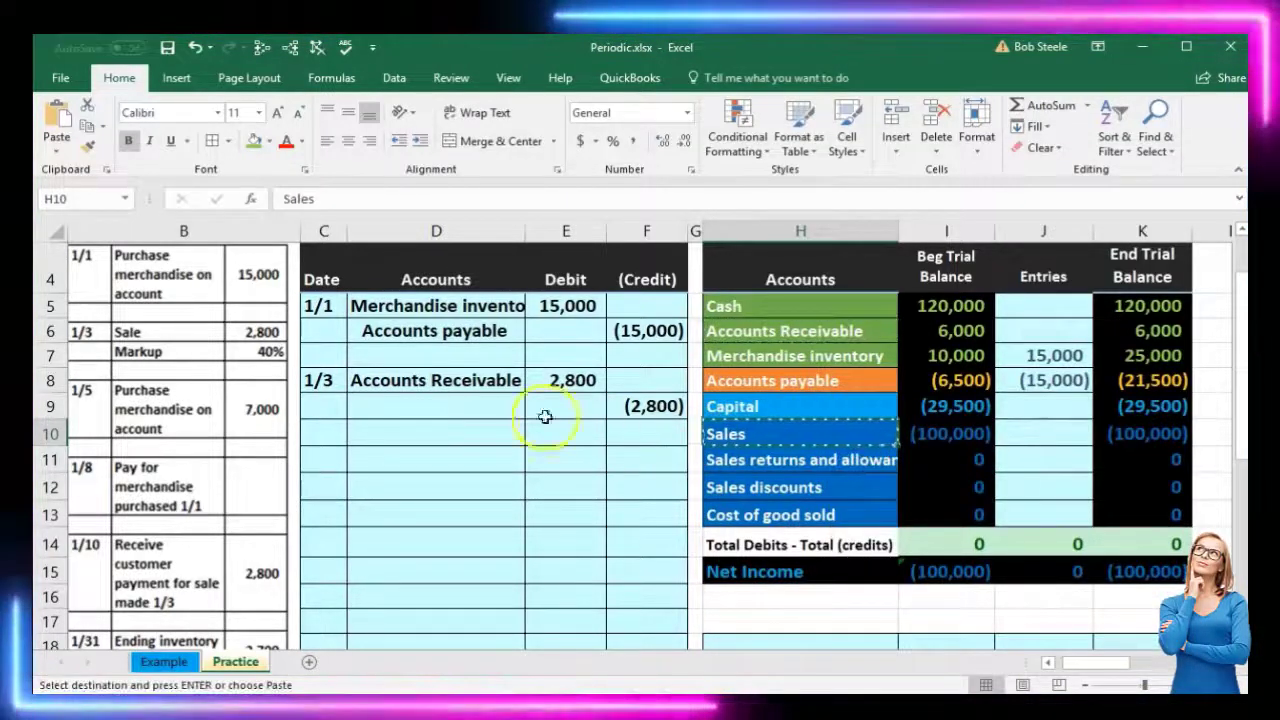
click(446, 402)
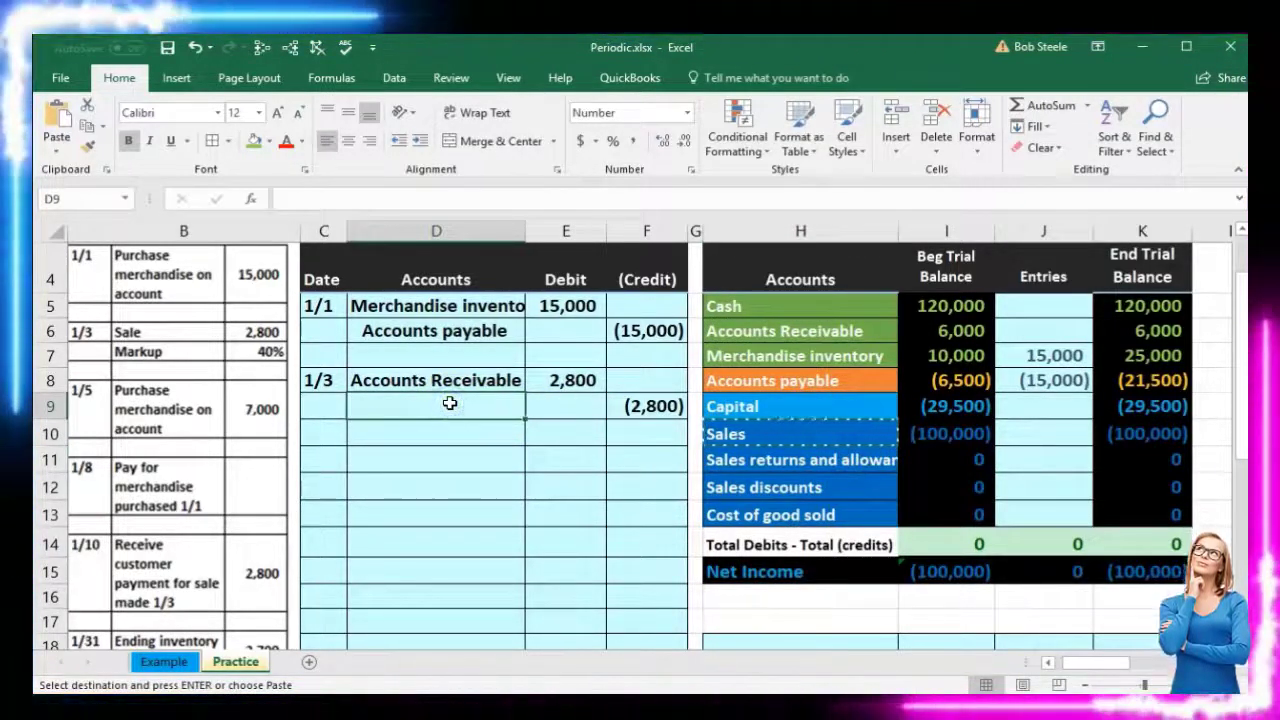
right_click(450, 402)
click(521, 480)
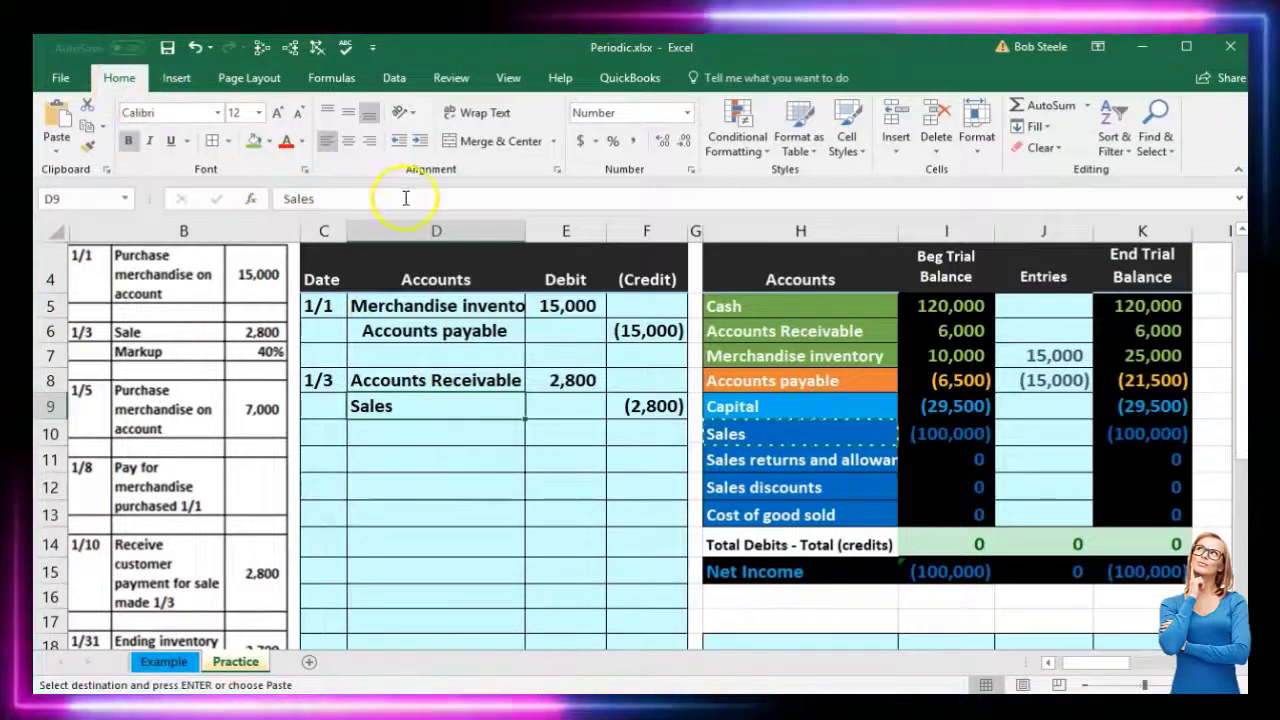
click(420, 141)
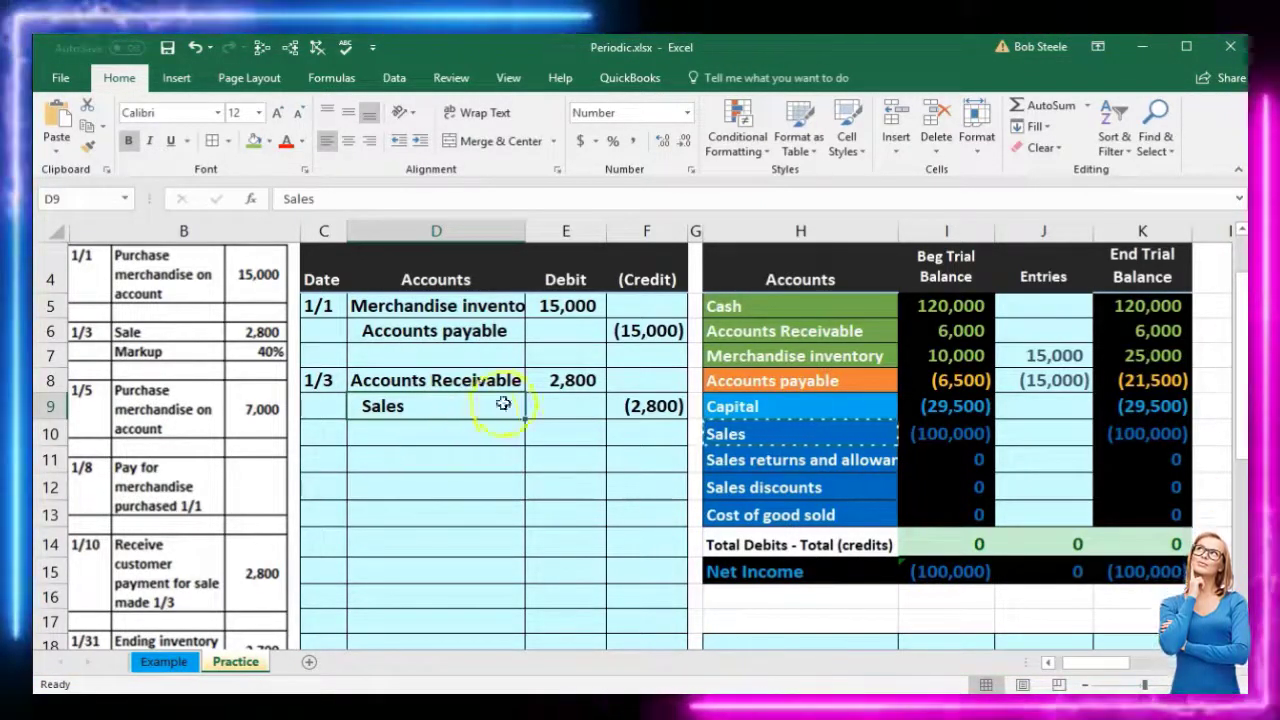
- Post the Accounts Receivable debit to the trial balance's Entries column by entering =E8 in J6
click(571, 380)
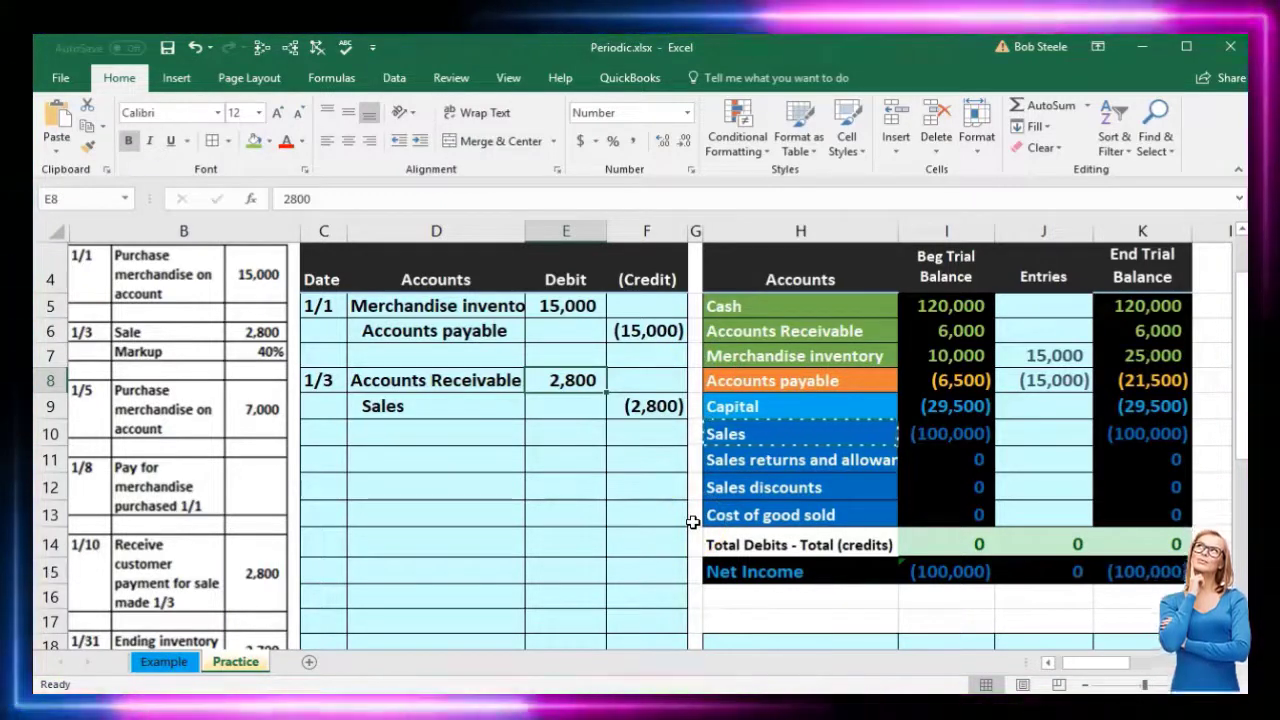
drag(470, 381, 549, 381)
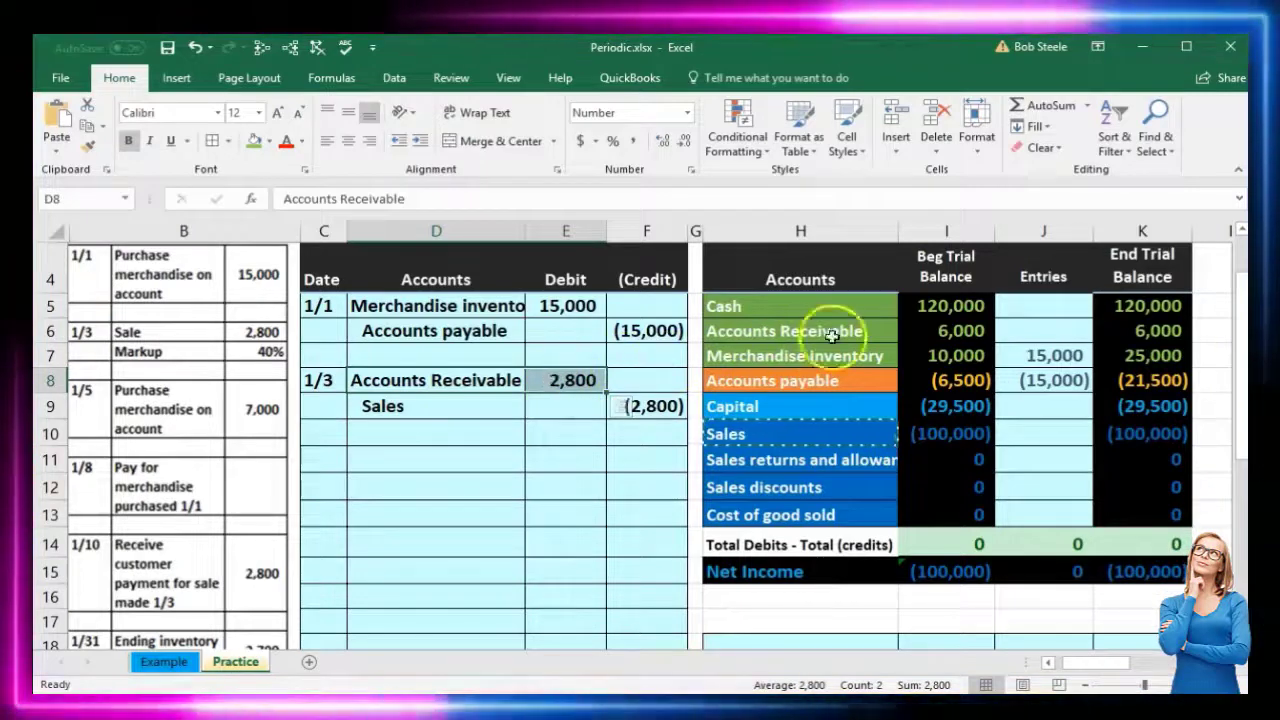
click(1028, 334)
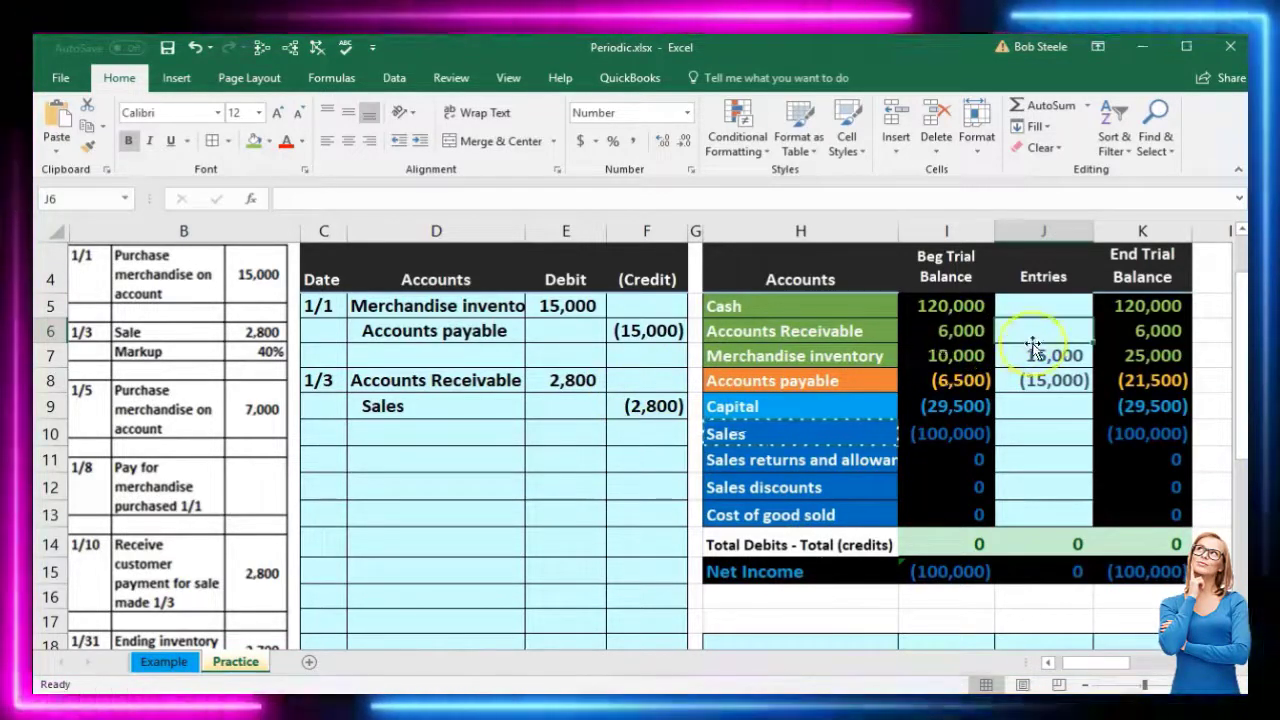
text(=)
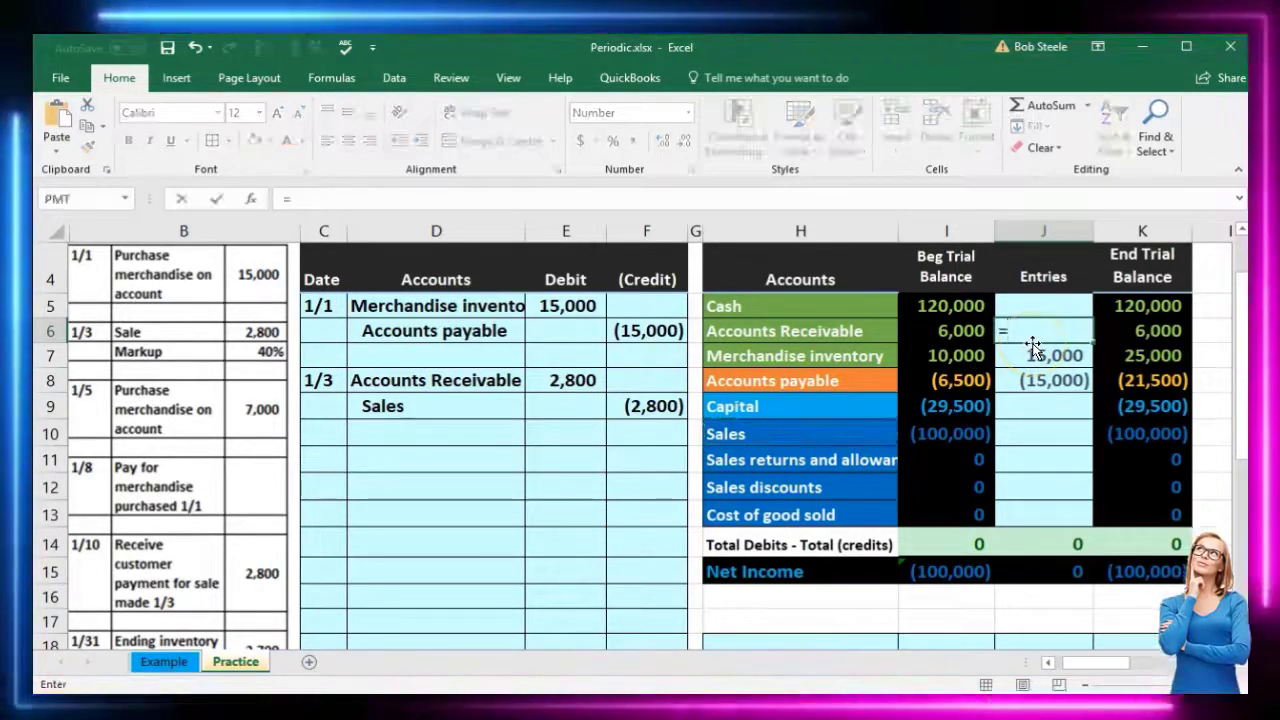
click(575, 380)
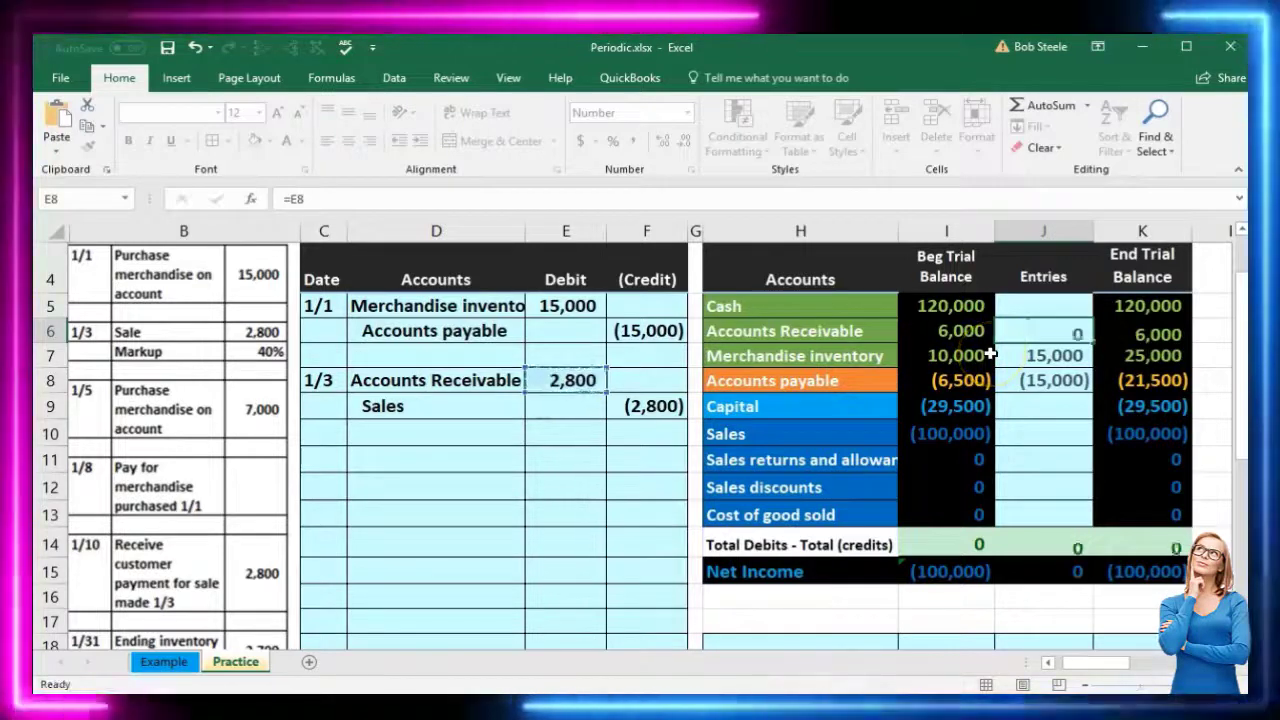
key(Return)
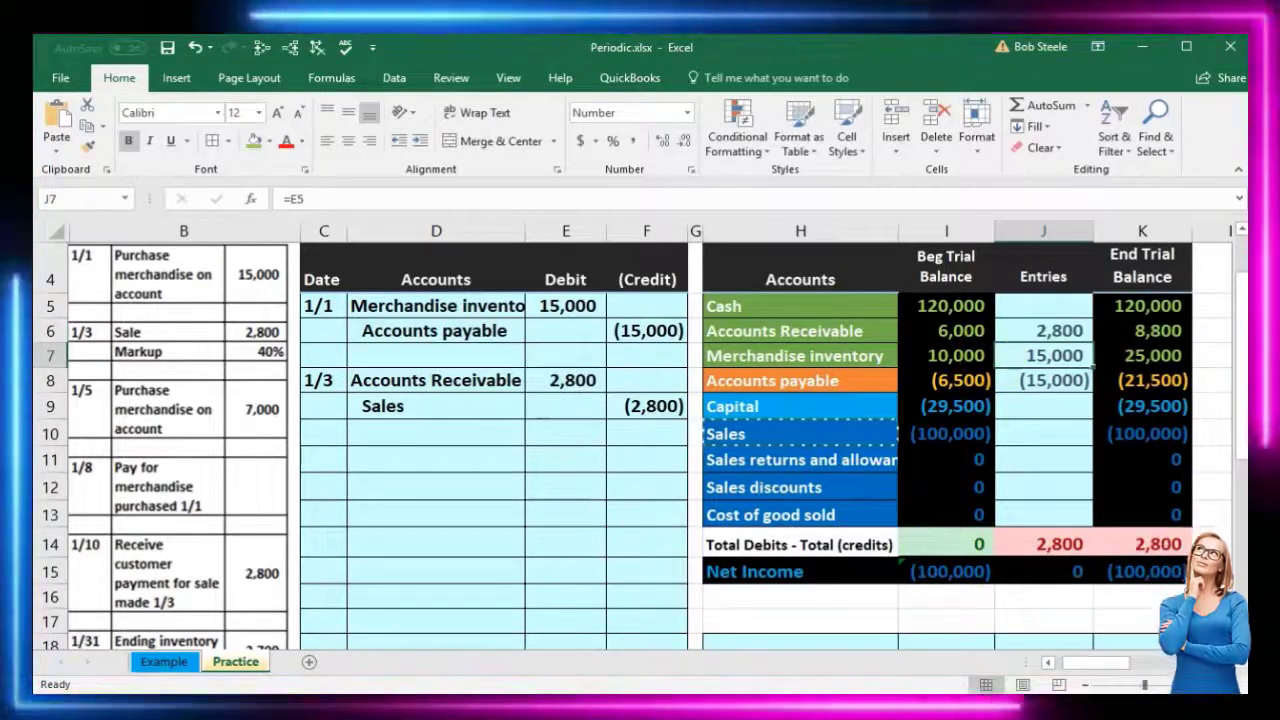
- Post the Sales credit to the trial balance's Entries column by entering =F9 in J10, and check the Entries net income in J15
click(457, 414)
drag(550, 406, 634, 405)
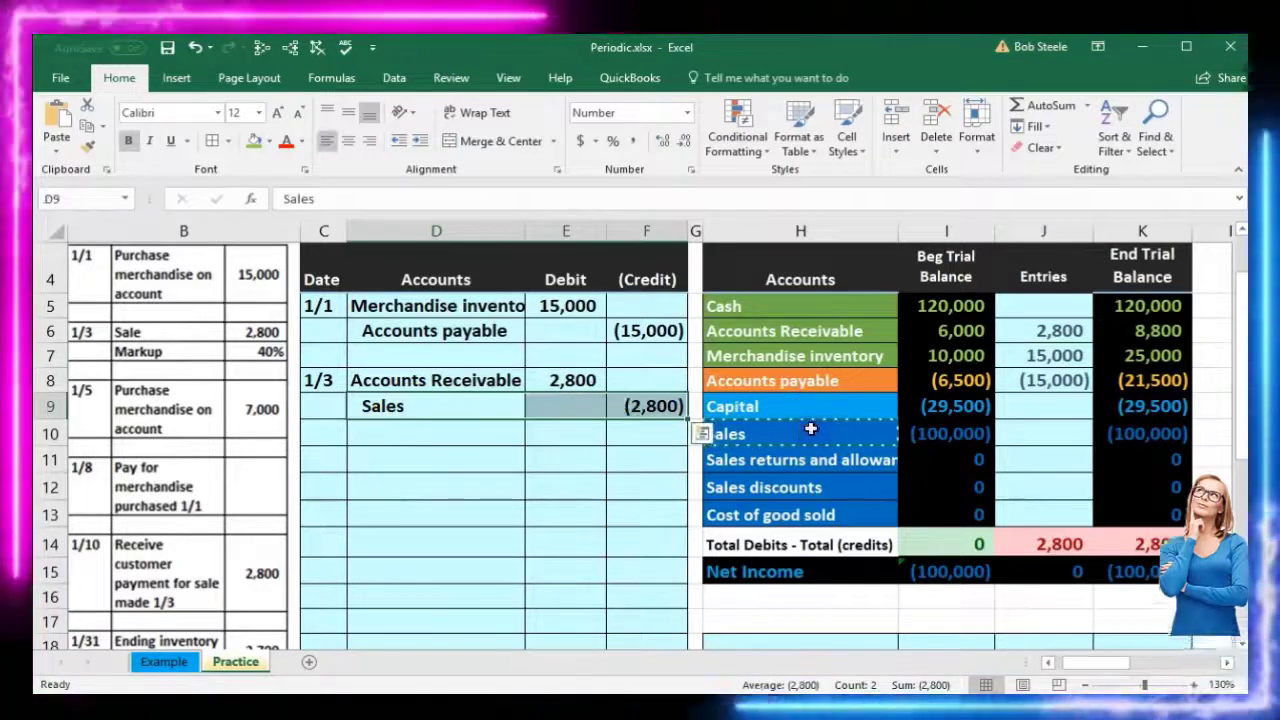
click(810, 430)
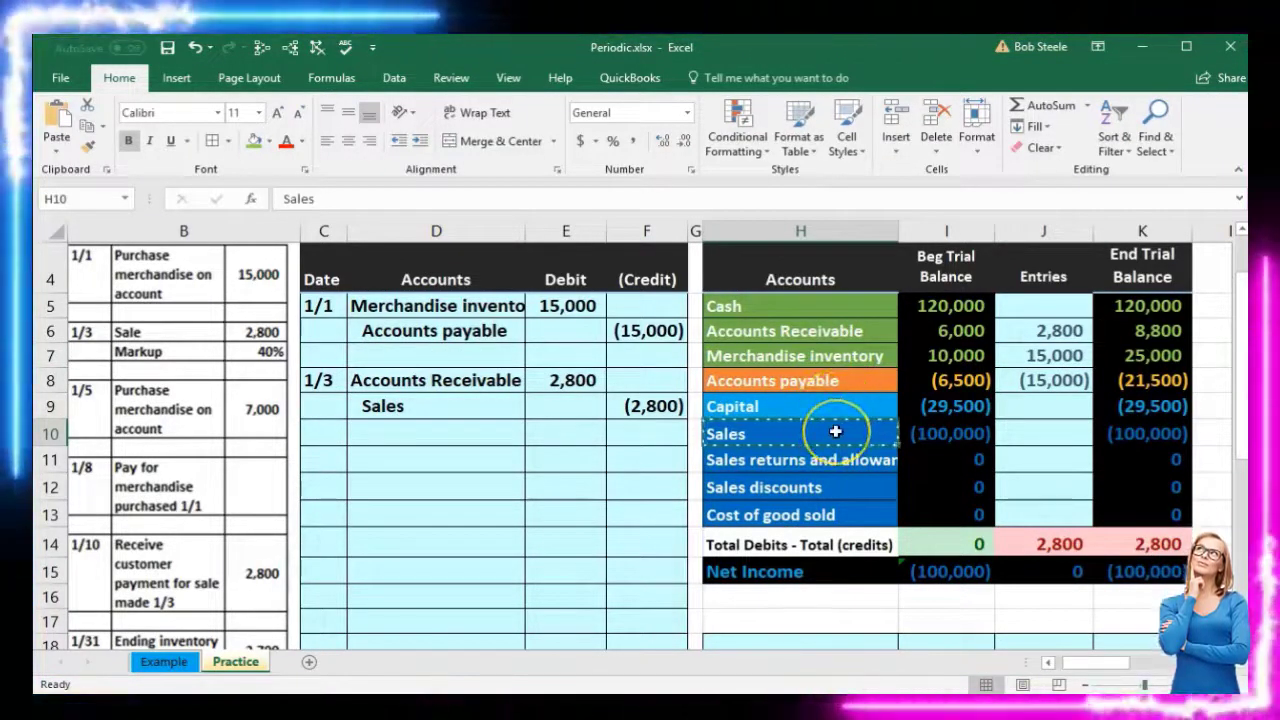
click(1051, 439)
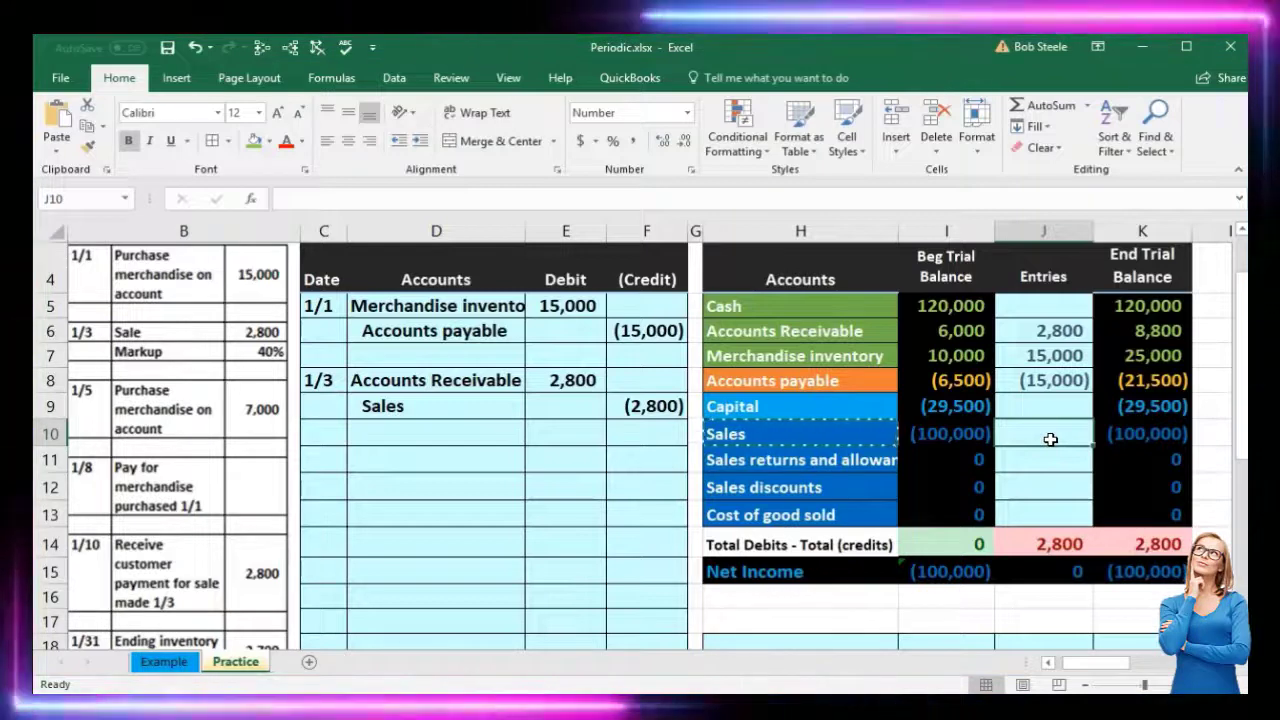
text(=)
click(645, 412)
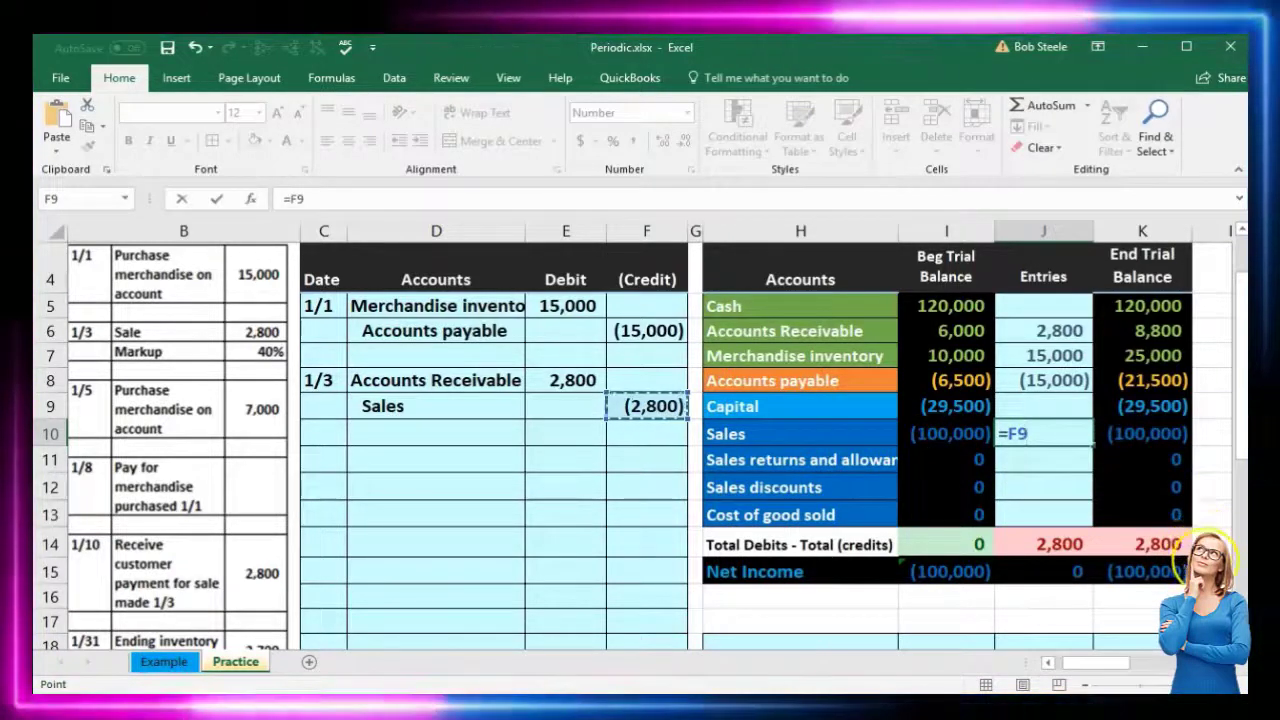
key(Return)
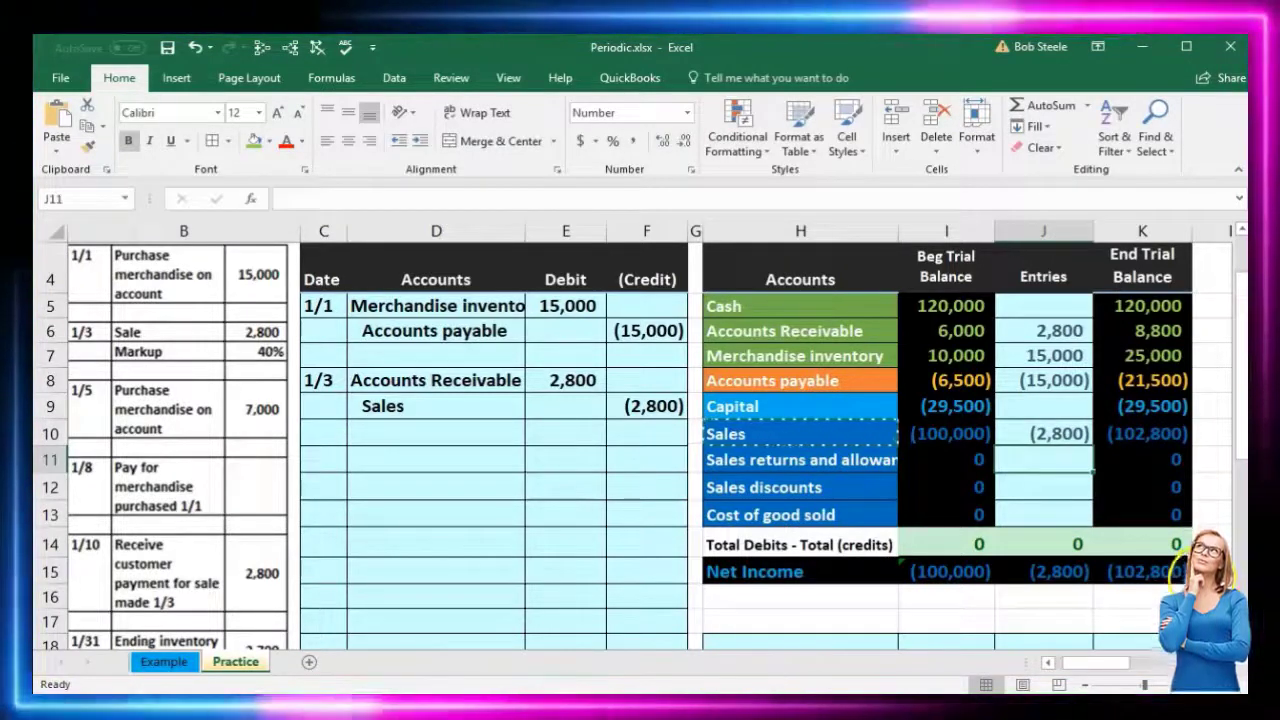
click(1062, 571)
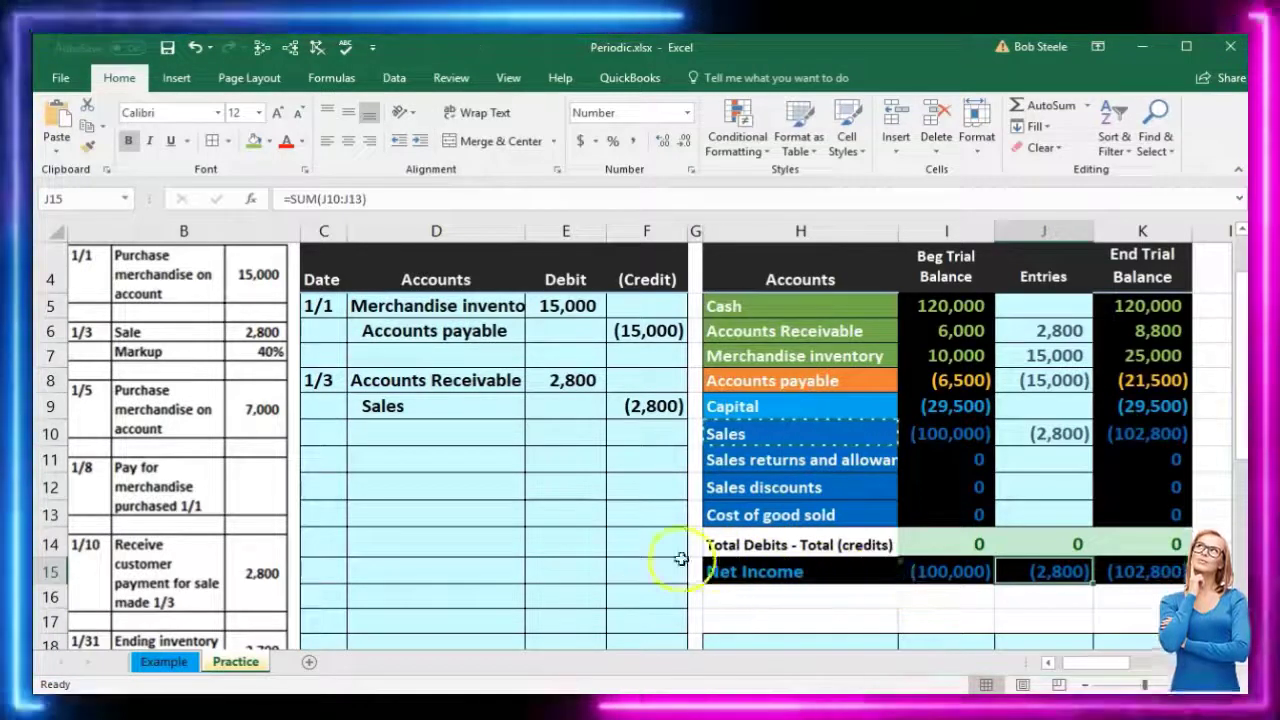
- Start the next journal entry by entering the date 1/5 in cell C11
click(323, 455)
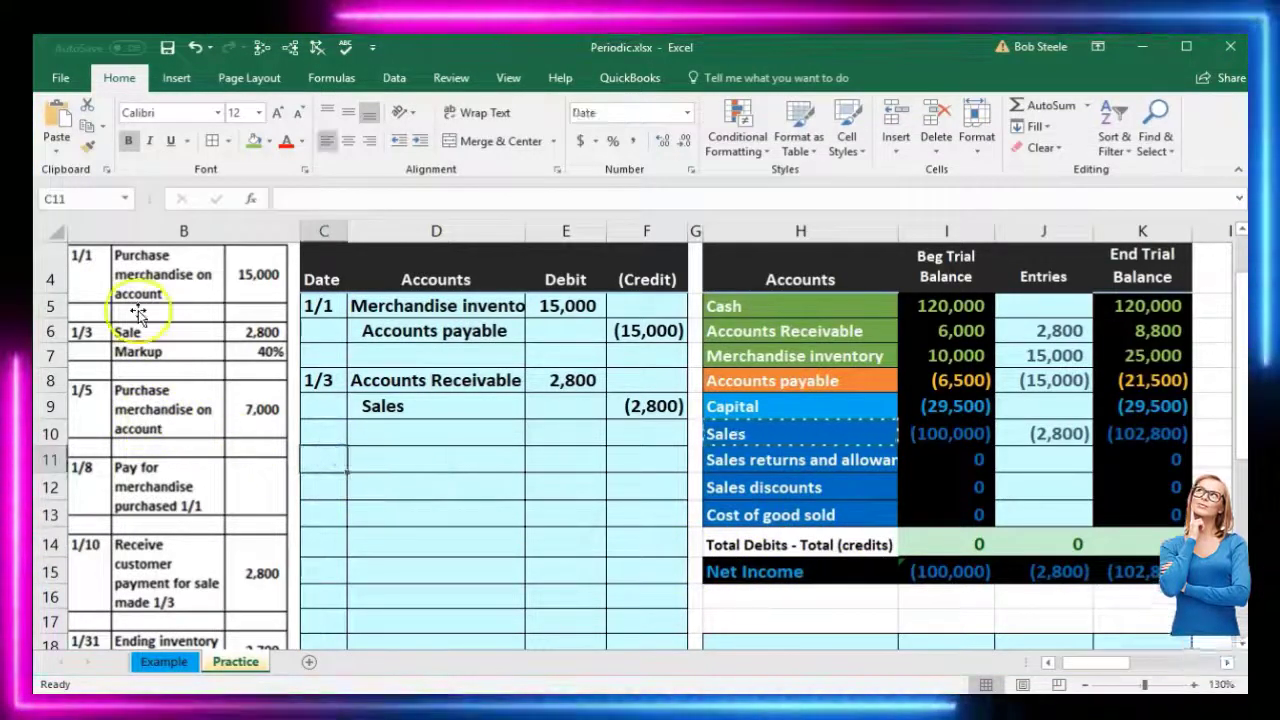
text(1/5)
key(Return)
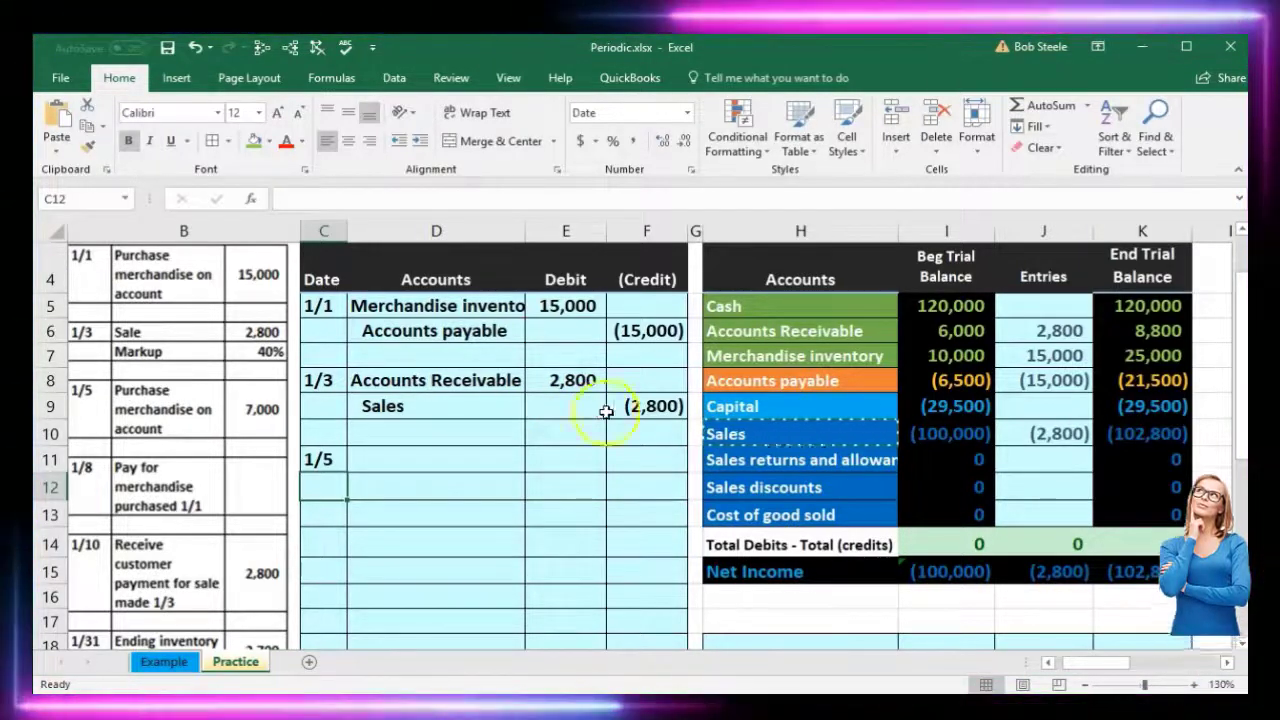
- Copy the Merchandise inventory account name from the trial balance and paste it as values into journal cell D11
click(788, 355)
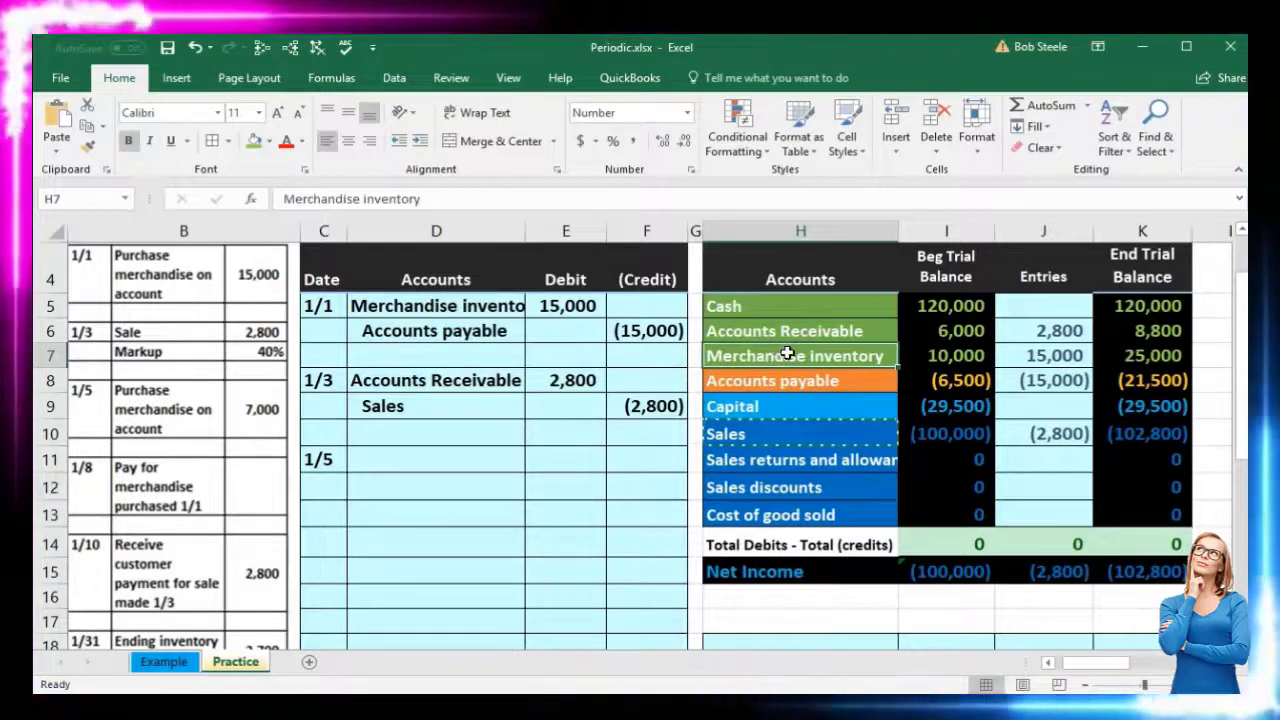
click(924, 355)
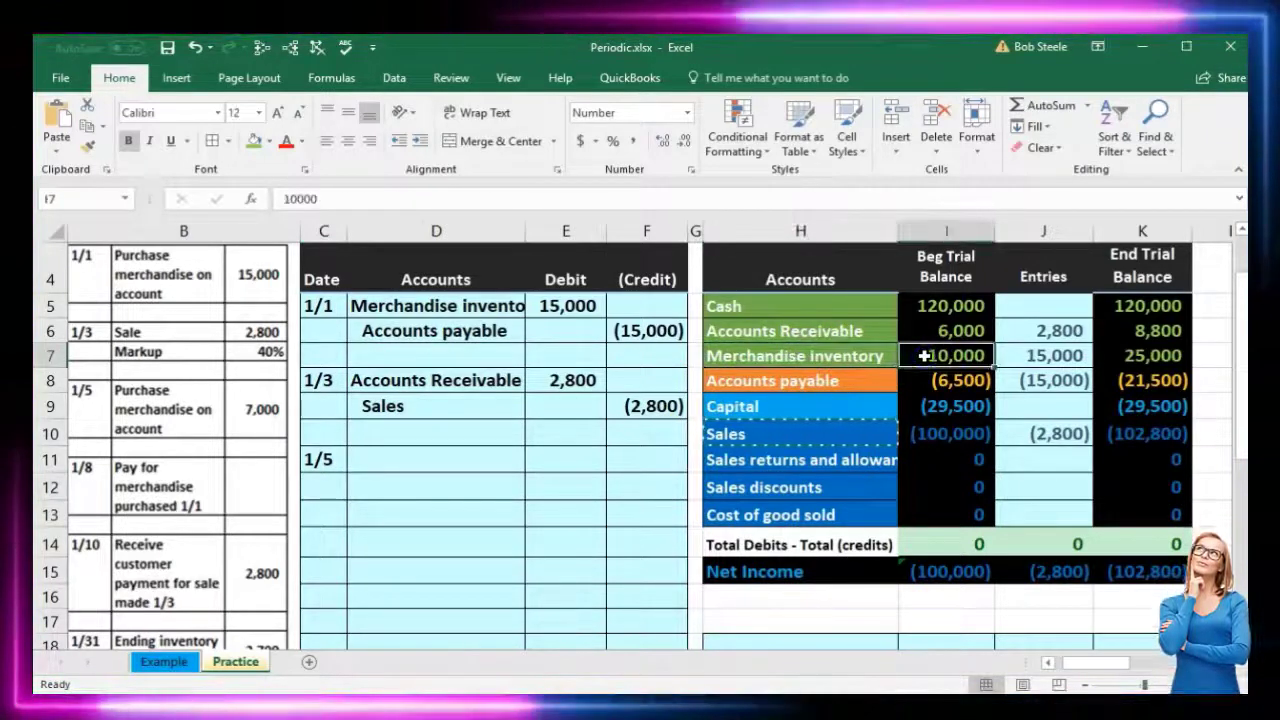
click(849, 355)
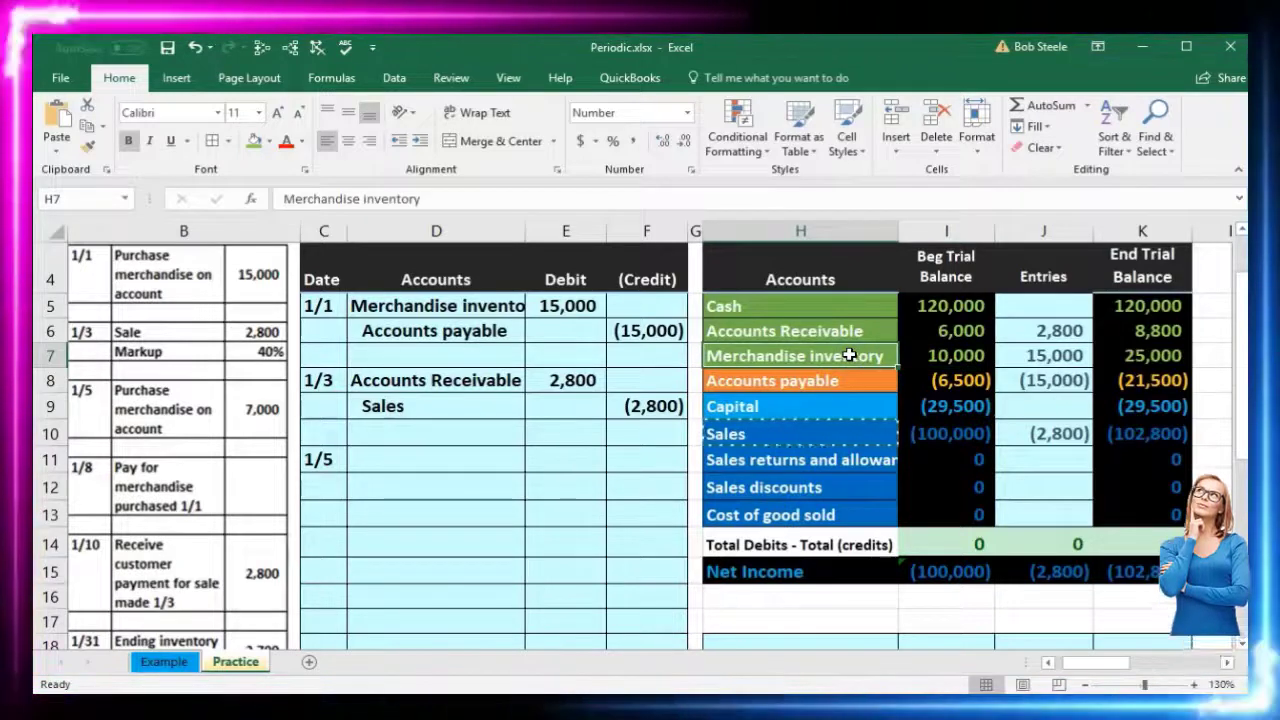
right_click(849, 355)
click(869, 381)
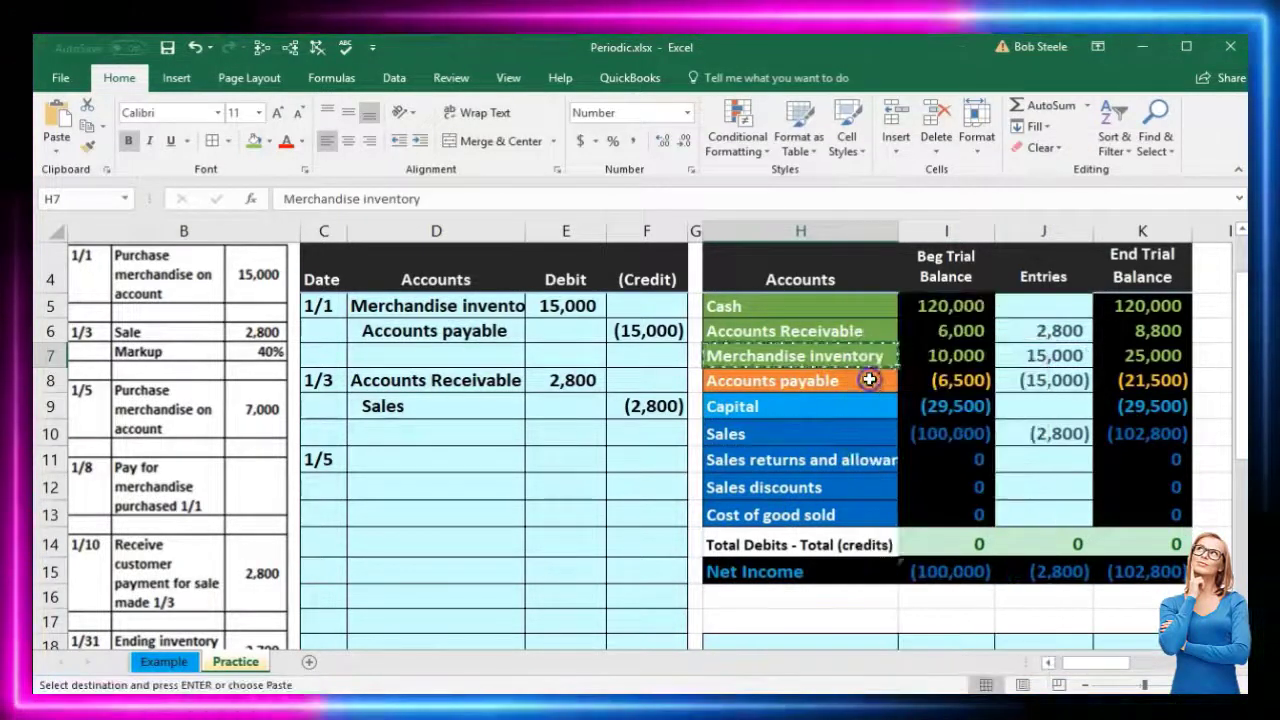
click(393, 463)
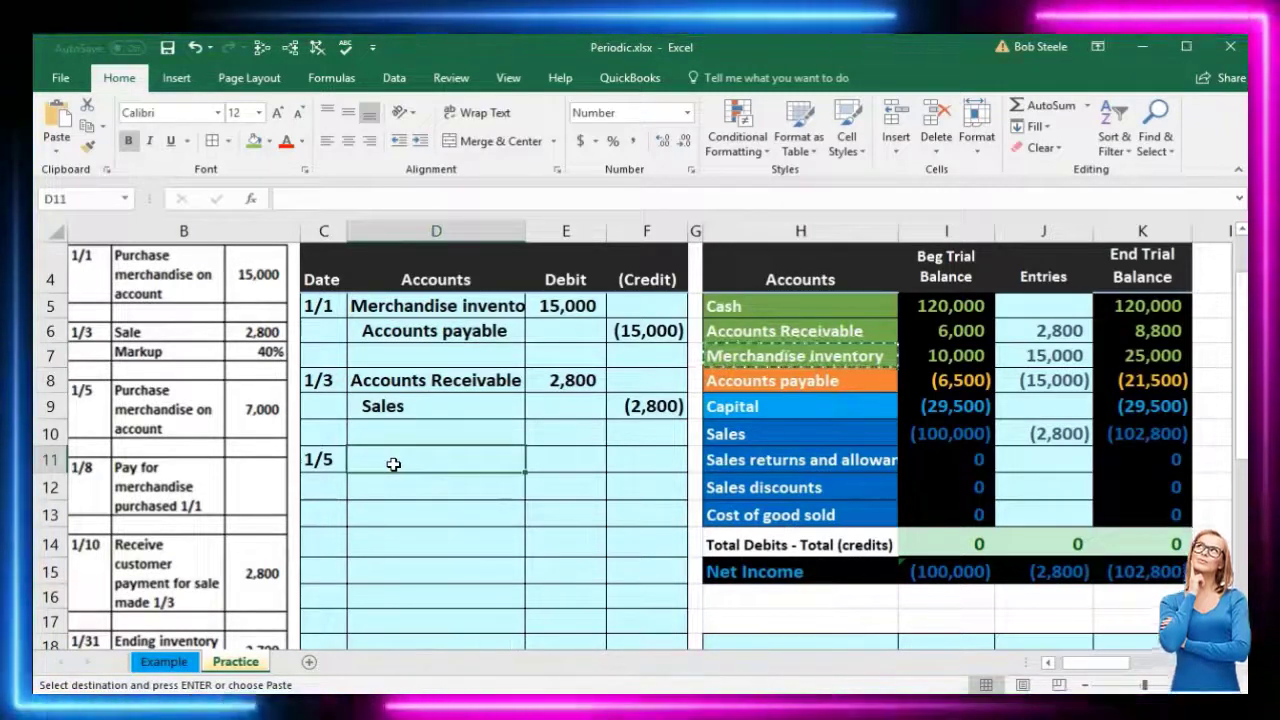
right_click(393, 463)
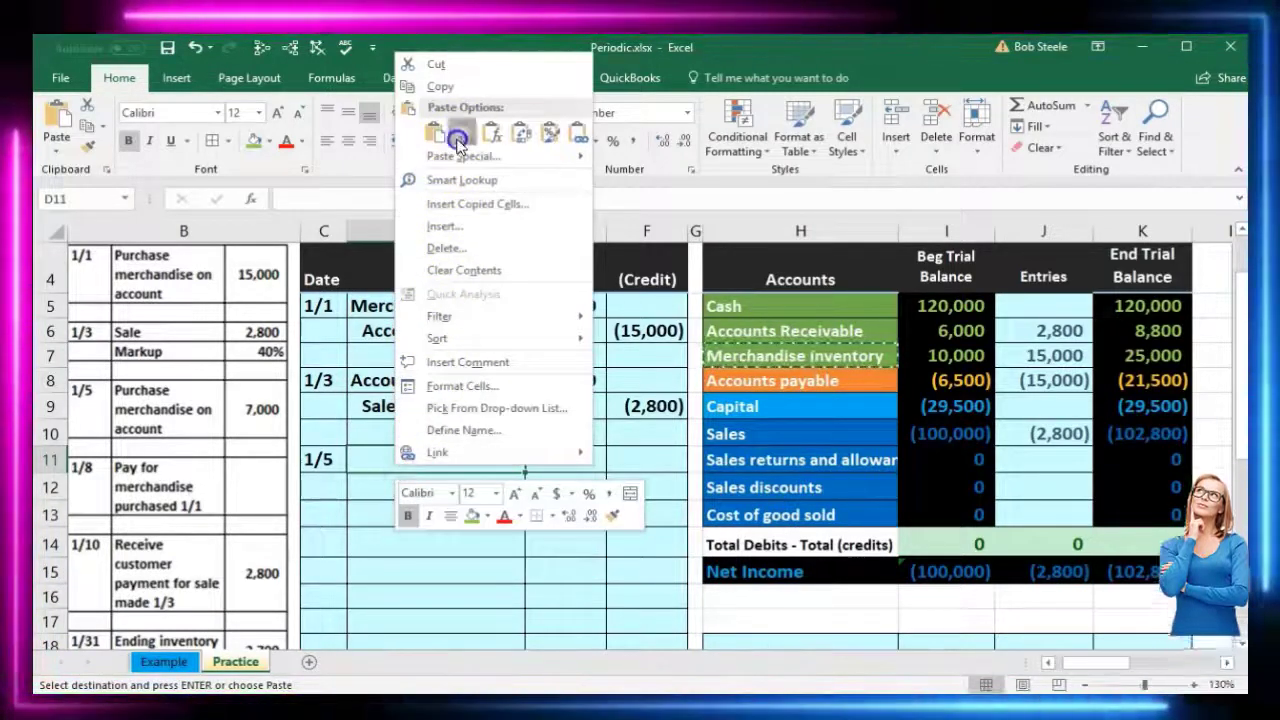
click(457, 136)
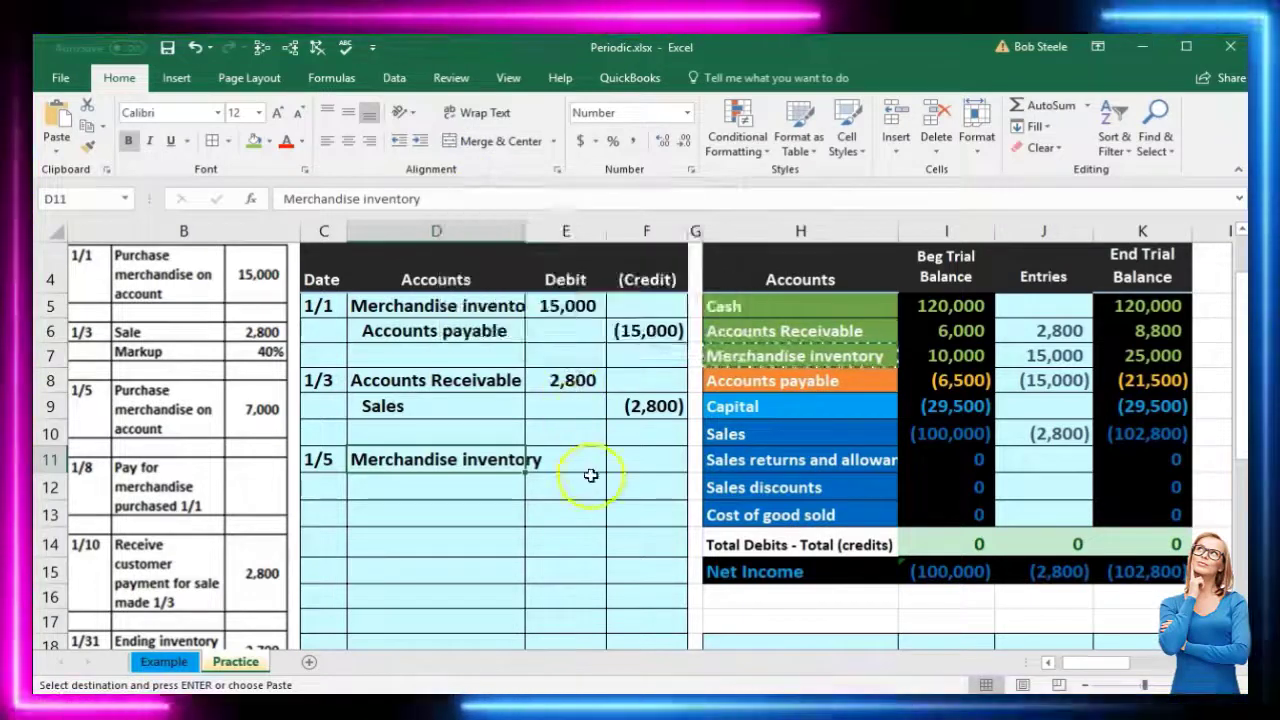
- Enter 7000 as the 1/5 debit in E11 and record the matching credit in F12 with the formula -E11
click(582, 468)
text(7000)
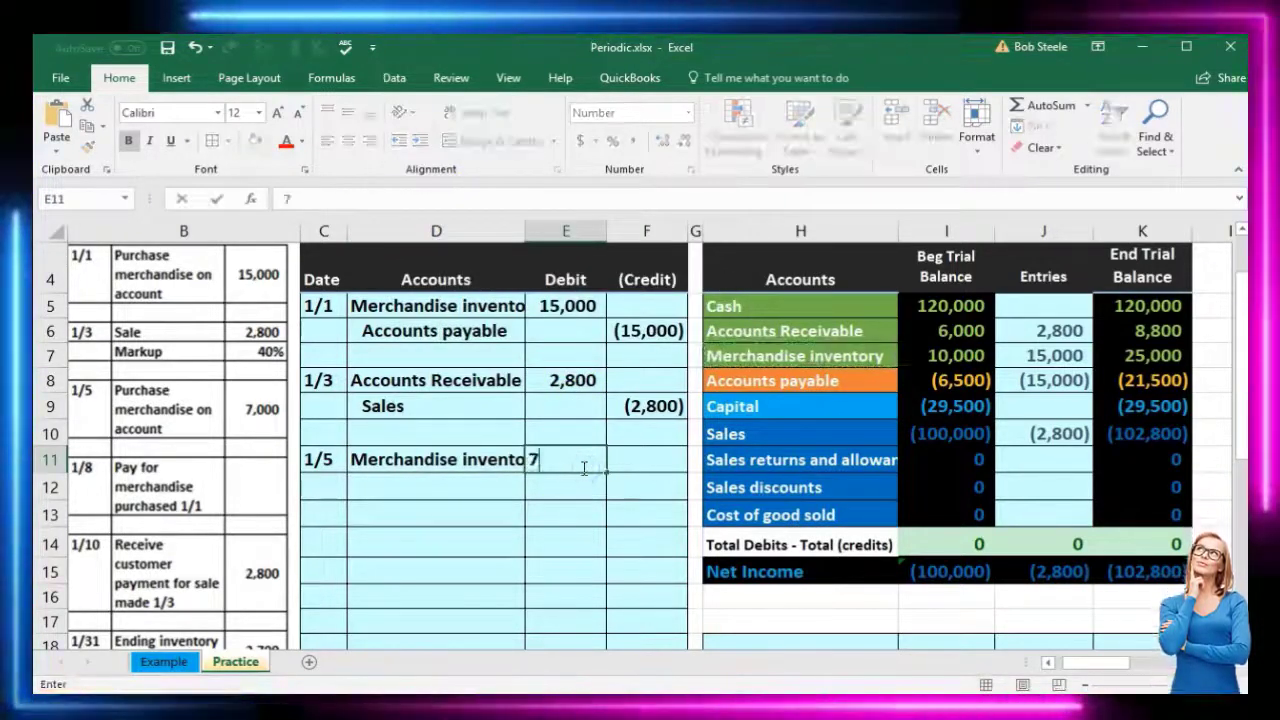
key(Return)
key(Right)
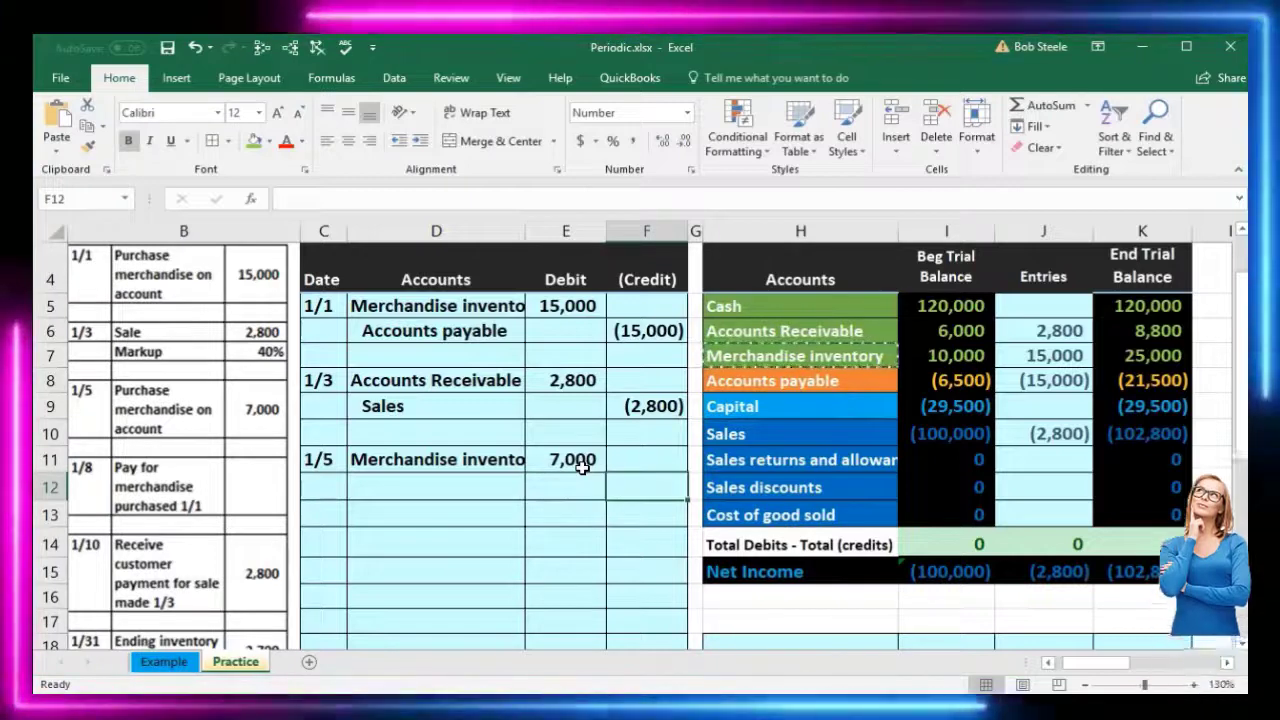
click(583, 493)
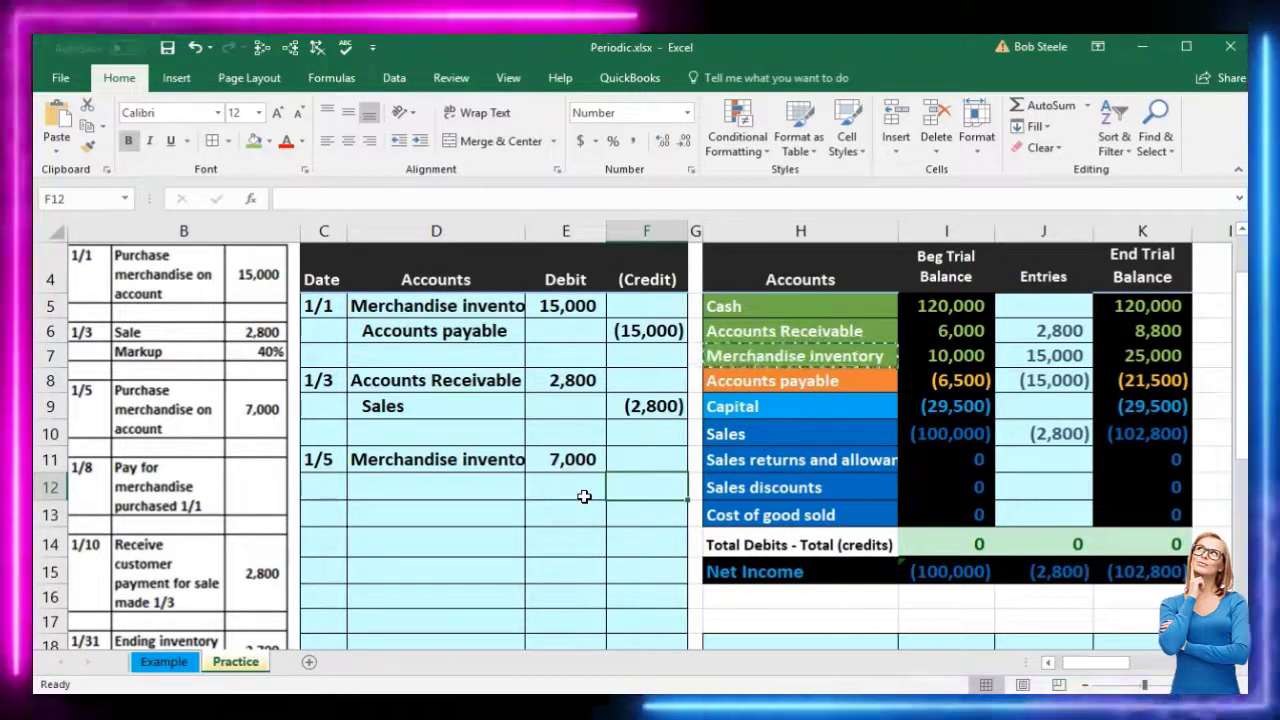
text(-)
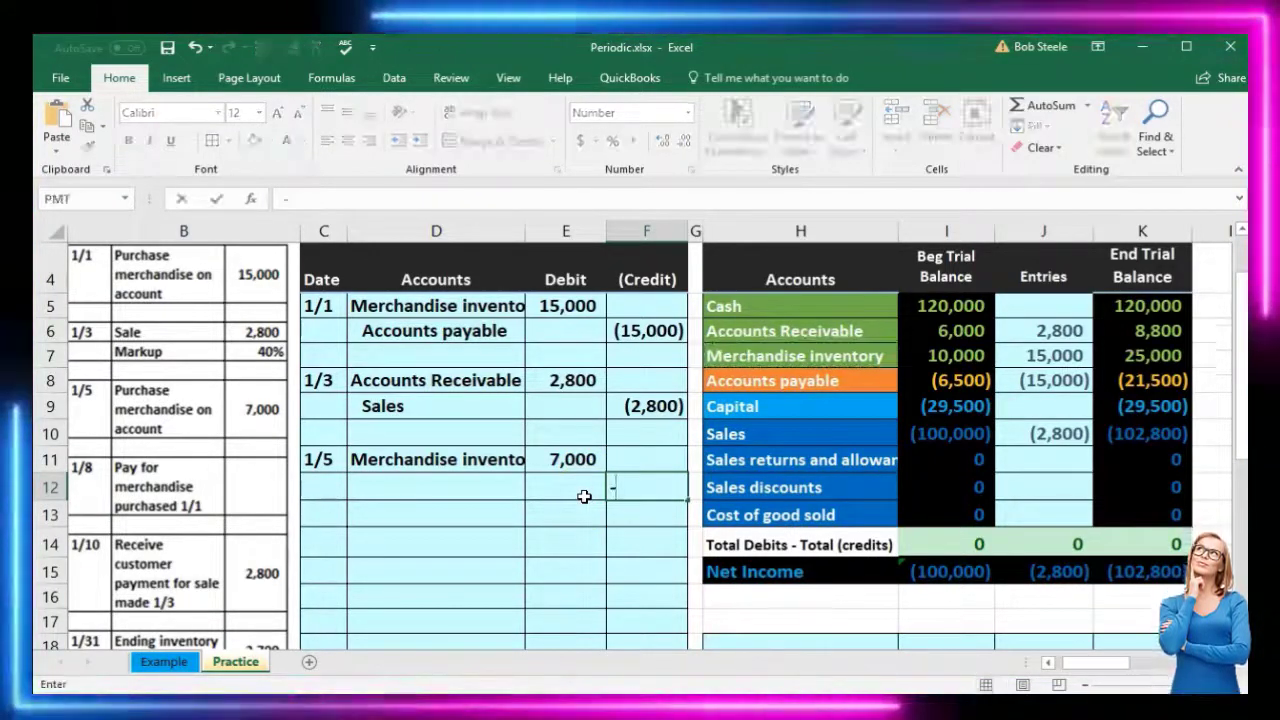
click(576, 460)
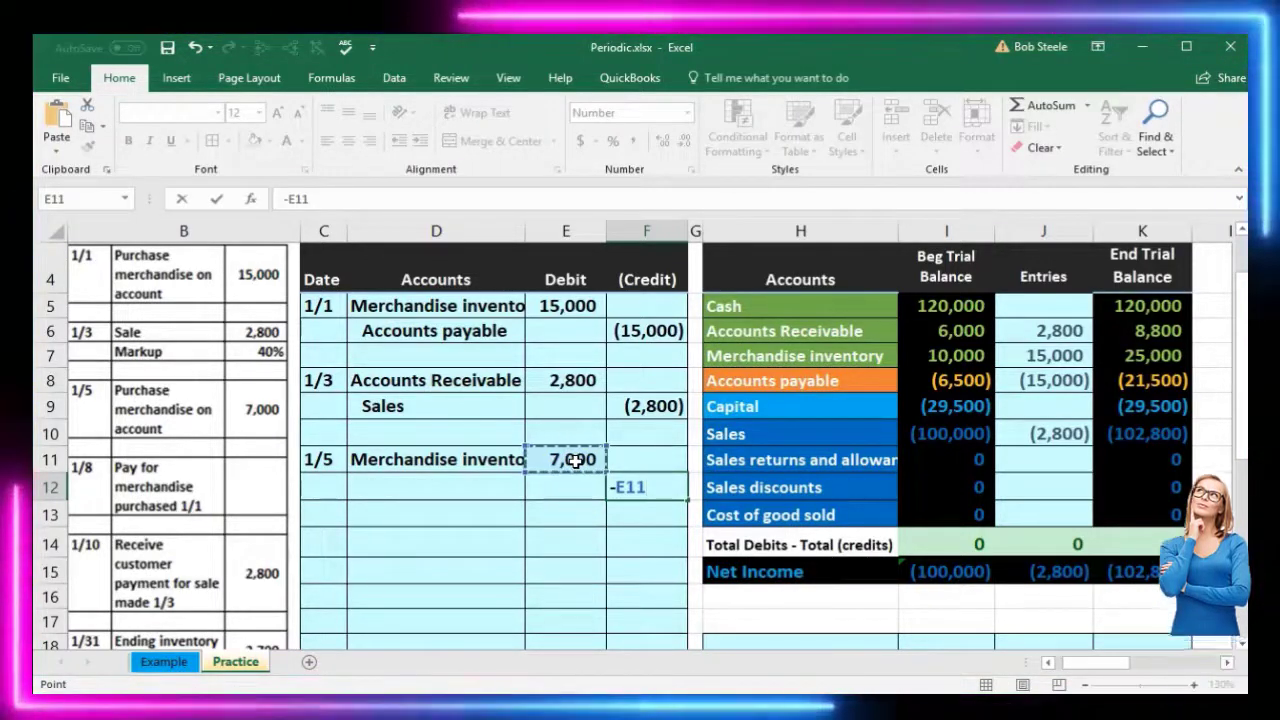
key(Return)
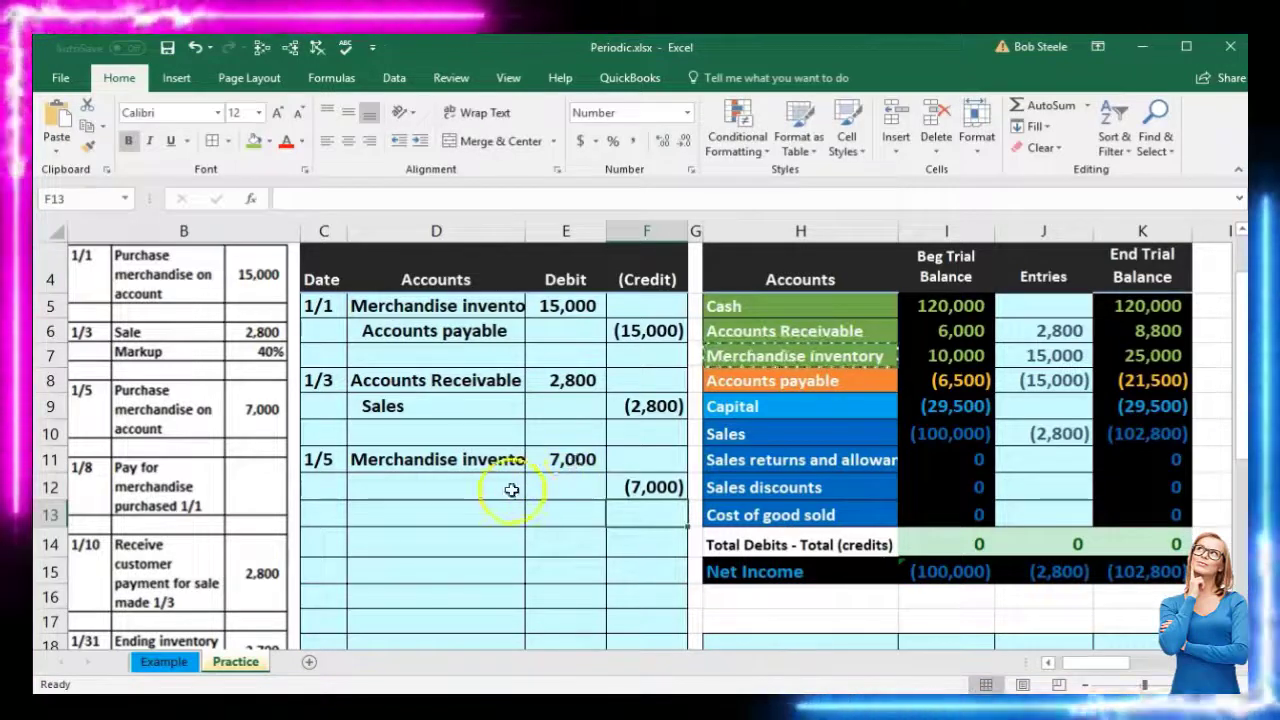
- Copy the Accounts payable account name from the trial balance, paste it as values into journal cell D12, and indent it
click(509, 489)
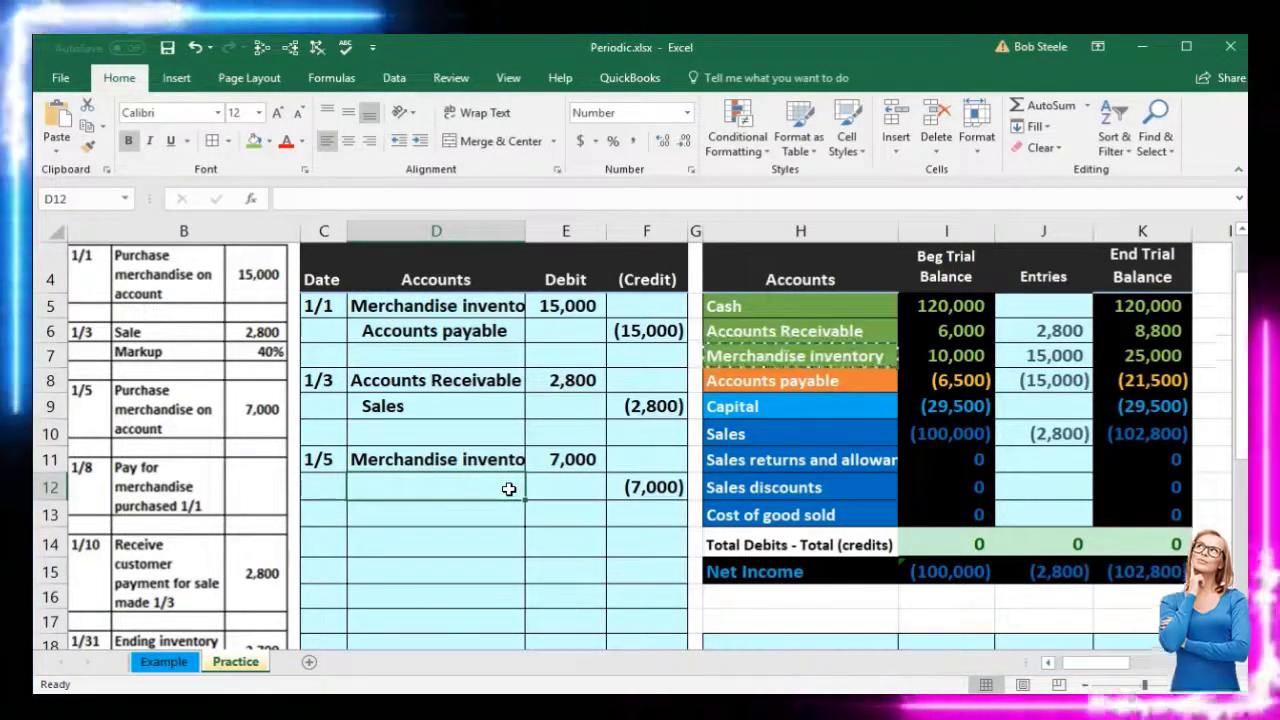
click(822, 378)
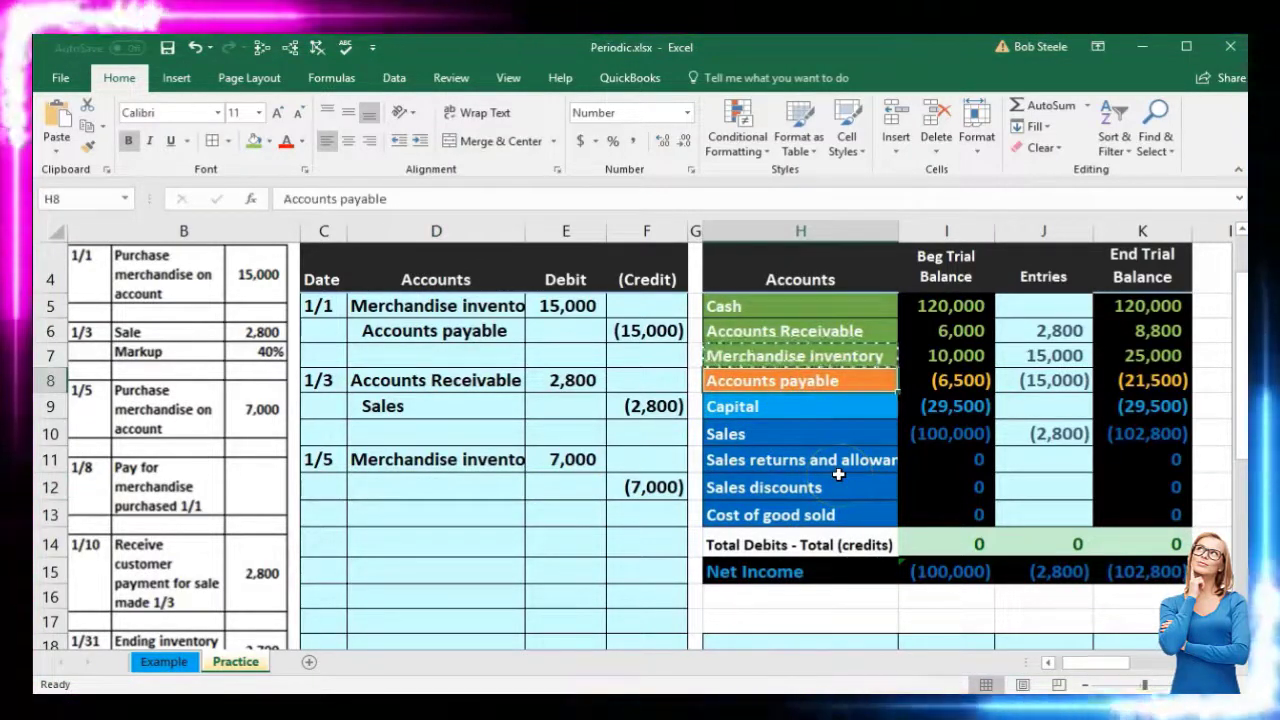
click(670, 502)
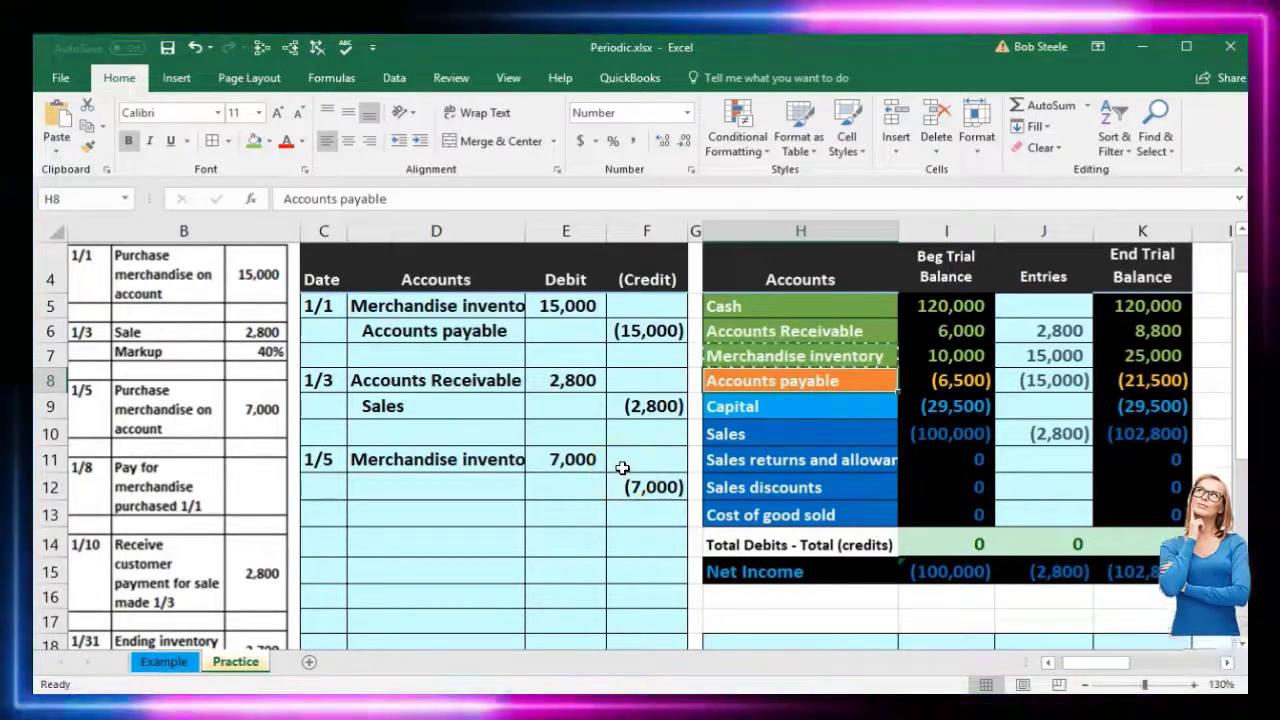
click(908, 381)
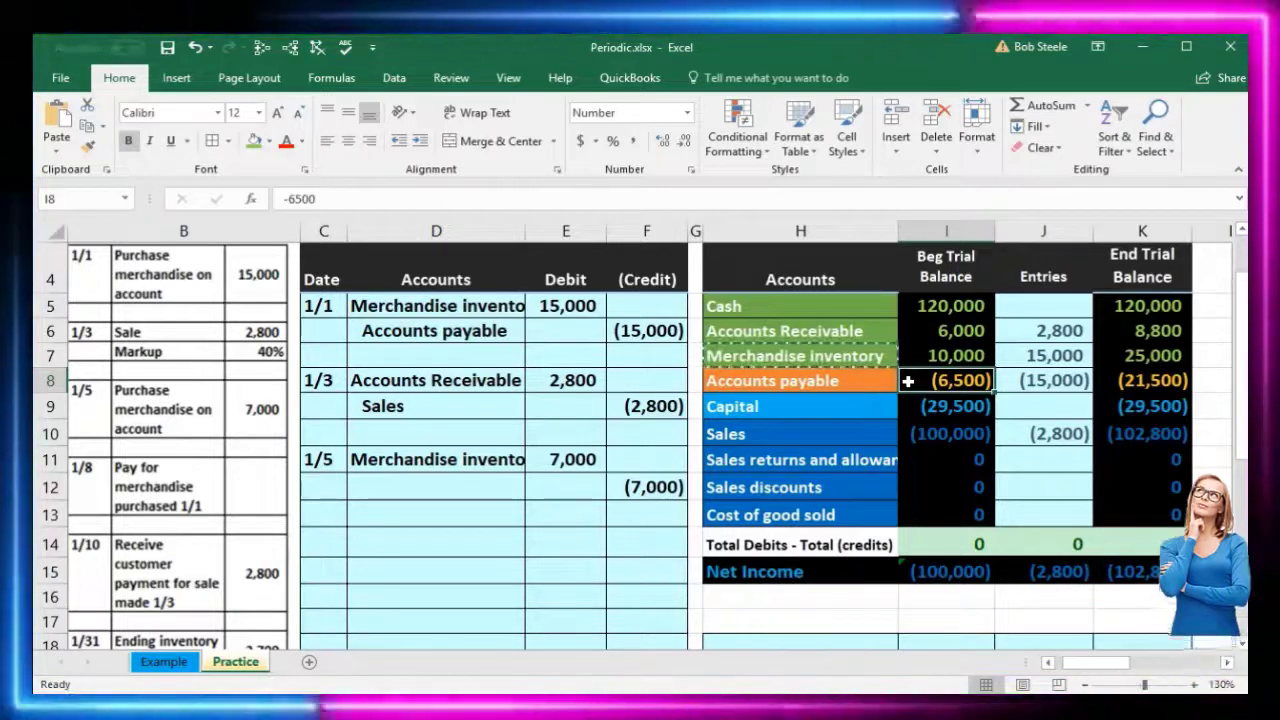
click(860, 381)
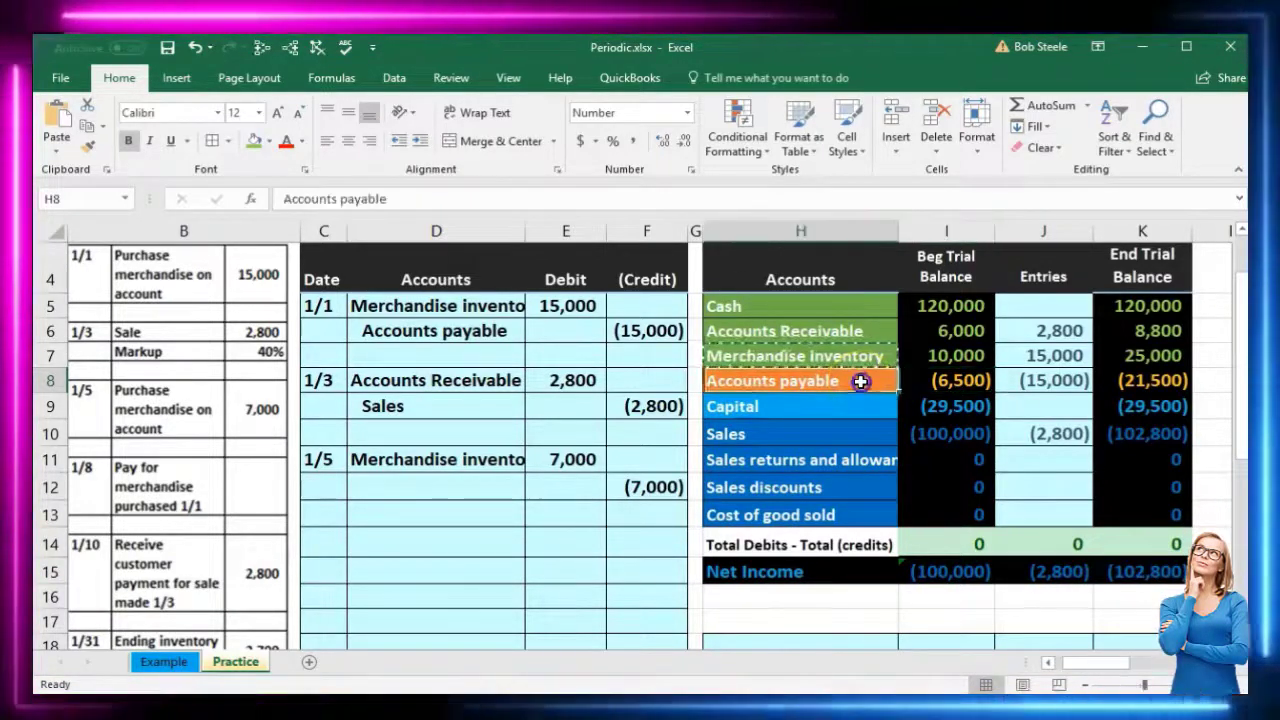
right_click(861, 382)
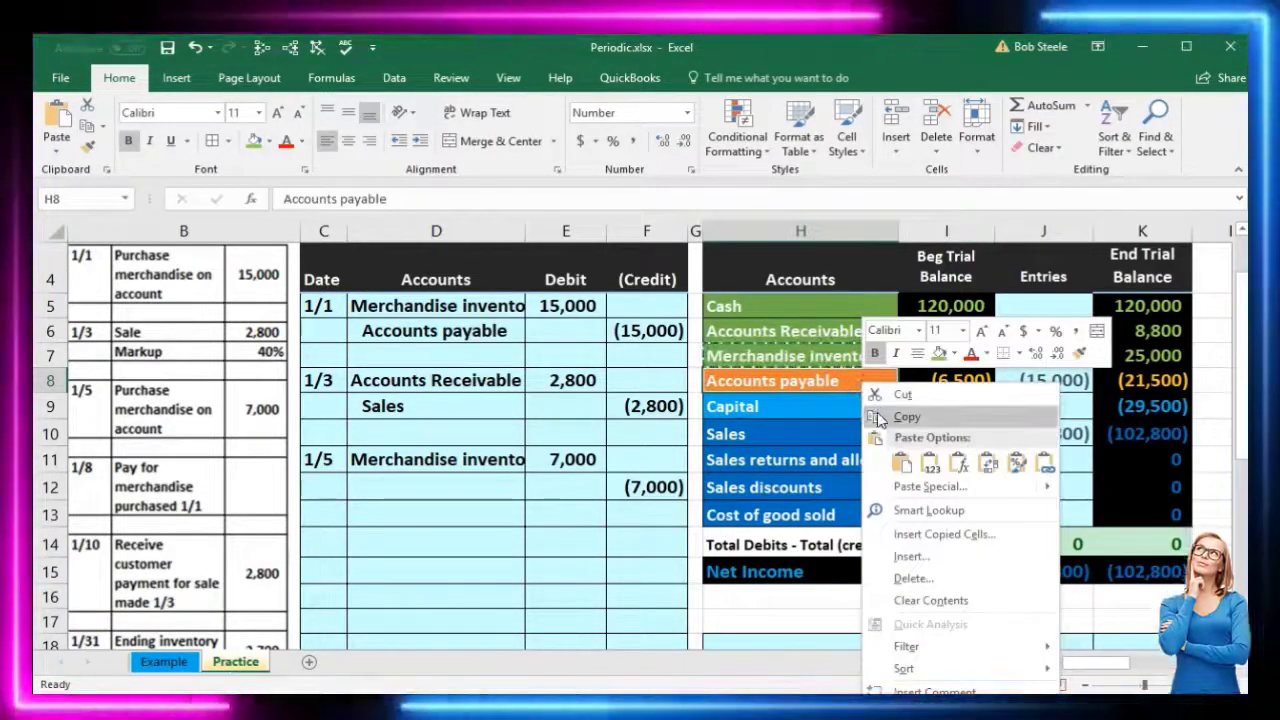
click(880, 417)
click(467, 492)
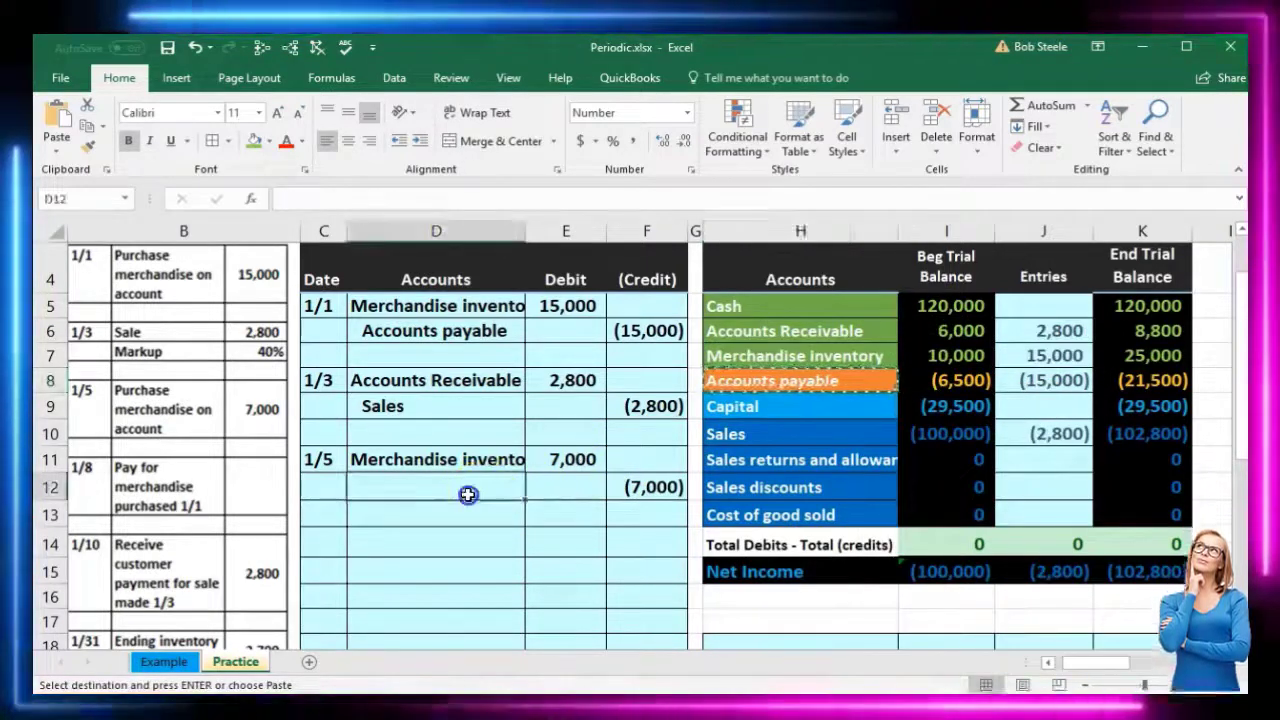
right_click(467, 494)
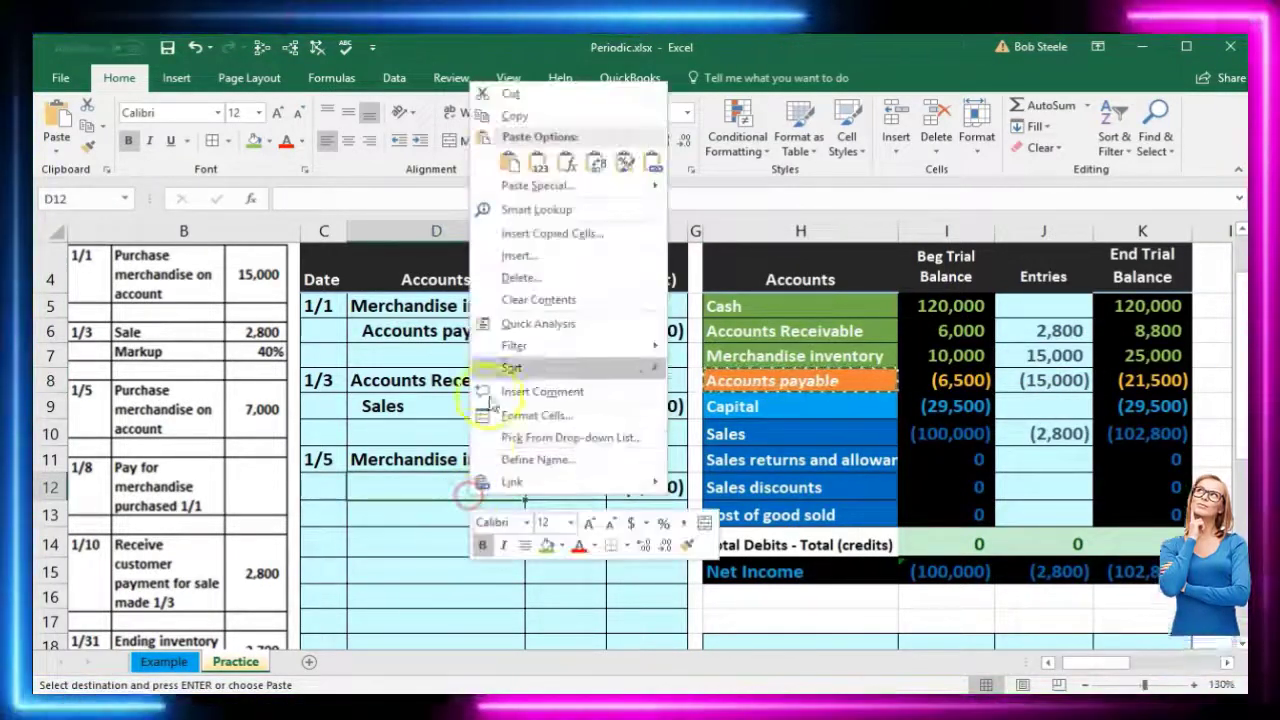
click(538, 165)
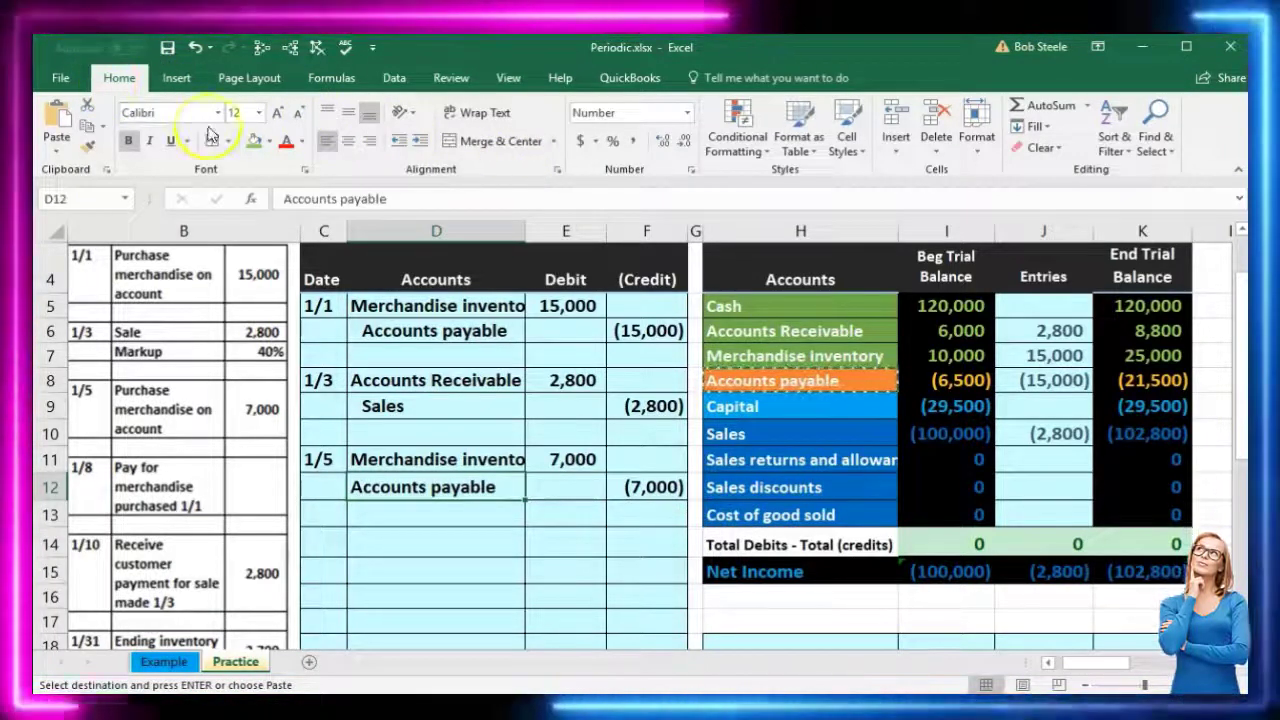
click(421, 142)
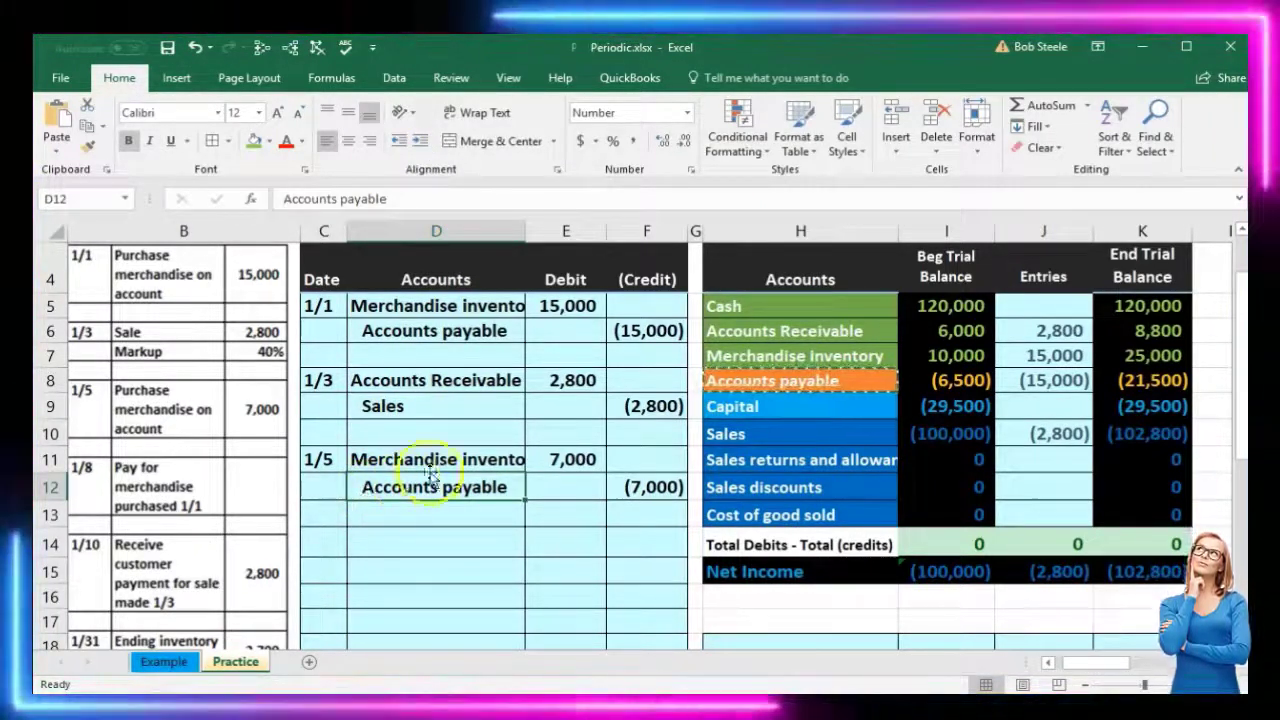
- Post the 1/5 Merchandise inventory debit to the trial balance's Entries column by extending the J7 formula to =E5+E11
click(540, 453)
drag(514, 457, 543, 457)
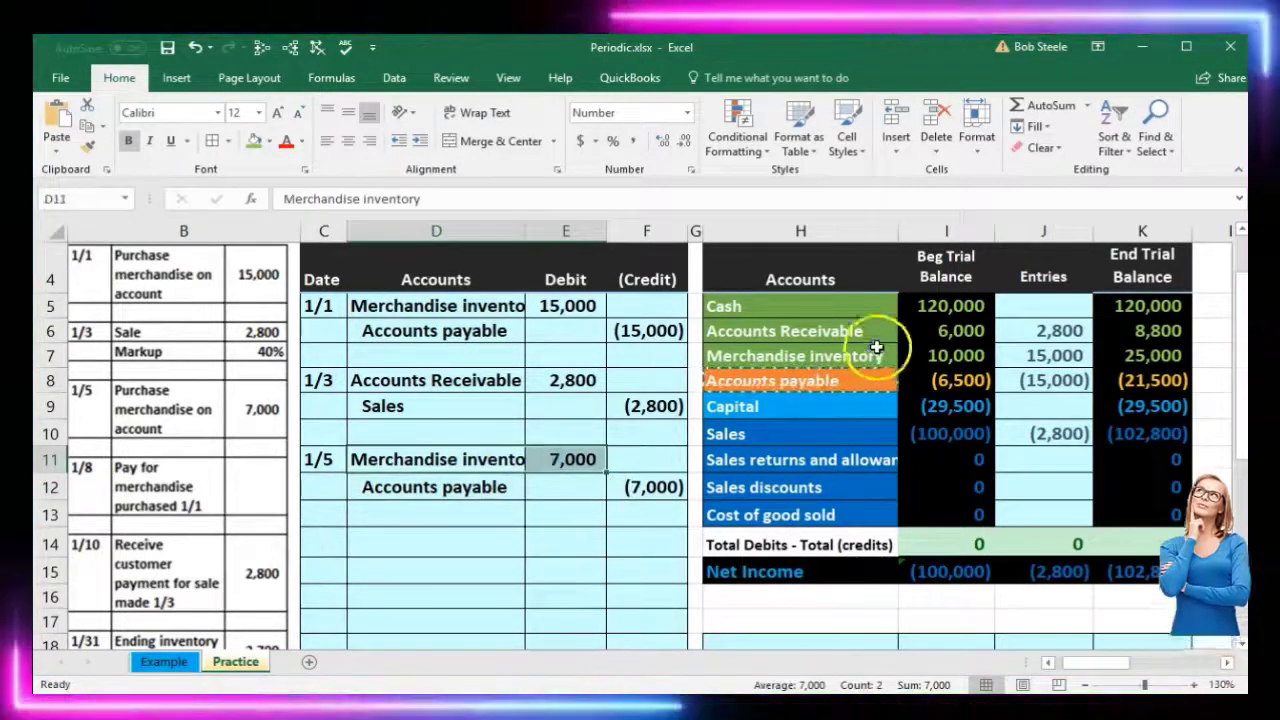
click(878, 350)
click(1014, 356)
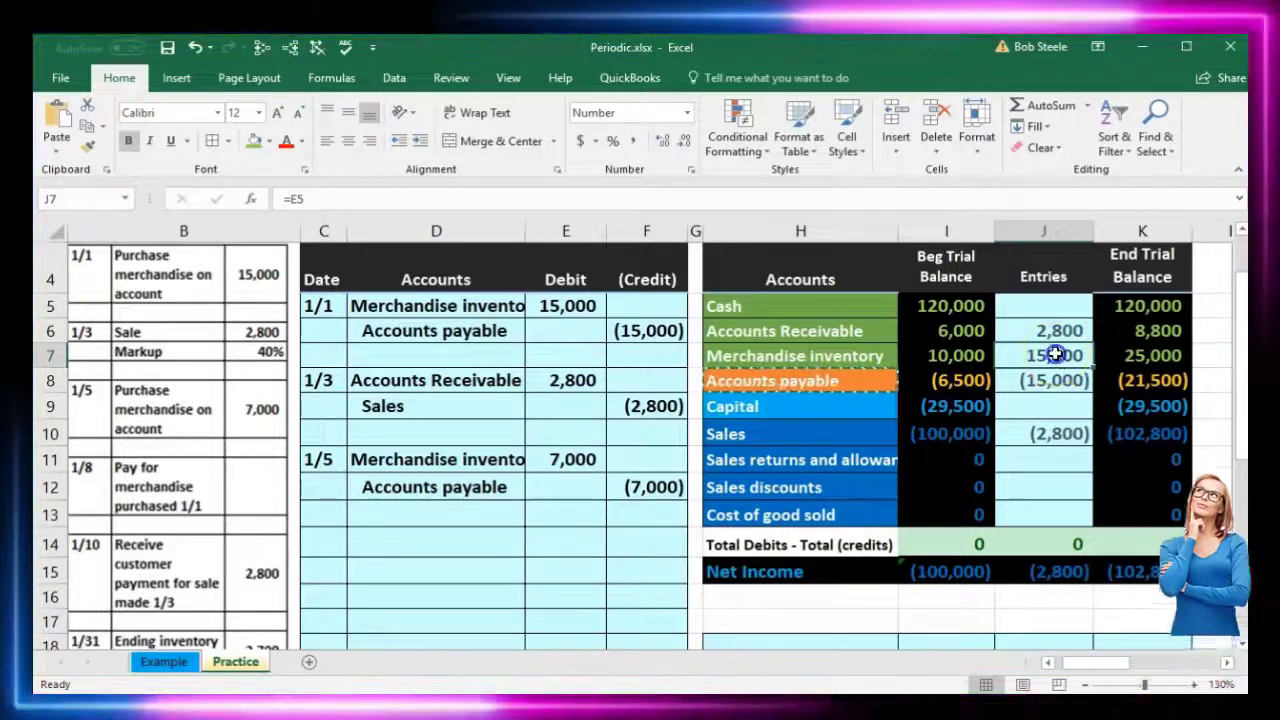
double_click(1055, 354)
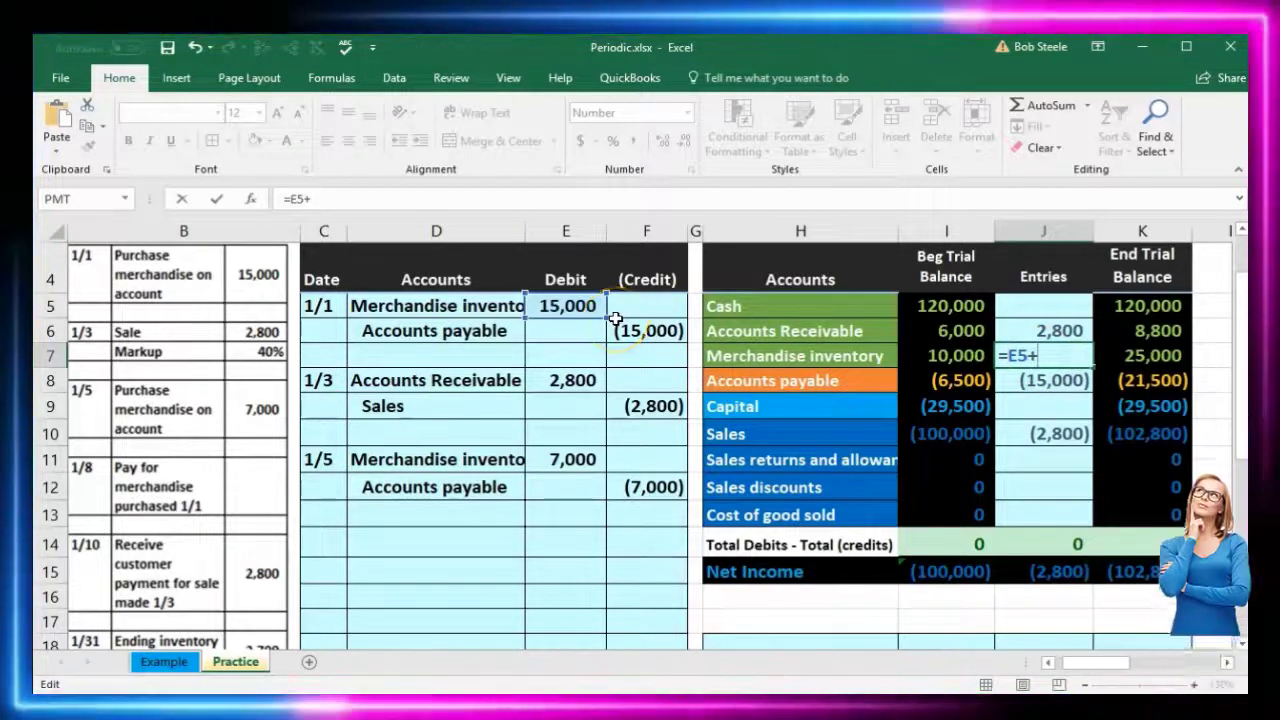
click(561, 461)
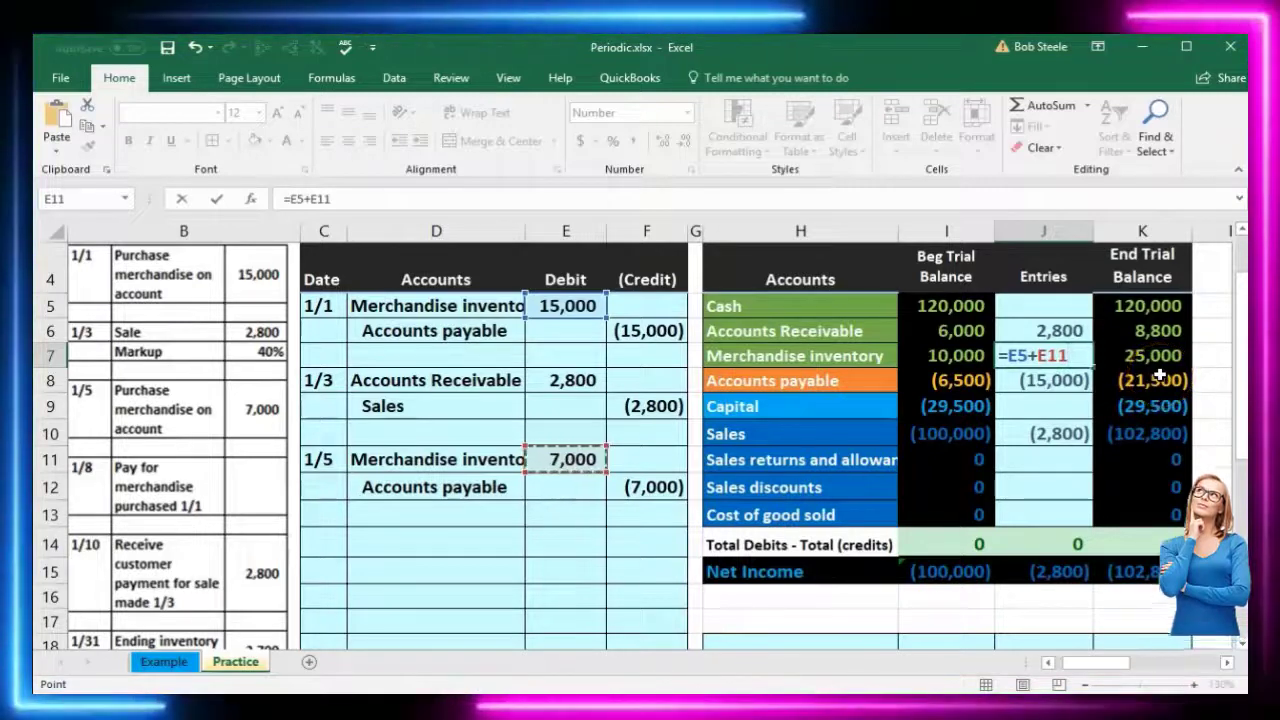
key(Return)
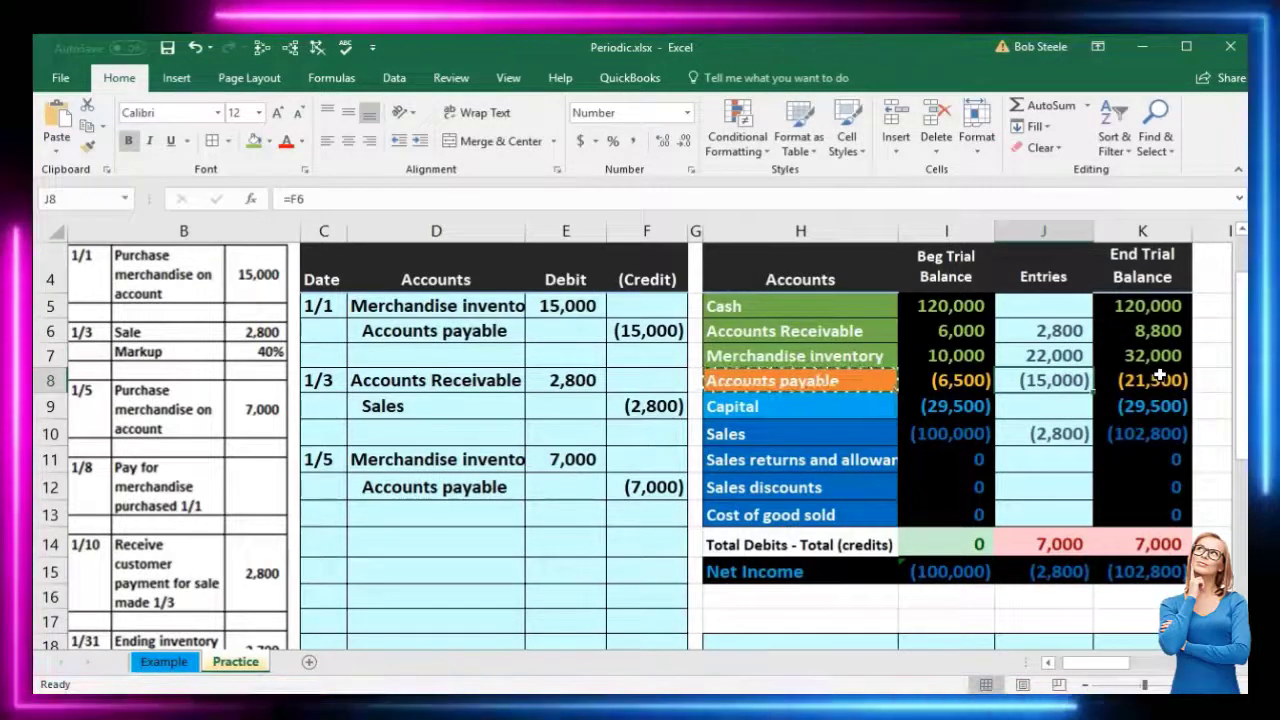
- Post the 1/5 Accounts payable credit to the trial balance's Entries column by extending the J8 formula to =F6+F12
click(478, 492)
drag(478, 495, 608, 490)
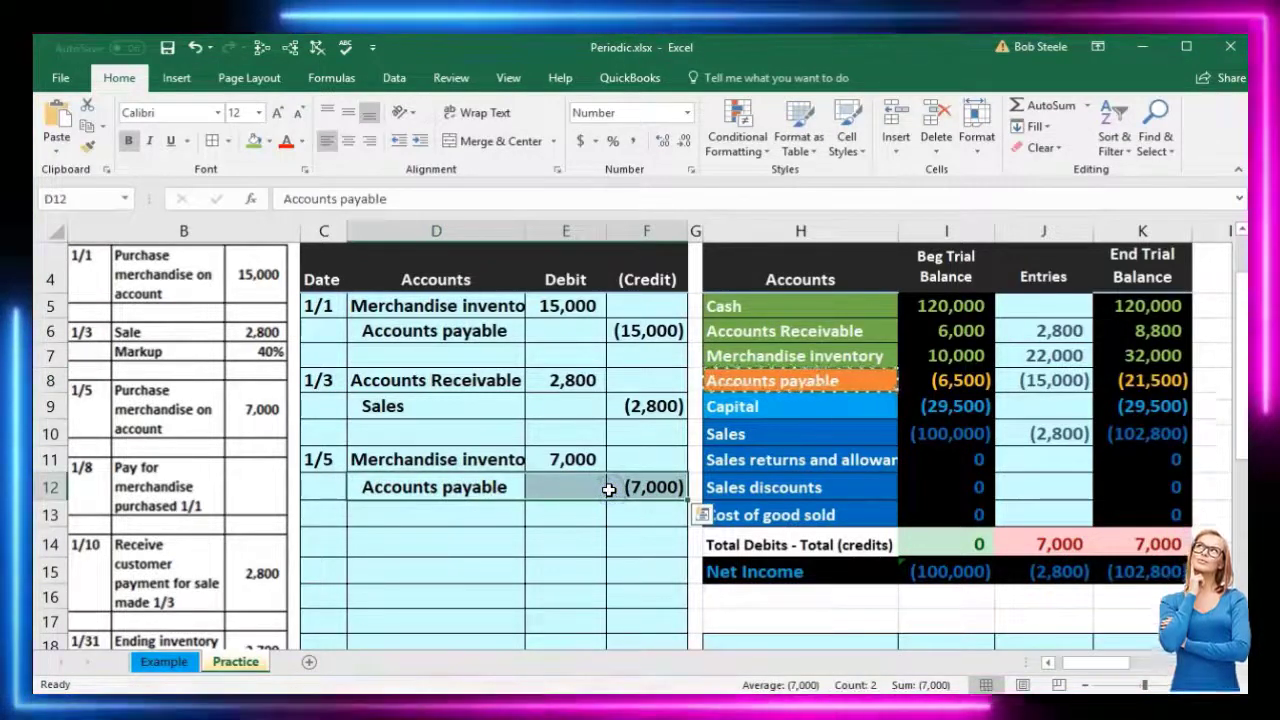
drag(845, 382, 904, 383)
click(1036, 380)
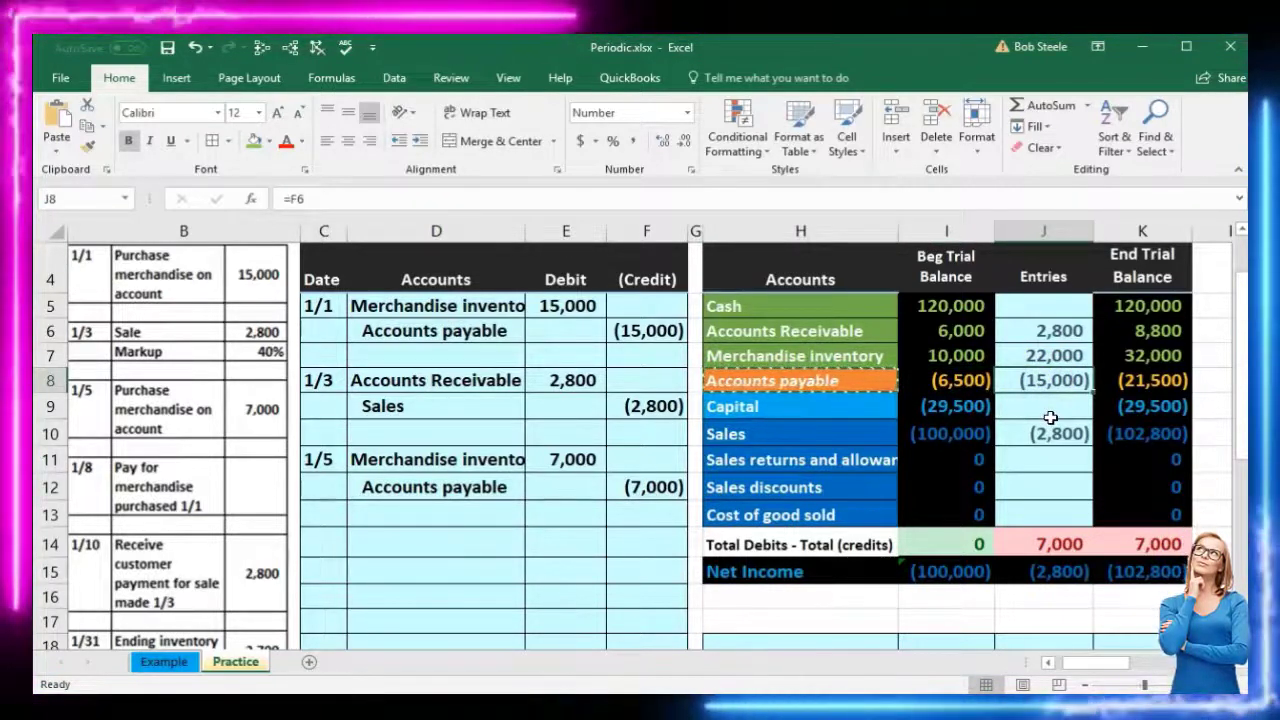
double_click(1037, 380)
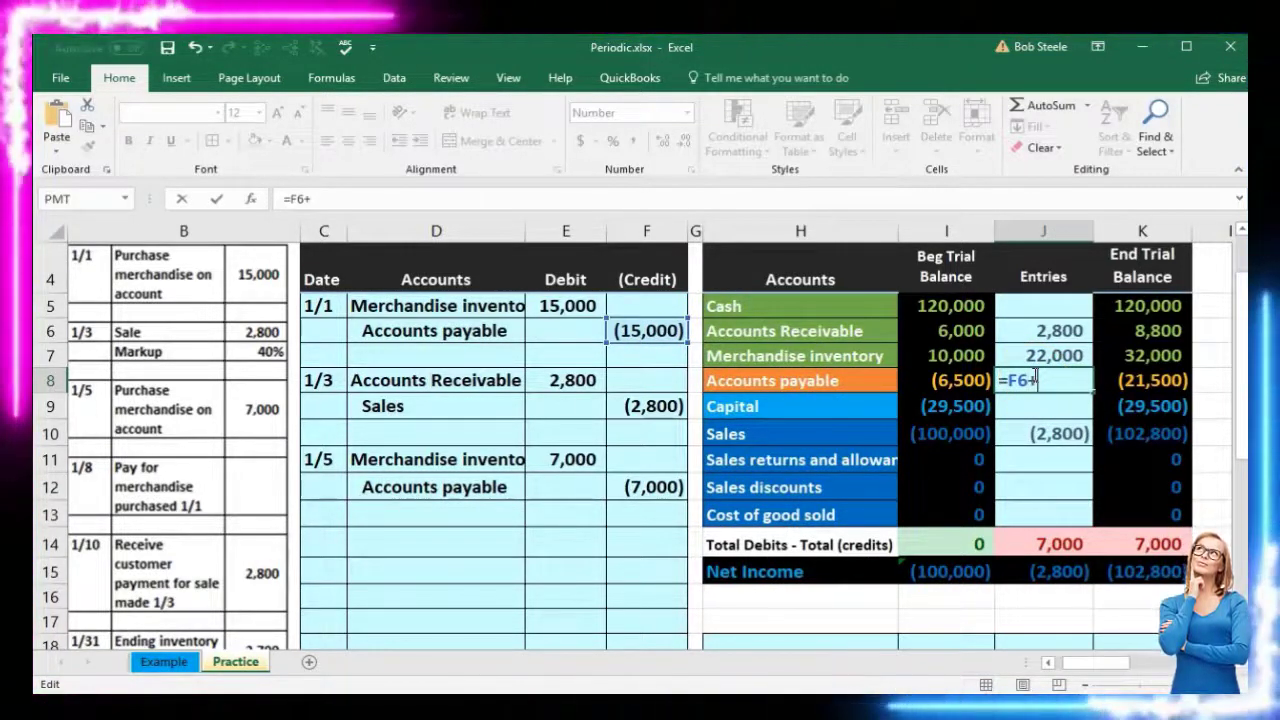
click(668, 486)
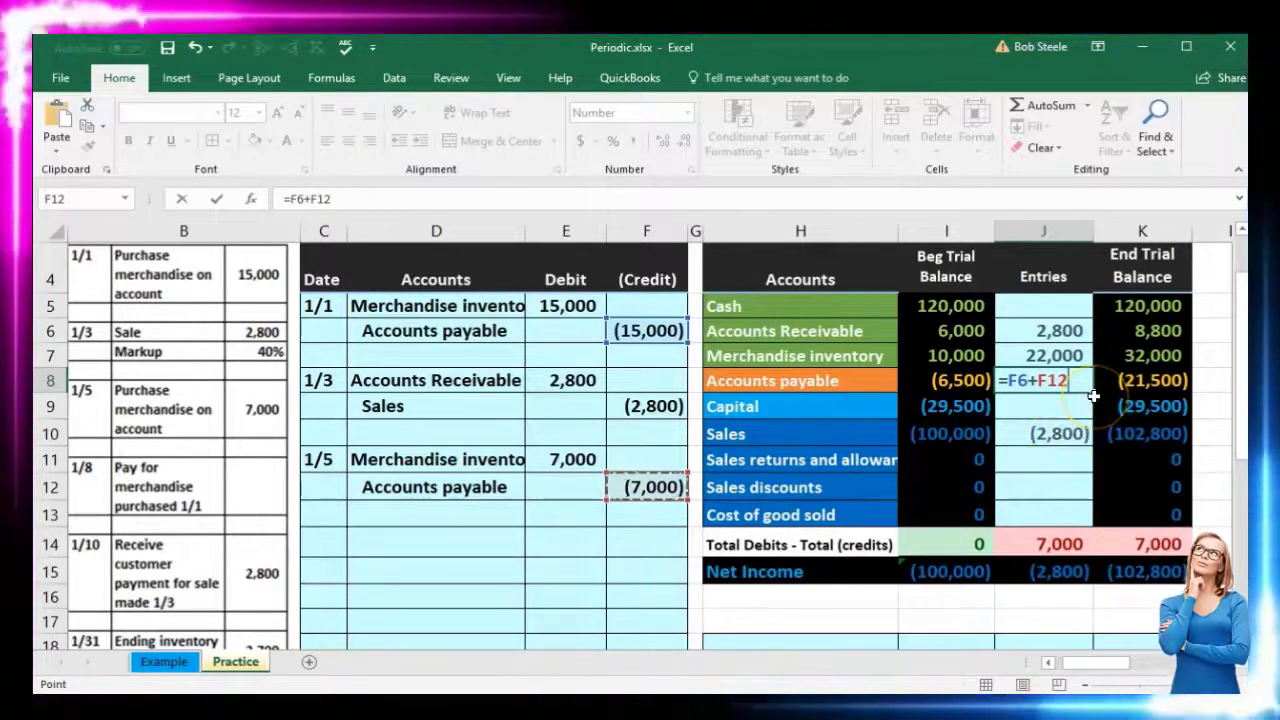
key(Return)
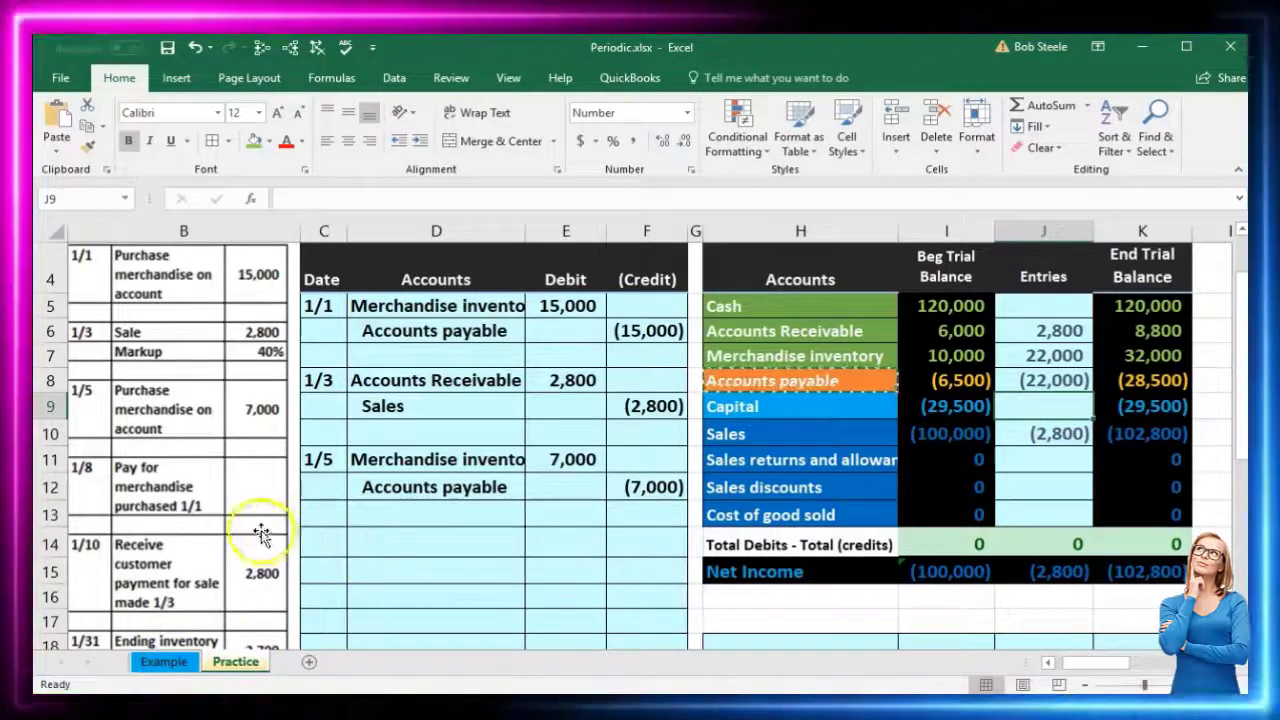
- Enter the date 1/8 in journal cell C14 and review the accounts used in the 1/1 purchase entry
click(332, 544)
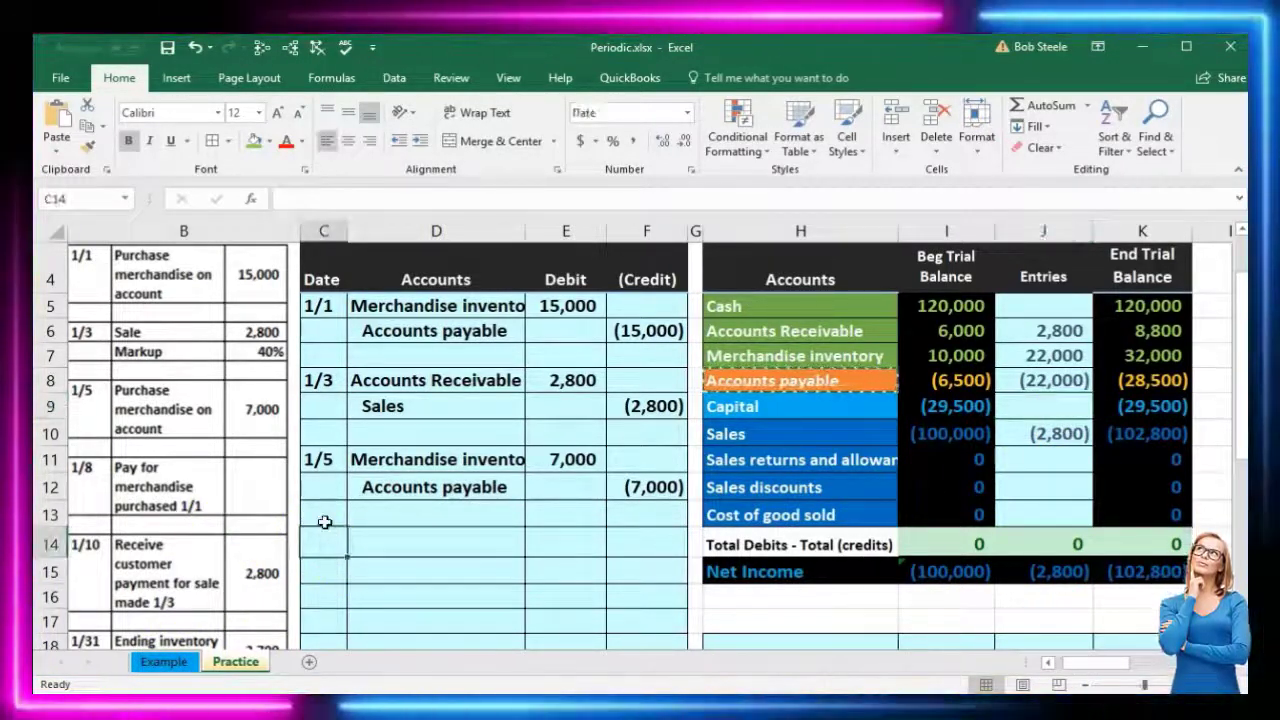
text(1/8)
key(Return)
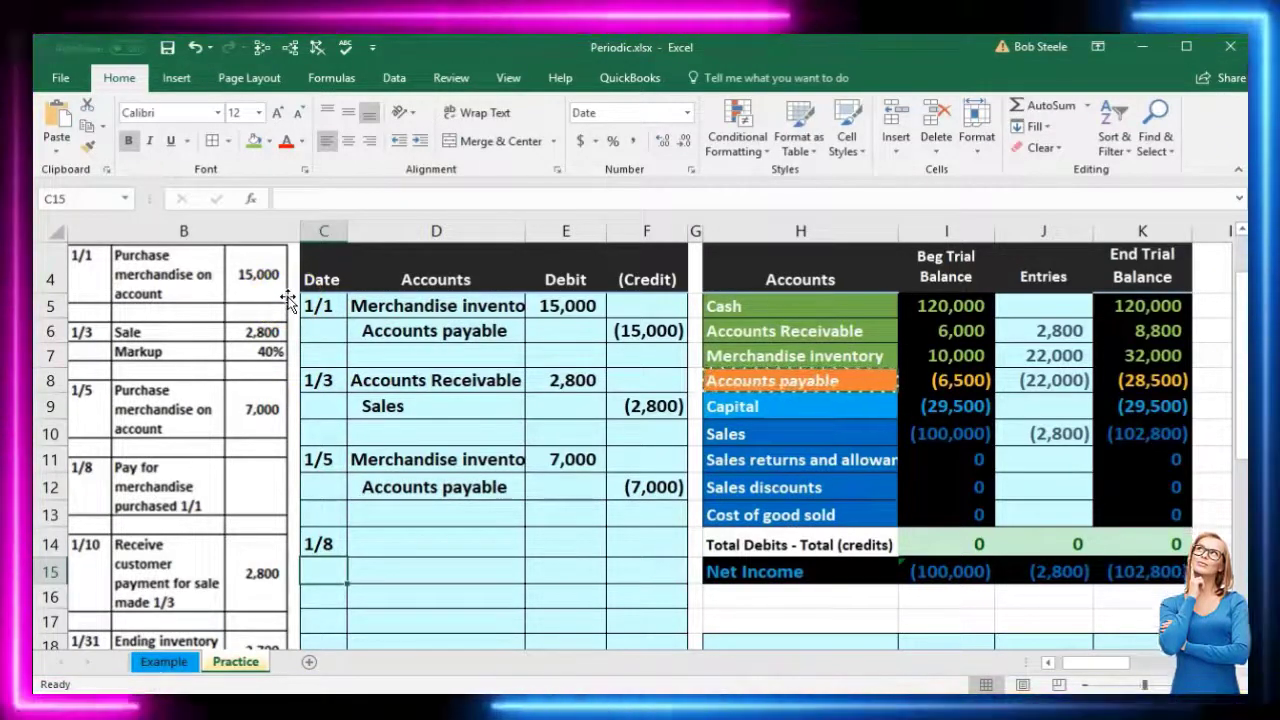
click(424, 303)
click(423, 328)
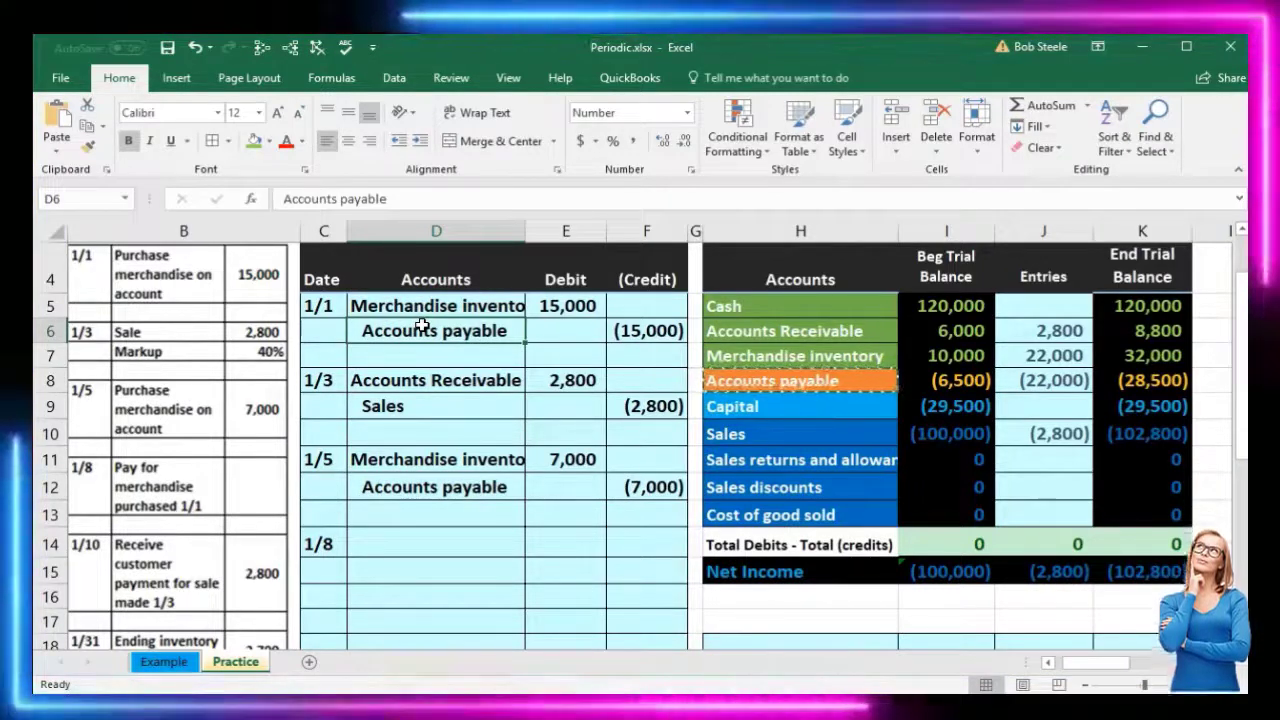
- Copy the Cash account name from the trial balance and paste it as values into journal cell D15
click(758, 308)
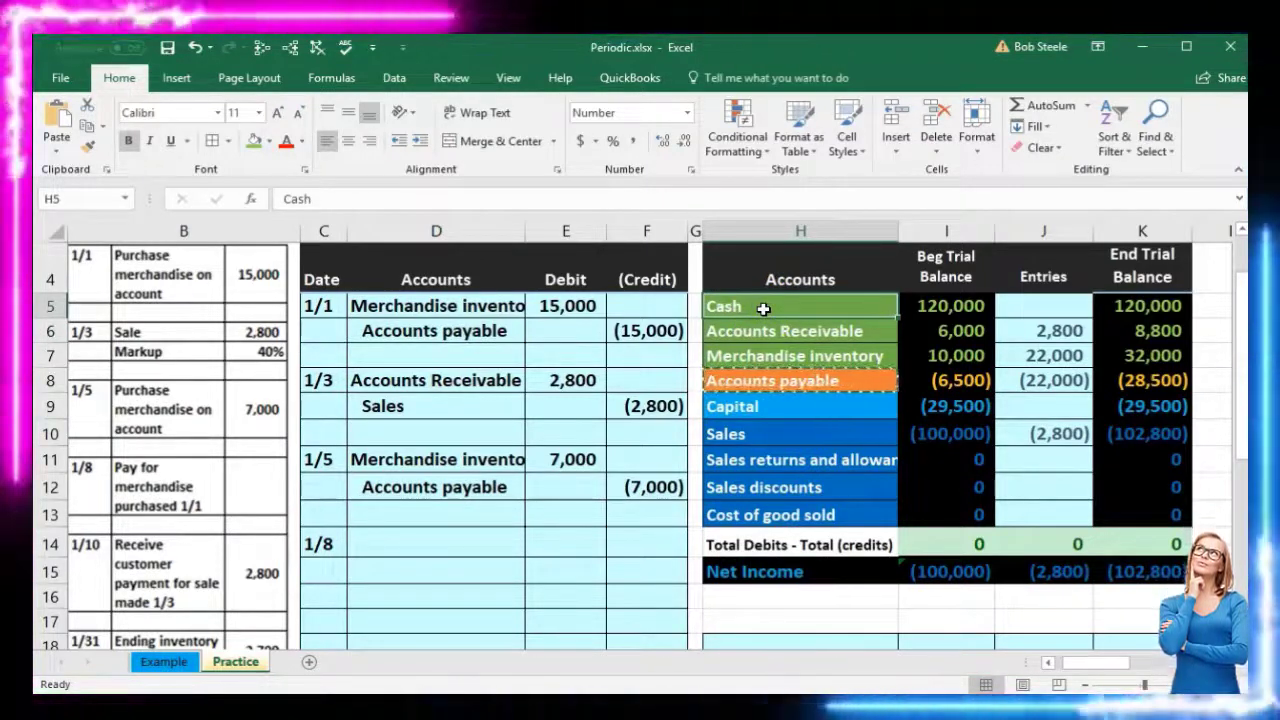
right_click(764, 310)
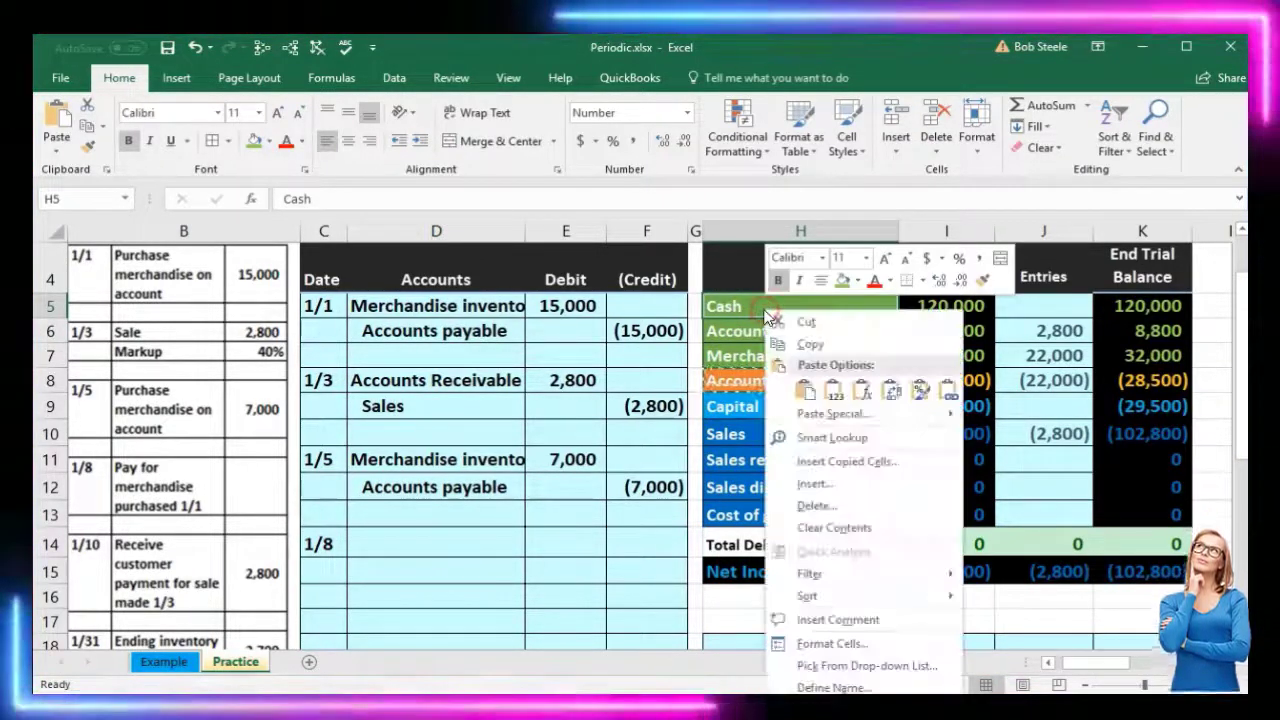
click(788, 344)
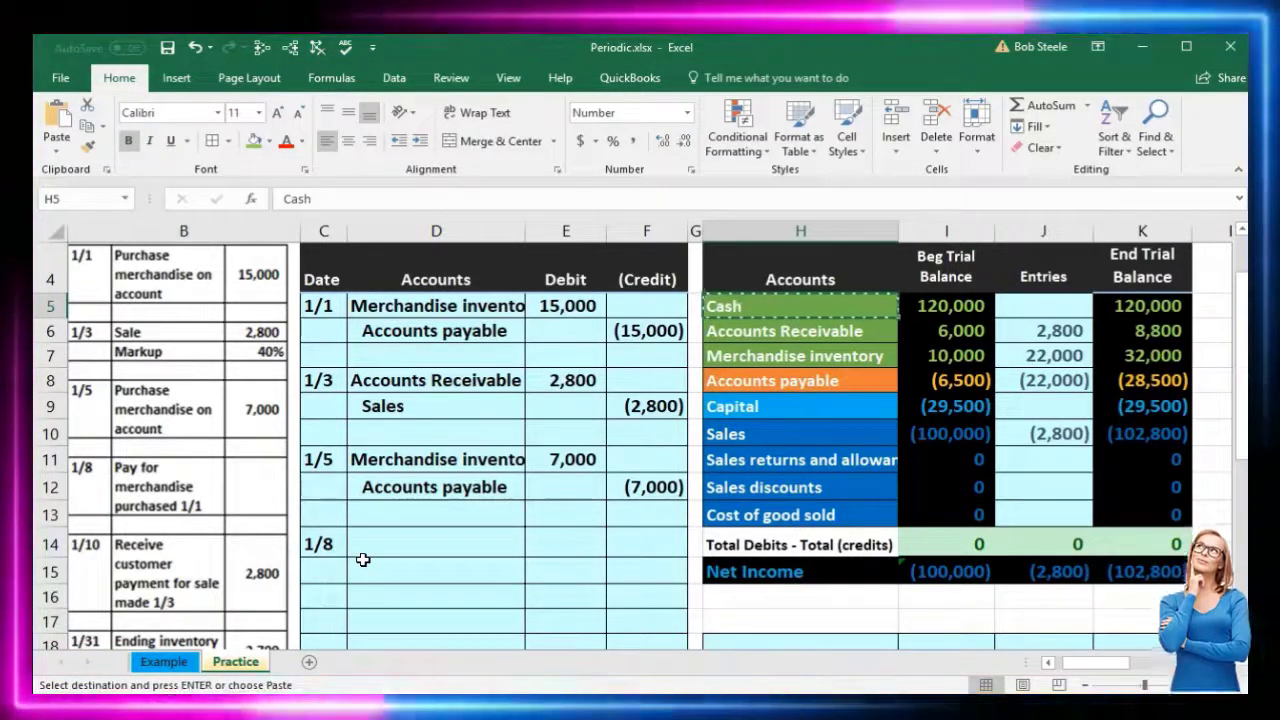
right_click(363, 560)
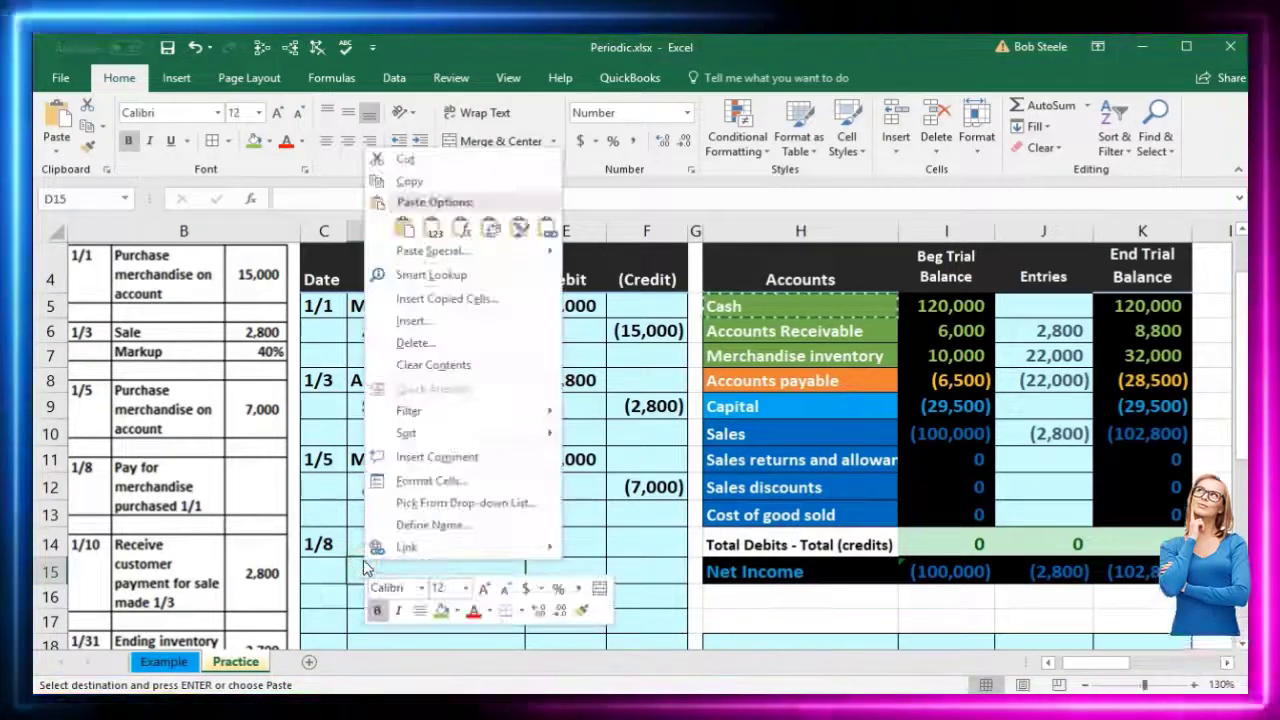
click(461, 228)
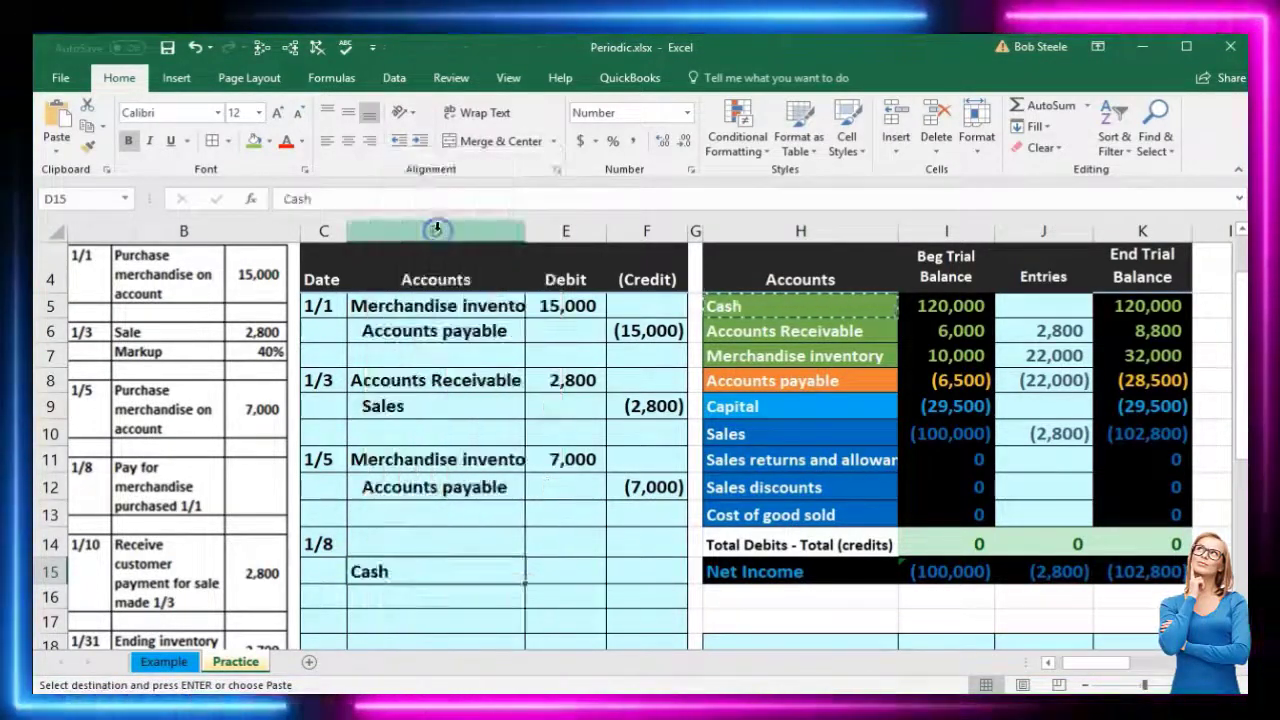
- Enter -15000 as the 1/8 Cash credit in F15 and record the matching debit in E14 with the formula -F15
click(635, 563)
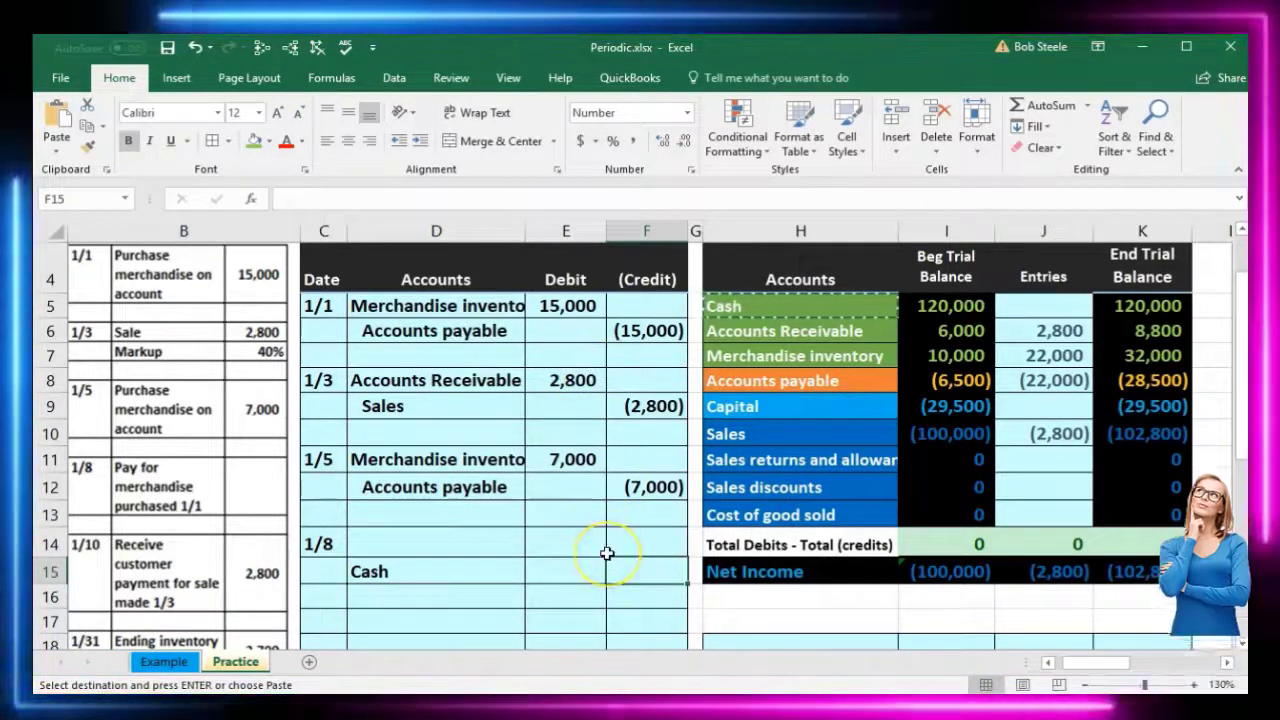
text(-15)
text(000)
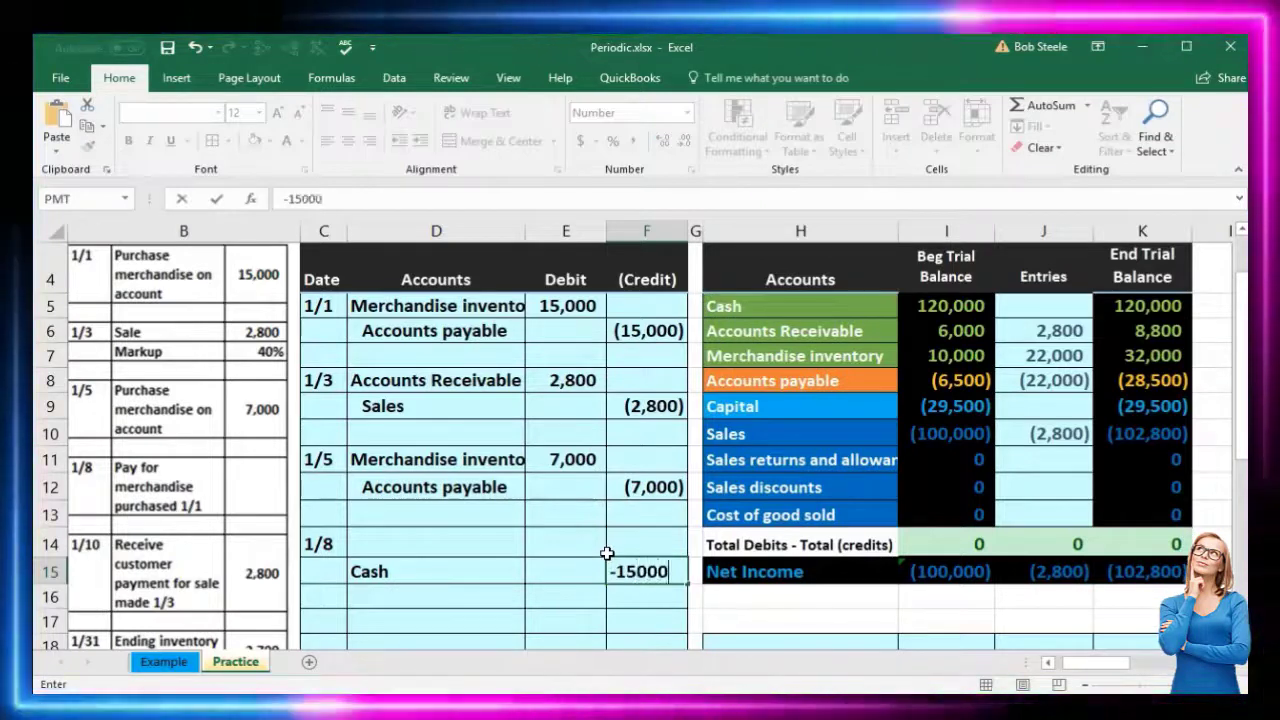
key(Return)
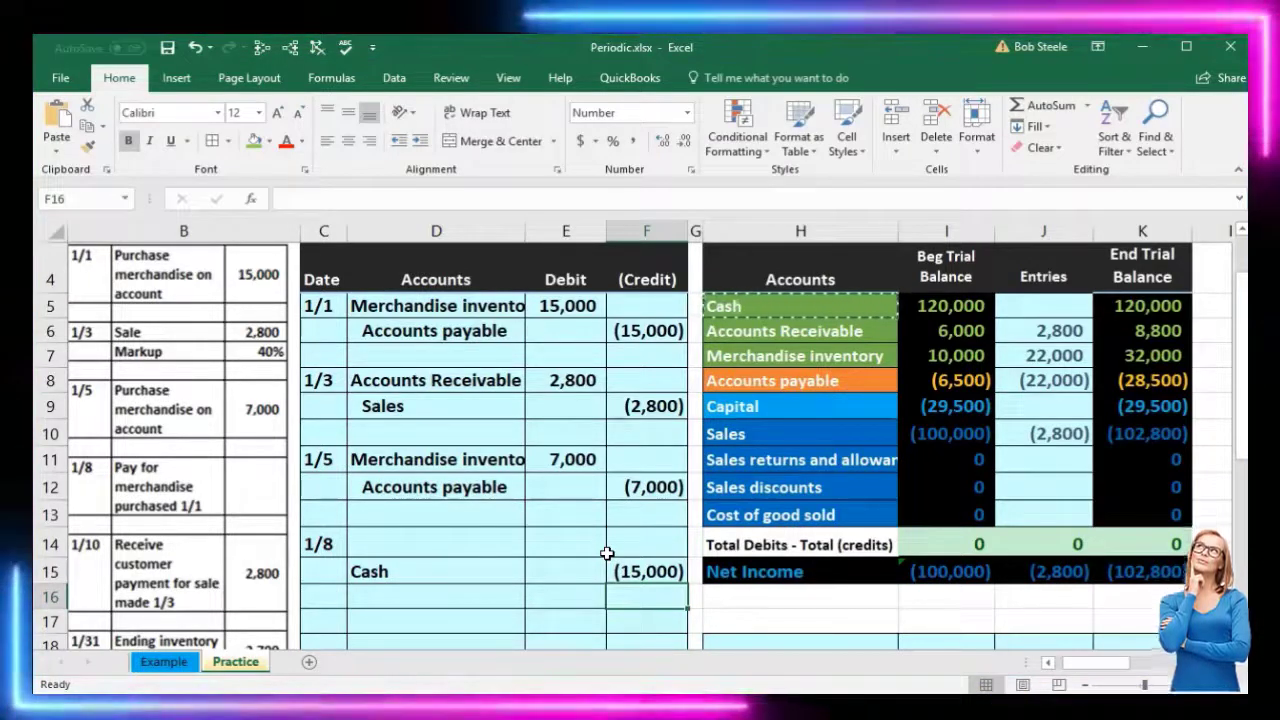
click(590, 544)
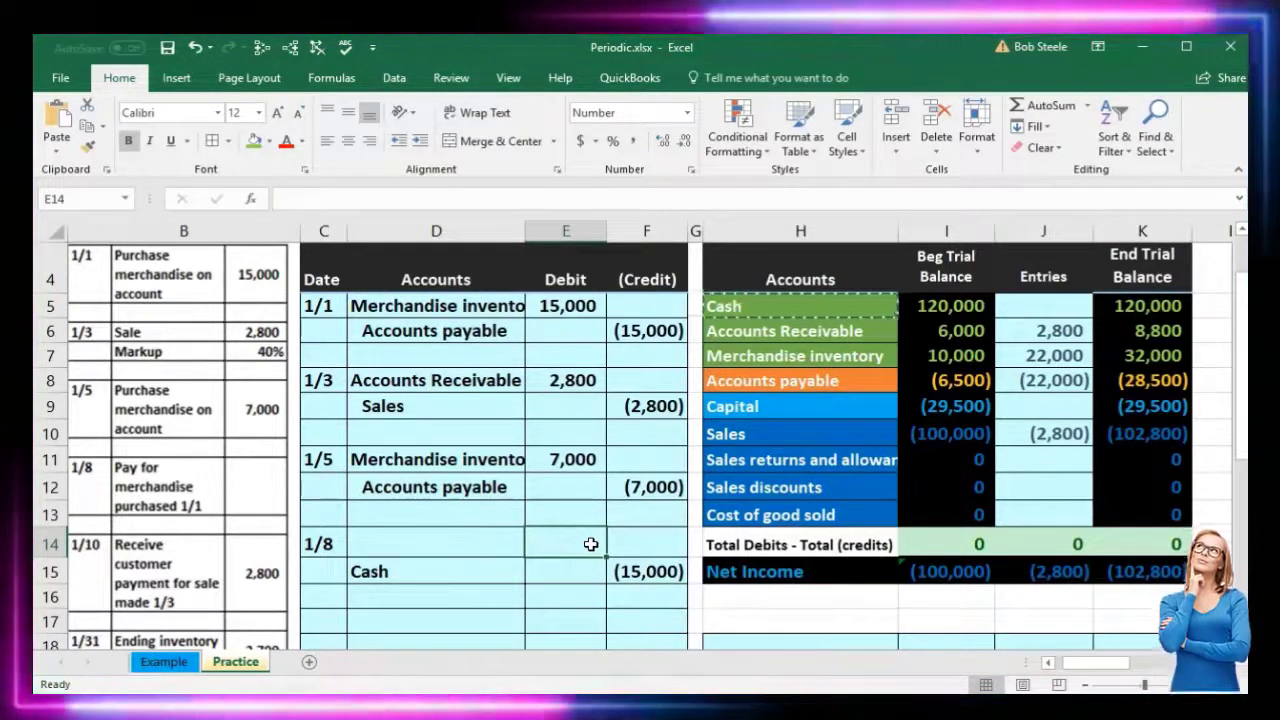
text(-)
click(620, 571)
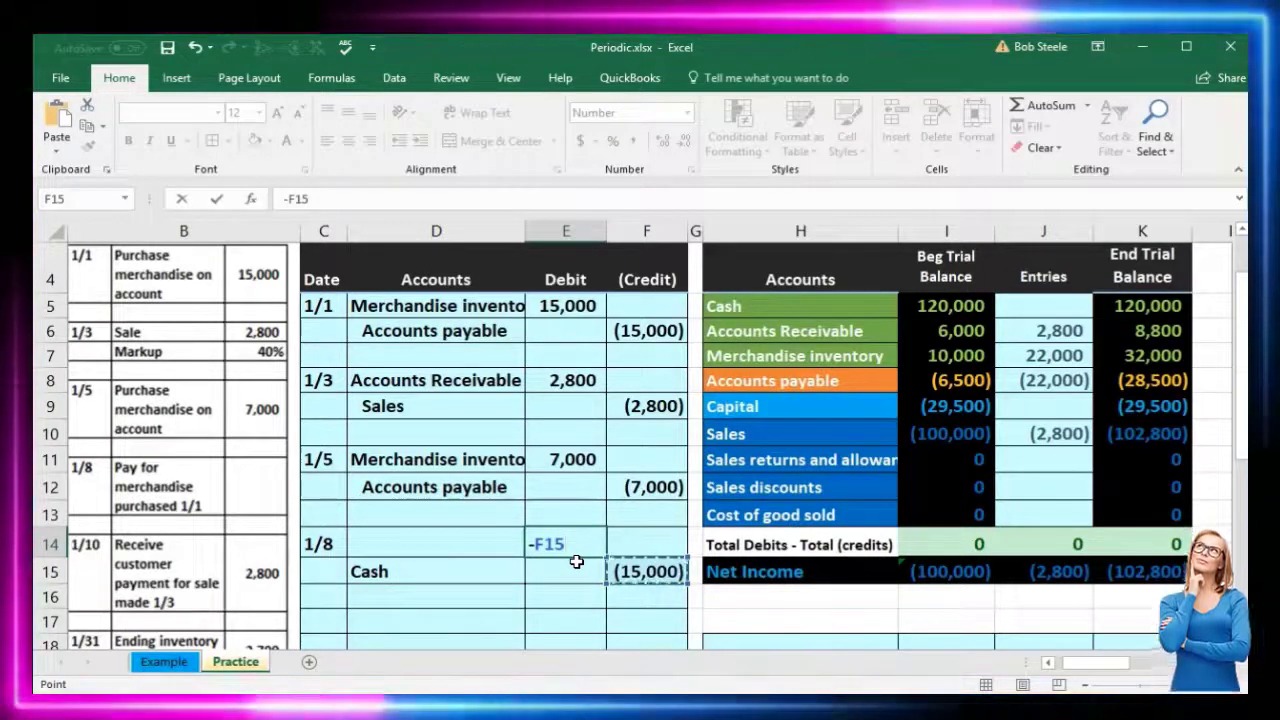
key(Return)
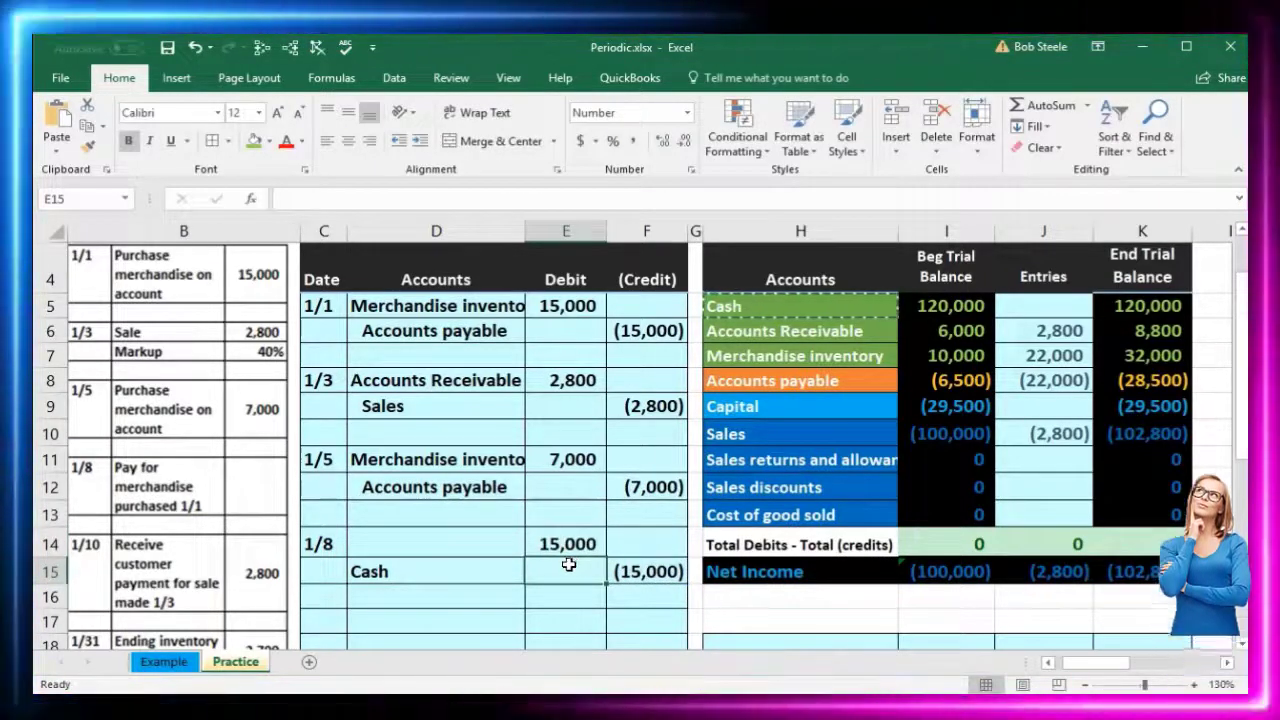
- Copy the Accounts payable name from the trial balance, paste it as values into journal cell D14, and indent Cash in D15
click(443, 533)
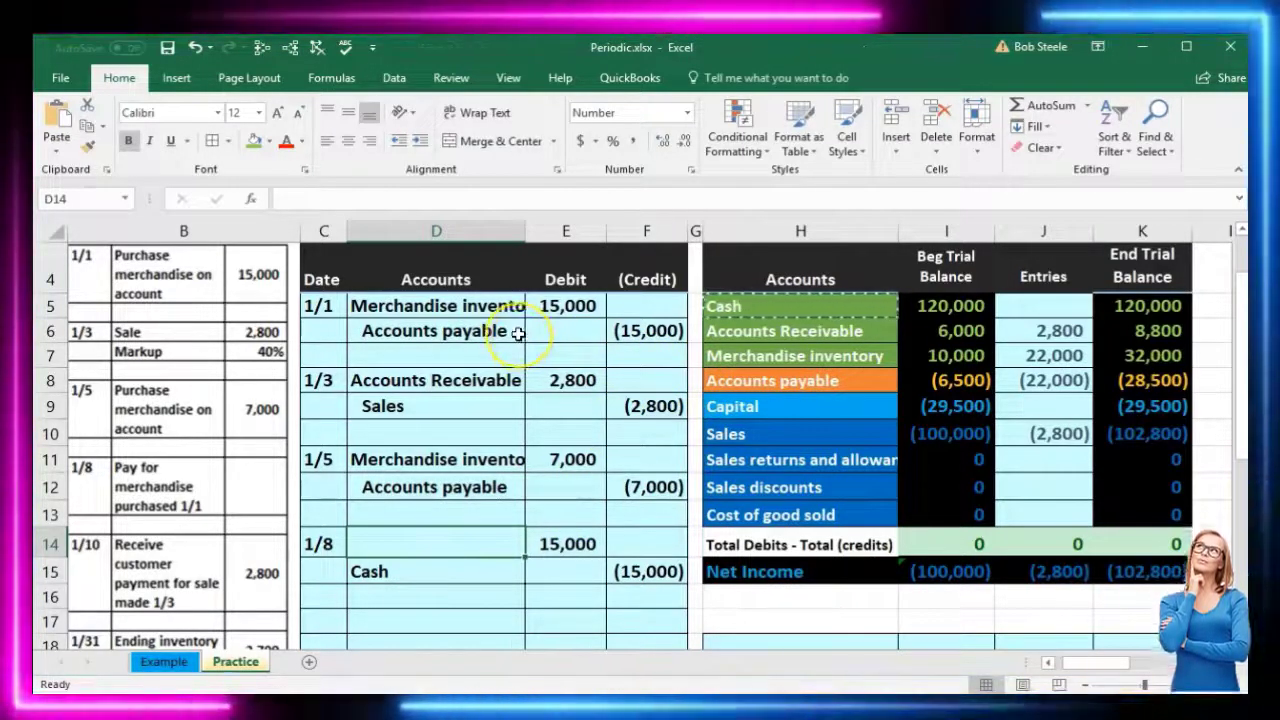
click(726, 381)
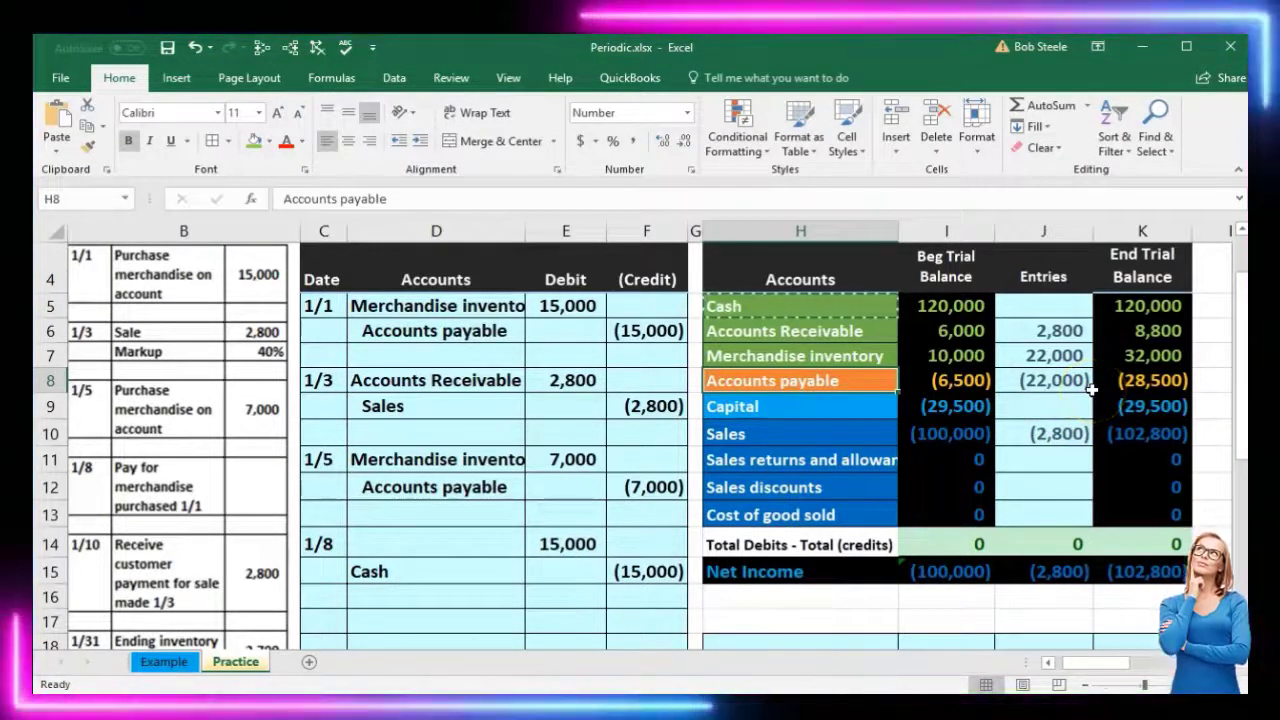
right_click(777, 380)
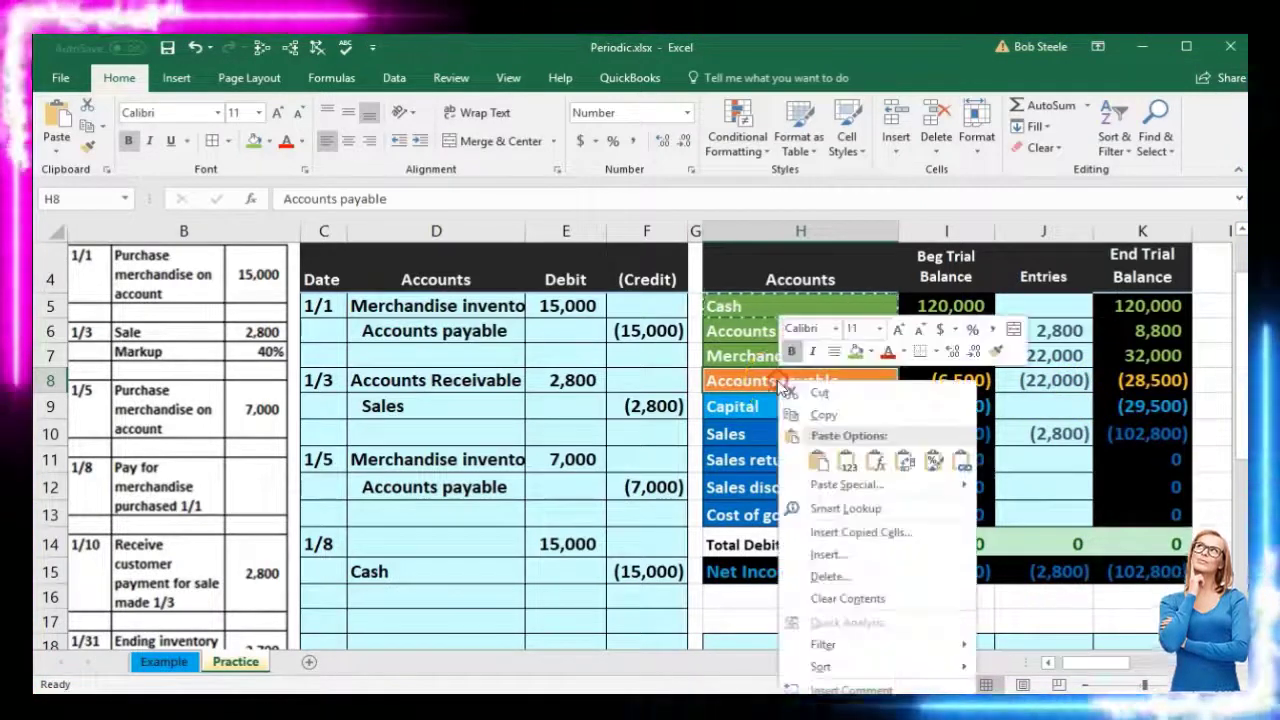
click(812, 415)
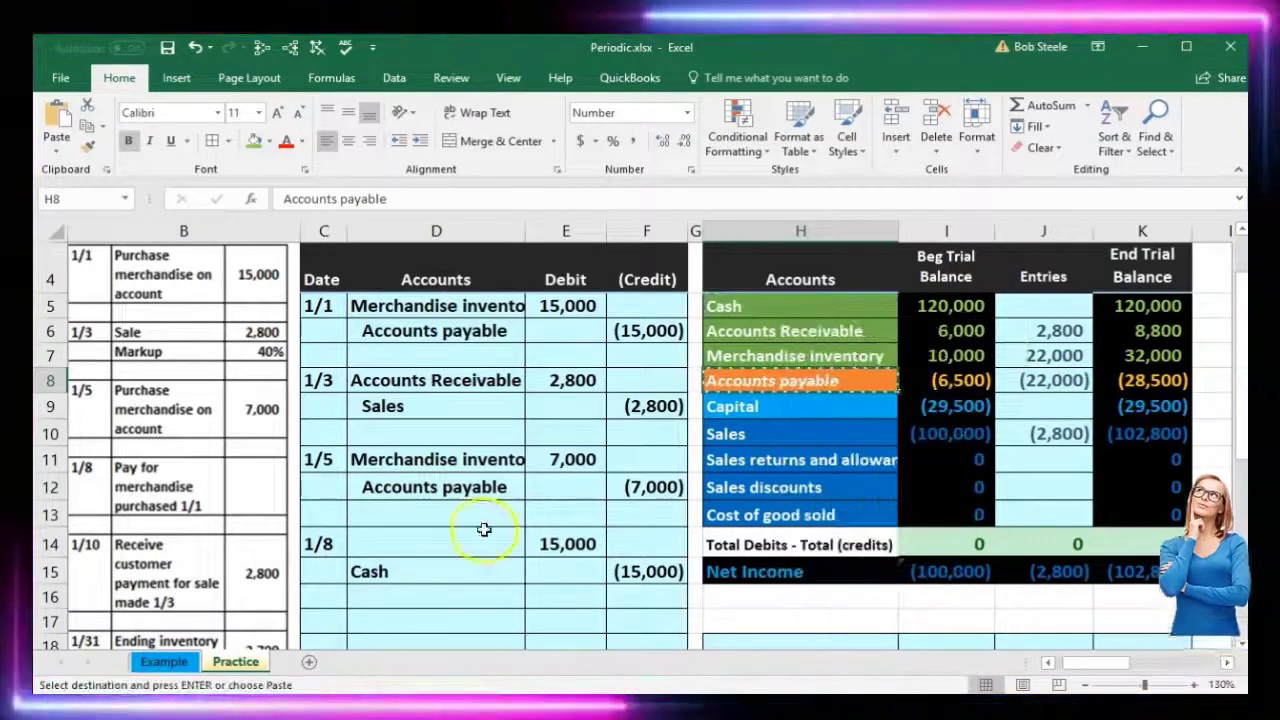
click(404, 540)
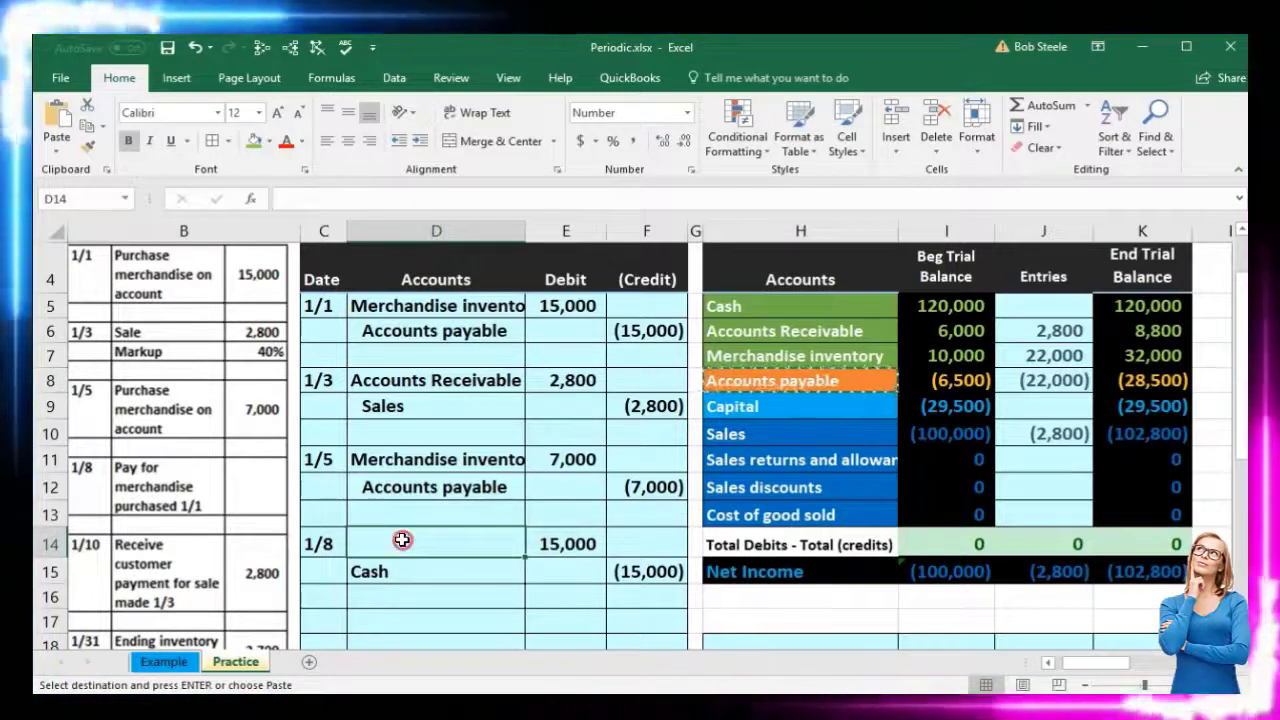
right_click(402, 540)
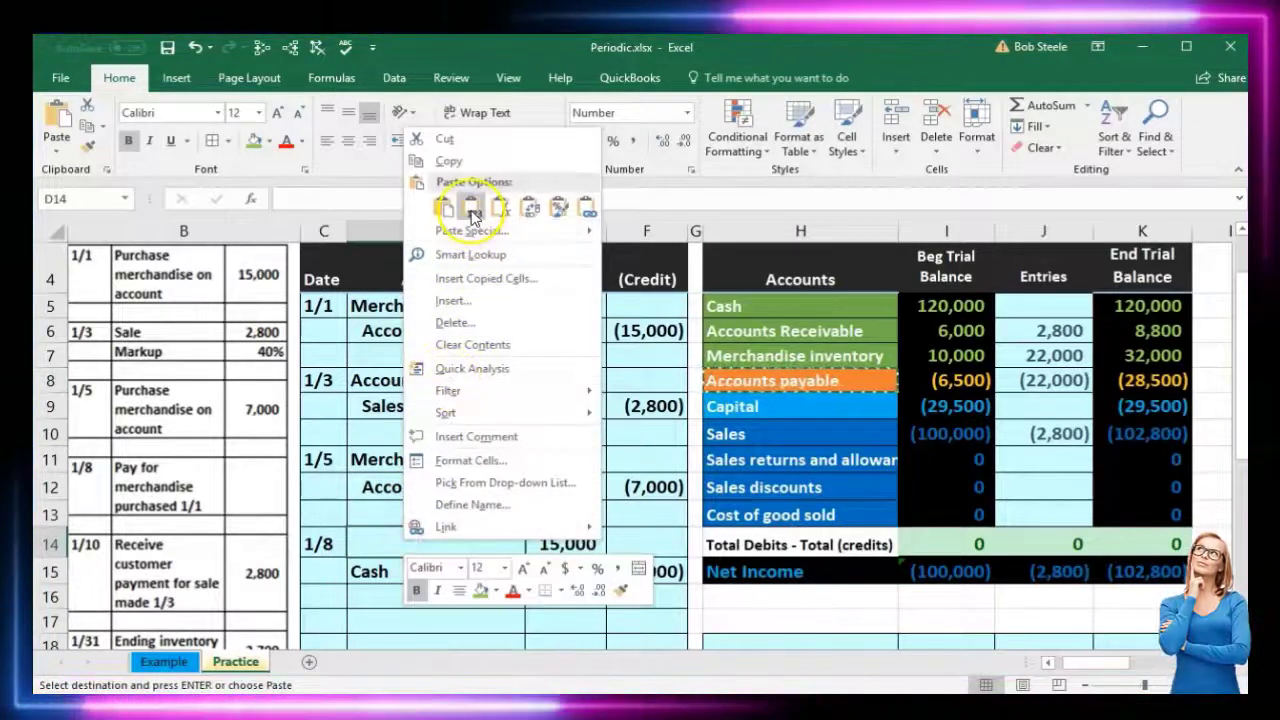
click(472, 210)
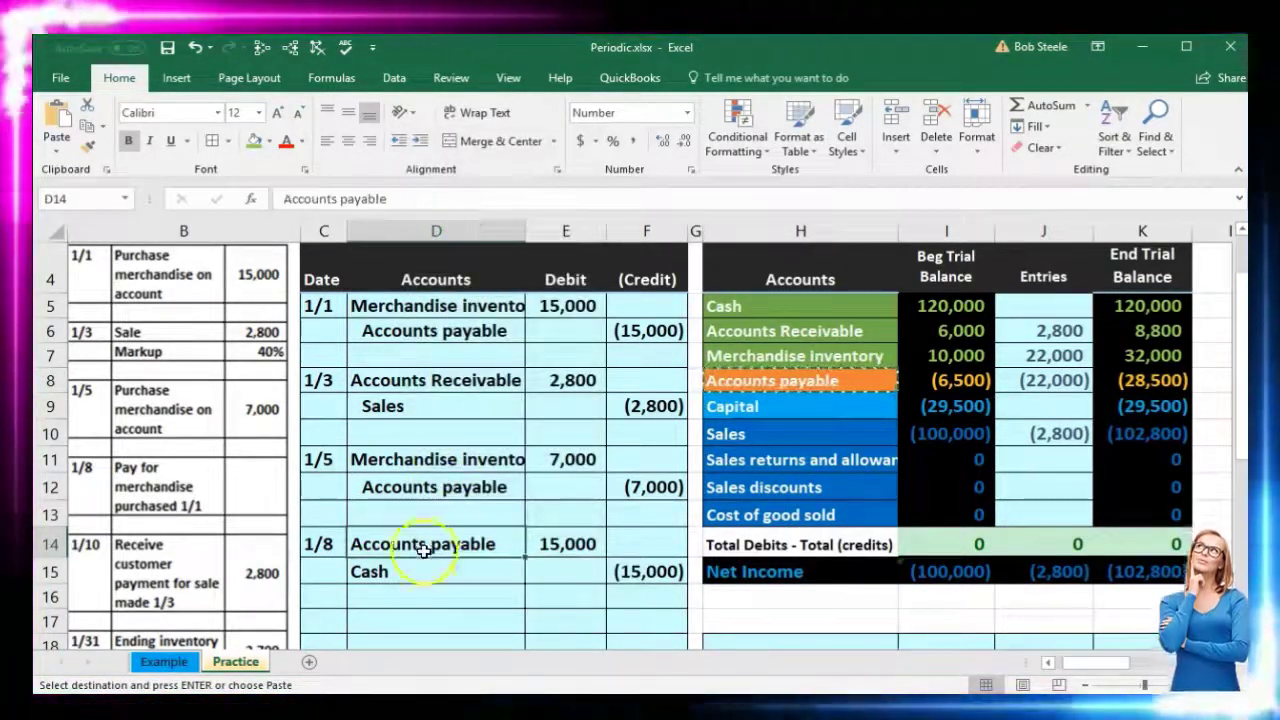
click(415, 564)
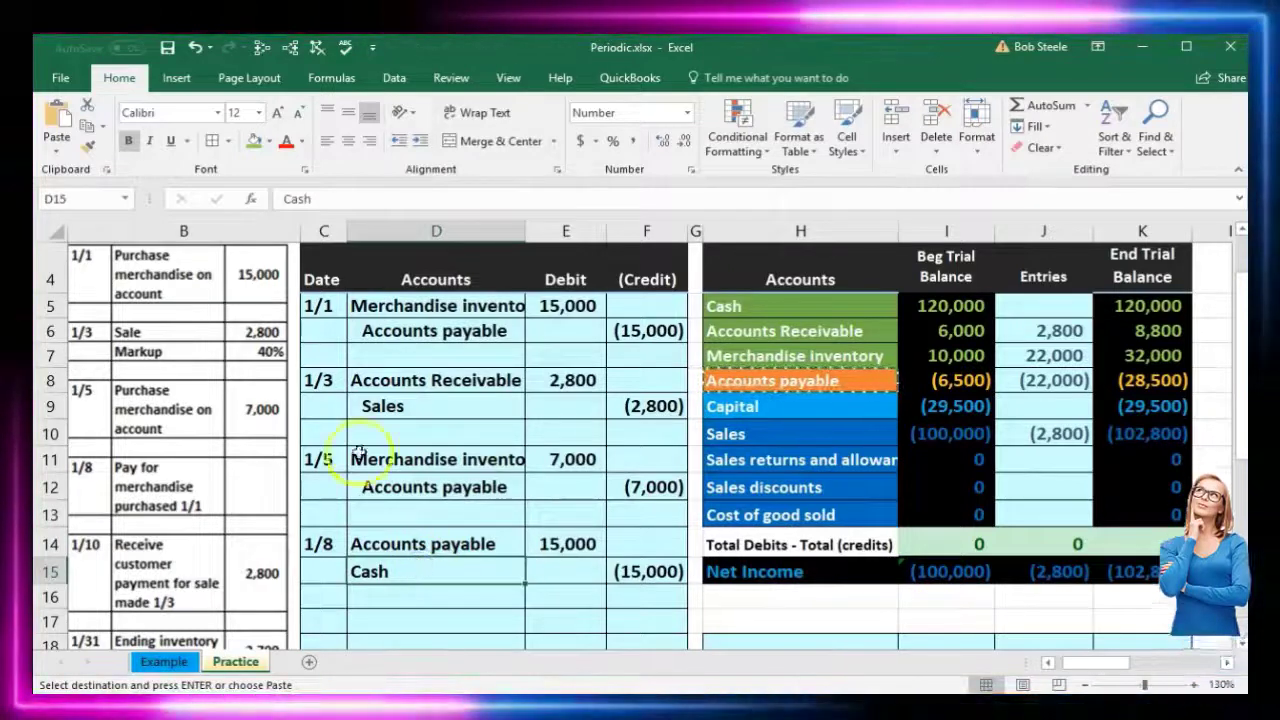
click(421, 141)
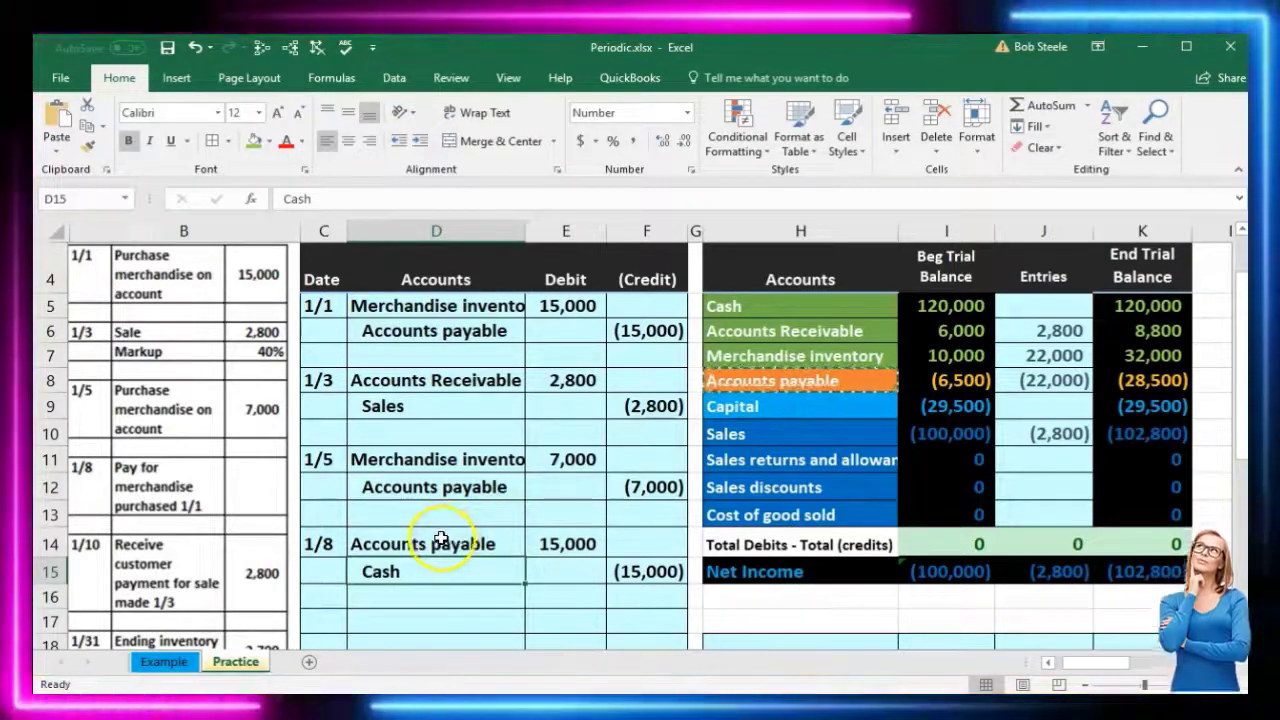
- Post the 1/8 Accounts payable debit to the trial balance's Entries column by extending the J8 formula to =F6+F12+E14
drag(441, 540, 541, 540)
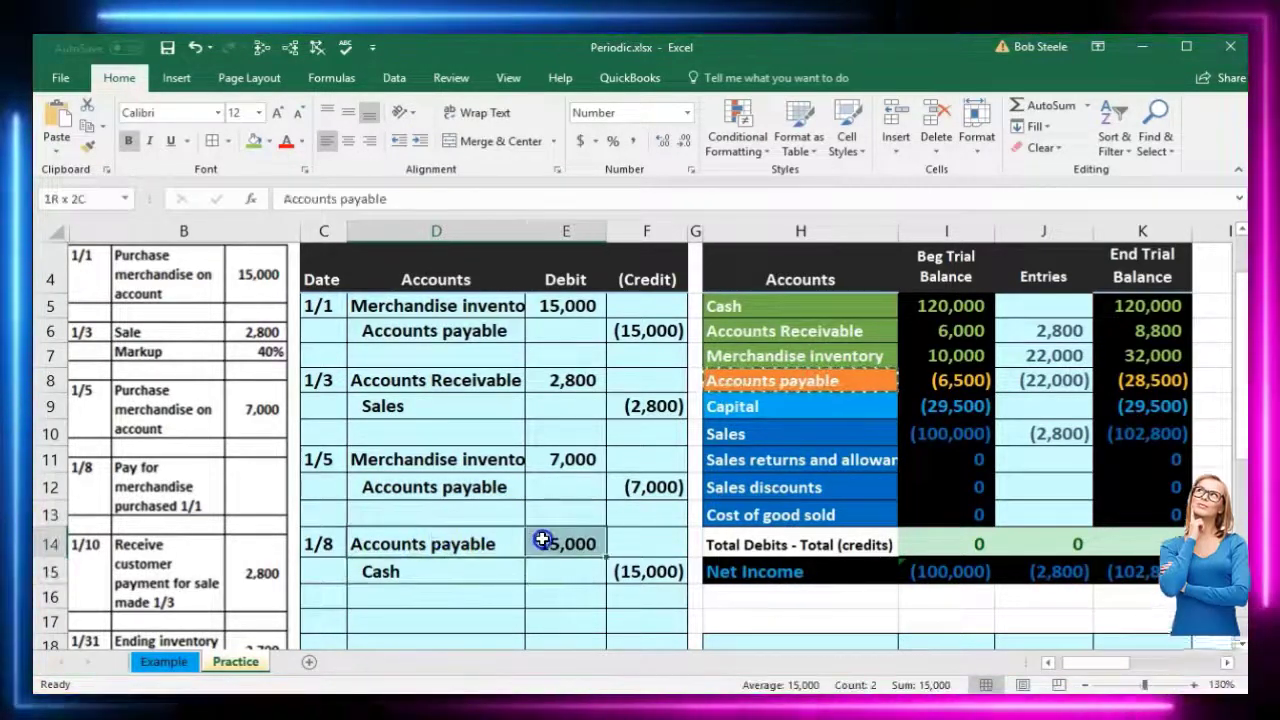
click(749, 378)
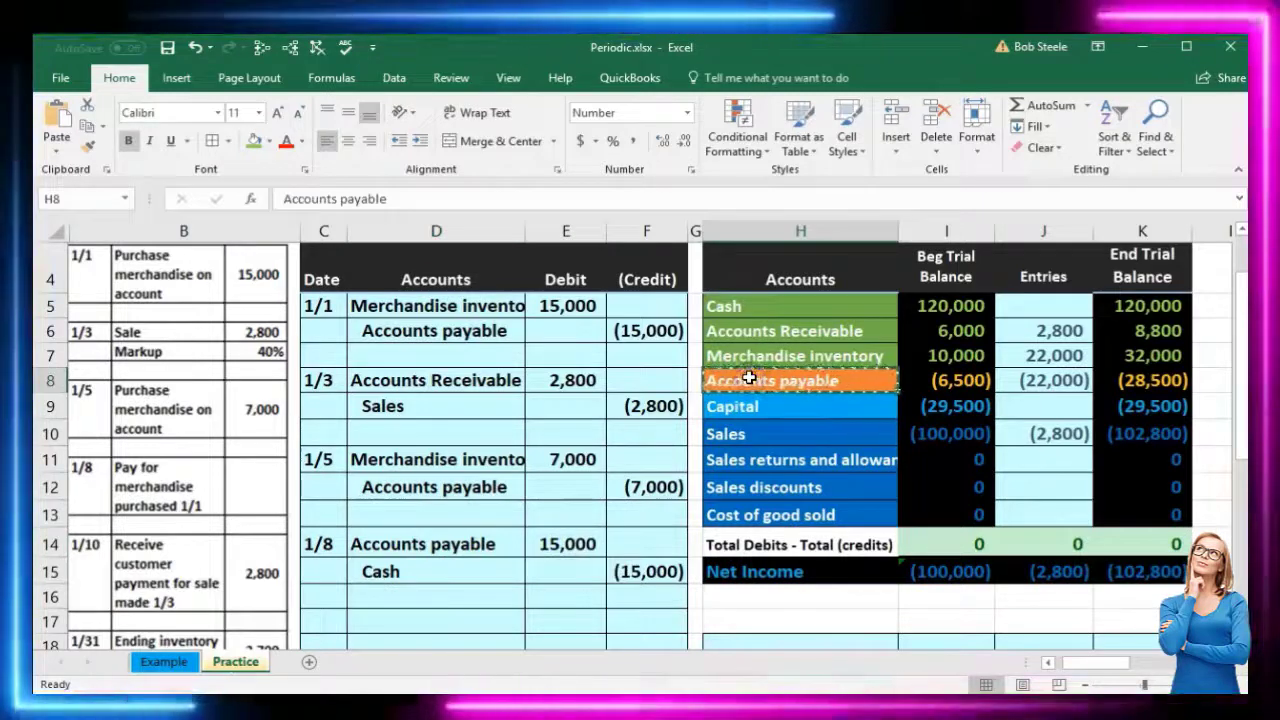
click(1050, 378)
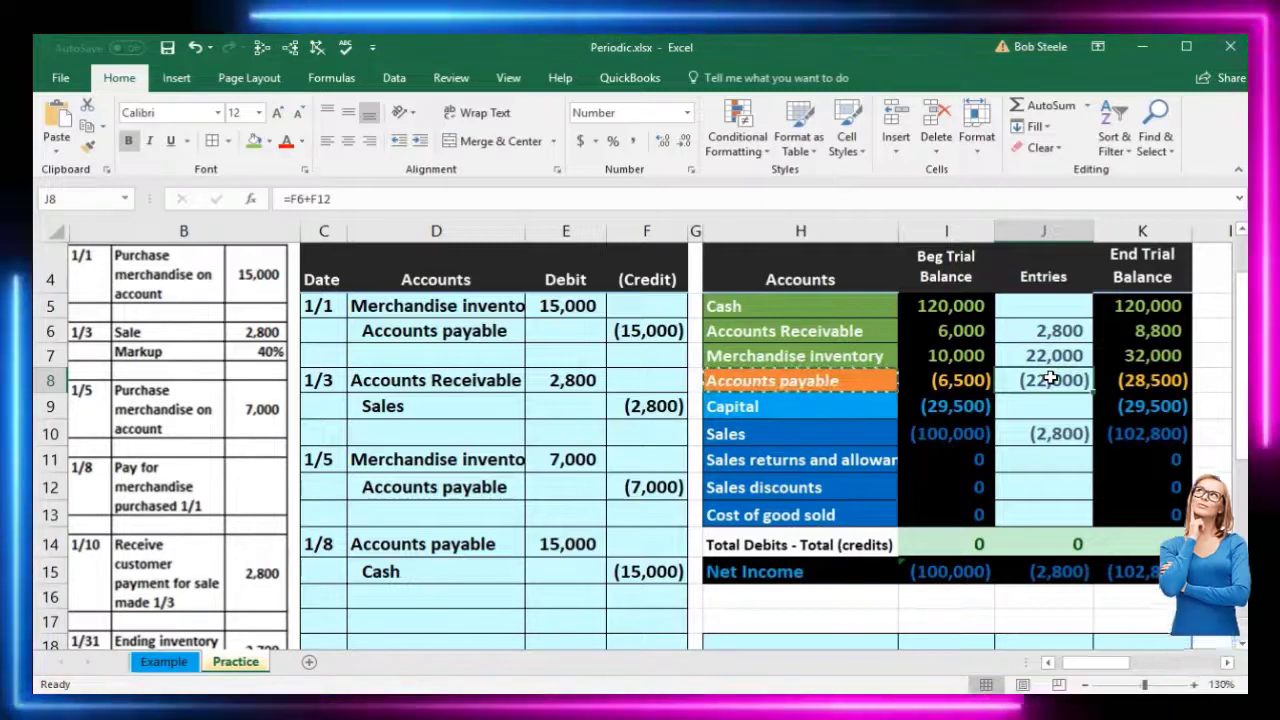
double_click(1050, 378)
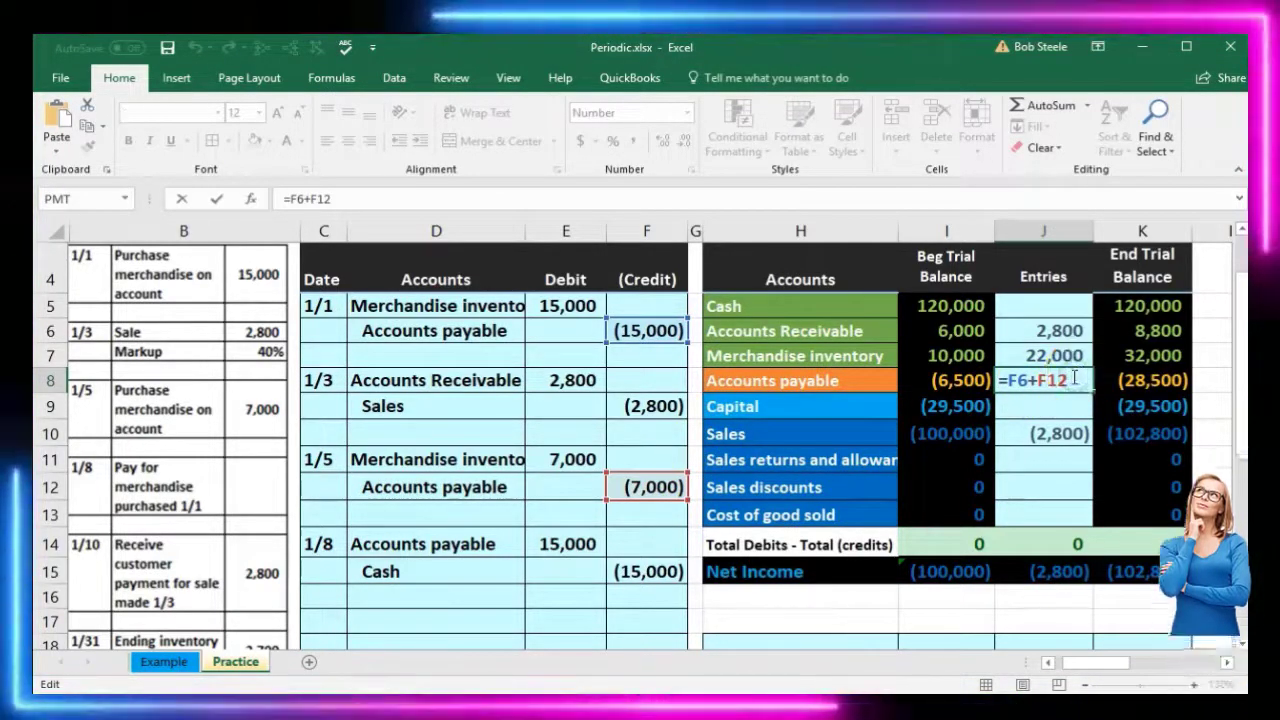
text(+)
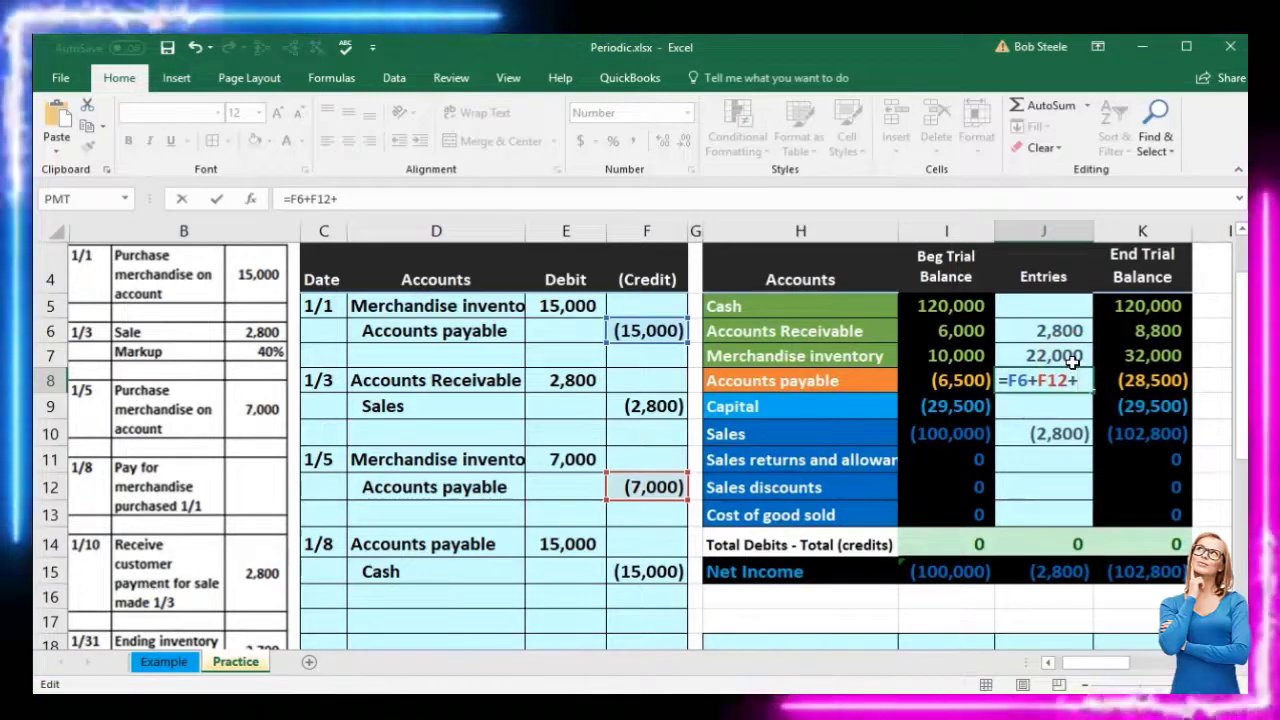
click(568, 545)
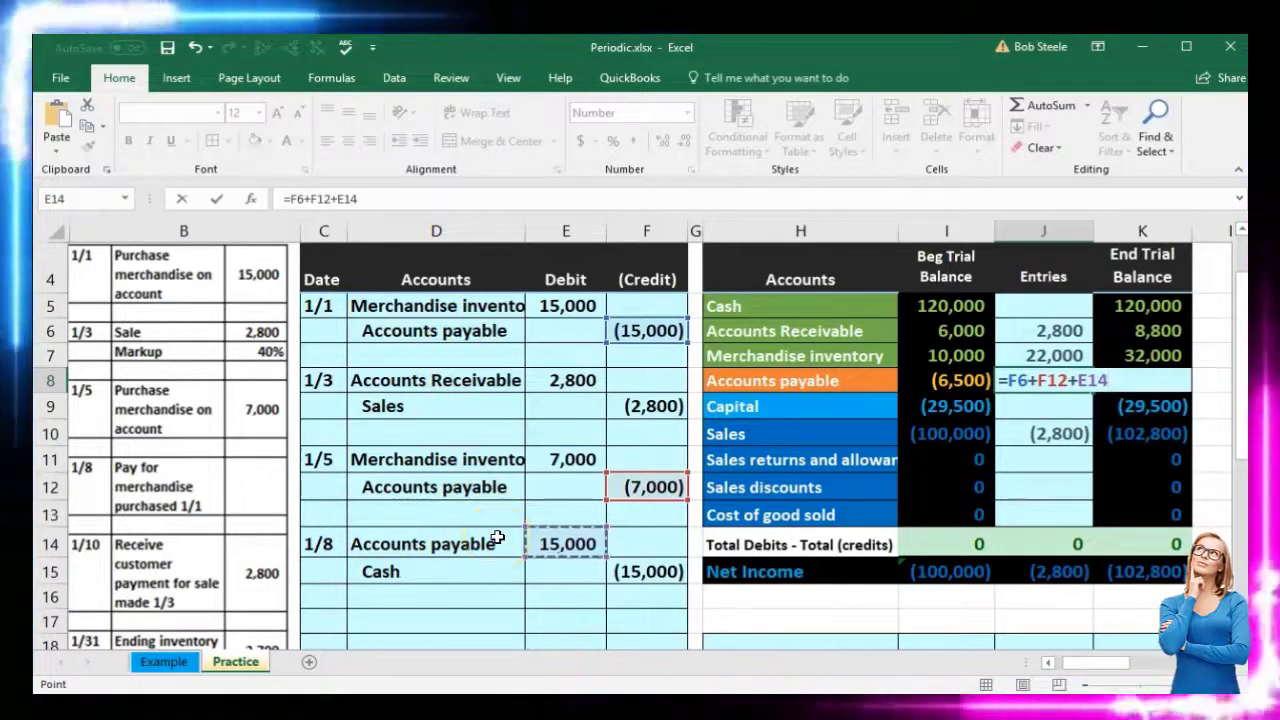
key(Return)
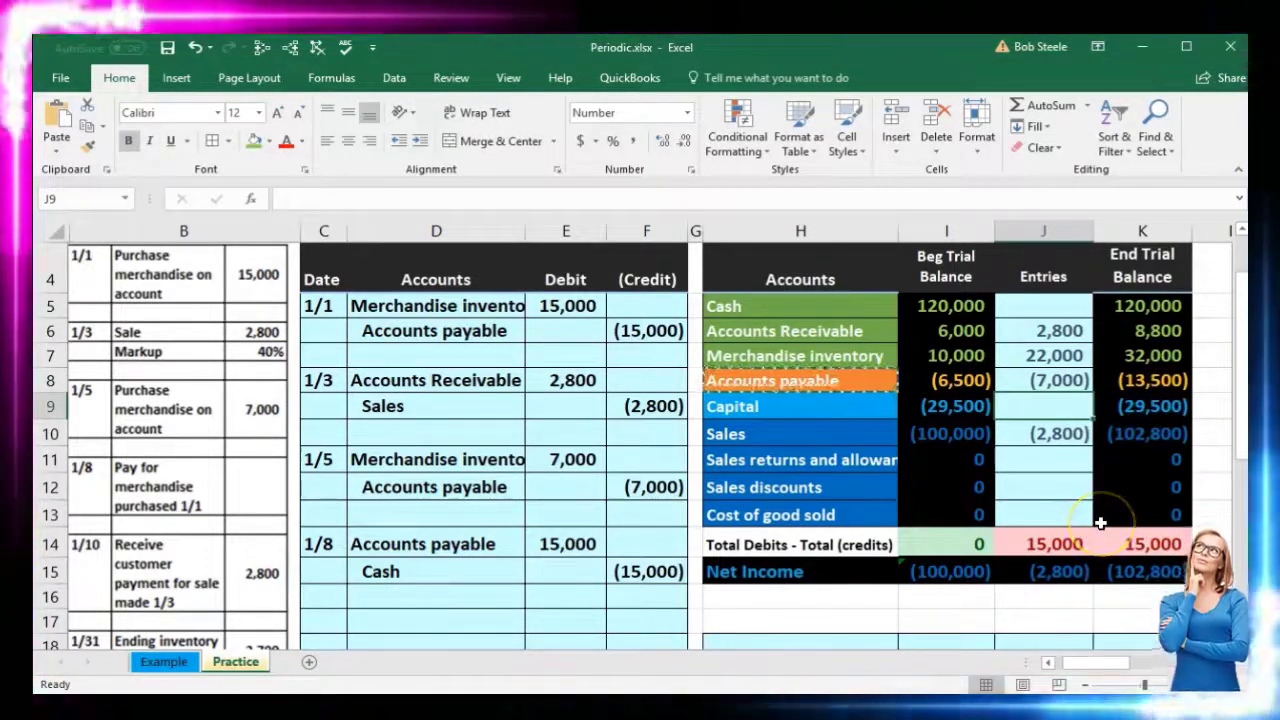
- Post the 1/8 Cash credit to the trial balance's Entries column by entering the formula =F15 in J5
click(477, 571)
drag(545, 571, 628, 571)
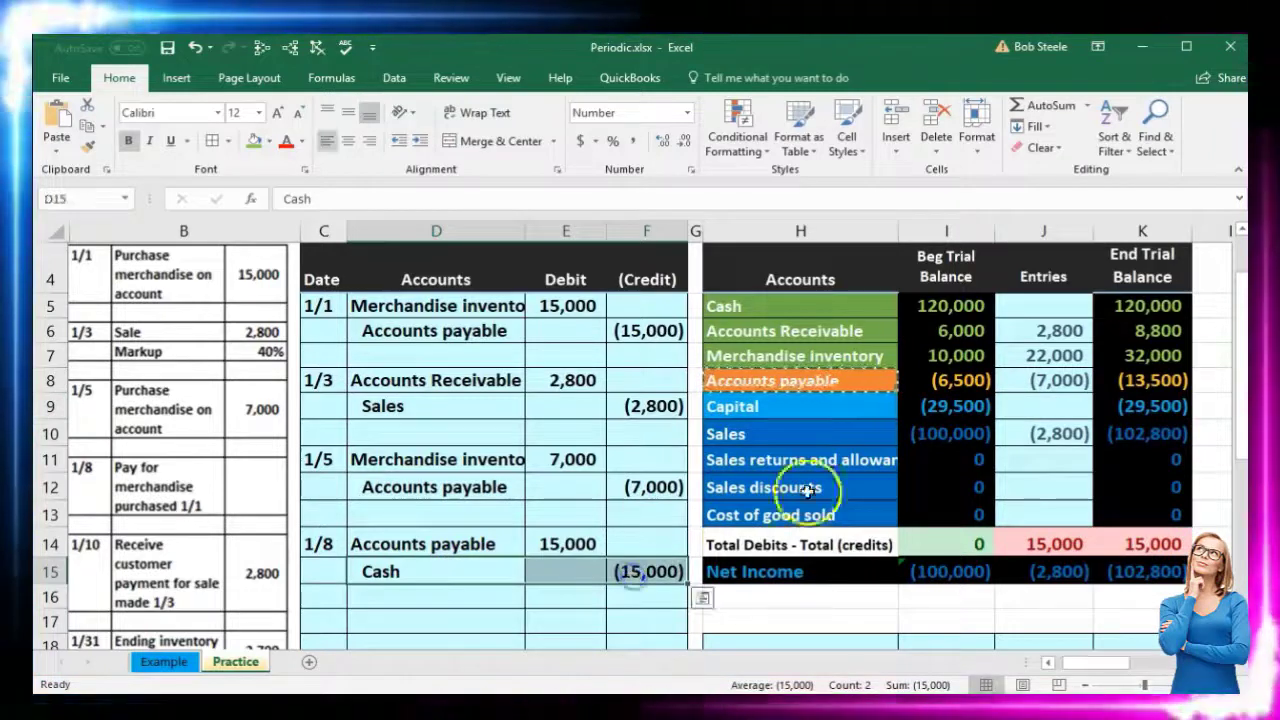
click(1031, 307)
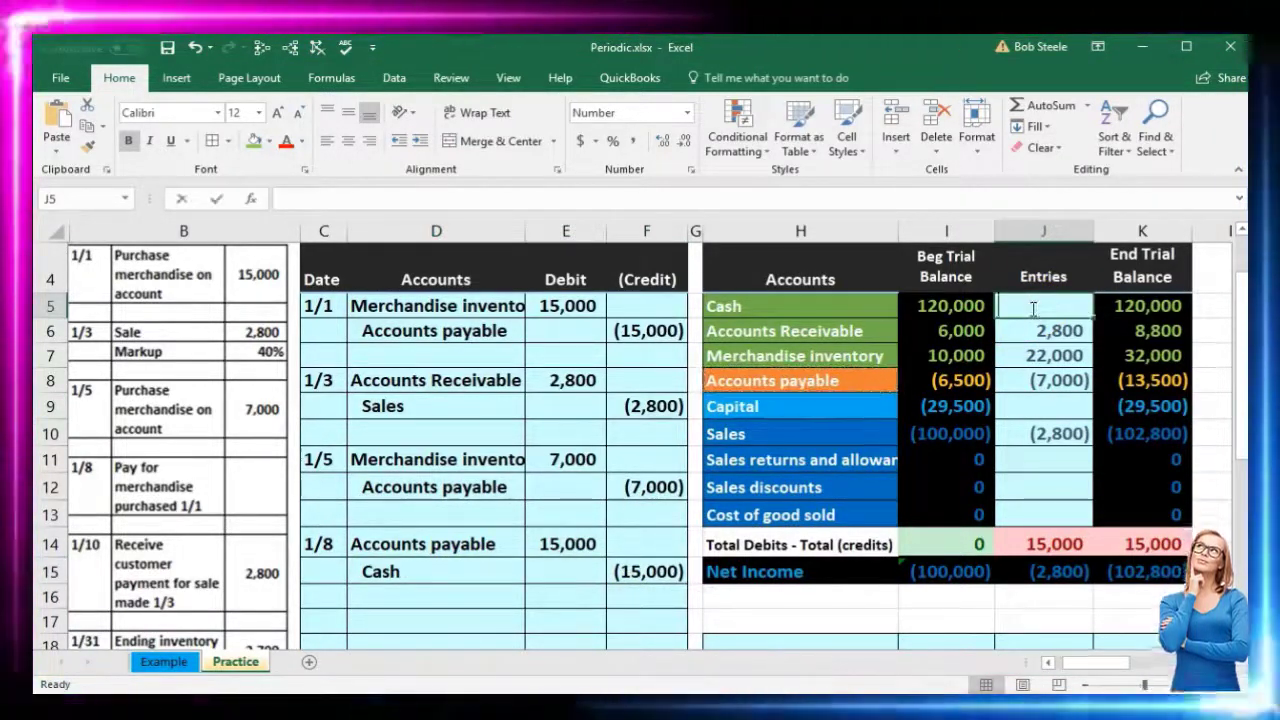
text(=)
click(655, 571)
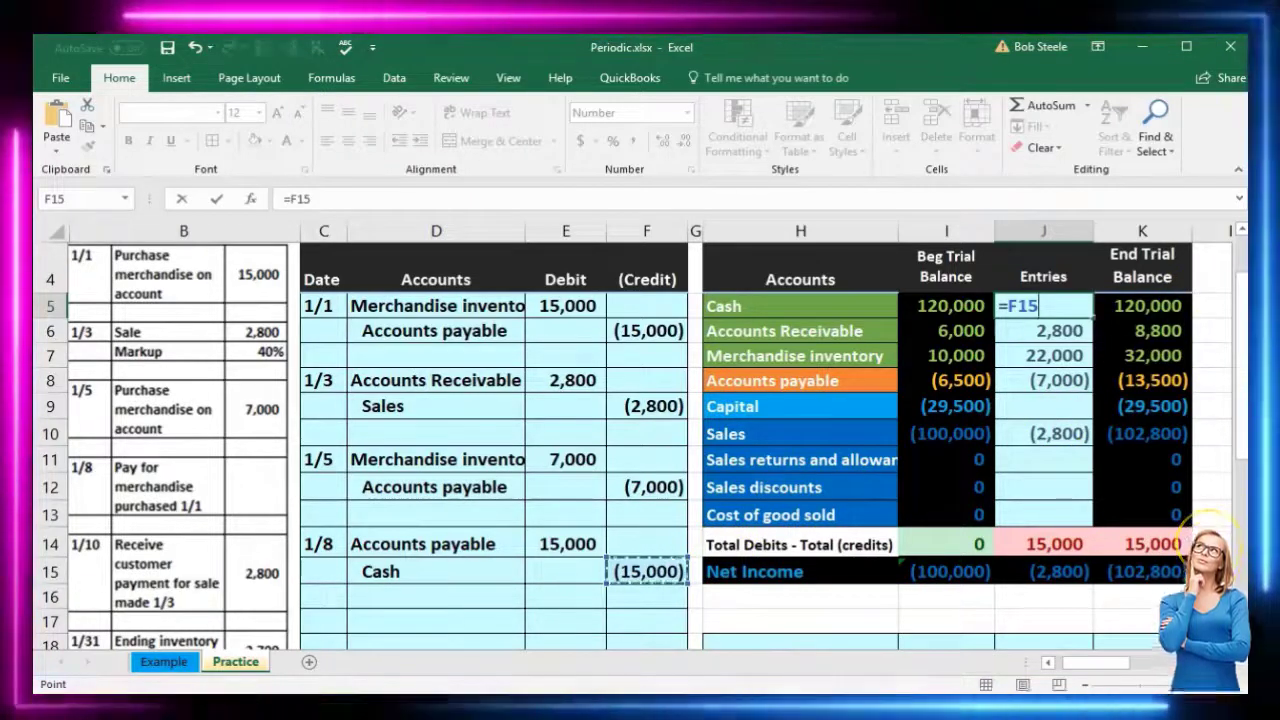
key(Return)
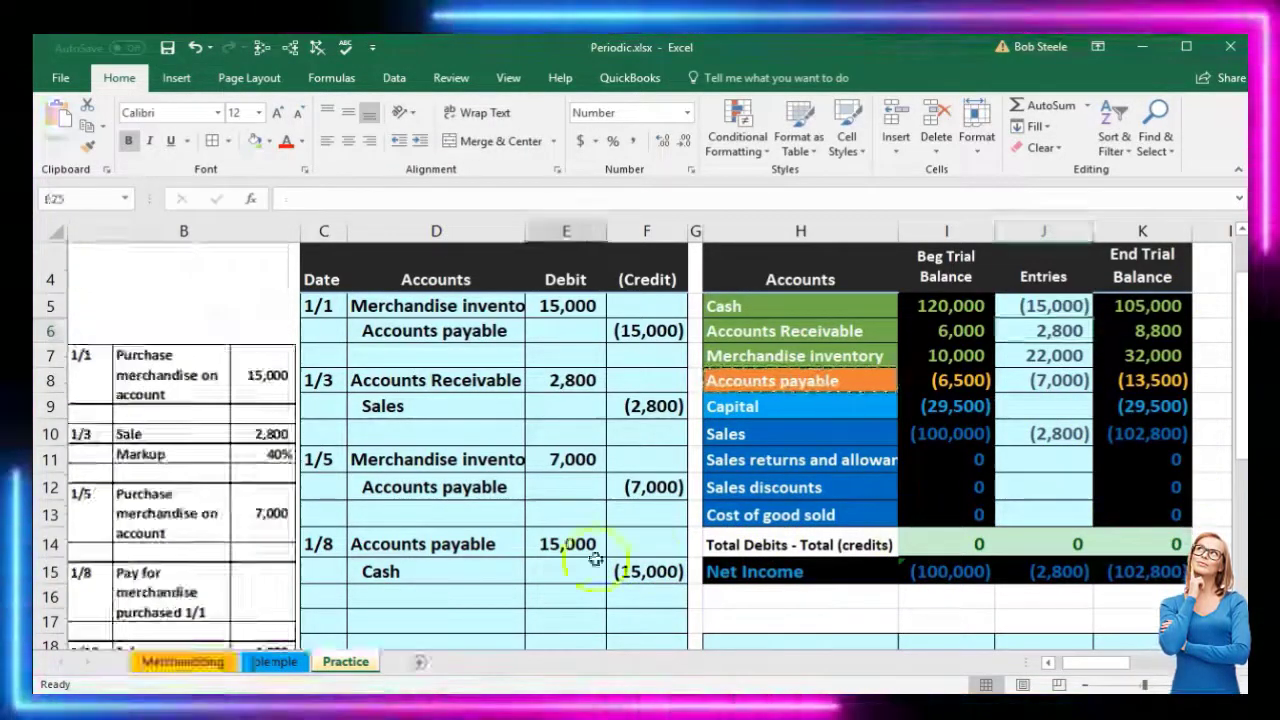
scroll(409, 555, down, 1)
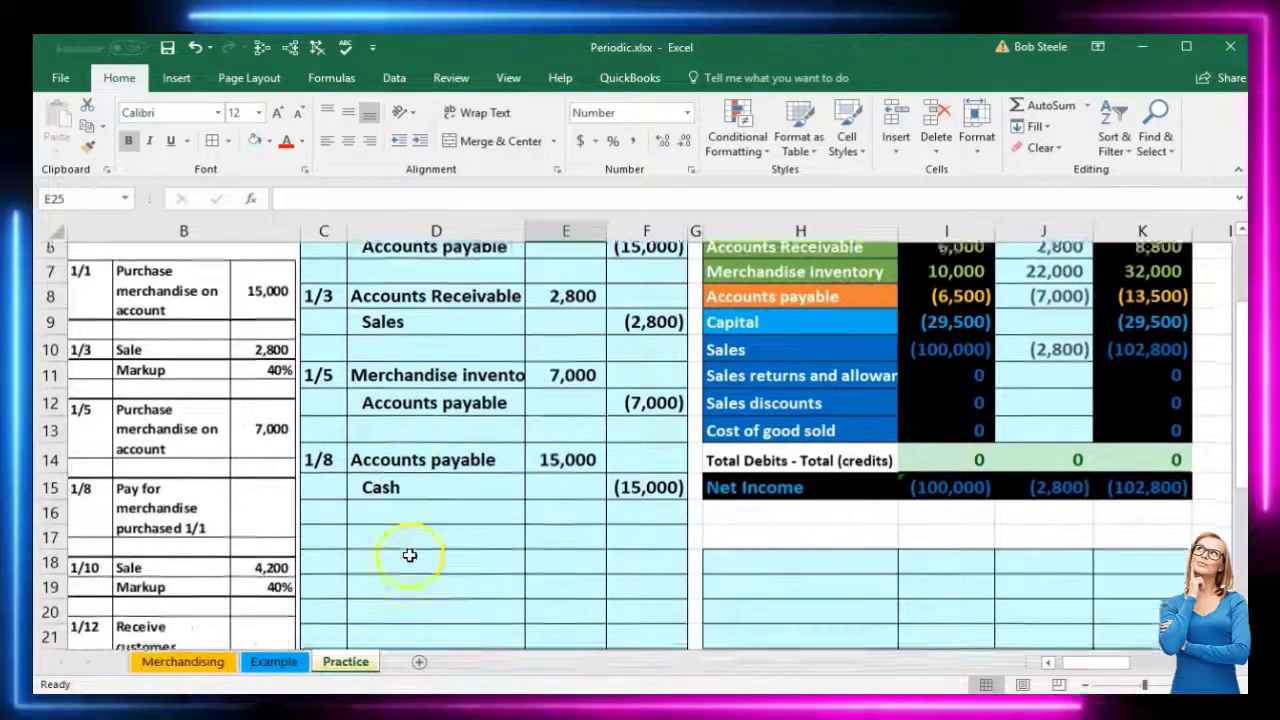
- Enter the date 1/10 in journal cell C17 for the sale entry
click(334, 522)
text(1/1)
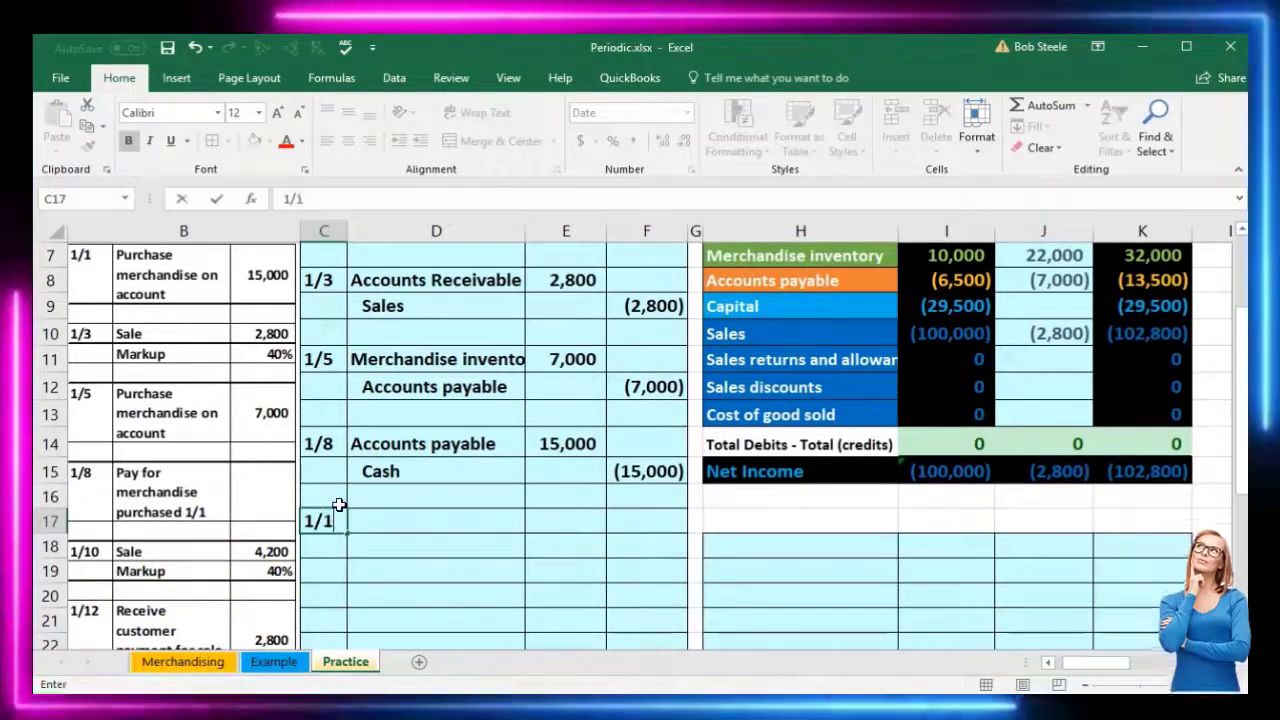
text(0)
key(Return)
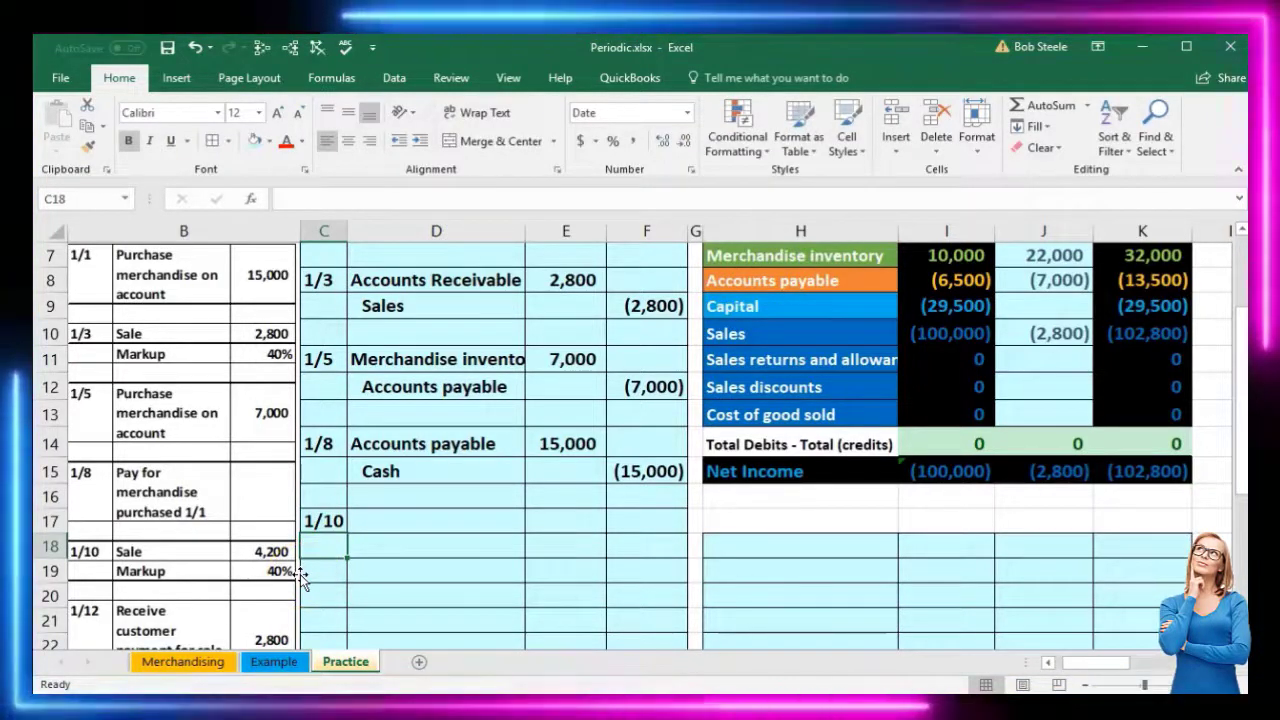
- Copy the Accounts Receivable name from the trial balance and paste it as values into journal cell D17
click(572, 546)
scroll(572, 543, up, 1)
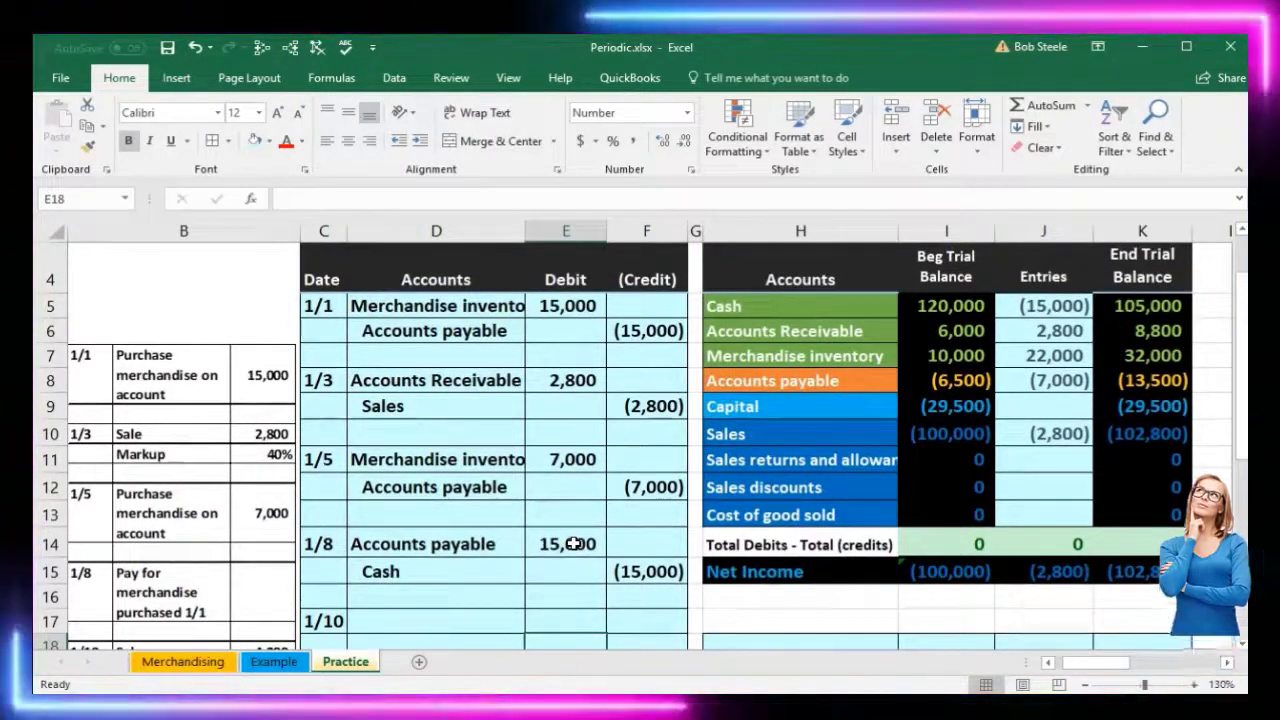
click(764, 314)
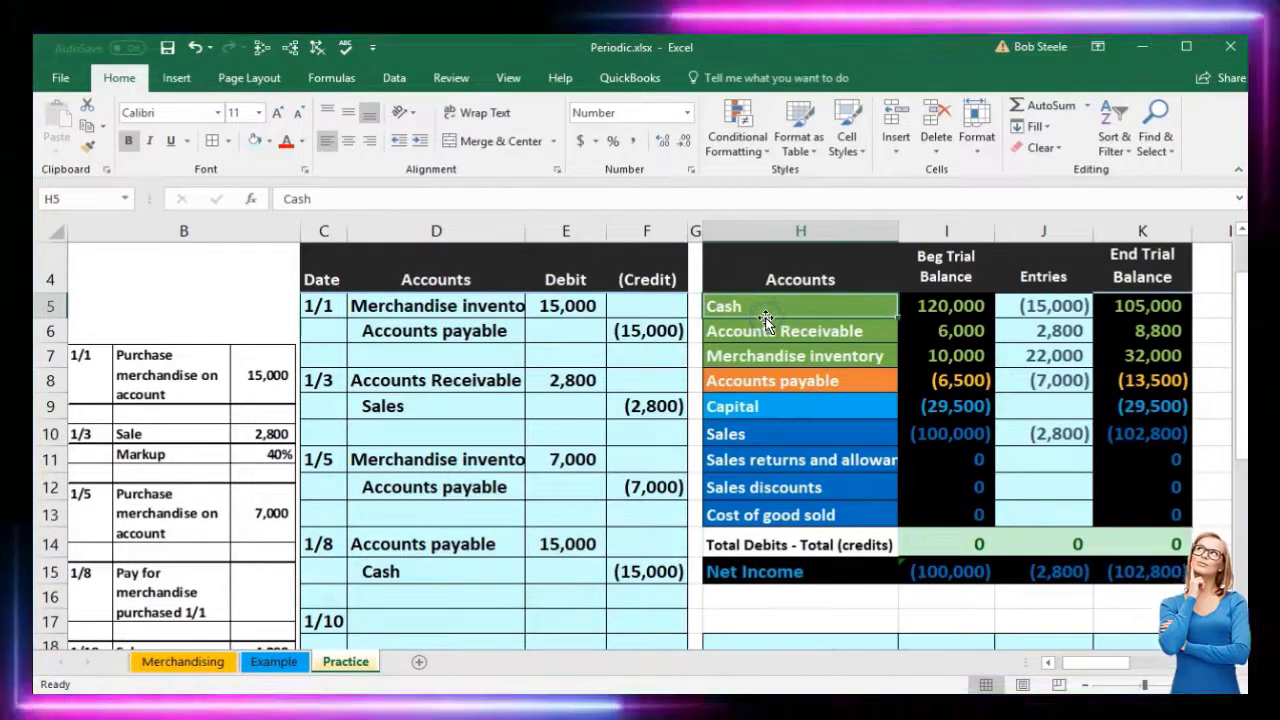
click(826, 332)
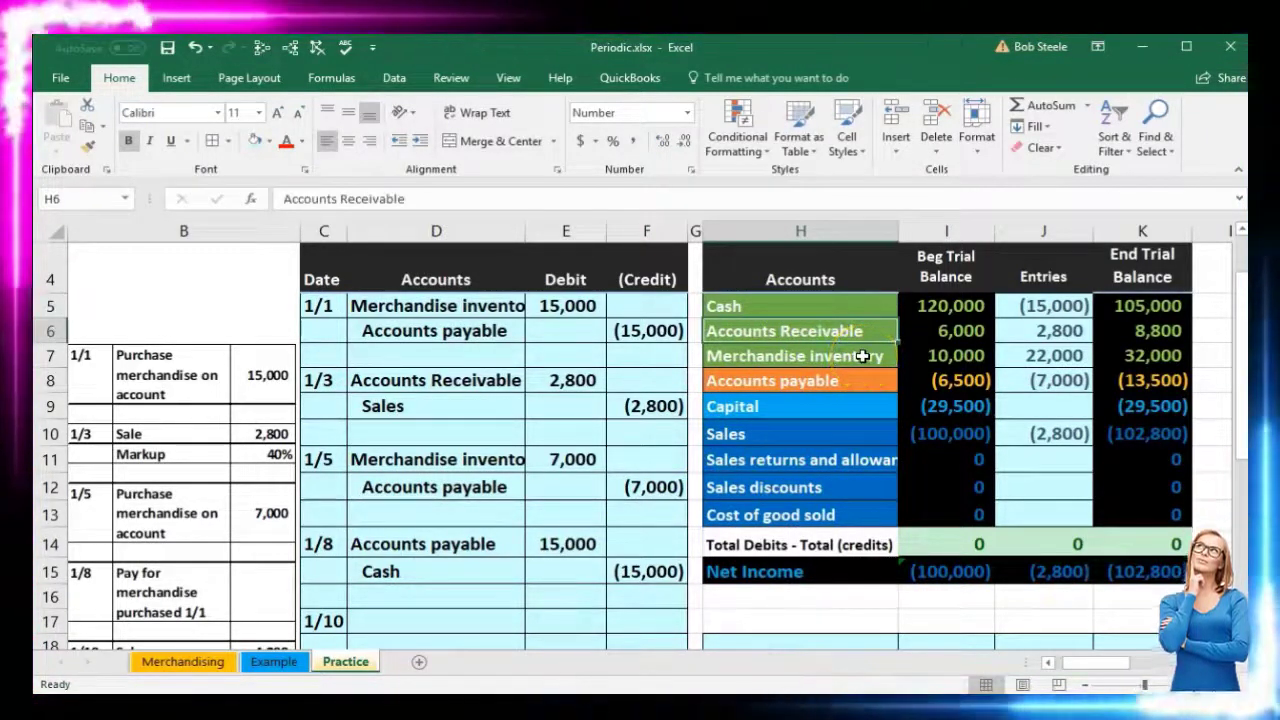
click(1101, 326)
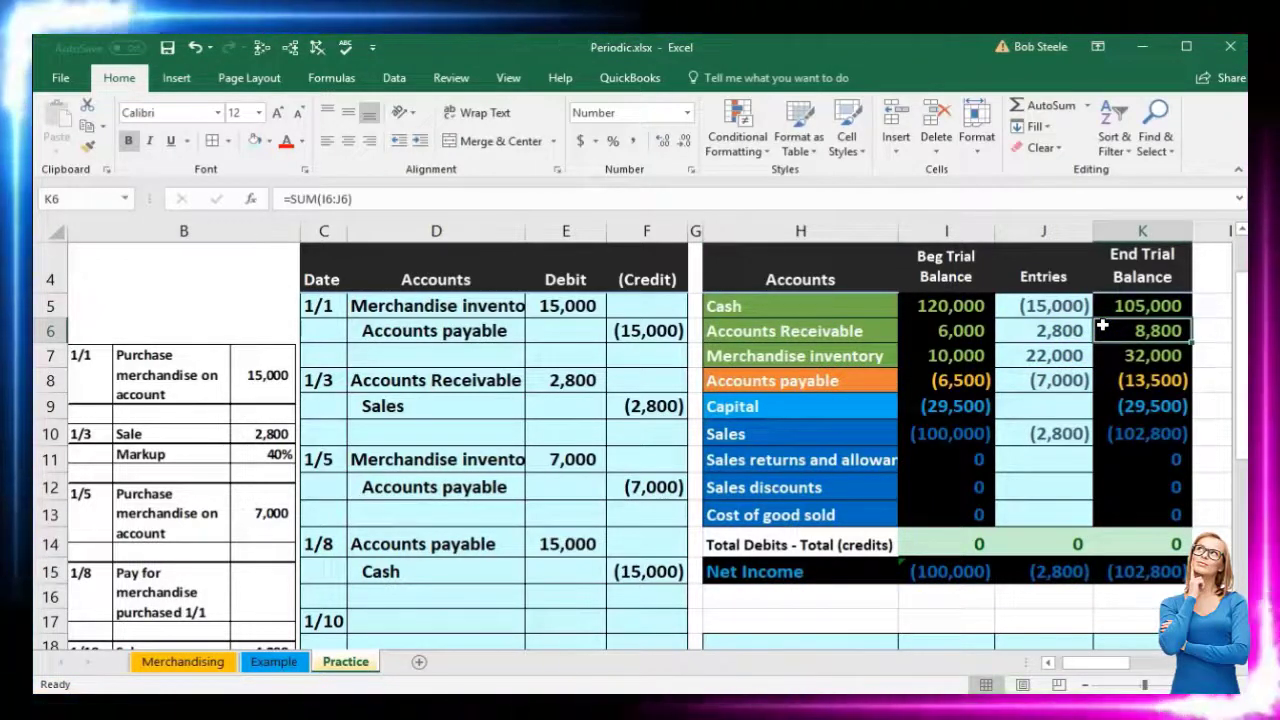
click(840, 331)
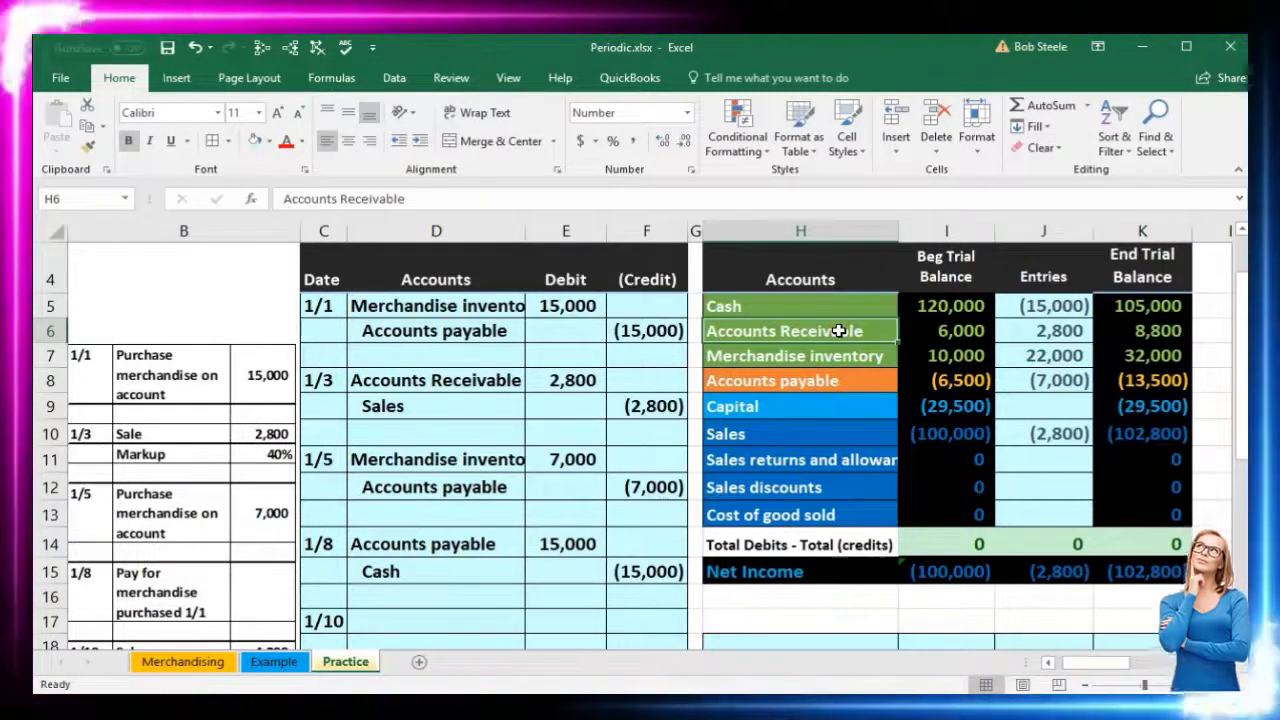
right_click(839, 331)
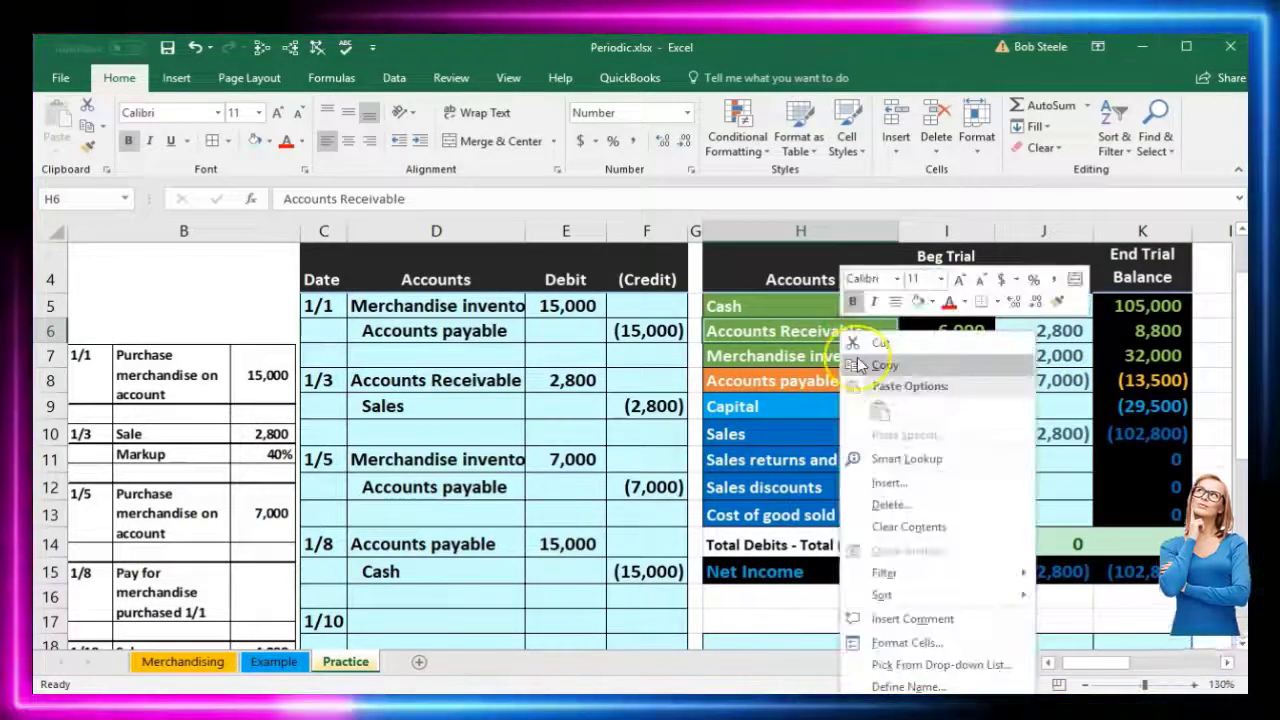
click(858, 365)
scroll(586, 491, down, 1)
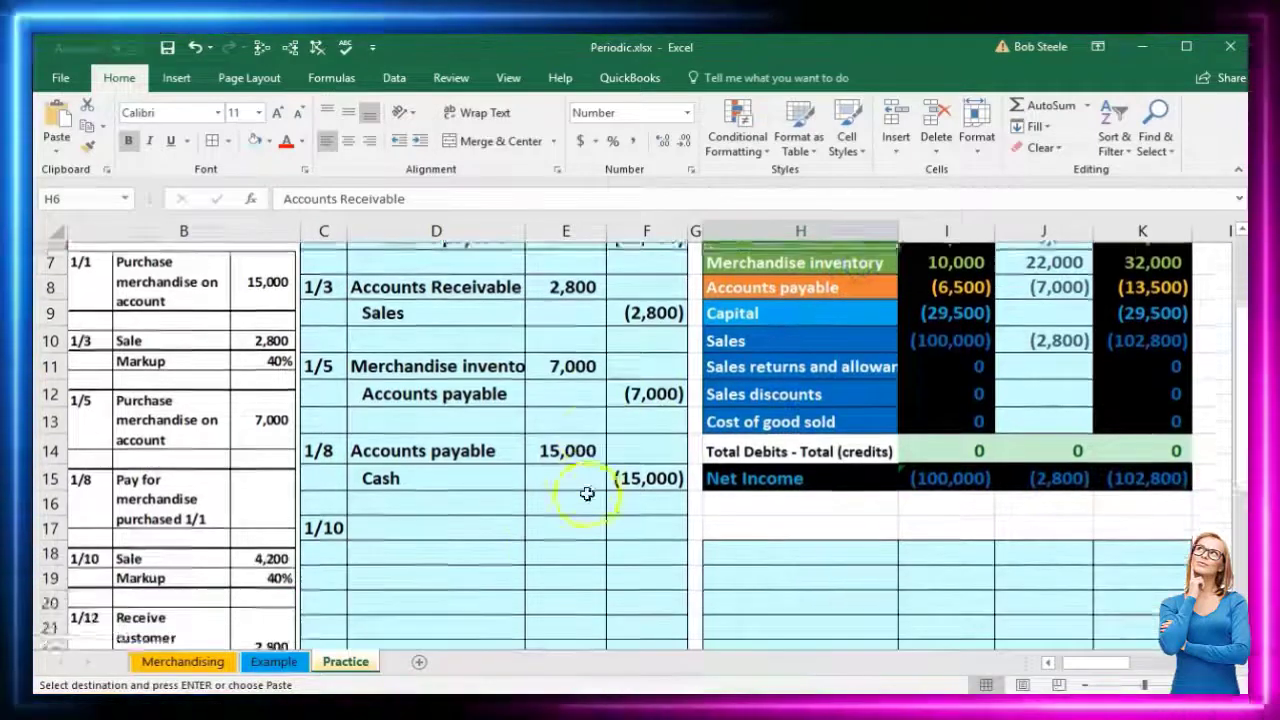
click(420, 513)
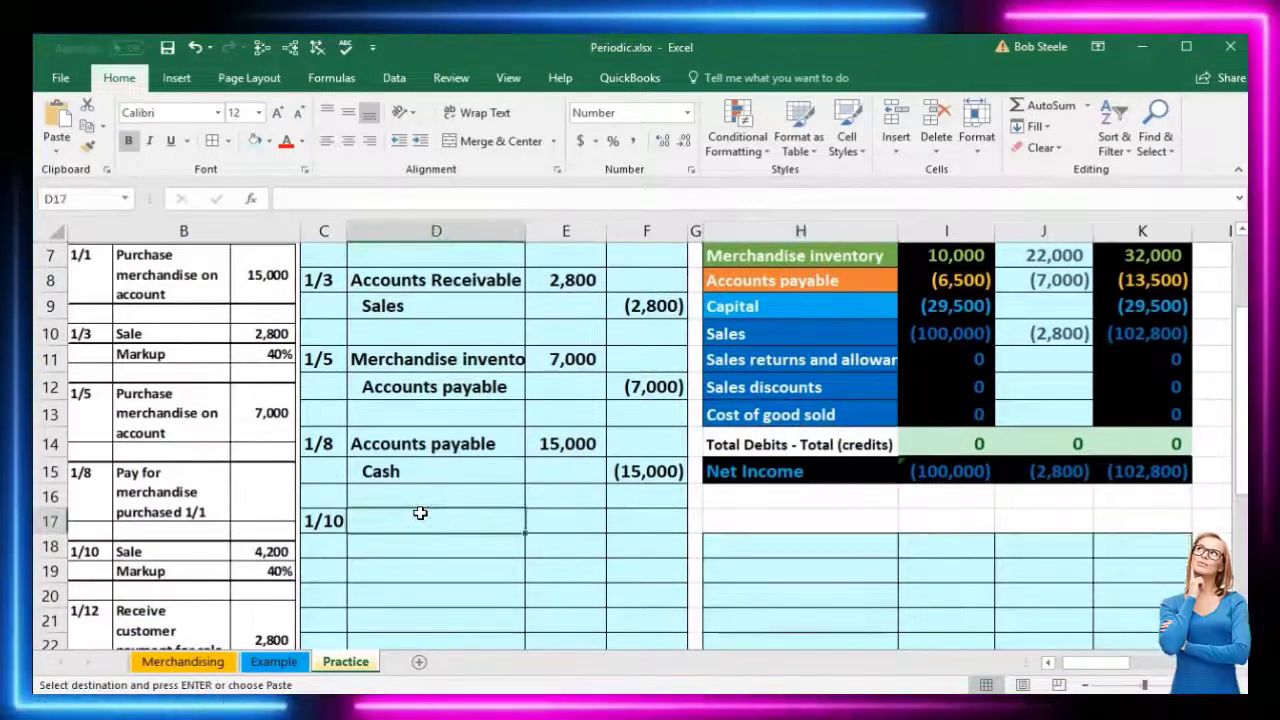
right_click(420, 513)
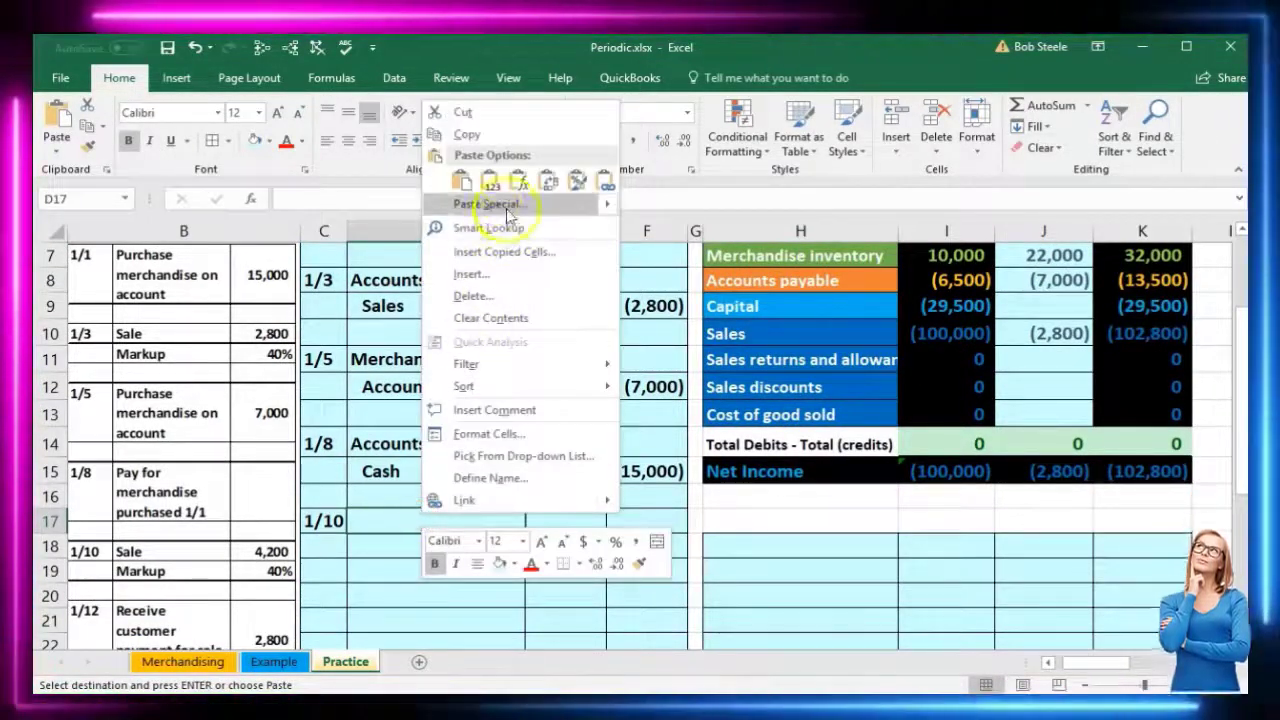
click(487, 193)
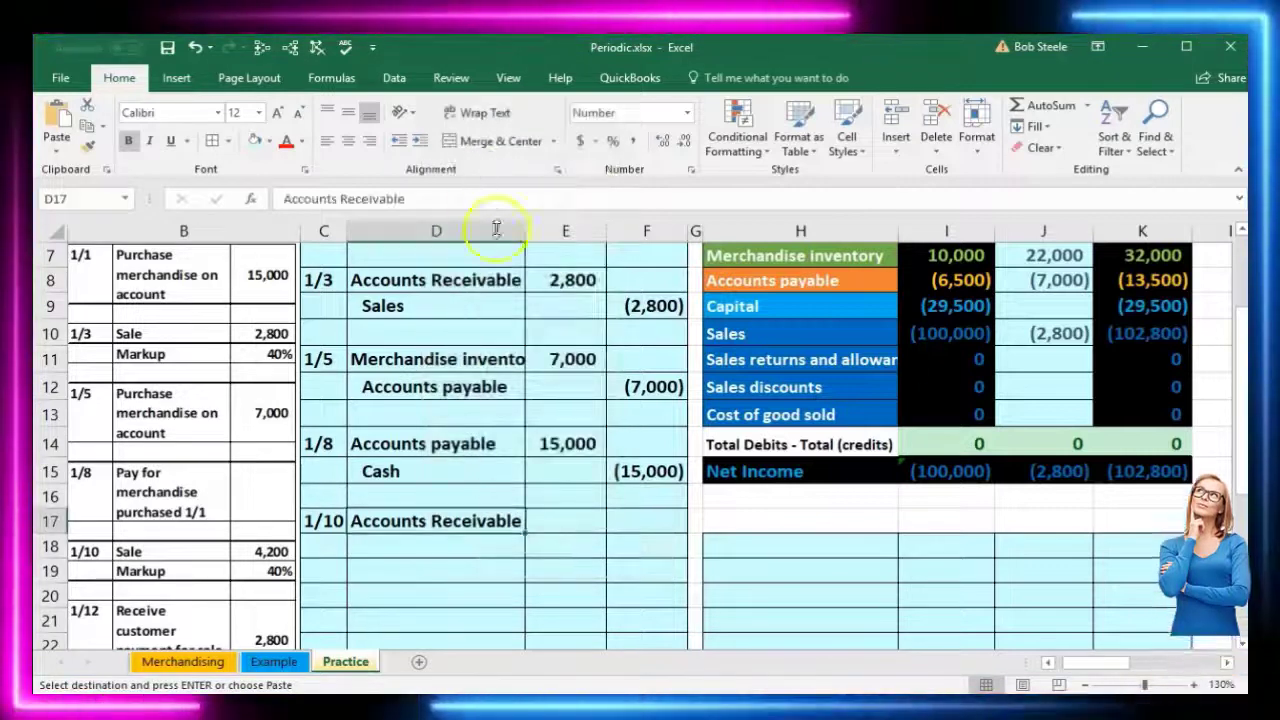
- Enter 4200 as the 1/10 Accounts Receivable debit in E17 and record the matching credit in F18 with the formula -E17
click(574, 515)
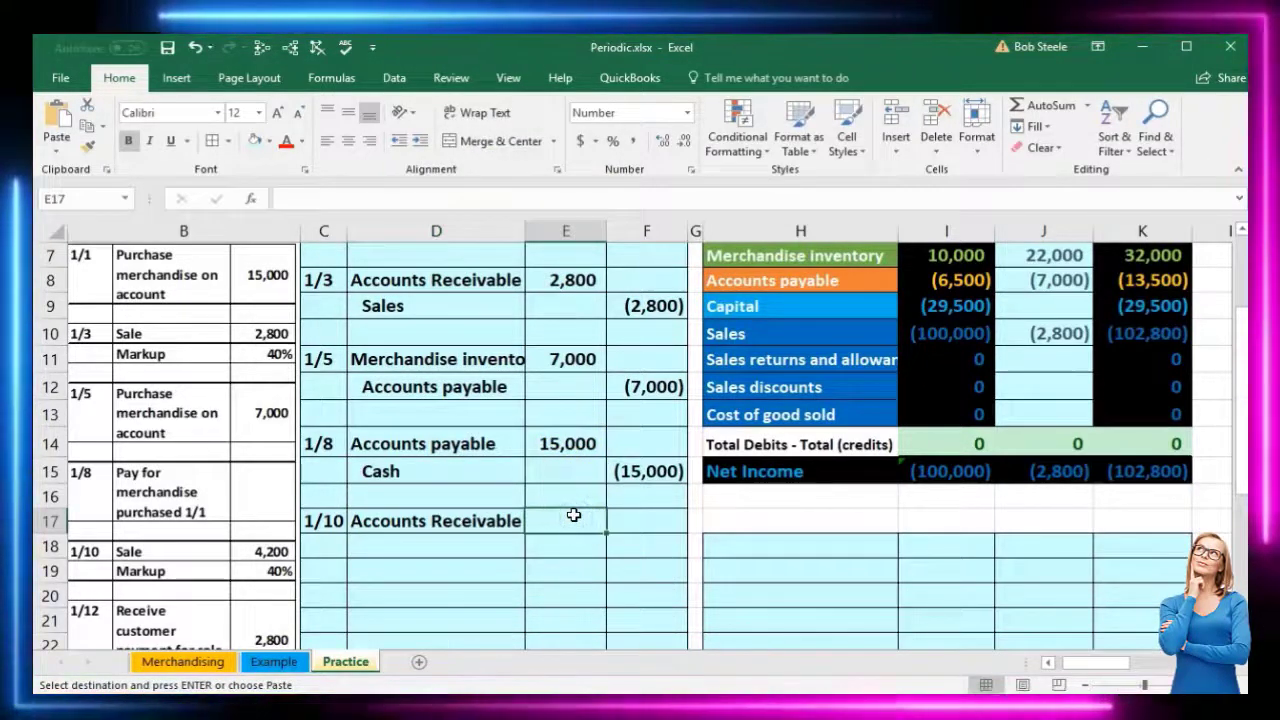
text(4,2)
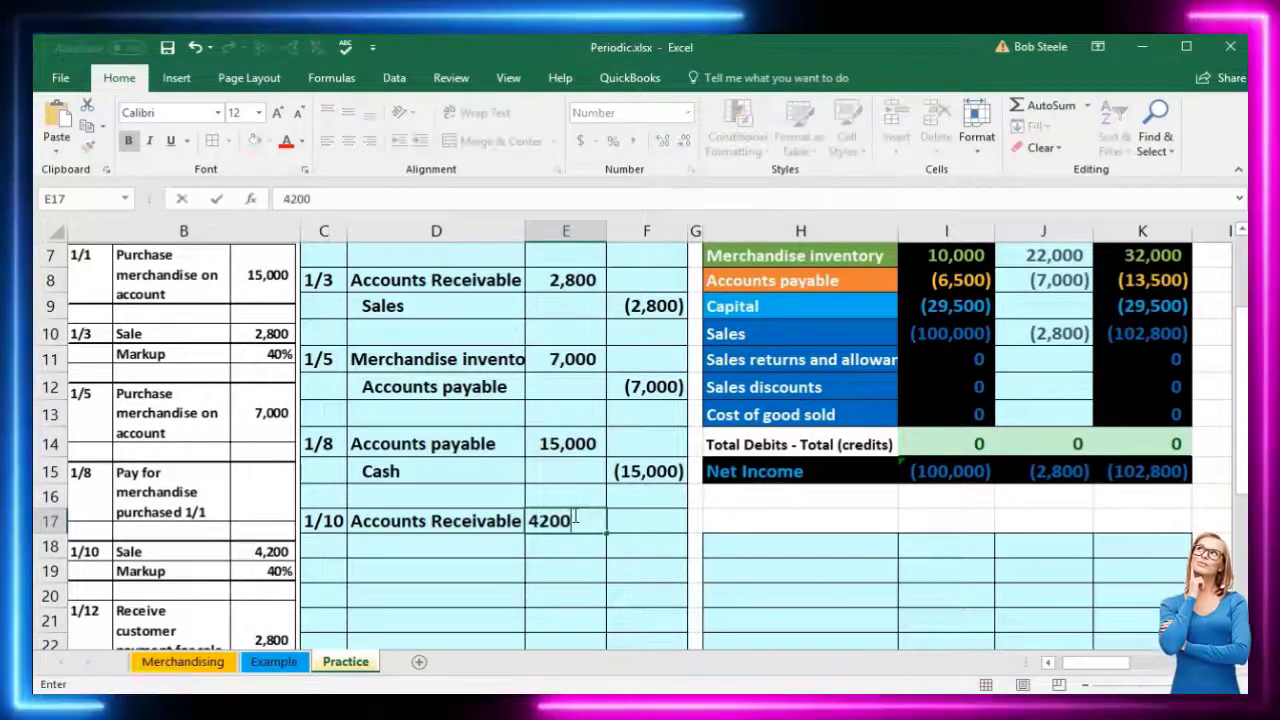
text(00)
key(Return)
key(Right)
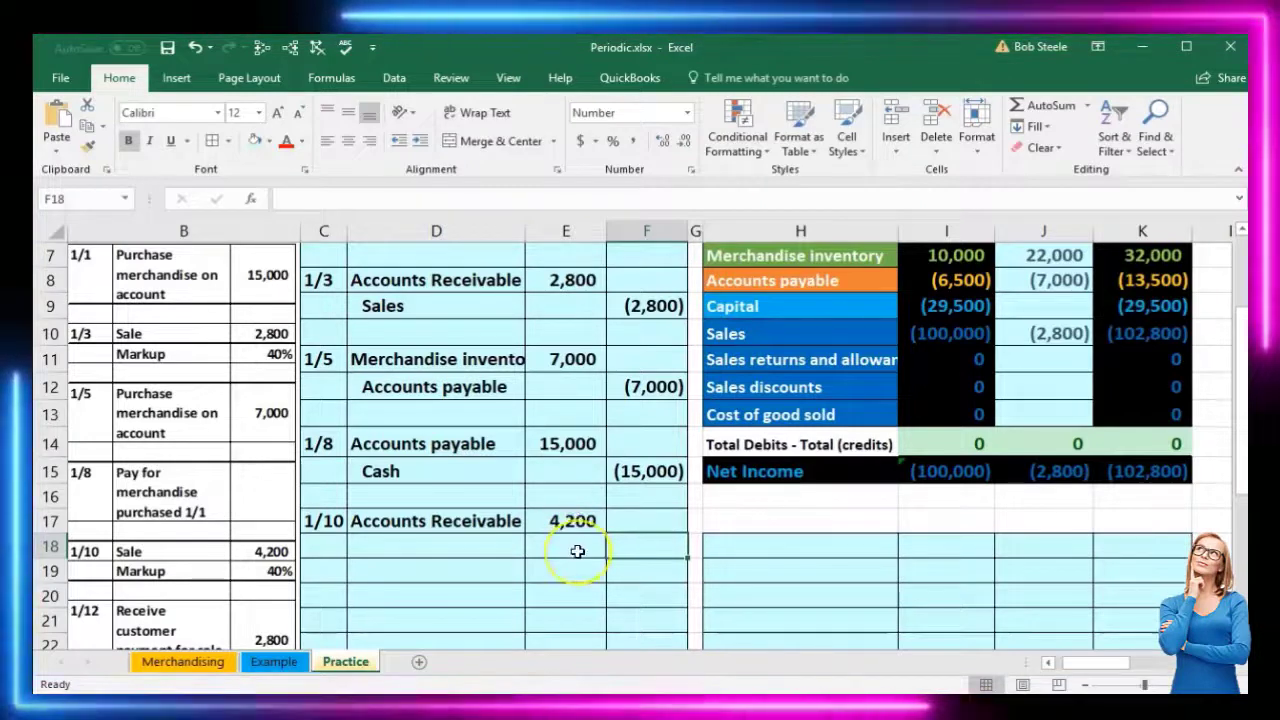
text(-)
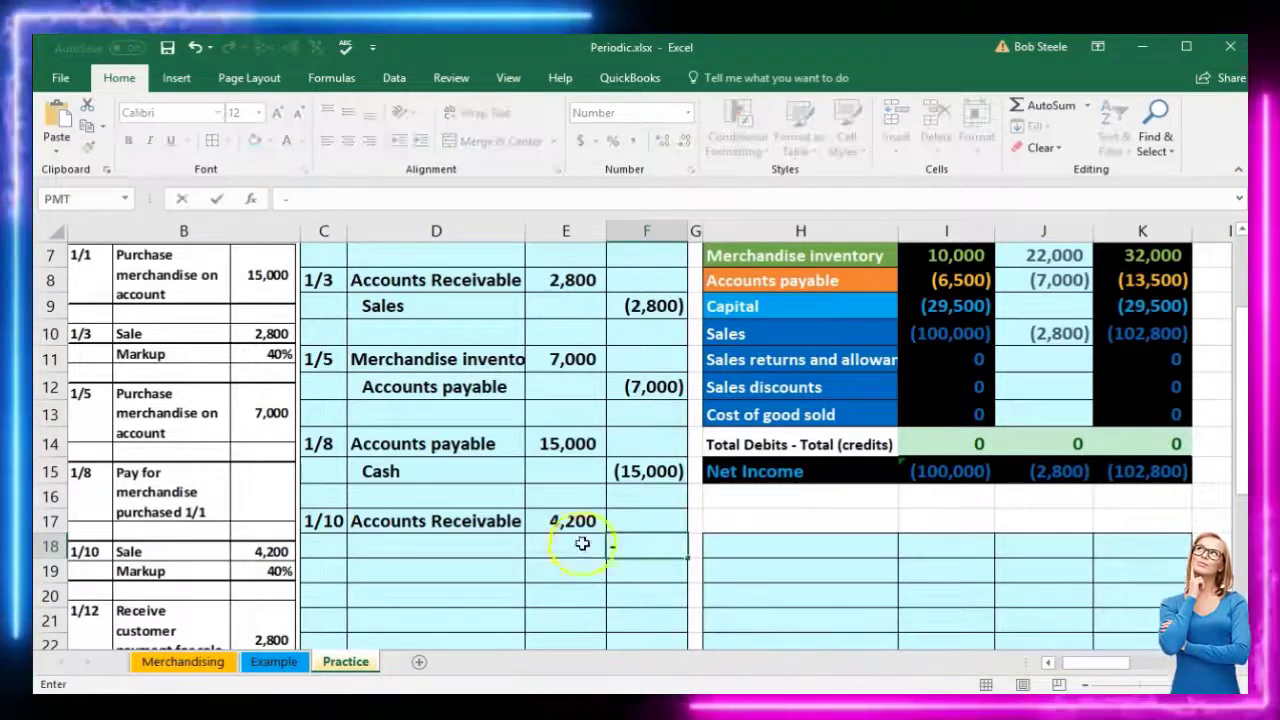
click(571, 521)
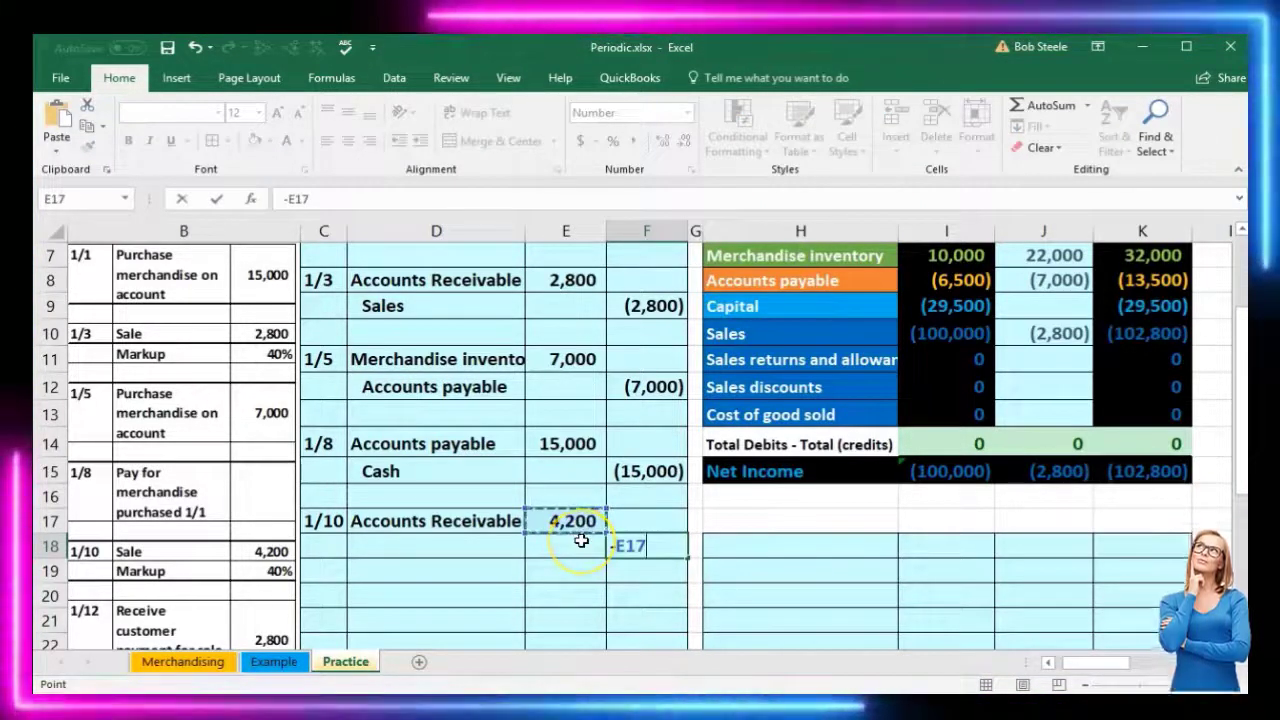
key(Return)
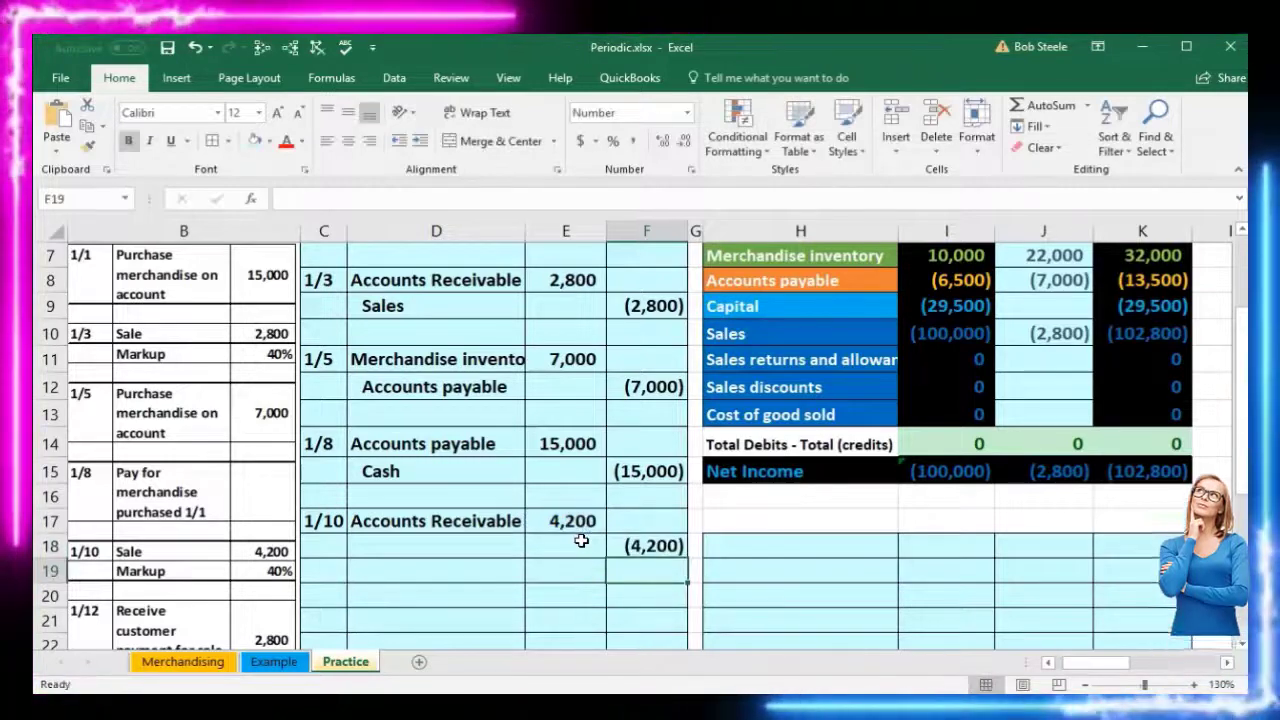
- Copy the Sales name from the trial balance, paste it as values into journal cell D18, and indent it
click(500, 539)
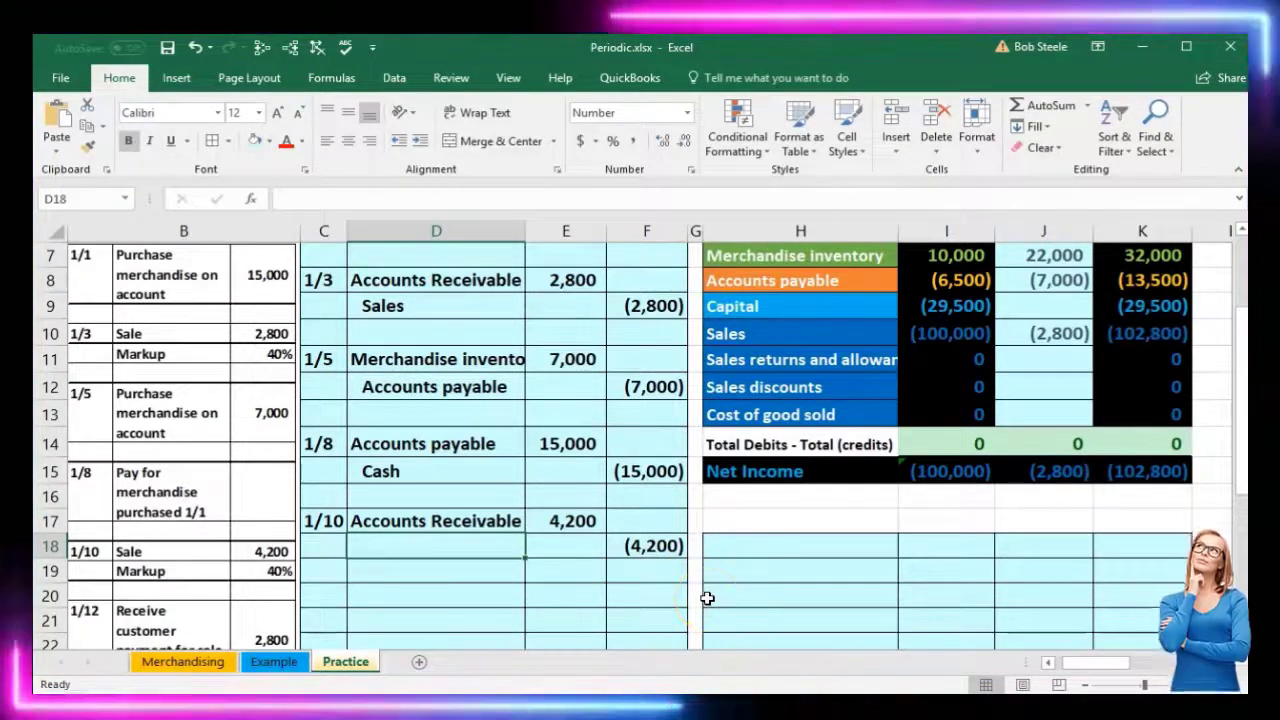
scroll(707, 598, up, 1)
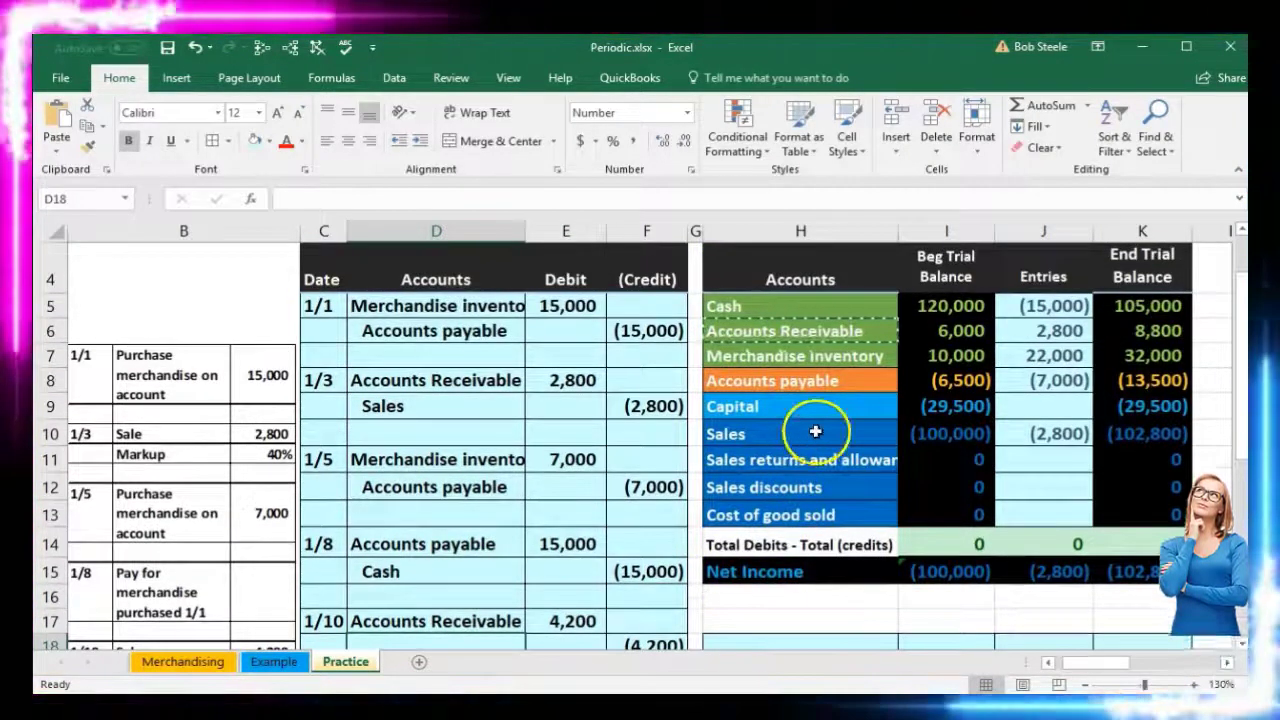
drag(815, 431, 908, 434)
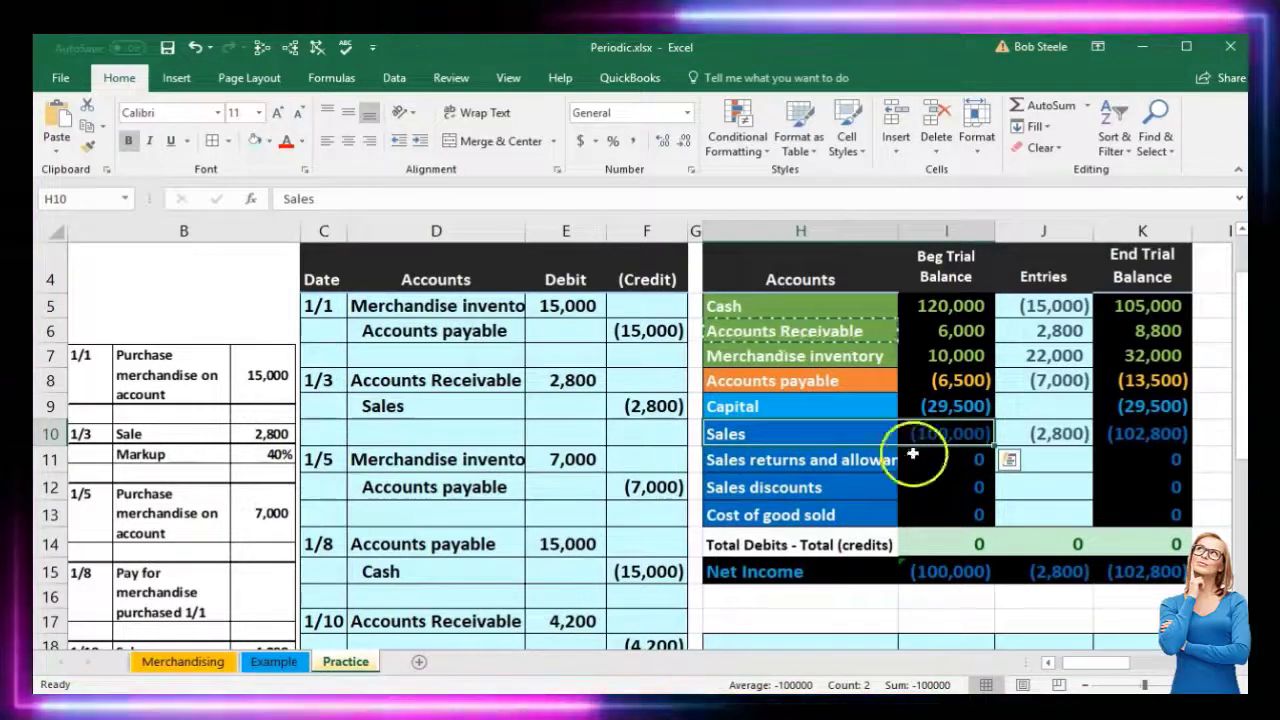
click(914, 434)
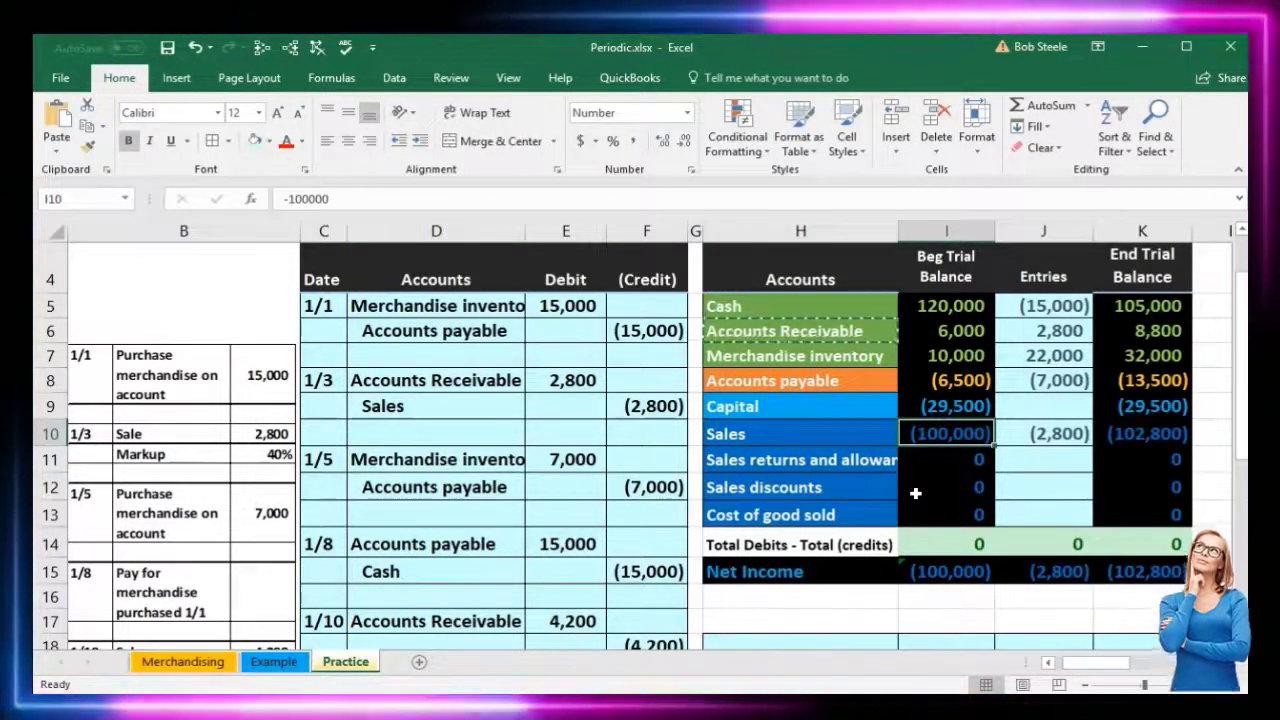
scroll(915, 493, down, 1)
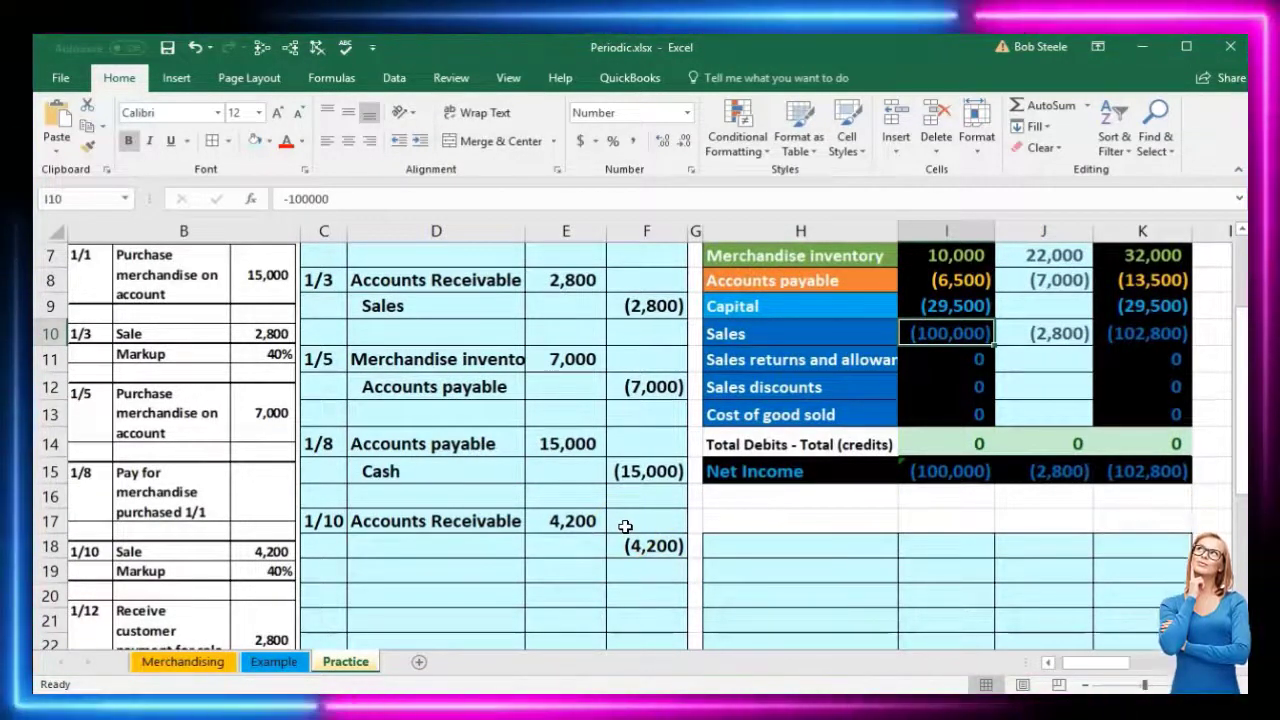
scroll(625, 526, up, 1)
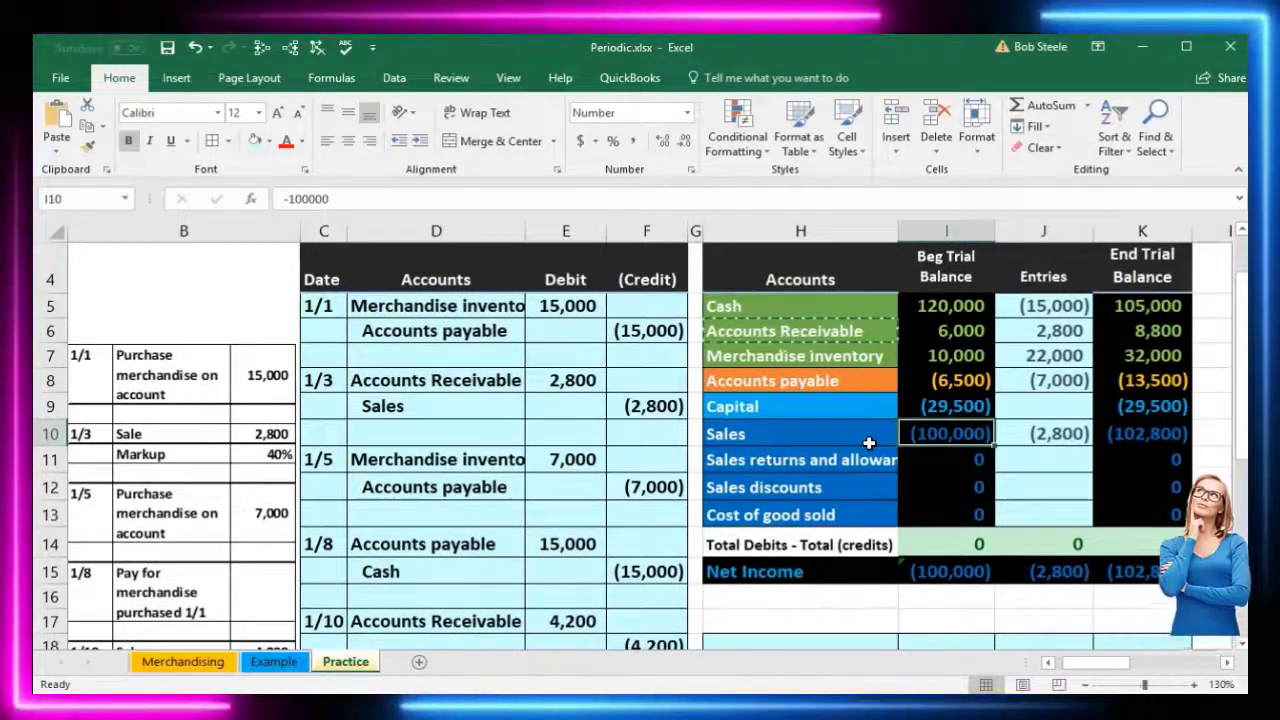
click(843, 433)
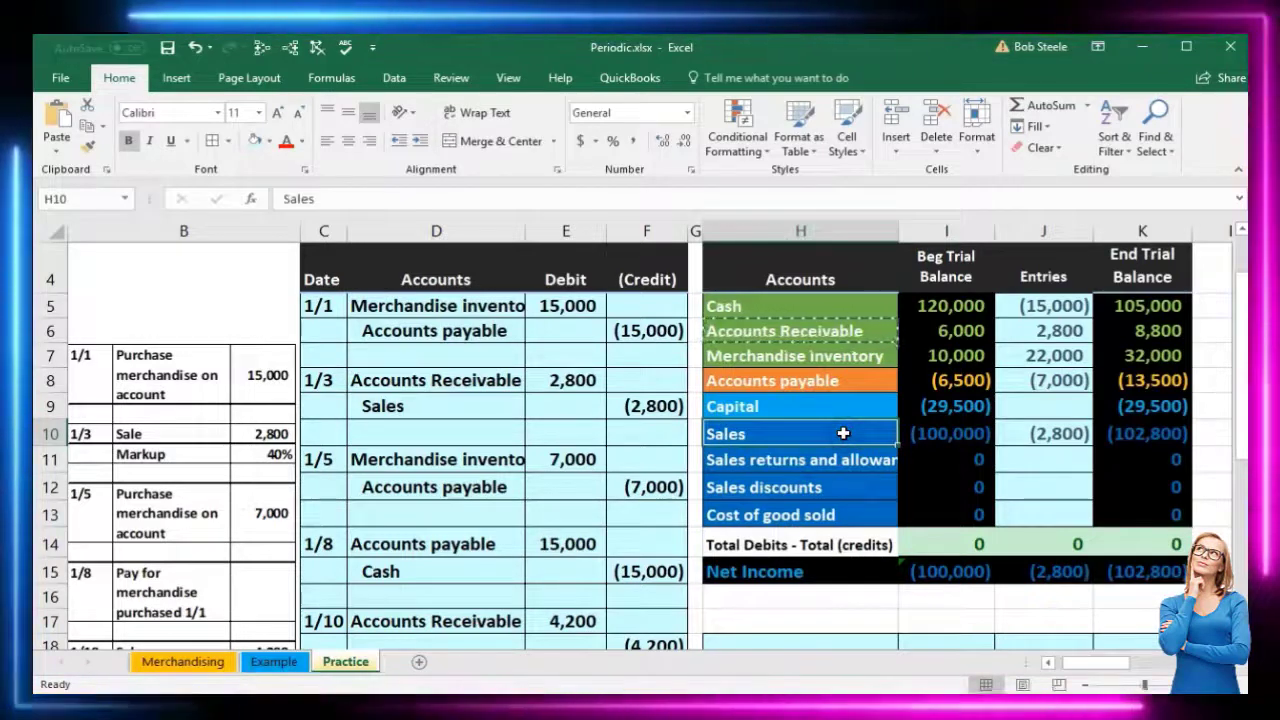
right_click(843, 433)
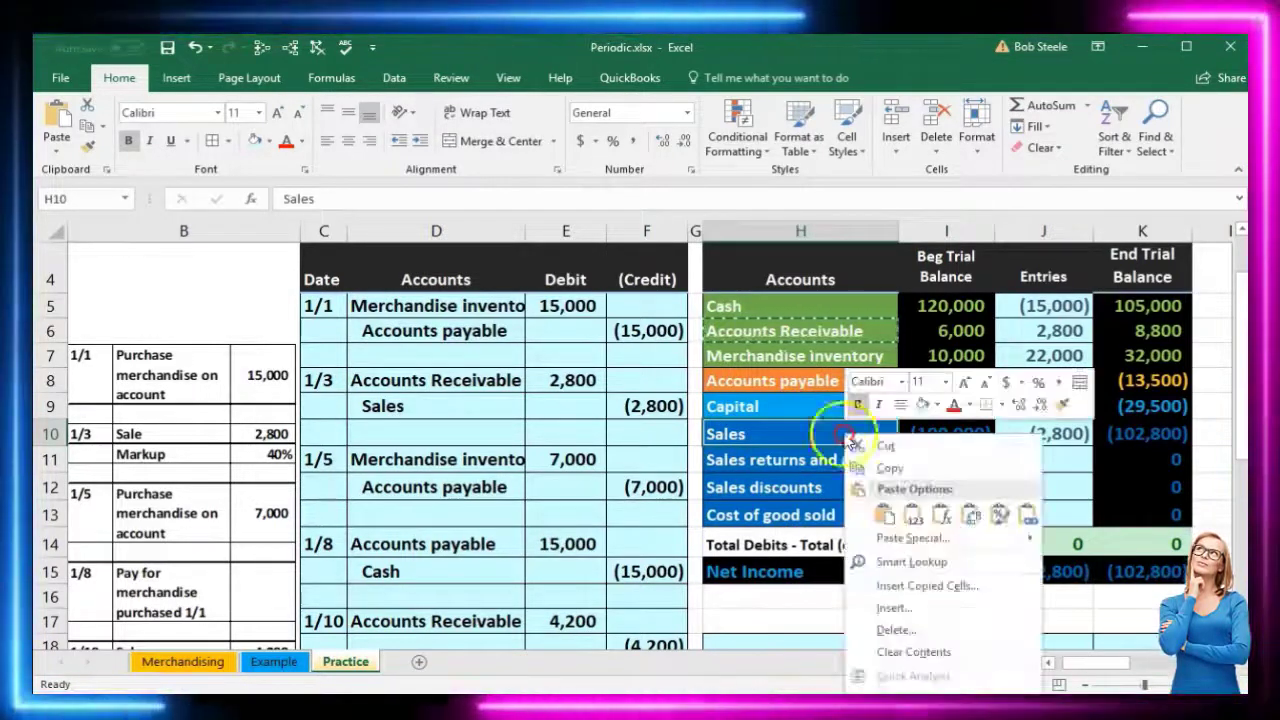
click(862, 467)
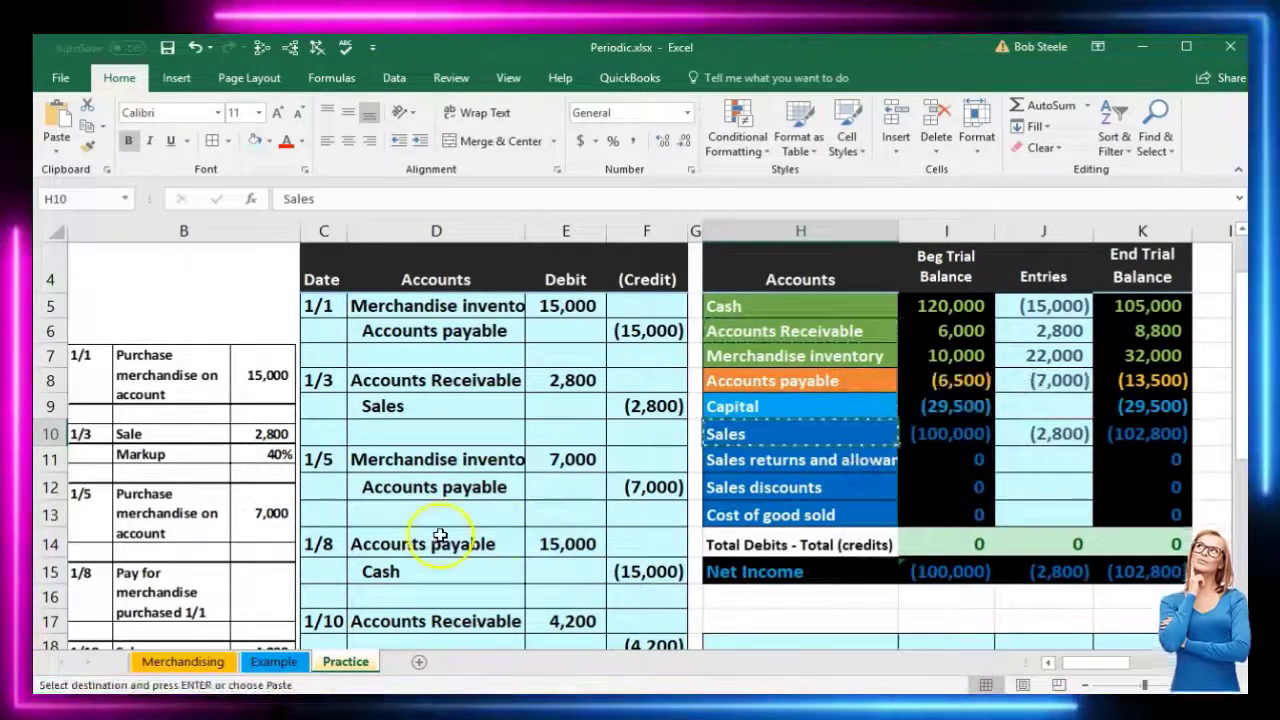
scroll(440, 535, down, 1)
click(423, 543)
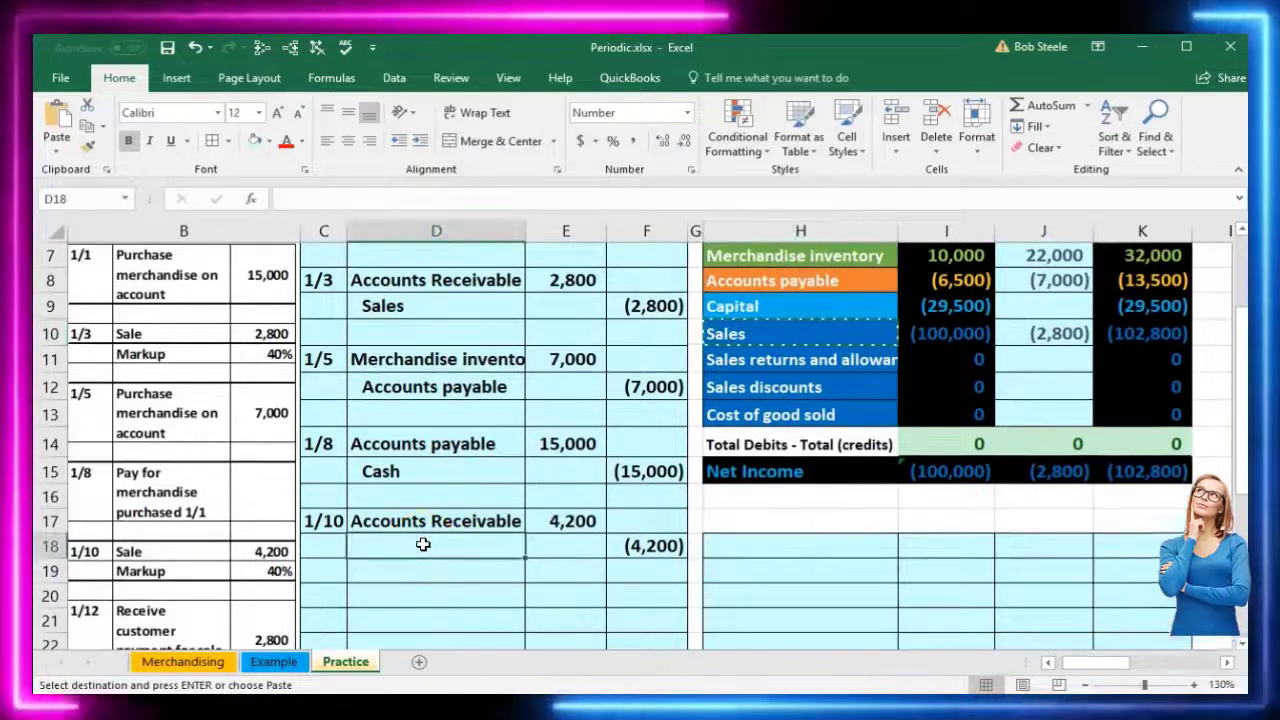
right_click(423, 544)
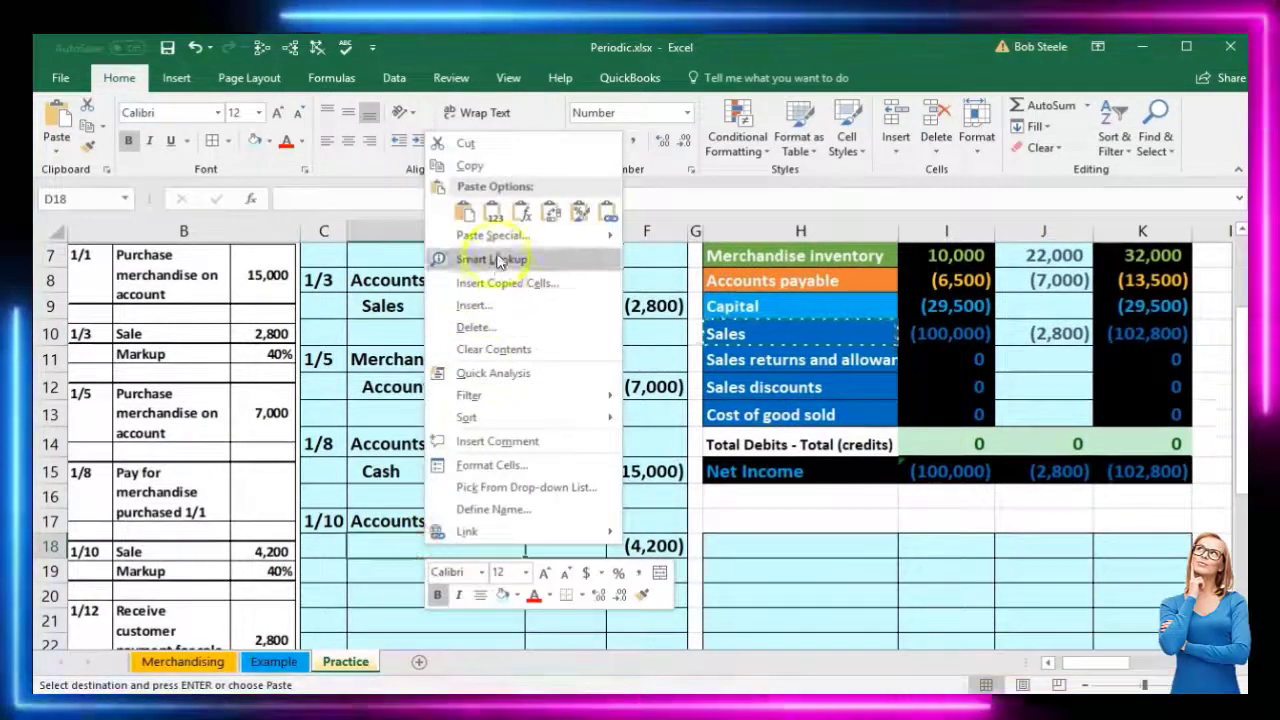
click(496, 217)
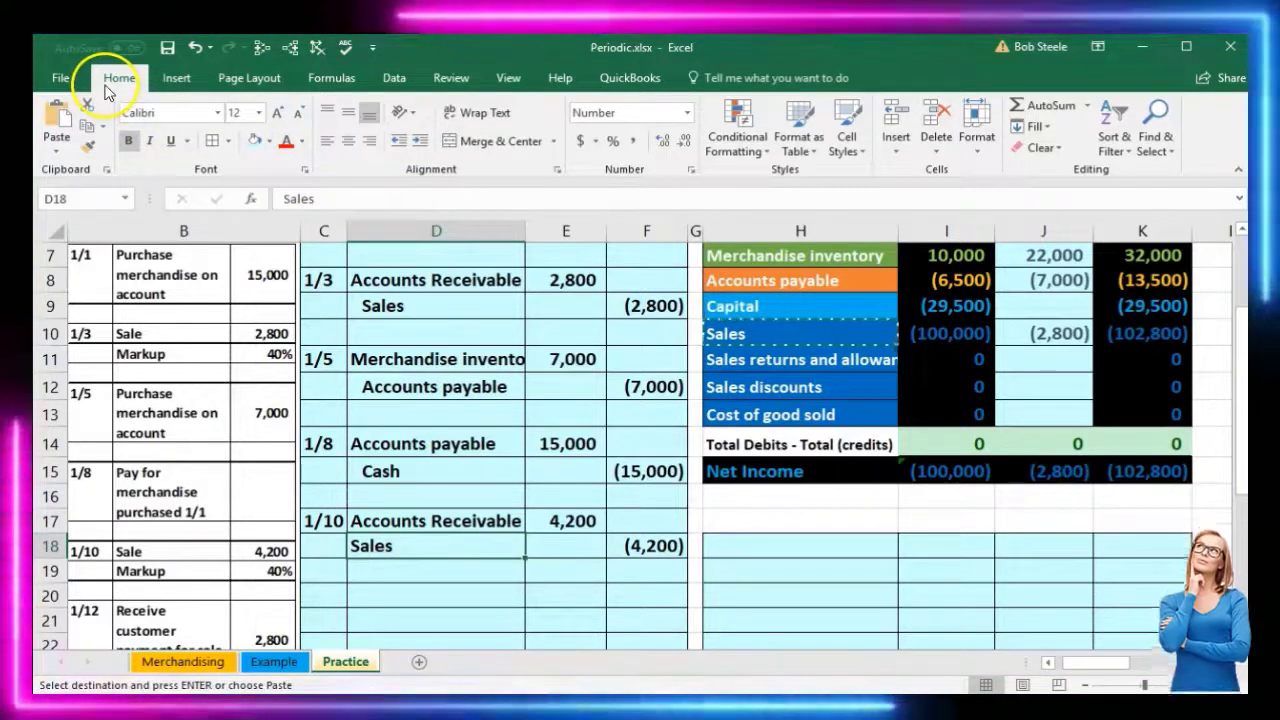
click(424, 143)
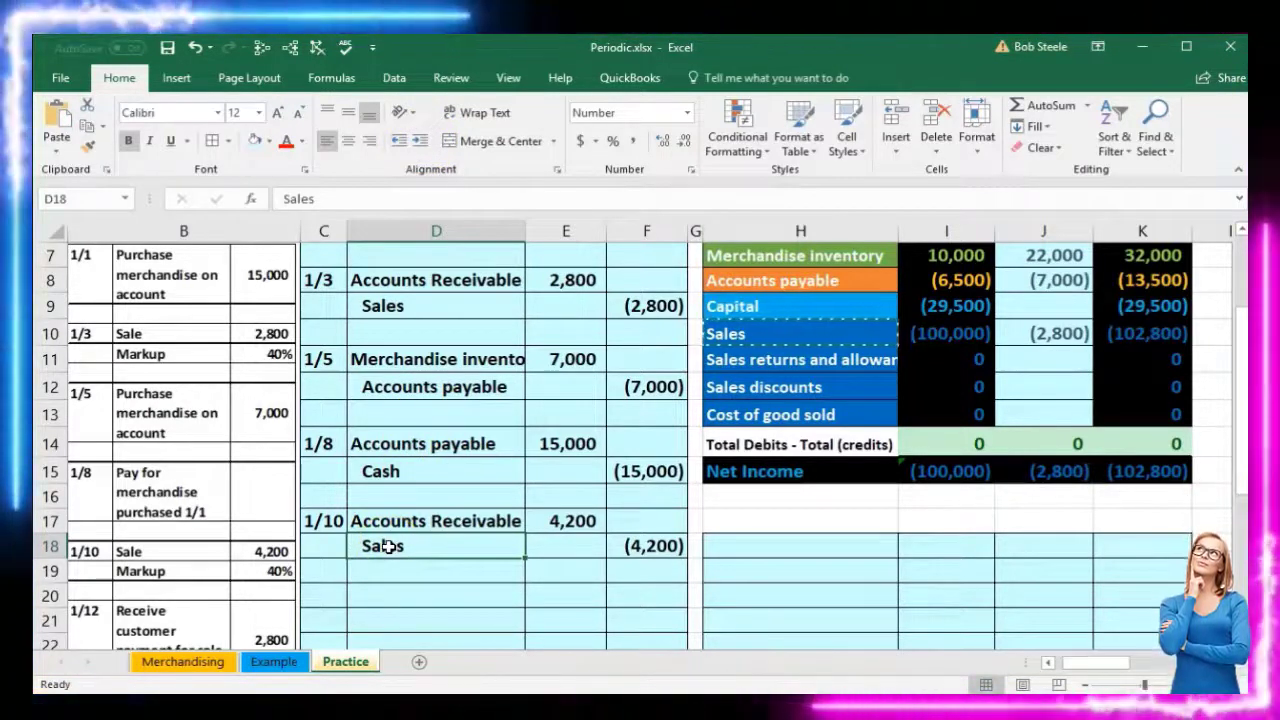
- Post the 1/10 Accounts Receivable debit to the trial balance by extending the J6 Entries formula to =E8+E17
drag(430, 520, 540, 524)
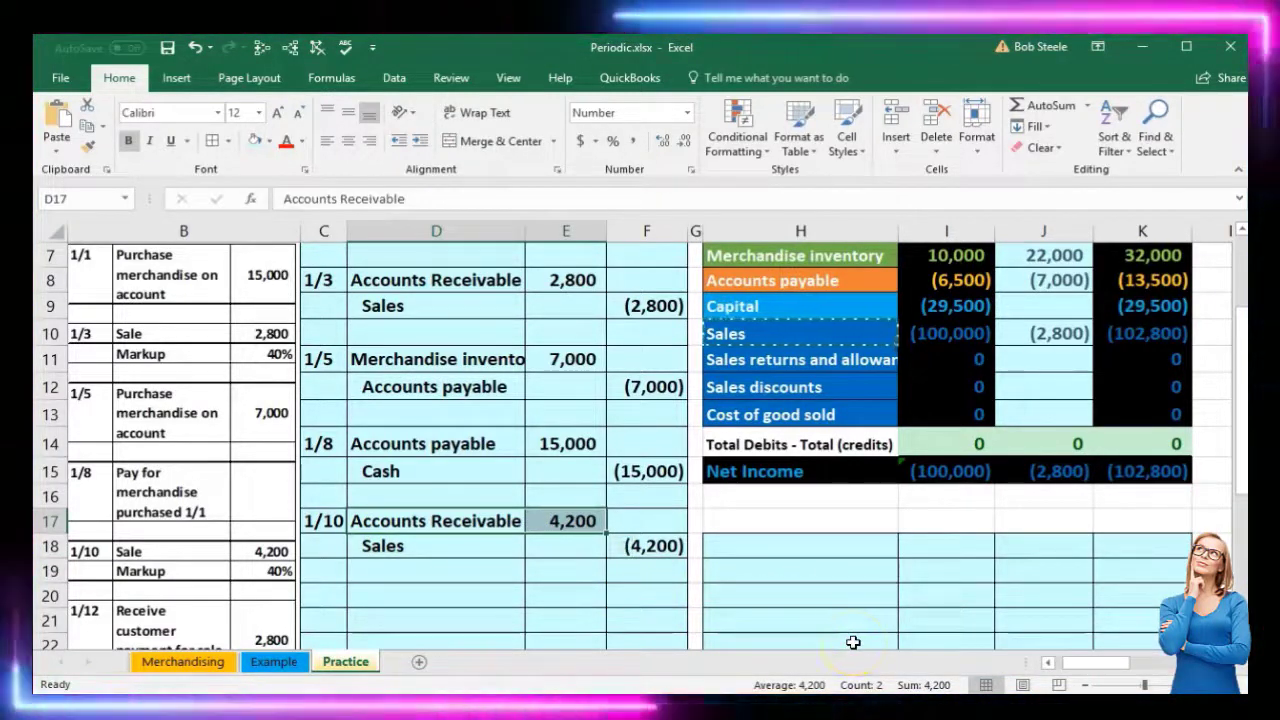
click(1240, 231)
click(1240, 231)
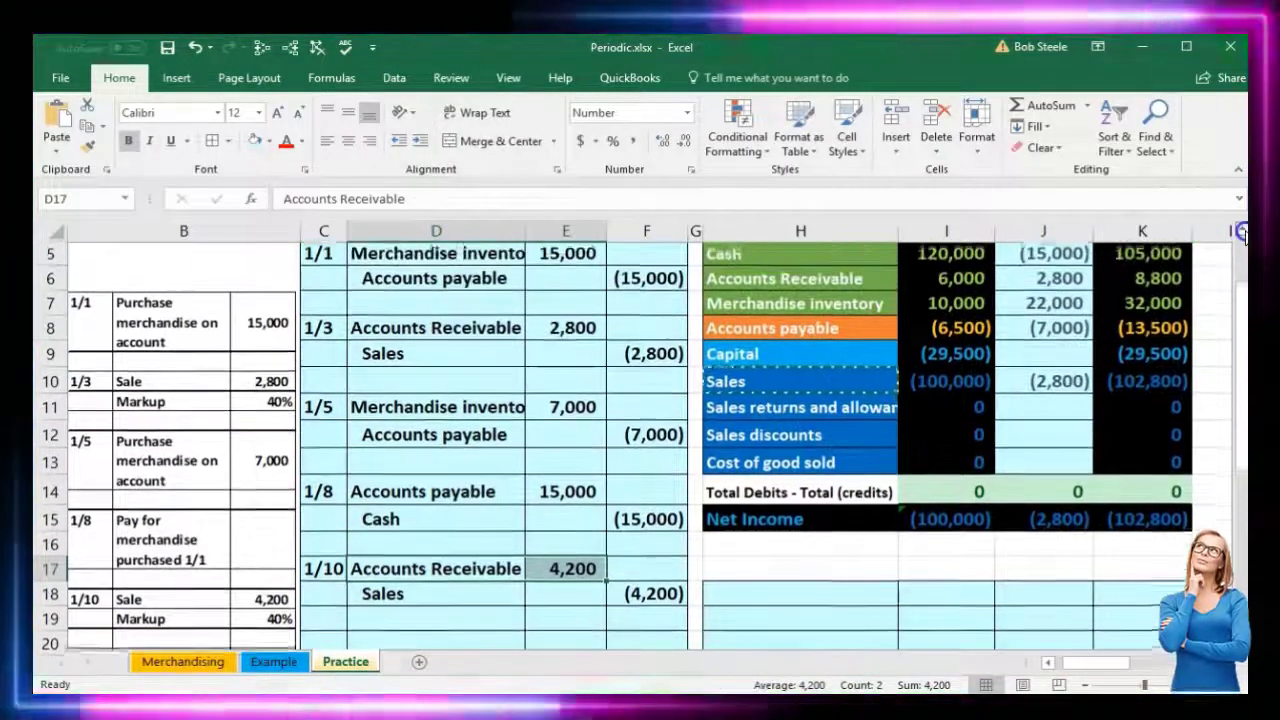
click(1240, 231)
drag(1190, 315, 1185, 360)
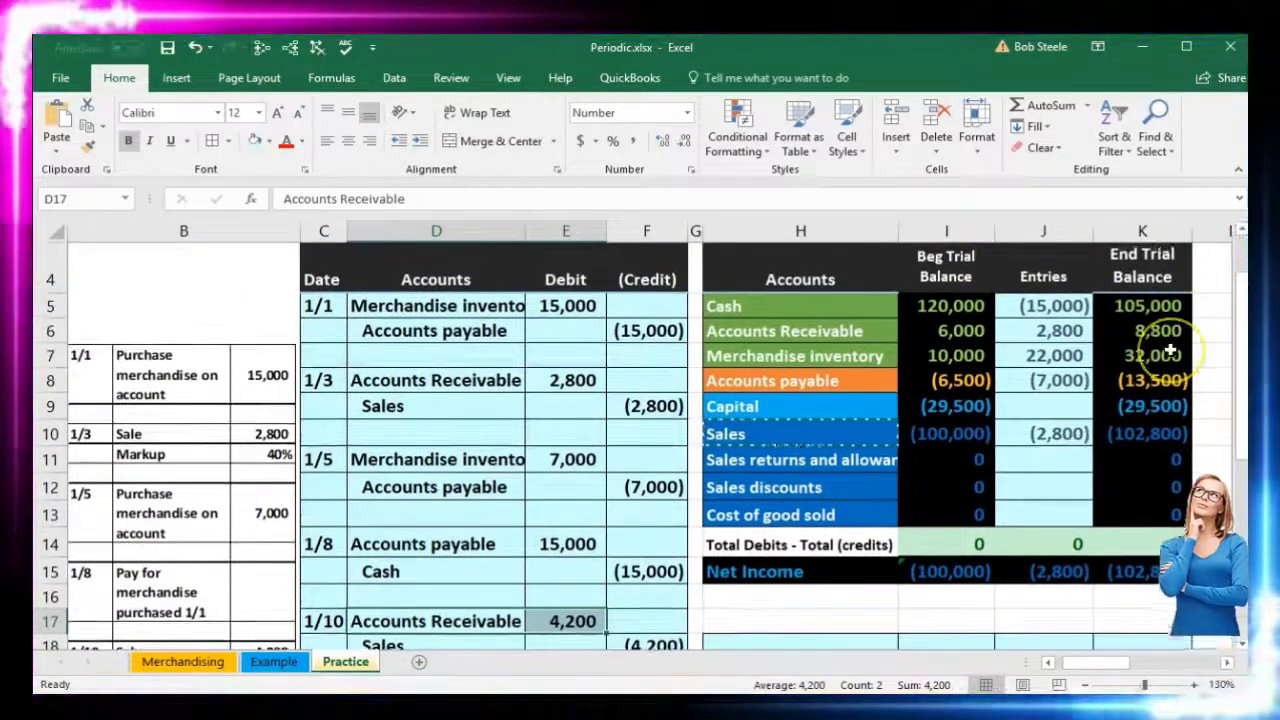
click(1037, 330)
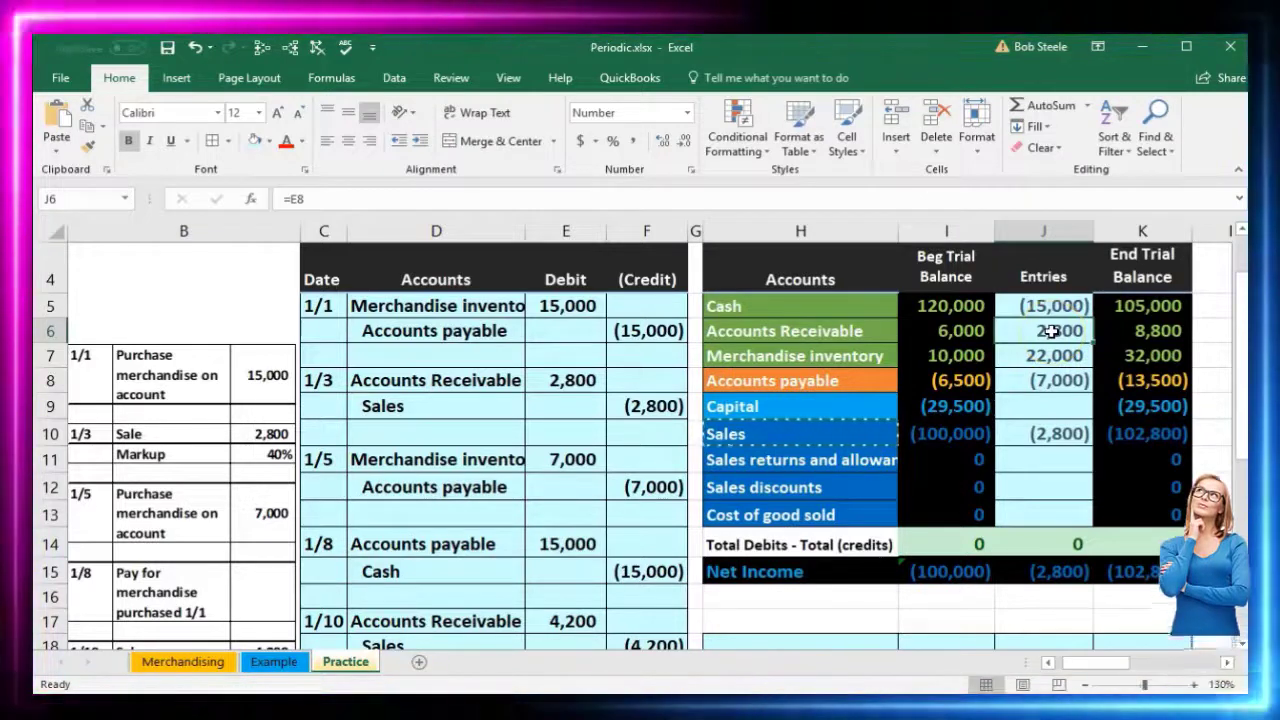
double_click(1052, 331)
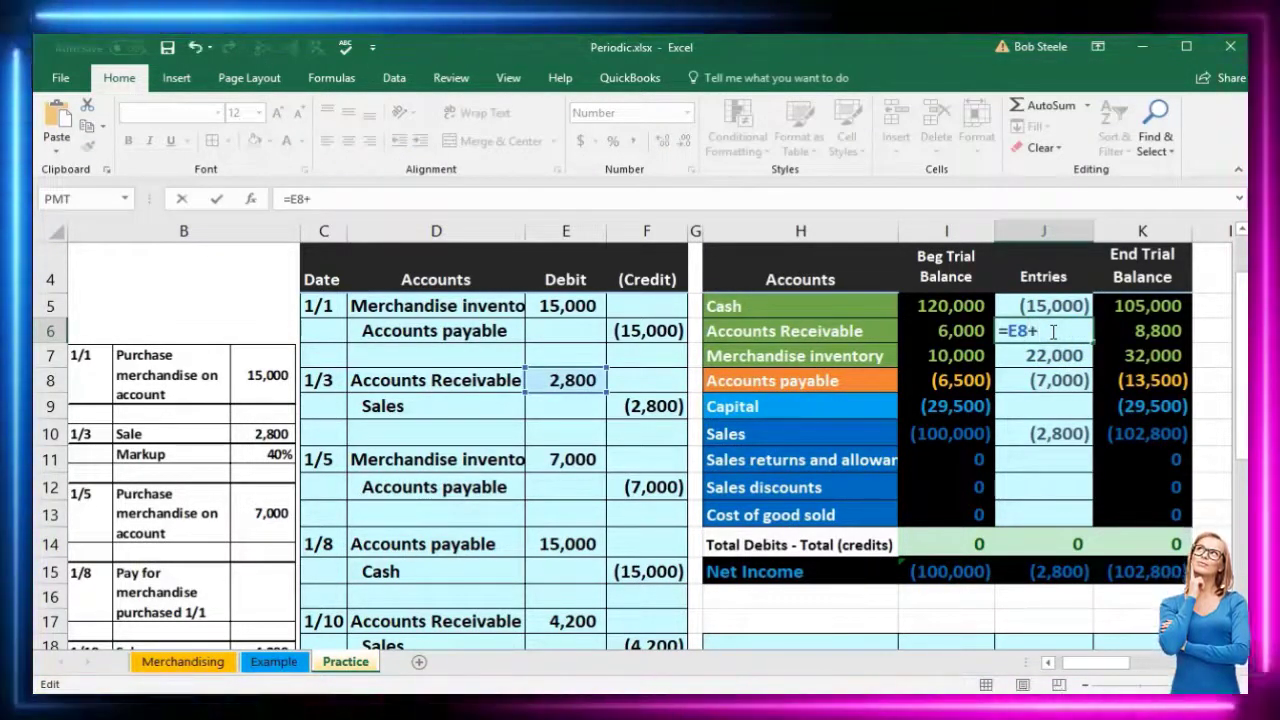
scroll(808, 503, down, 1)
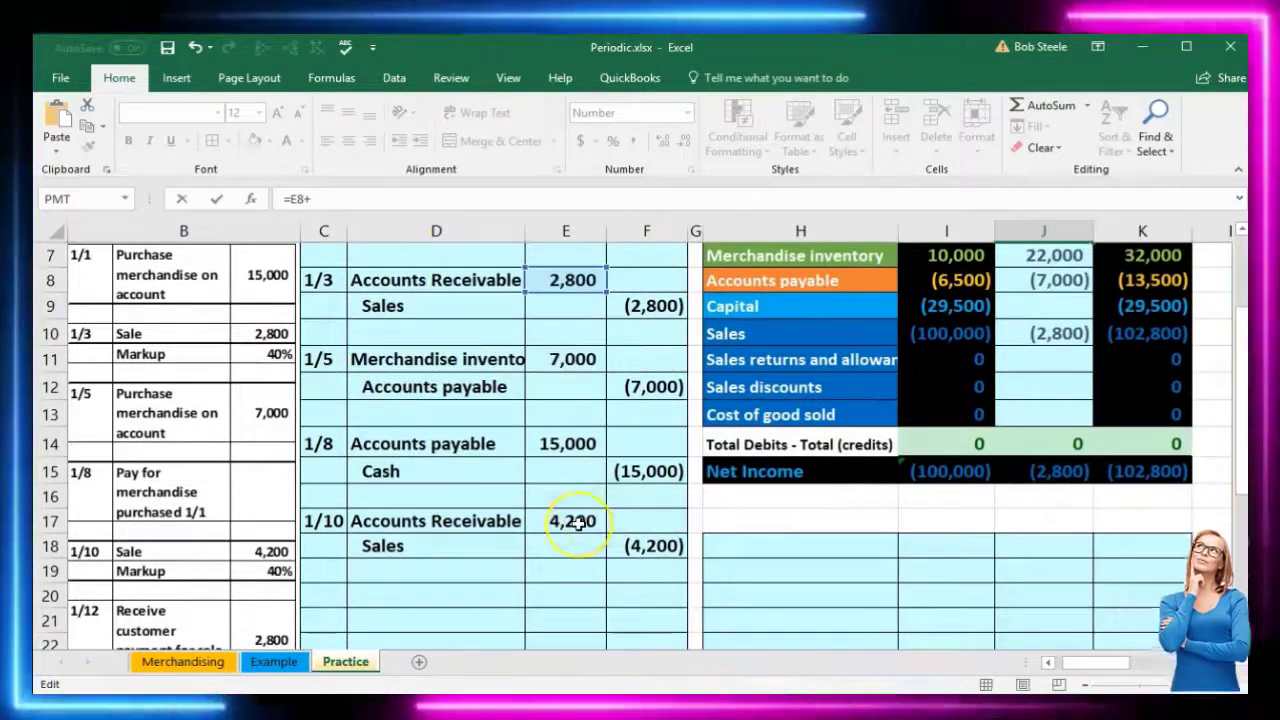
click(578, 523)
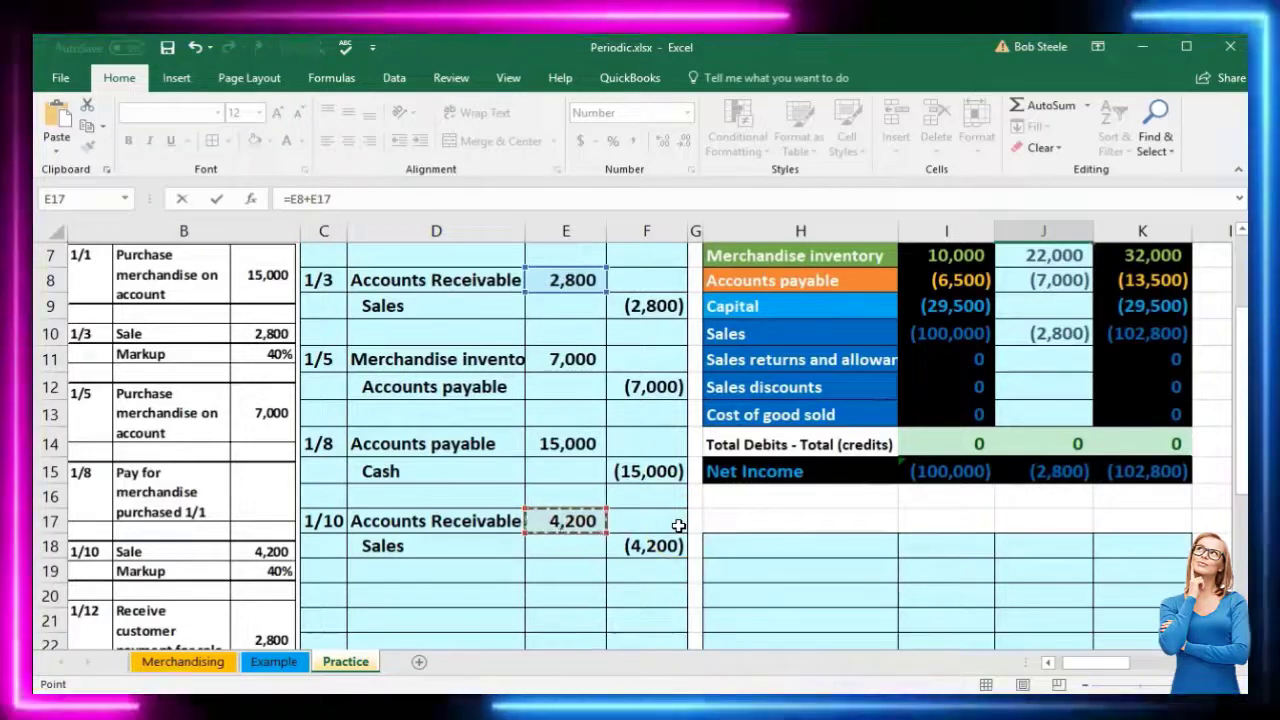
click(607, 528)
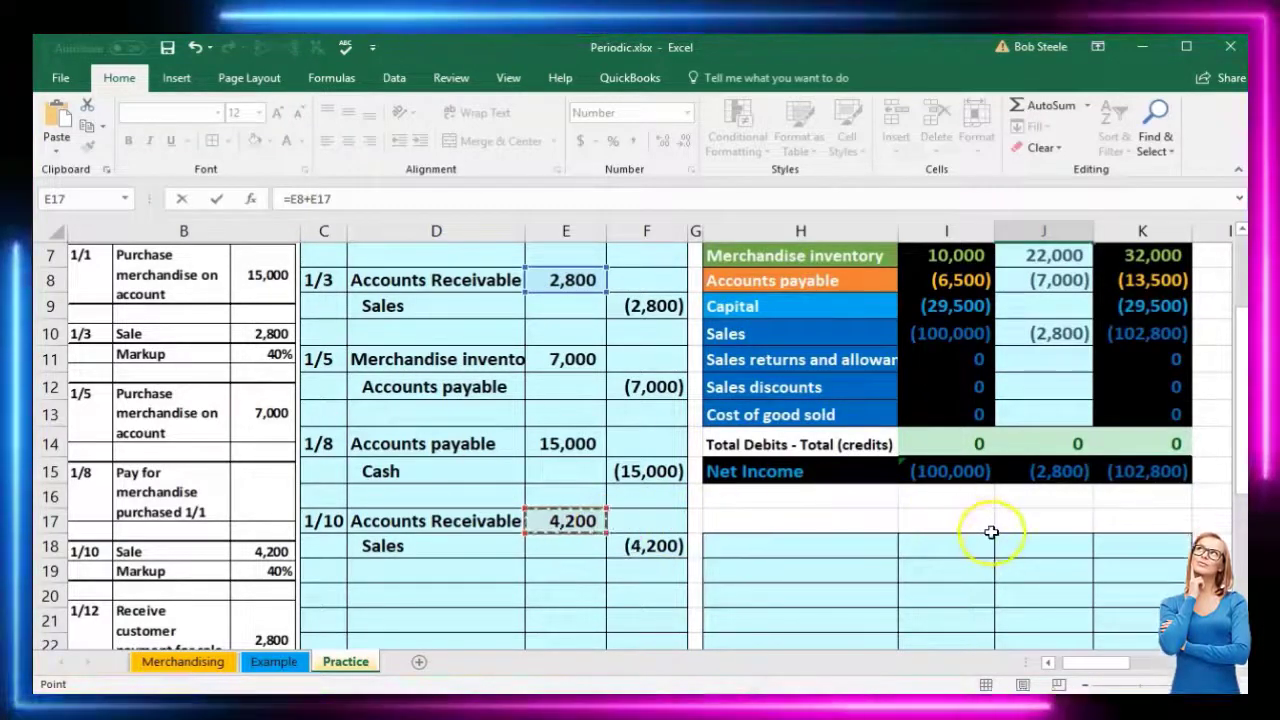
scroll(990, 525, up, 1)
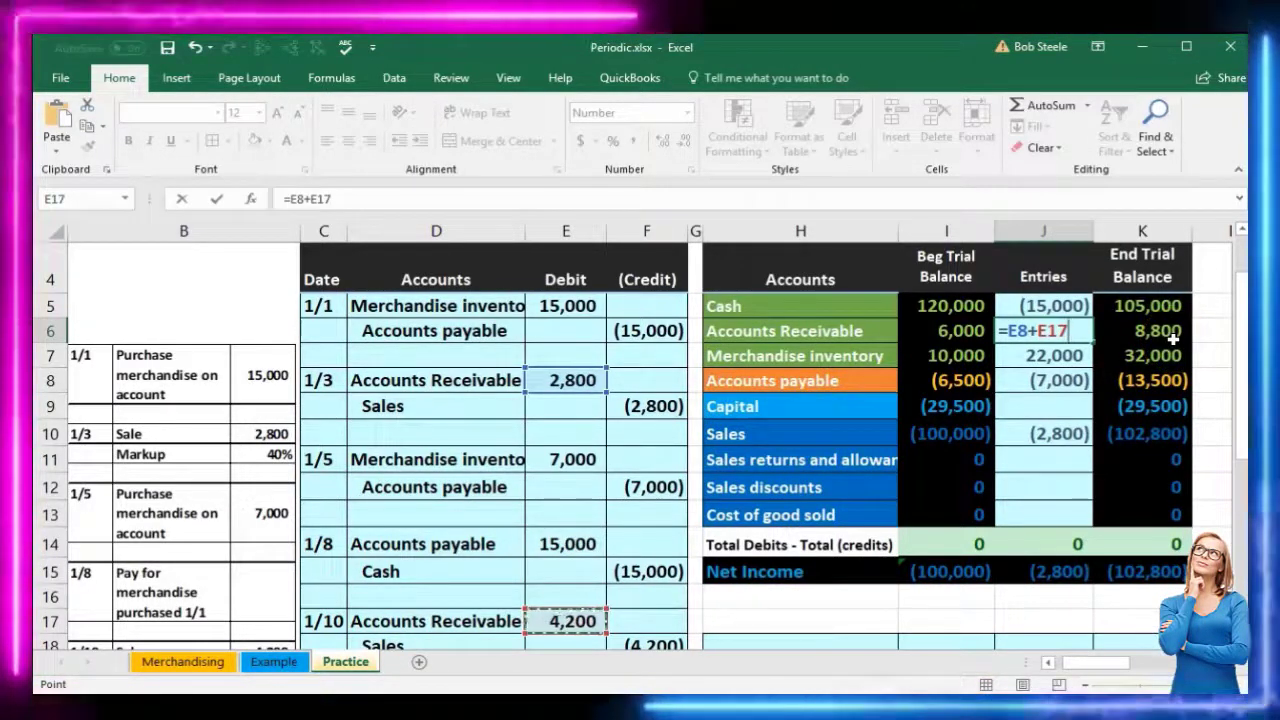
key(Return)
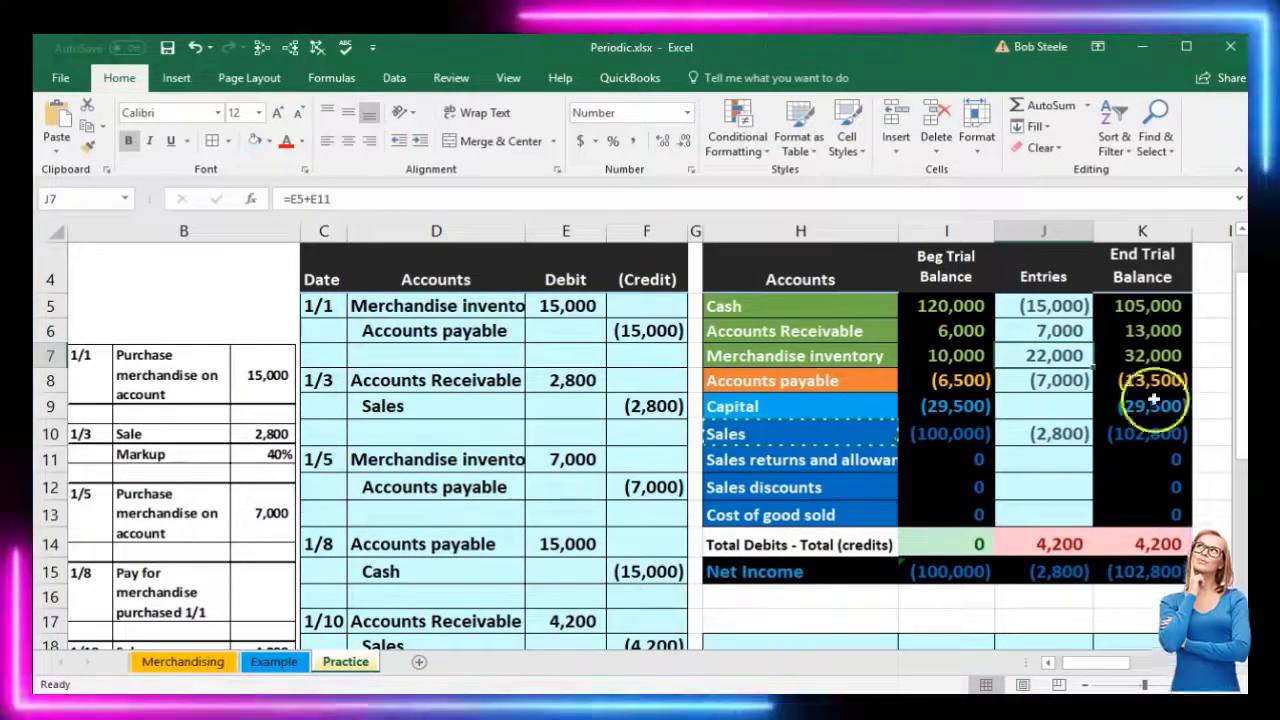
- Post the 1/10 Sales credit by extending the J10 Entries formula to =F9+F18, and check net income in K15
click(1052, 543)
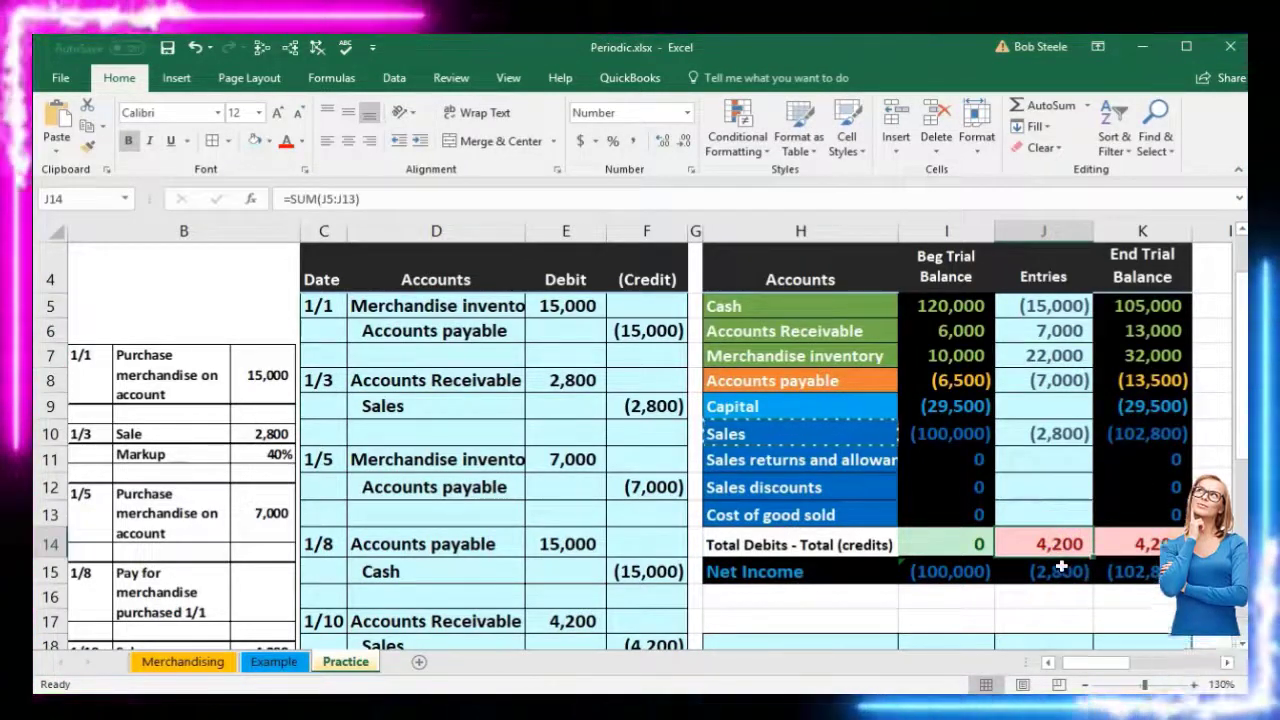
scroll(1060, 563, down, 1)
drag(471, 543, 633, 540)
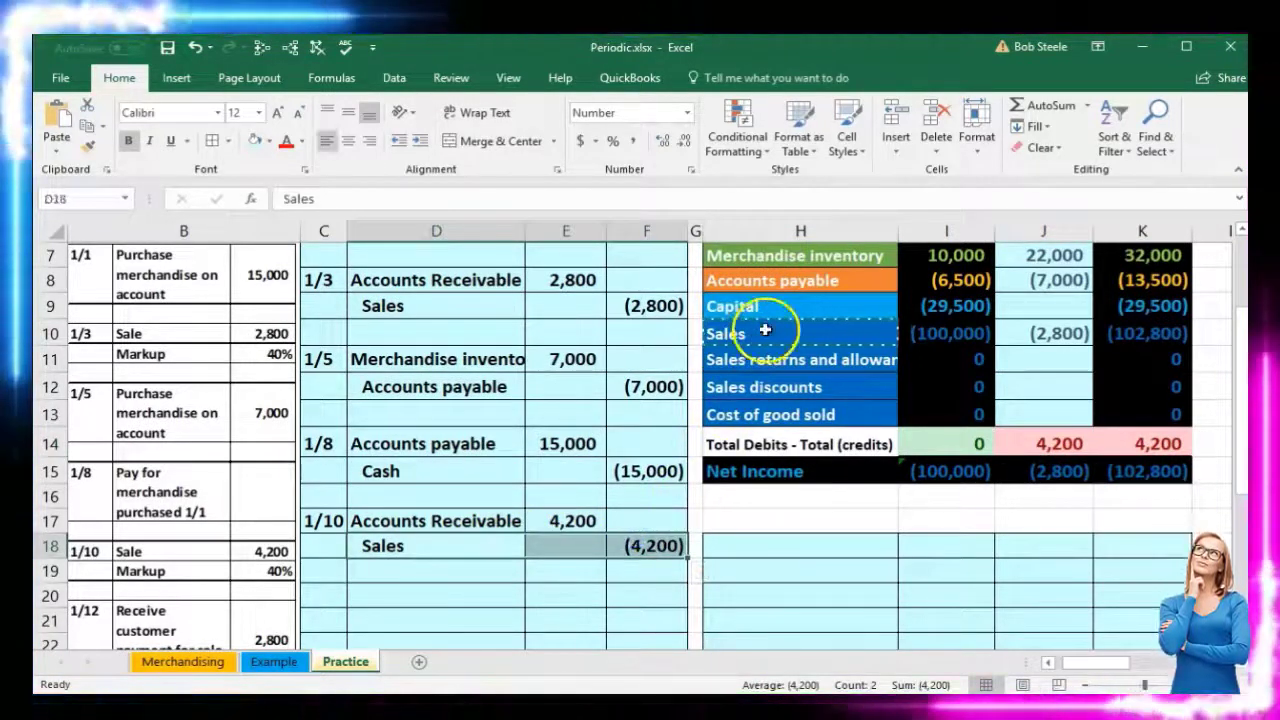
click(768, 331)
click(1043, 334)
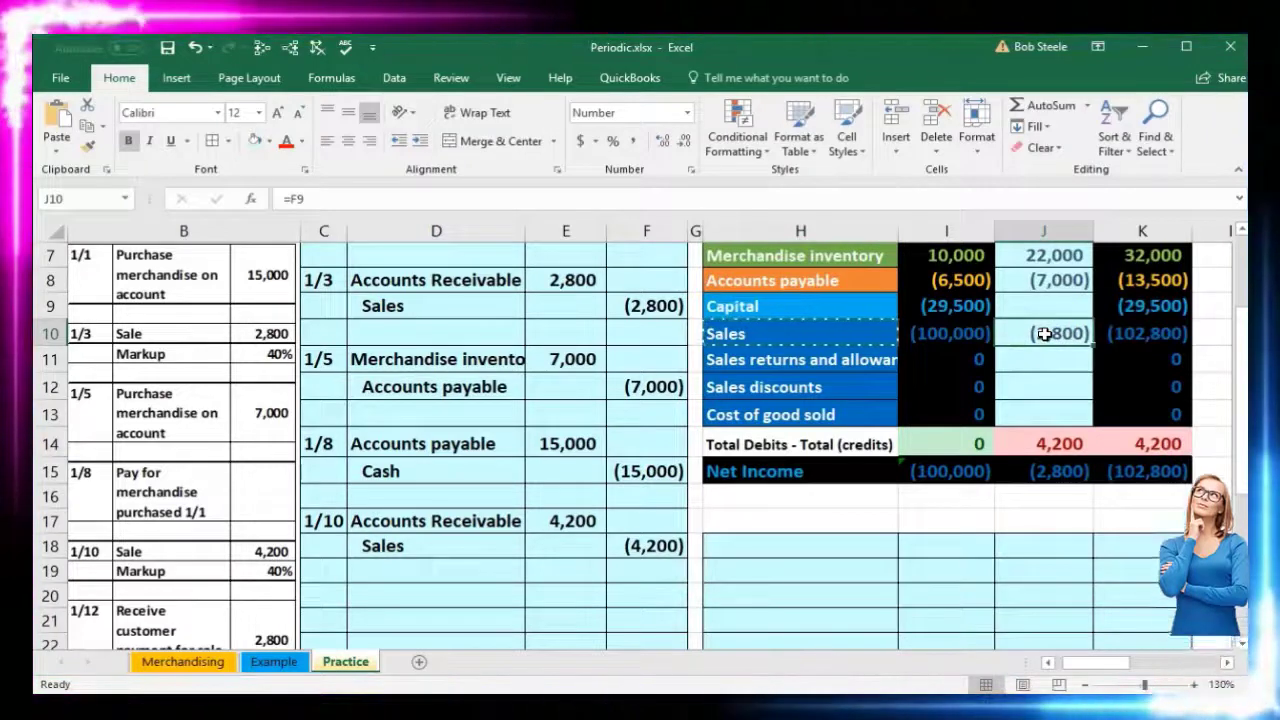
double_click(1050, 333)
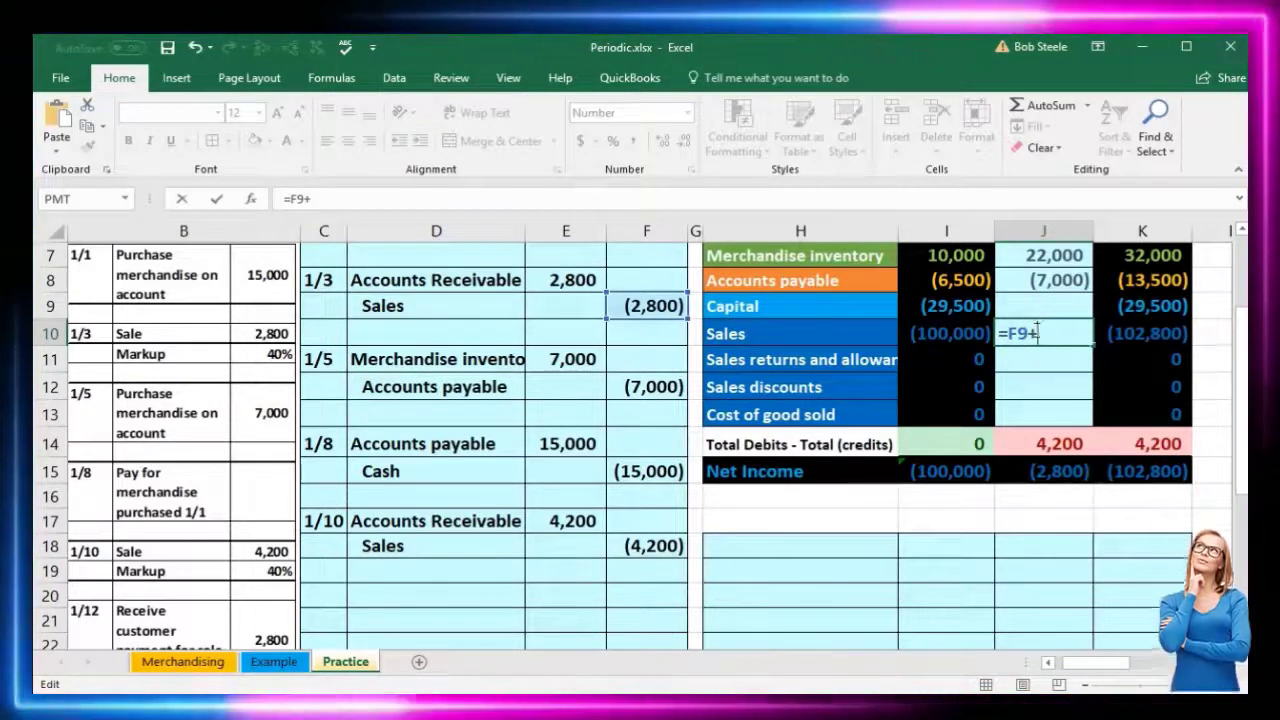
click(661, 548)
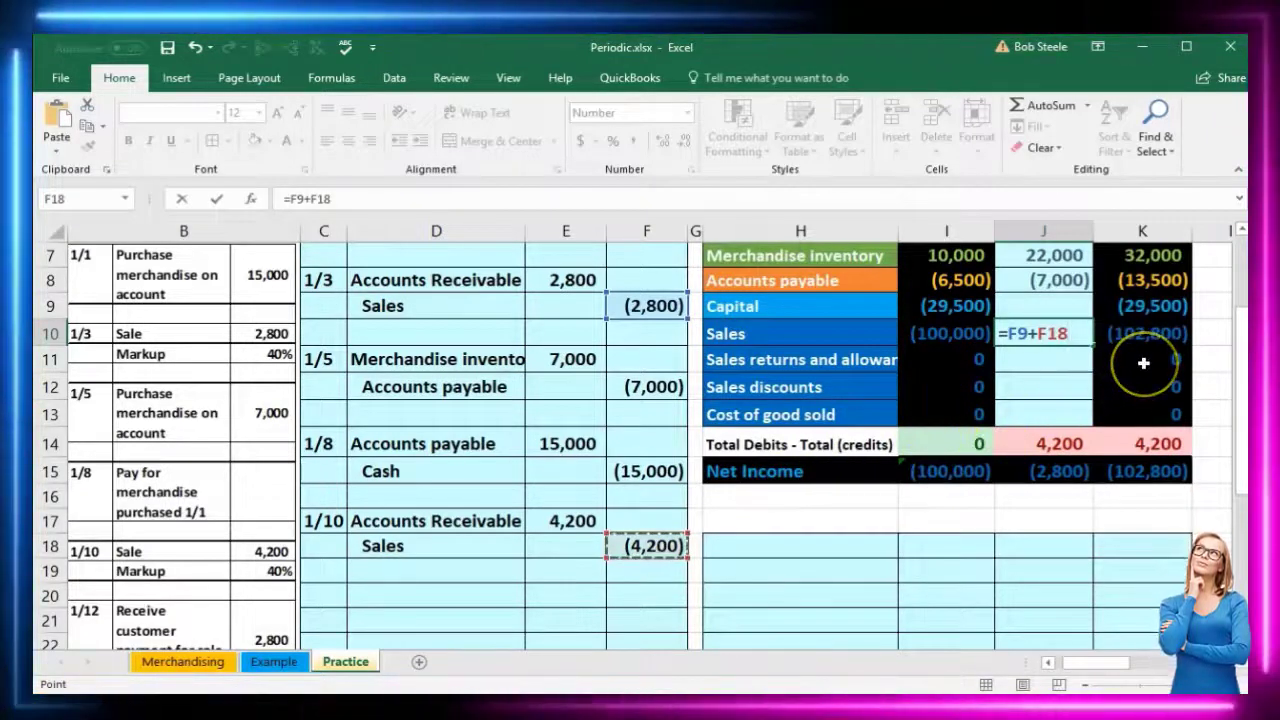
key(Return)
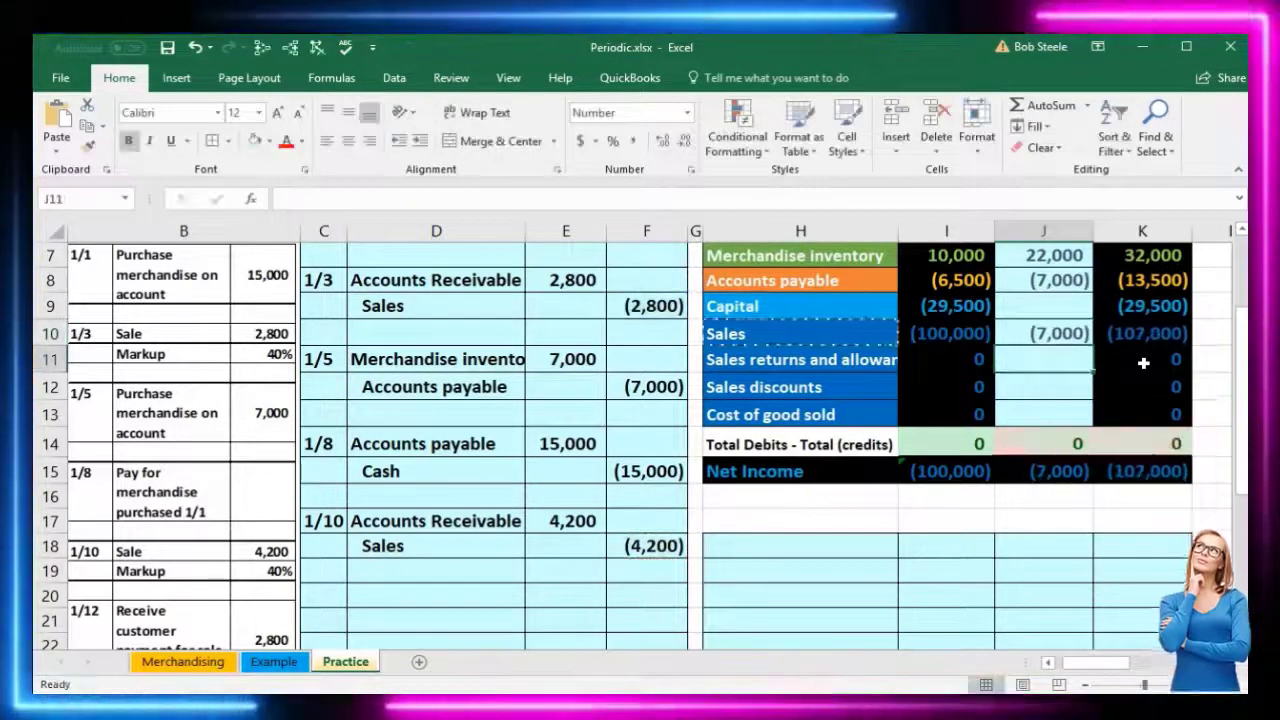
click(752, 490)
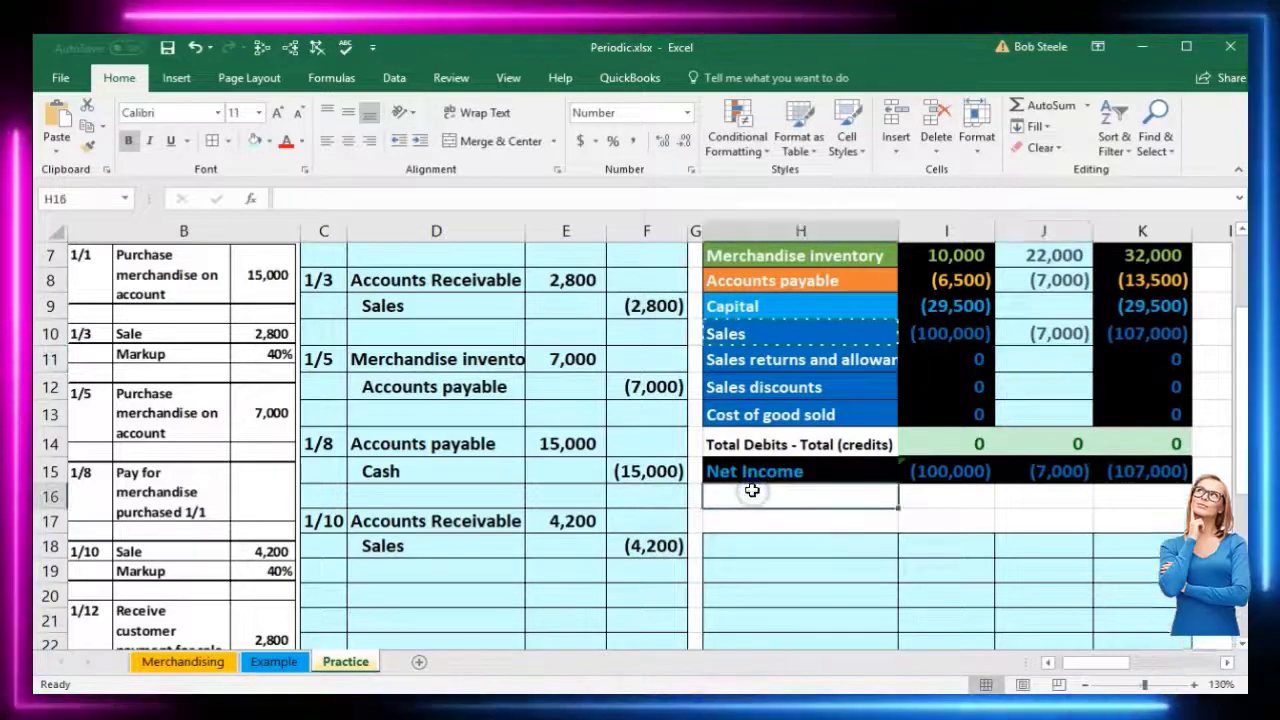
click(1126, 467)
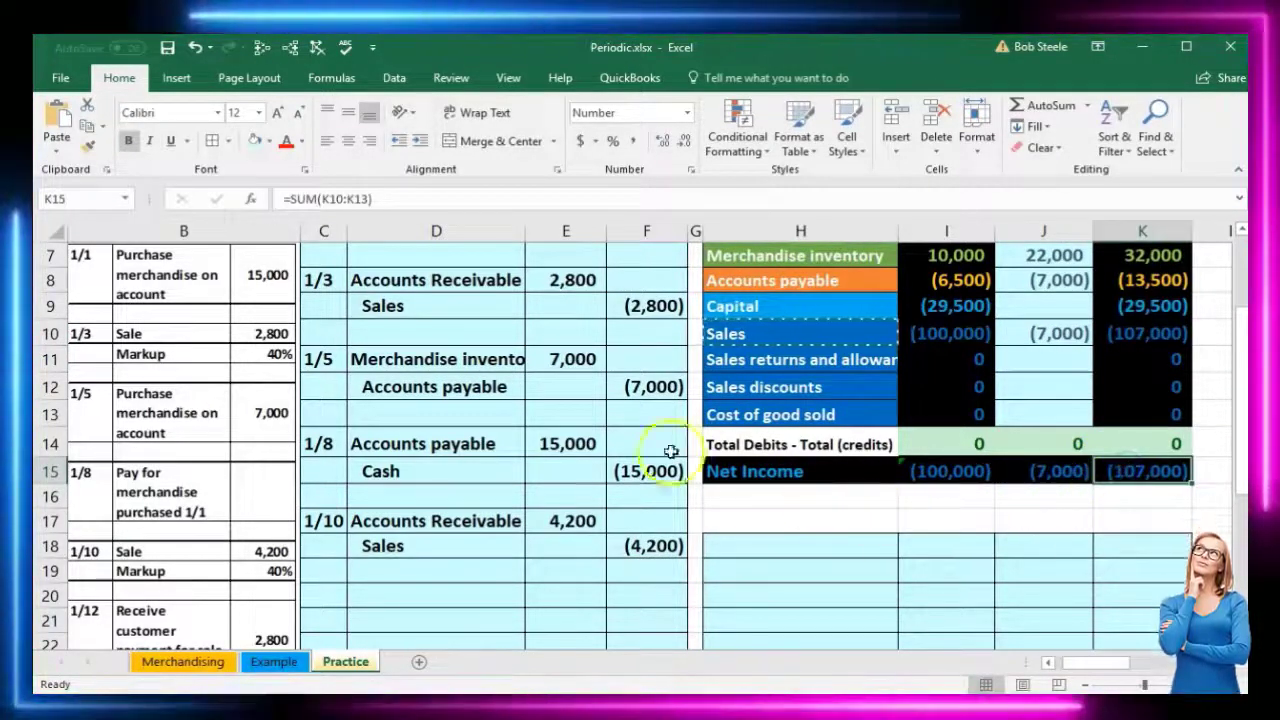
- Fill the 1/10 sale journal entry in C17:F18 with the green theme color
drag(320, 520, 633, 546)
right_click(633, 546)
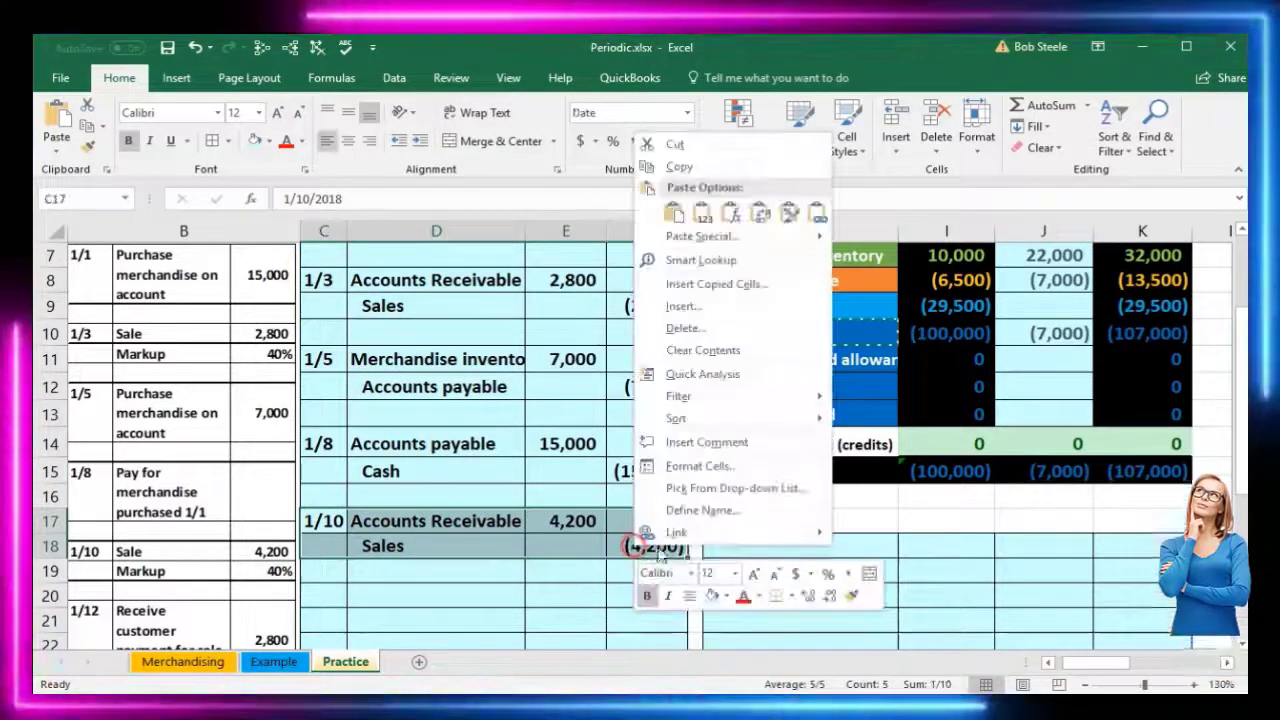
click(728, 596)
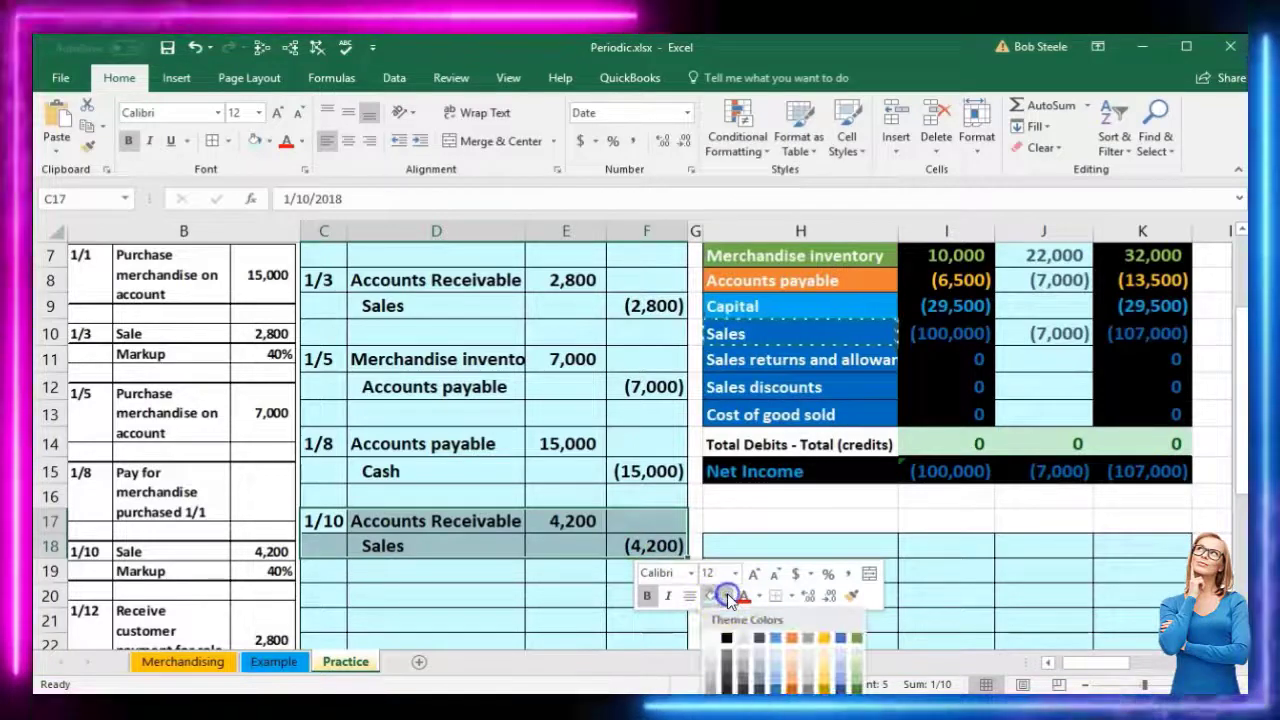
click(857, 637)
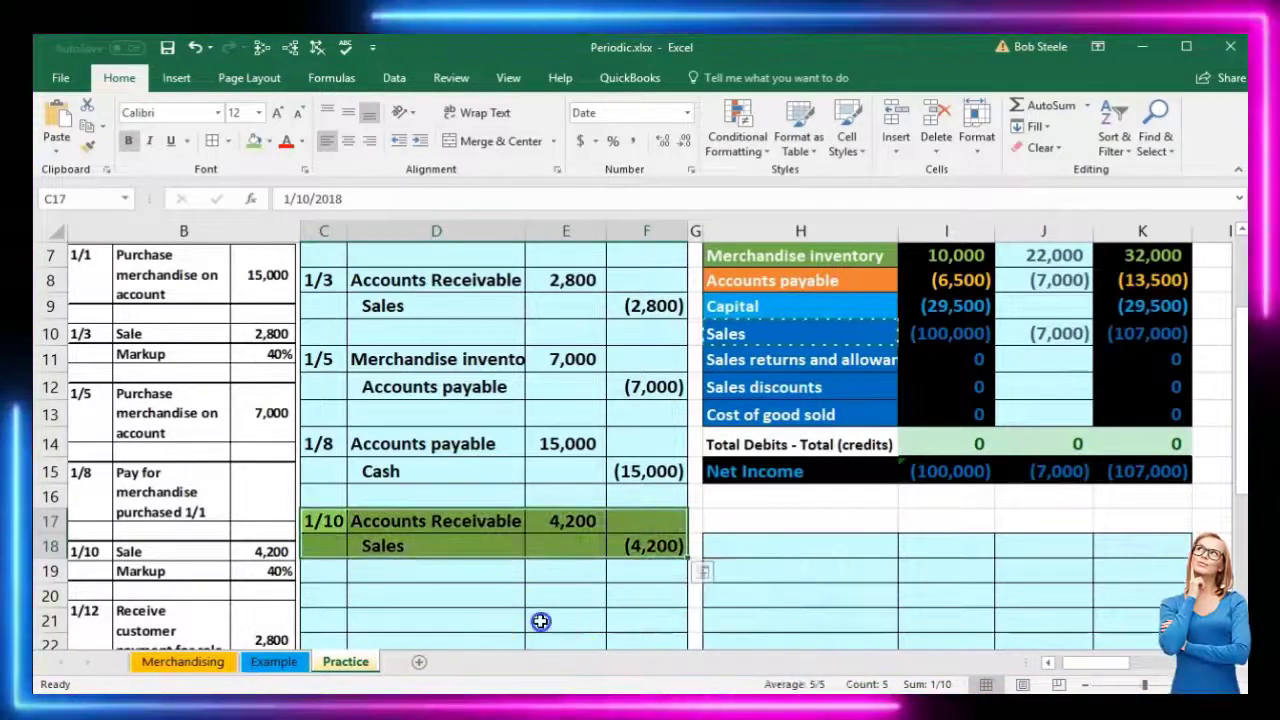
click(537, 620)
- Select the 1/3 sale journal entry in C8:F9 and bring up its formatting options
scroll(500, 560, up, 1)
drag(320, 378, 609, 410)
right_click(620, 408)
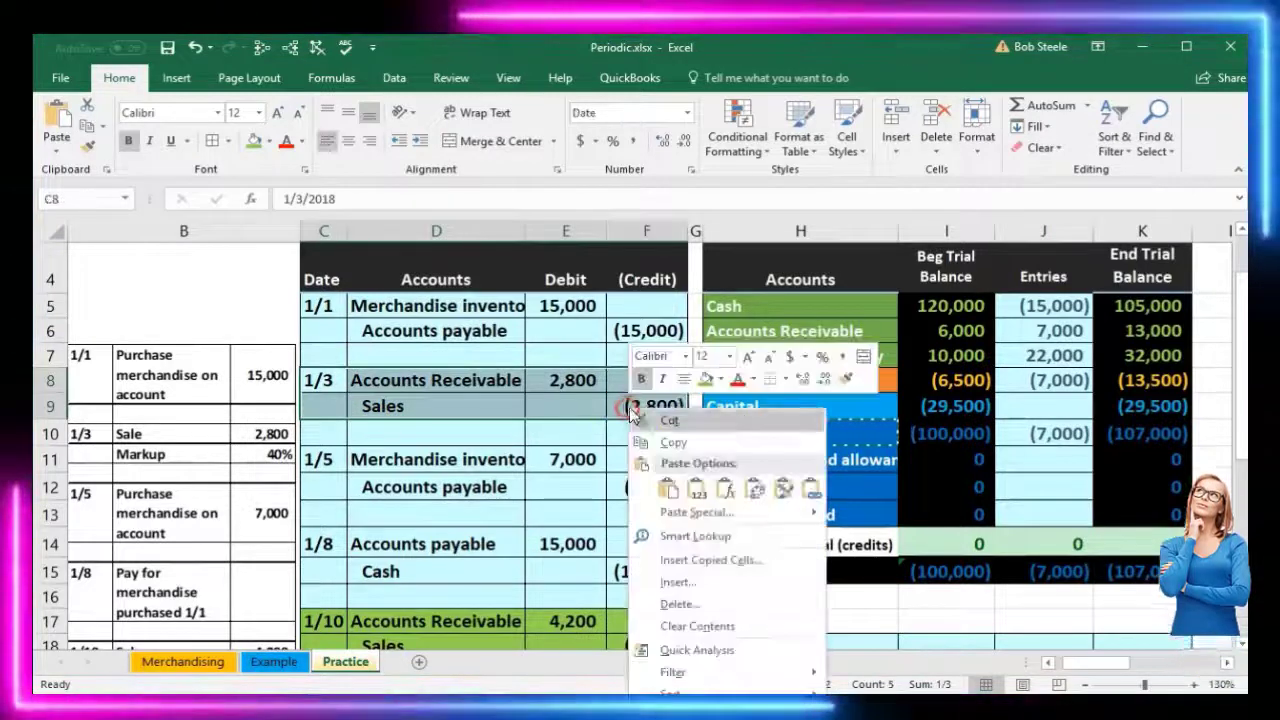
- Fill the 1/3 Accounts Receivable and Sales journal entry in C8:F9 with green
click(706, 380)
click(521, 488)
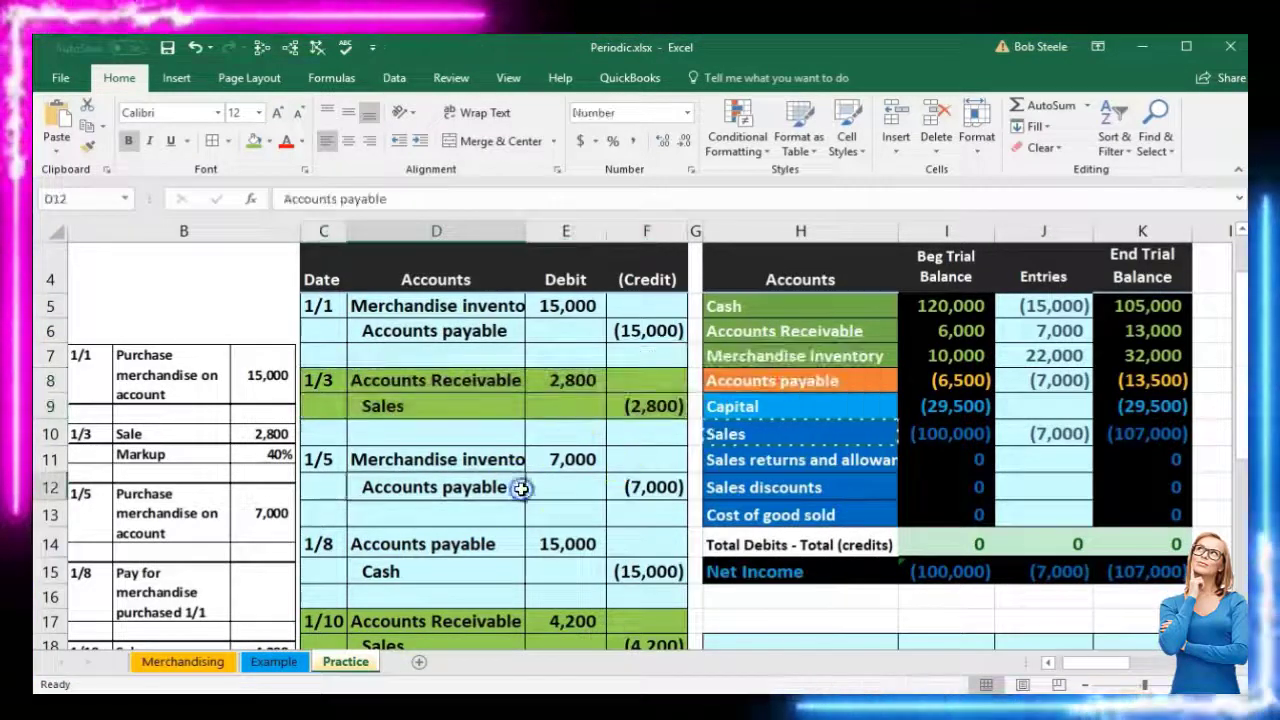
click(745, 357)
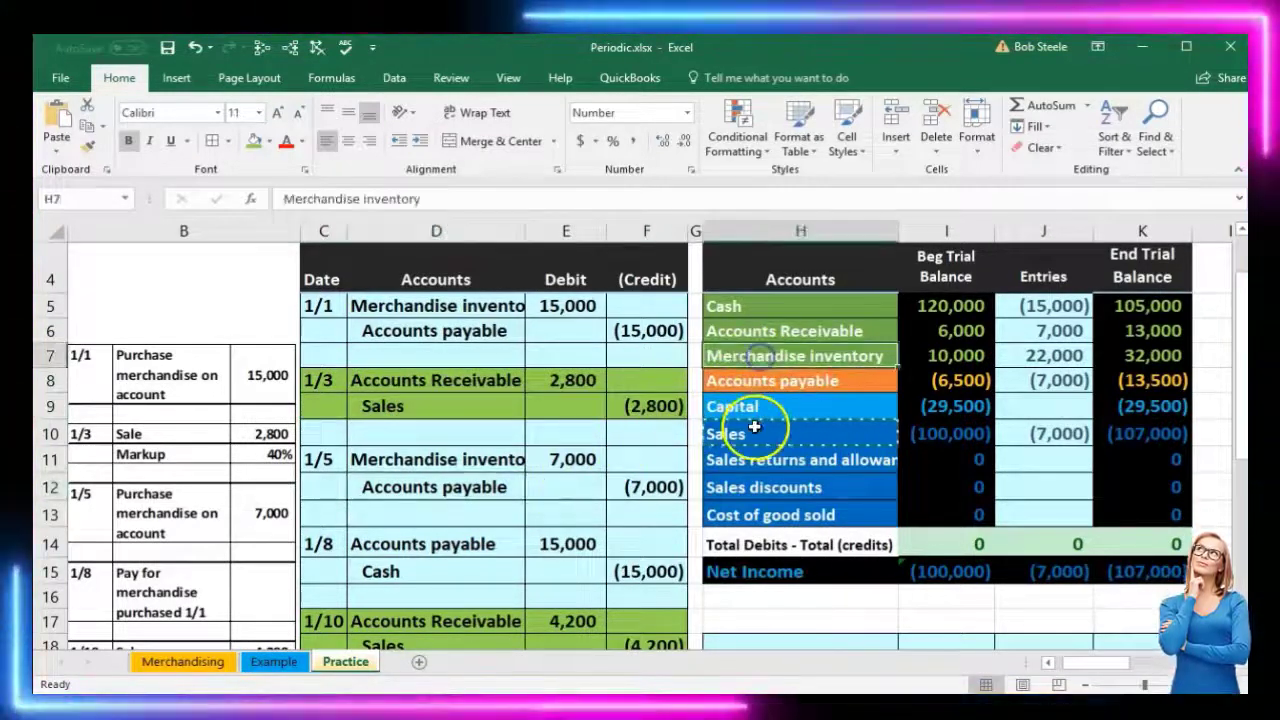
click(775, 514)
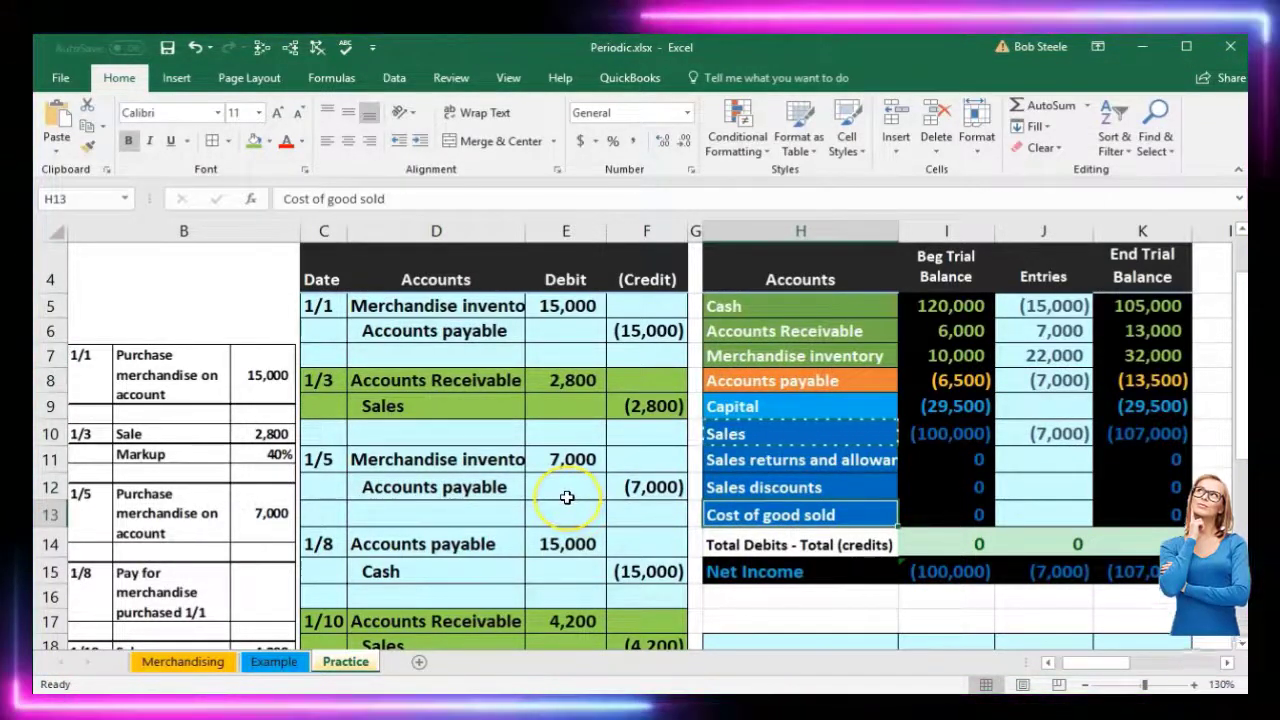
- Enter the date 1/12 in cell C20 to start the next journal entry
scroll(566, 497, down, 2)
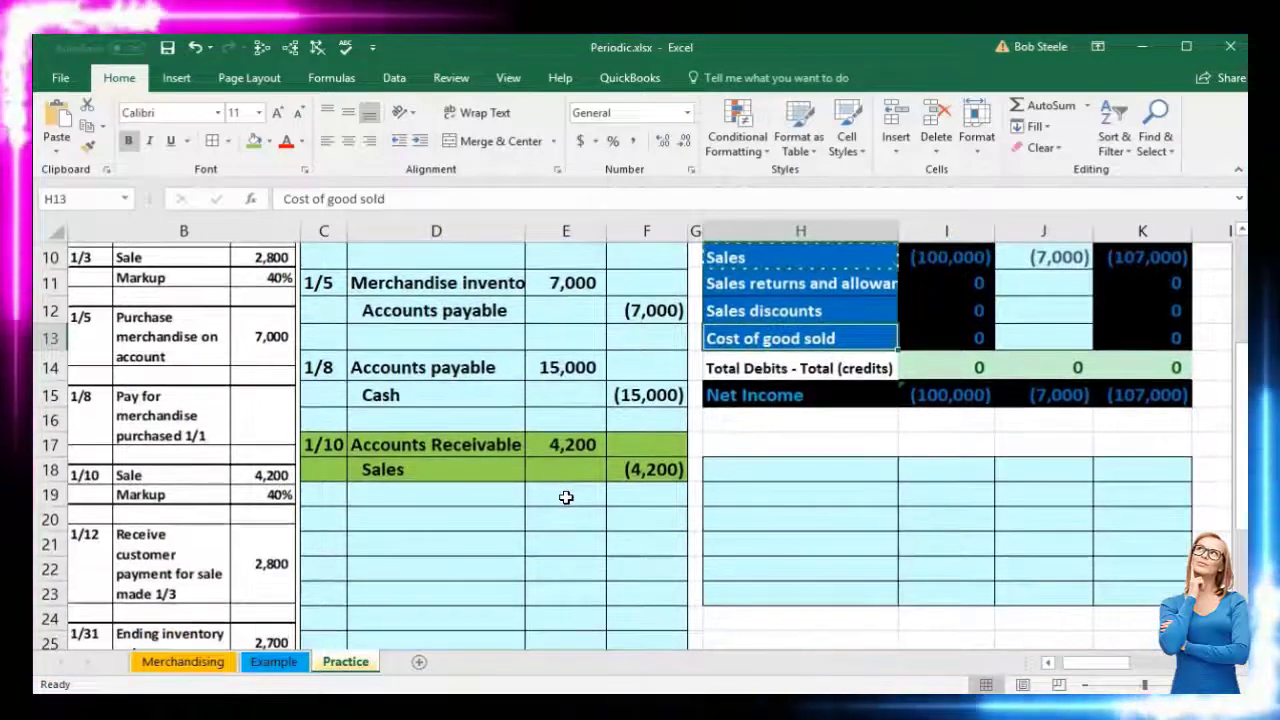
click(330, 515)
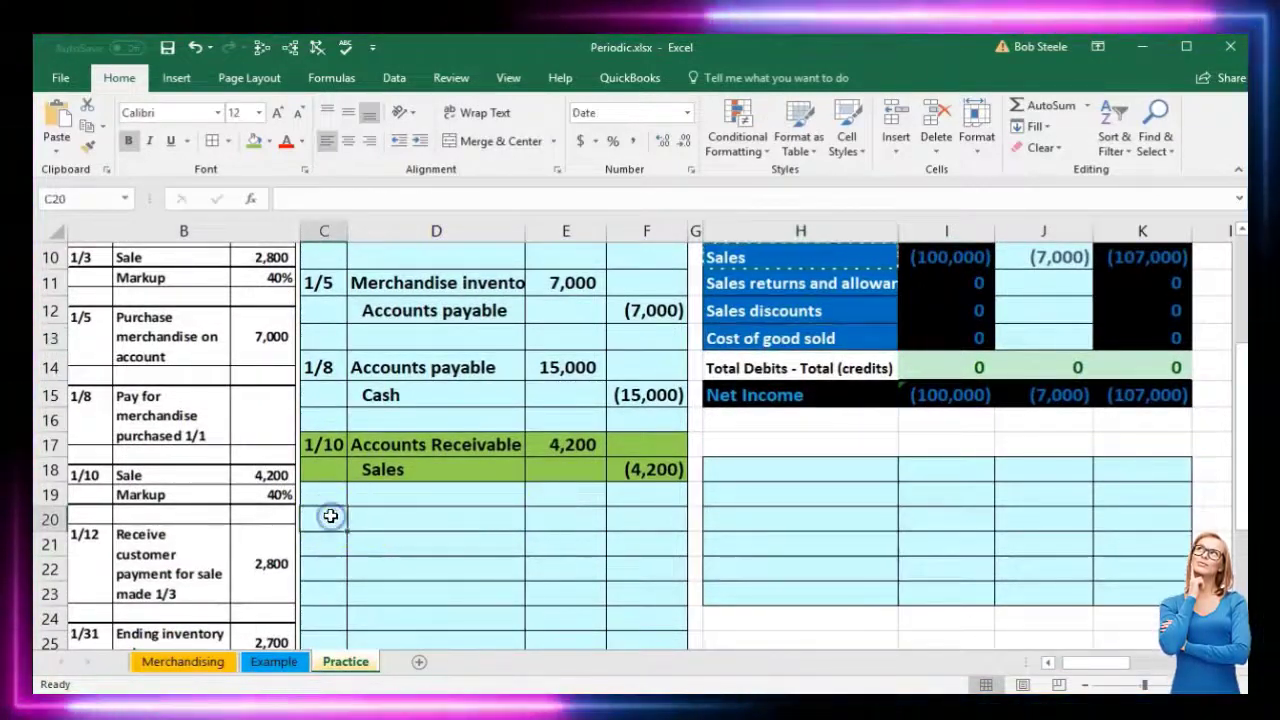
text(1/12)
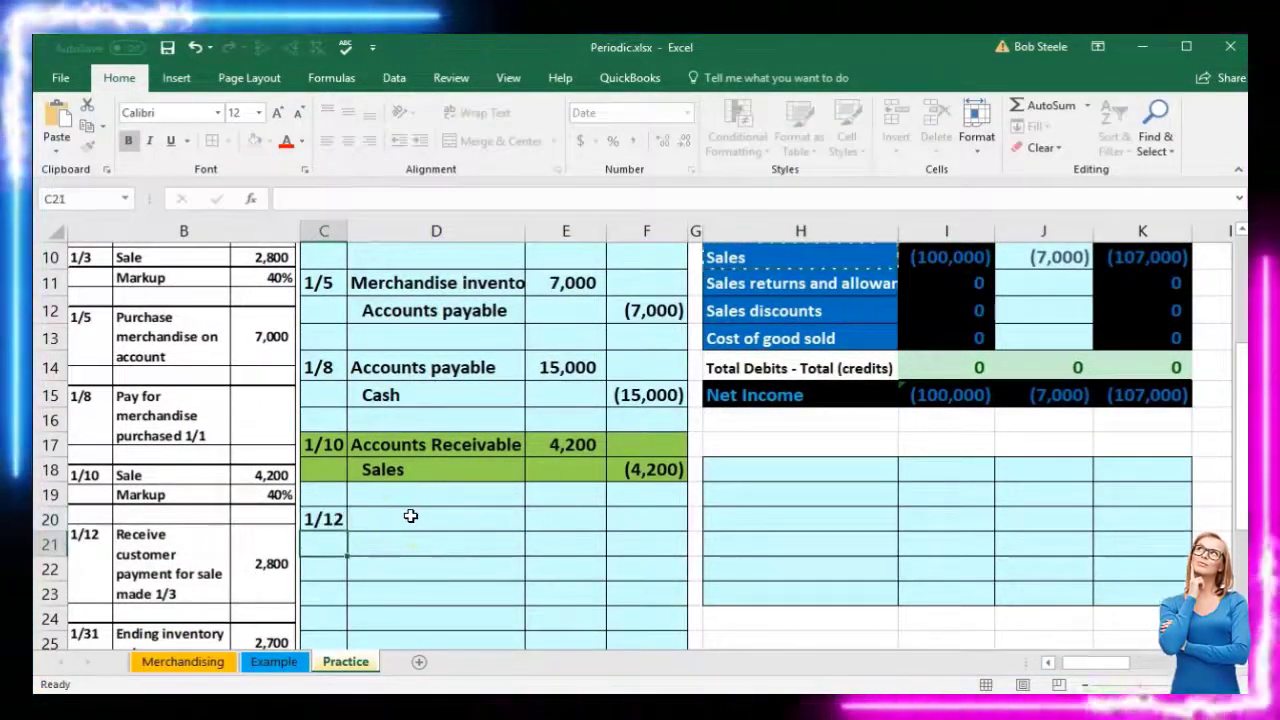
key(Return)
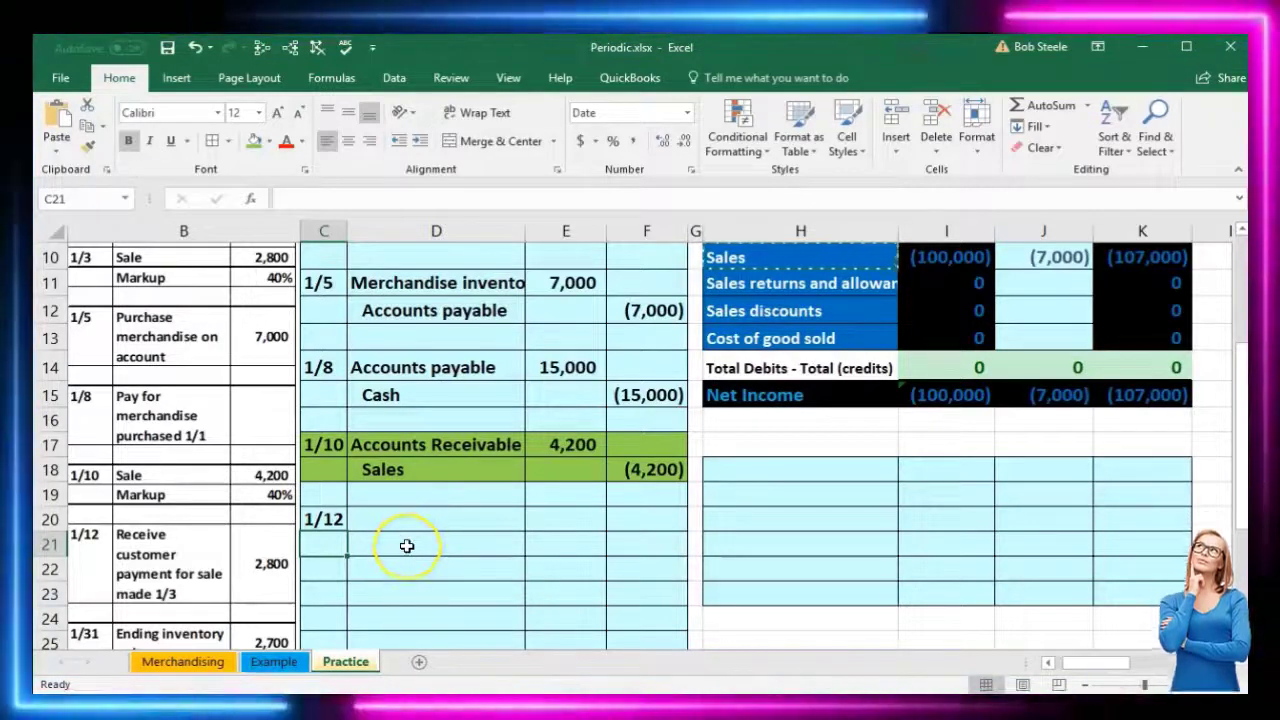
- Copy the Cash account name from H5 of the trial balance and paste it as values into D20
scroll(407, 546, up, 1)
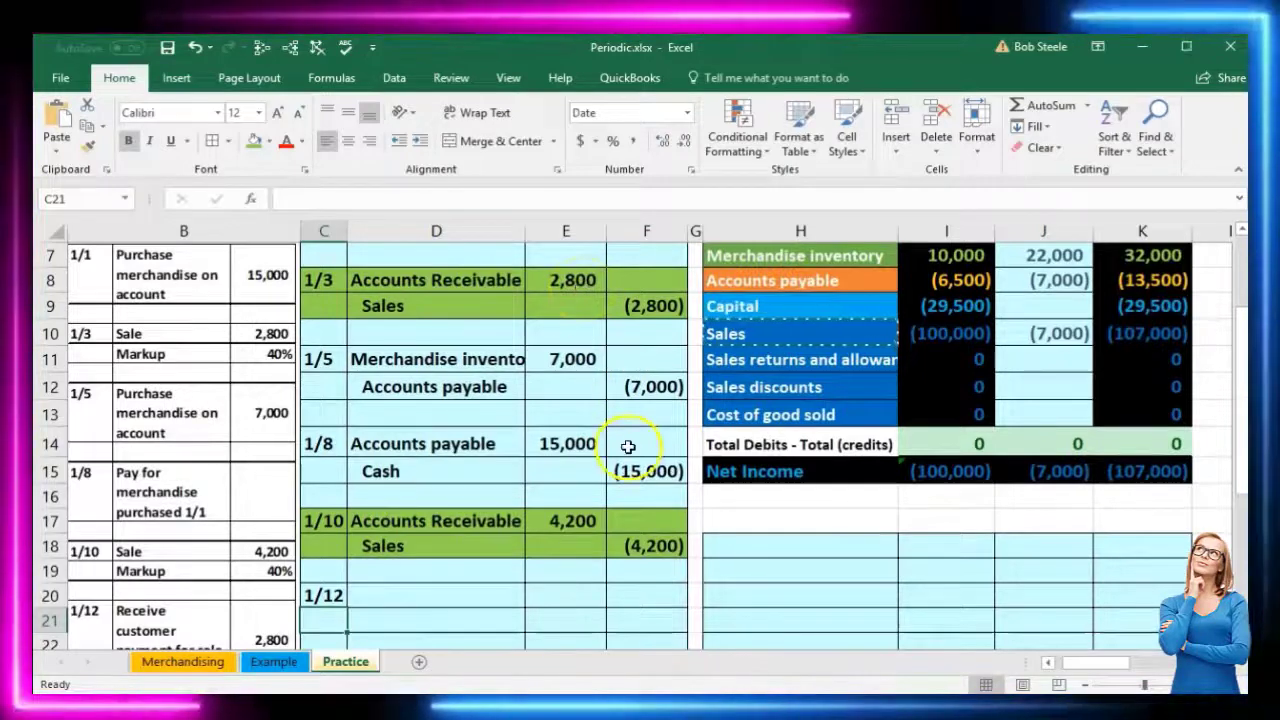
scroll(629, 443, up, 1)
click(780, 304)
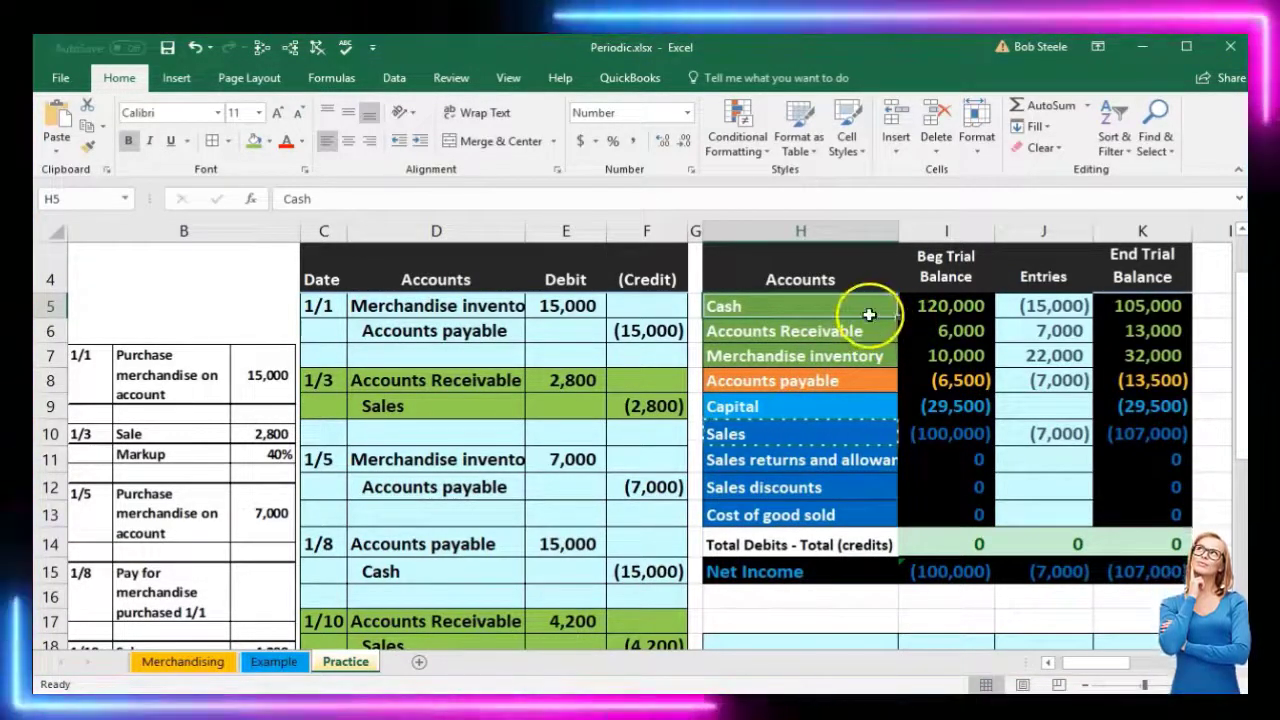
right_click(780, 310)
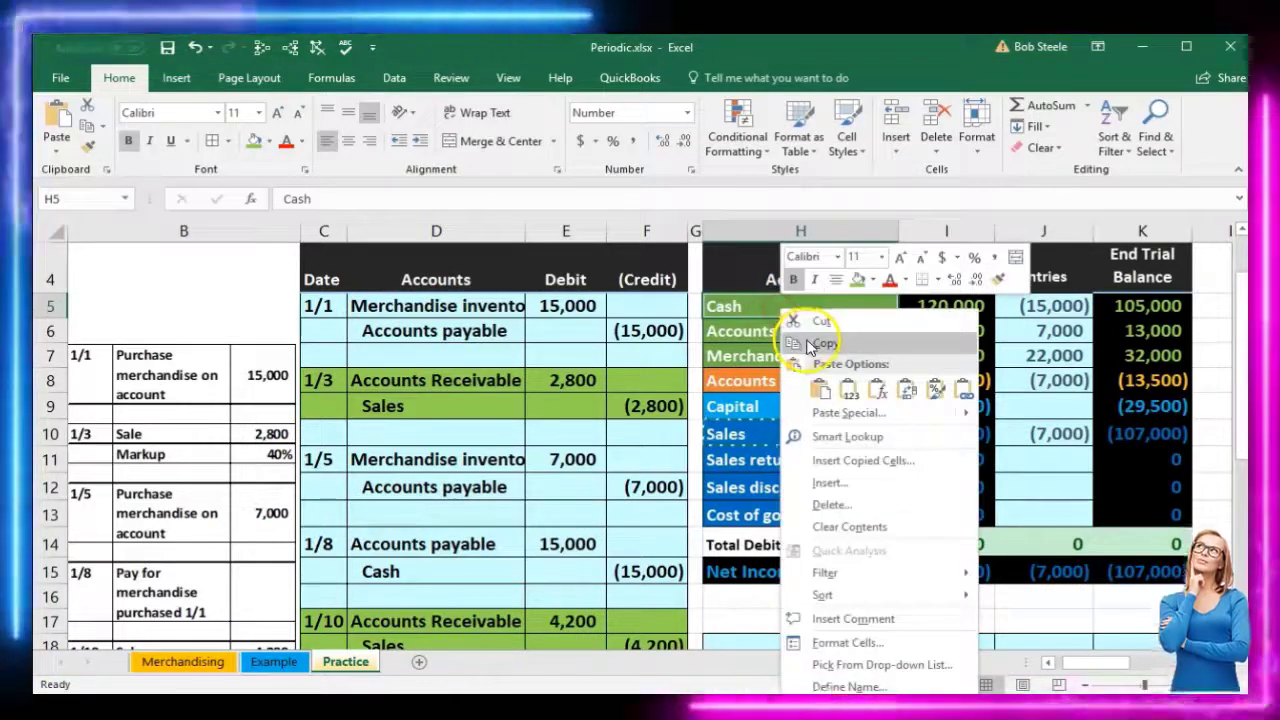
click(815, 344)
scroll(543, 437, down, 2)
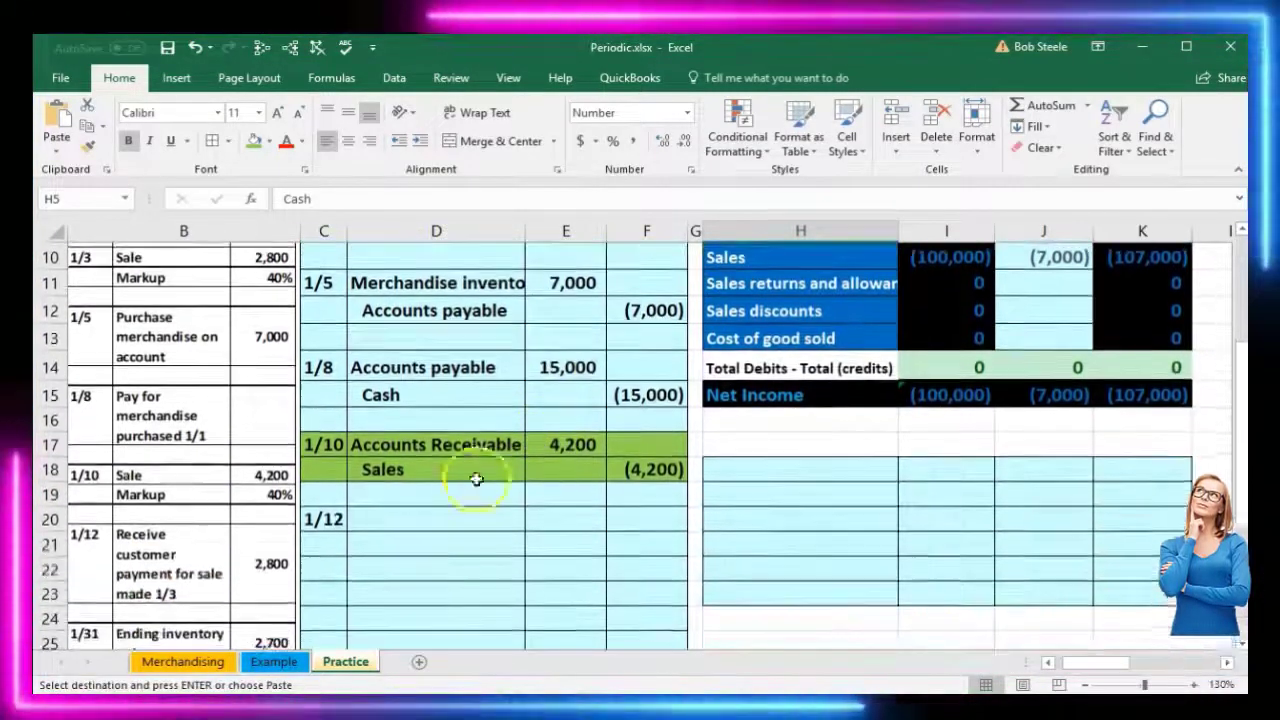
click(406, 520)
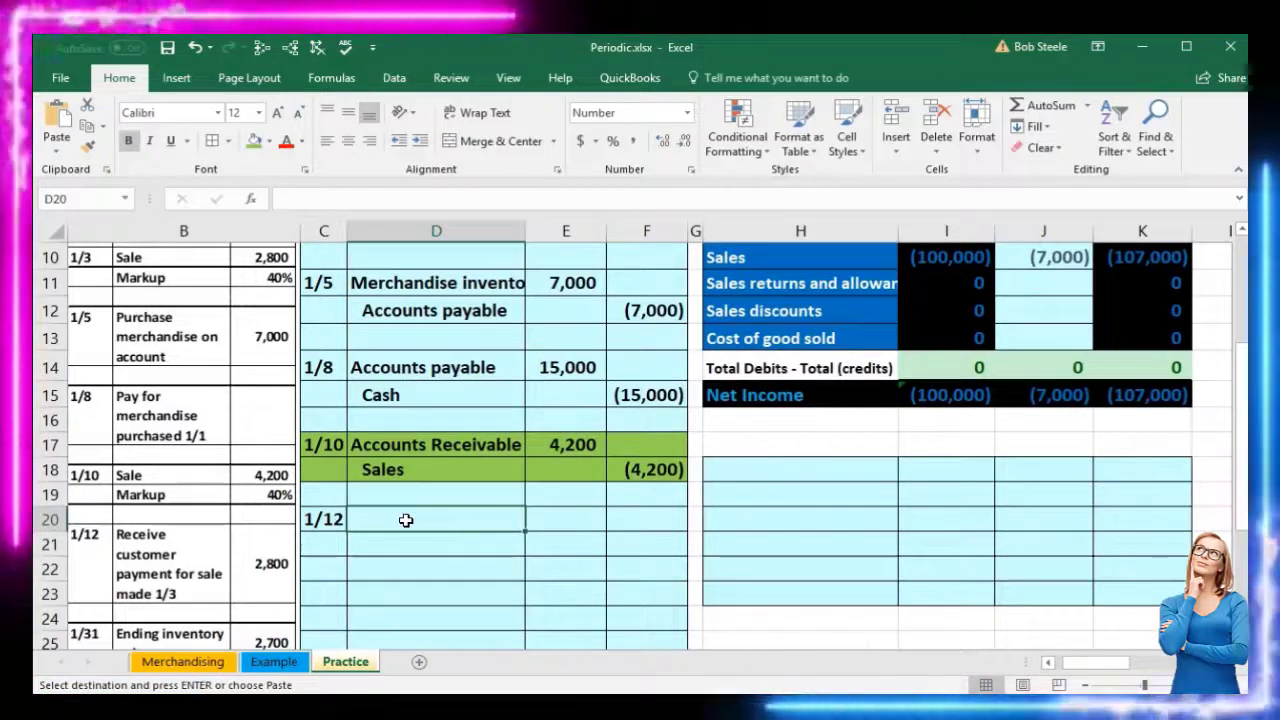
right_click(406, 520)
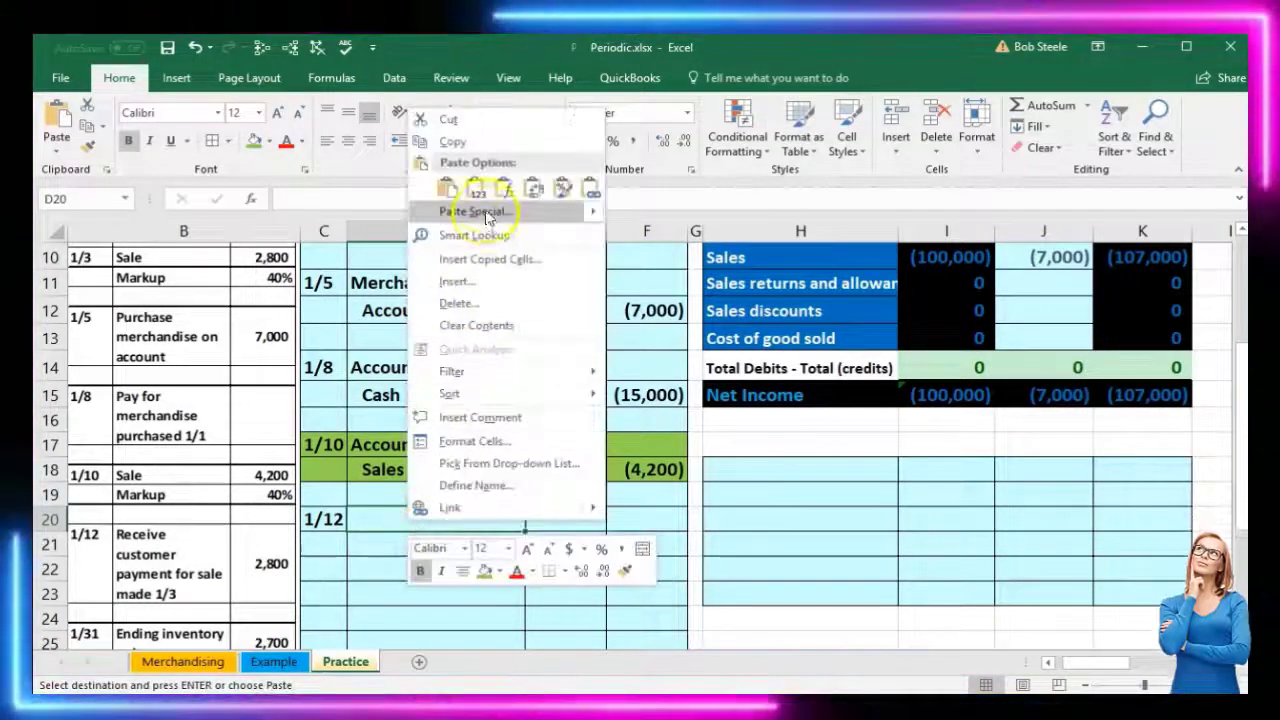
click(479, 193)
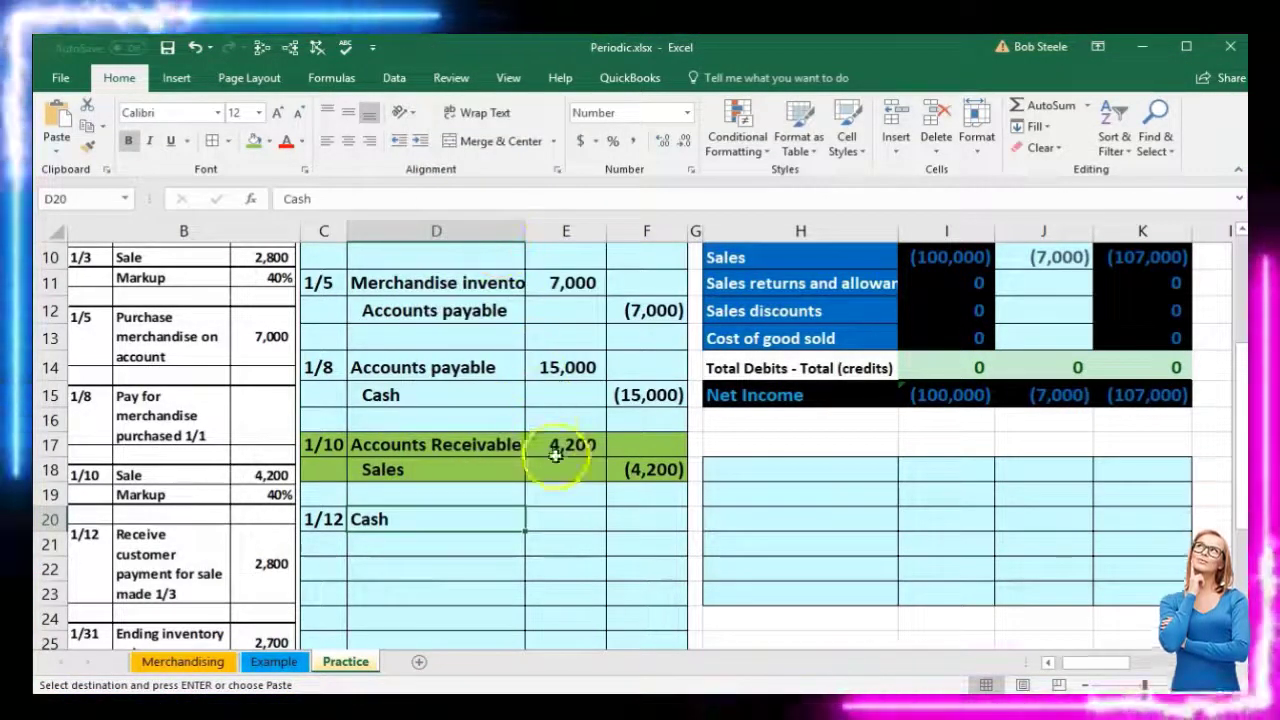
- Enter a 2,800 debit in E20 and credit the same amount in F21 with the formula -E20
click(567, 517)
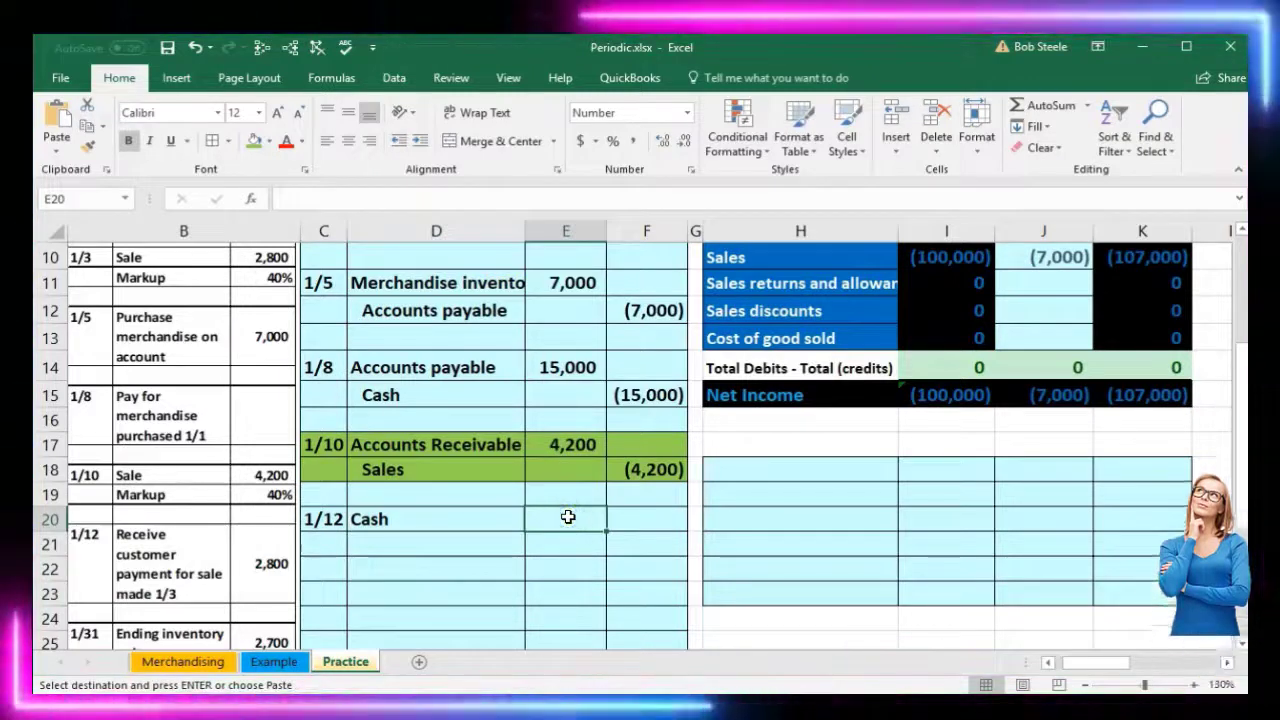
text(2800)
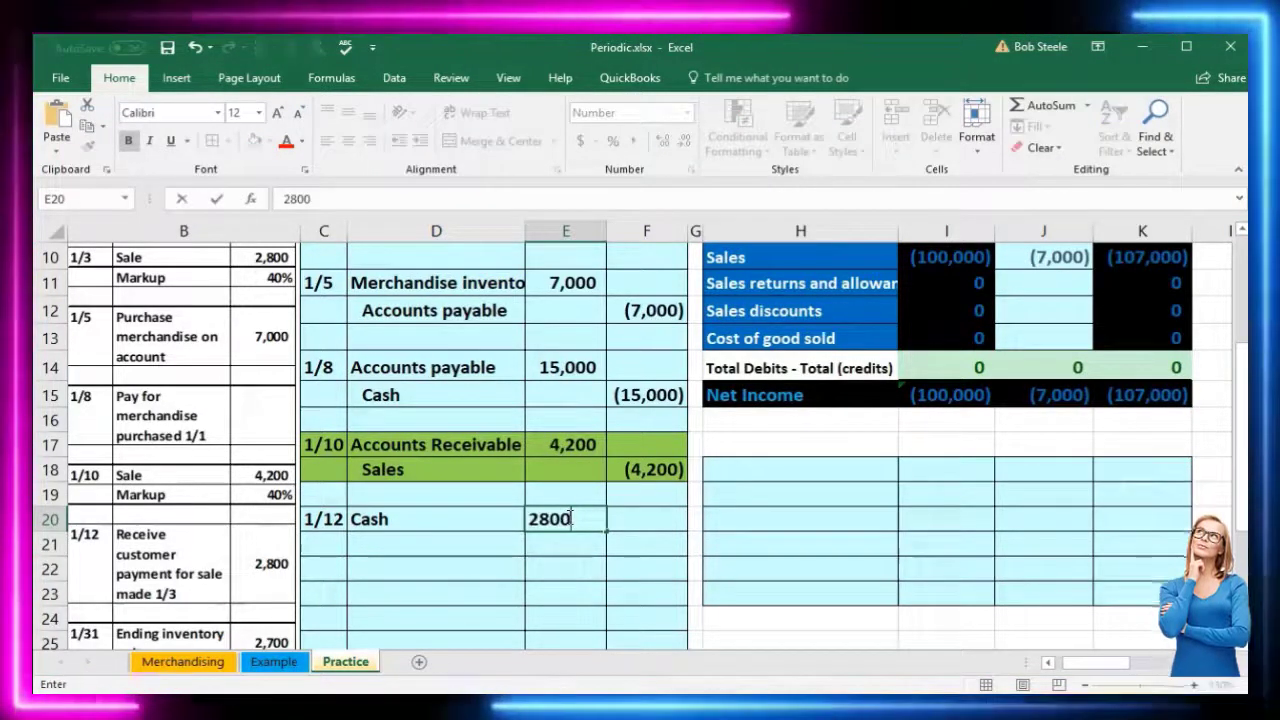
key(Return)
key(Right)
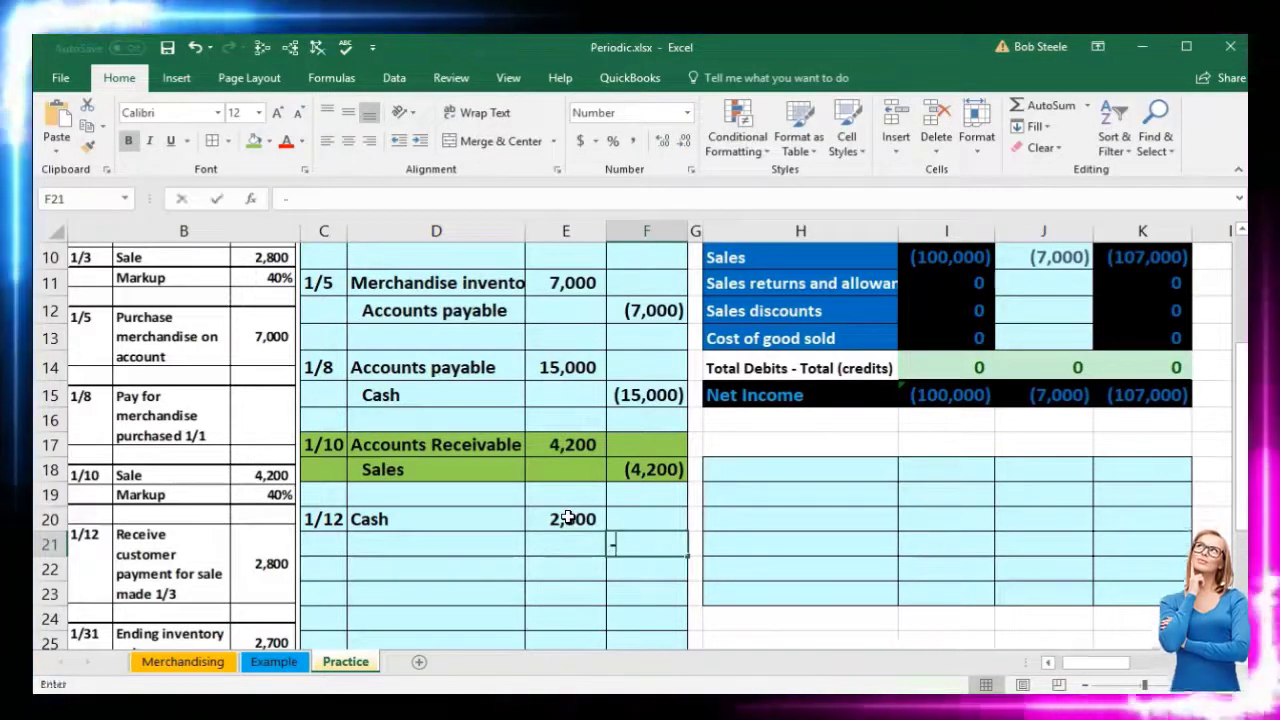
text(-)
click(567, 518)
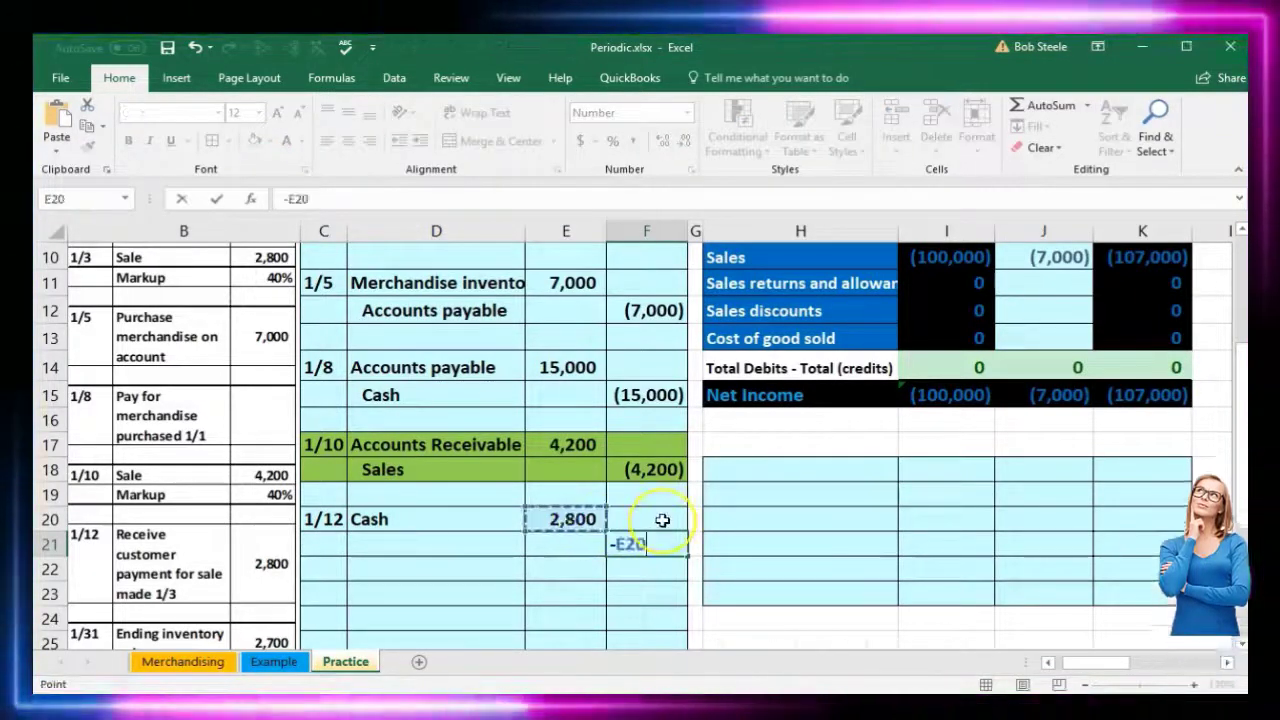
key(Return)
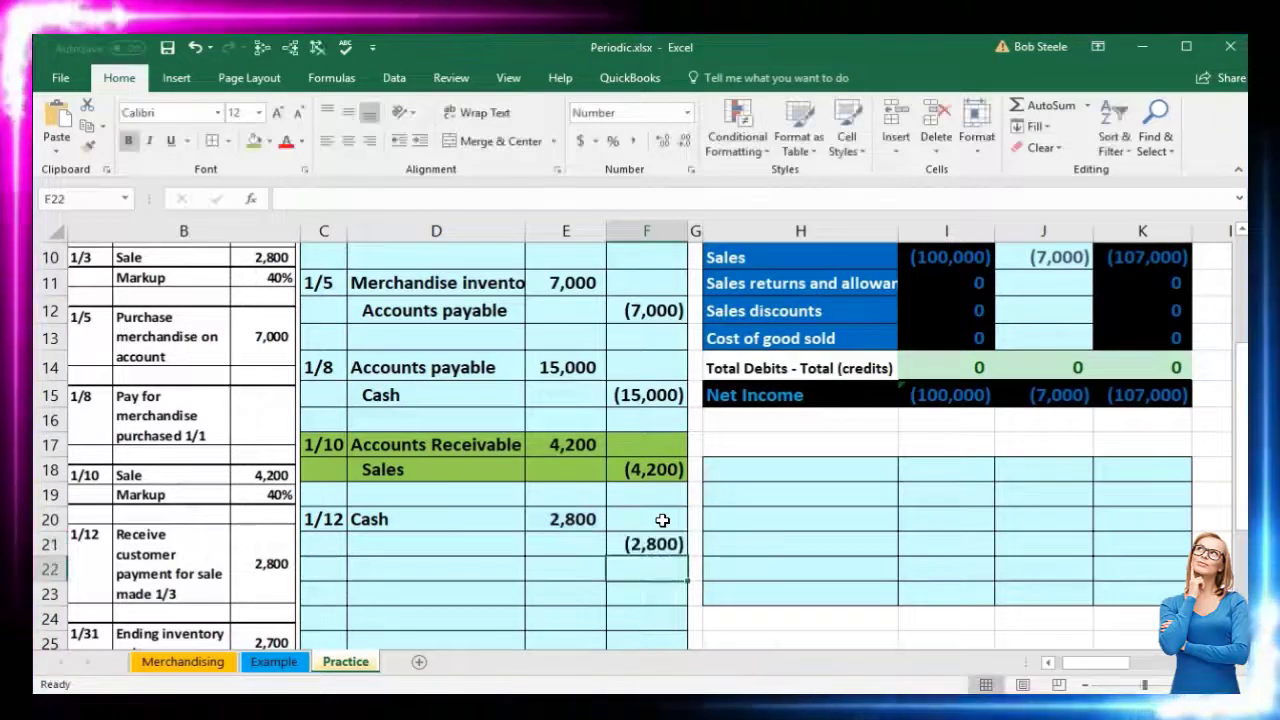
- Review the Accounts Receivable line and its ending balance in the trial balance against the 1/12 entry
click(513, 537)
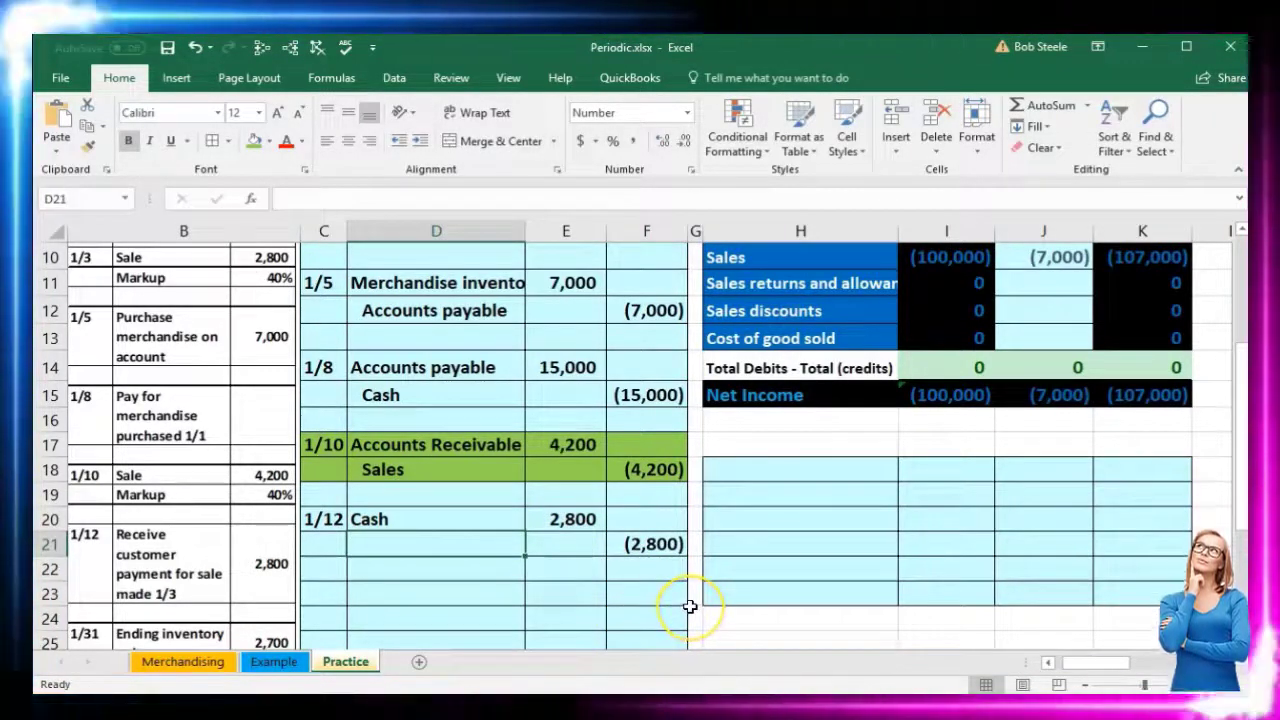
scroll(700, 570, up, 1)
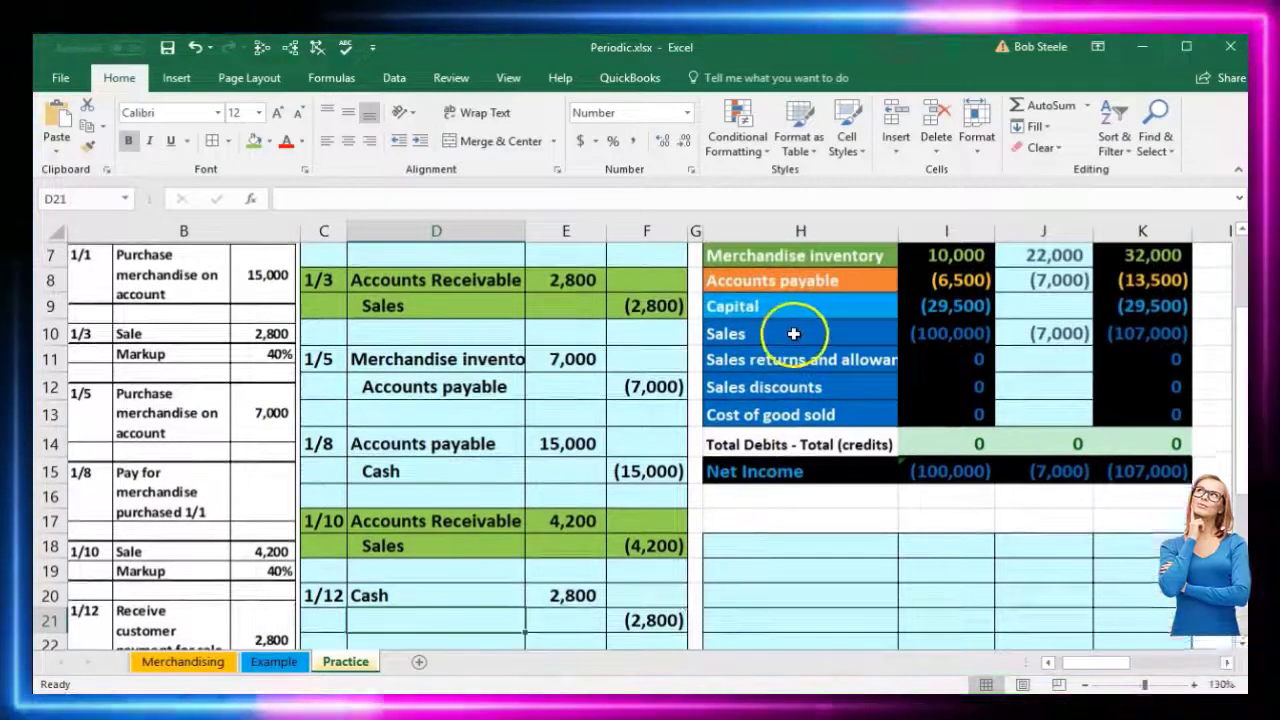
scroll(860, 490, up, 1)
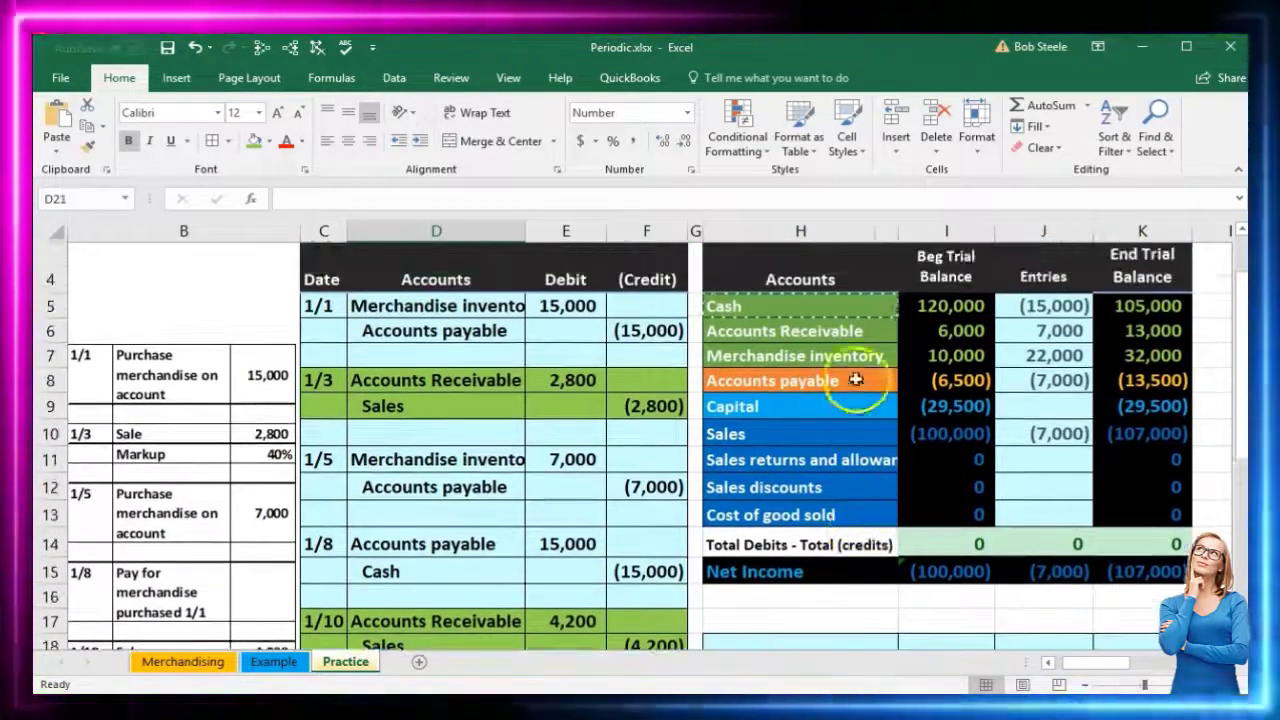
click(845, 333)
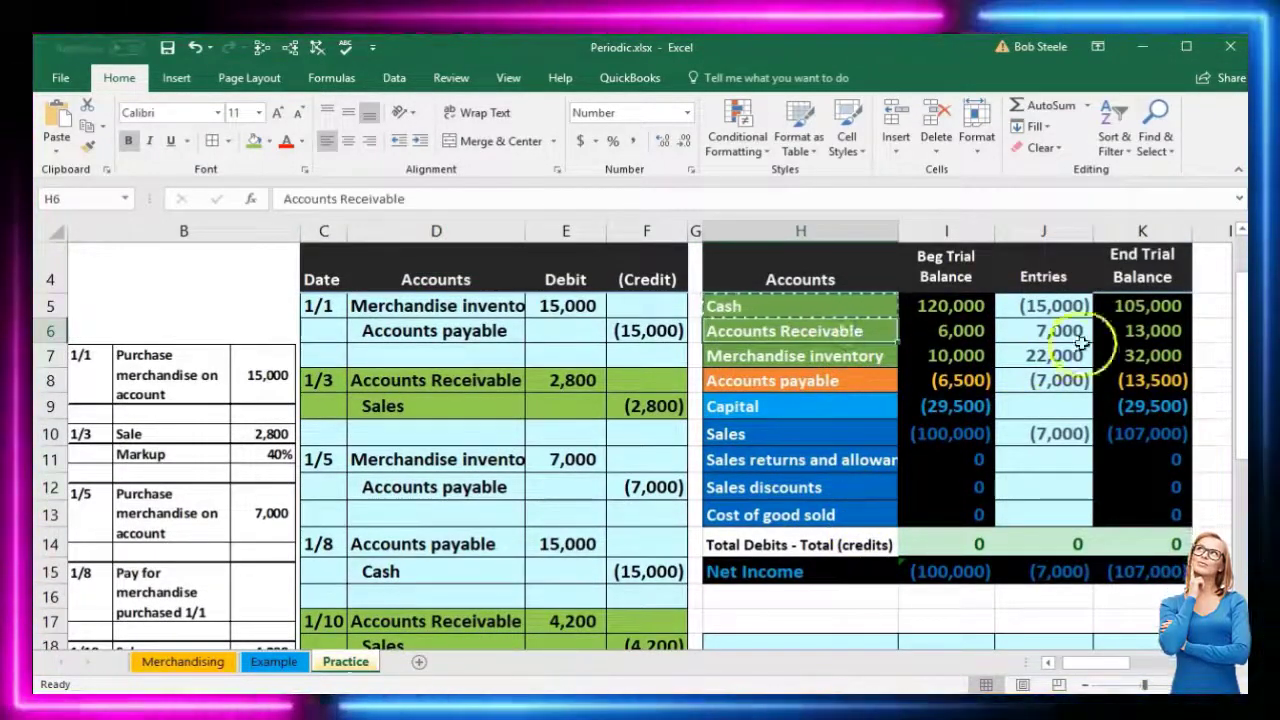
click(1140, 332)
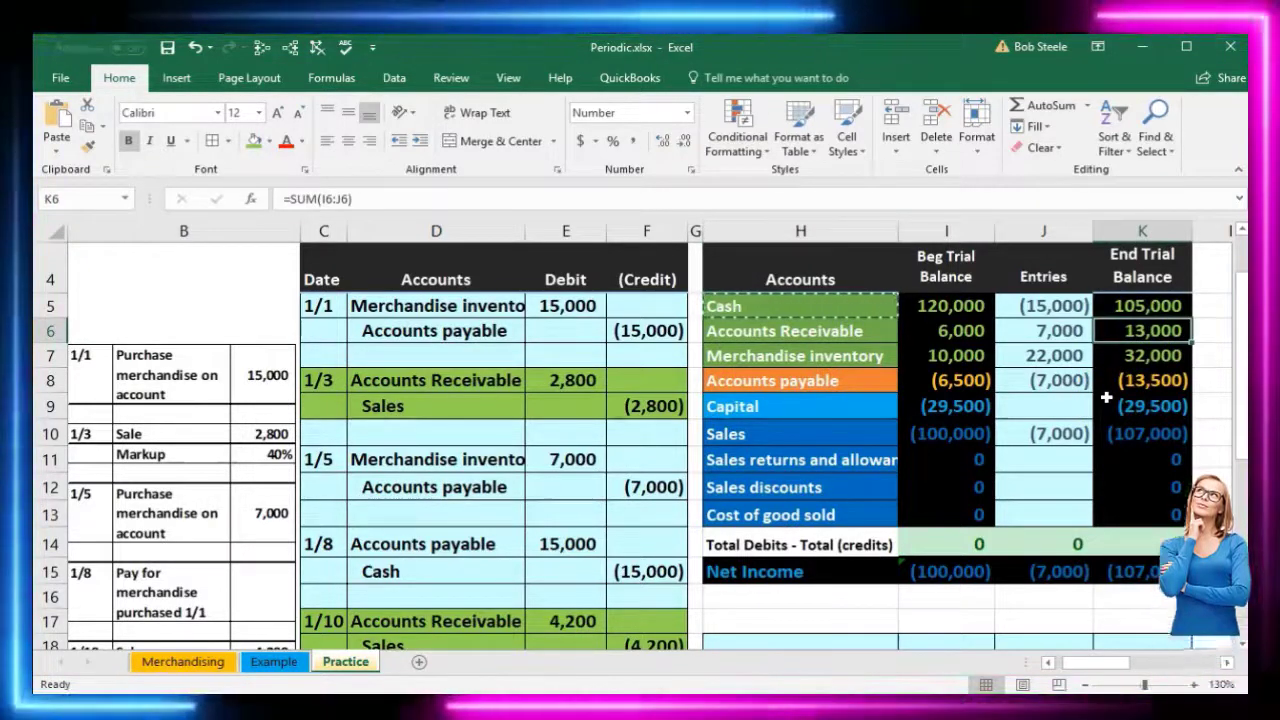
scroll(1050, 450, down, 1)
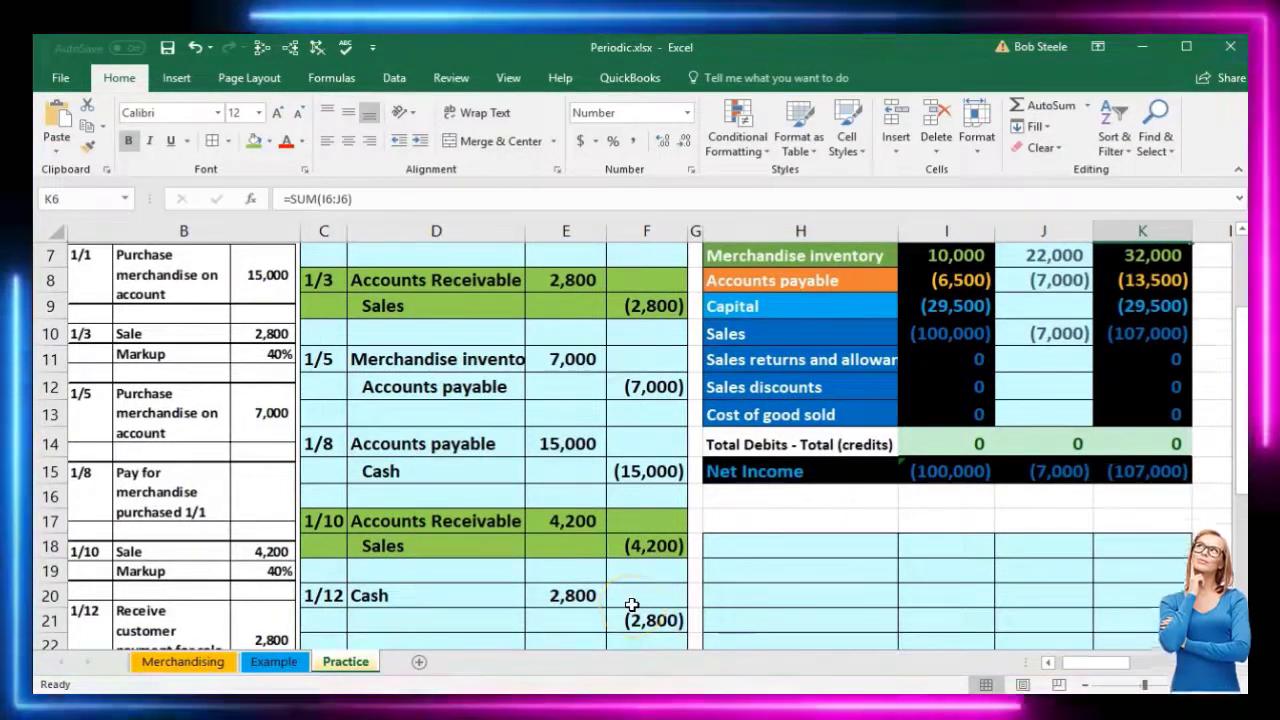
scroll(820, 585, up, 1)
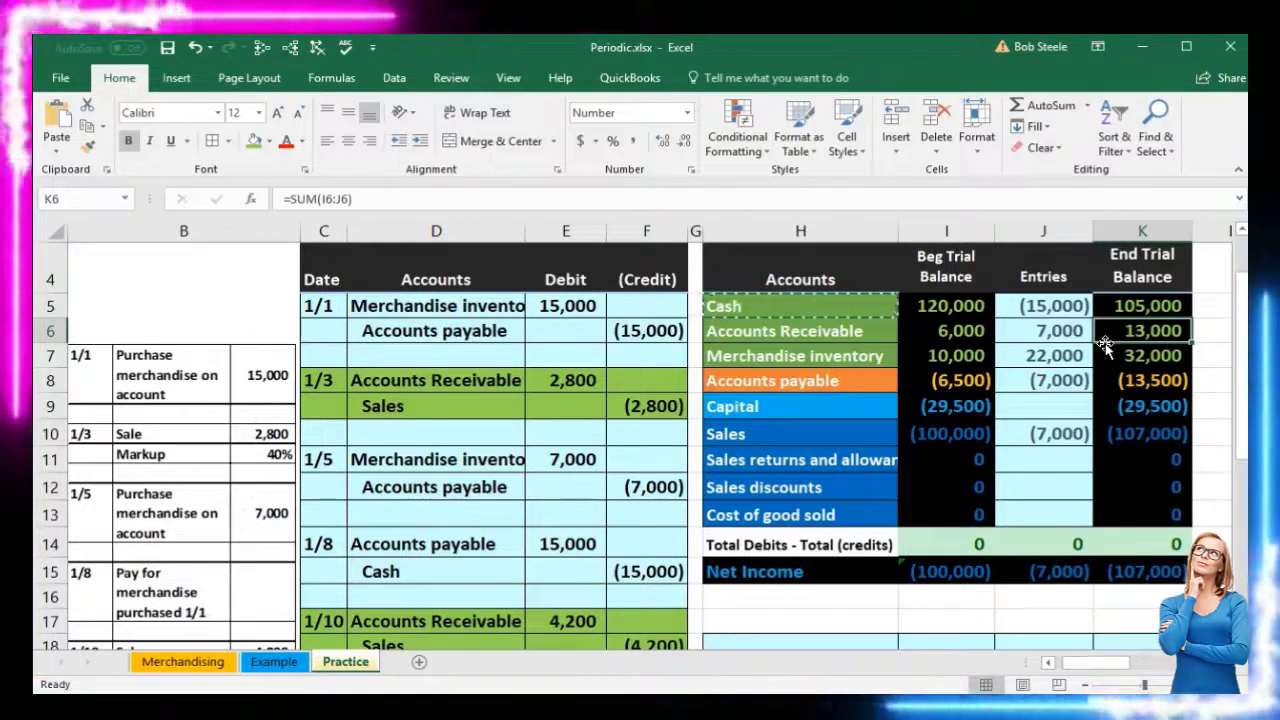
- Copy the Accounts Receivable name from H6, paste it as values into D21, and indent it as the credit account
click(787, 333)
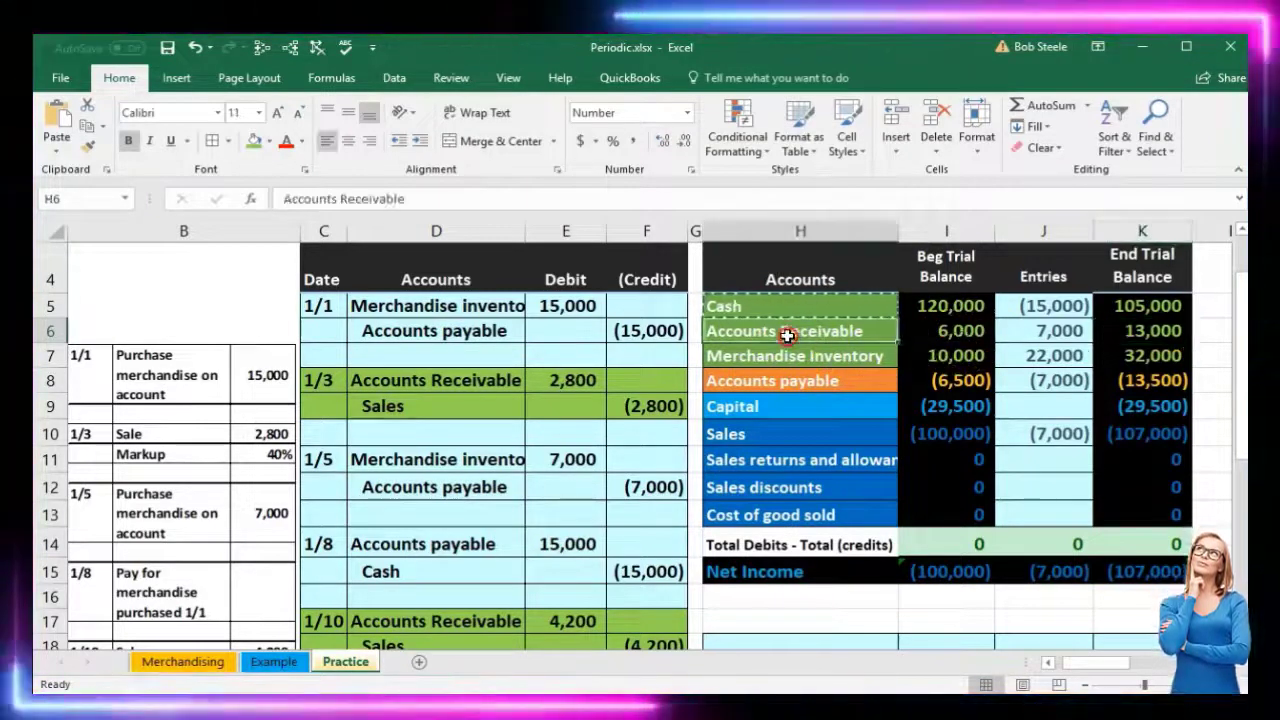
right_click(787, 333)
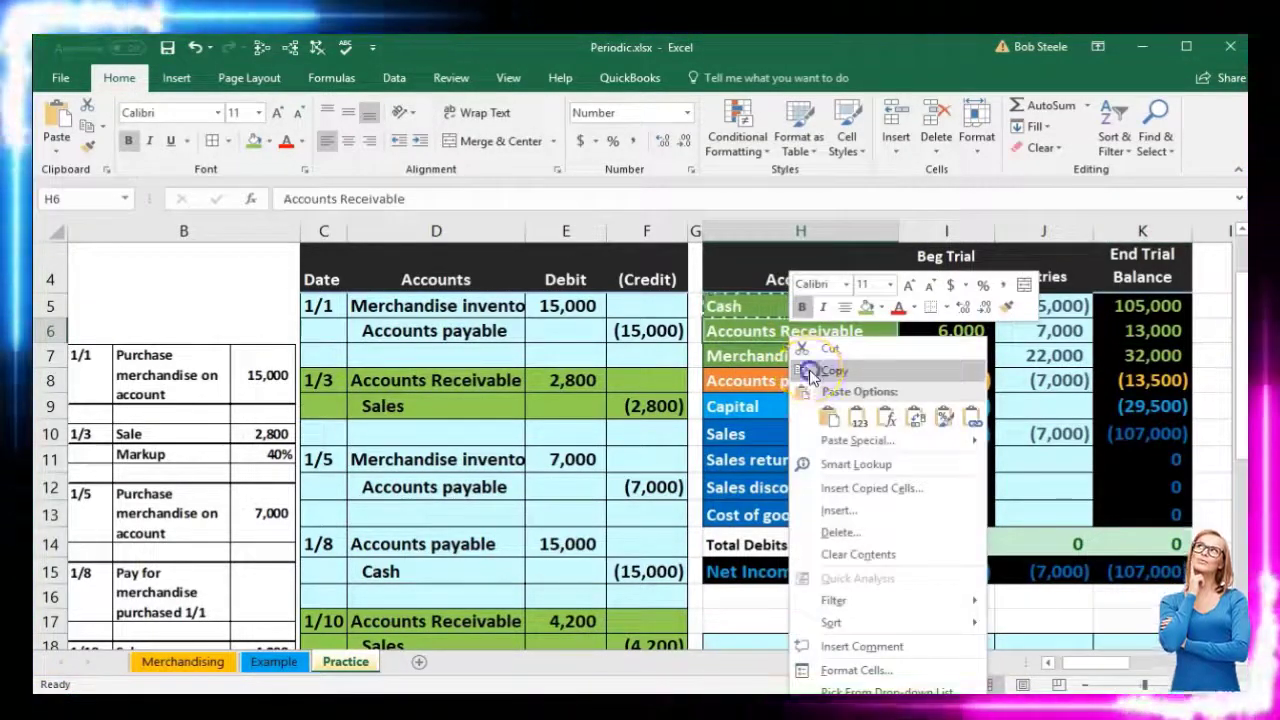
click(812, 370)
scroll(523, 480, down, 2)
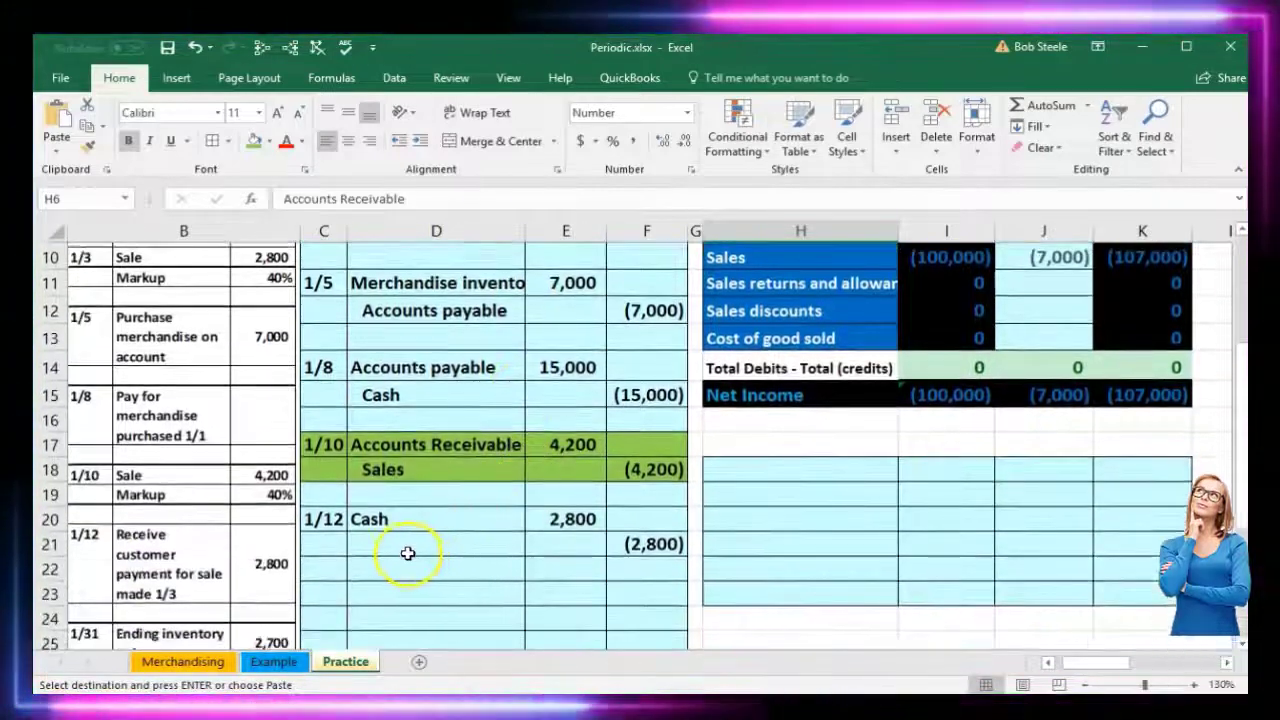
click(405, 547)
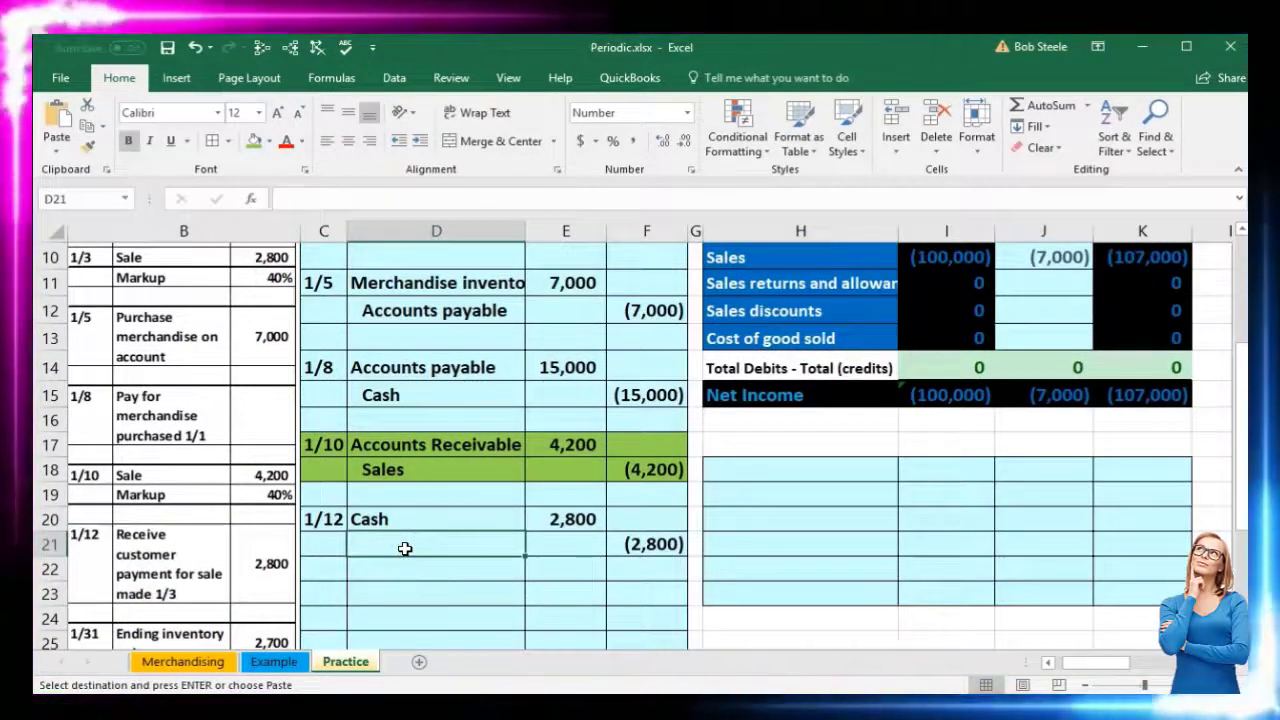
right_click(405, 548)
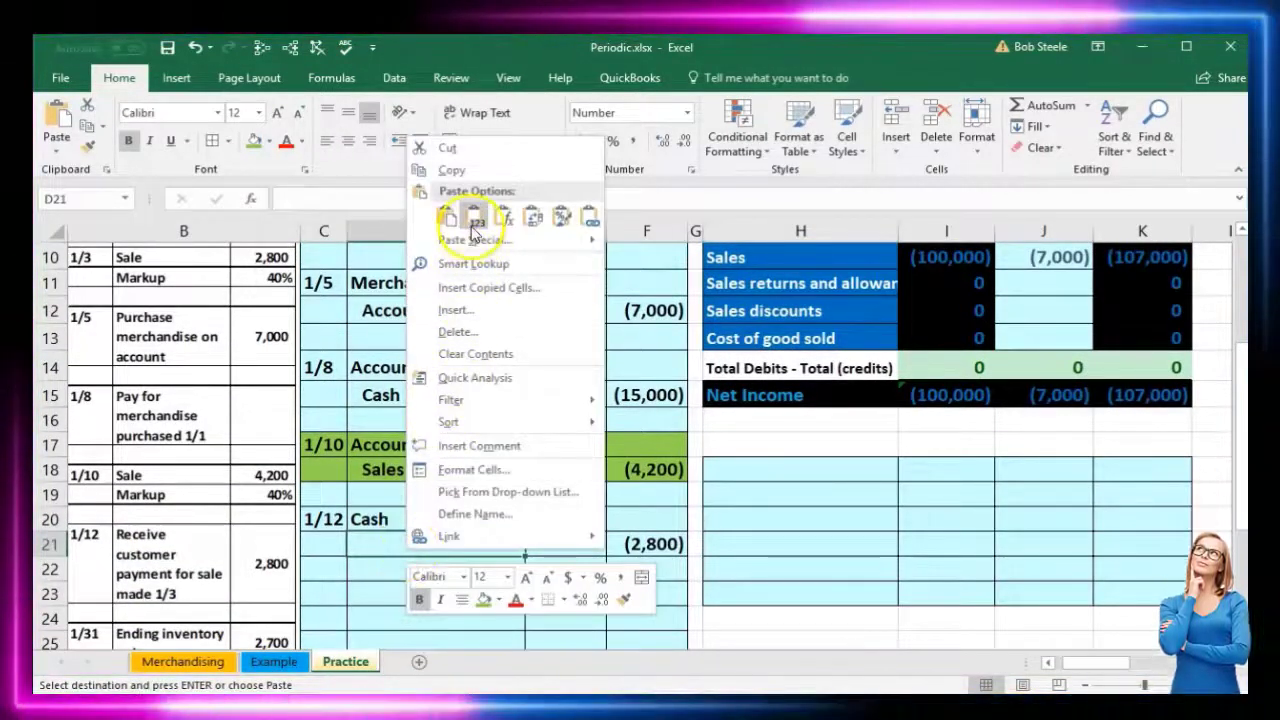
click(468, 216)
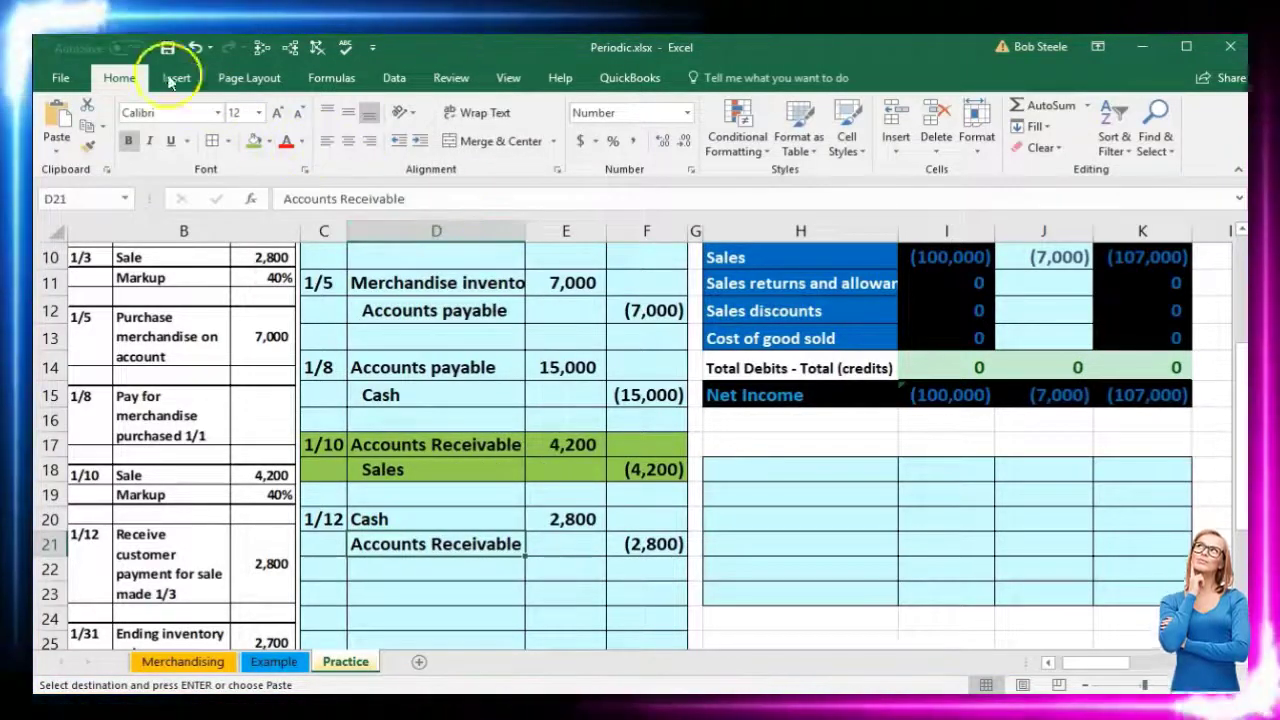
click(420, 146)
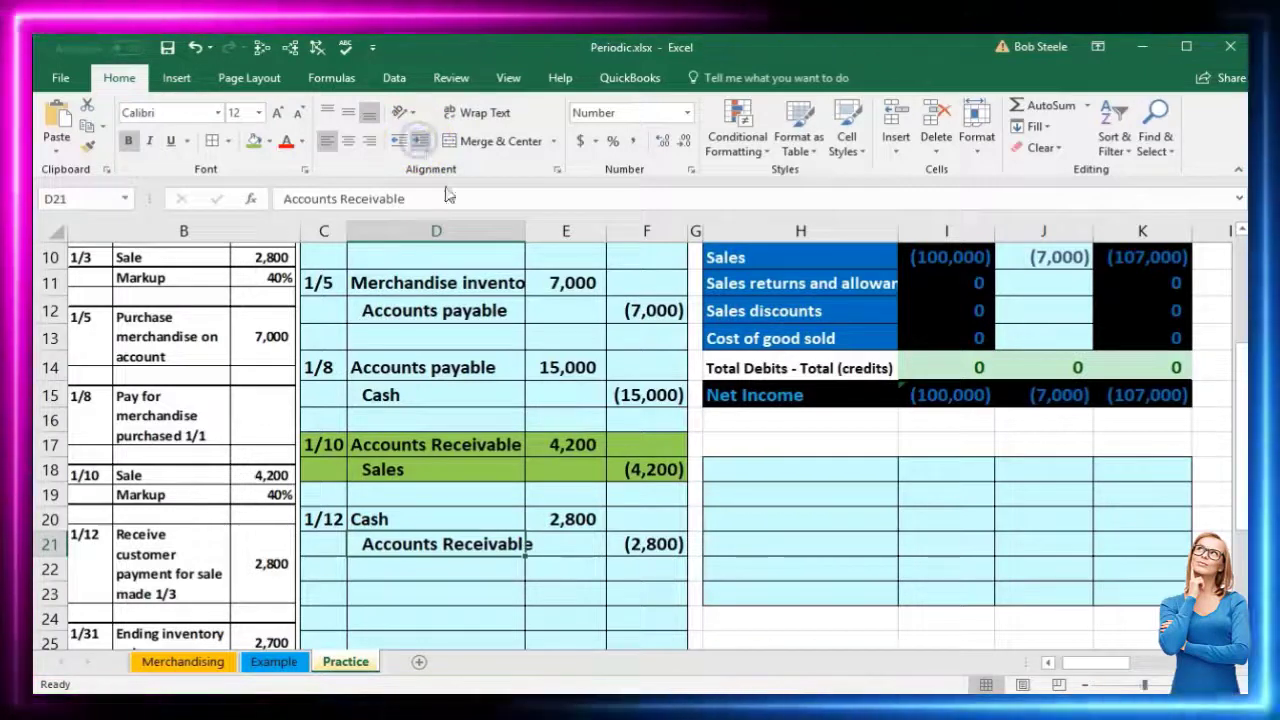
drag(456, 519, 543, 517)
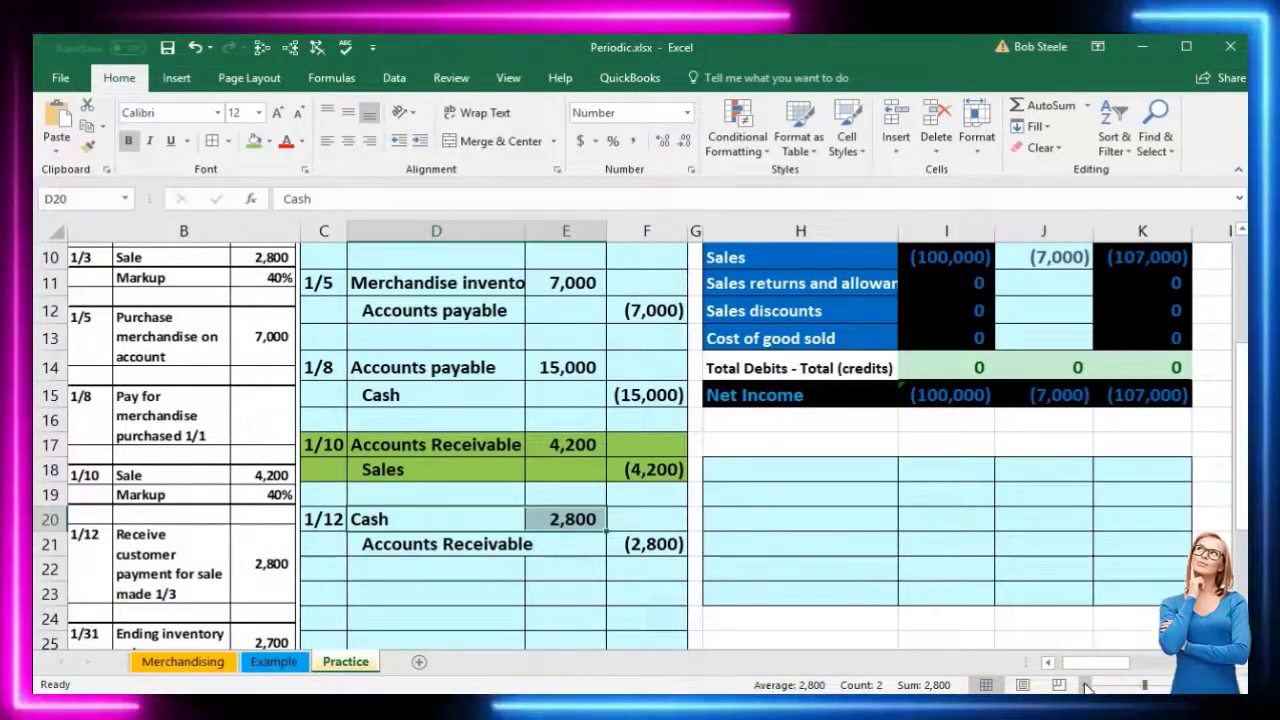
click(1005, 568)
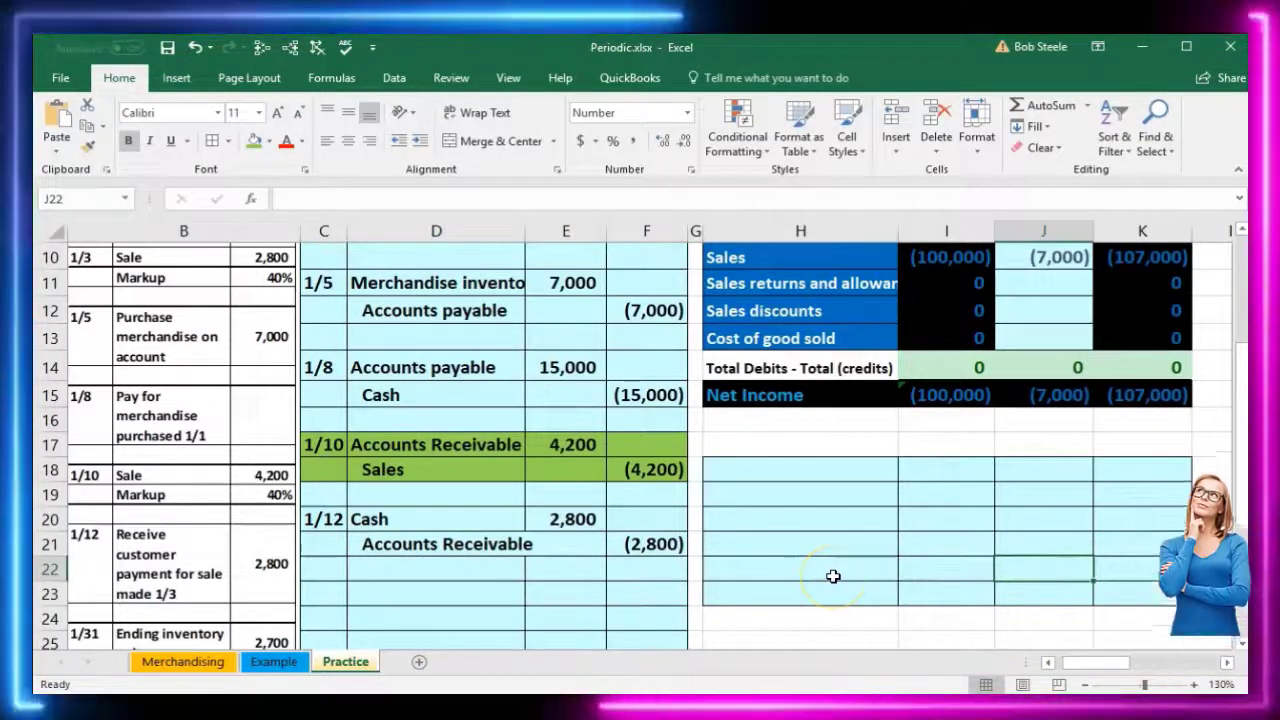
- Add the 1/12 cash debit in E20 to the Cash entries formula in J5, making it =F15+E20, and check the trial balance total
scroll(833, 576, up, 2)
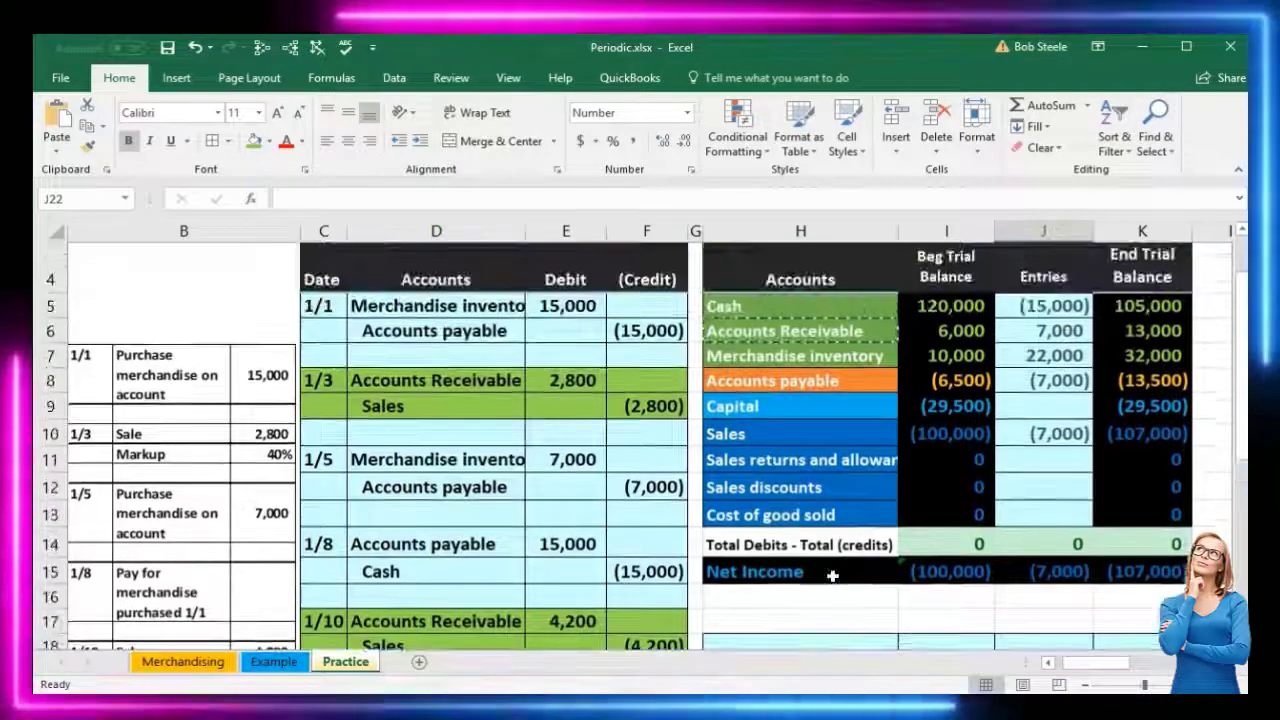
click(768, 306)
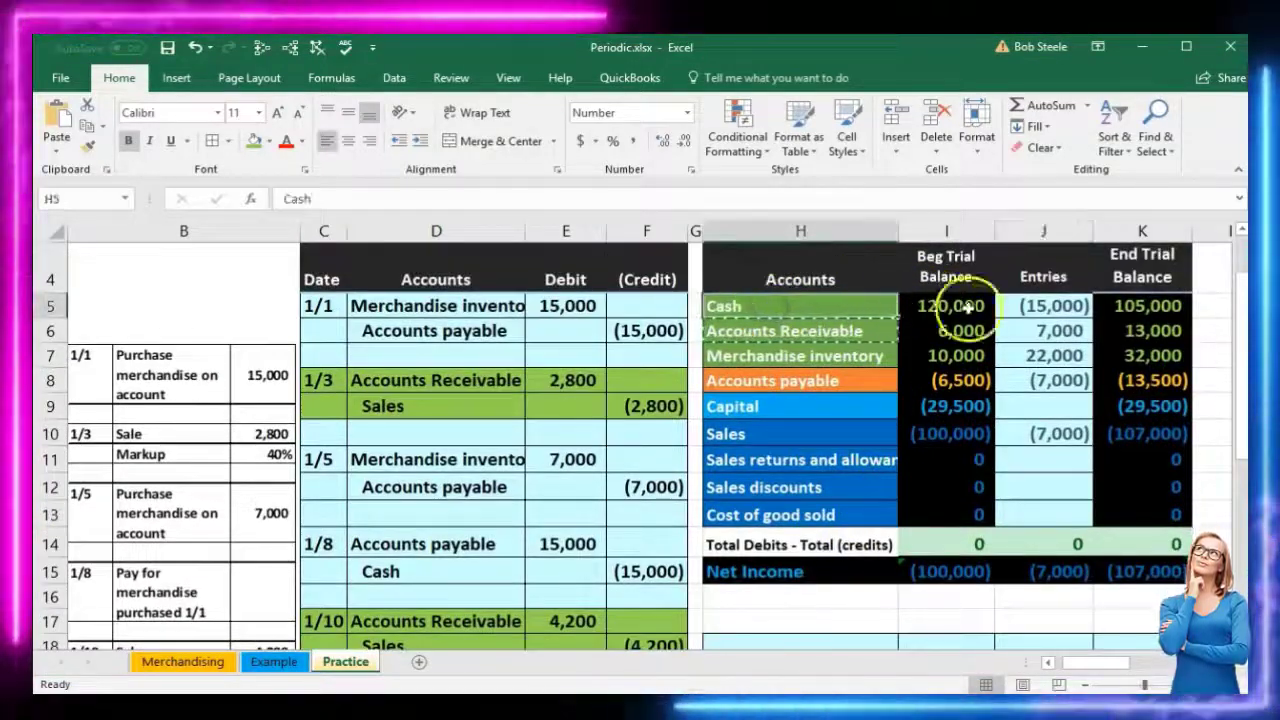
click(1017, 313)
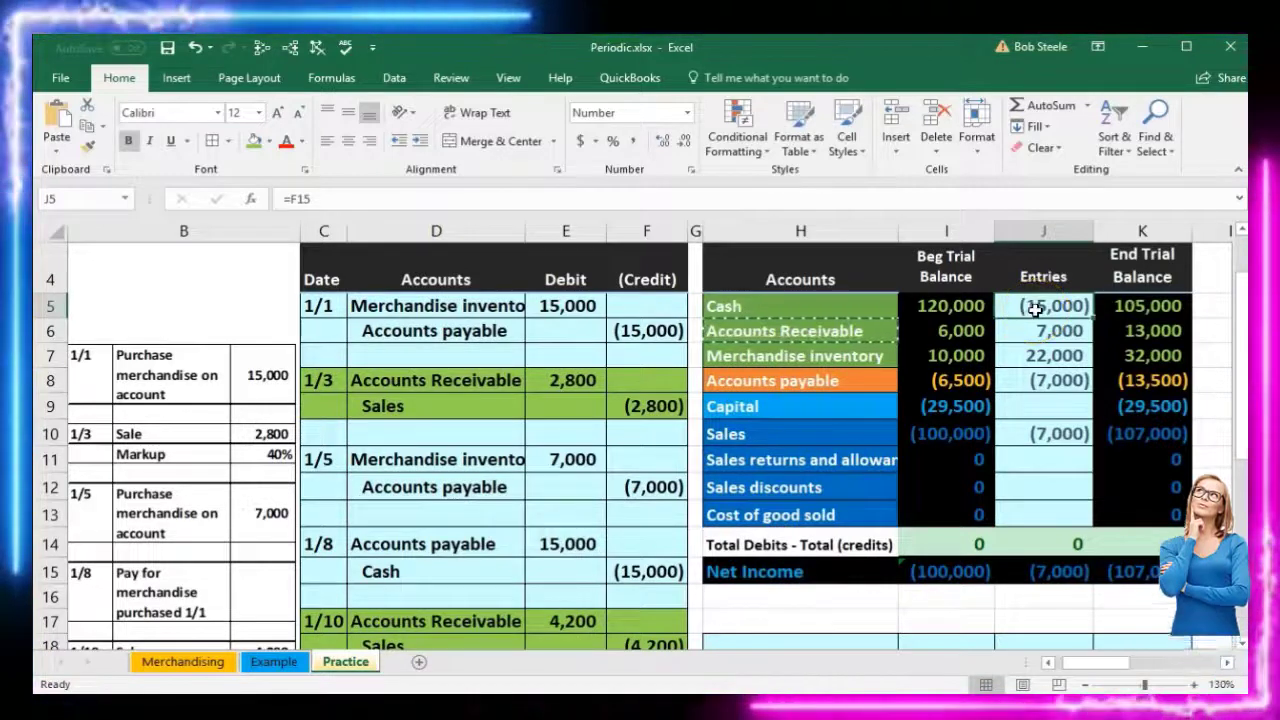
double_click(1046, 308)
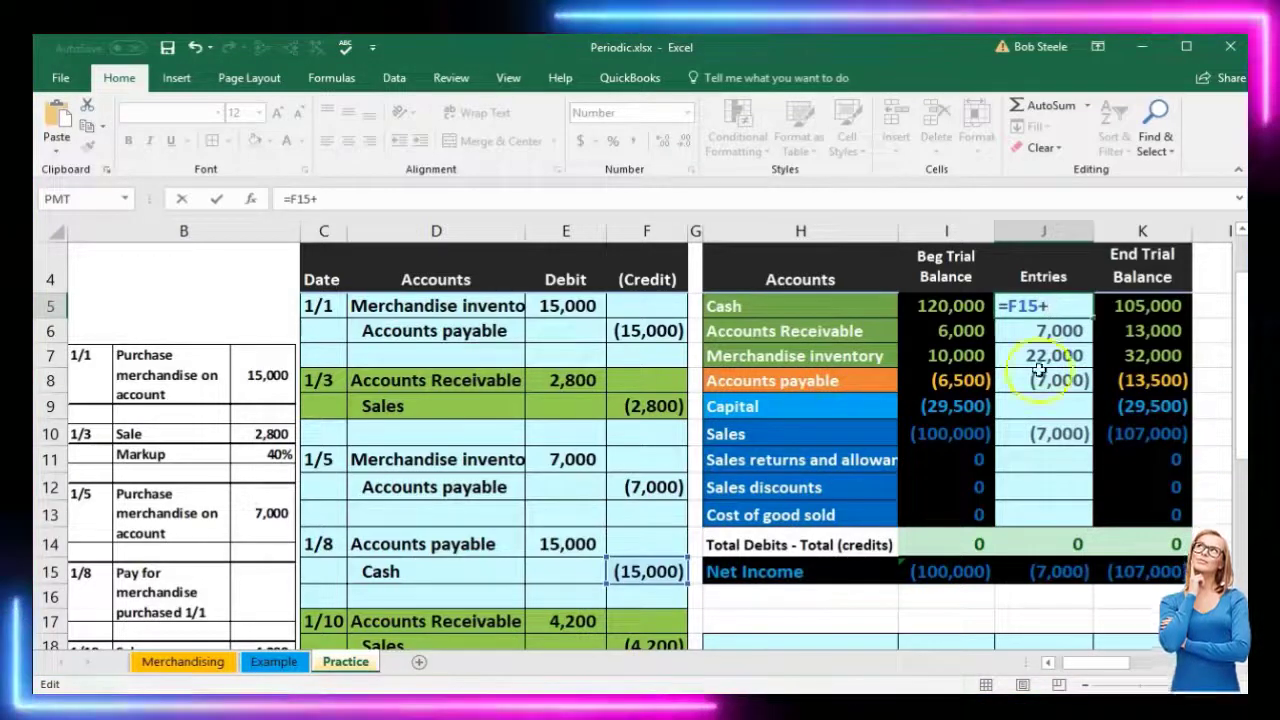
scroll(954, 500, down, 1)
click(584, 594)
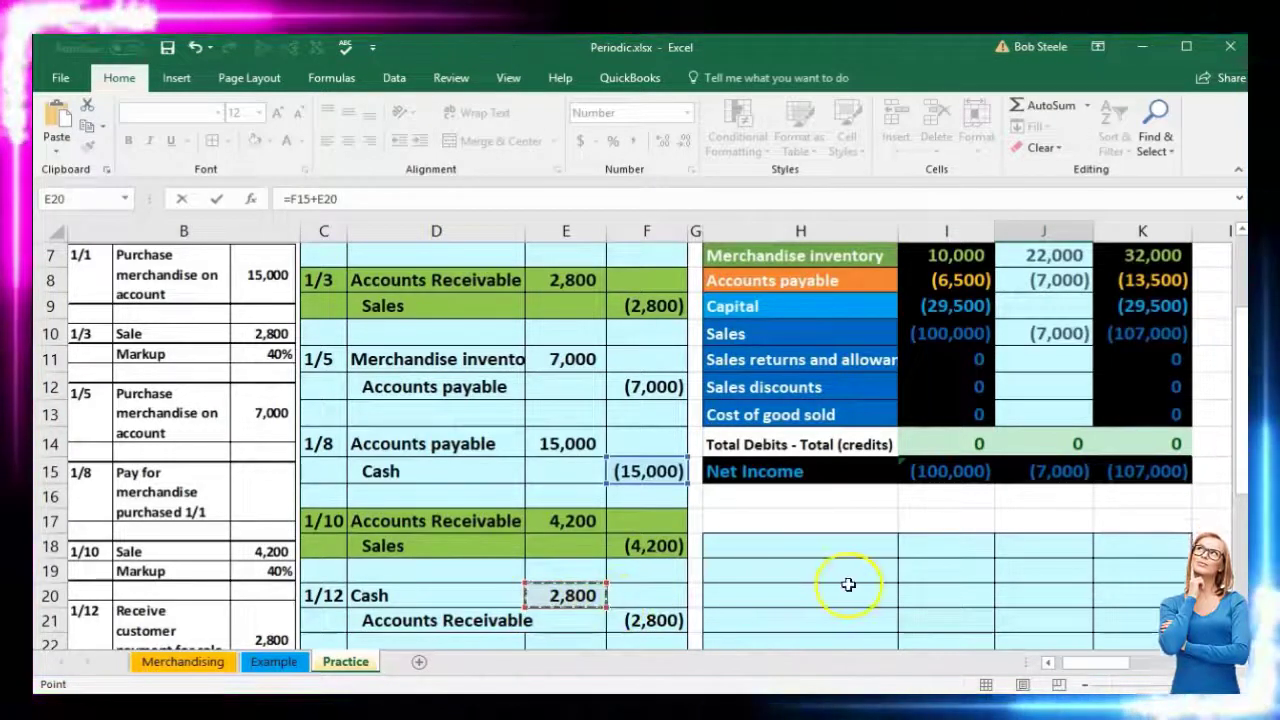
scroll(947, 437, up, 1)
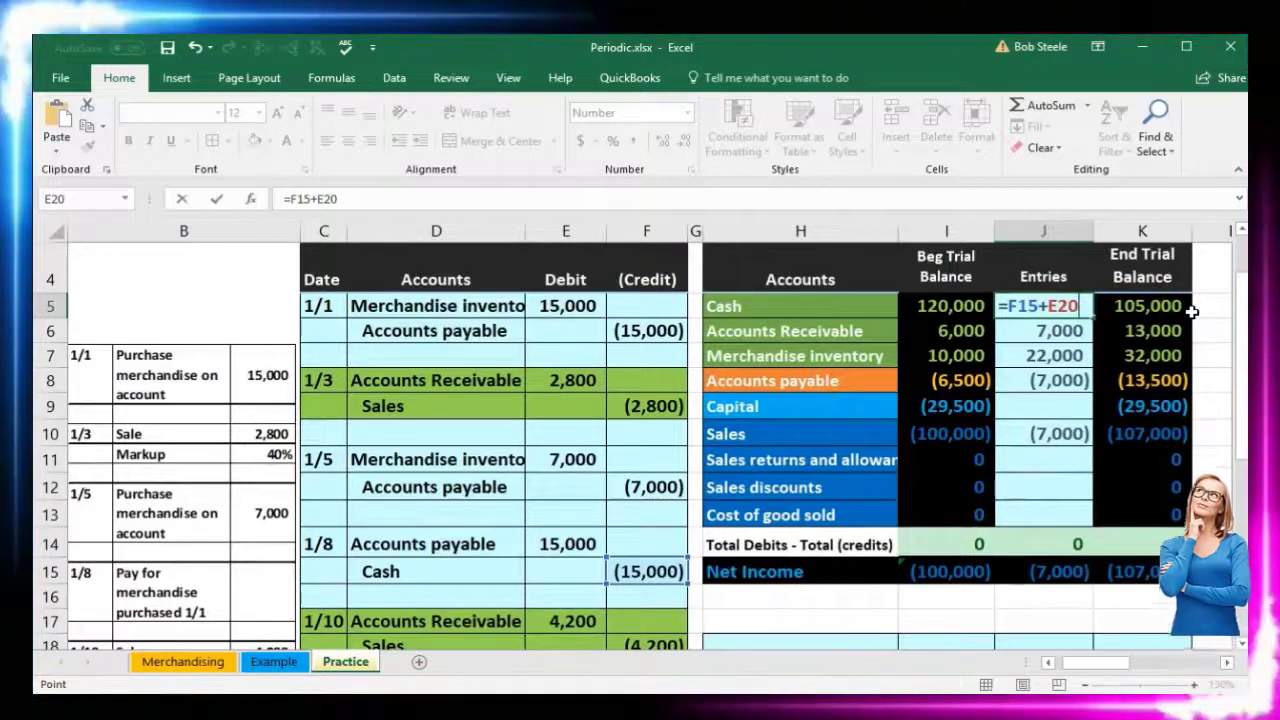
key(Return)
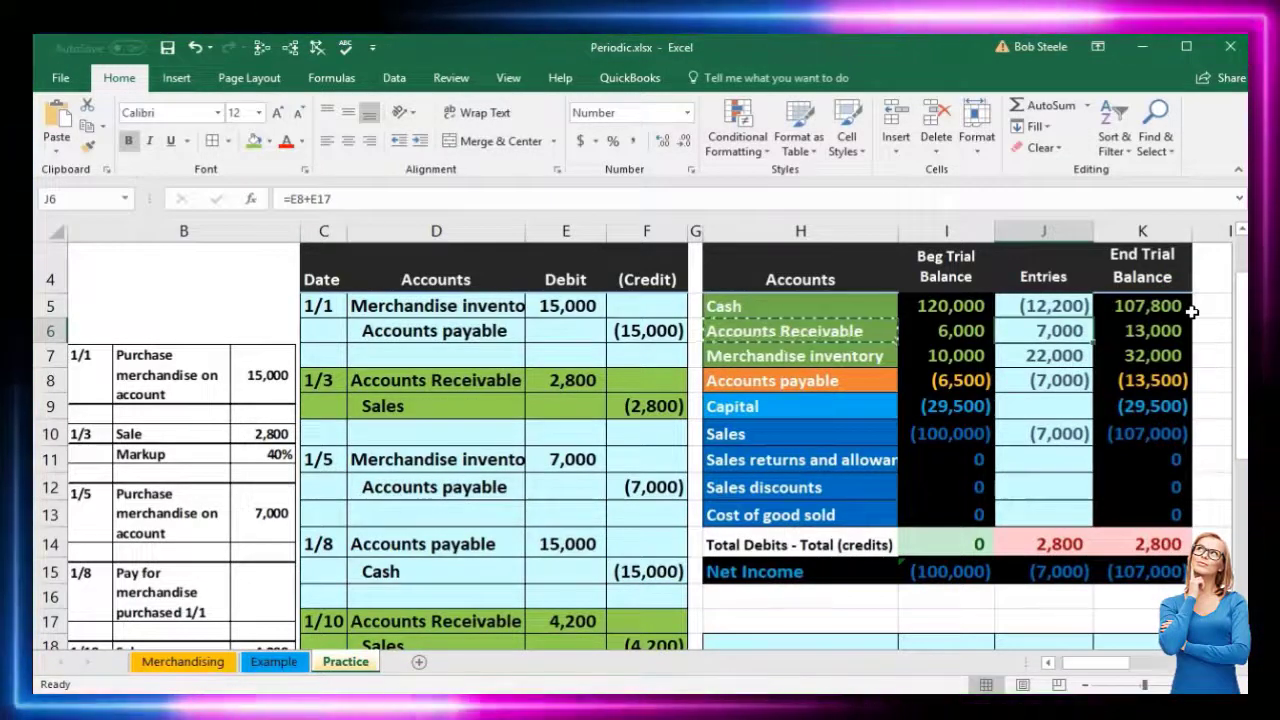
click(1162, 537)
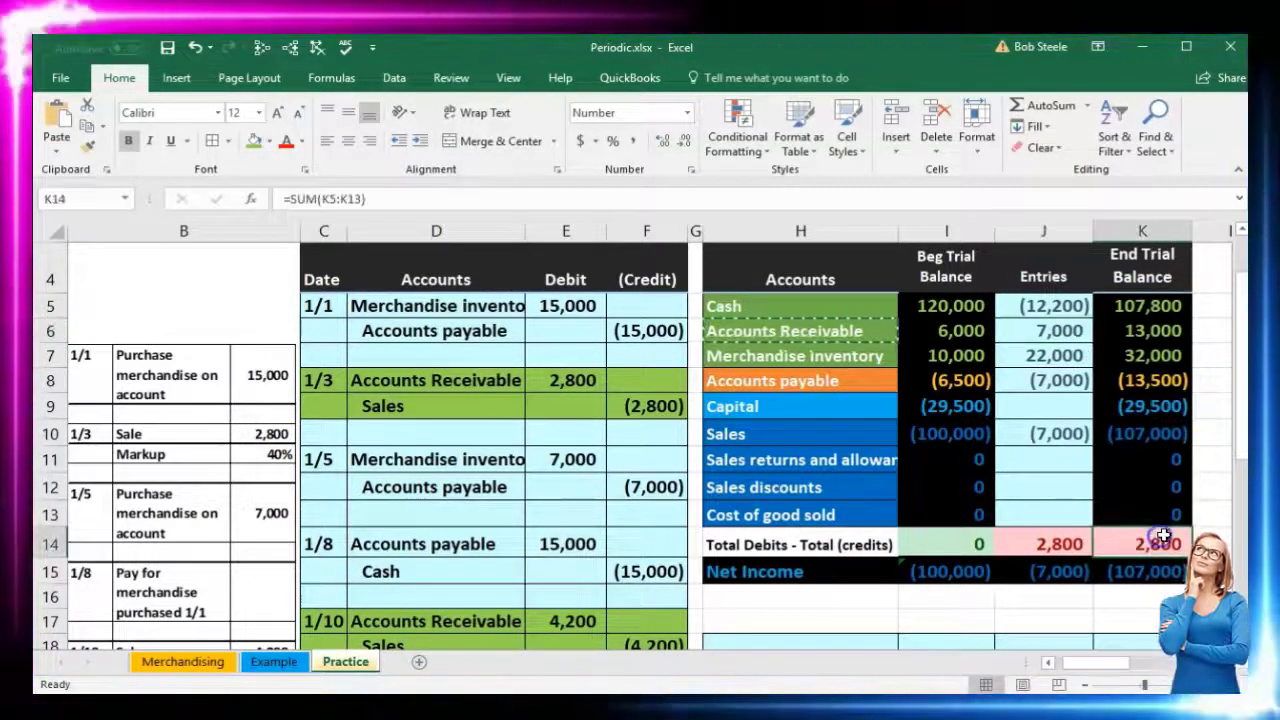
- Add the 1/12 credit in F21 to the Accounts Receivable formula in J6, making it =E8+E17+F21, and recheck the trial balance total
scroll(1029, 551, down, 2)
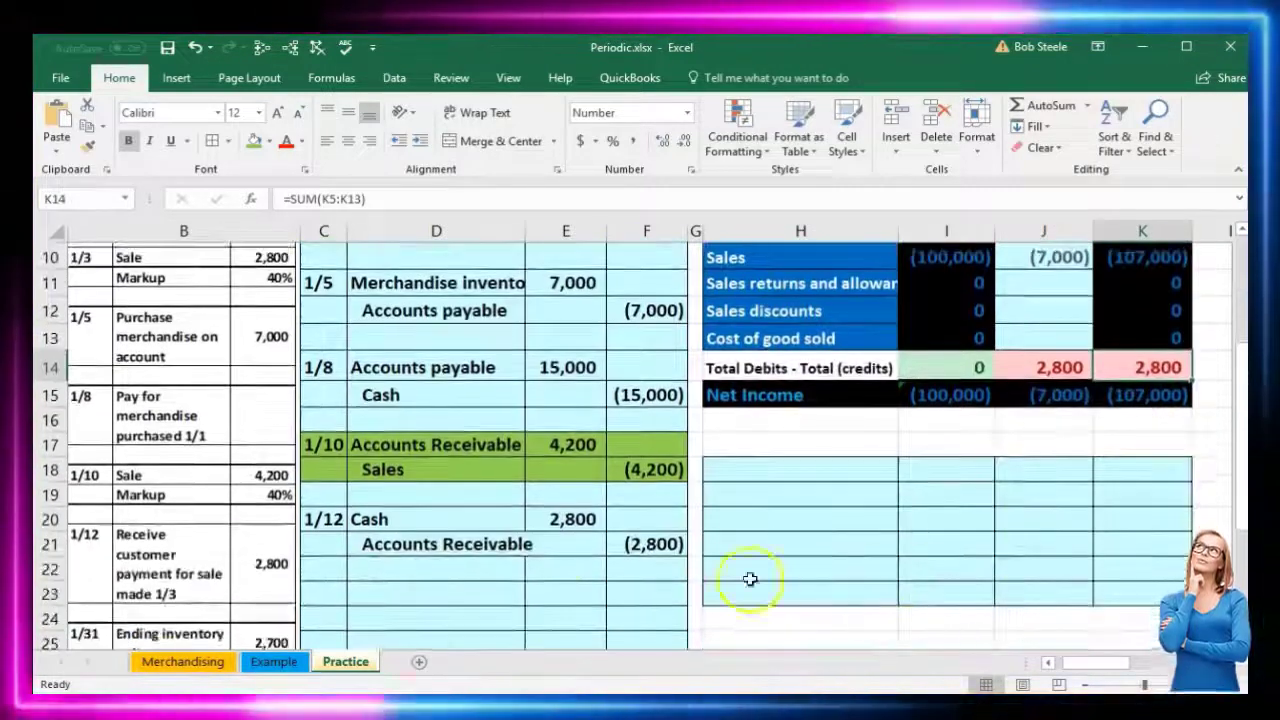
drag(486, 540, 640, 543)
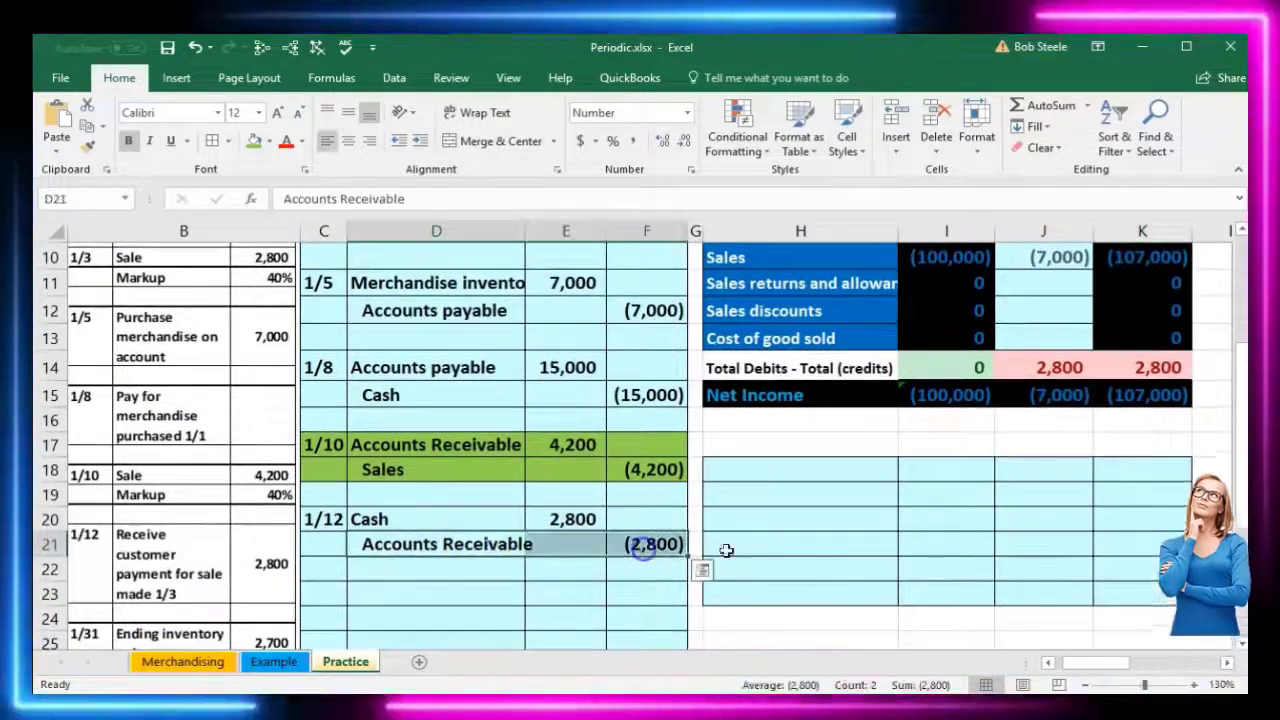
scroll(780, 550, up, 2)
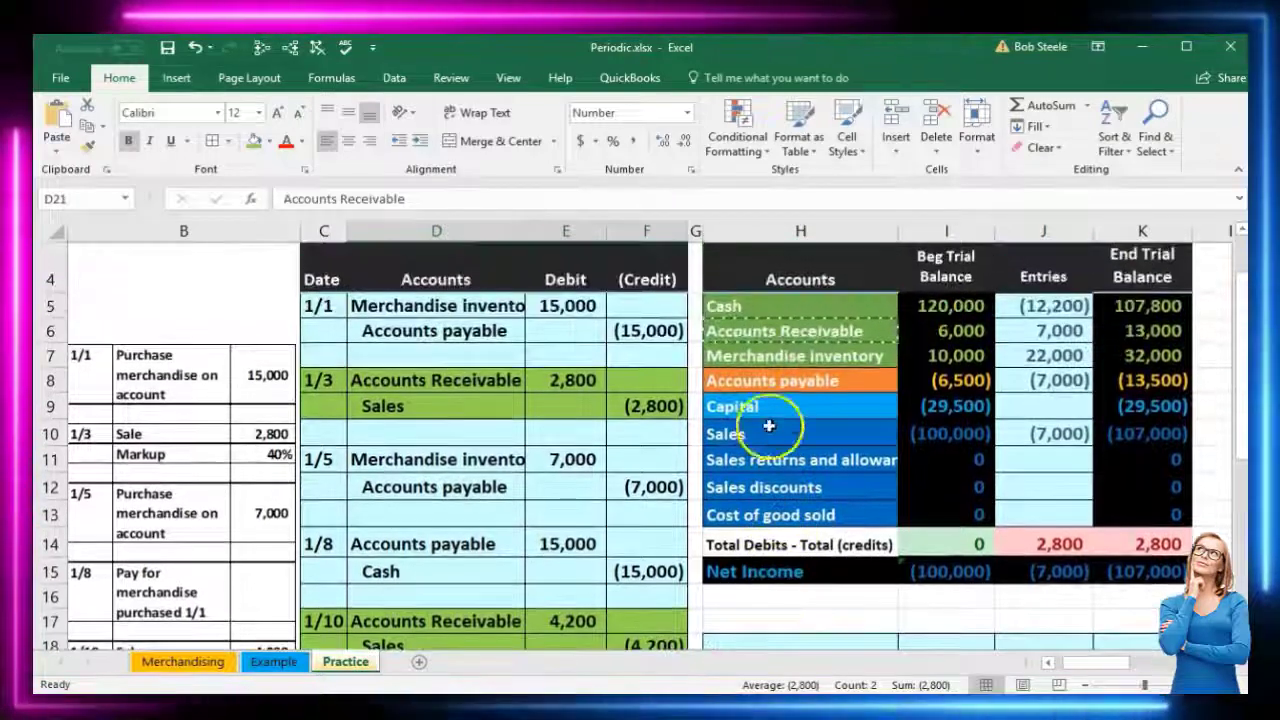
click(1058, 328)
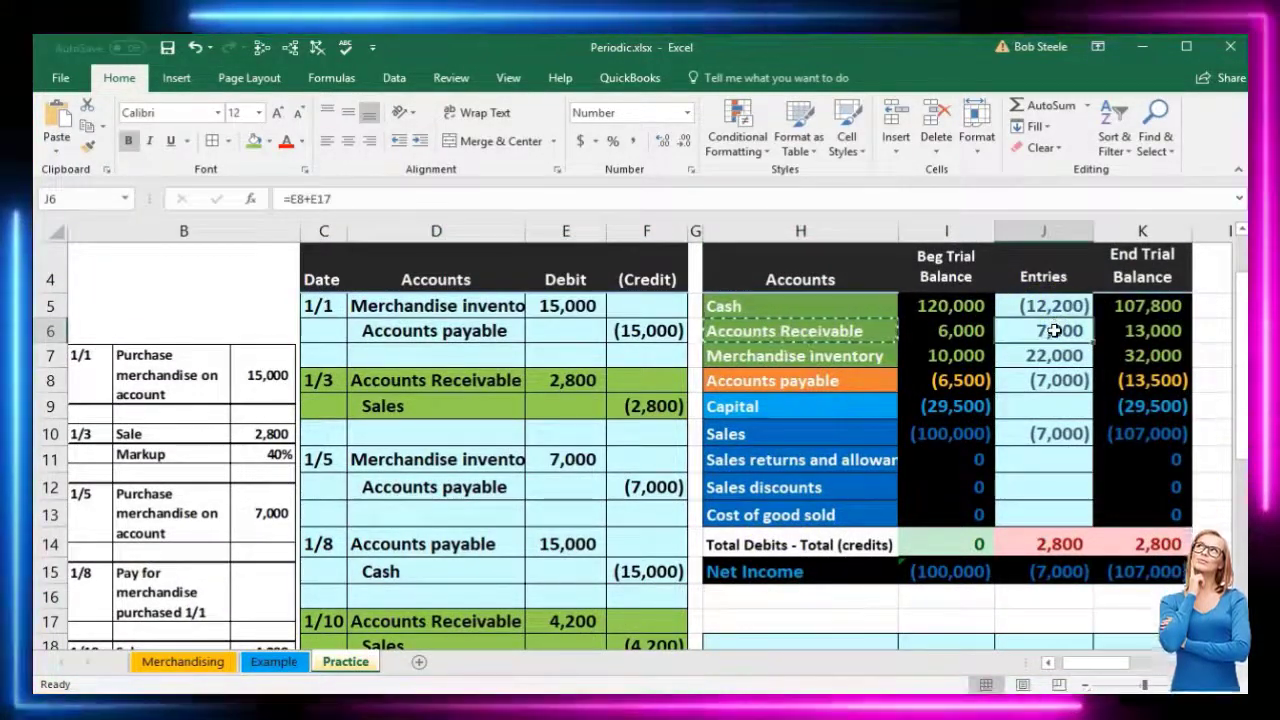
double_click(1056, 330)
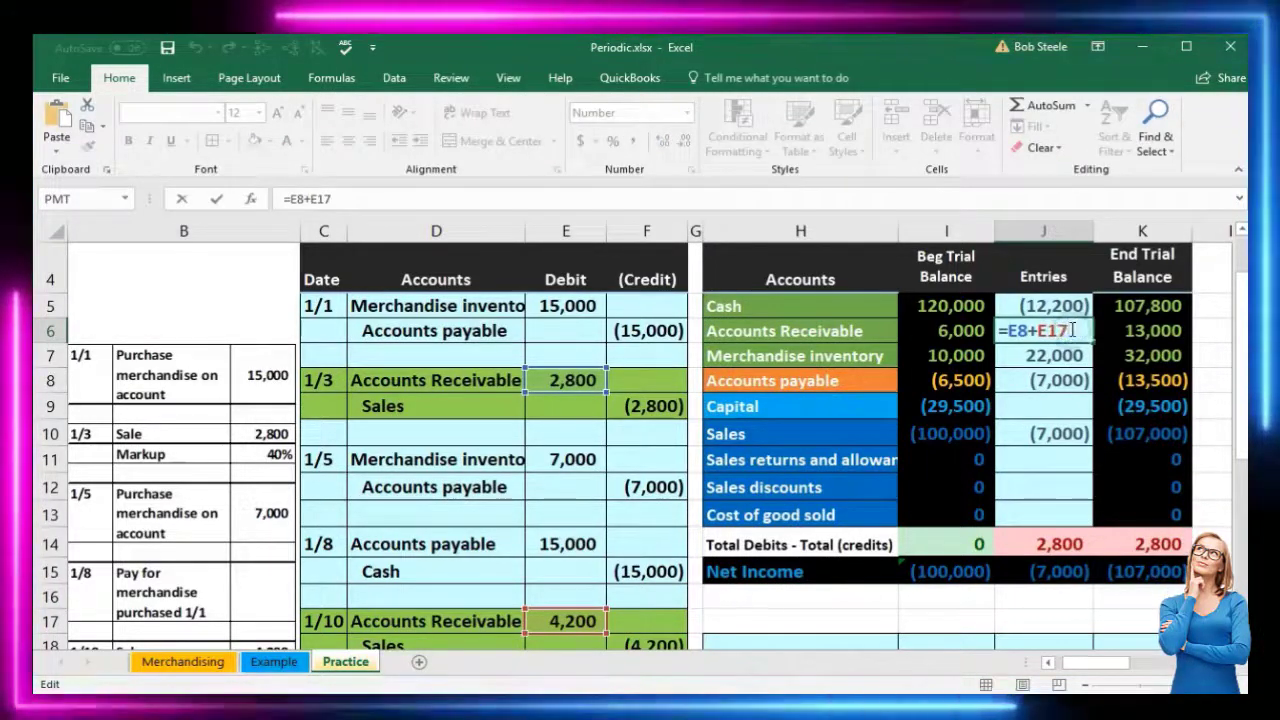
text(+)
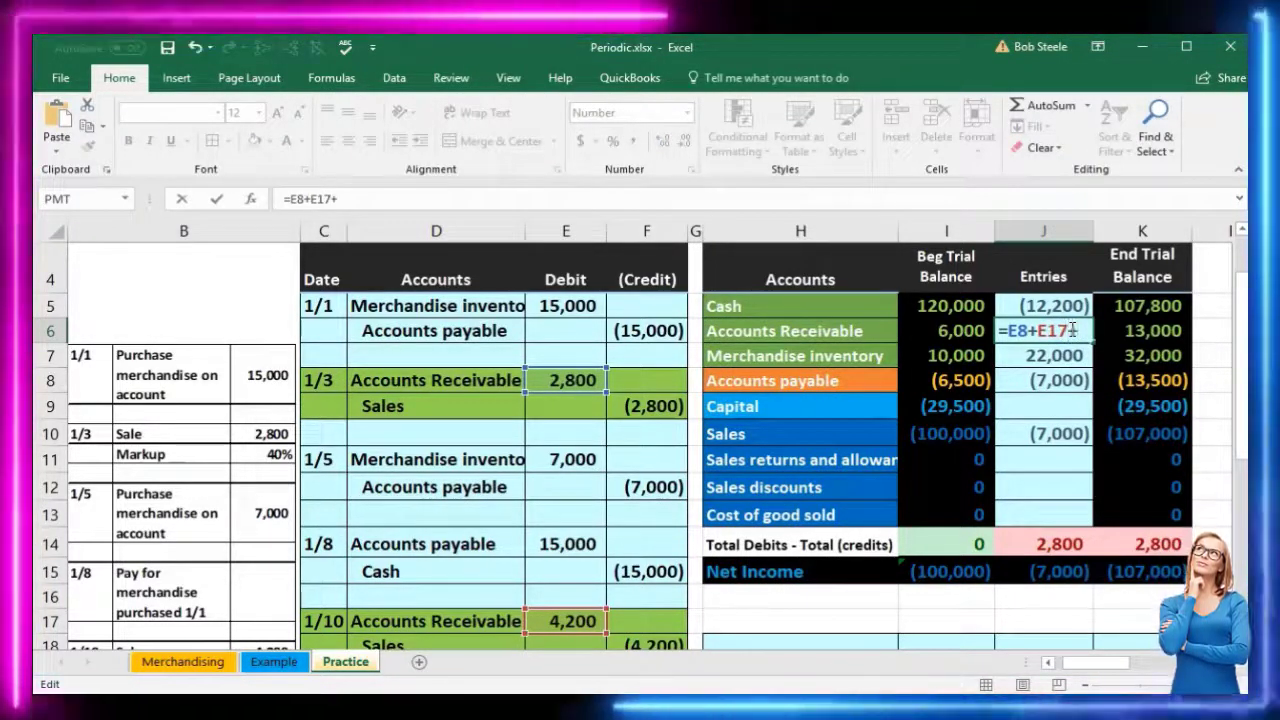
scroll(1068, 331, down, 1)
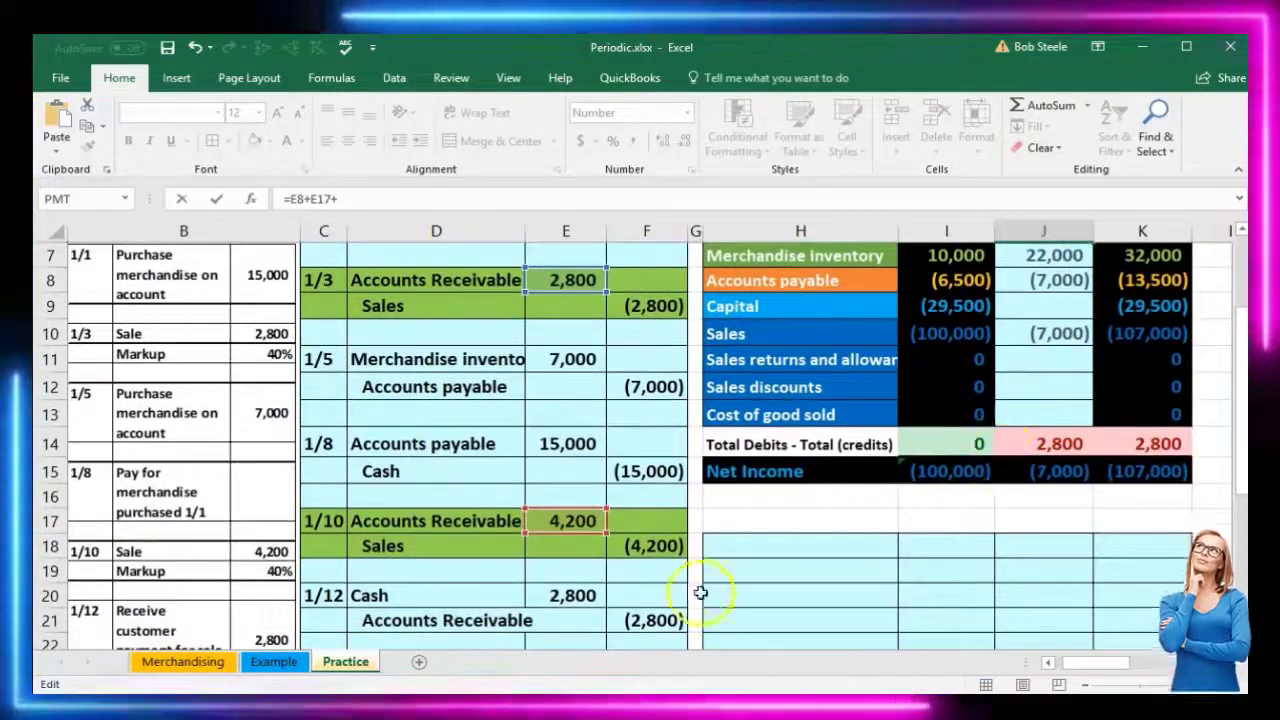
click(652, 620)
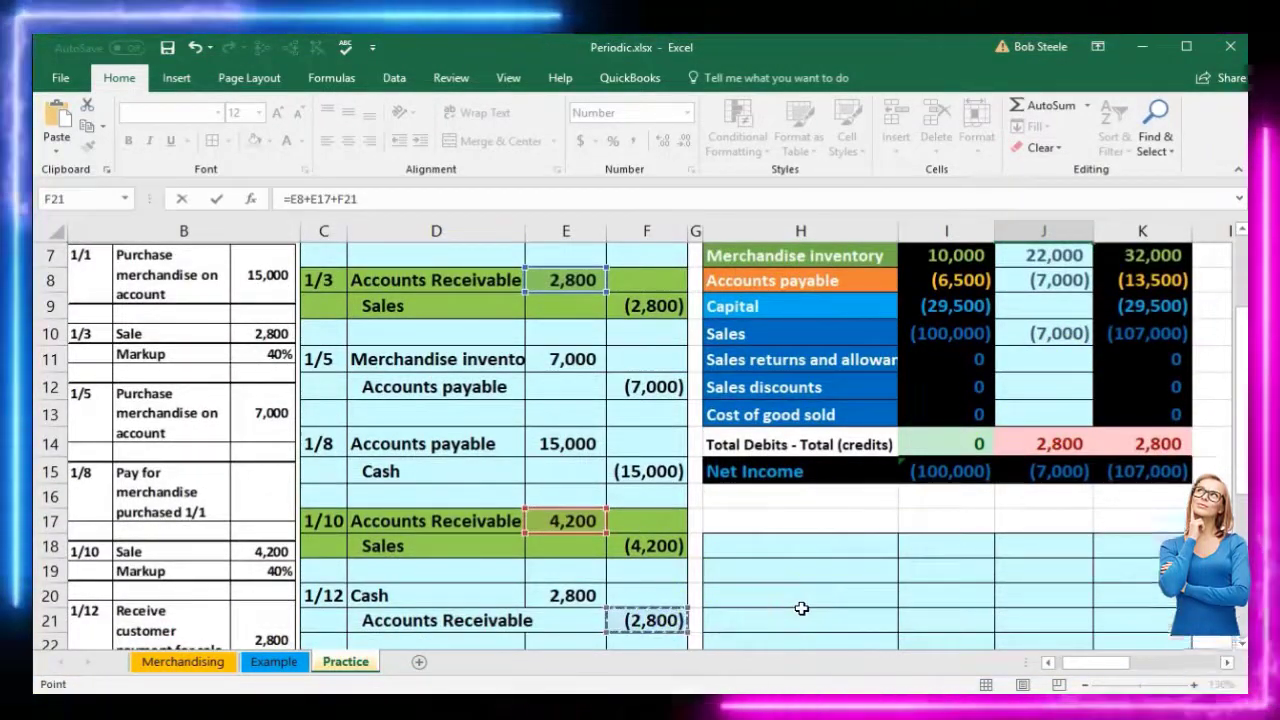
scroll(801, 608, up, 2)
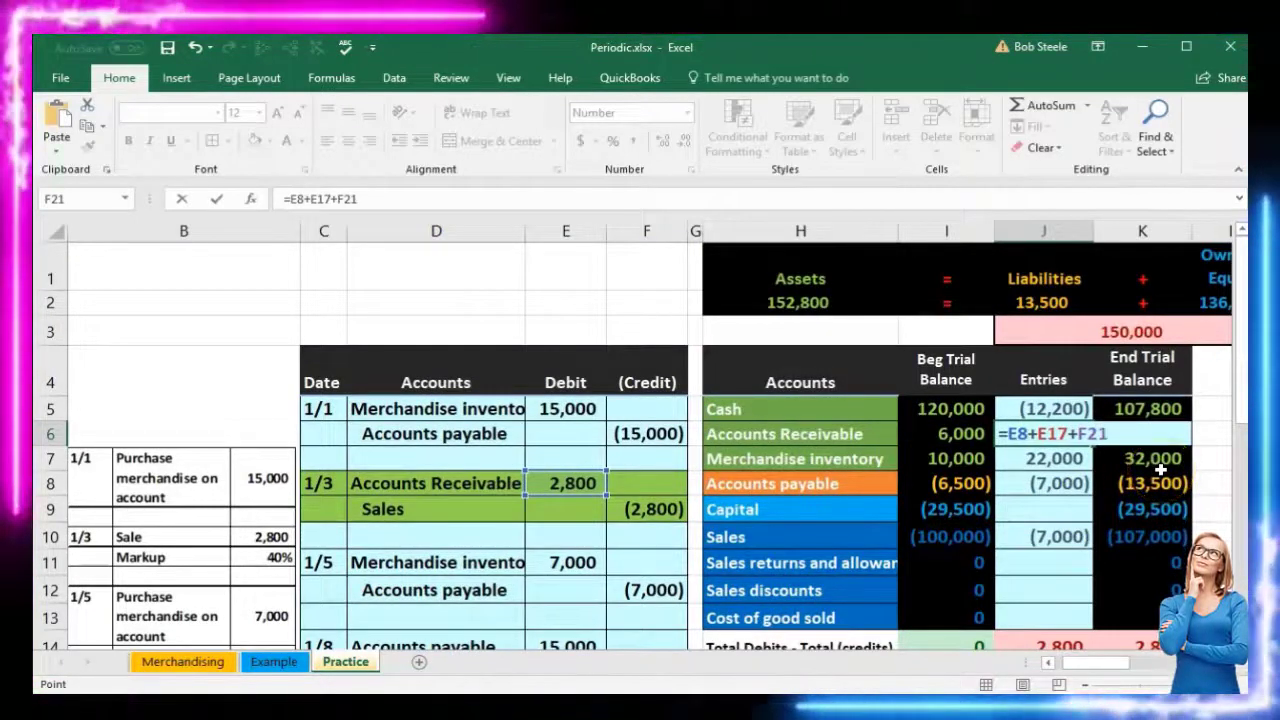
key(Return)
scroll(1158, 480, down, 1)
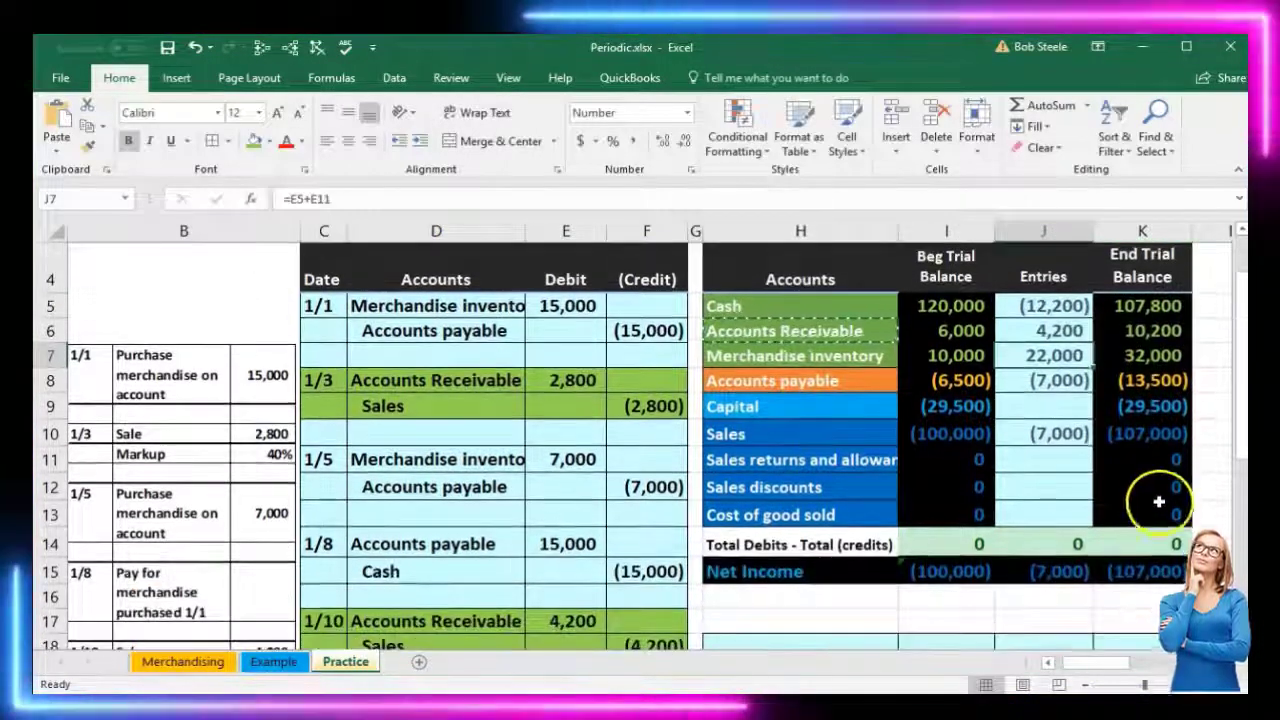
click(1157, 537)
- Enter the date 1/31 in C23 below the 1/12 journal entry
scroll(877, 500, down, 1)
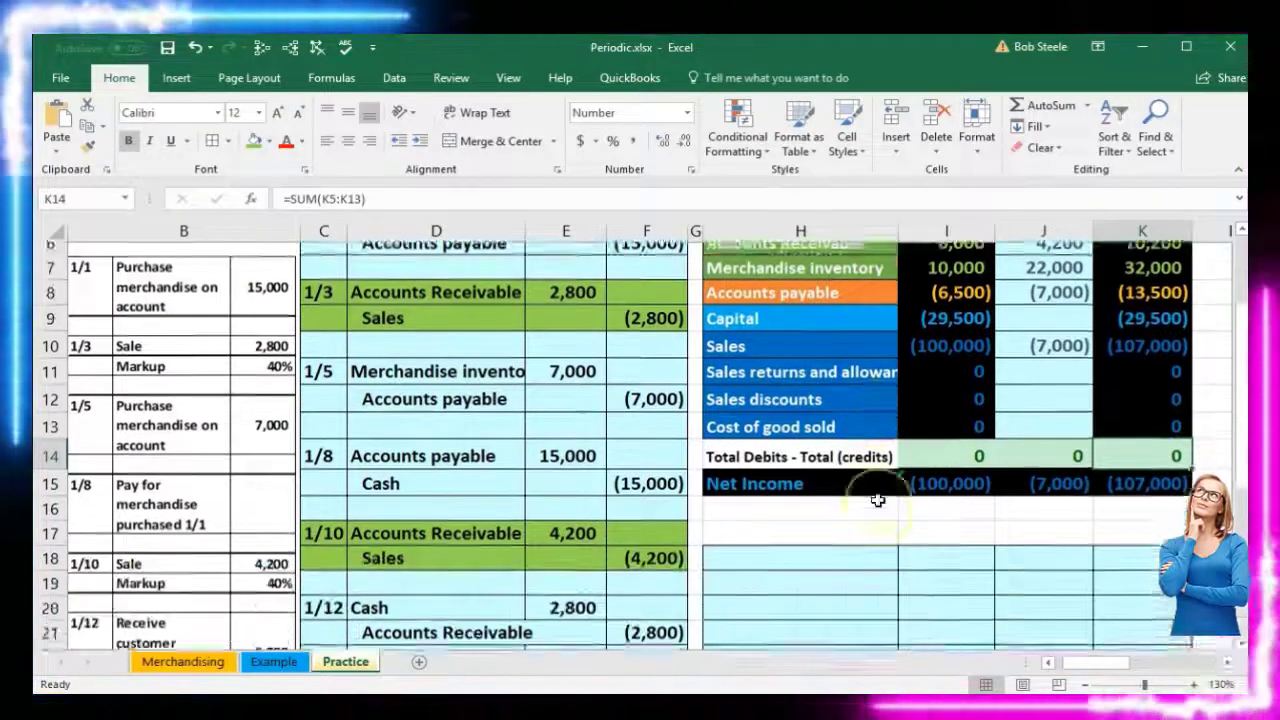
scroll(877, 500, down, 2)
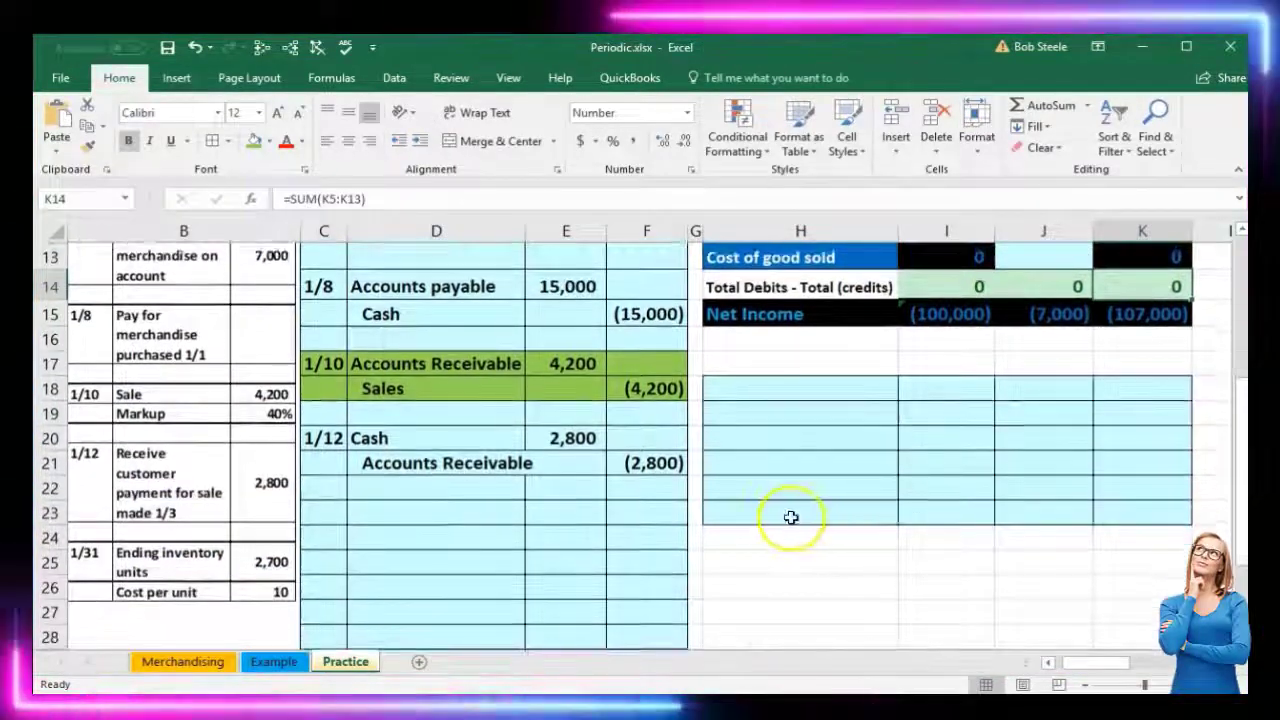
scroll(792, 517, down, 1)
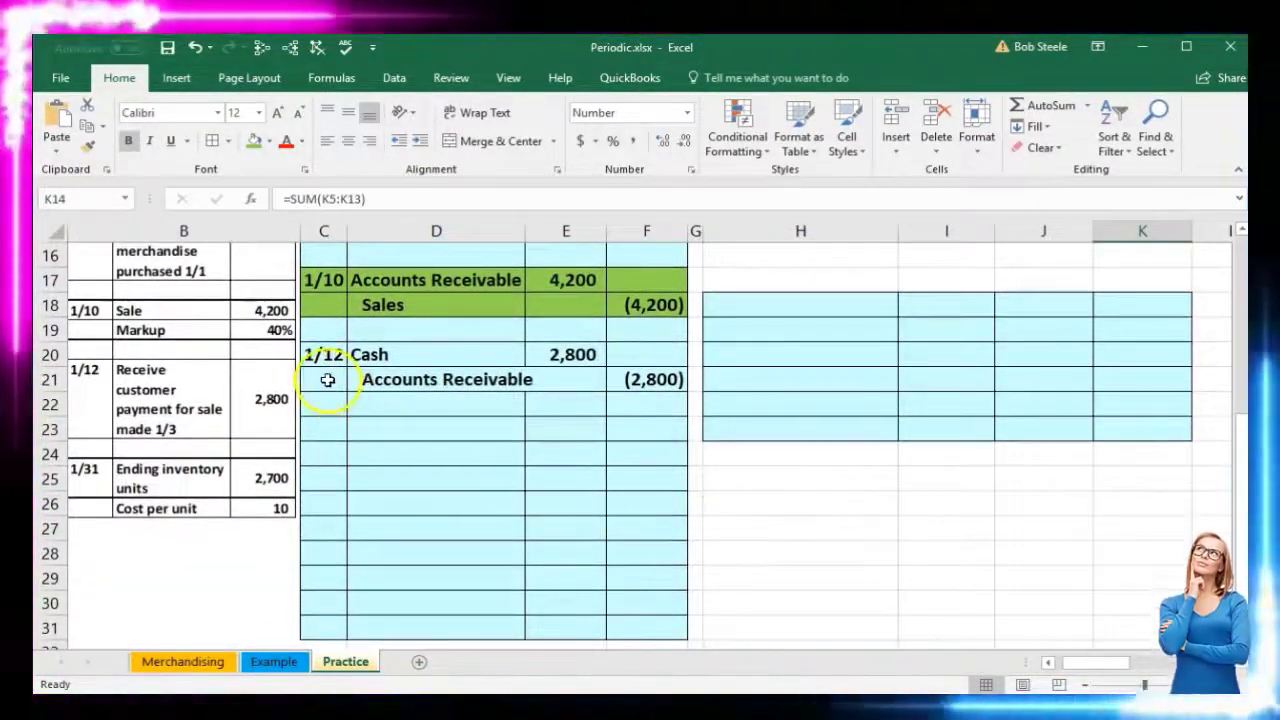
click(338, 430)
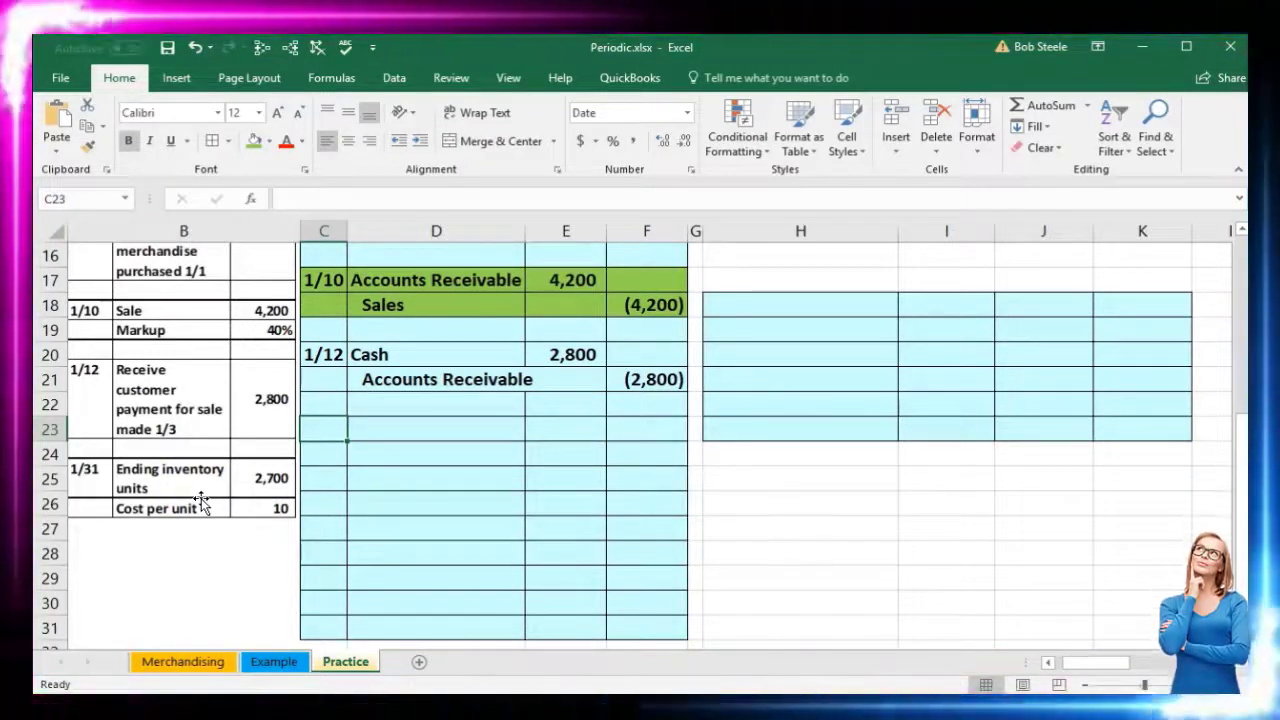
text(1/31)
key(Return)
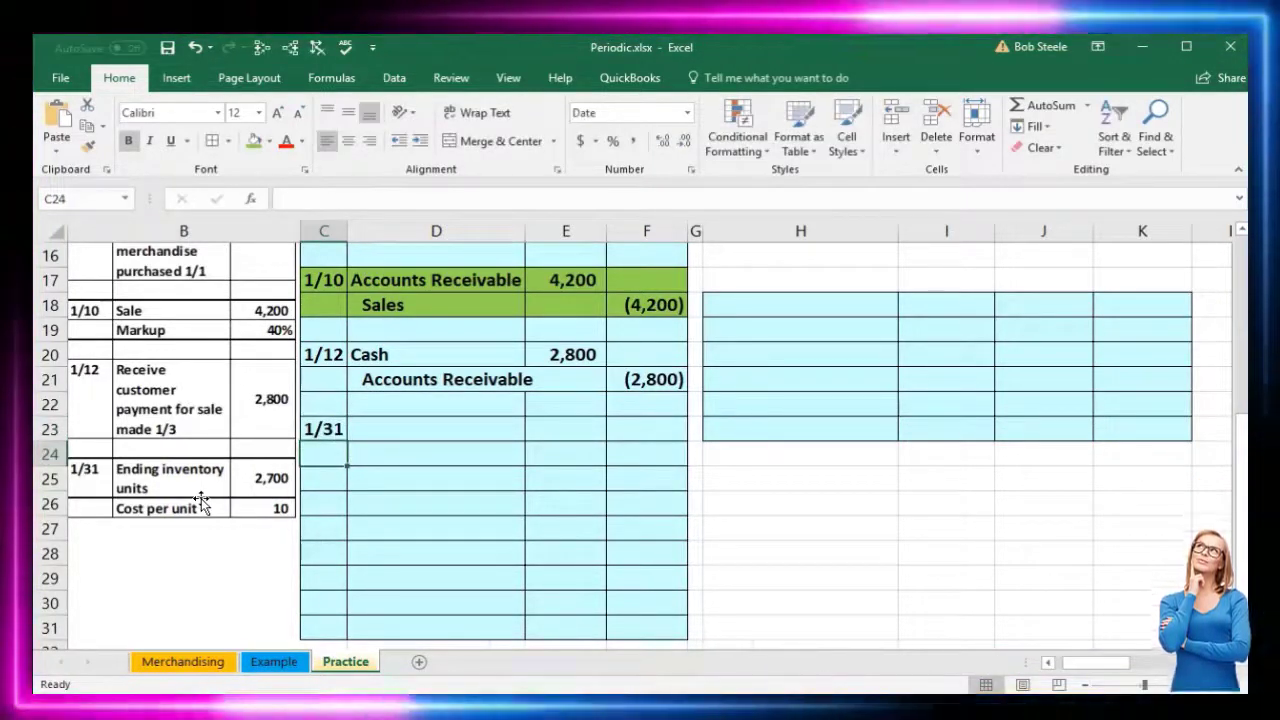
- Locate the Cost of good sold and Merchandise inventory accounts in the trial balance, and enter the heading "Cost of Goods Sold:" in H18
scroll(372, 492, up, 3)
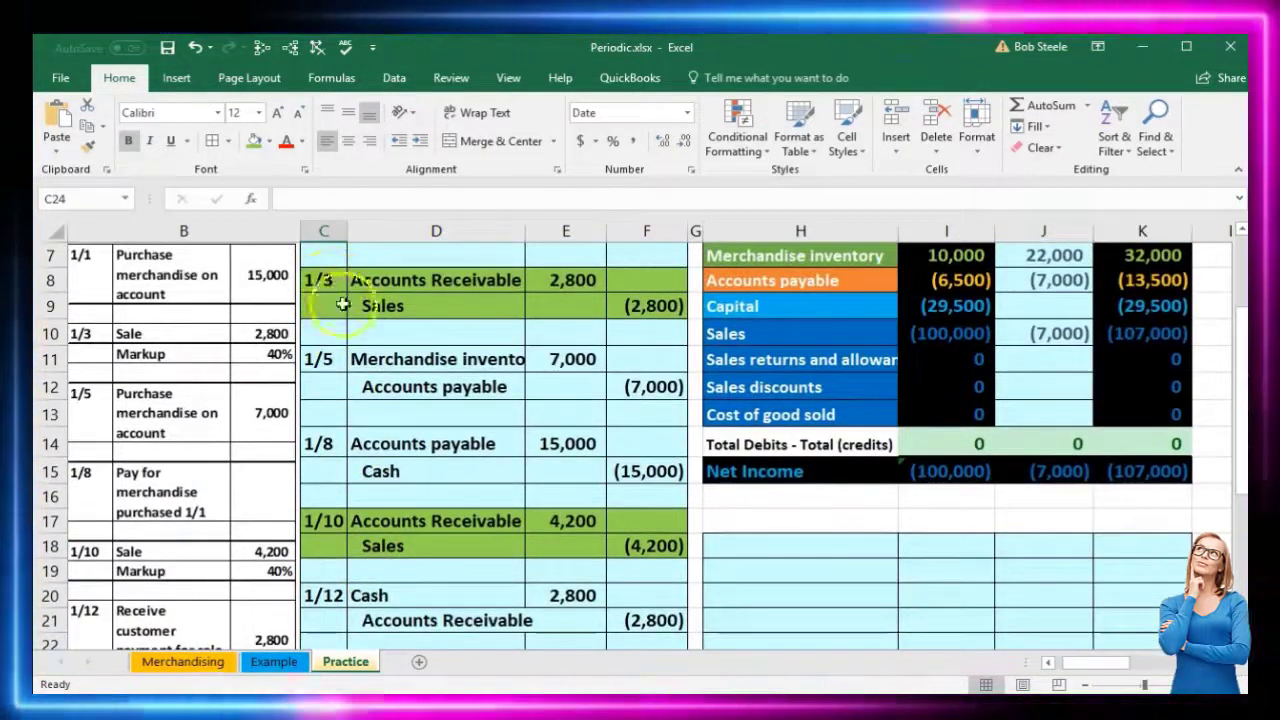
scroll(380, 500, up, 1)
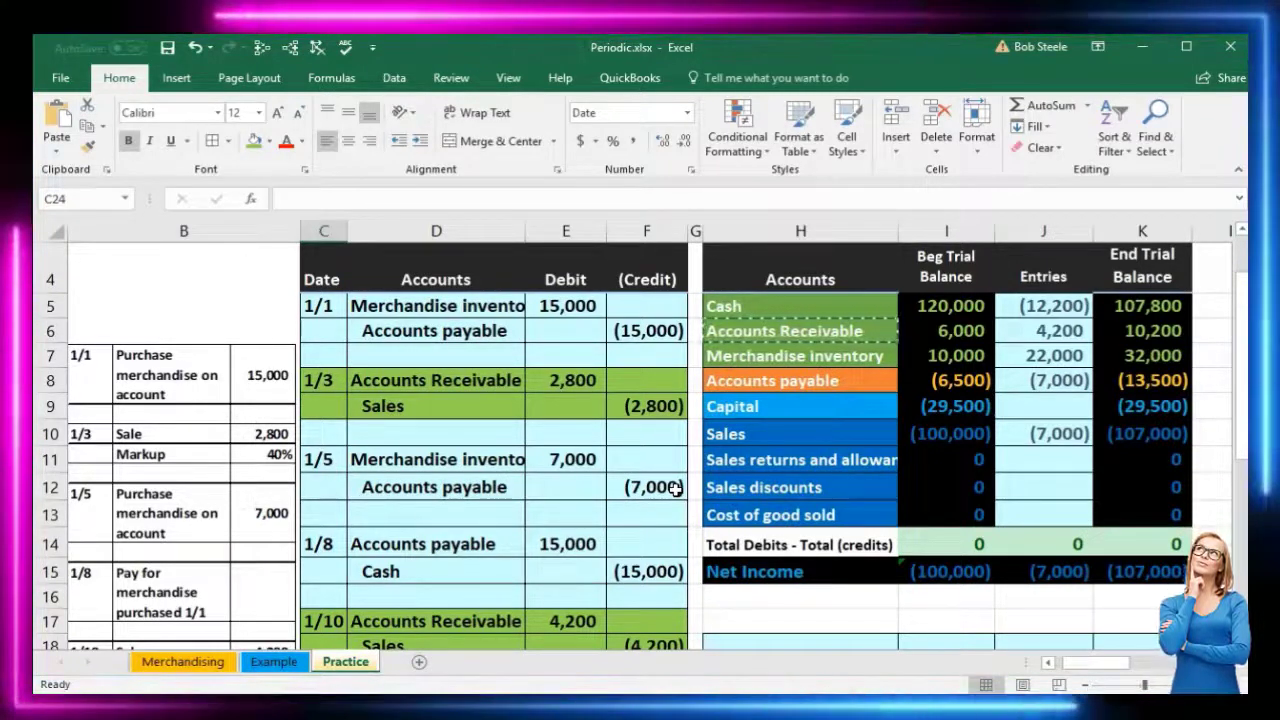
click(722, 516)
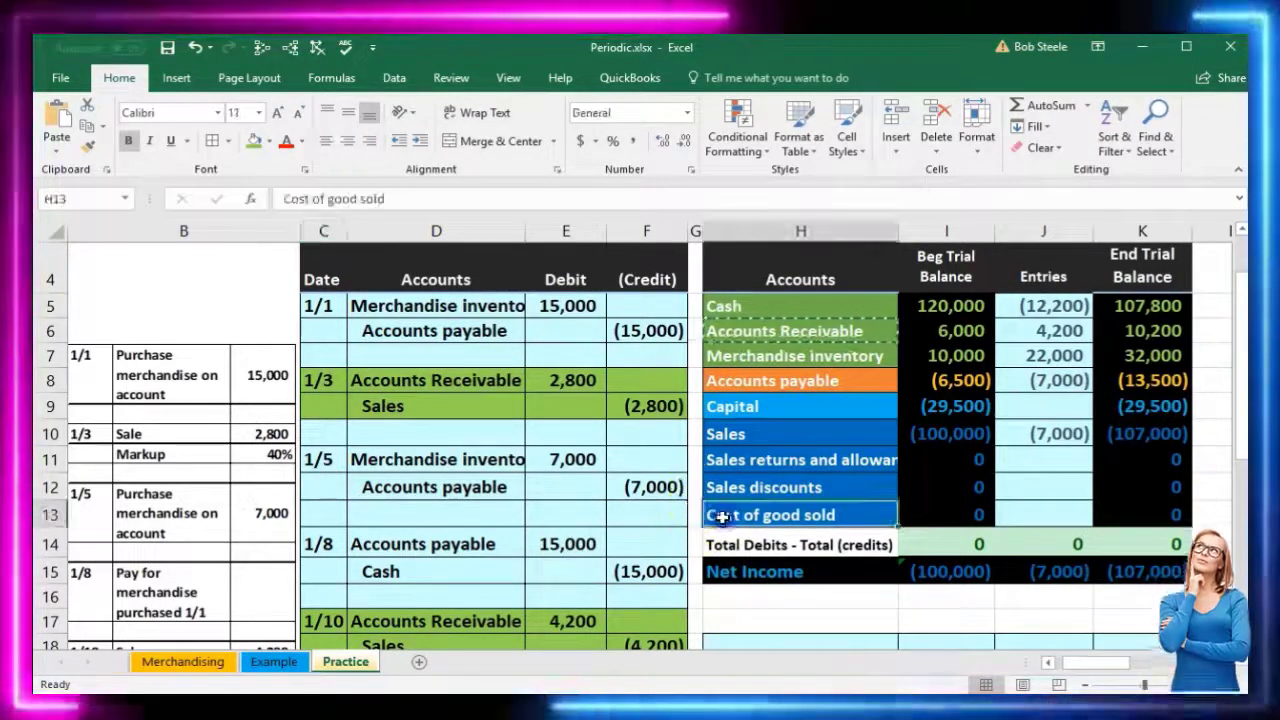
click(730, 357)
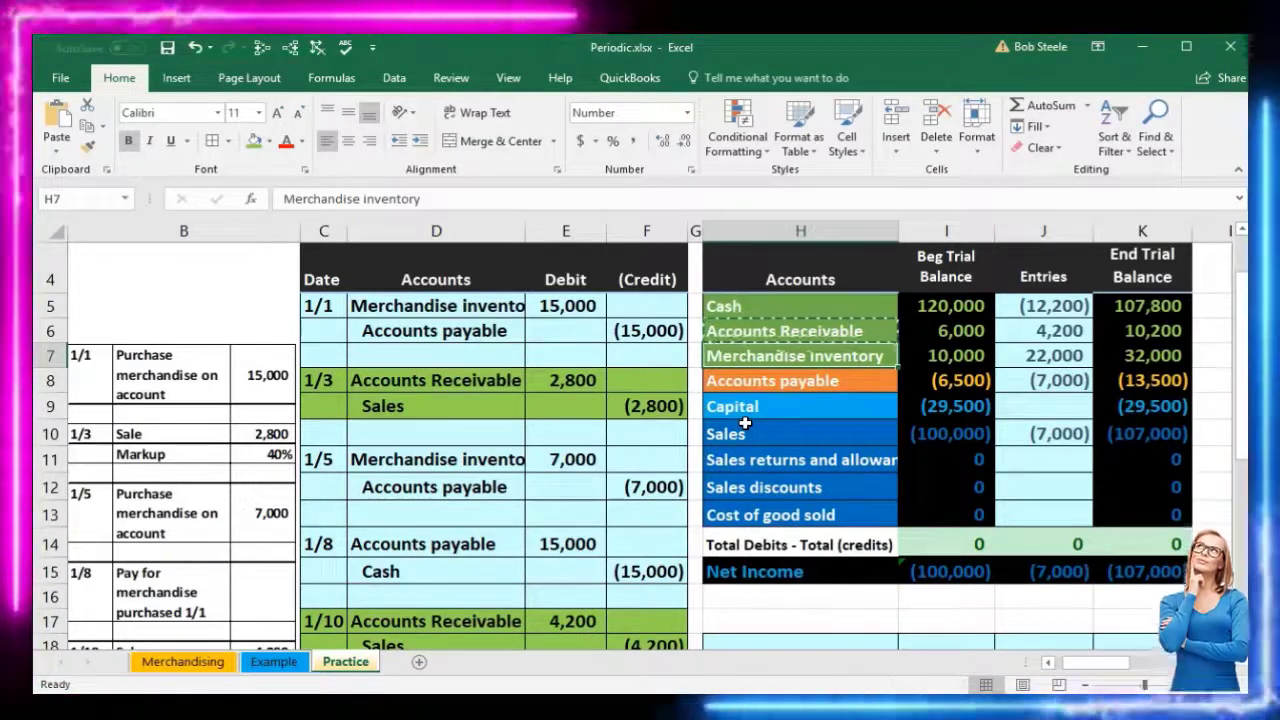
scroll(745, 424, down, 2)
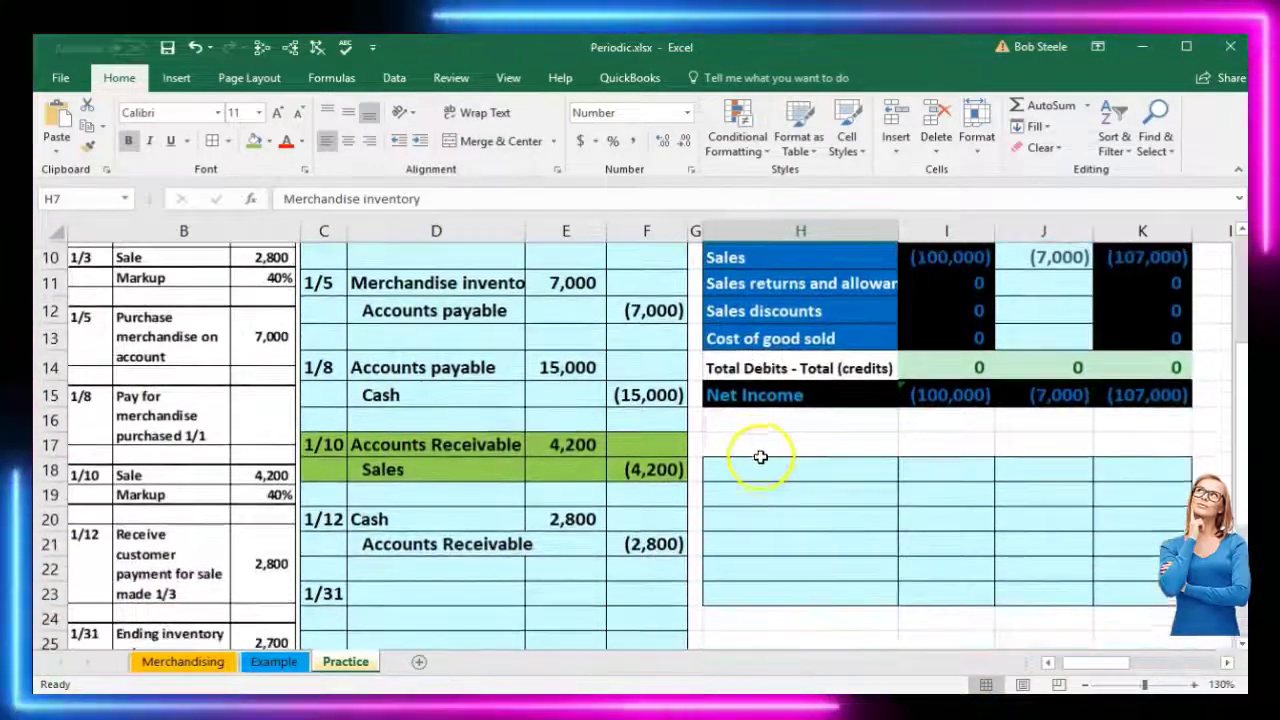
click(765, 465)
scroll(765, 465, down, 1)
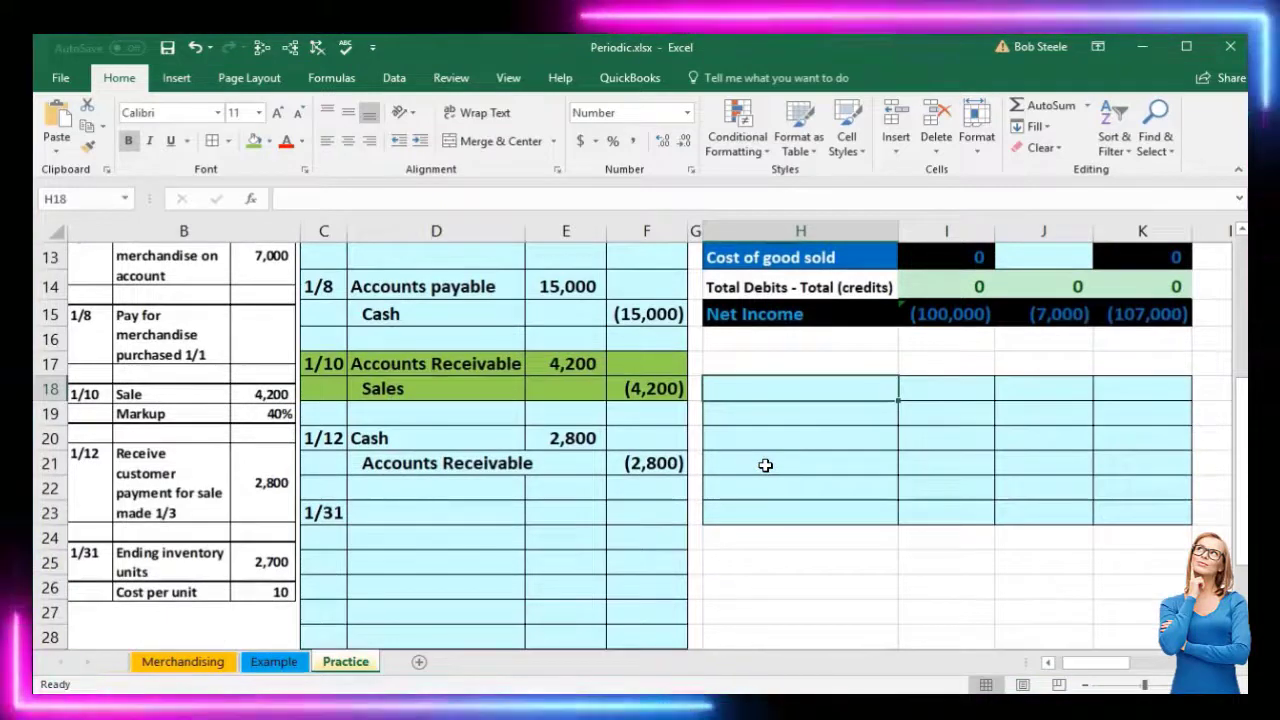
text(Cost)
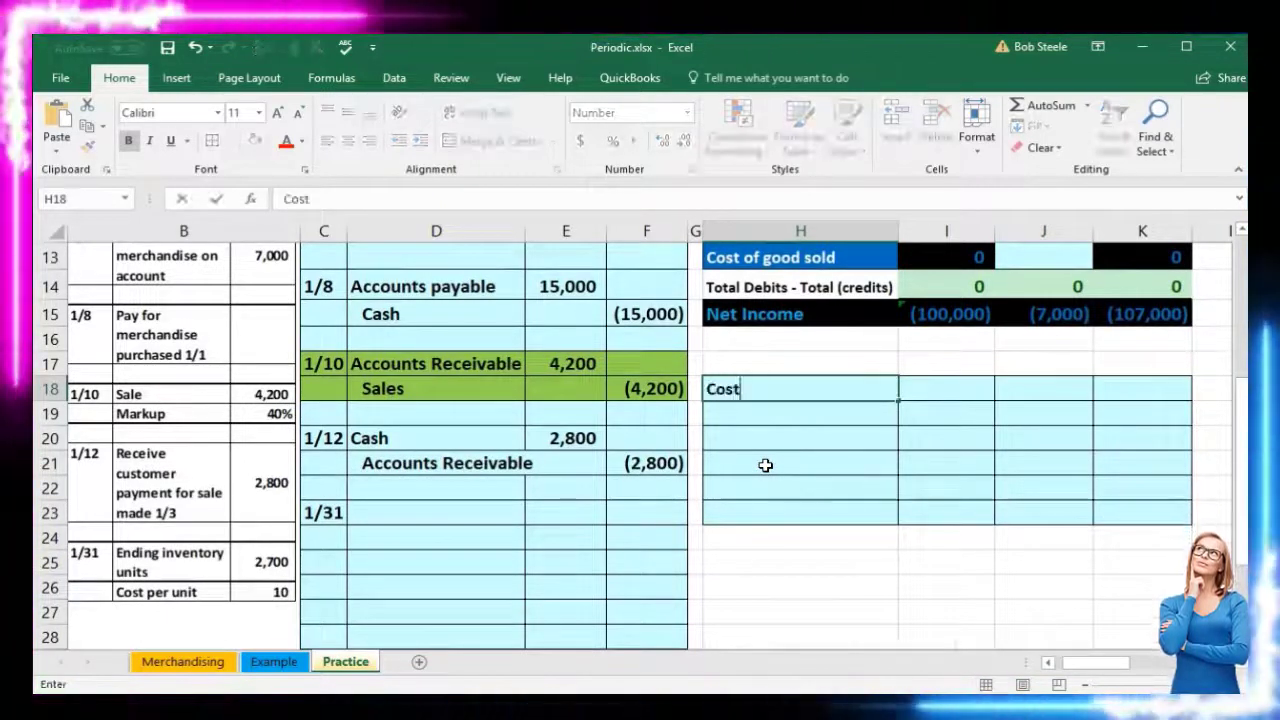
text( of Goods Sold:)
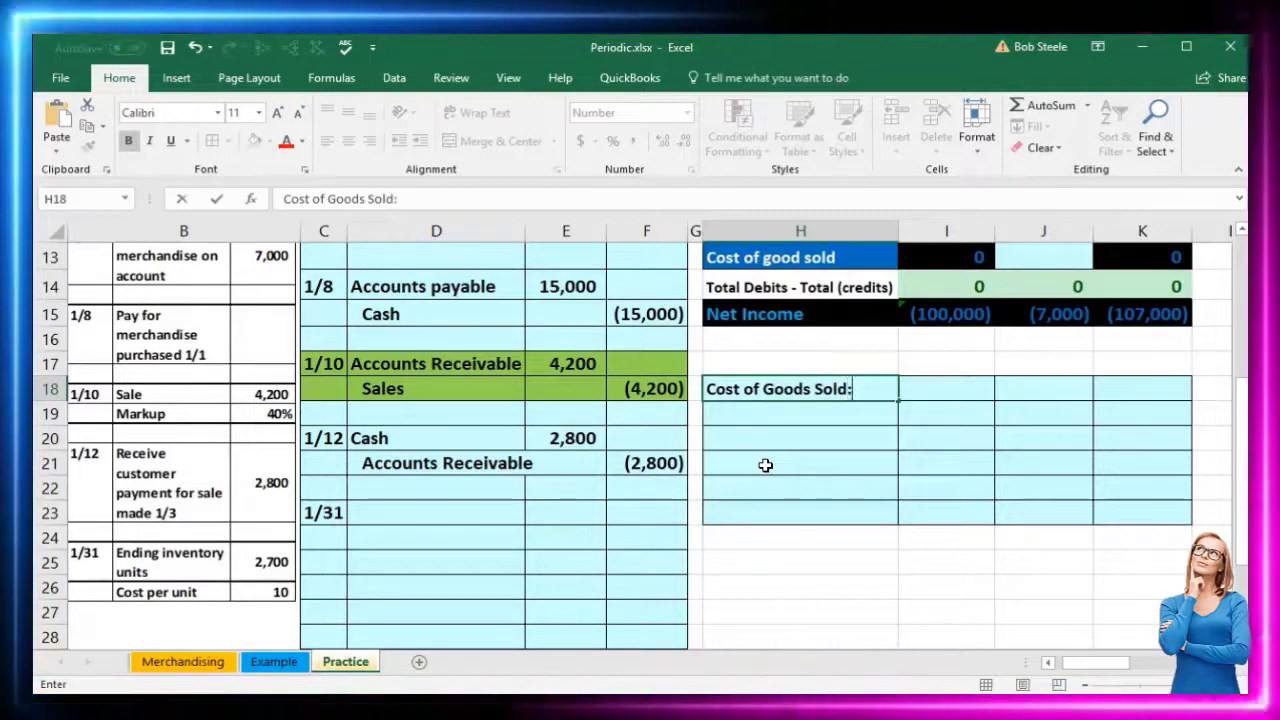
key(Return)
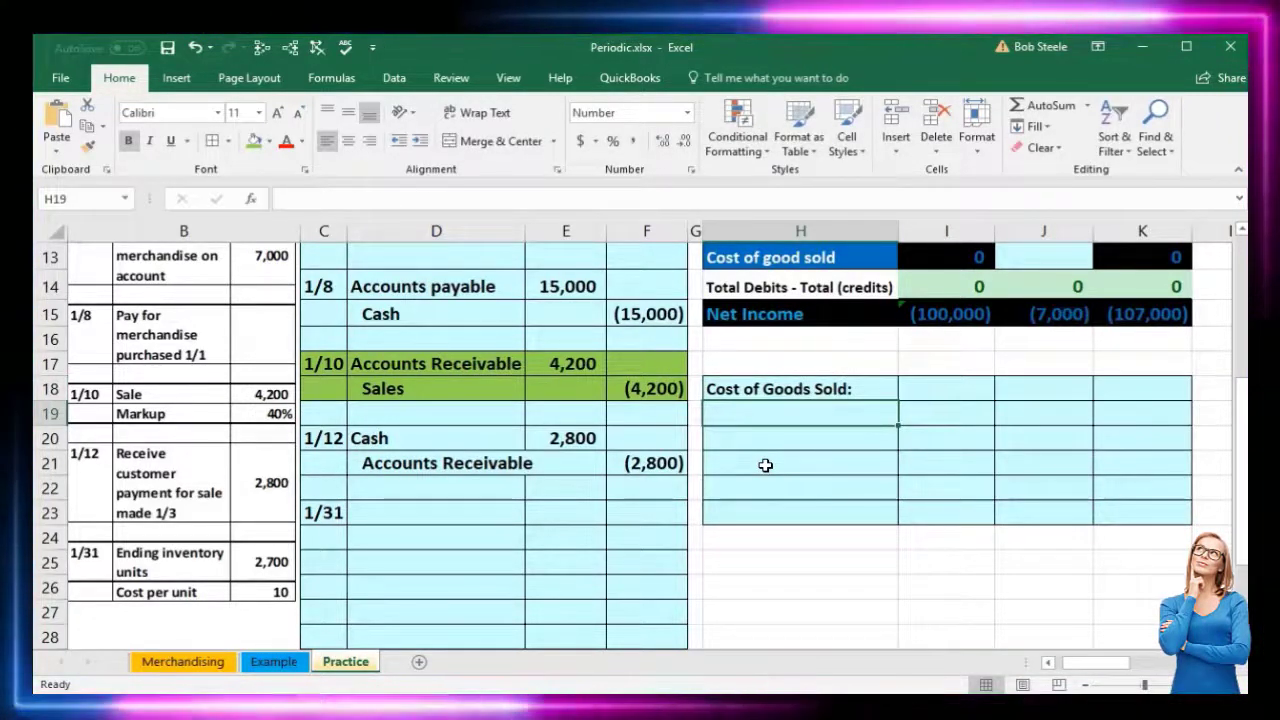
- Enter "Beginning inventory" as an indented line in H19 under the heading
text(Beginning inventory)
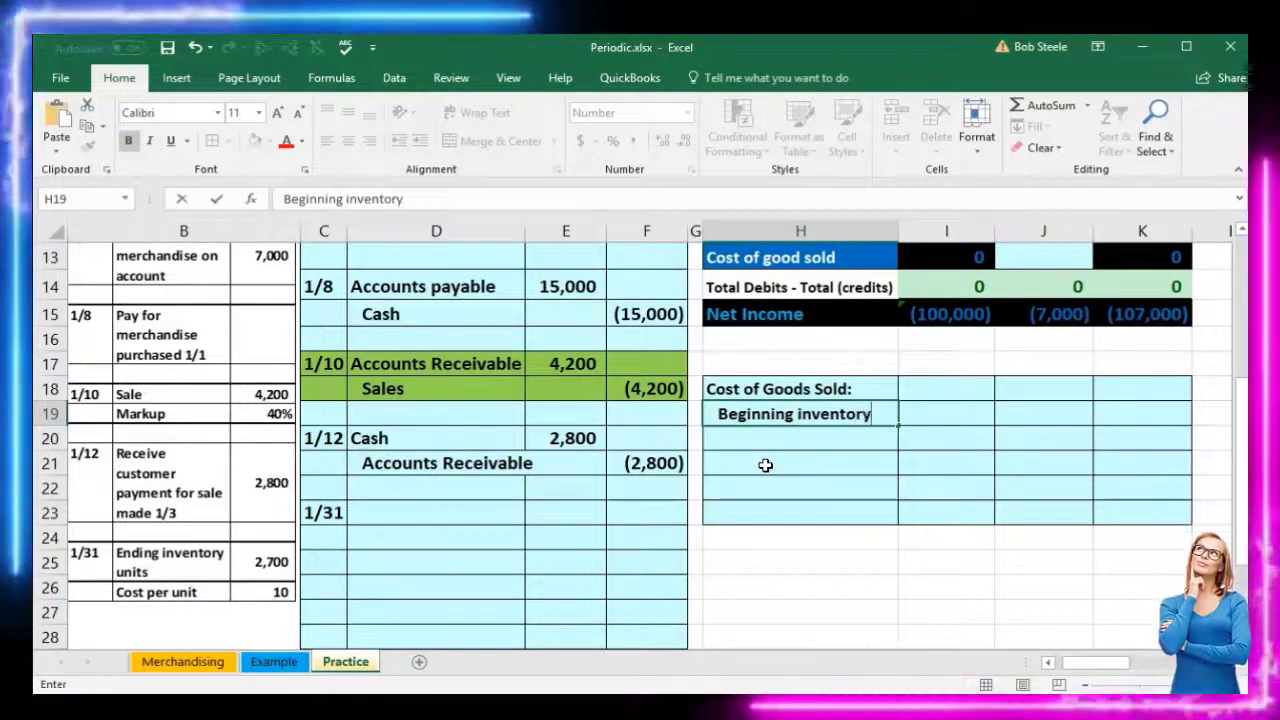
key(Tab)
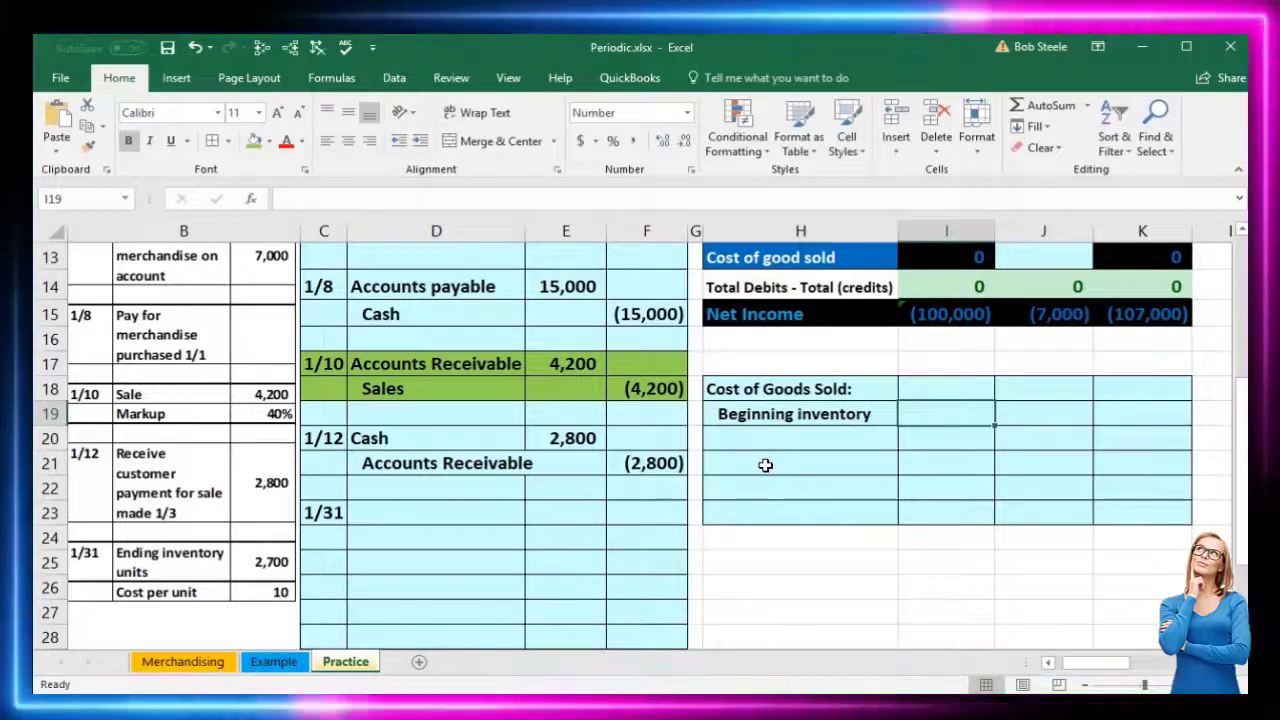
click(920, 388)
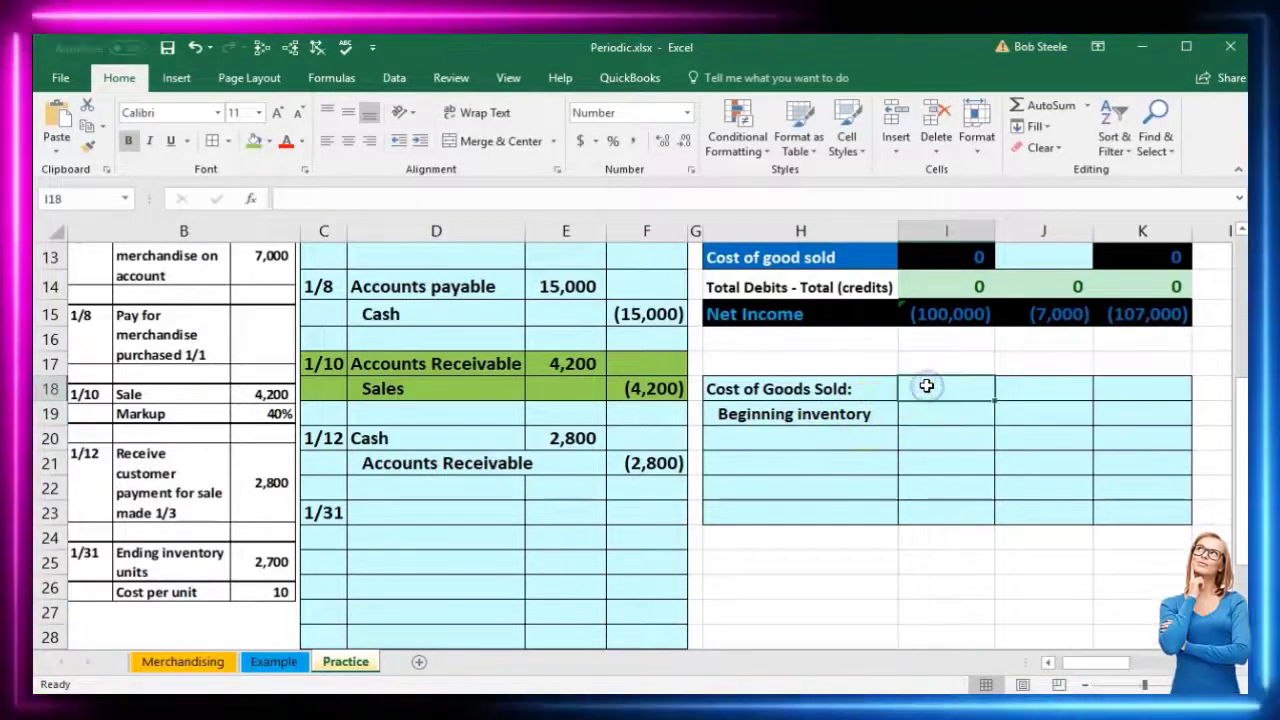
- Enter the column headings "Units", "Unit Cost" and "Total" in I18:K18 of the Cost of Goods Sold table
text(Units)
key(Tab)
text(Unit)
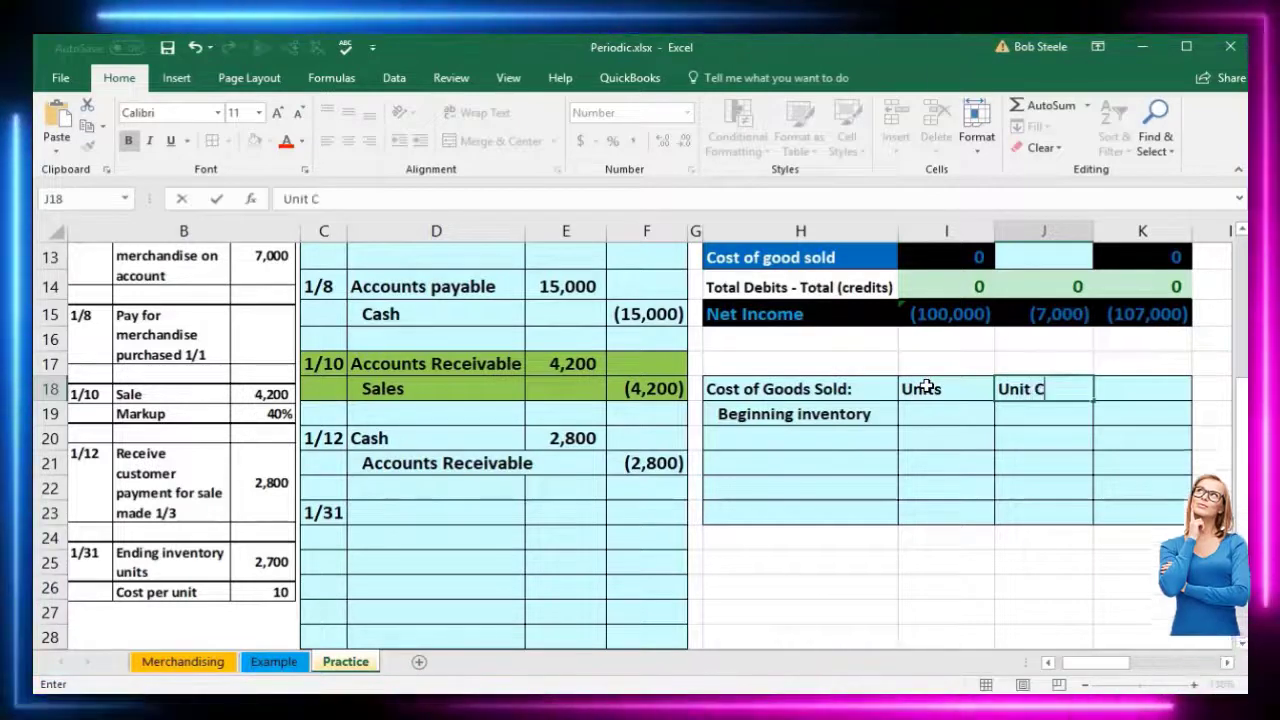
key(Tab)
text(Tot)
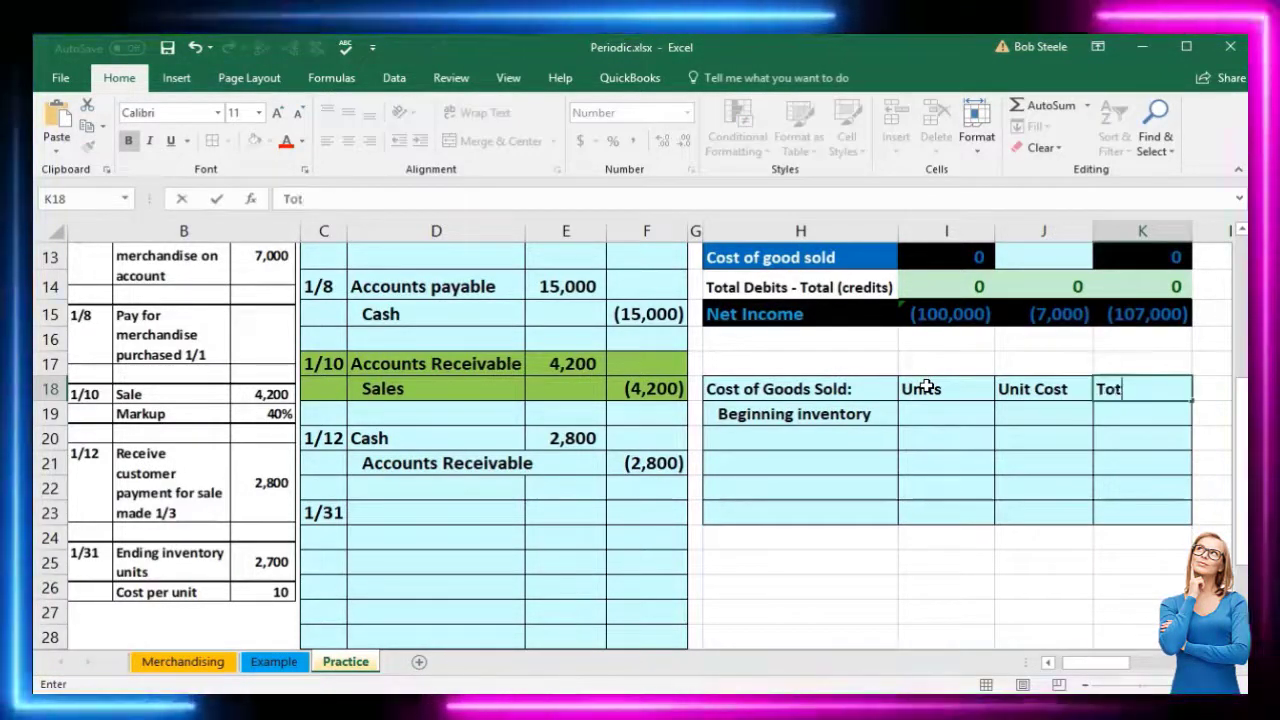
text(al)
key(Return)
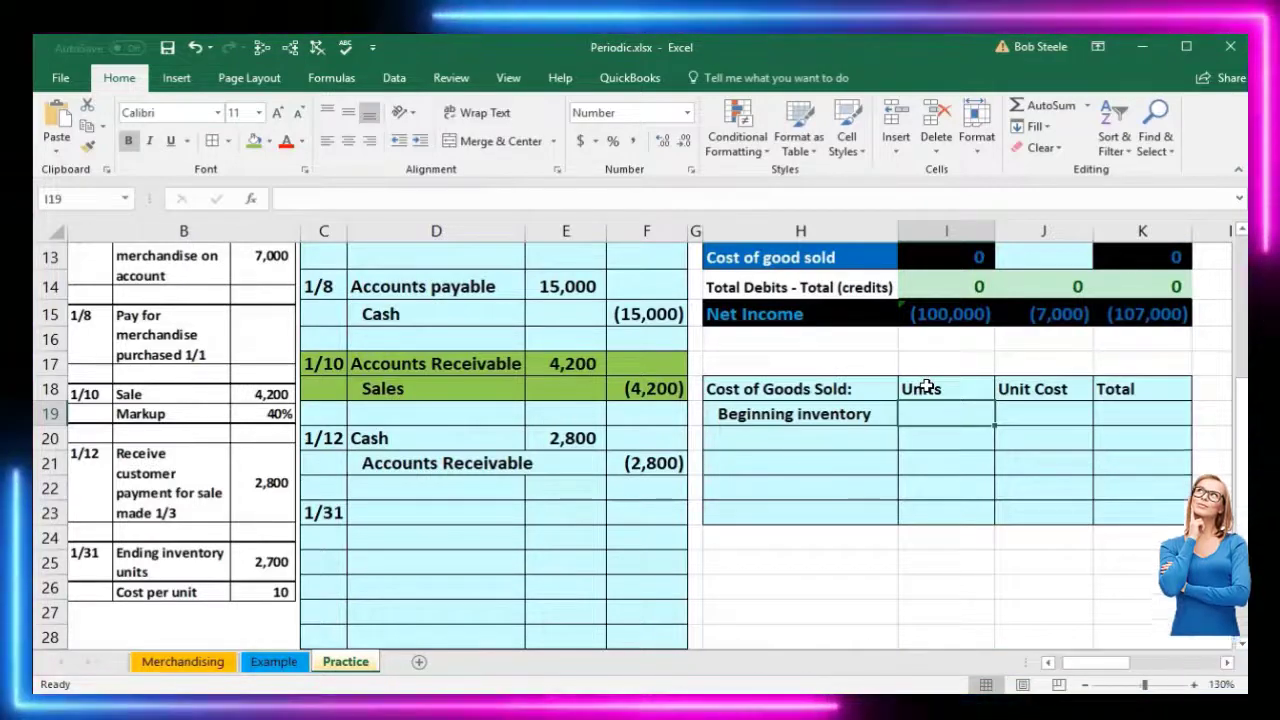
- Enter Merchandise inventory's beginning trial balance amount, 10,000, as the Beginning inventory total in K19
scroll(927, 388, up, 3)
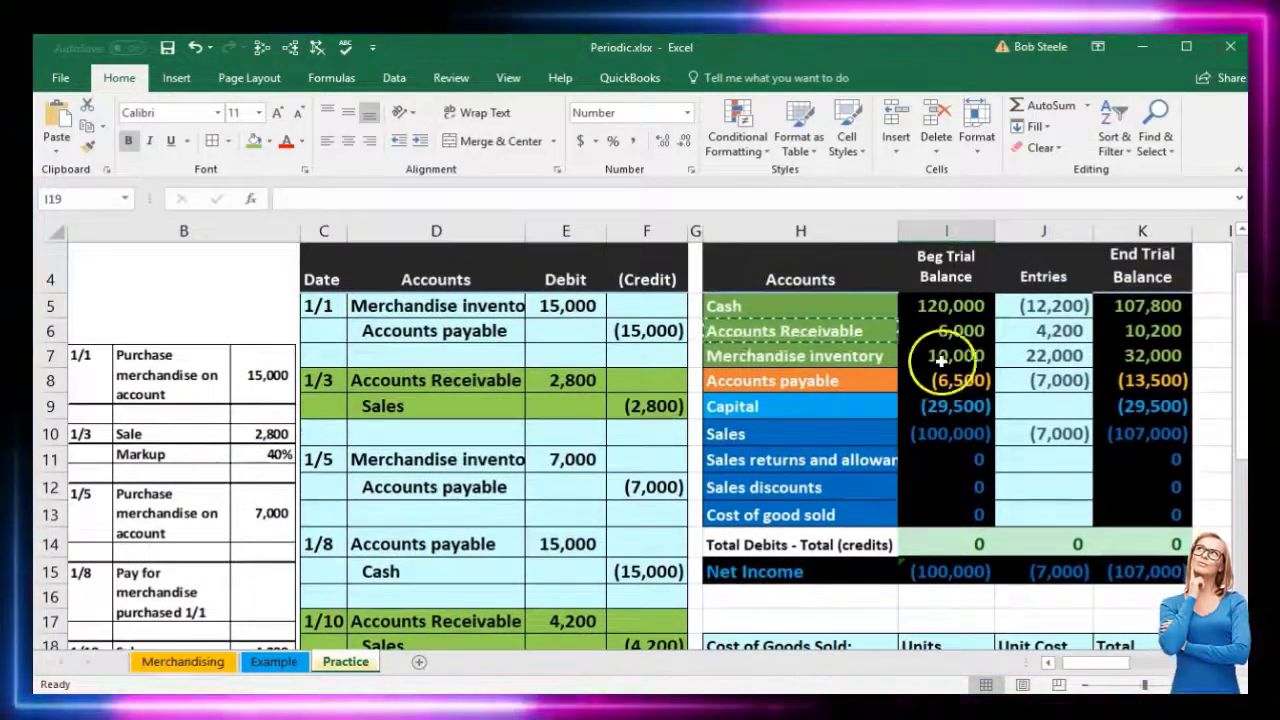
click(941, 361)
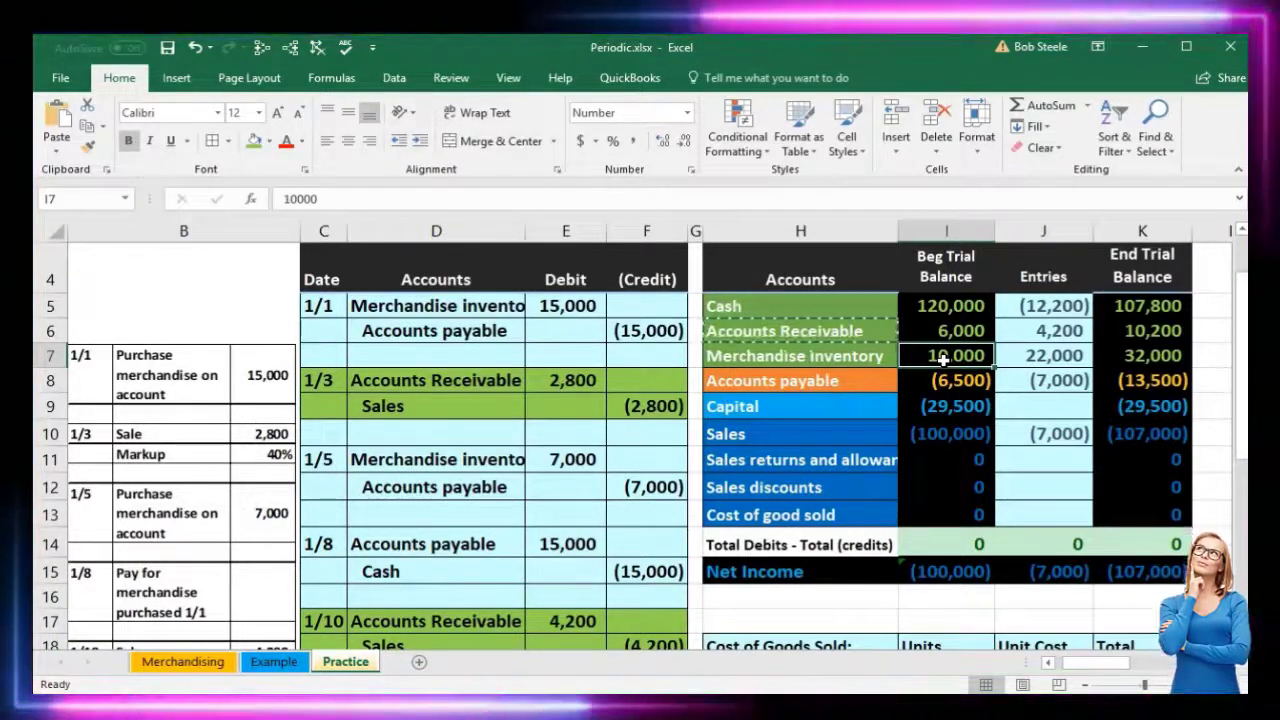
scroll(943, 361, down, 2)
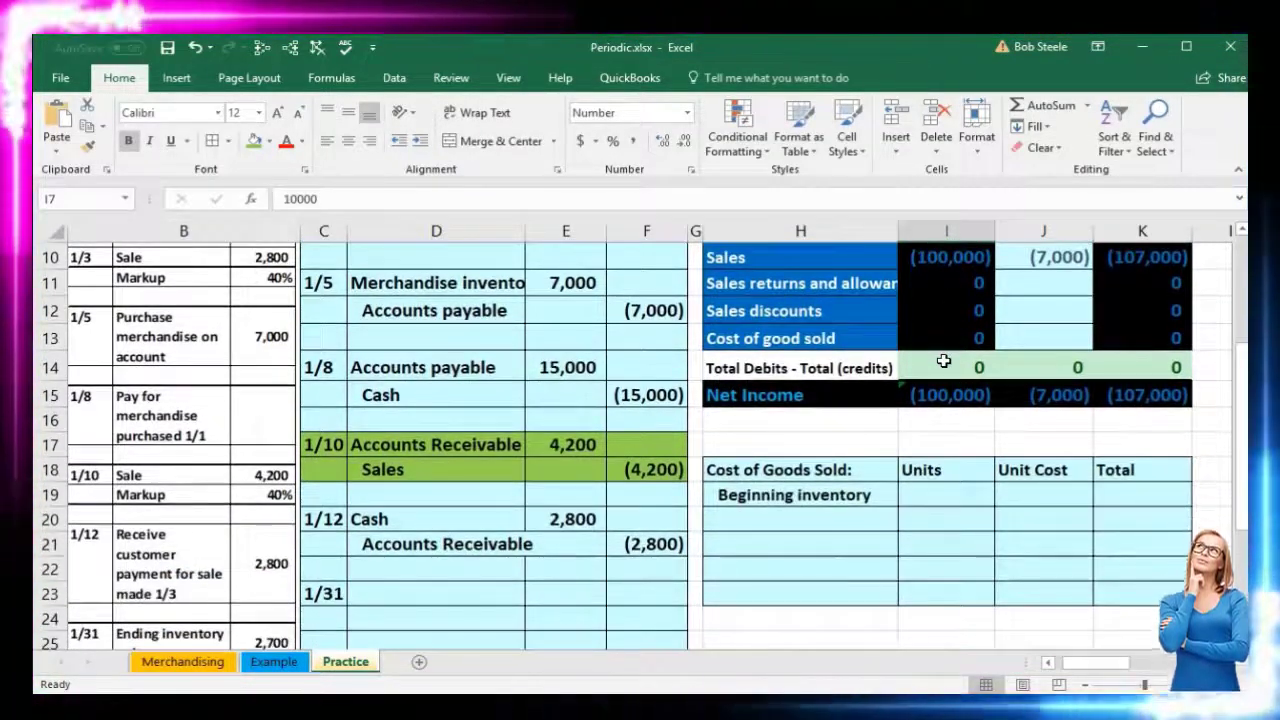
click(952, 492)
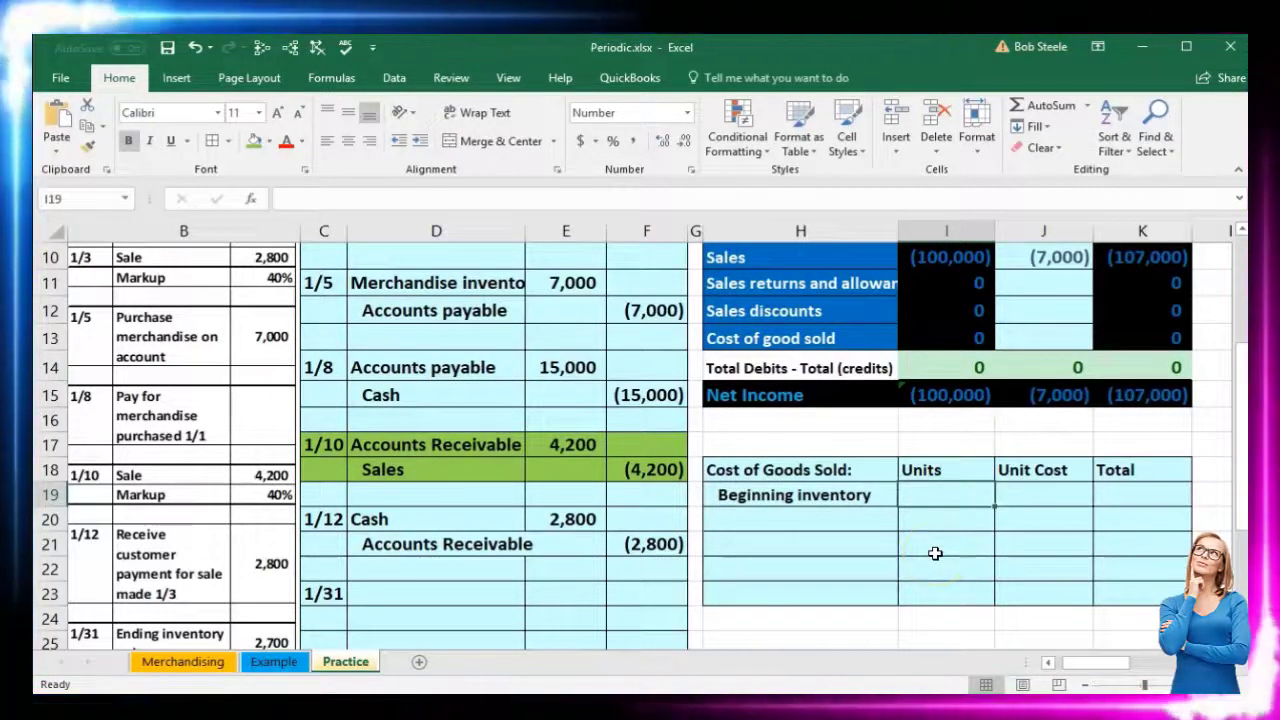
click(1123, 492)
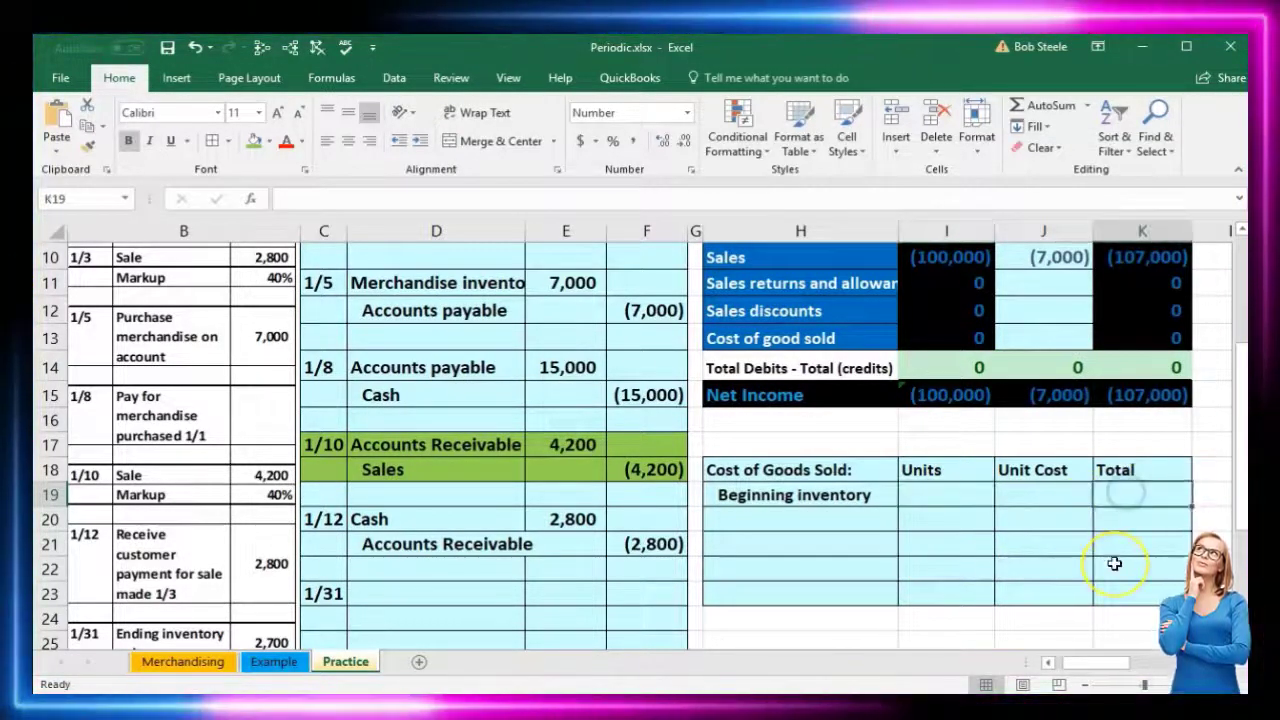
scroll(1114, 563, up, 2)
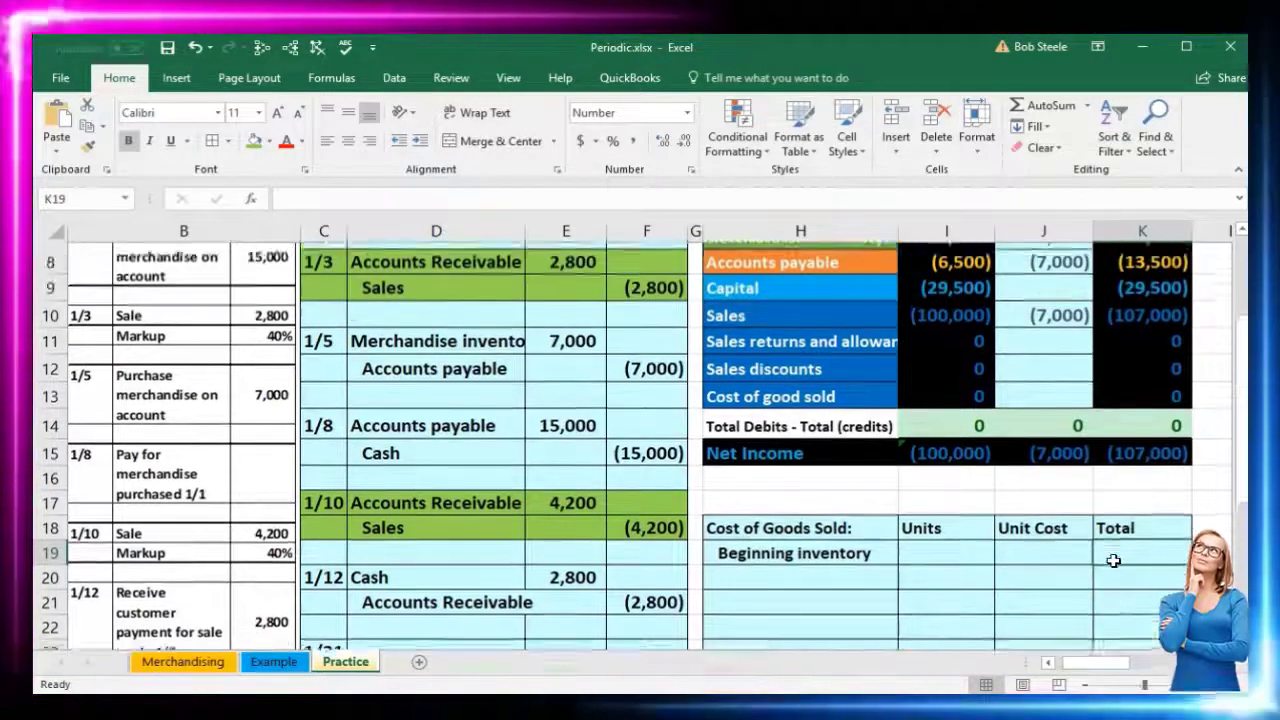
click(966, 360)
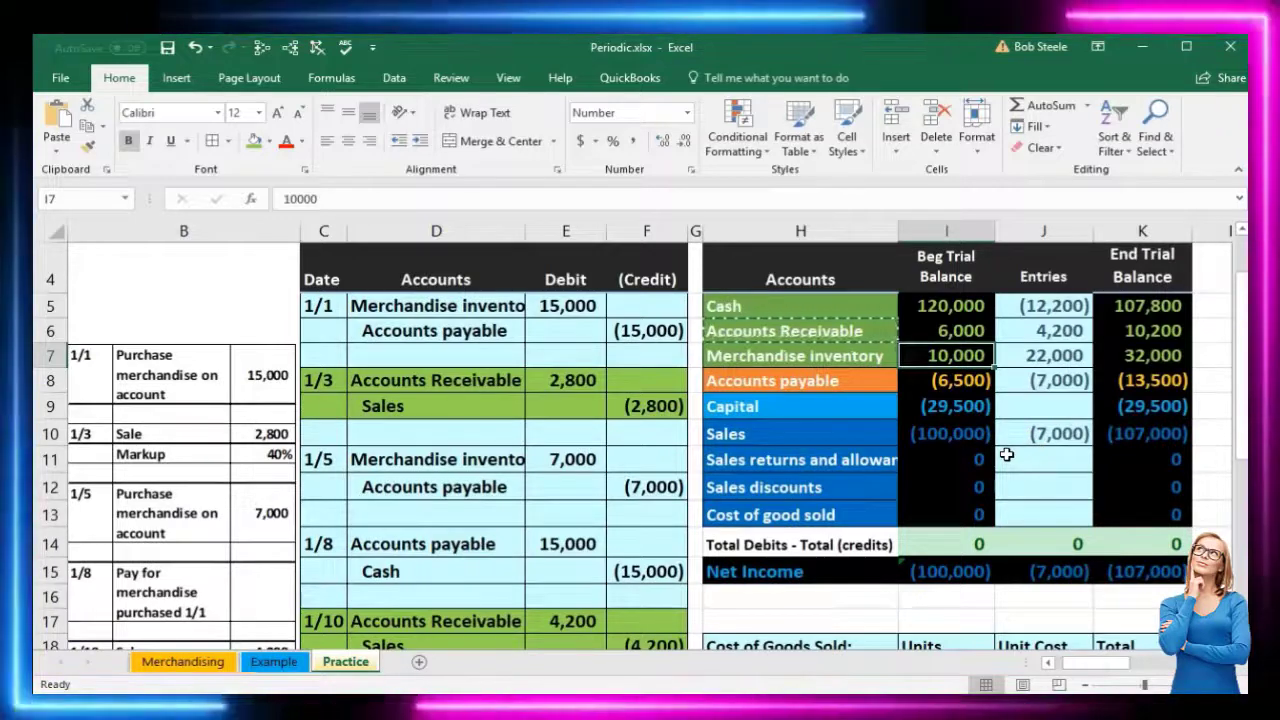
scroll(1050, 502, down, 1)
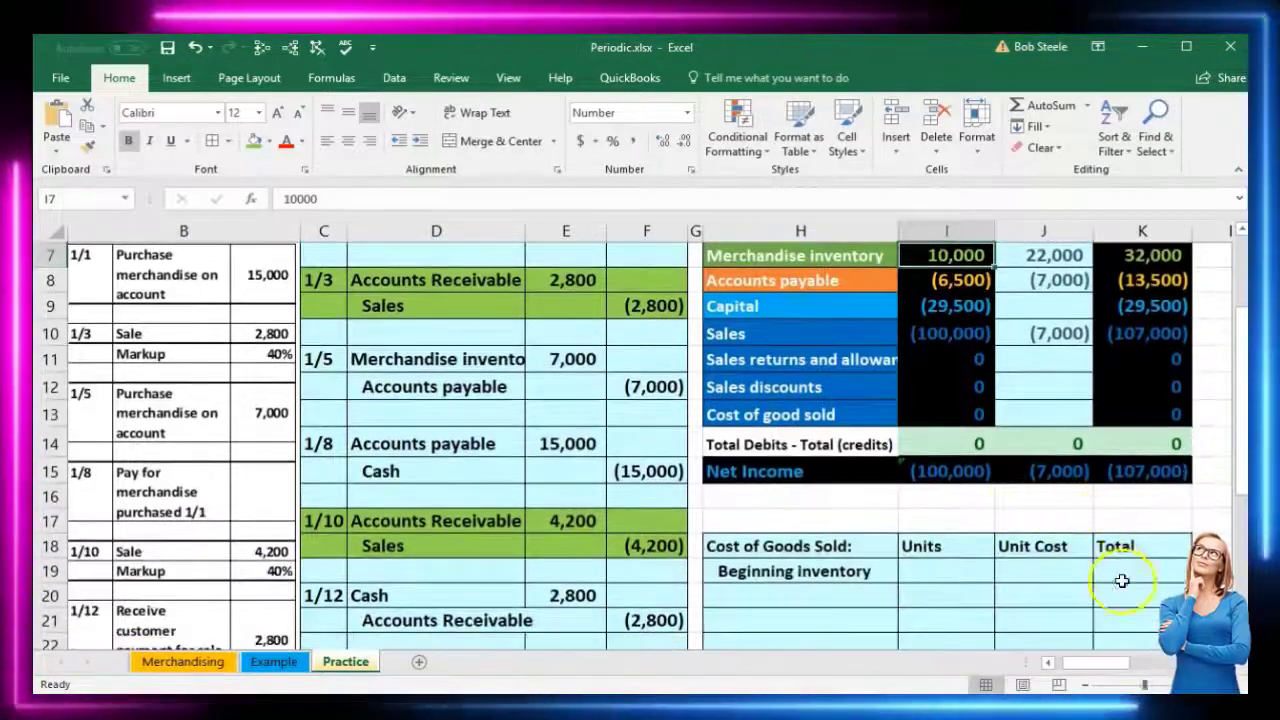
click(1120, 578)
scroll(1120, 578, up, 2)
scroll(1119, 578, down, 2)
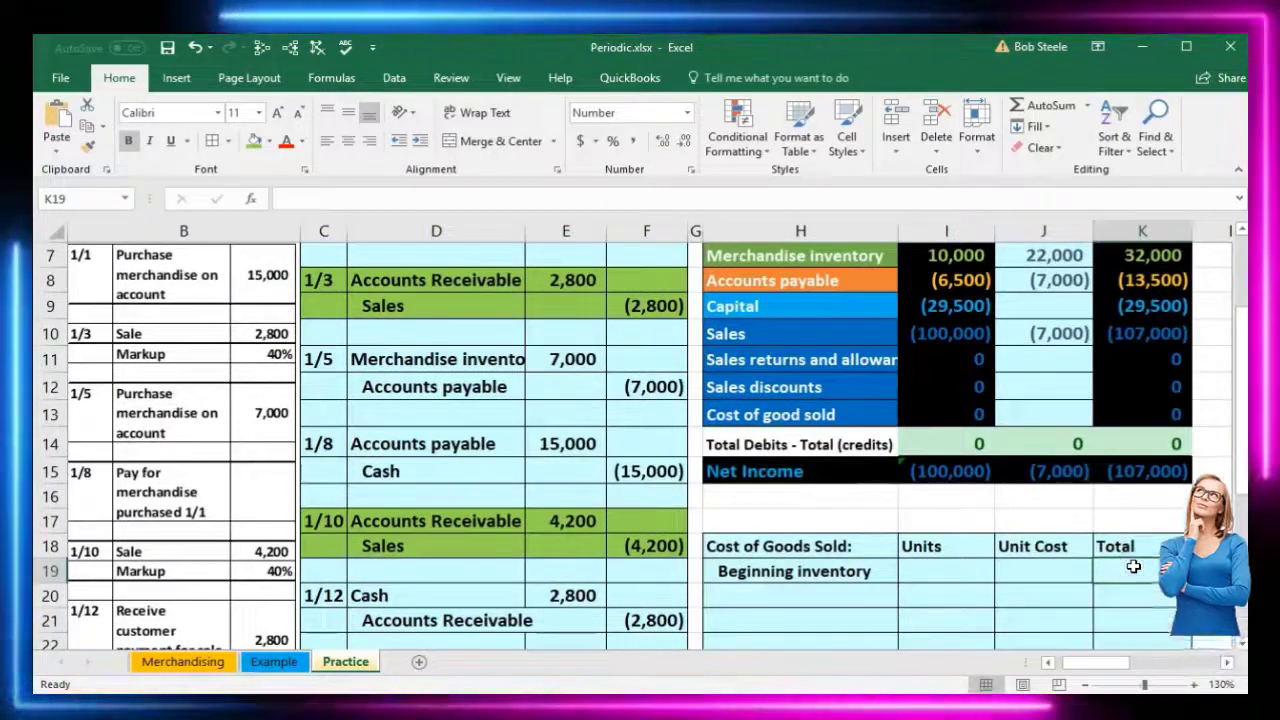
text(10)
text(00)
key(Return)
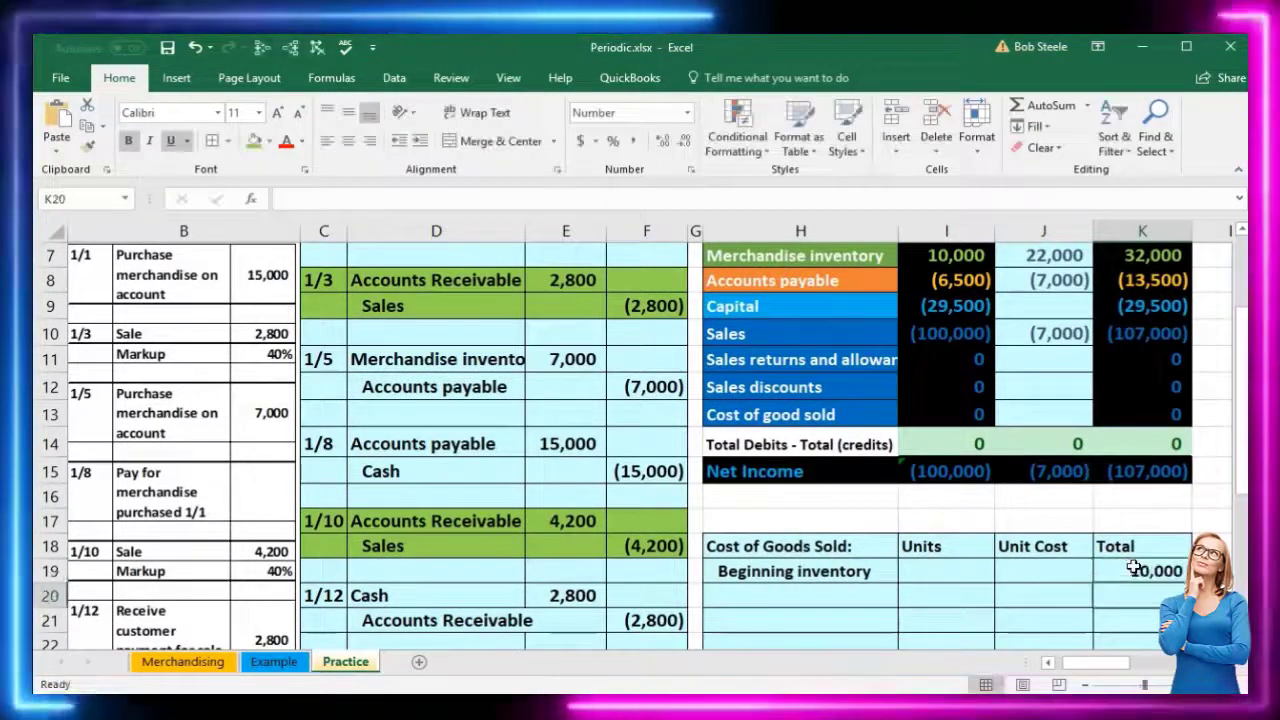
- Enter the line label "Purchases" in H20 below Beginning inventory
key(Left)
key(Left)
key(Left)
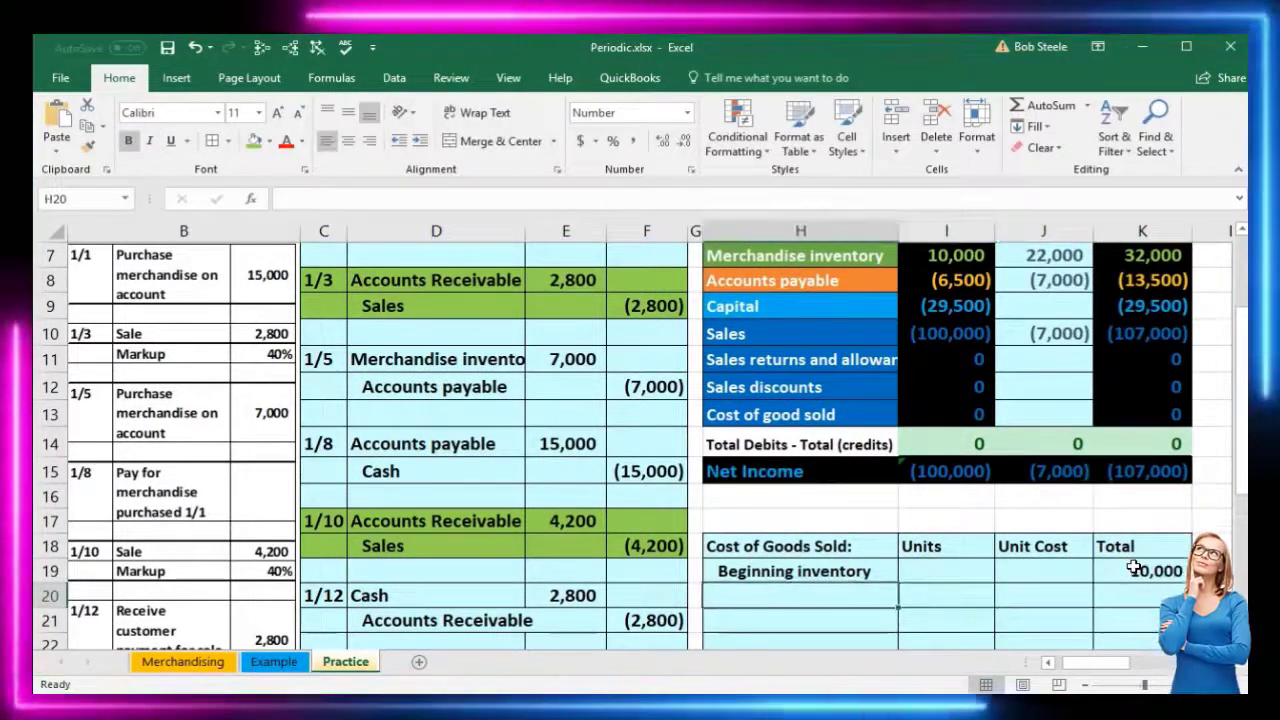
text(Purcha)
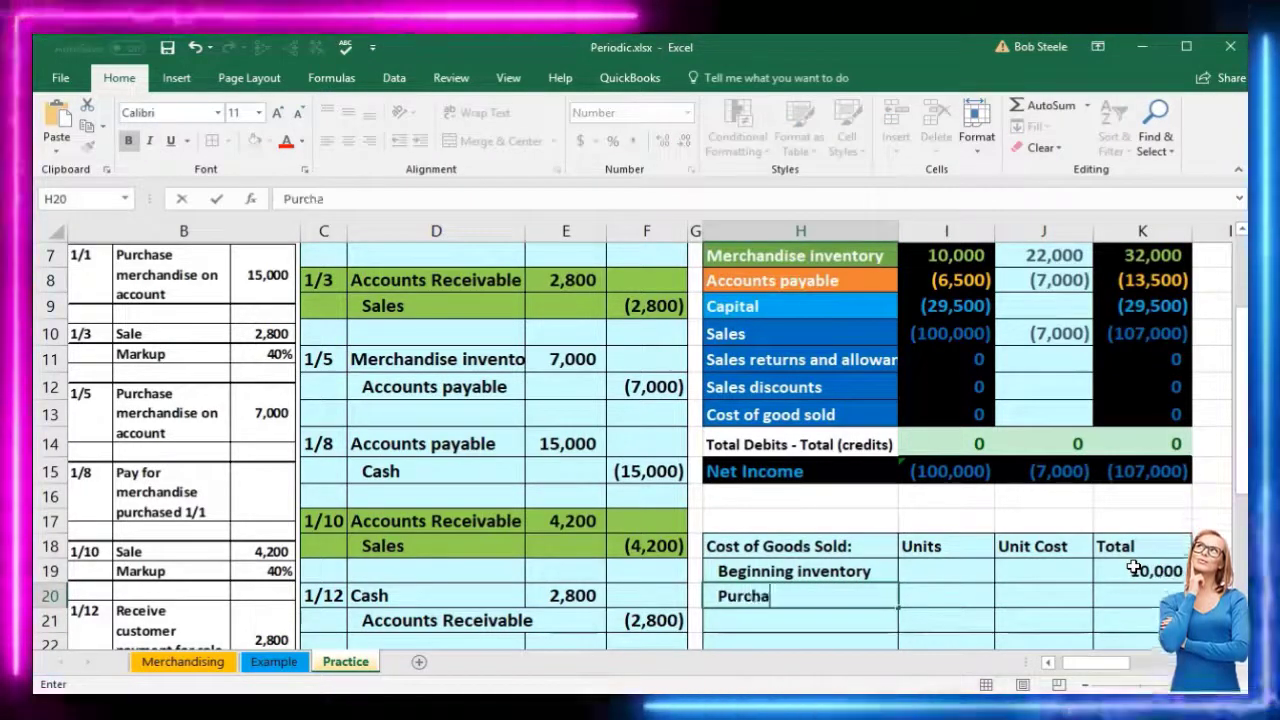
text(ses)
key(Return)
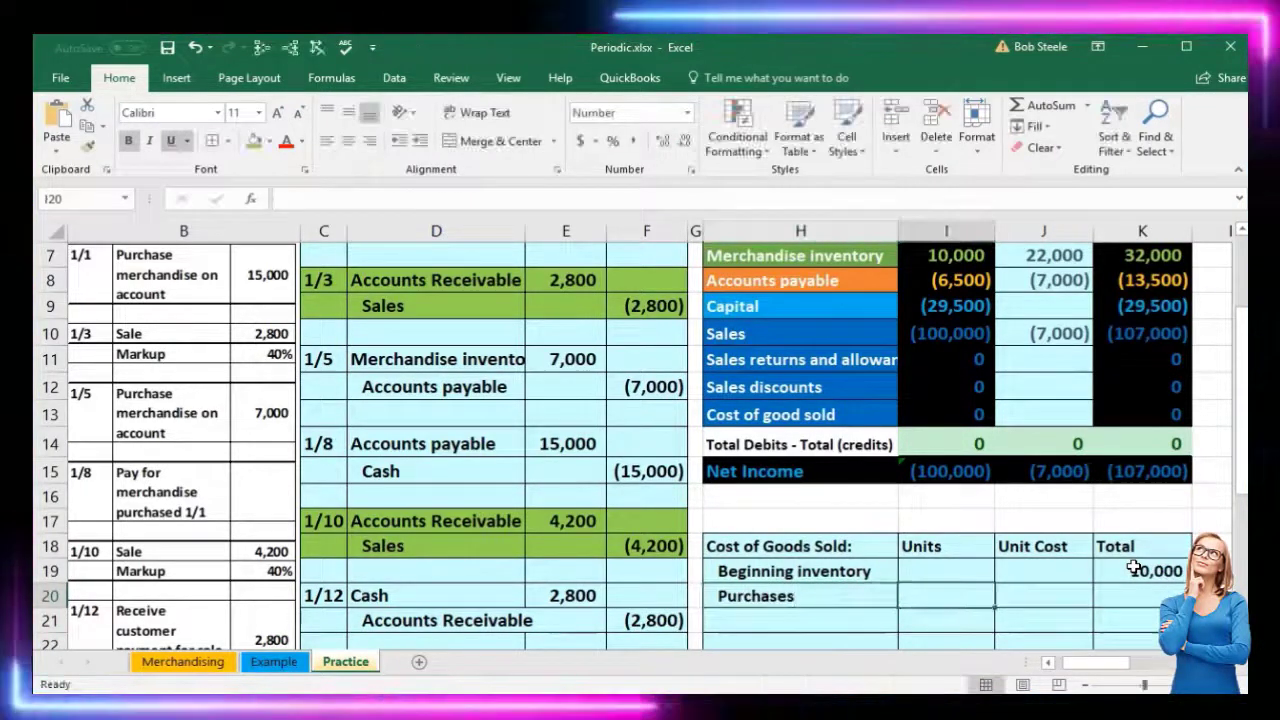
- Highlight the accounts and amounts of the 1/1 merchandise purchase entry, D5:F6, in yellow
click(809, 487)
scroll(809, 487, up, 2)
drag(400, 409, 620, 423)
right_click(617, 421)
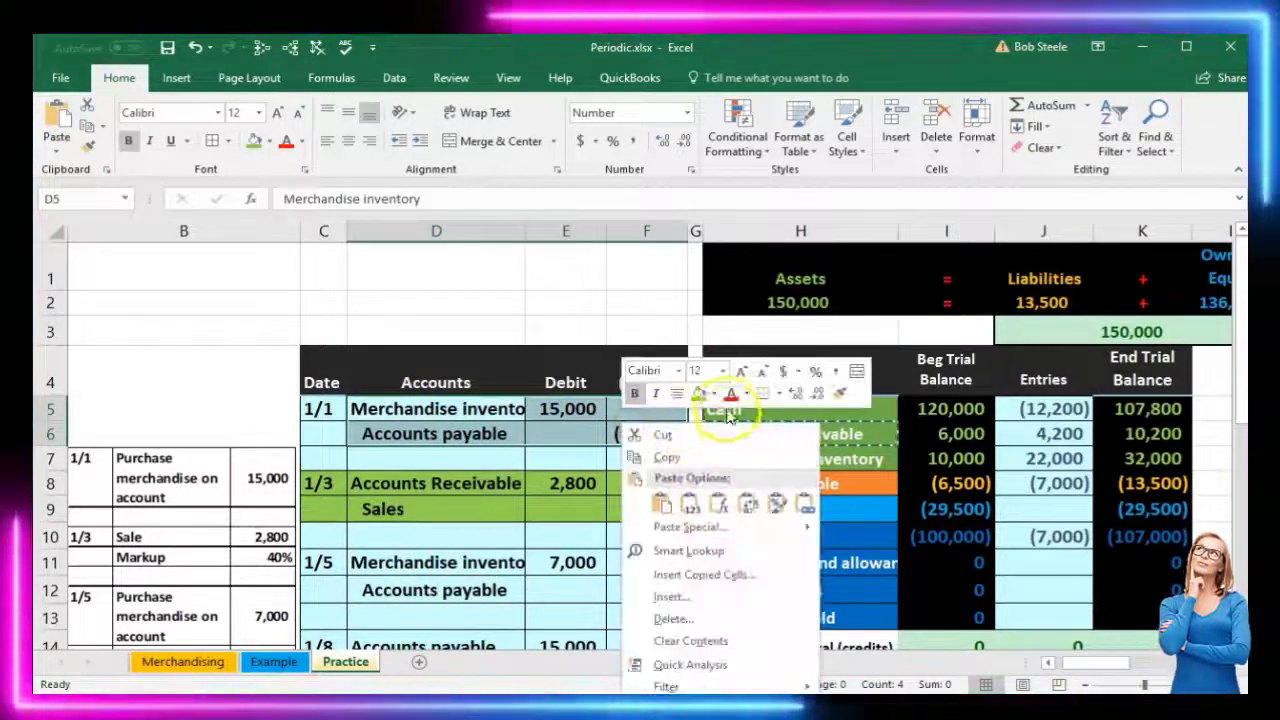
click(729, 414)
click(712, 394)
click(757, 535)
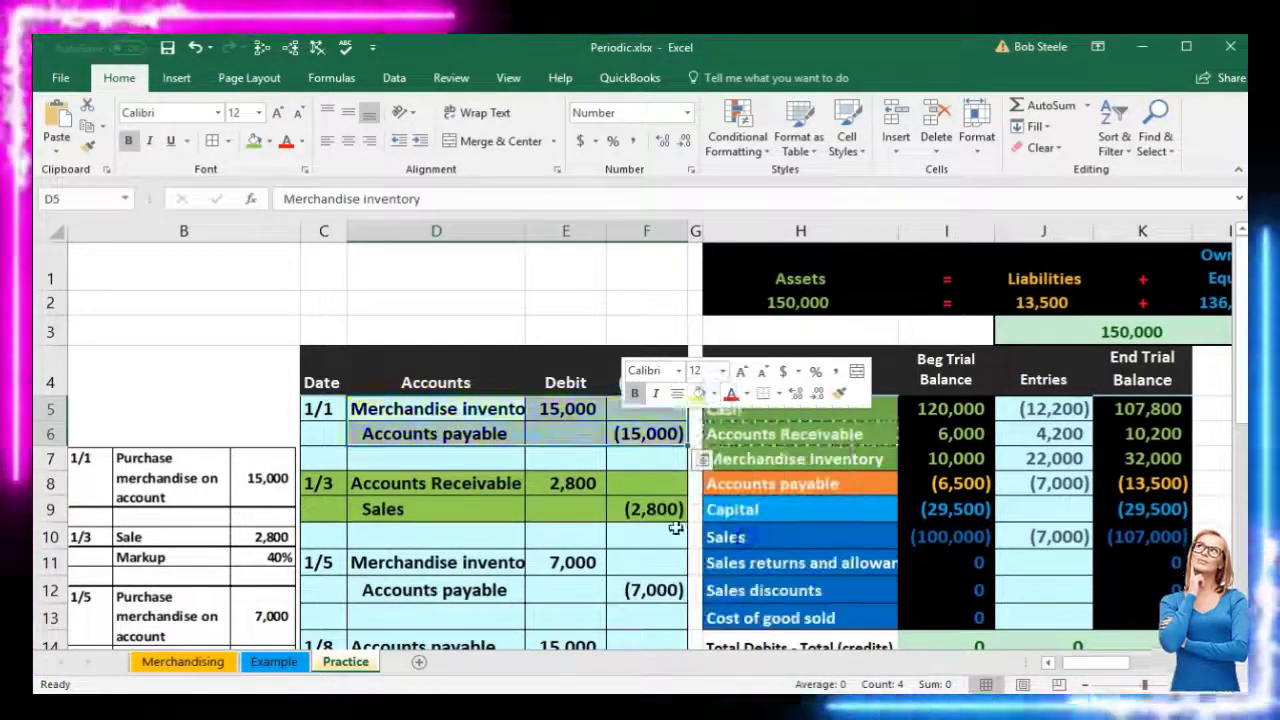
click(549, 536)
- Highlight the whole 1/5 merchandise purchase entry, C11:F12, in yellow
scroll(549, 536, down, 2)
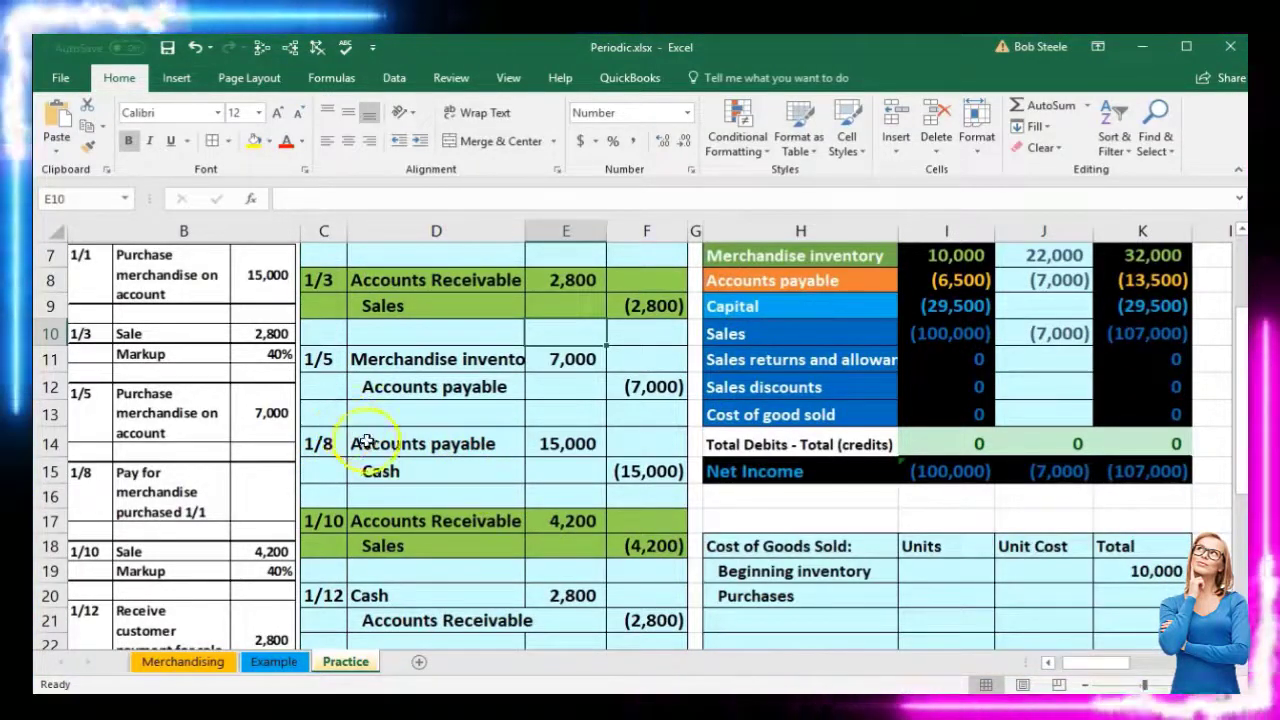
scroll(395, 460, down, 1)
scroll(388, 430, up, 1)
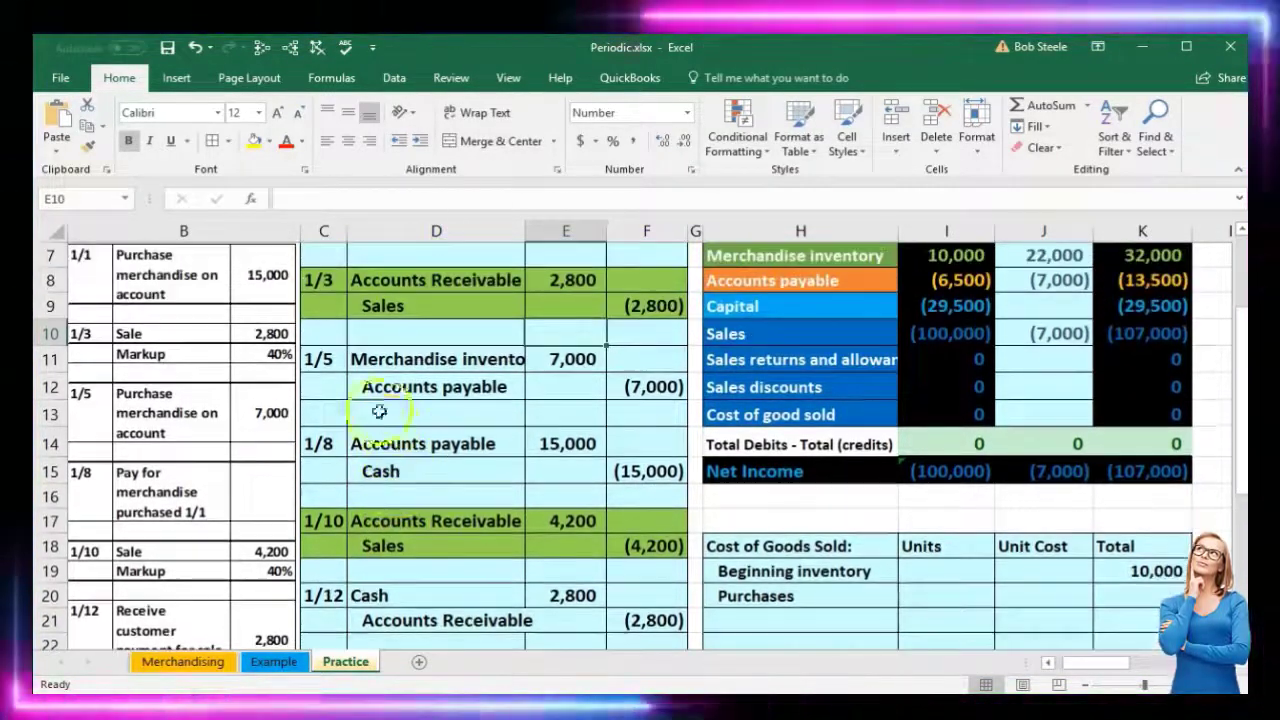
drag(335, 360, 634, 380)
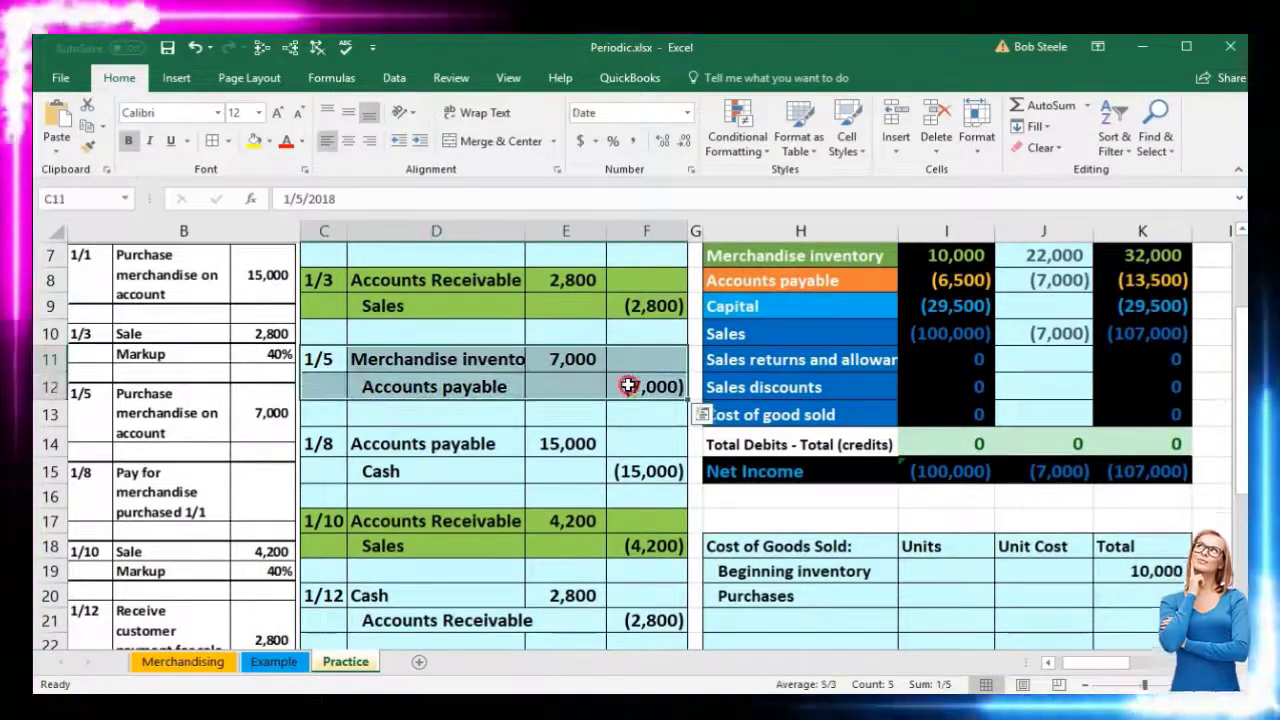
right_click(628, 388)
click(707, 356)
click(614, 414)
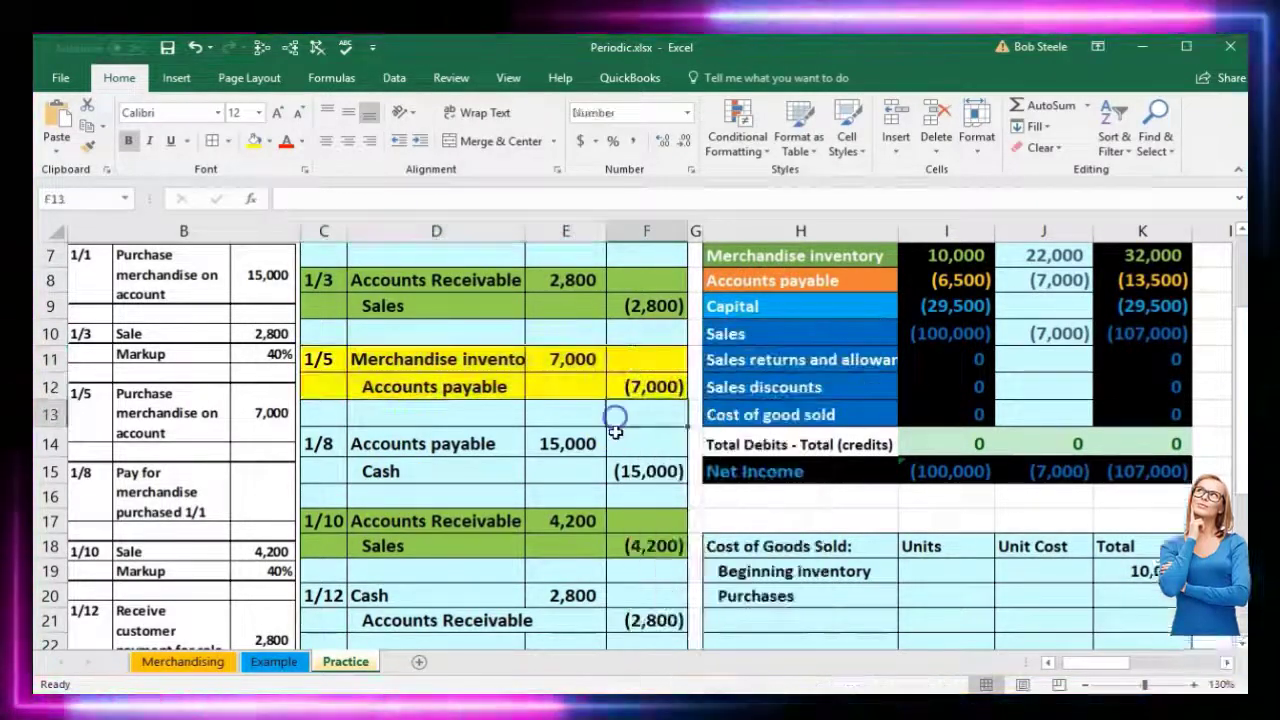
- Extend the yellow highlight of the 1/1 purchase entry to its date cells, C5:C6
scroll(615, 430, up, 3)
click(324, 306)
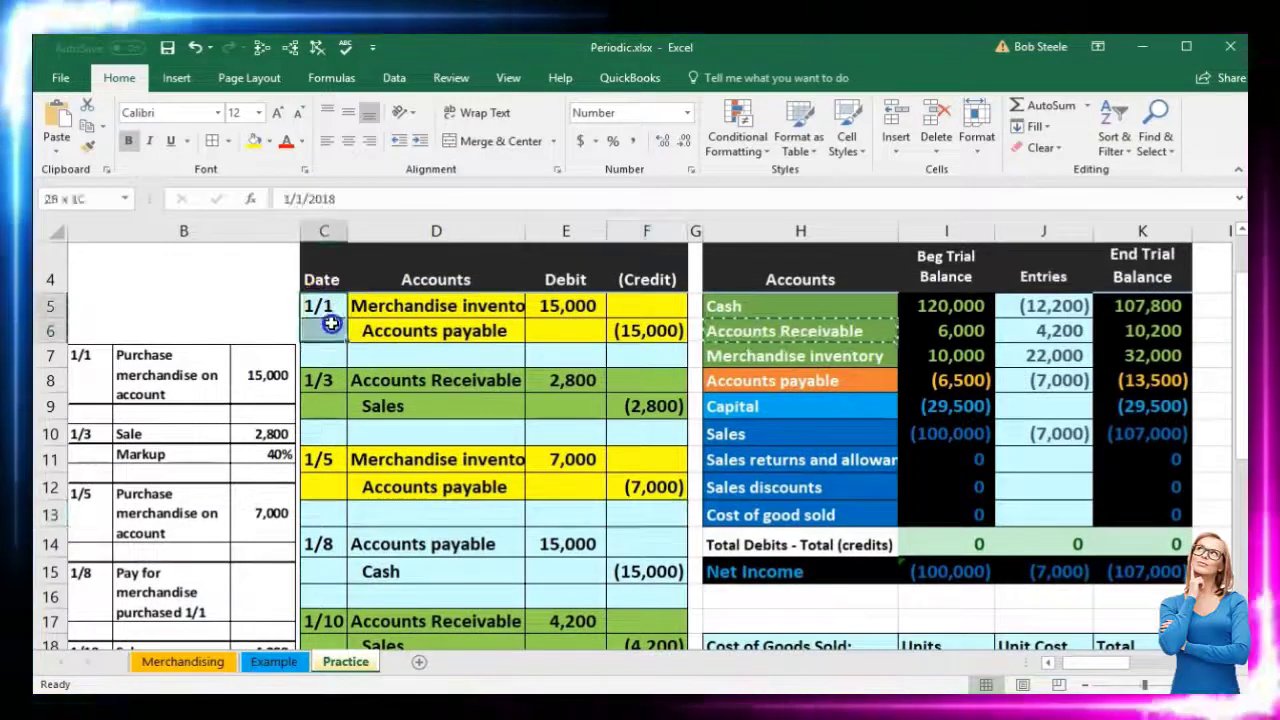
right_click(331, 328)
click(806, 412)
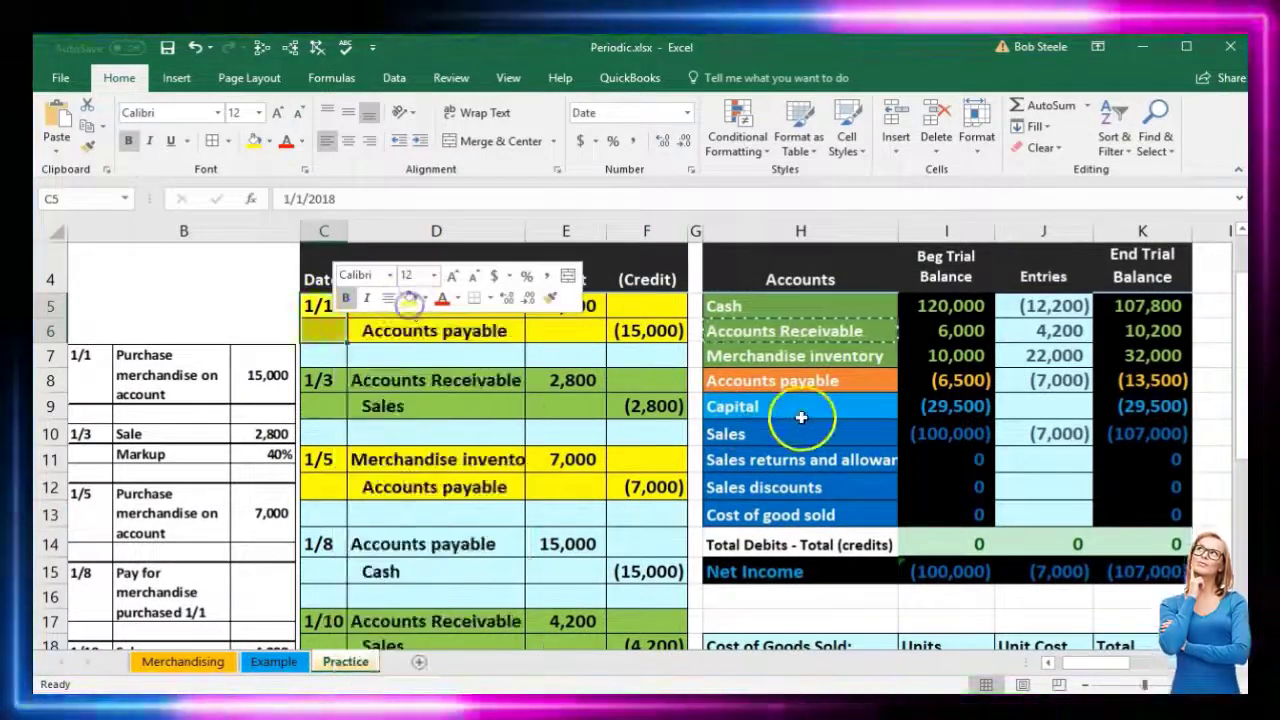
- Total the two highlighted merchandise purchase debits in K20 on the Purchases line with the formula =E5+E11
click(572, 306)
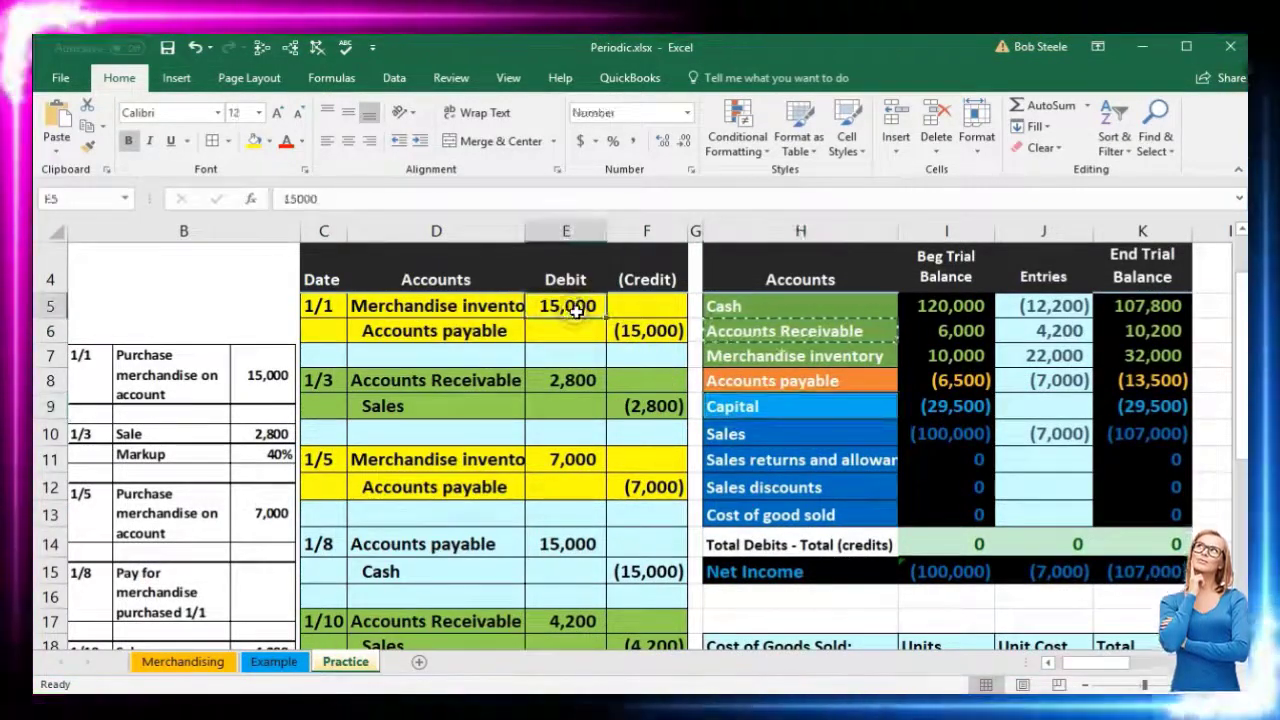
click(577, 450)
scroll(900, 415, down, 2)
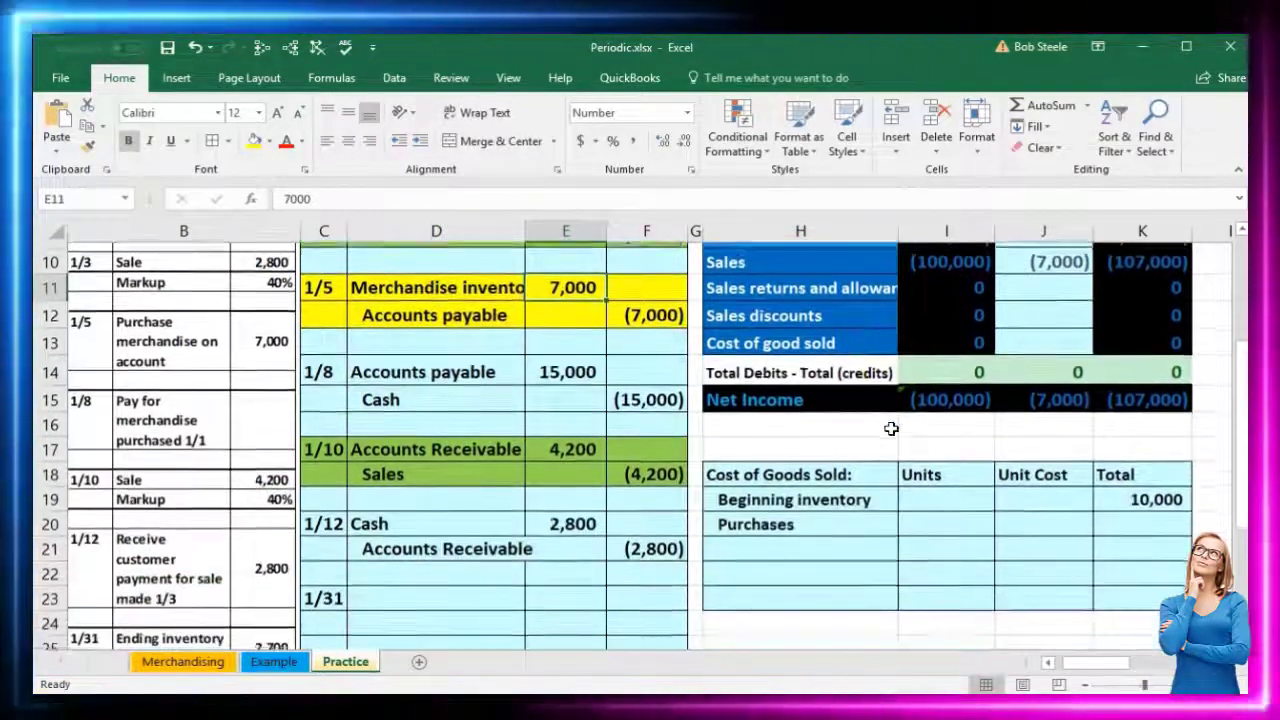
click(1124, 518)
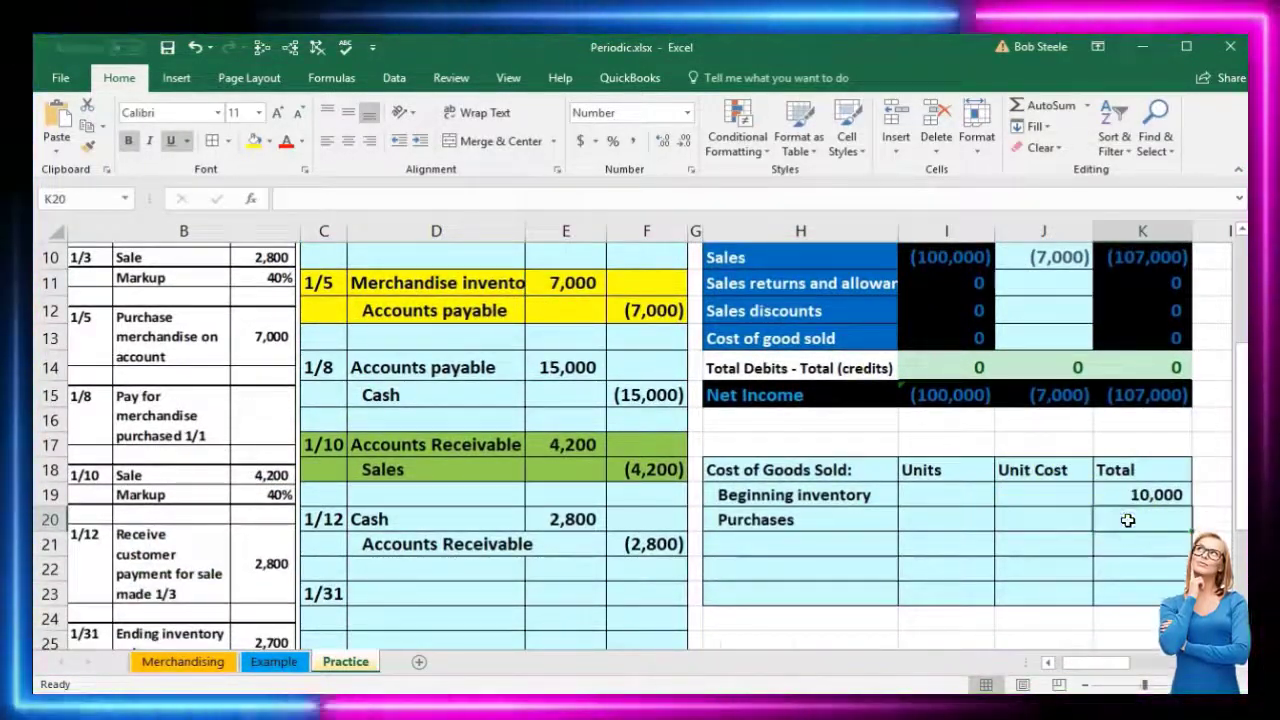
text(=)
scroll(748, 491, up, 2)
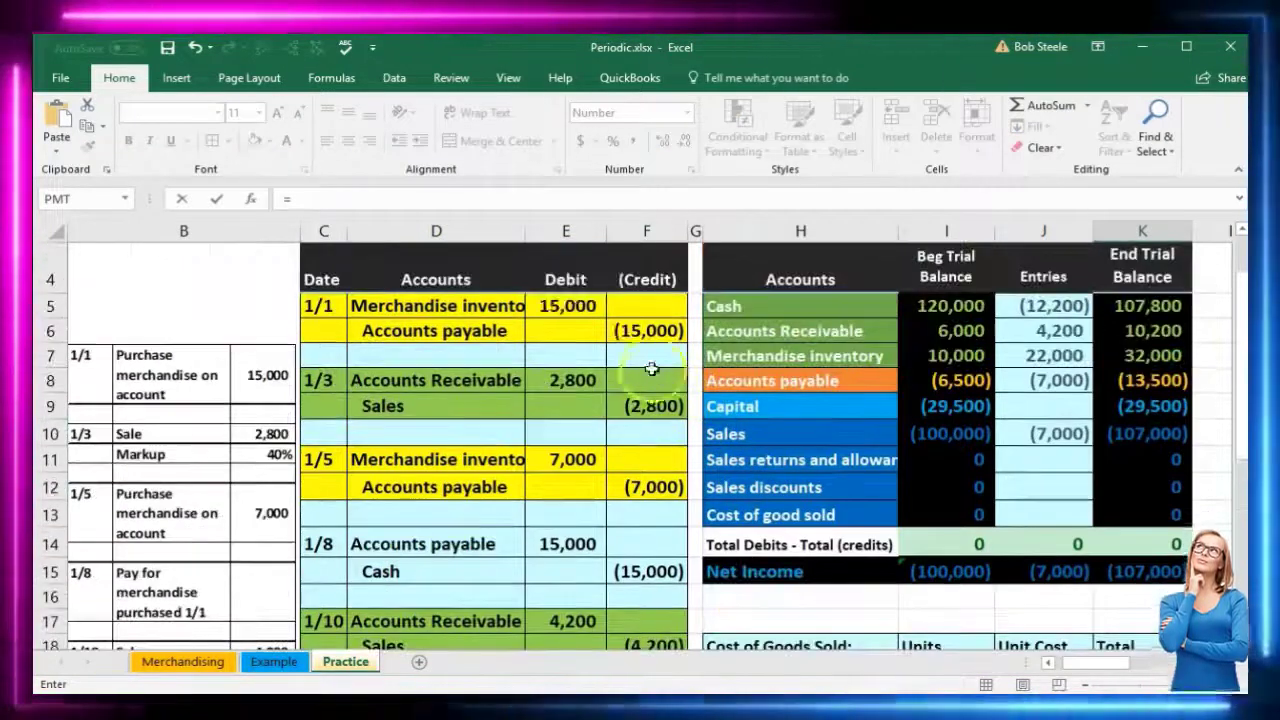
click(588, 306)
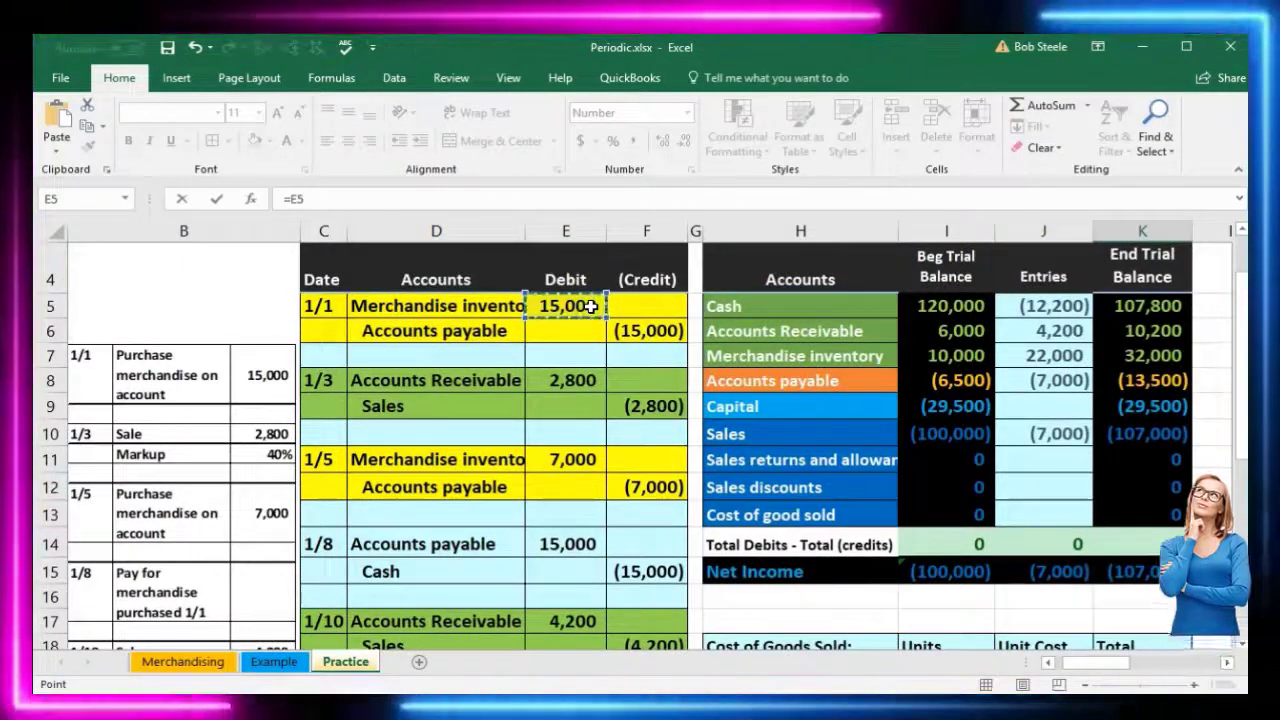
text(+)
click(576, 458)
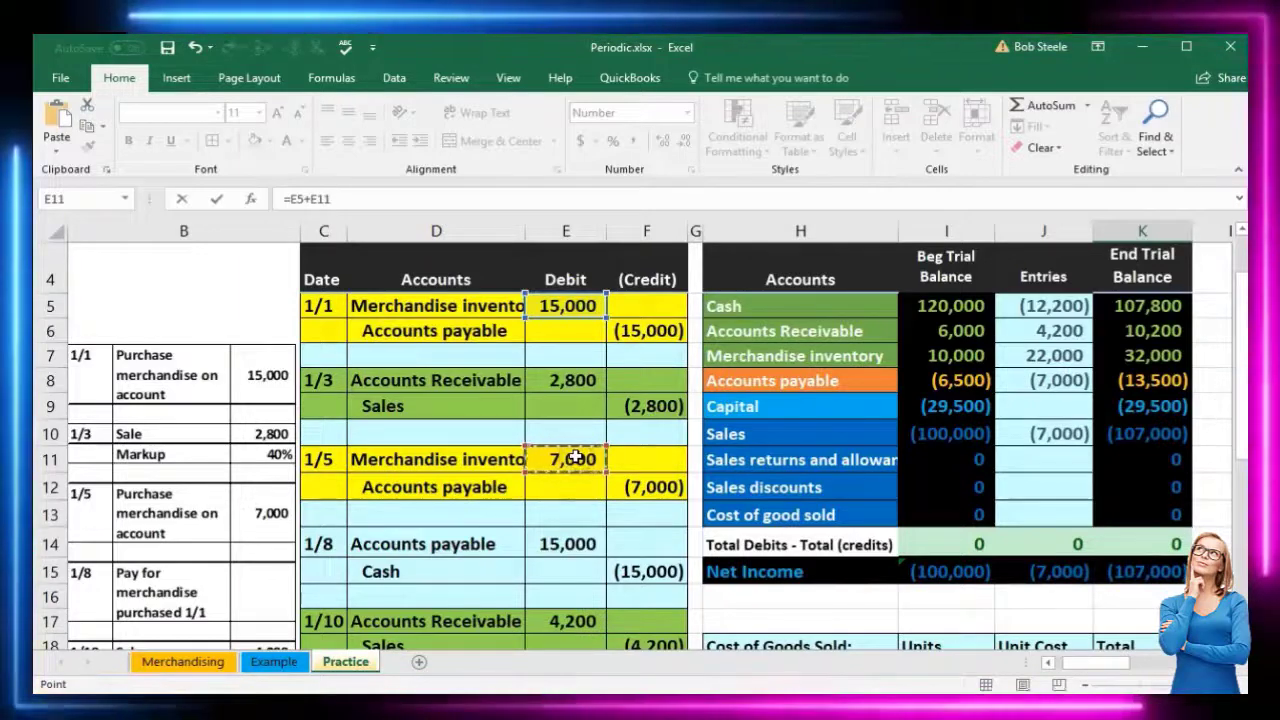
key(Return)
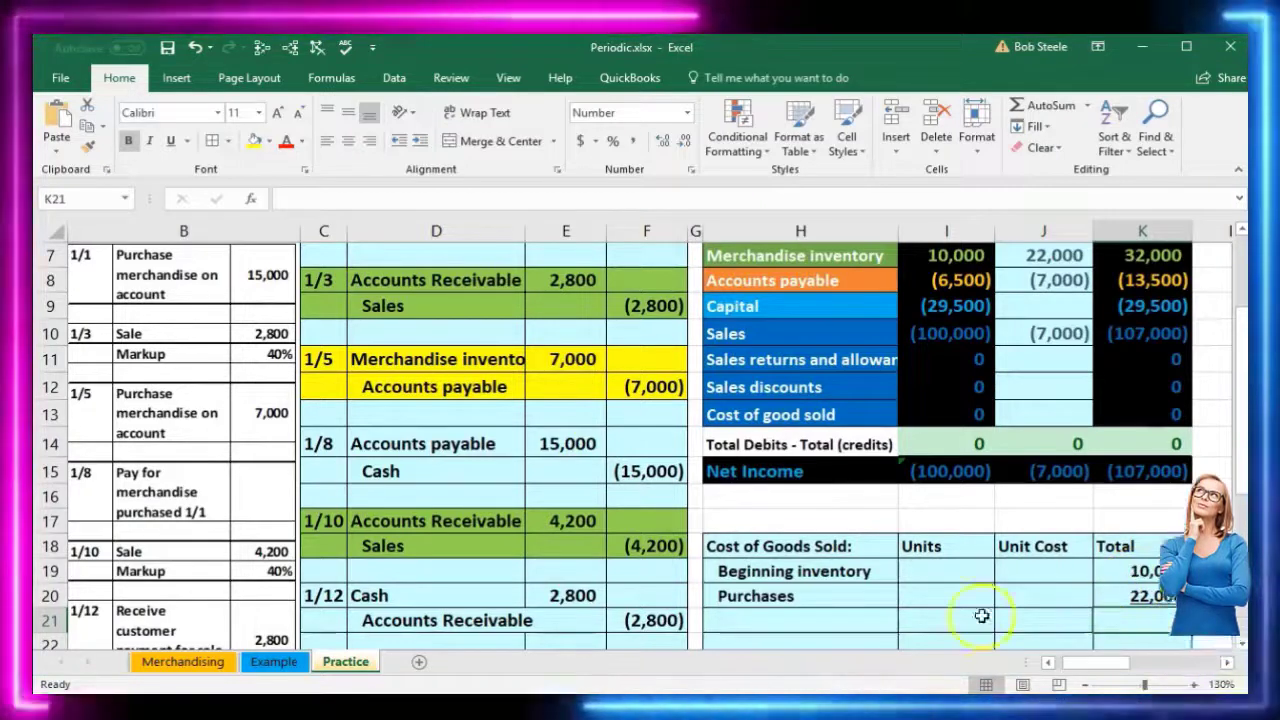
- Label the line below Purchases in H21 as "Goods availible for sales"
click(826, 617)
scroll(826, 614, down, 1)
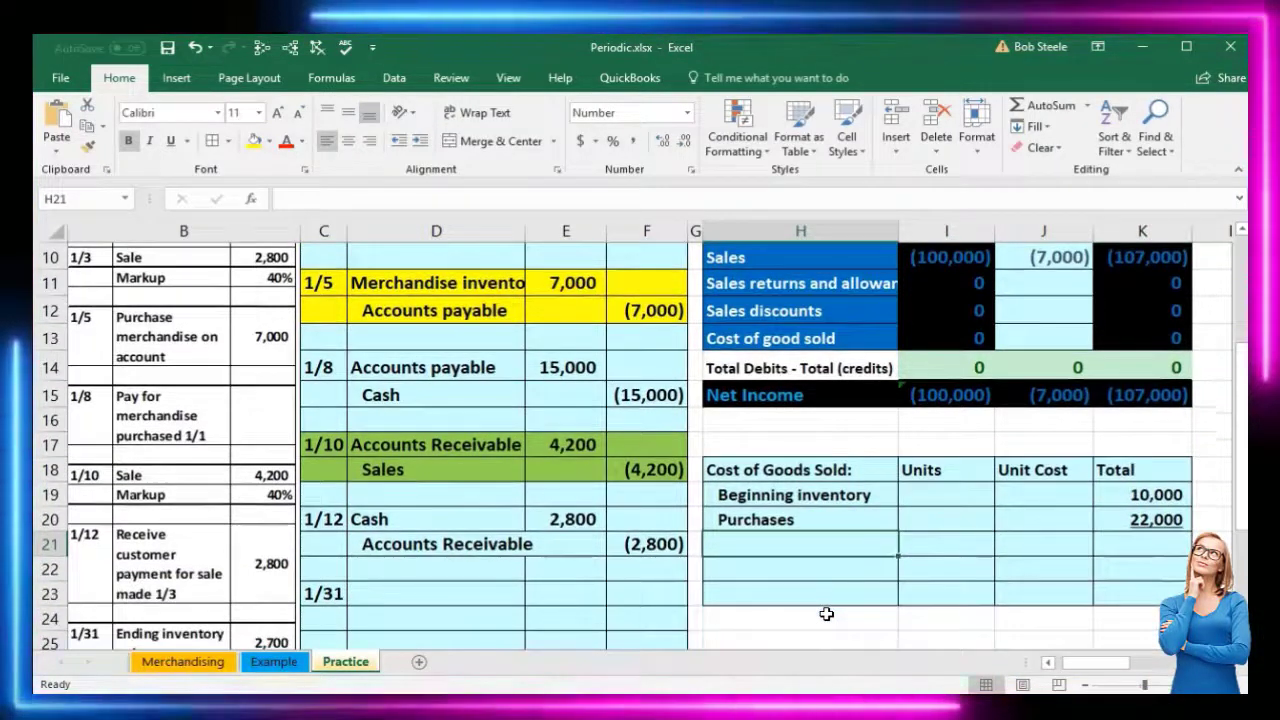
text(Goods av)
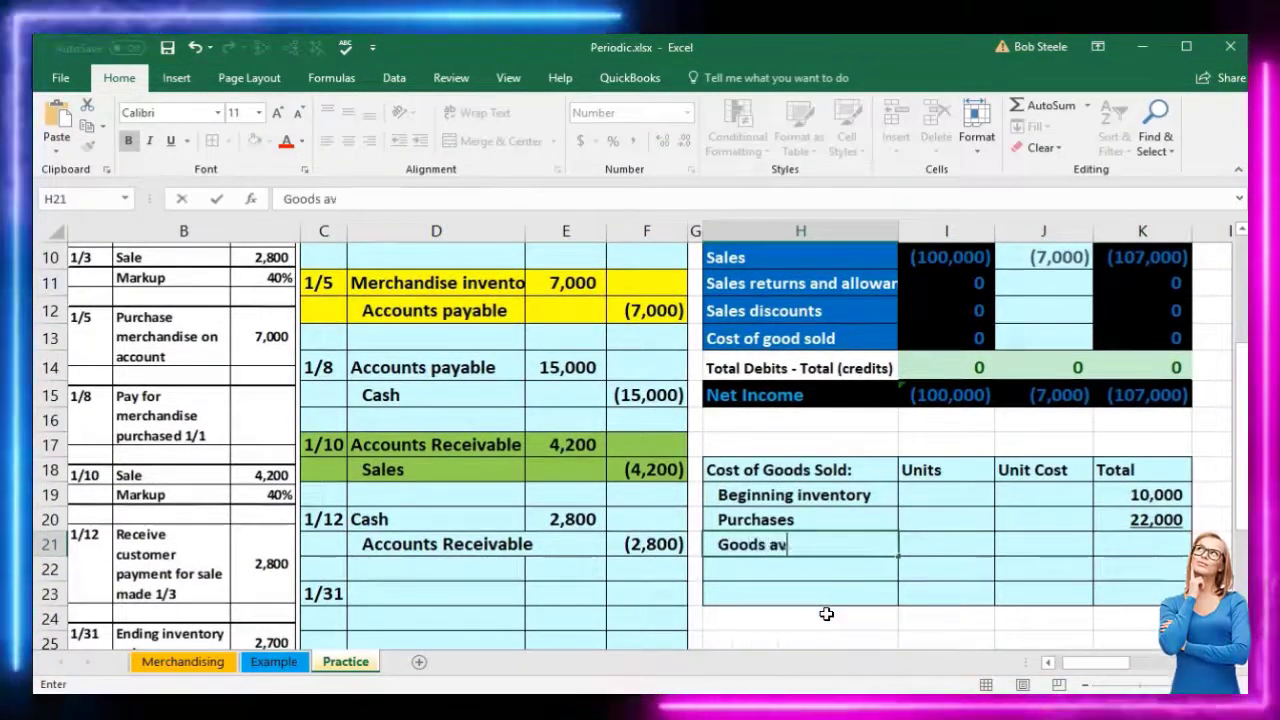
text(ailbl)
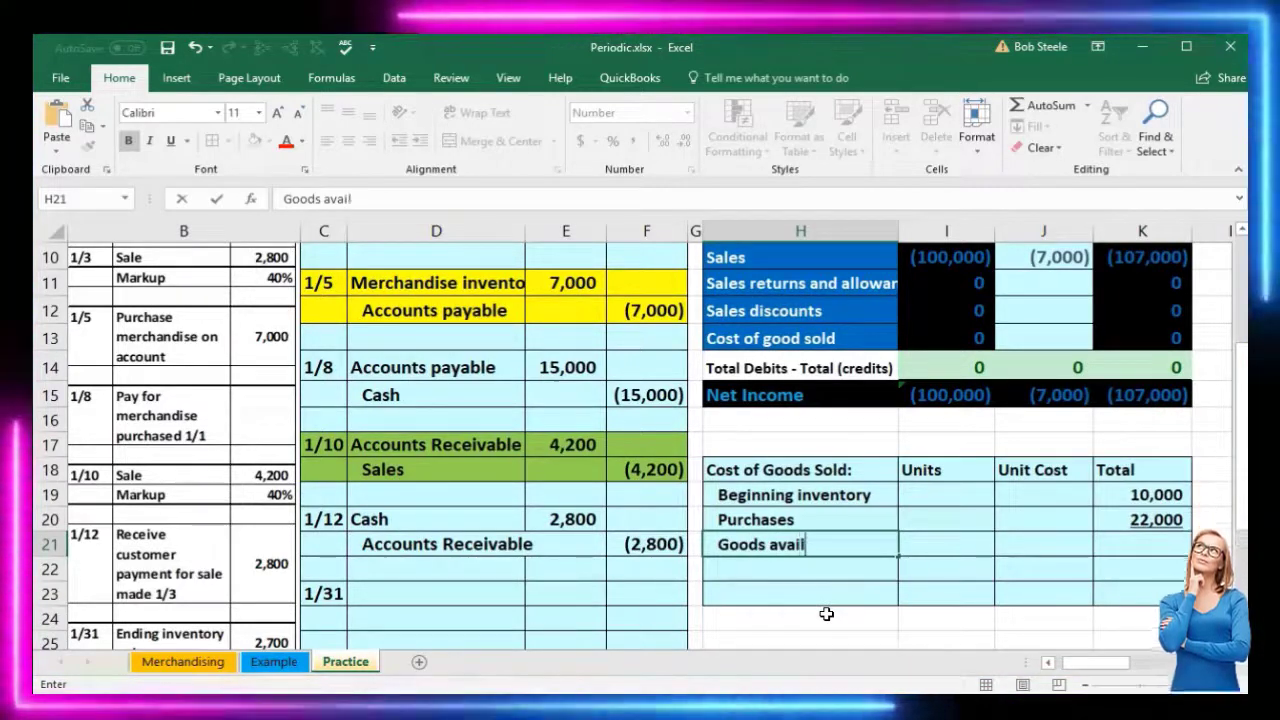
text(ible for sales)
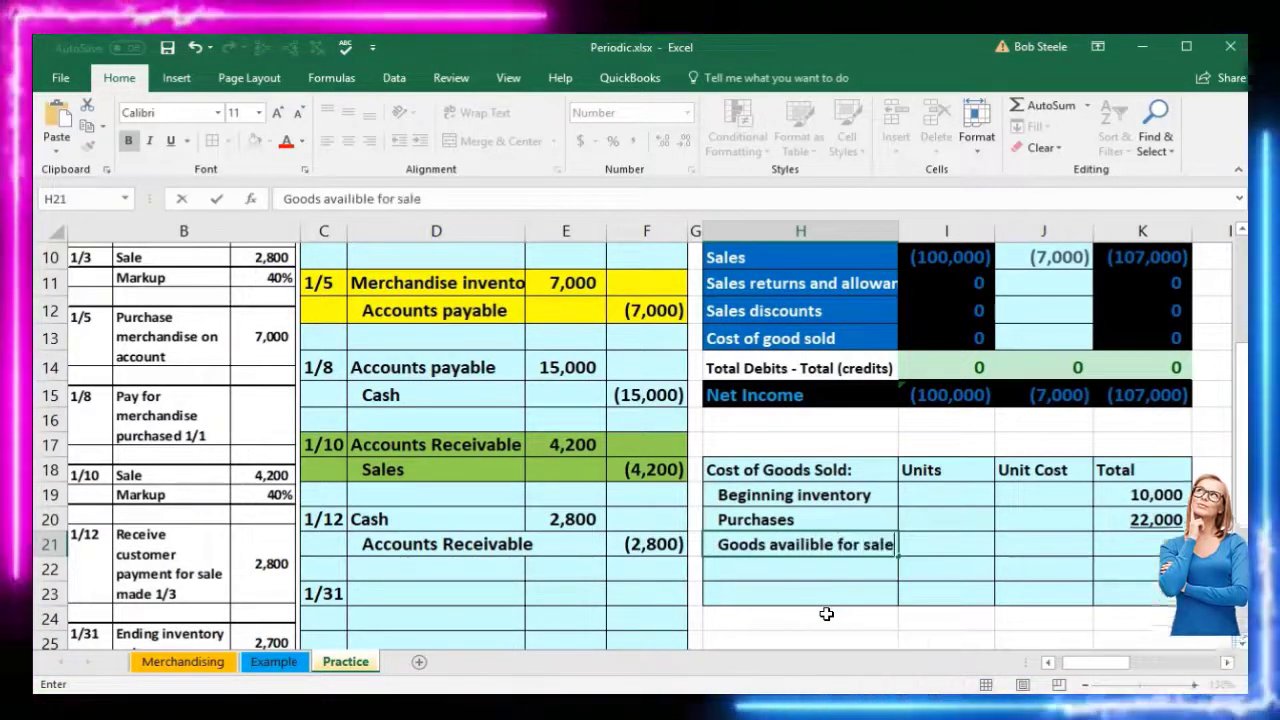
- Total beginning inventory and purchases in K21 with the formula =SUM(K19:K20)
key(Tab)
key(Tab)
key(Tab)
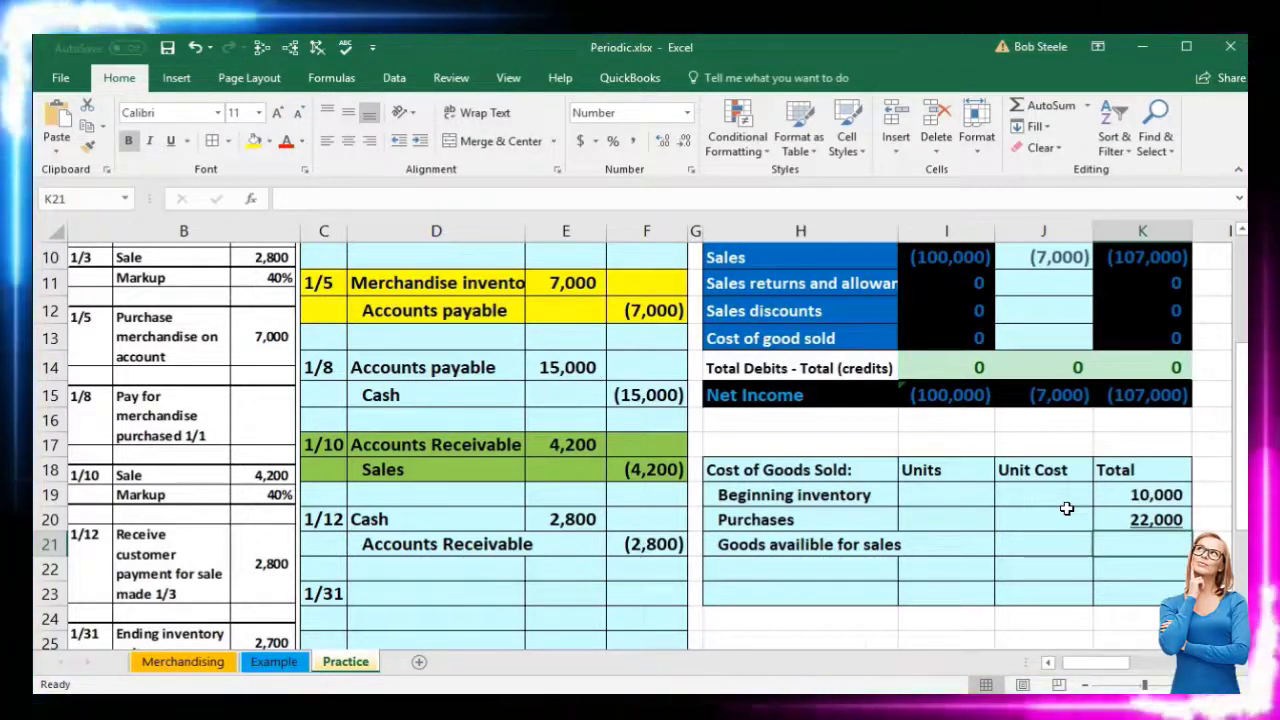
text(=sum)
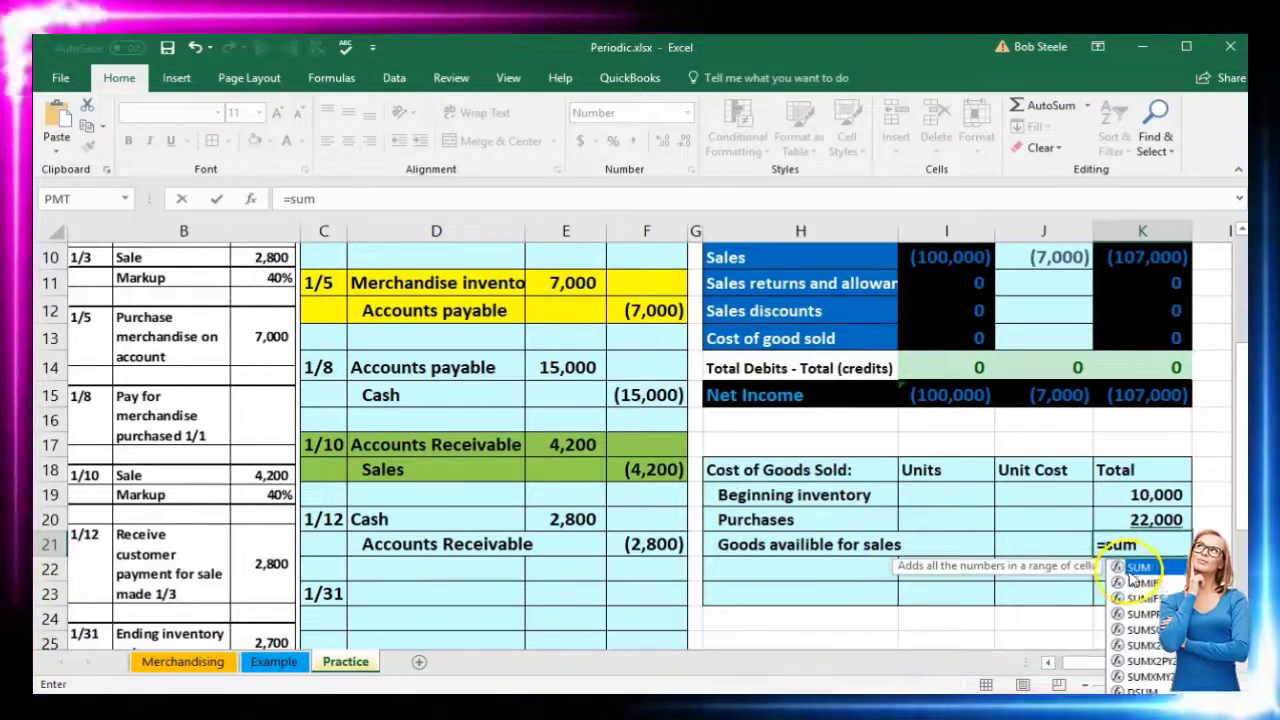
text(()
drag(1117, 494, 1113, 519)
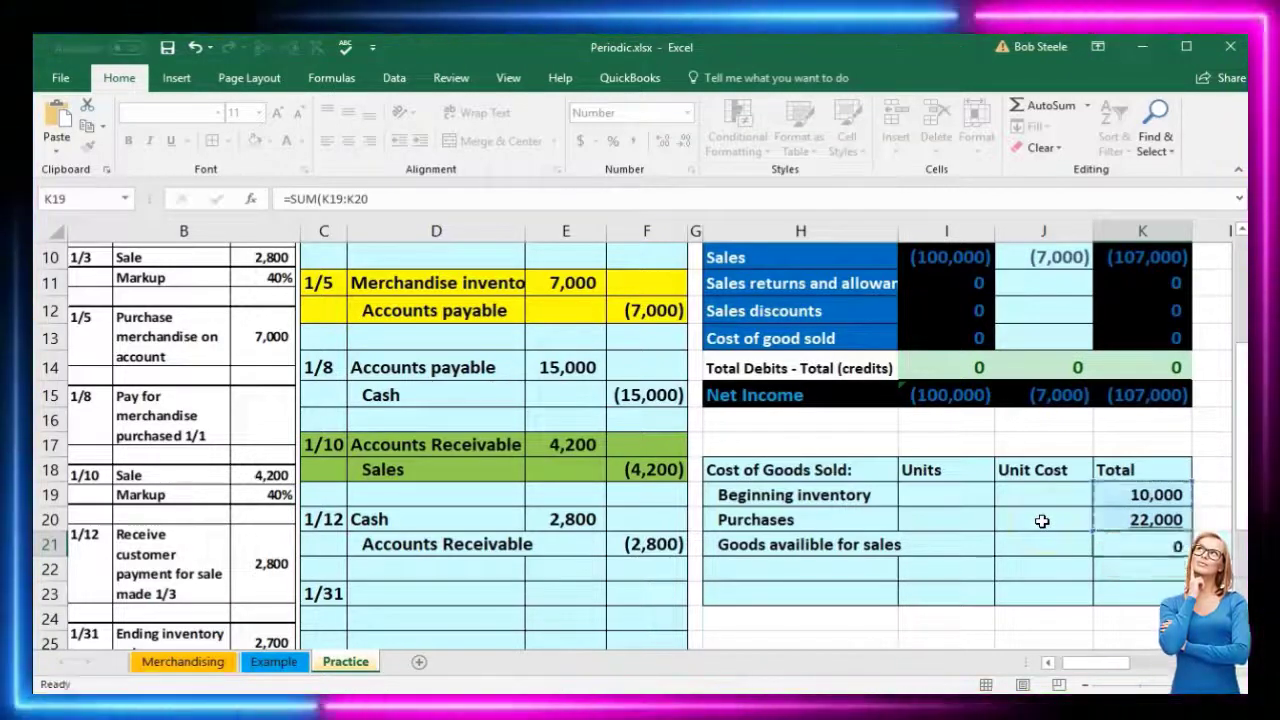
key(Return)
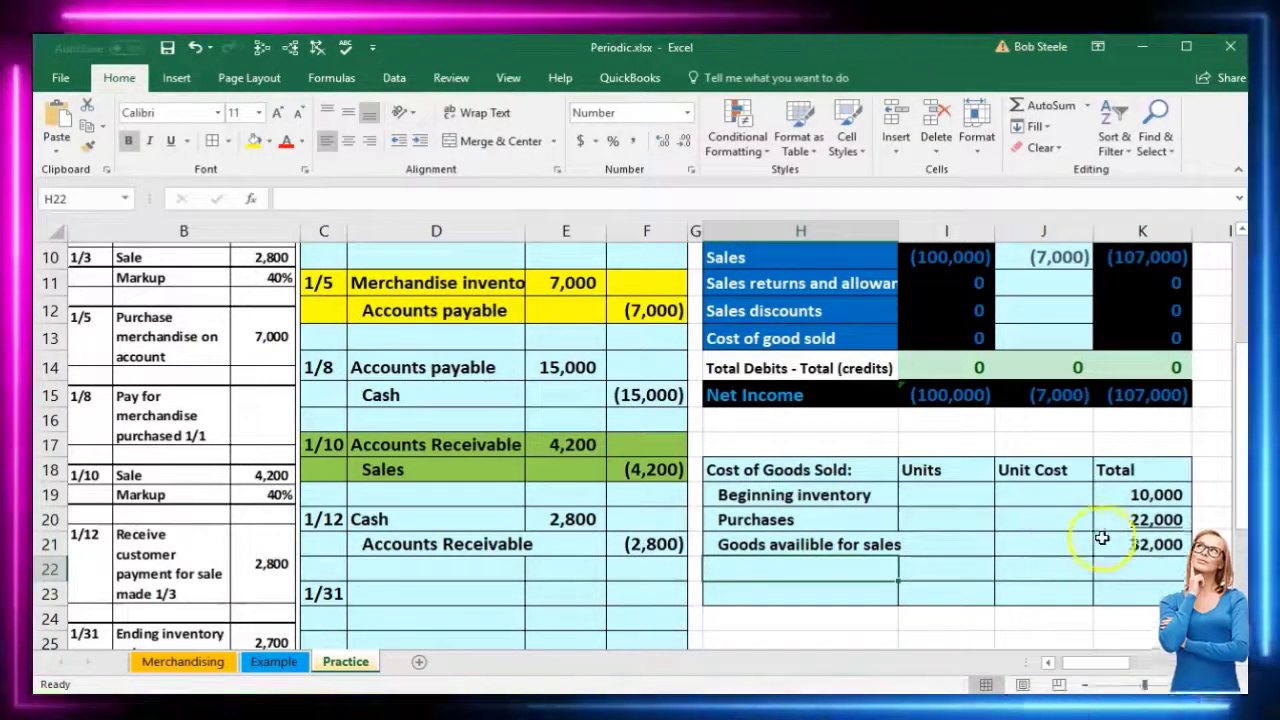
click(1095, 540)
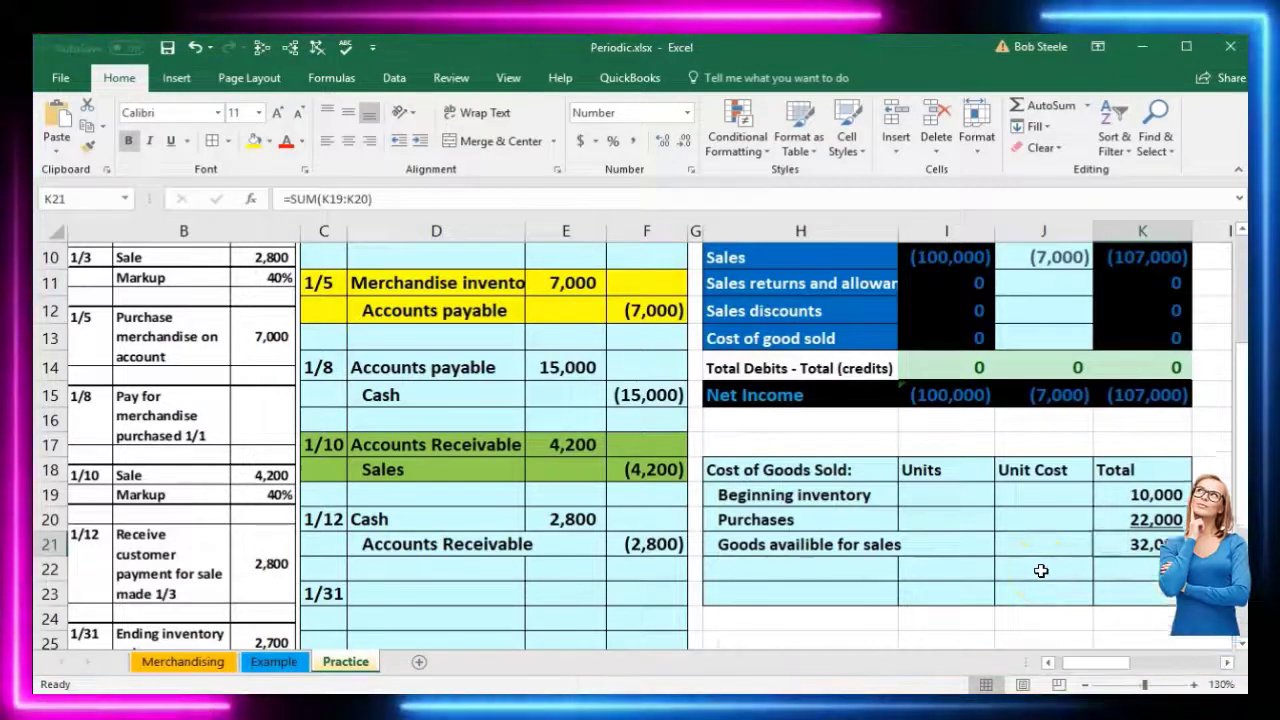
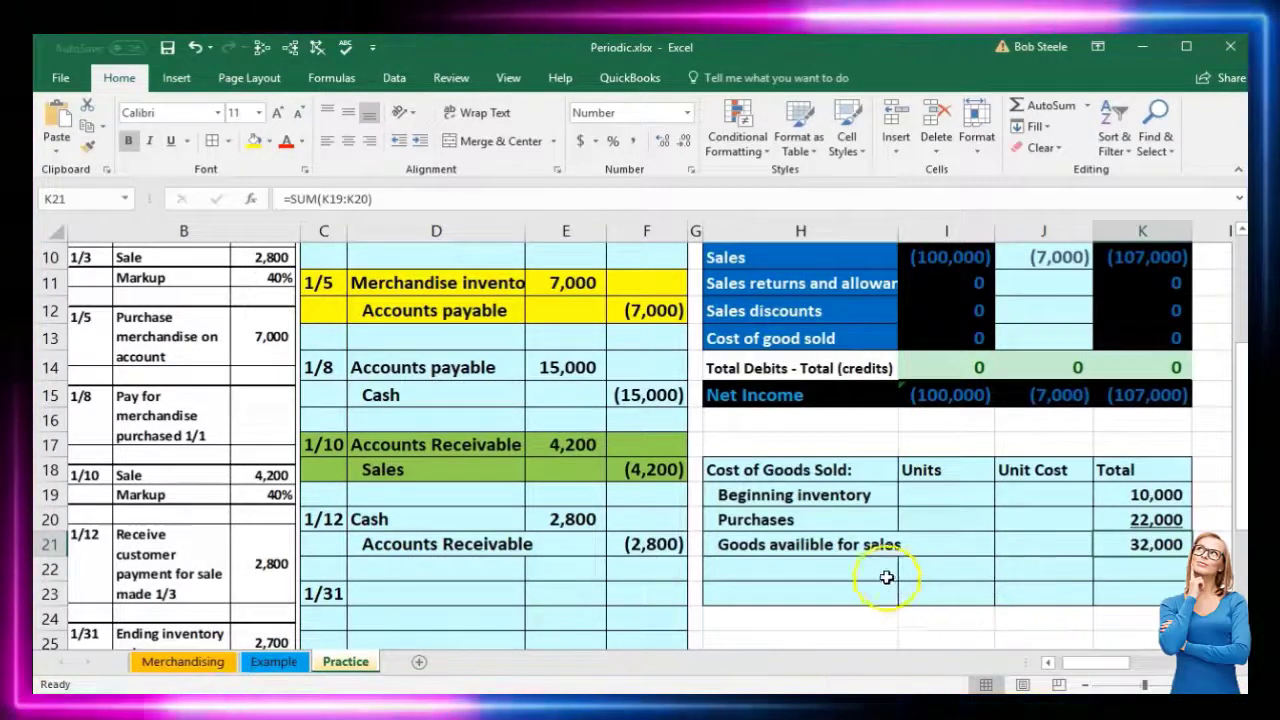
- Label the line below goods available for sale in H22 as "Ending inventory"
click(876, 573)
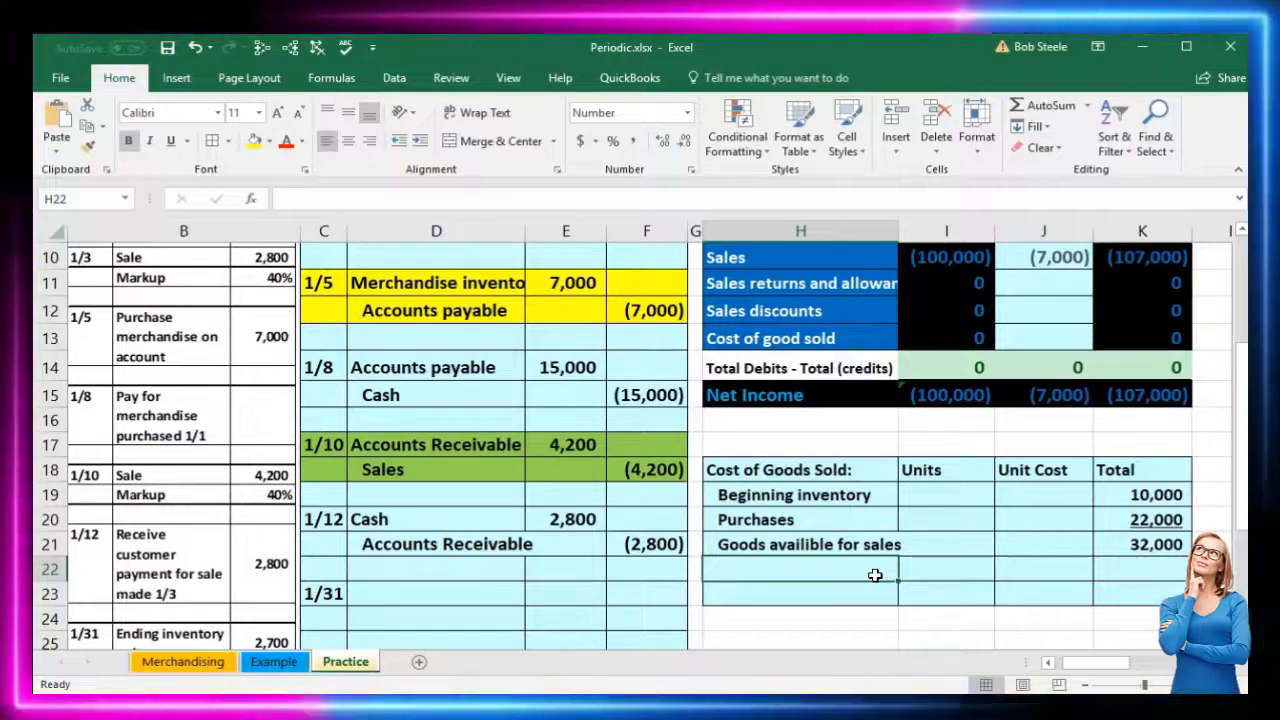
scroll(875, 575, down, 1)
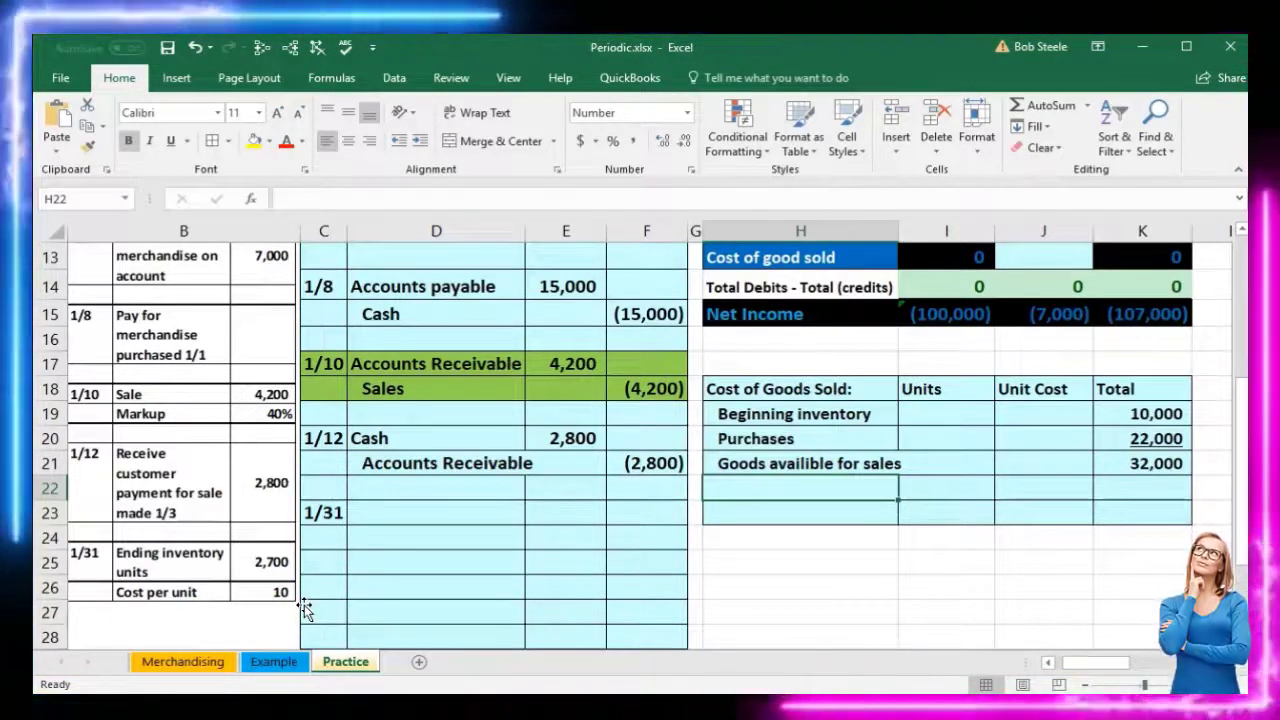
text(Ending in)
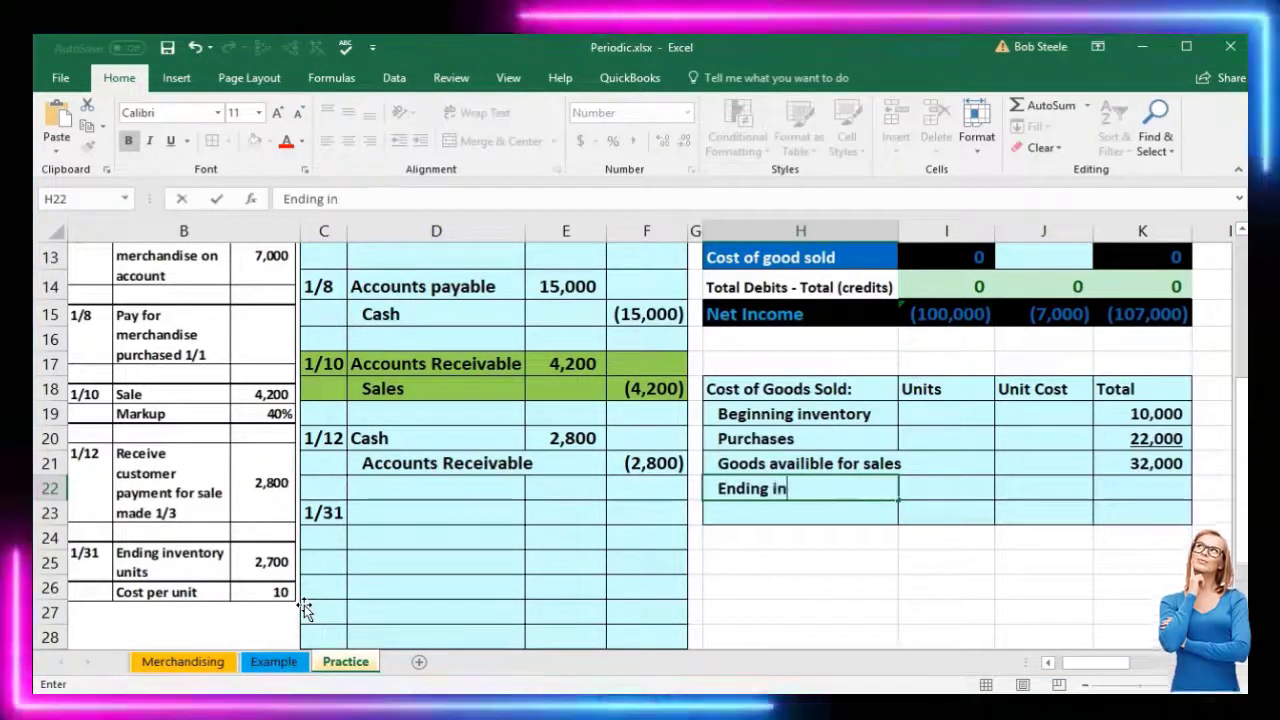
text(ventory)
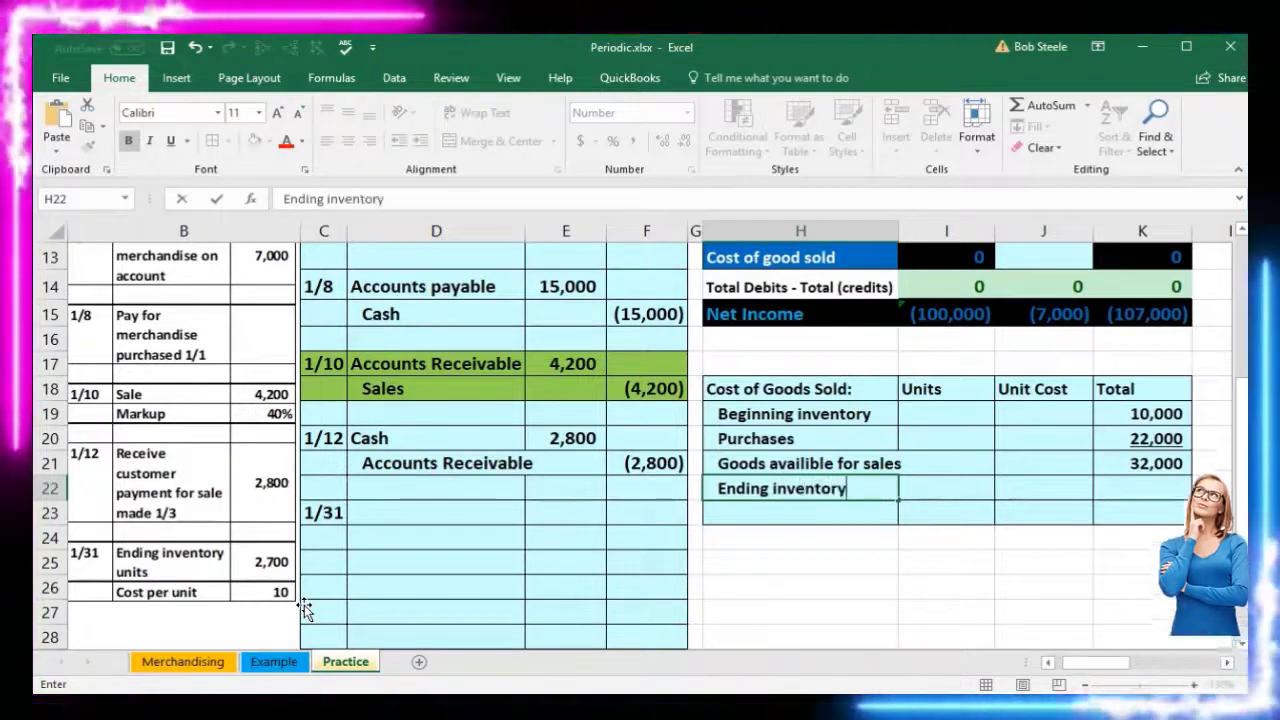
- Enter 10 units and a unit cost of 2700 for ending inventory, with only an equals sign as its total in K22
key(Tab)
text(10)
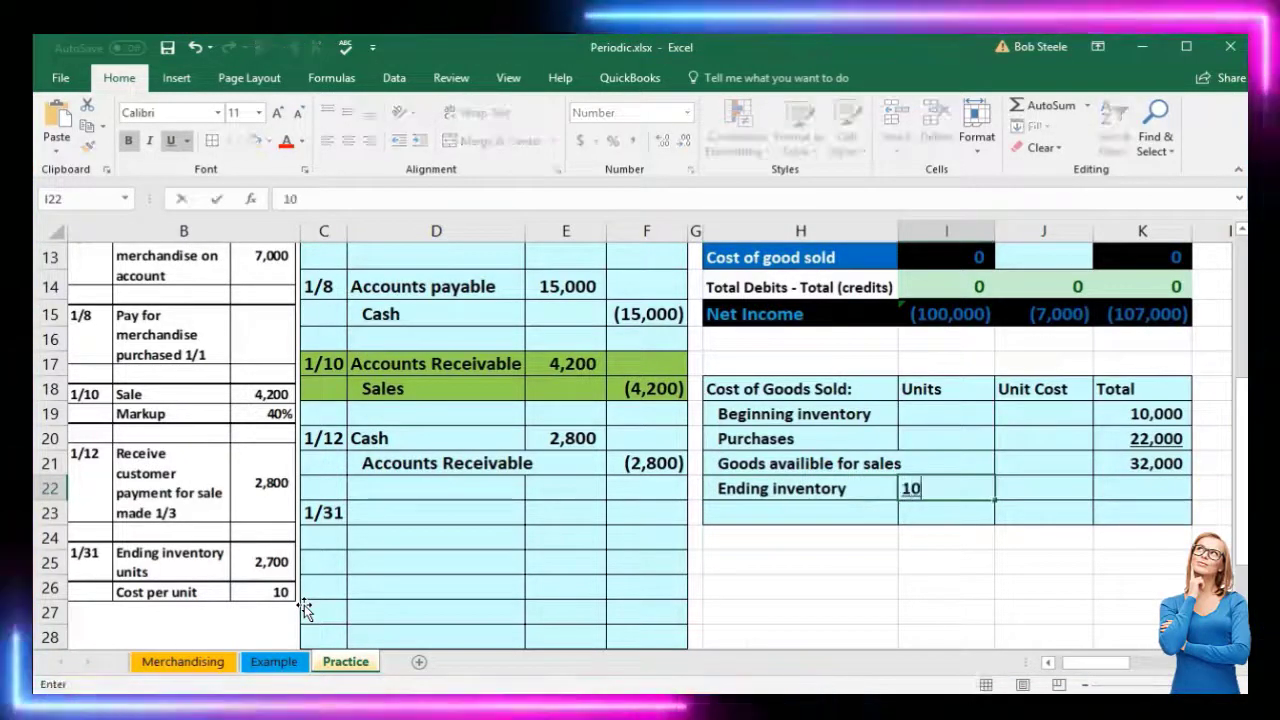
key(Tab)
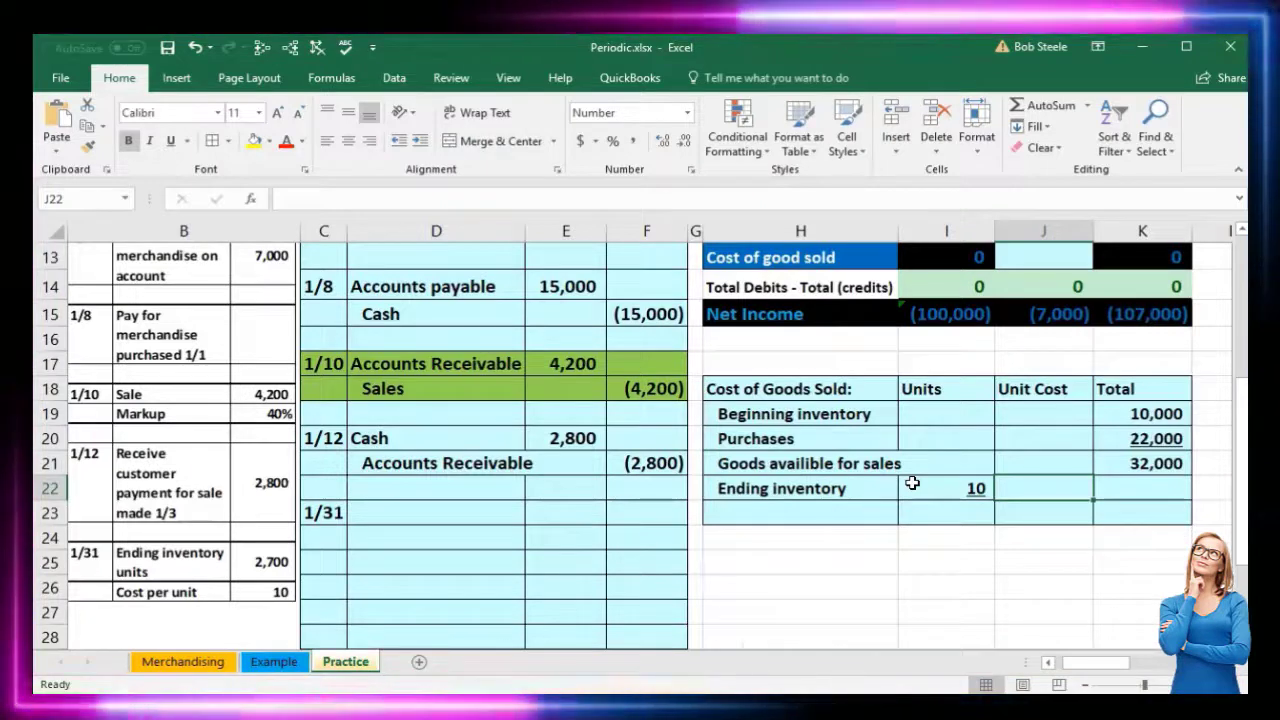
text(2700)
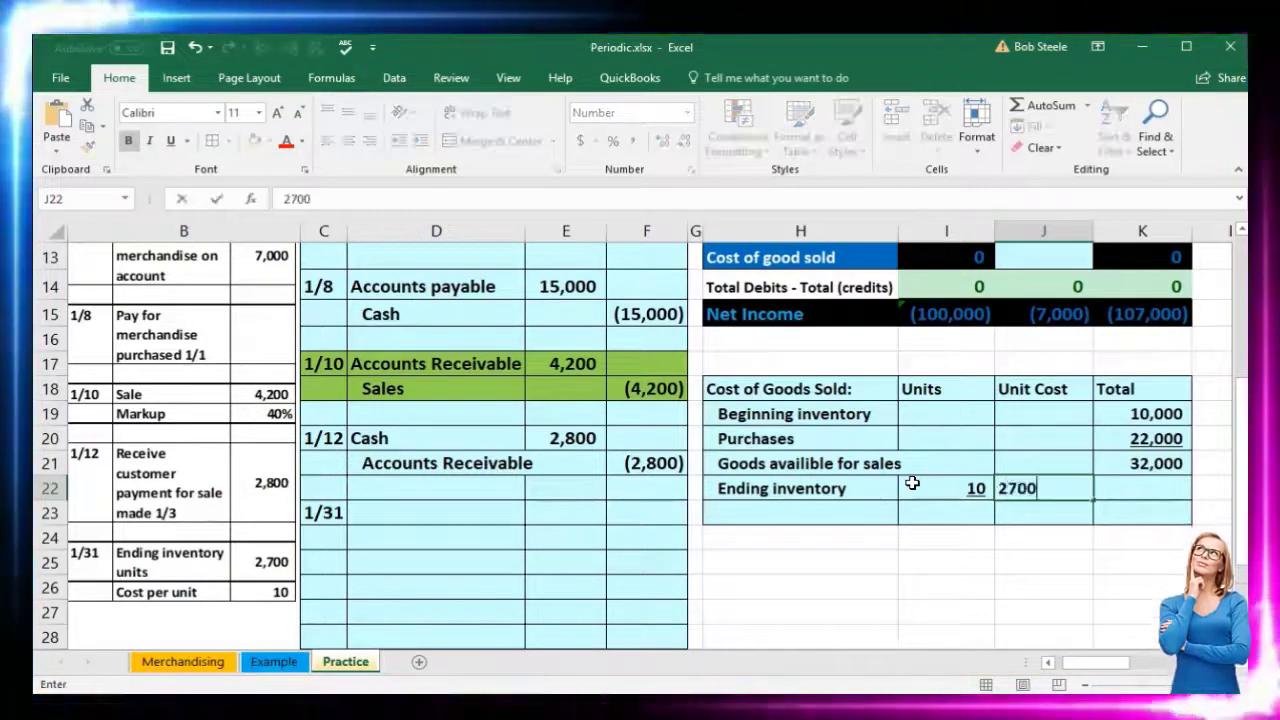
key(Tab)
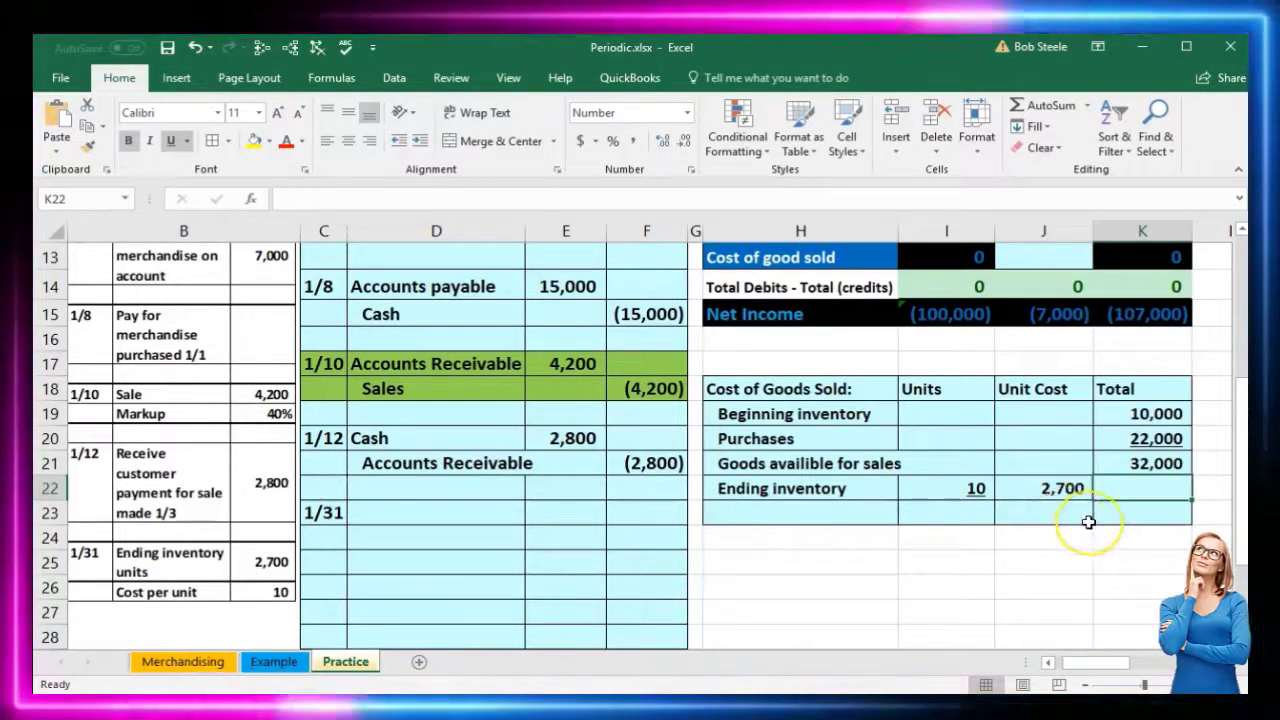
text(=)
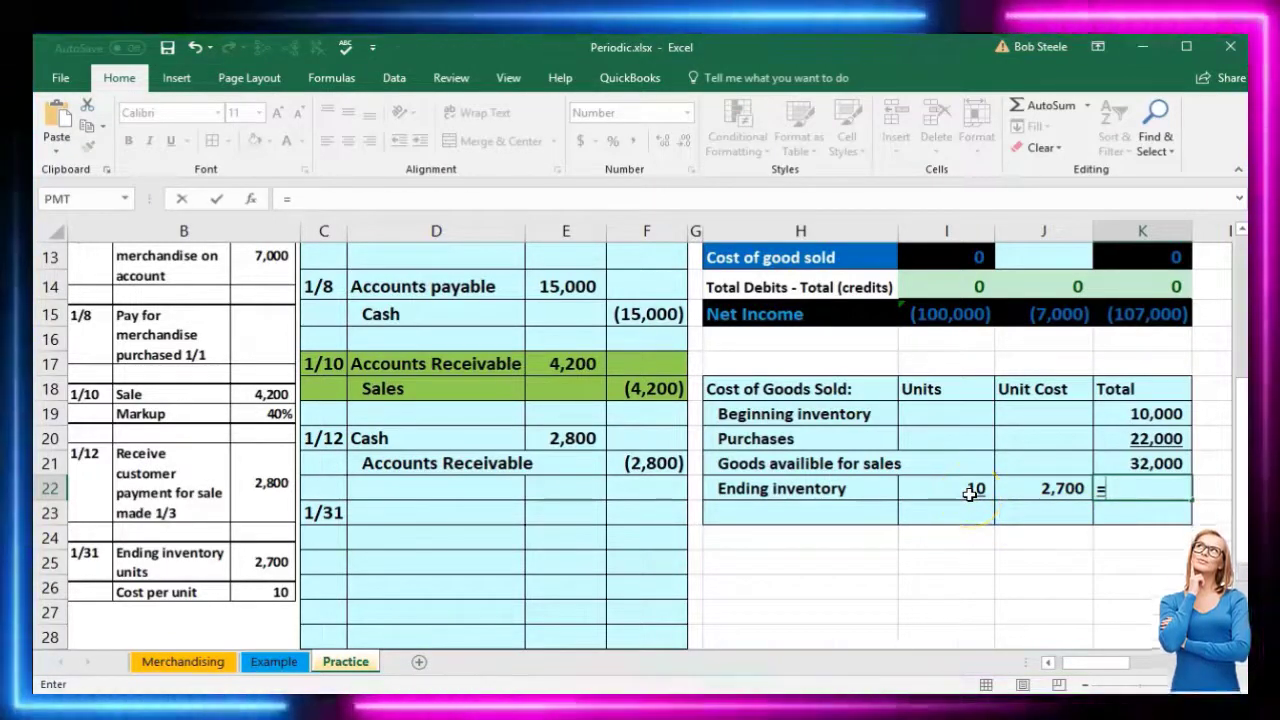
key(Return)
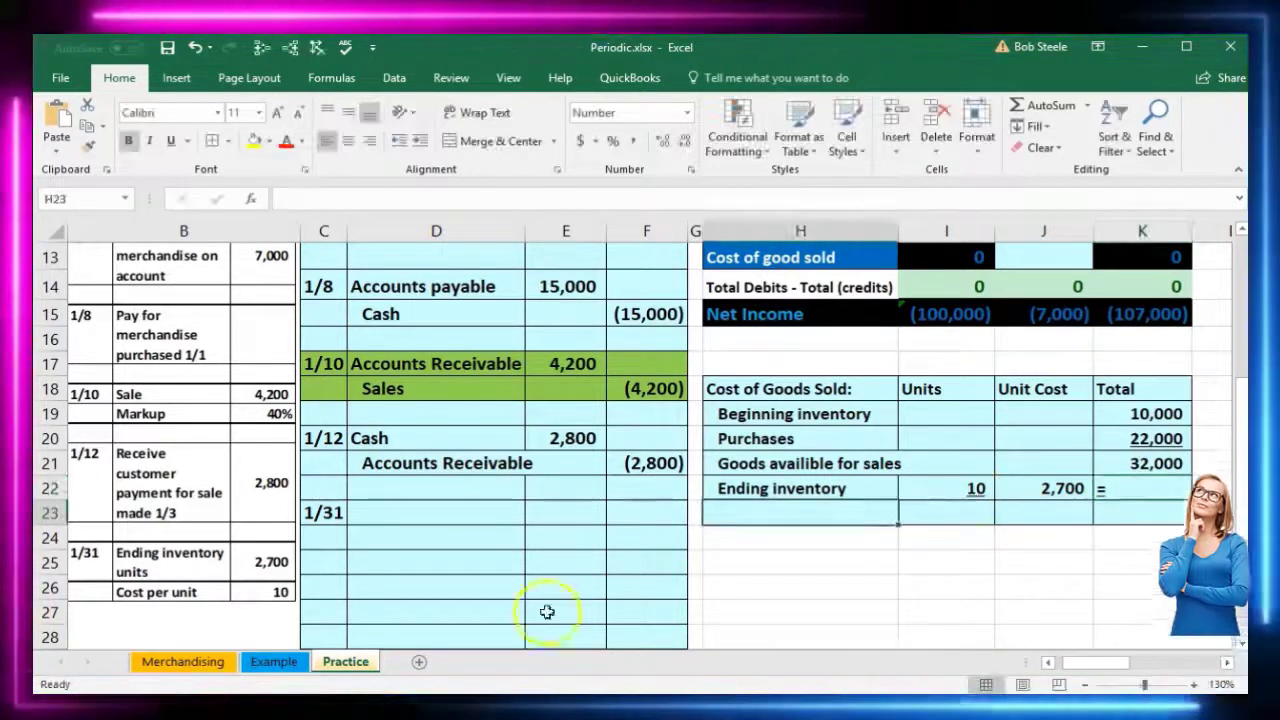
- Set the ending inventory units in I22 to 2700 and the unit cost in J22 to 10
click(968, 490)
text(2700)
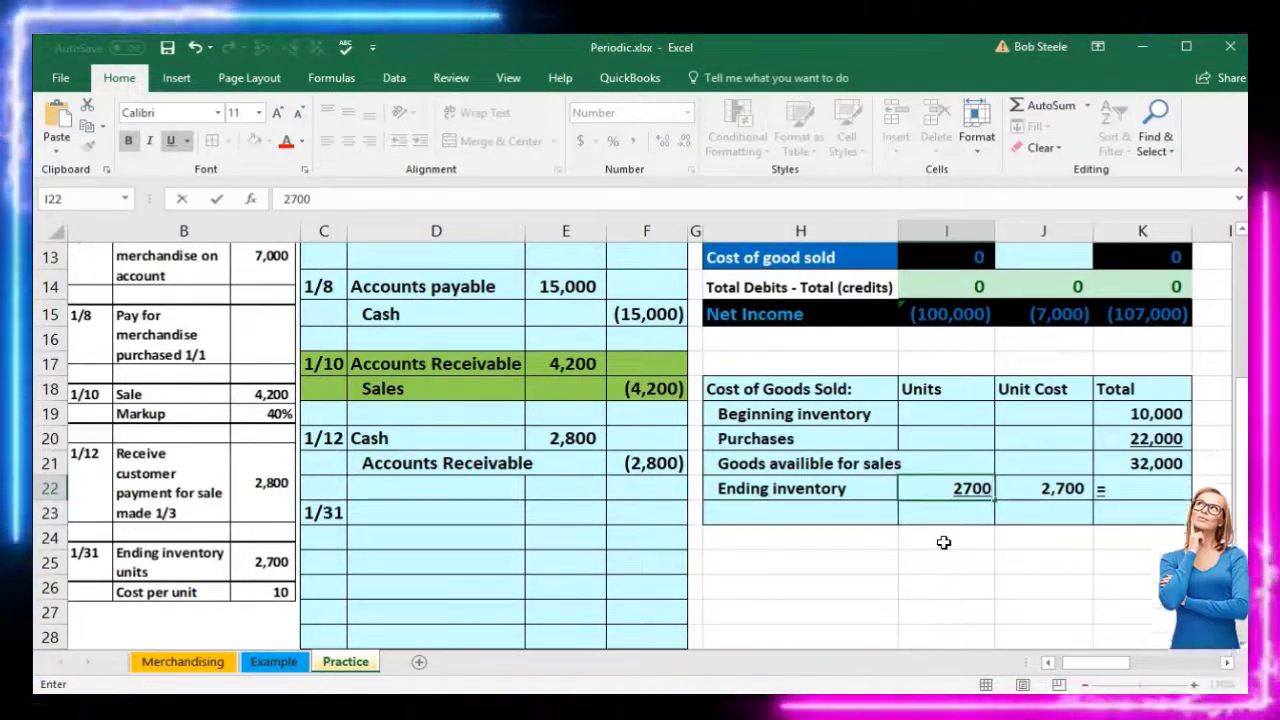
key(Tab)
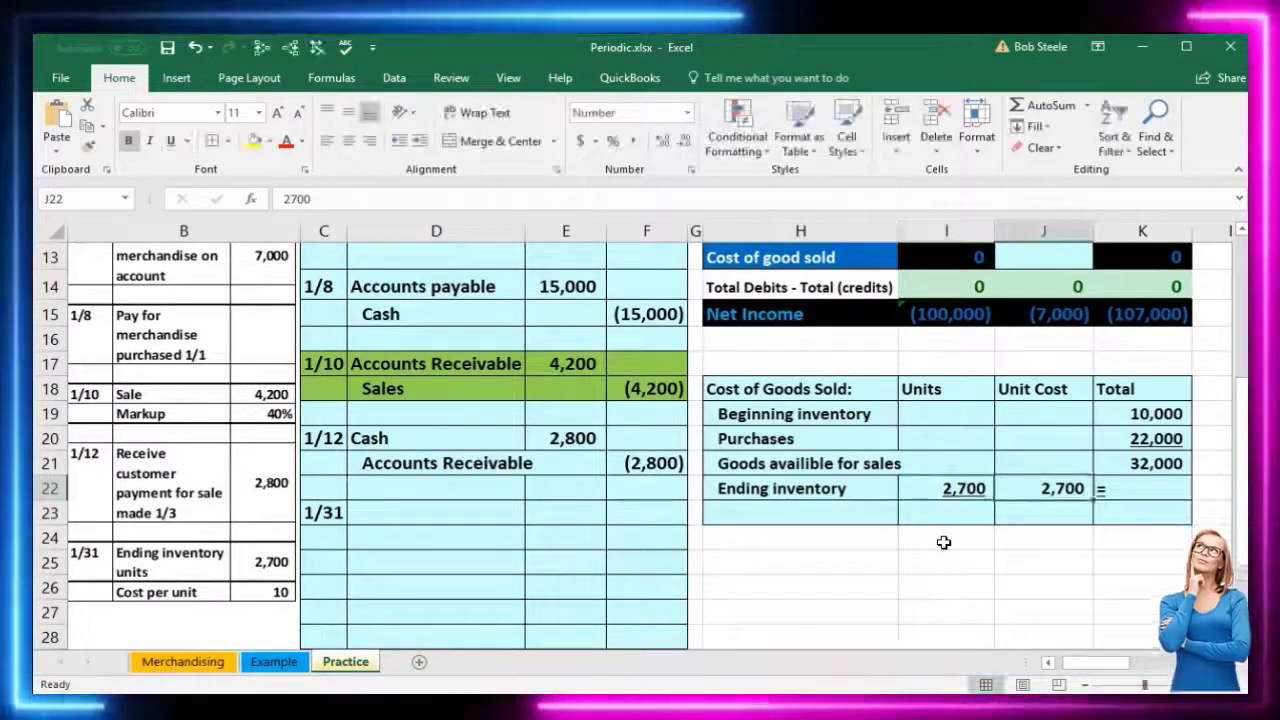
text(10)
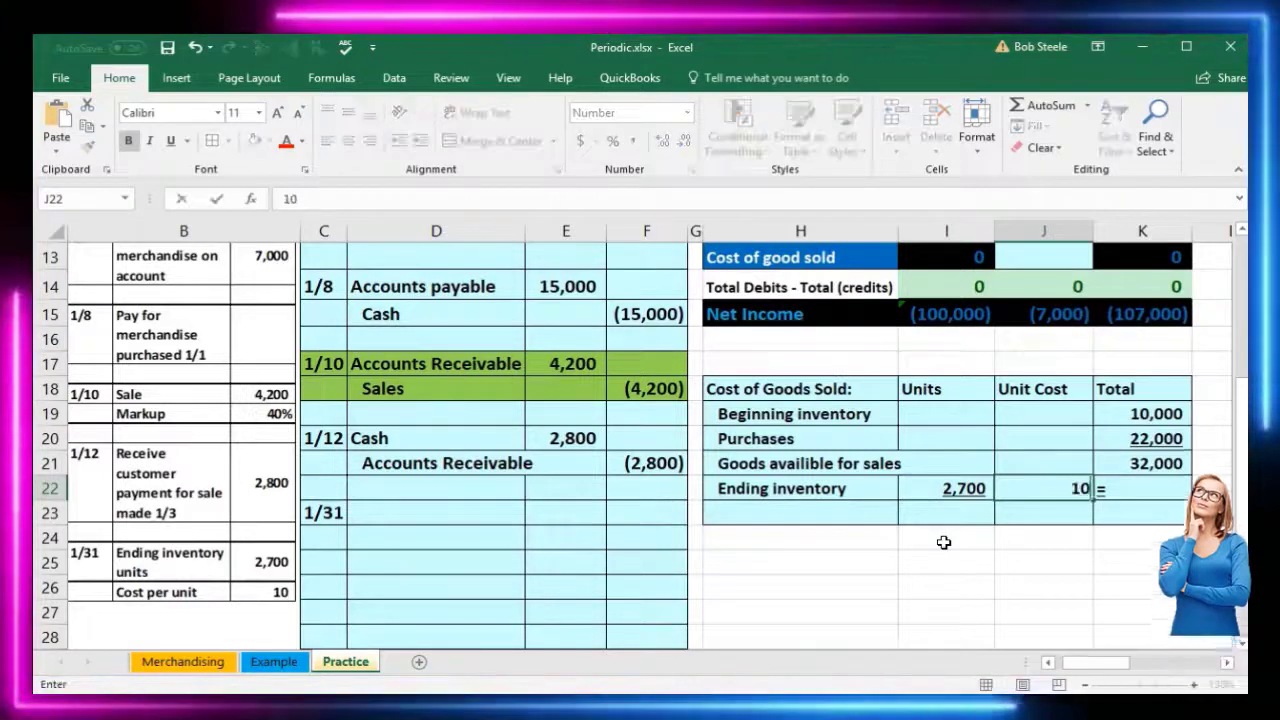
key(Return)
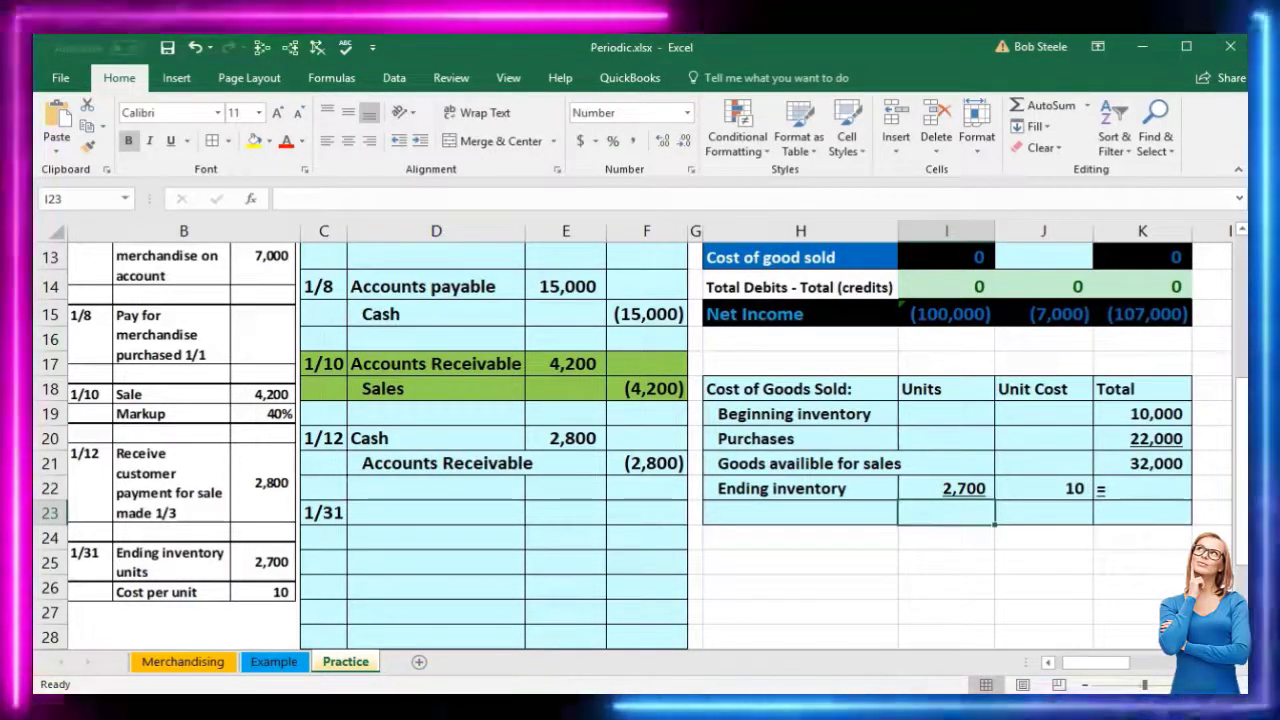
- Calculate the ending inventory total in K22 by multiplying units by unit cost with the formula =I22*J22
click(950, 490)
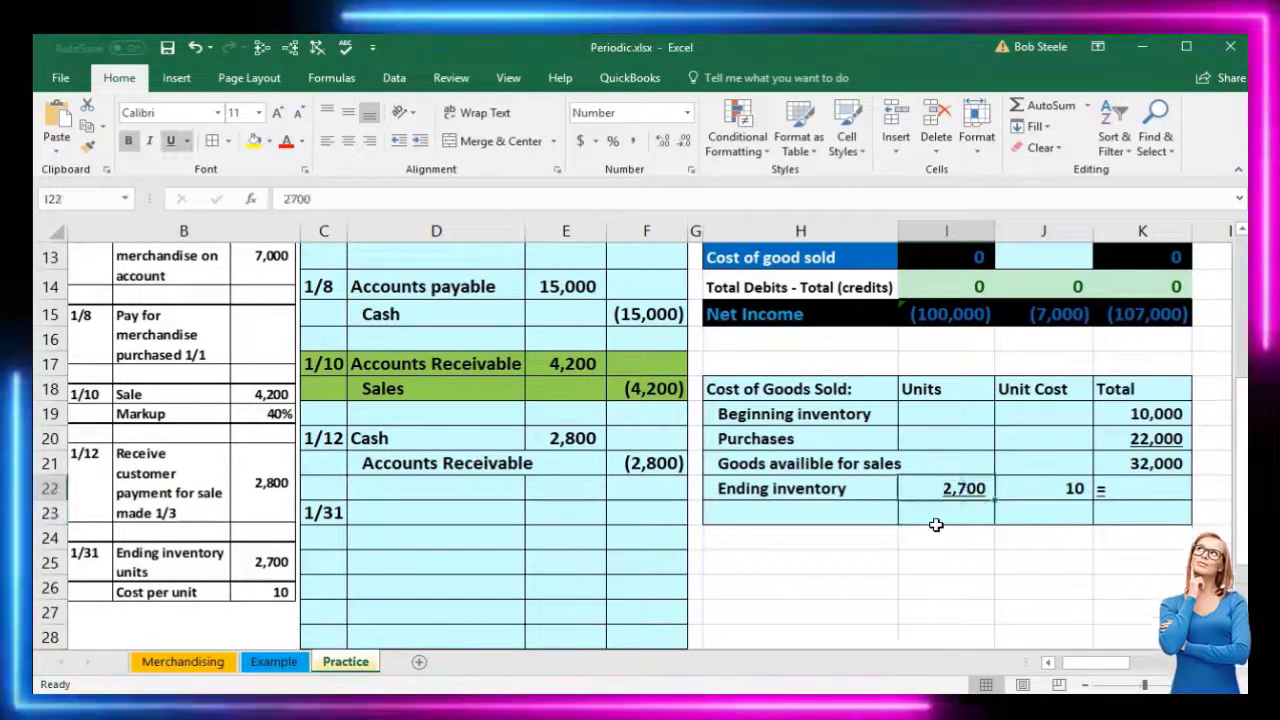
click(1077, 490)
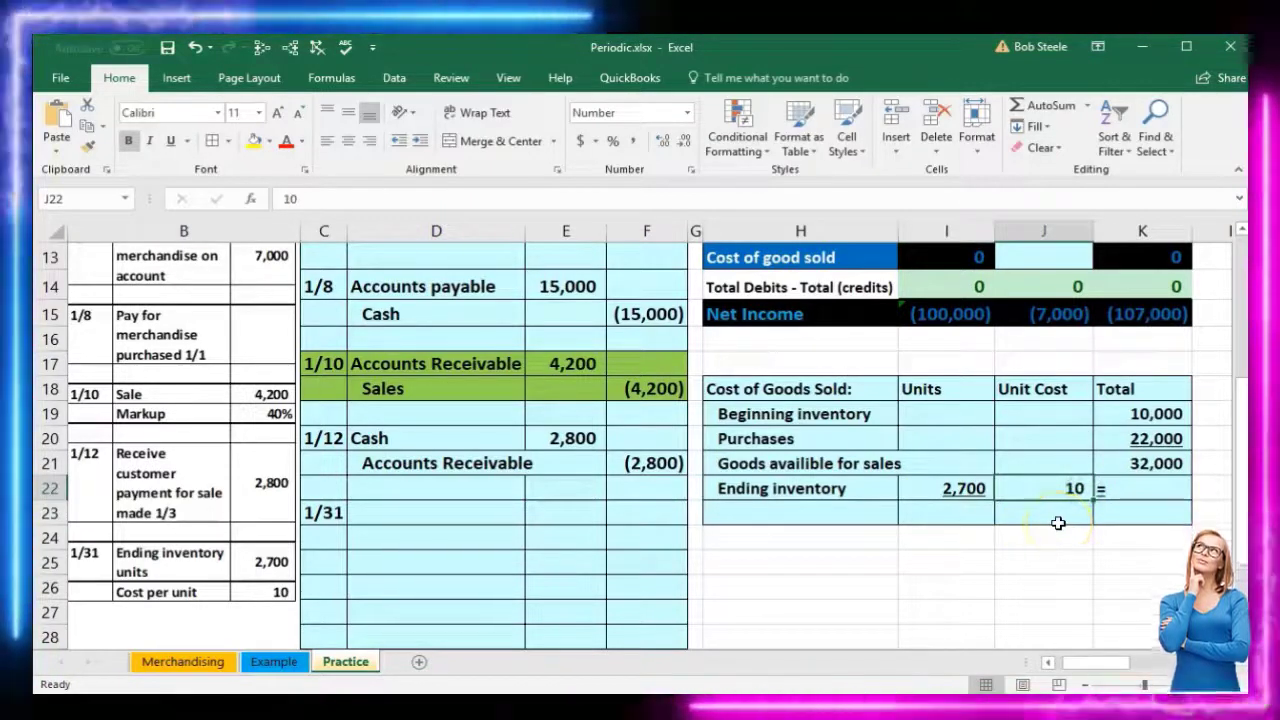
click(1134, 488)
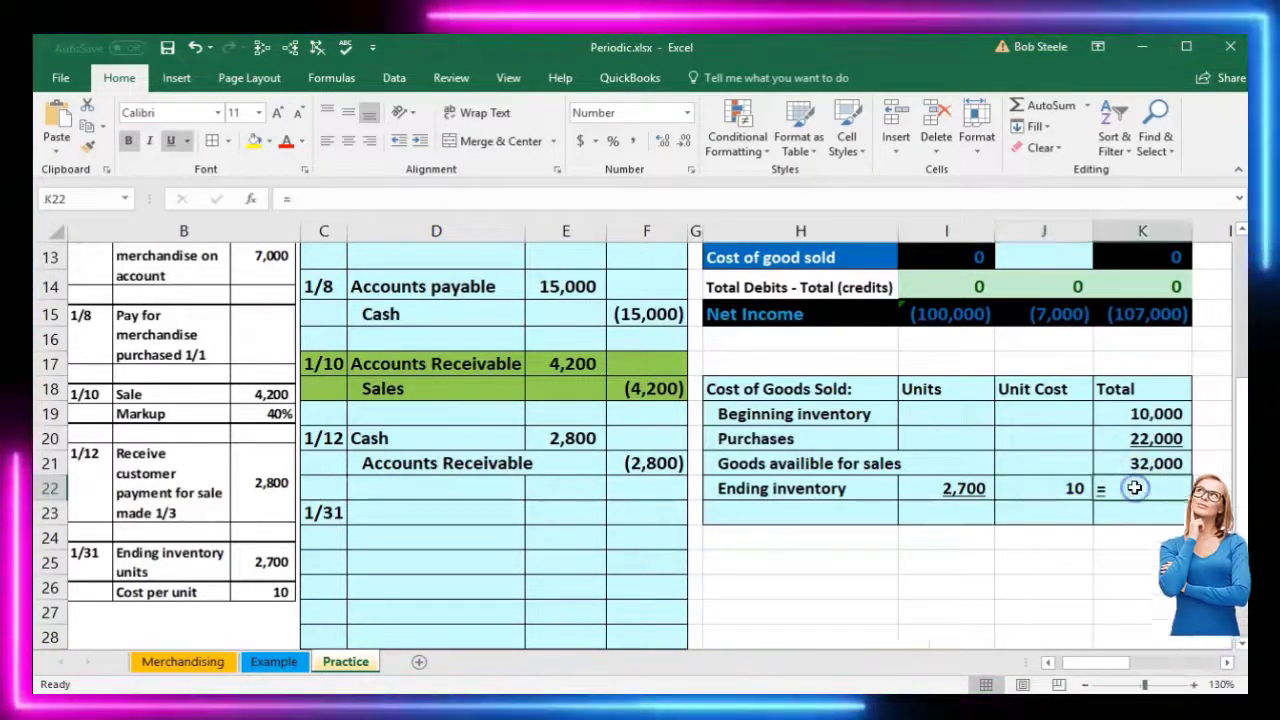
text(=)
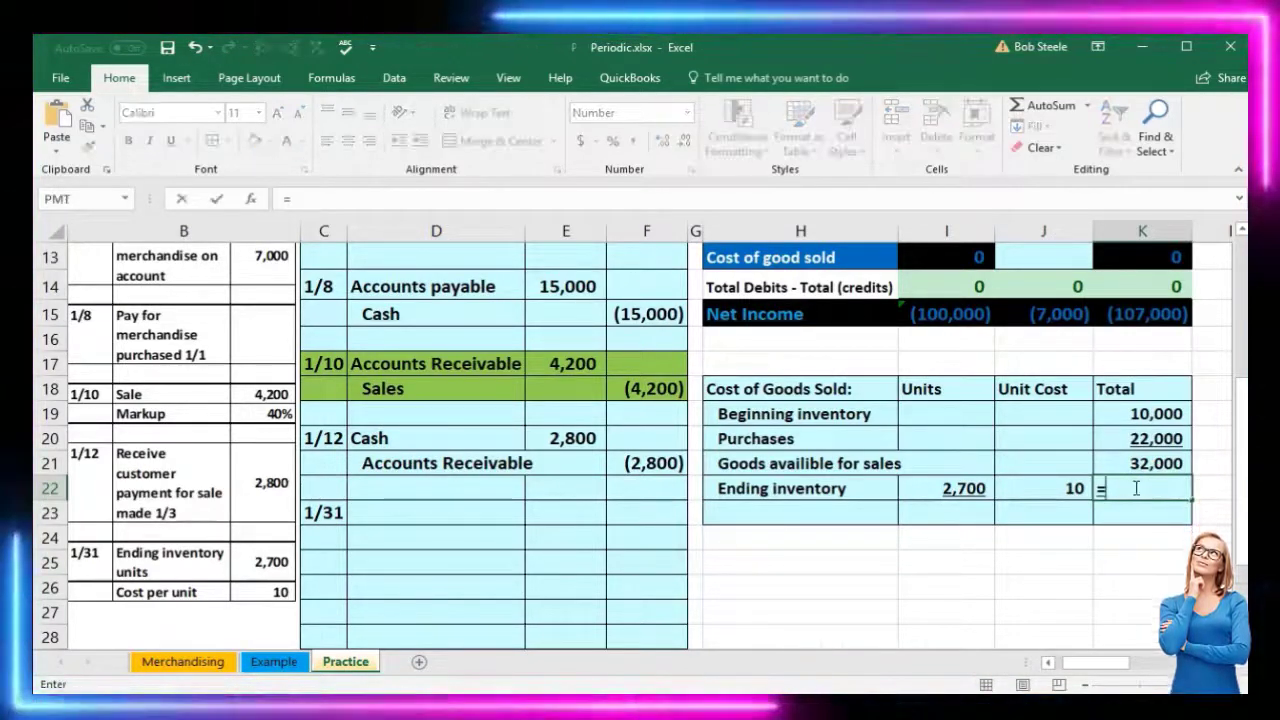
click(958, 495)
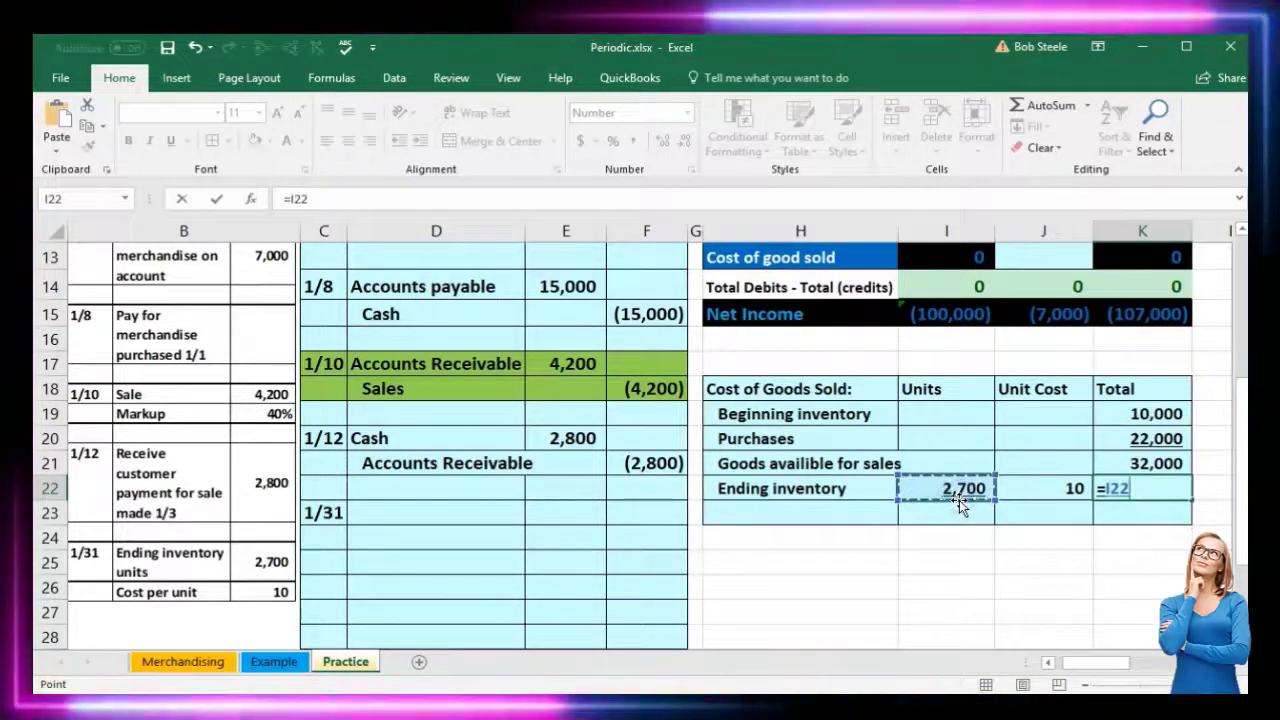
text(*)
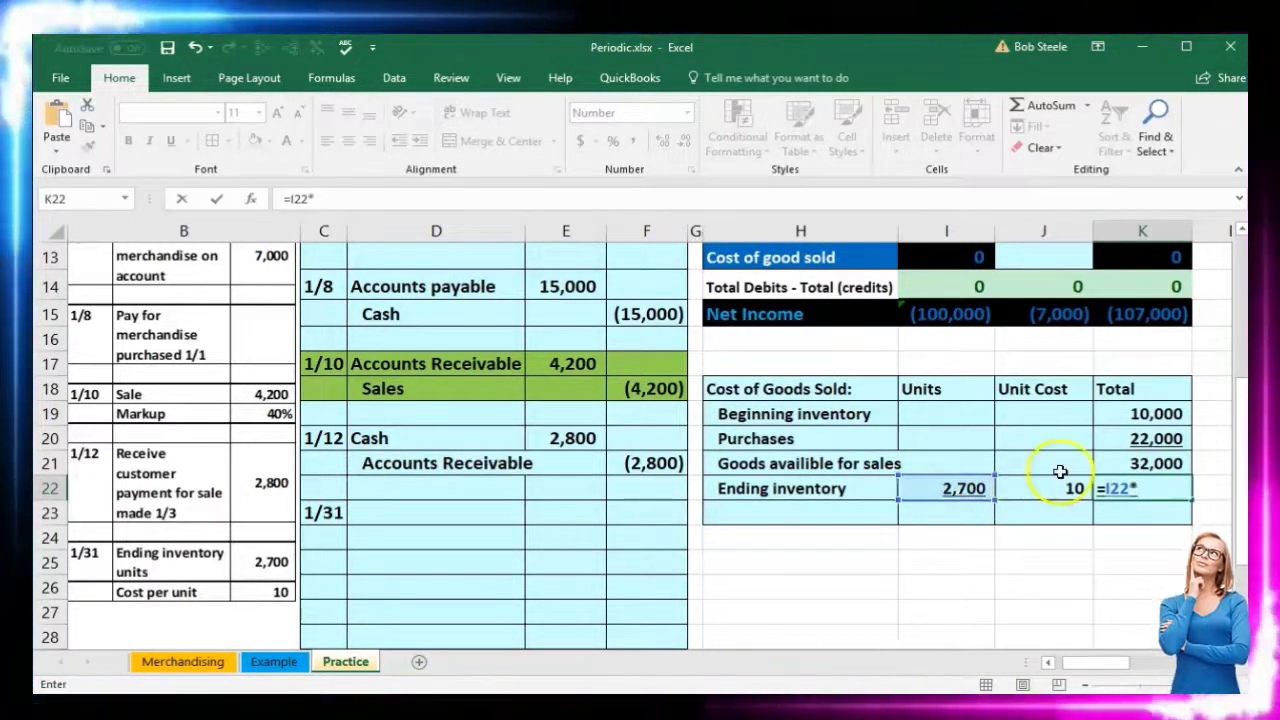
click(1058, 487)
key(Return)
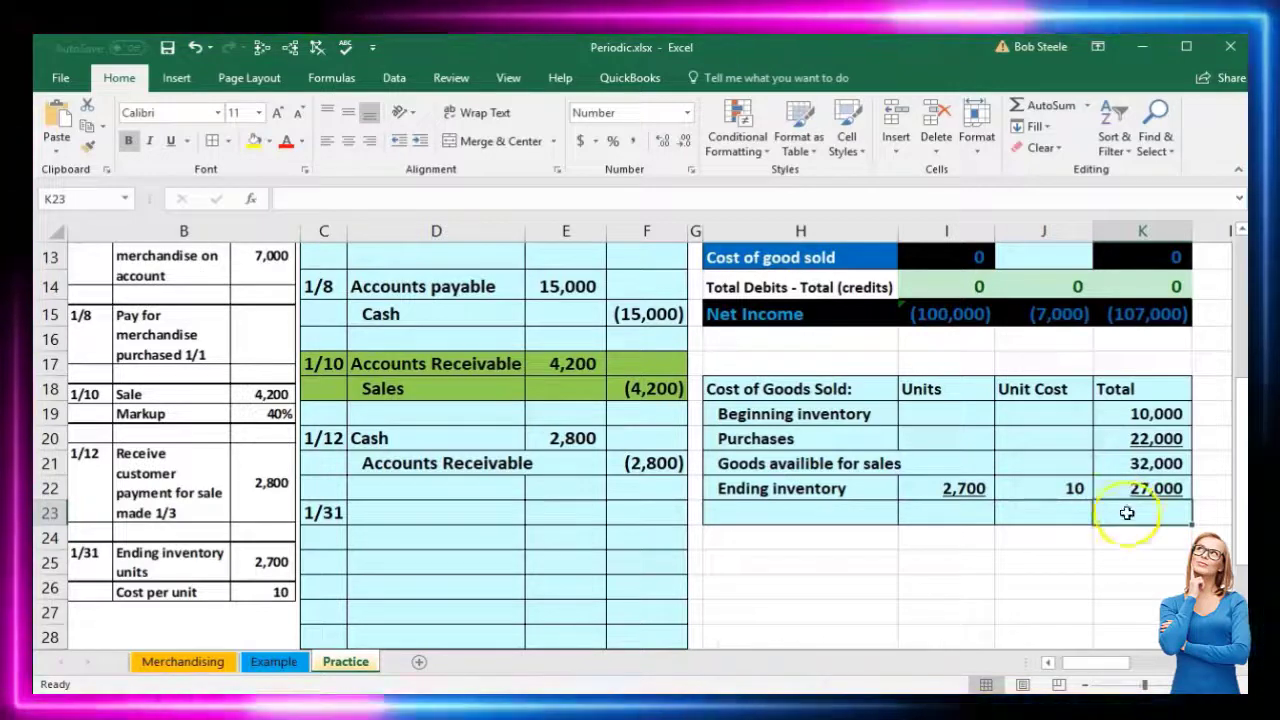
- Calculate the cost of goods sold total in K23 by subtracting ending inventory from goods available with =K21-K22
click(1111, 464)
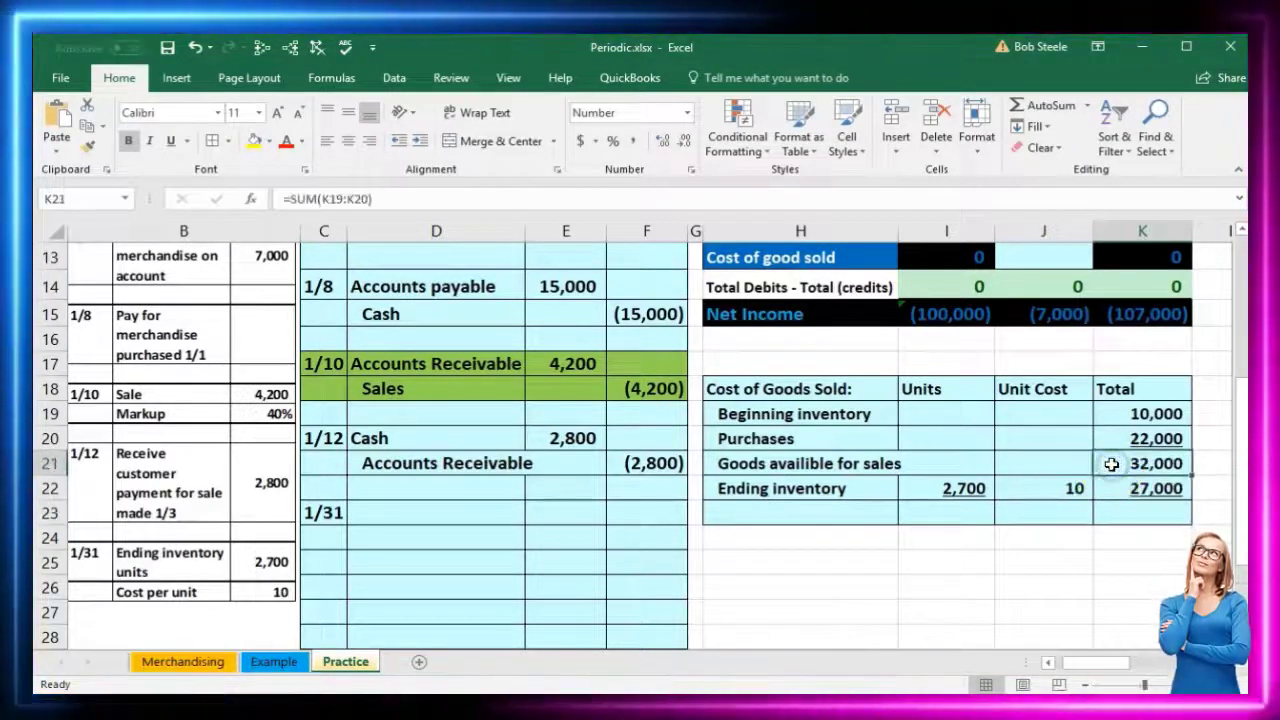
click(1140, 488)
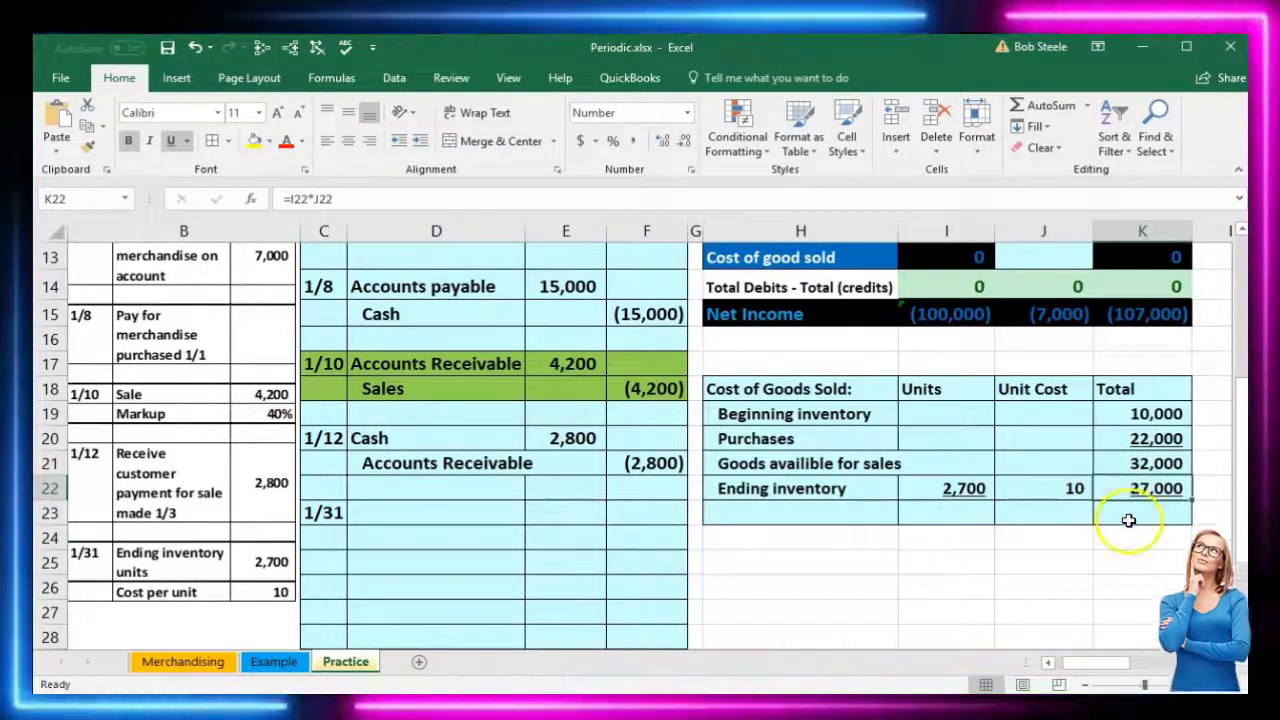
click(1128, 520)
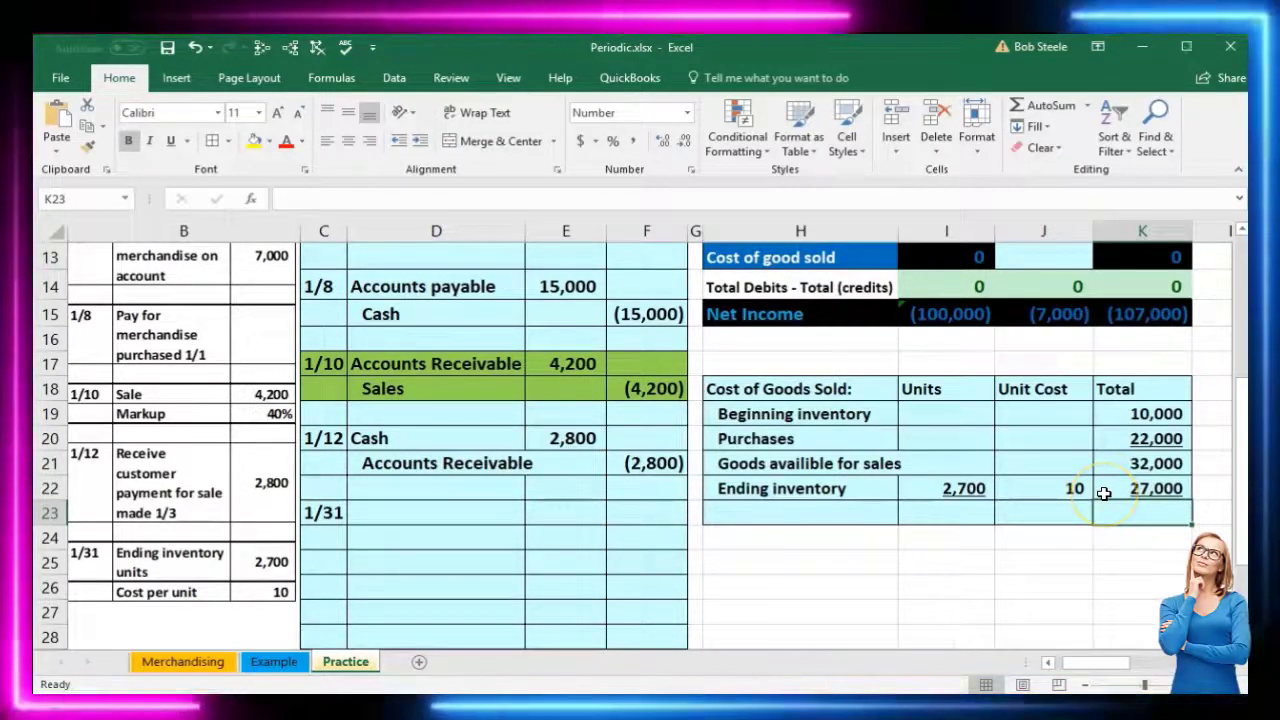
text(=)
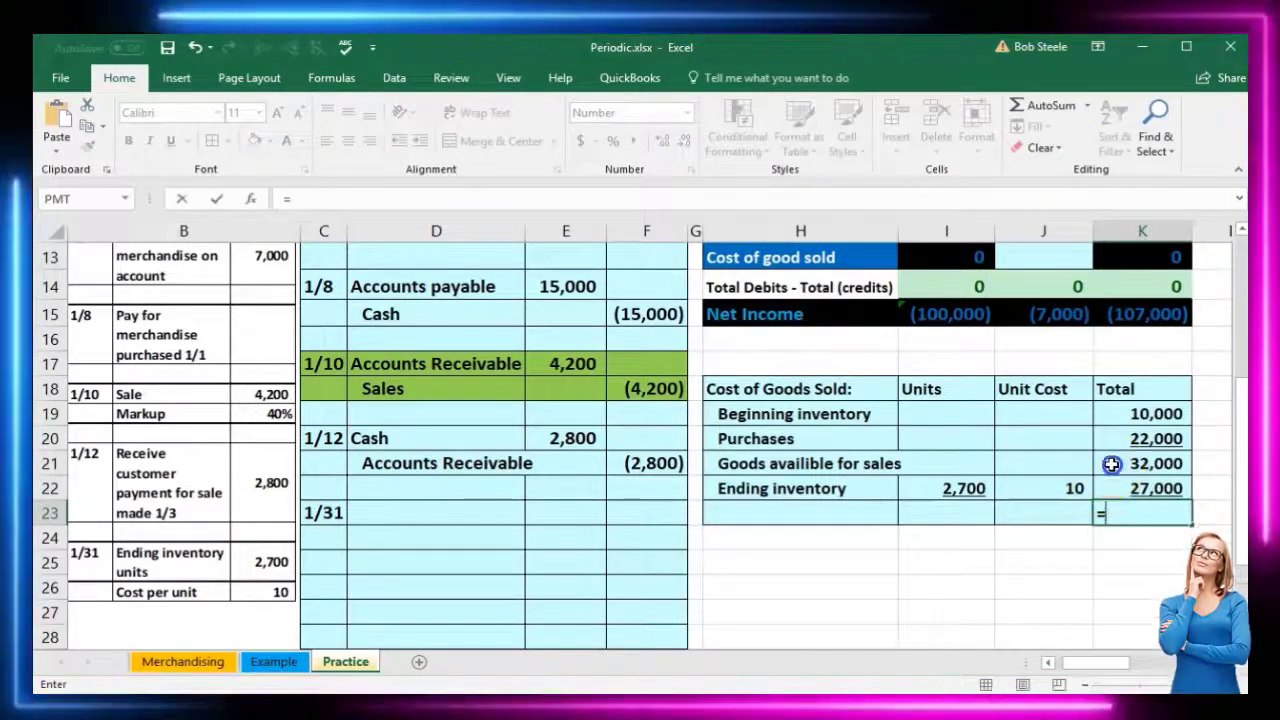
click(1111, 464)
text(-)
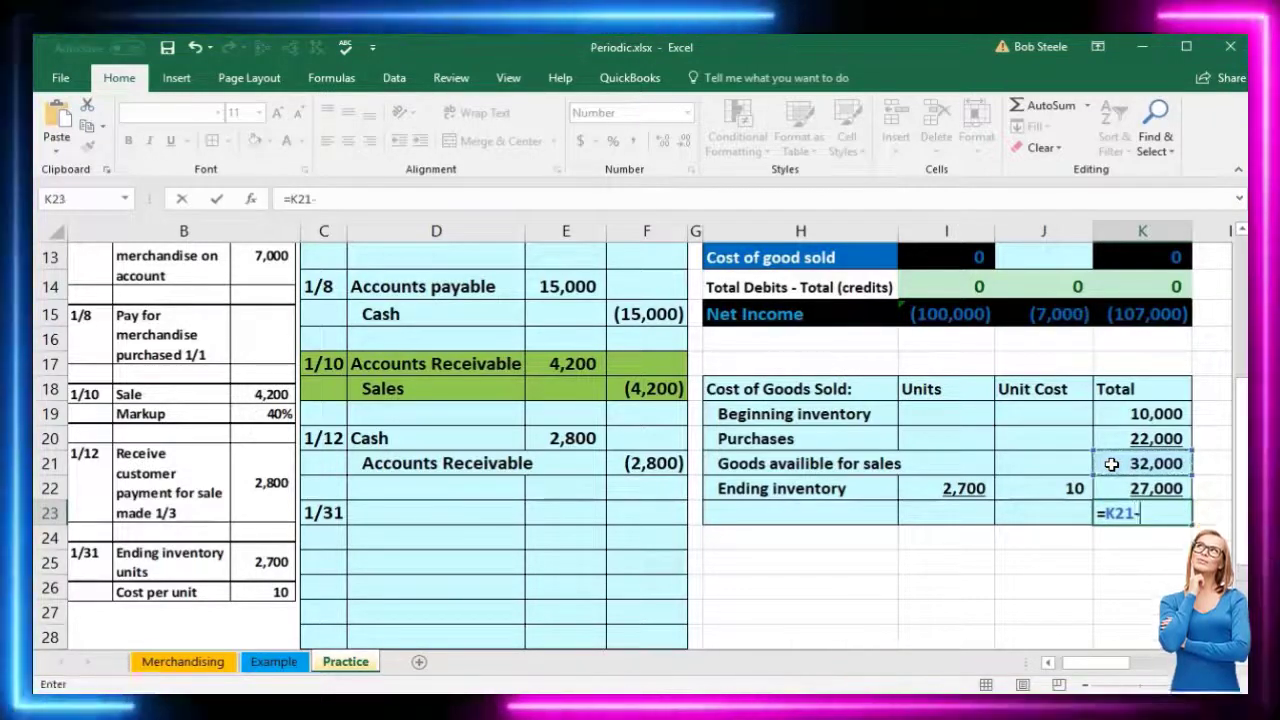
click(1111, 483)
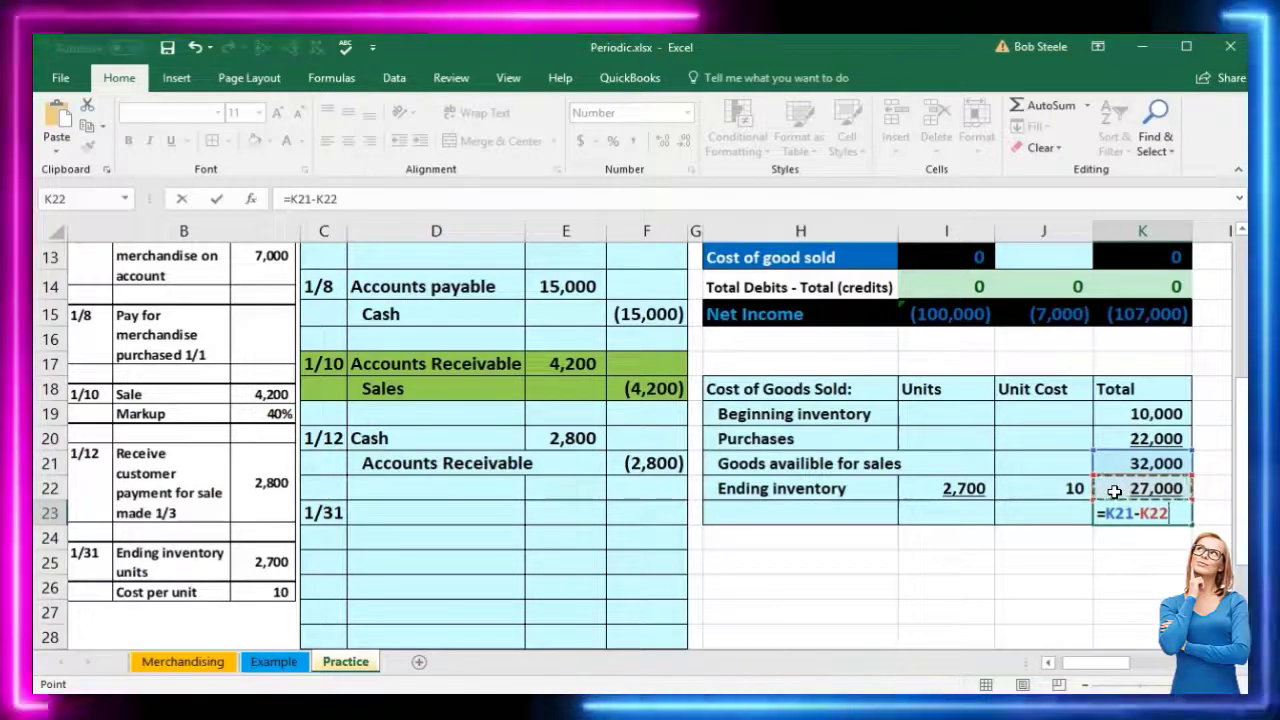
key(Return)
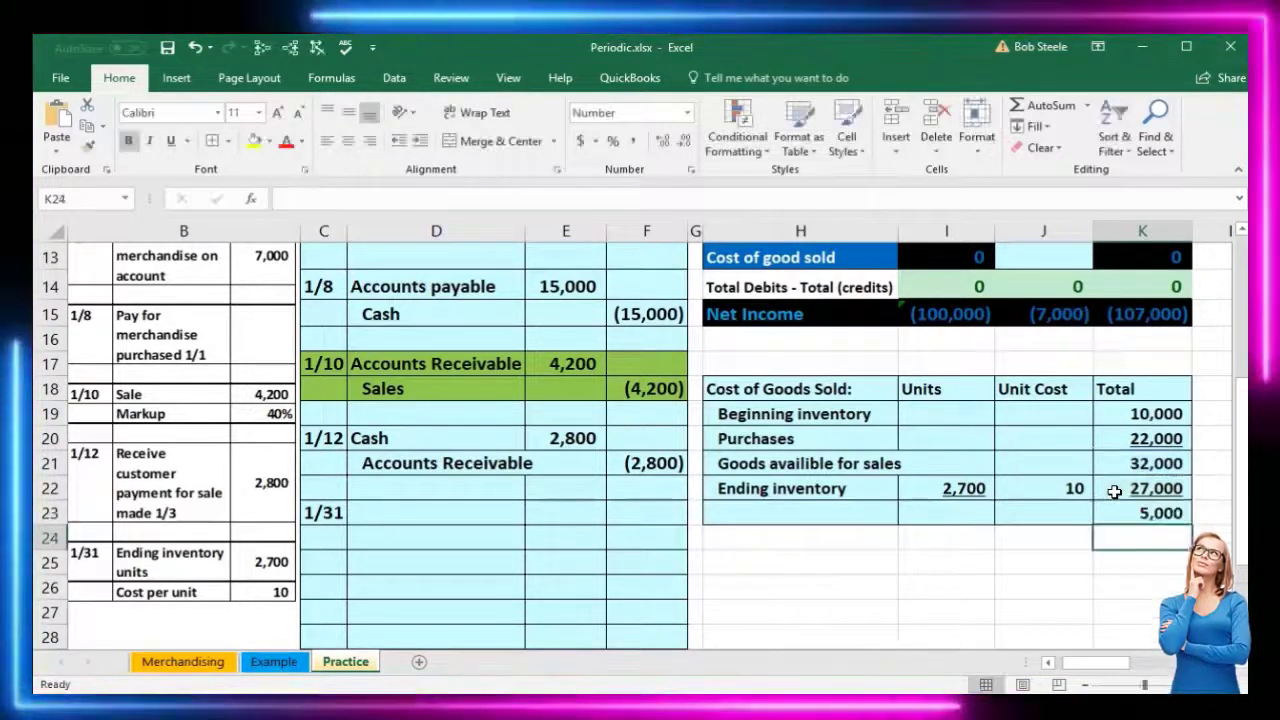
click(1128, 512)
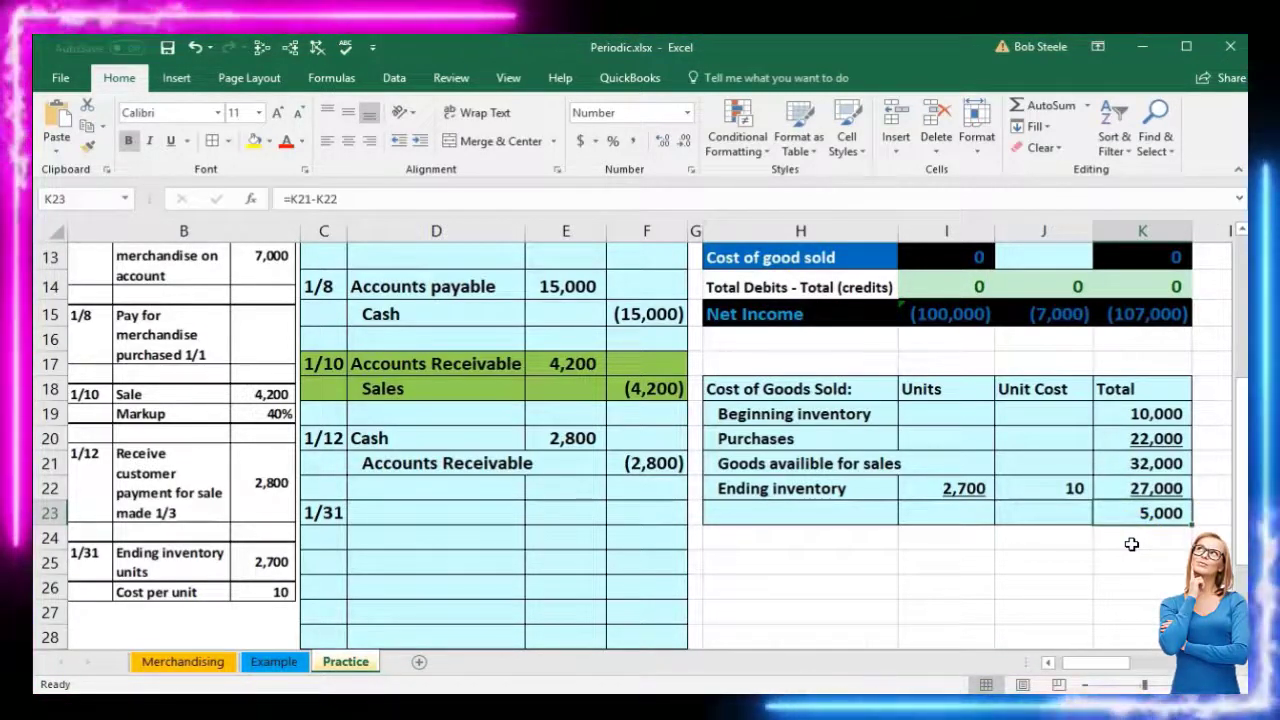
- Label the line below ending inventory in H23 as "Cost of goods sold"
click(829, 510)
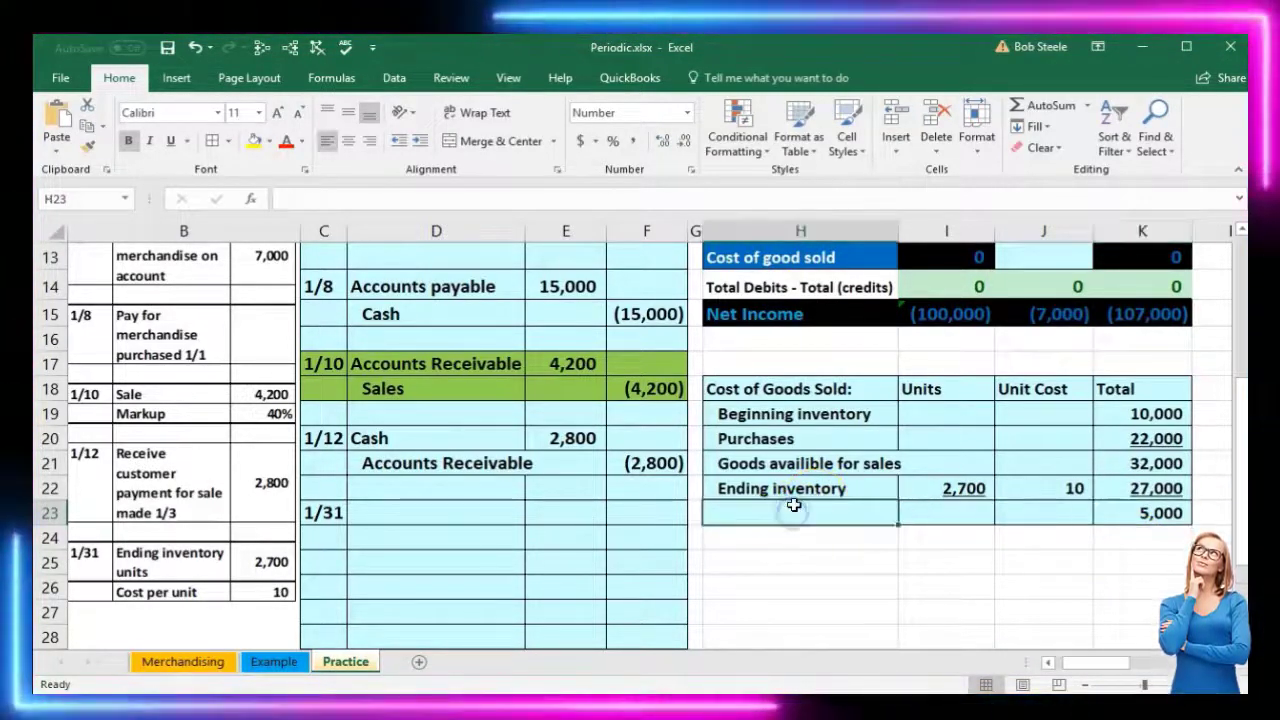
text(Cost of g)
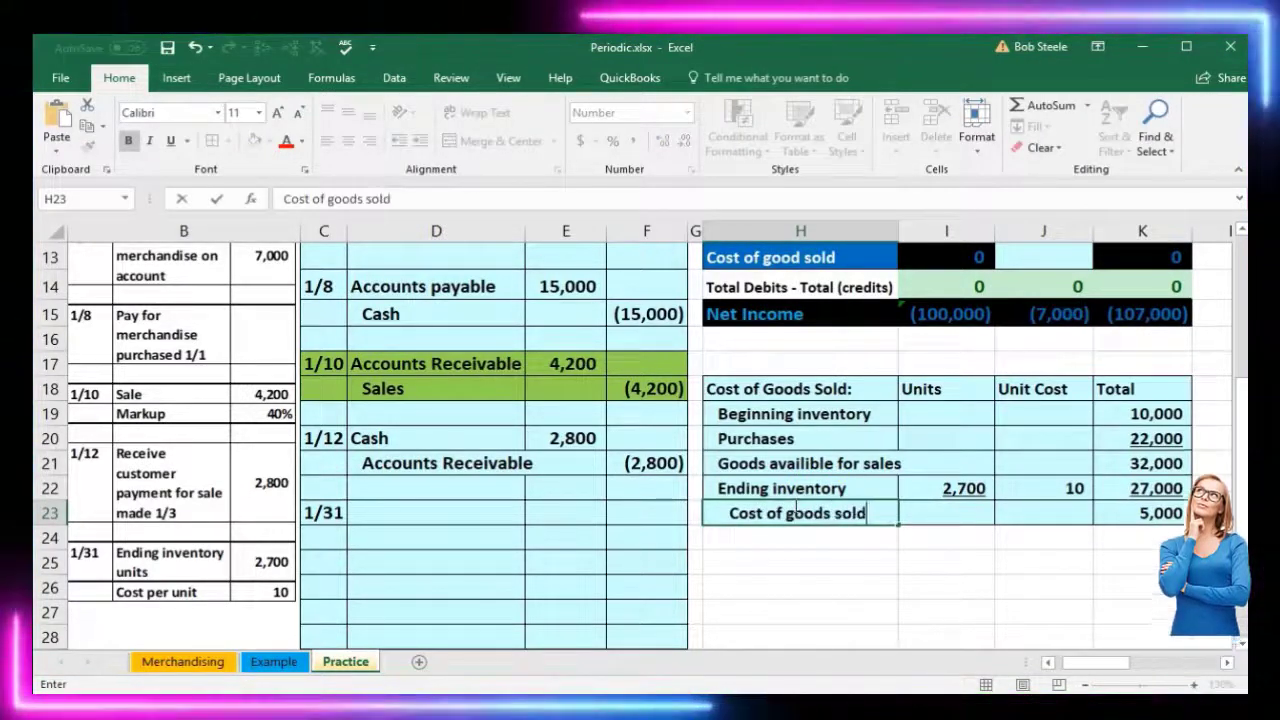
text(oods sold)
click(1148, 510)
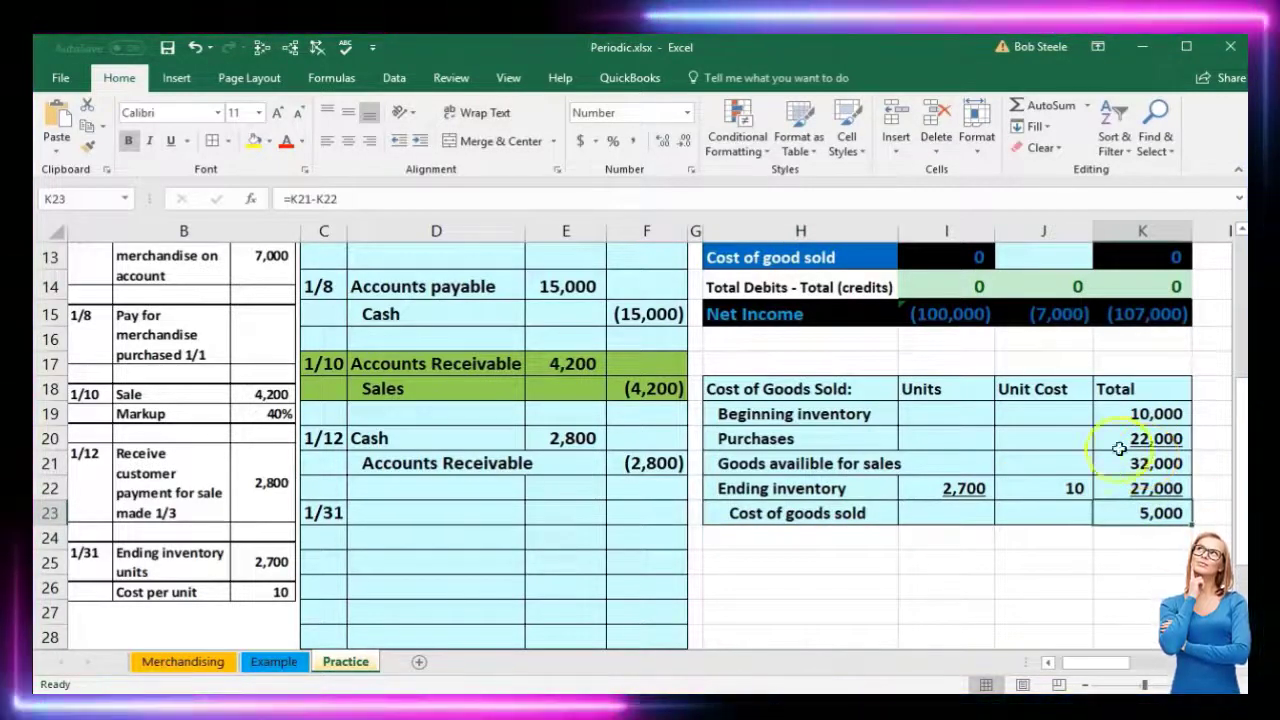
- Enter a unit cost of 10 for beginning inventory, purchases, goods available for sale and cost of goods sold in J19:J21 and J23
click(1034, 410)
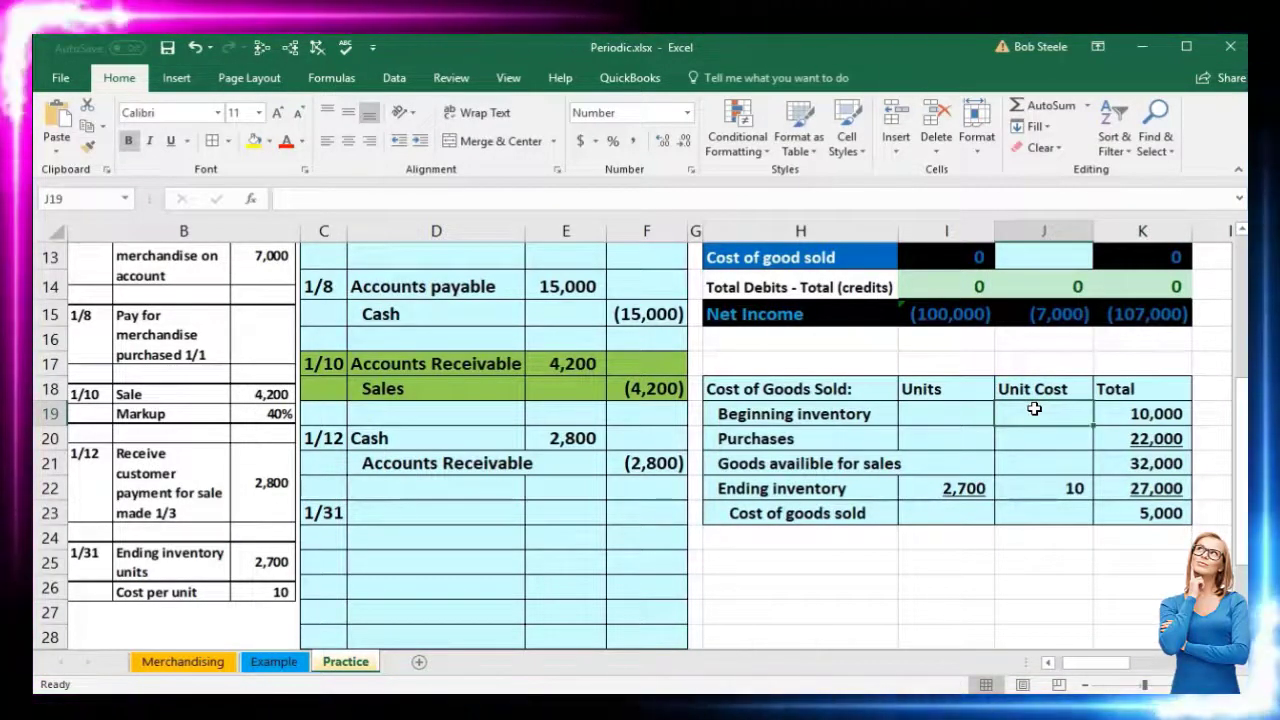
click(1054, 483)
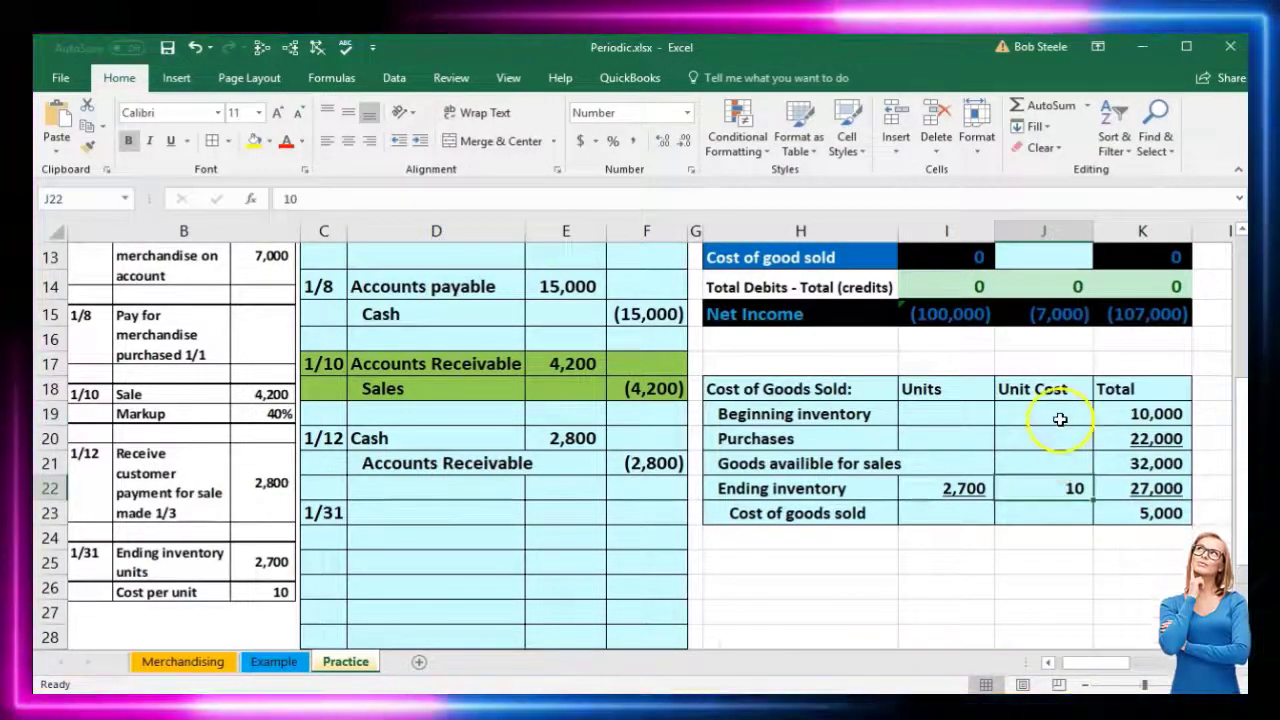
click(1058, 419)
text(10)
key(Return)
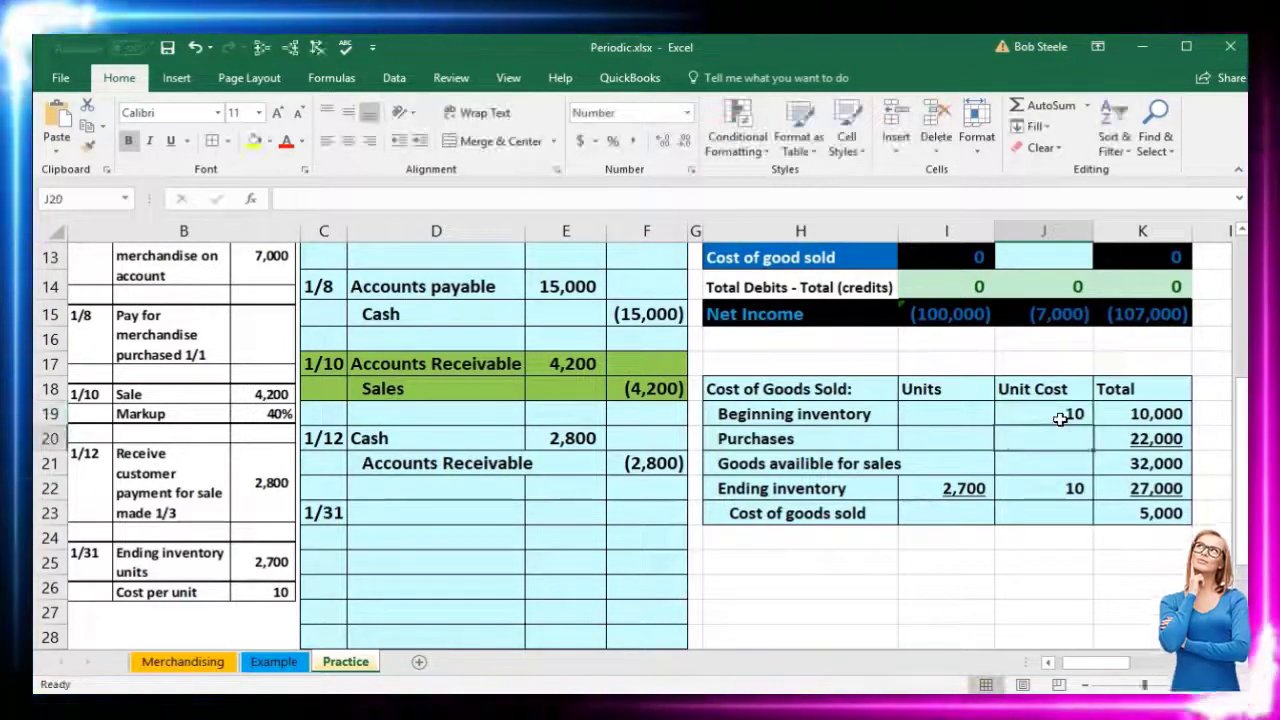
text(10)
key(Return)
text(10)
key(Return)
key(Return)
text(10)
key(Return)
- Calculate the beginning inventory units in I19 by dividing the total by the unit cost with =K19/J19
key(Up)
key(Up)
key(Up)
key(Up)
key(Up)
key(Left)
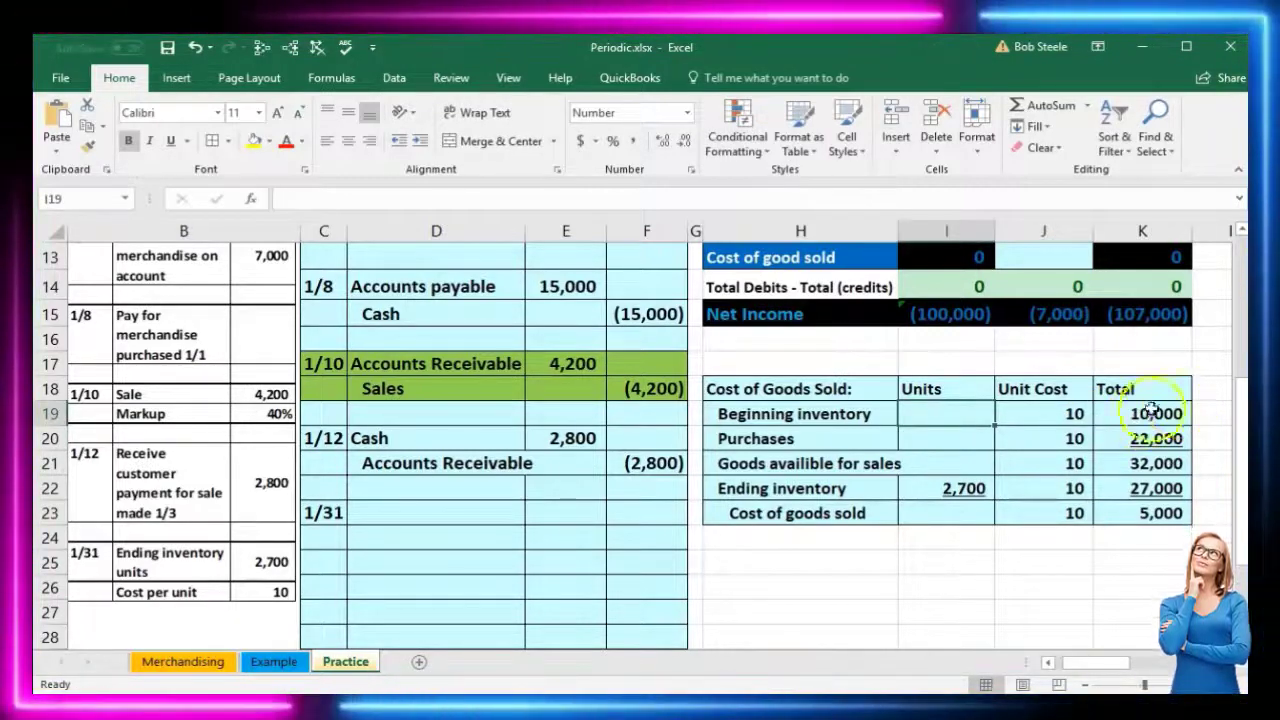
click(944, 419)
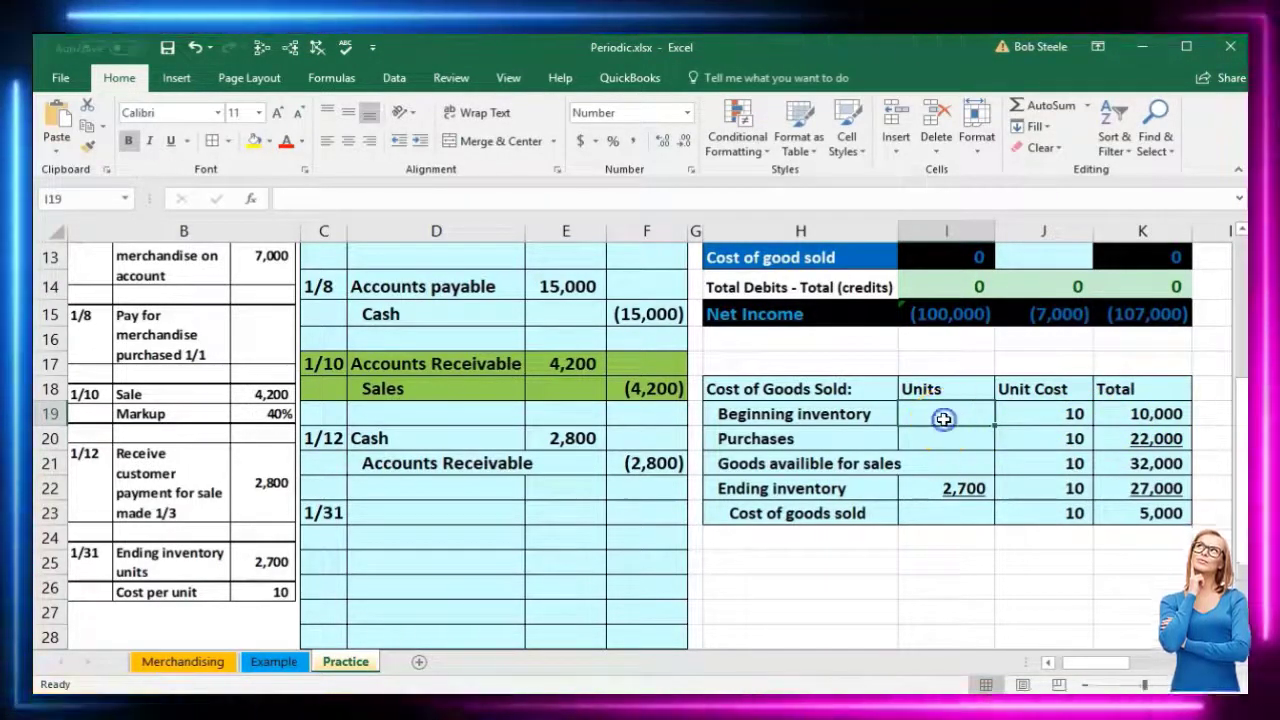
text(=)
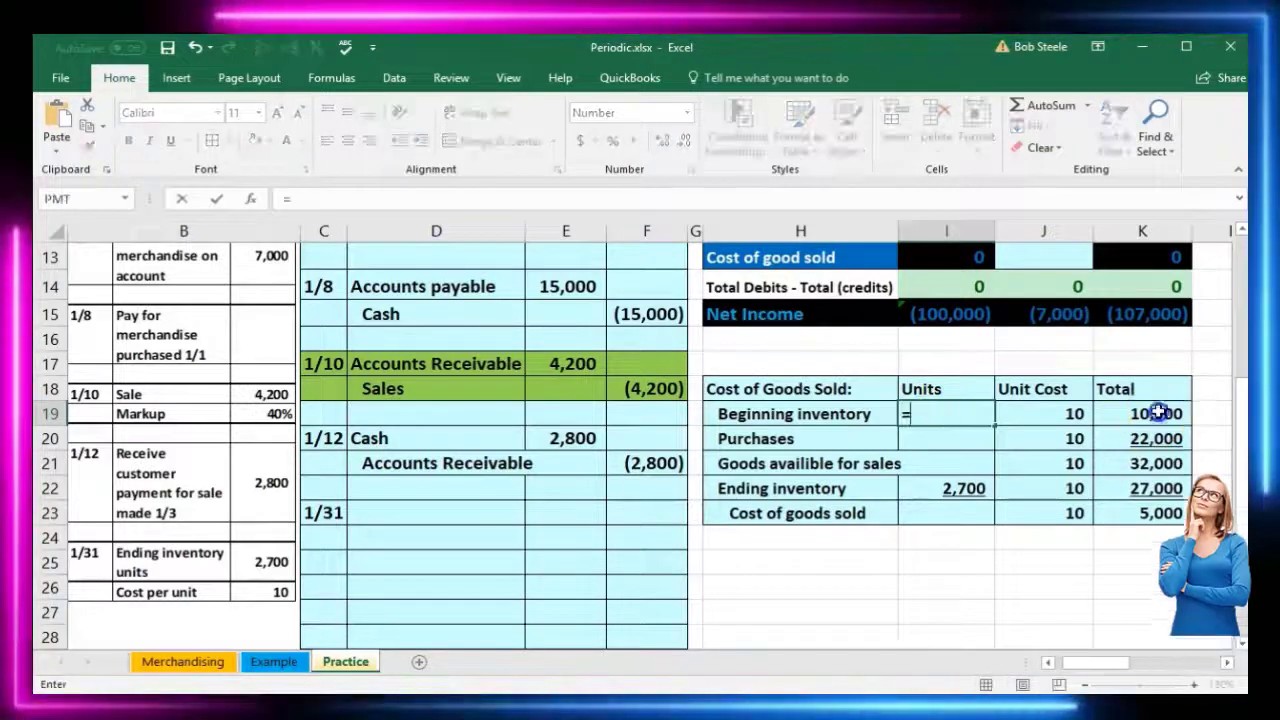
click(1152, 416)
text(/)
click(1061, 419)
key(Return)
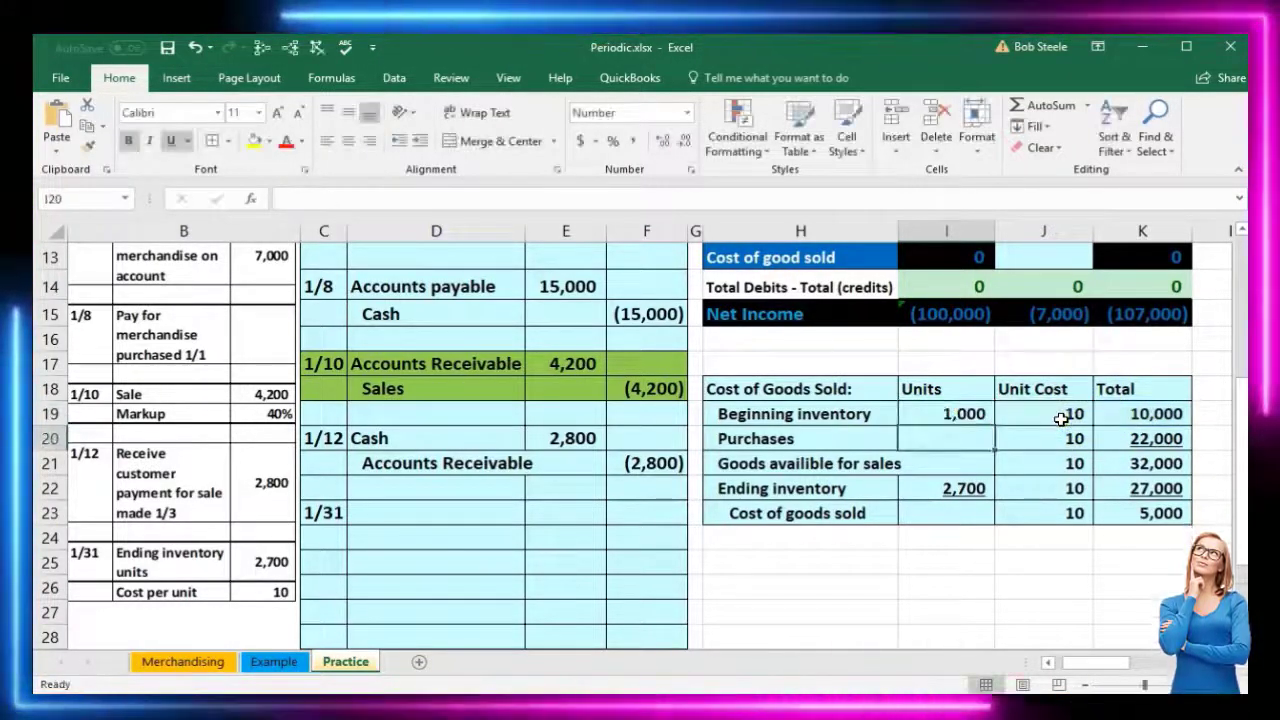
- Calculate the purchased units in I20 by dividing the purchases total by the unit cost with =K20/J20
click(980, 420)
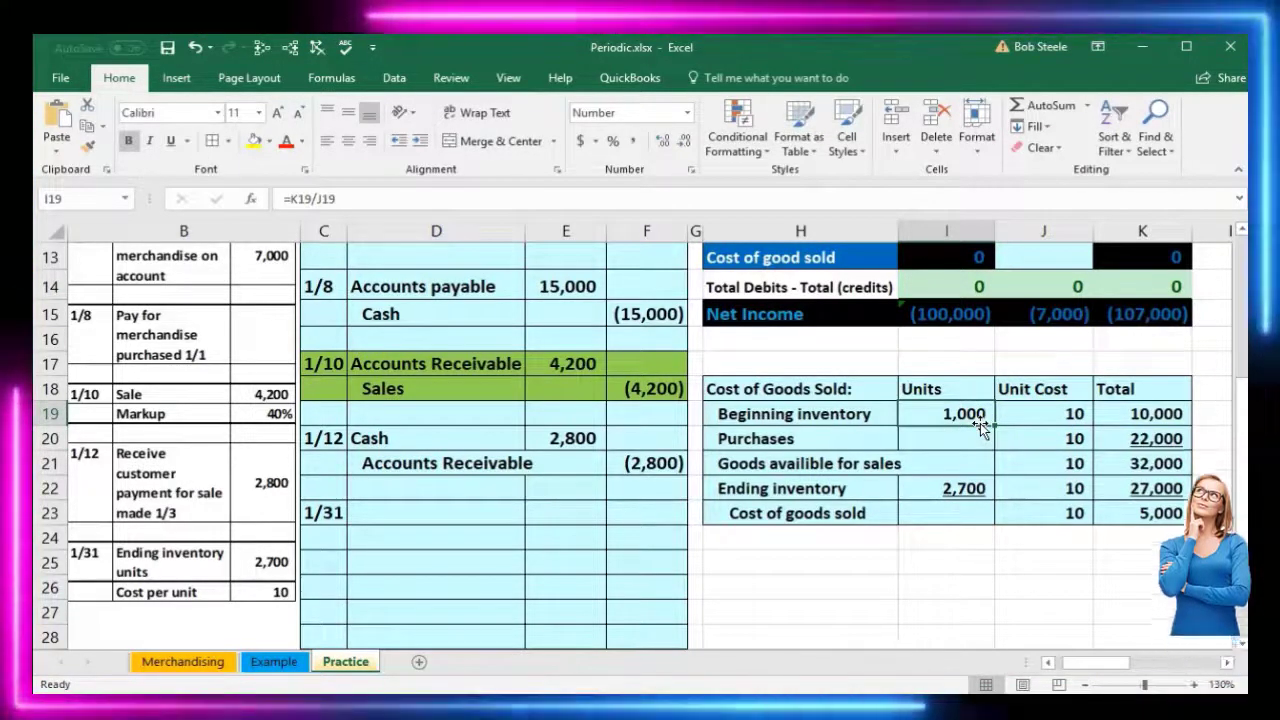
click(1046, 412)
click(963, 434)
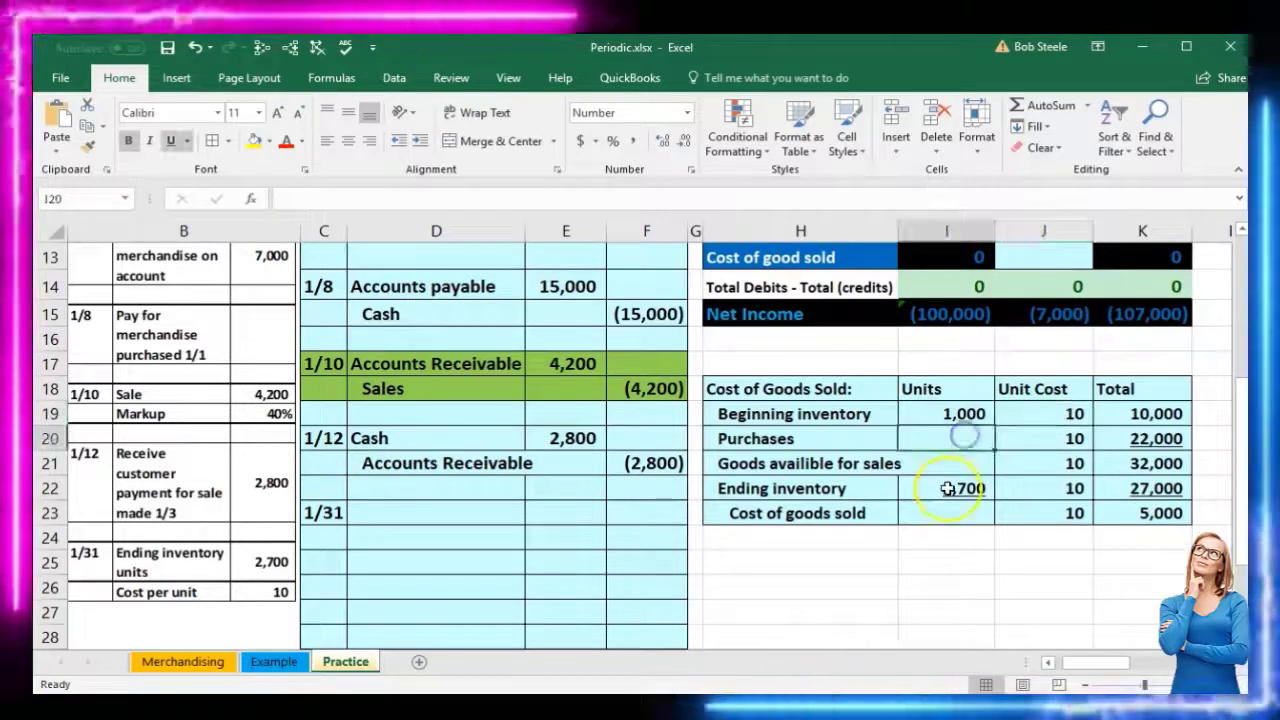
text(=)
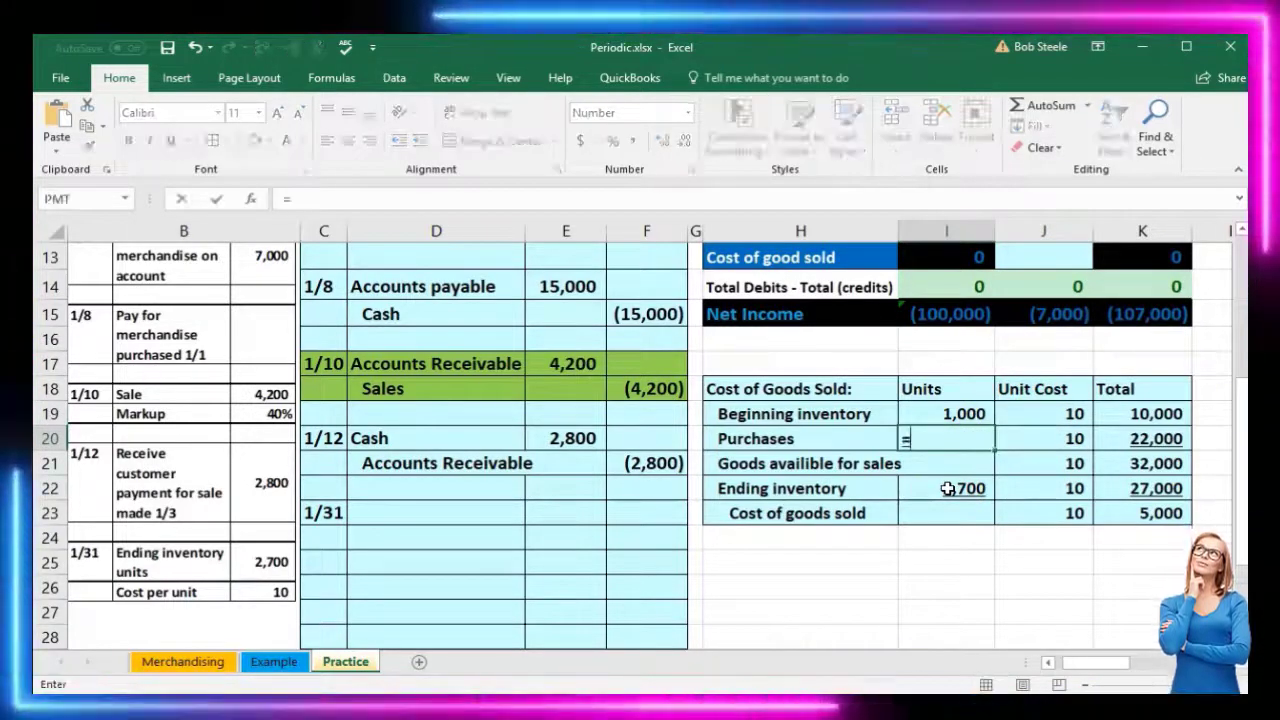
click(1140, 440)
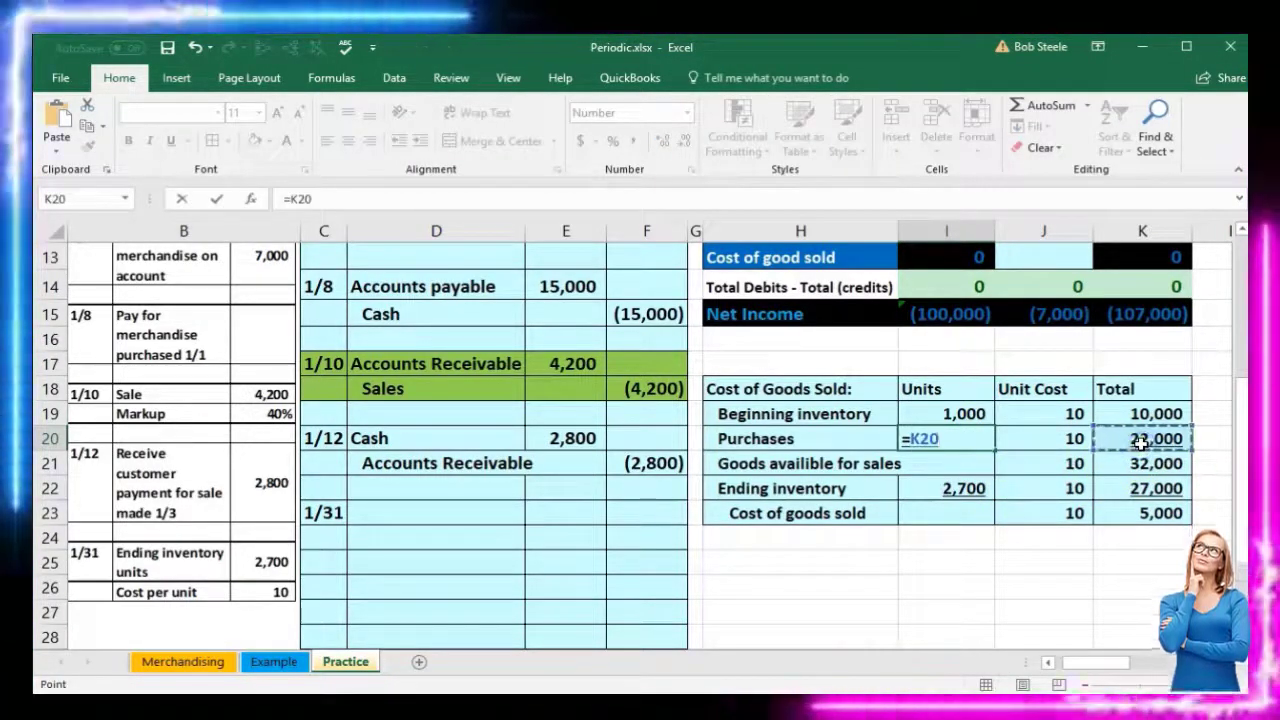
text(/)
click(1072, 437)
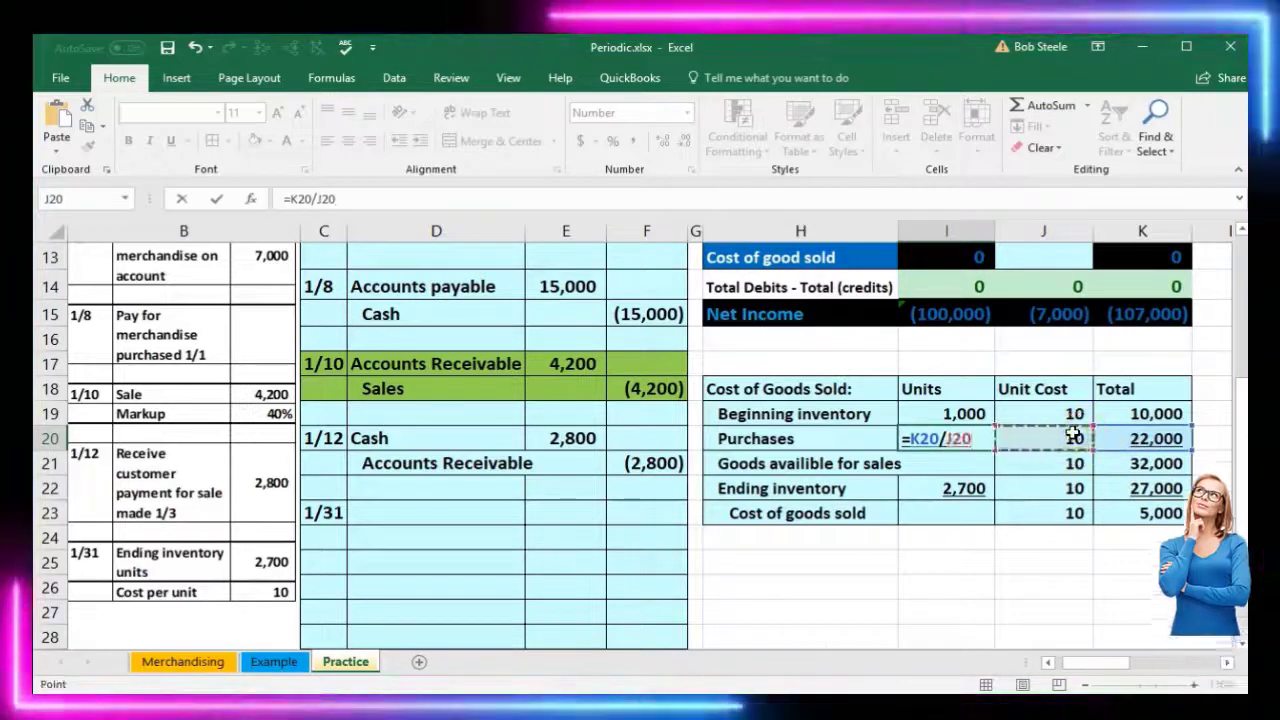
key(Return)
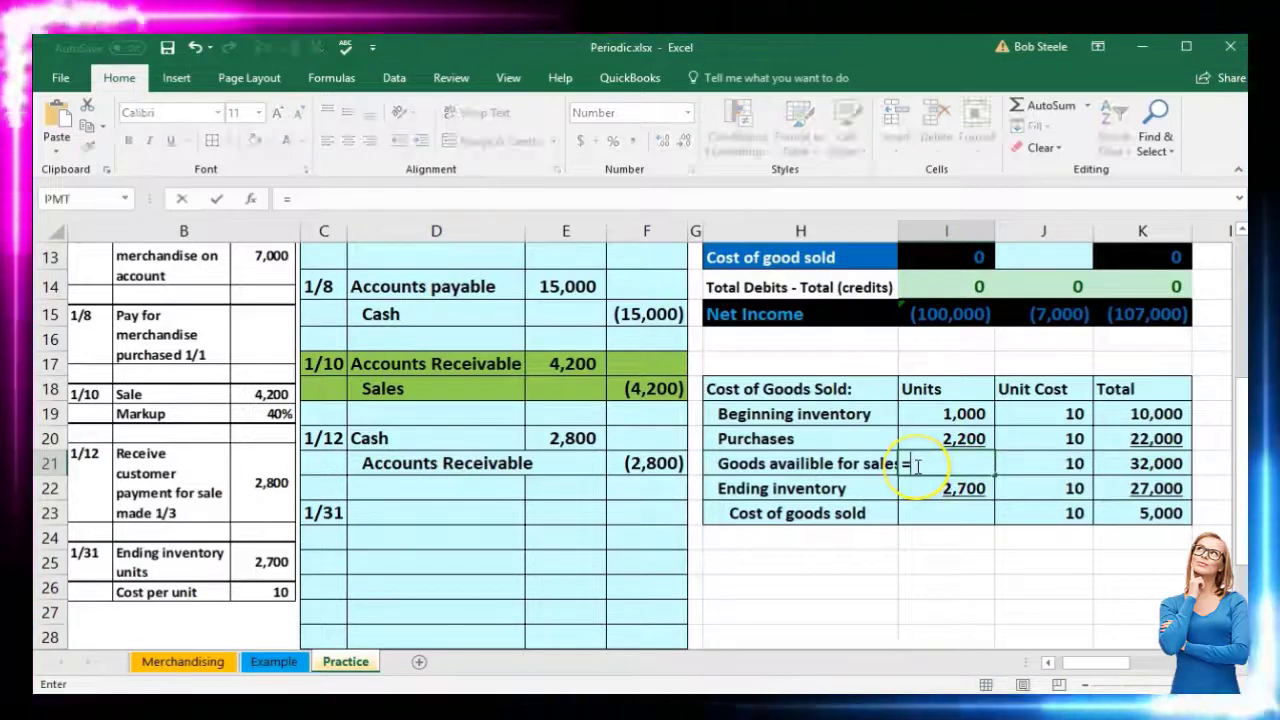
- Add up the beginning inventory and purchased units in I21 with a SUM of I19:I20
text(=sum()
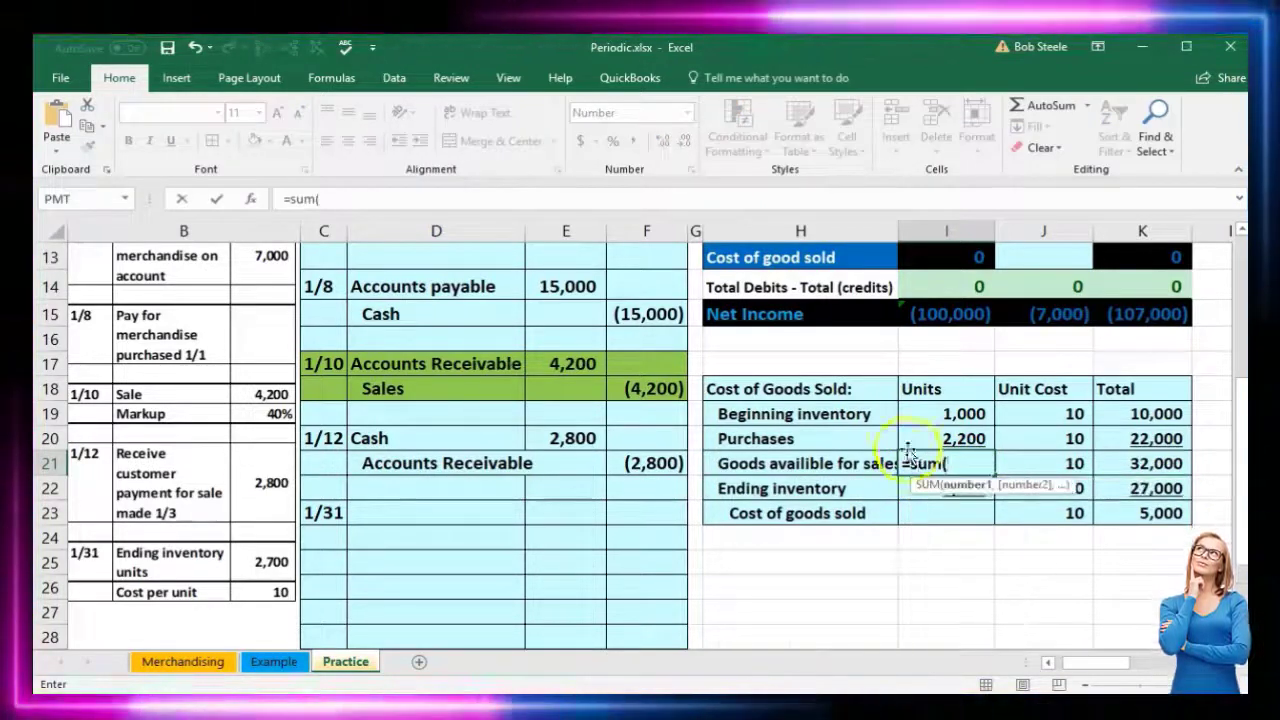
drag(915, 413, 916, 433)
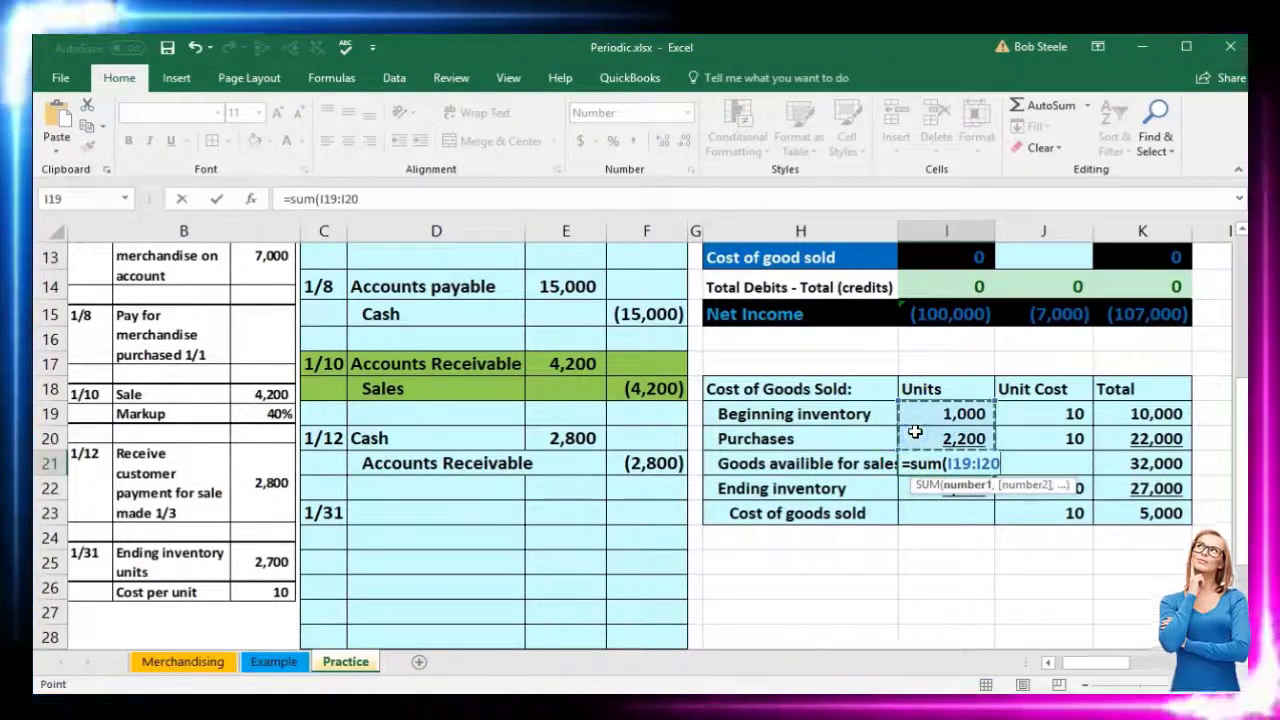
key(Return)
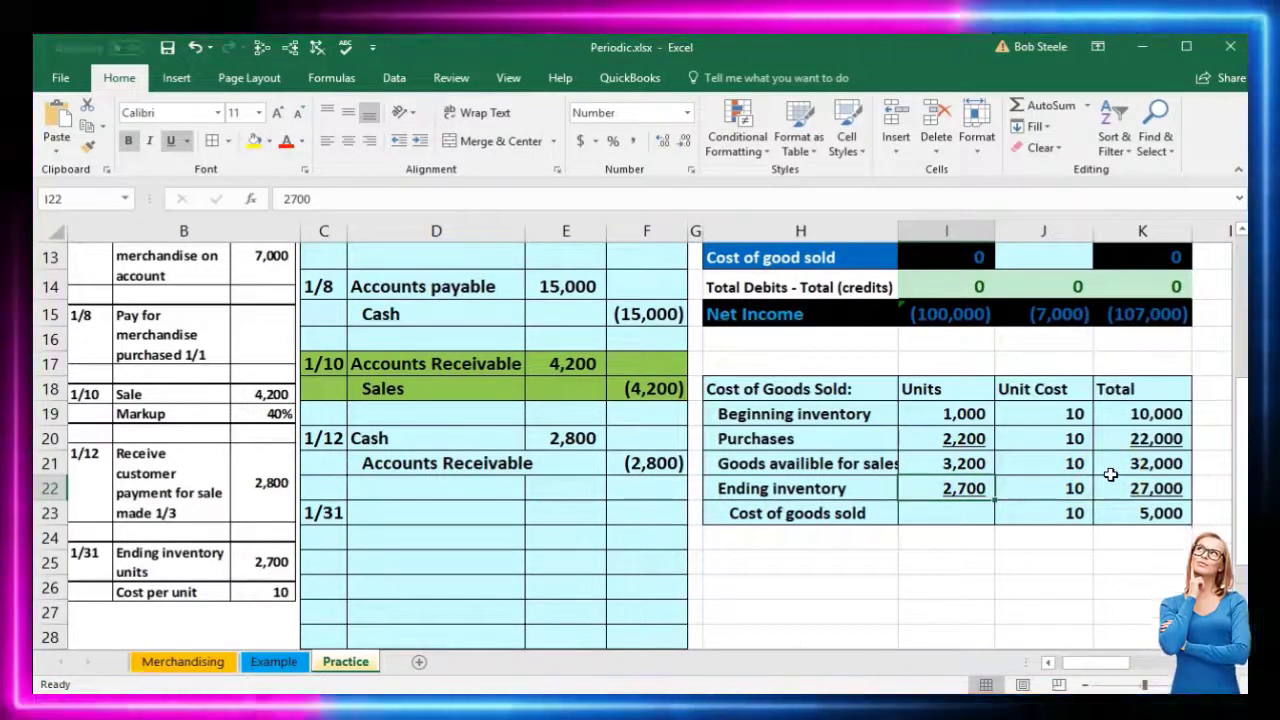
- Calculate the units sold in I23 by subtracting ending inventory units from units available with =I21-I22
click(963, 514)
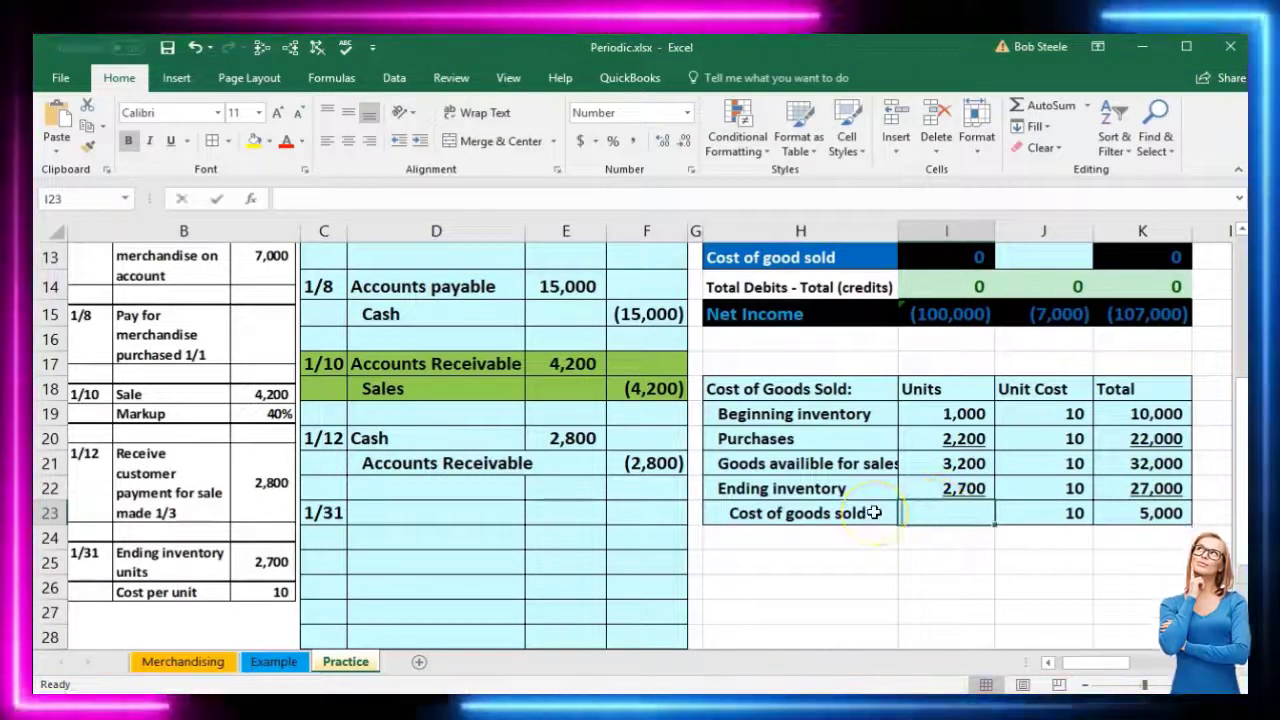
text(=)
click(934, 468)
text(-)
click(930, 487)
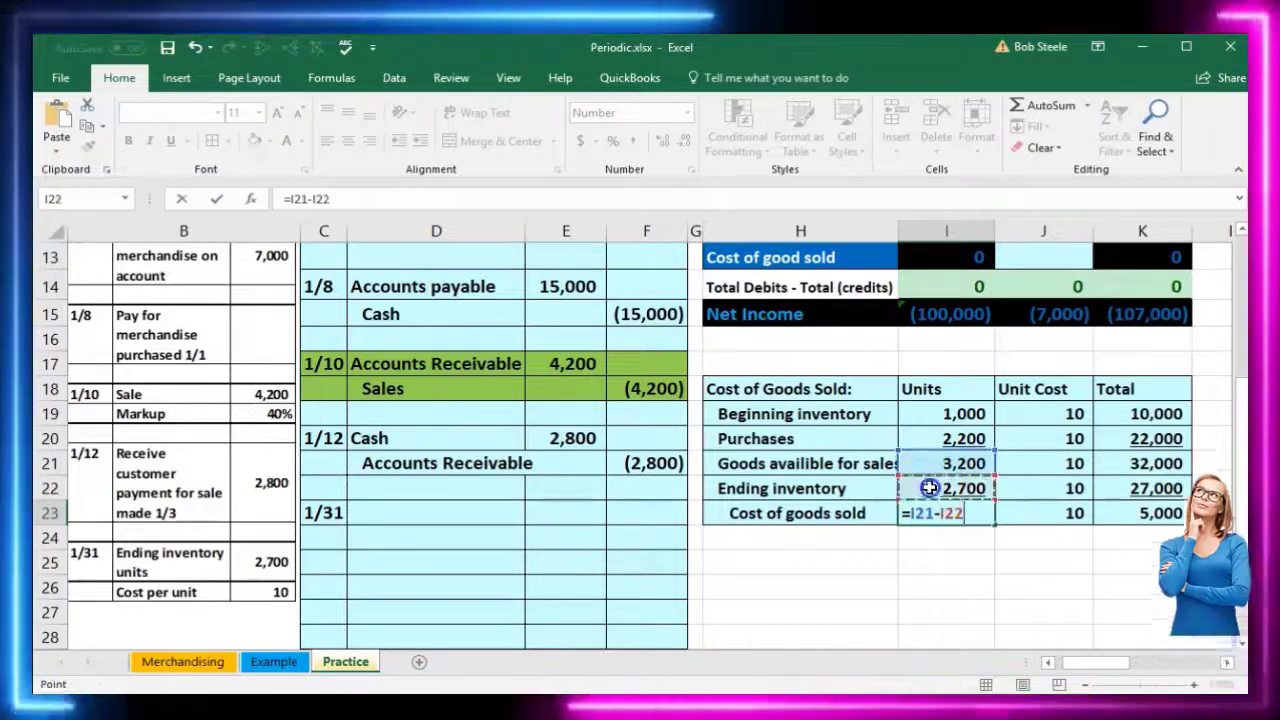
key(Return)
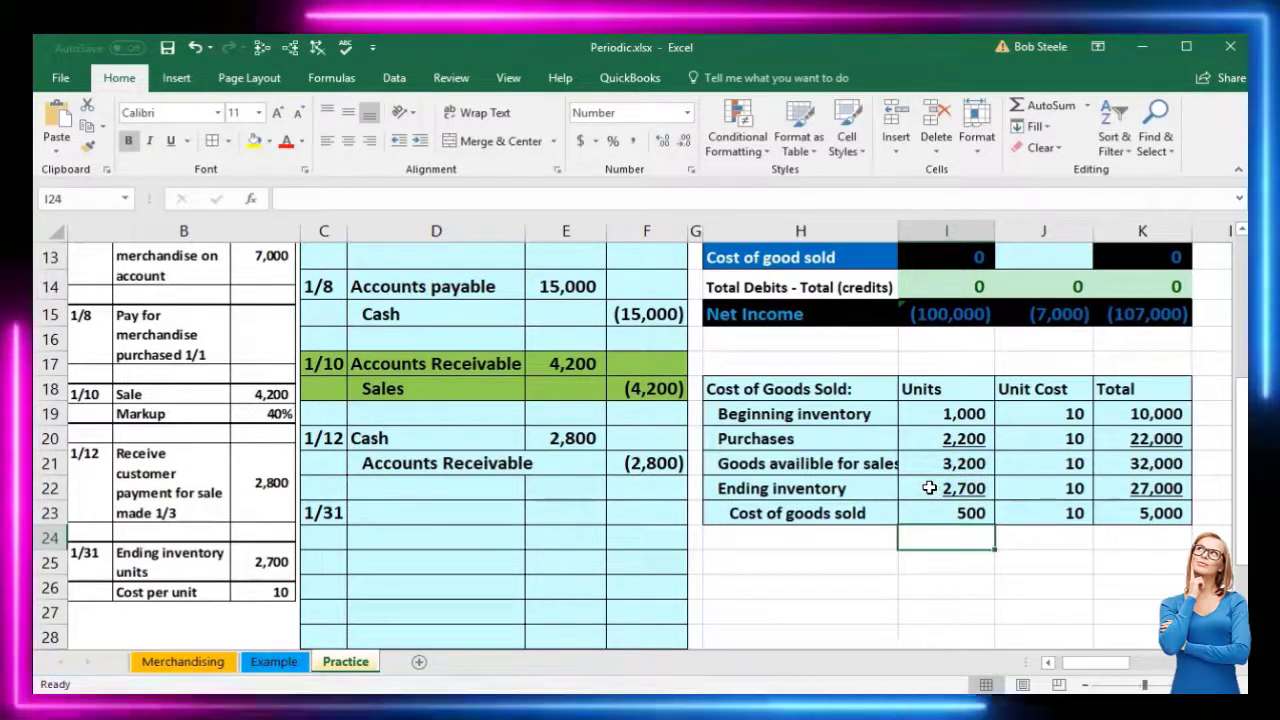
- Review the Cost of Goods Sold table's column headings and its units in I19:I23
click(914, 583)
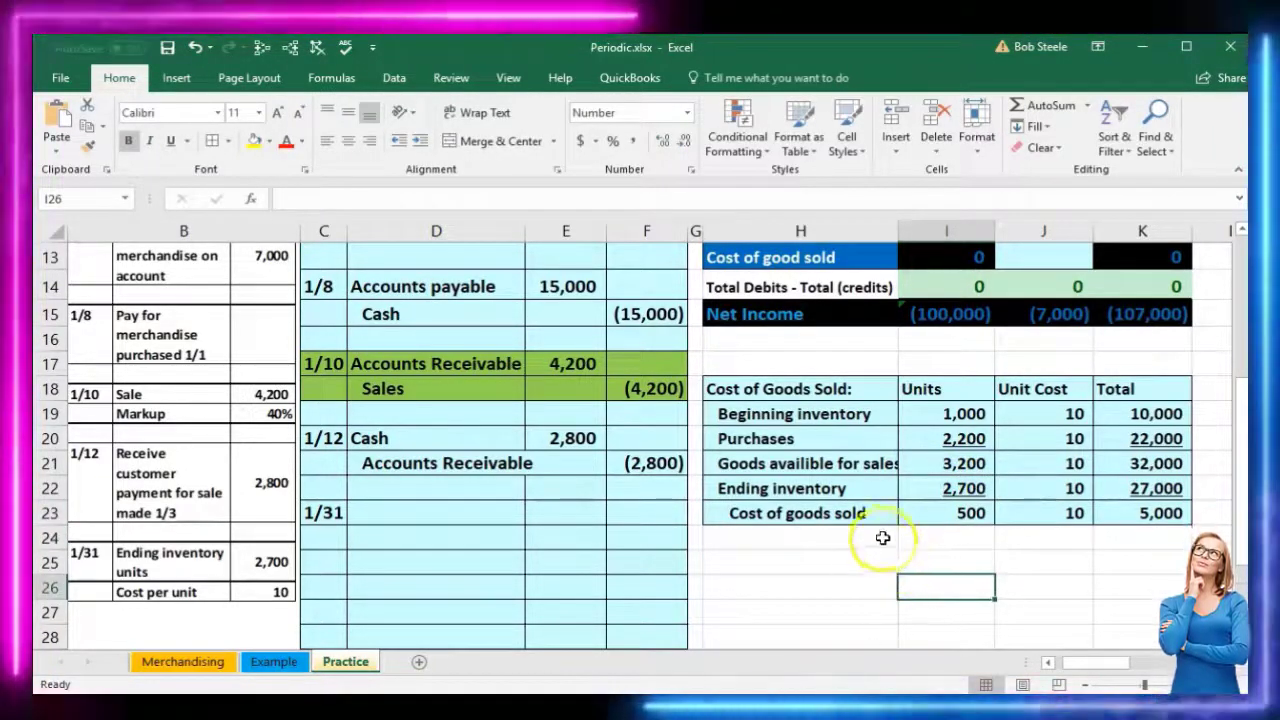
click(858, 391)
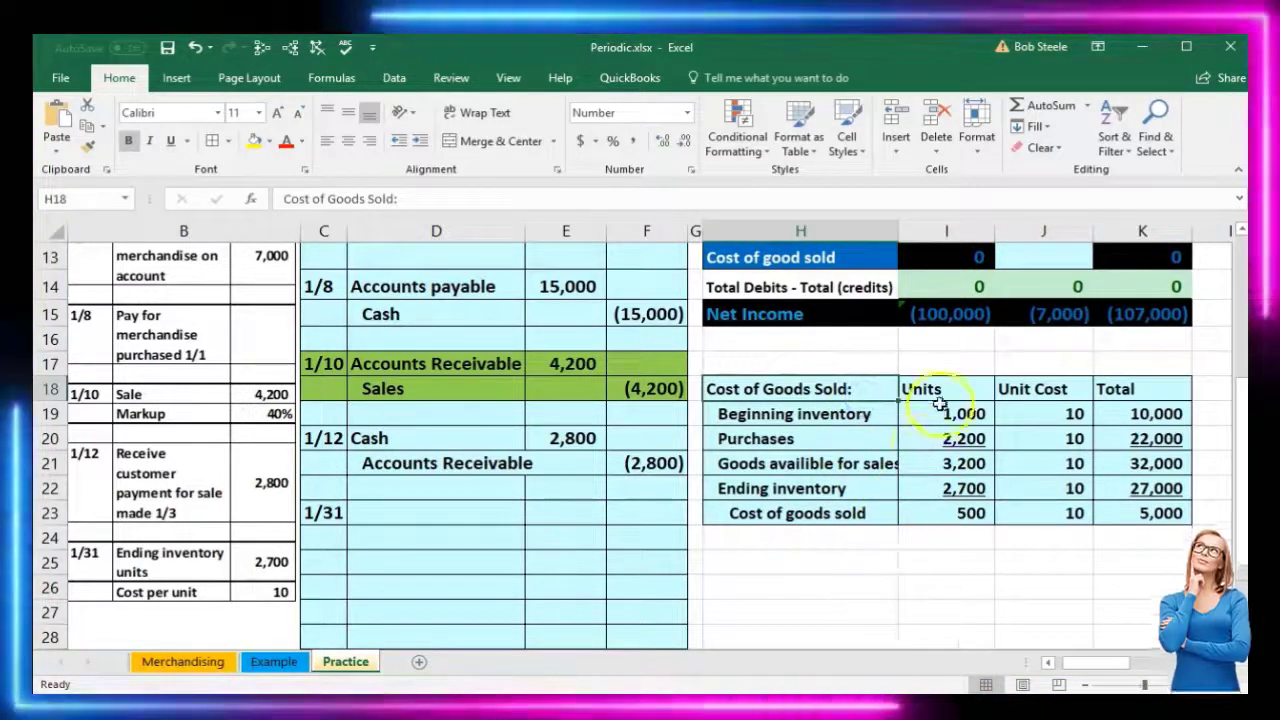
click(921, 390)
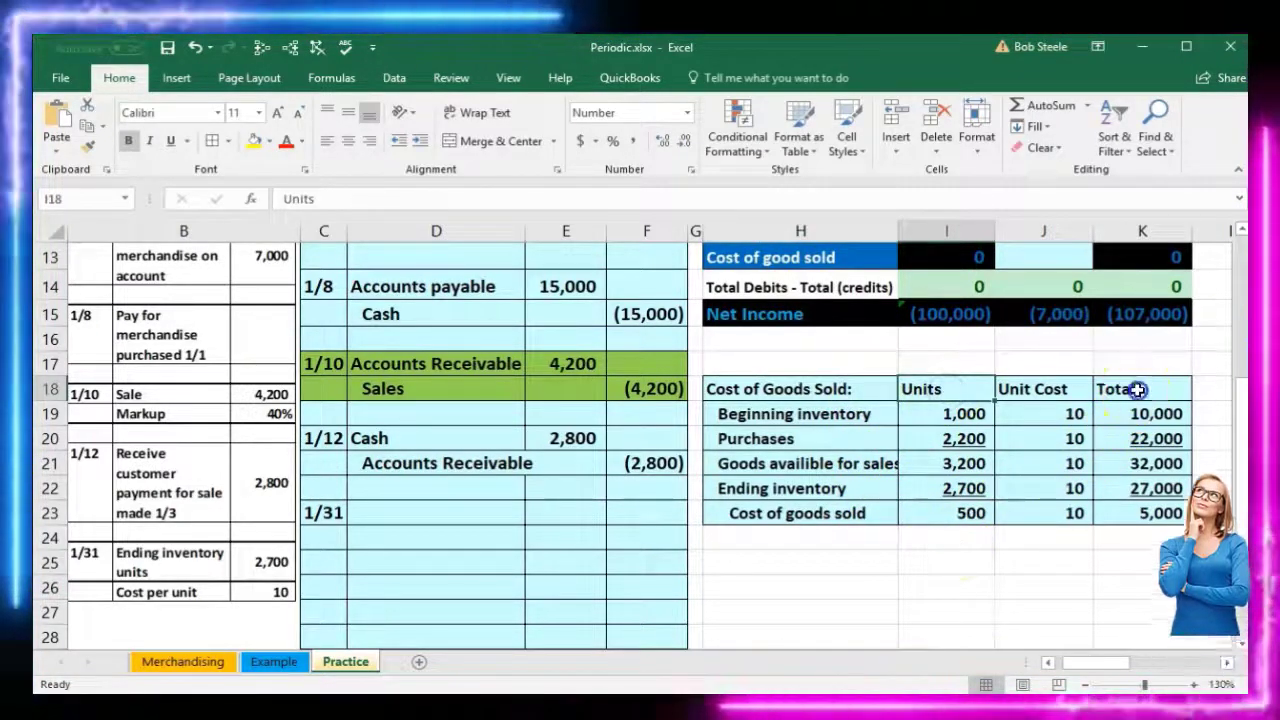
click(1138, 390)
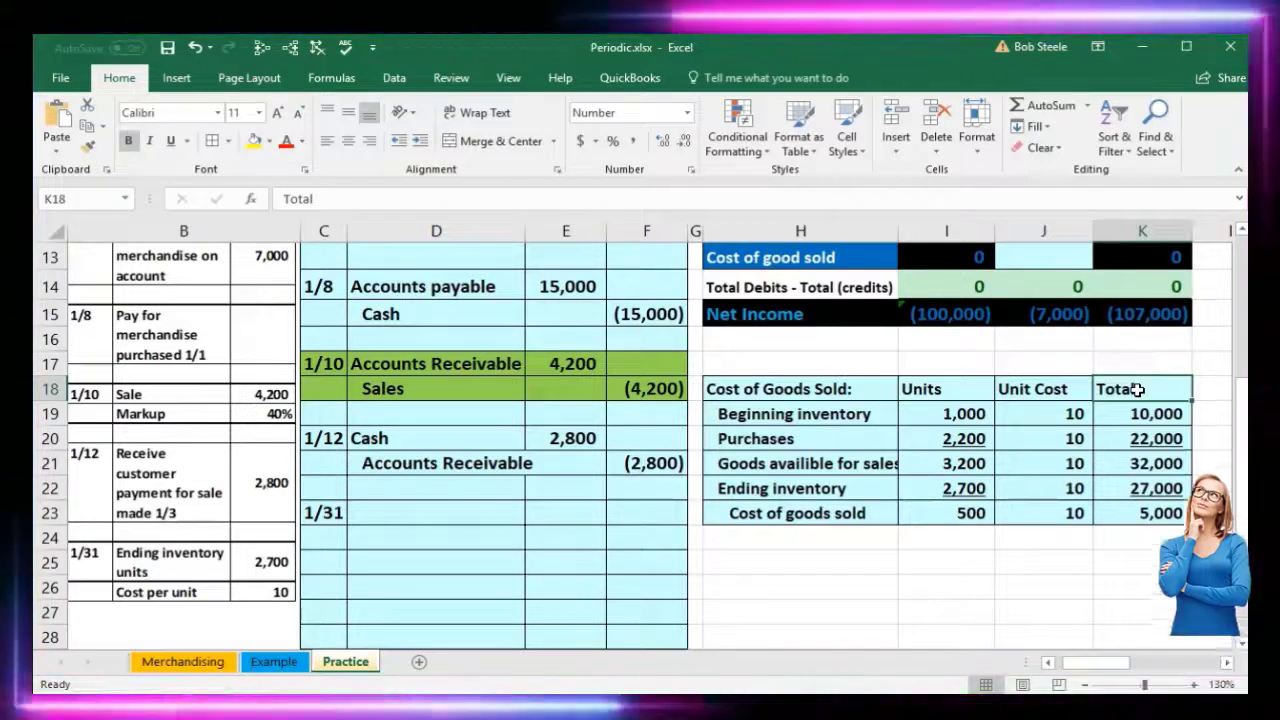
drag(919, 412, 903, 509)
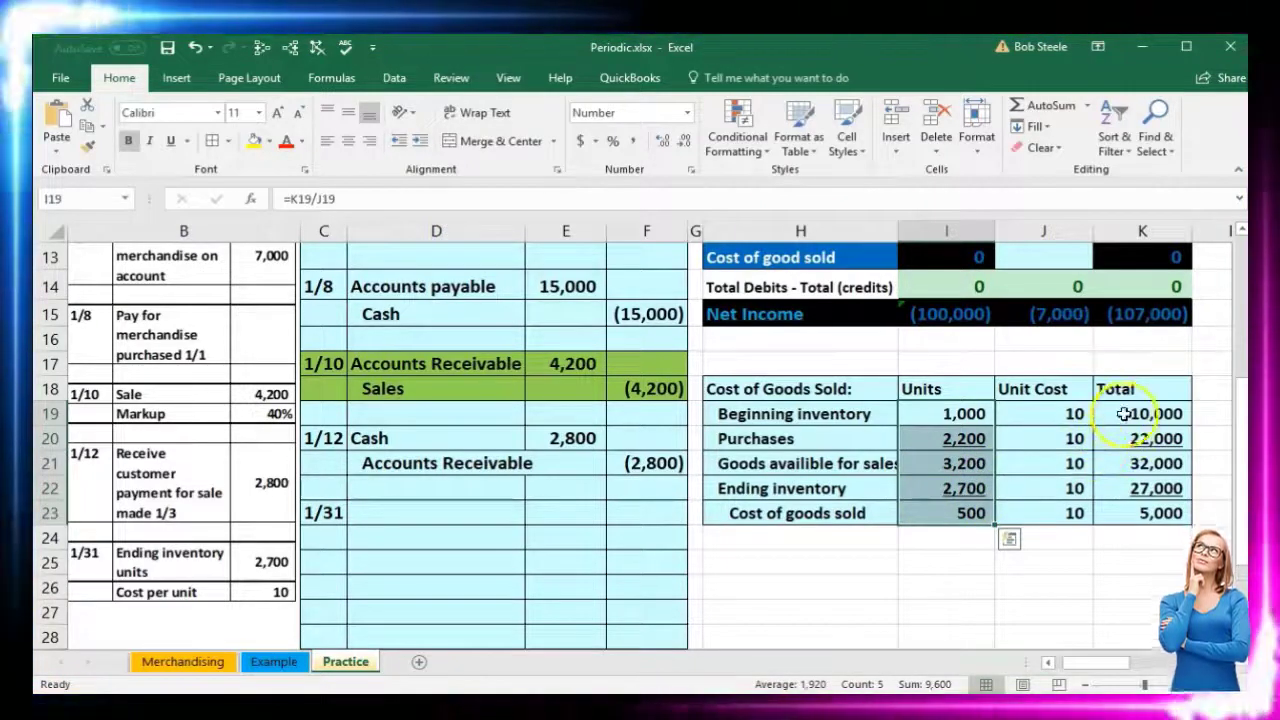
- Compare the Cost of Goods Sold table's unit costs and totals with the trial balance's Cost of good sold and Merchandise inventory lines
drag(1128, 413, 1127, 438)
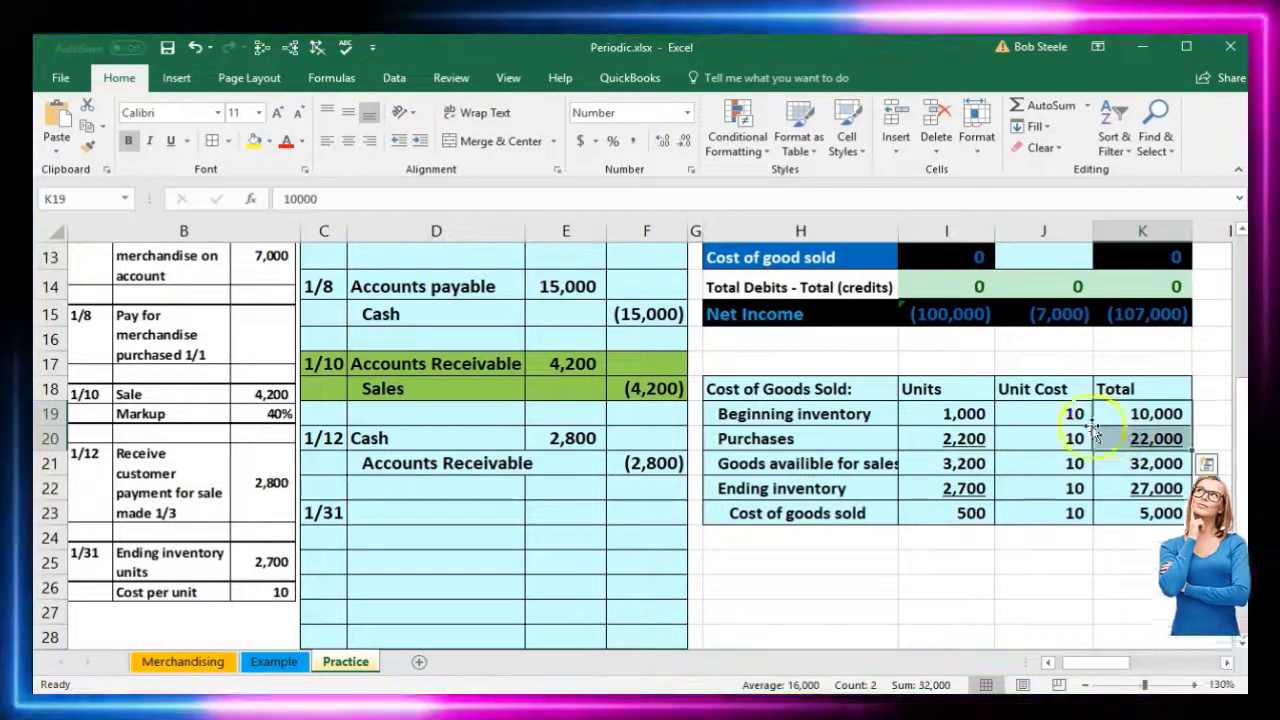
drag(1063, 412, 1037, 506)
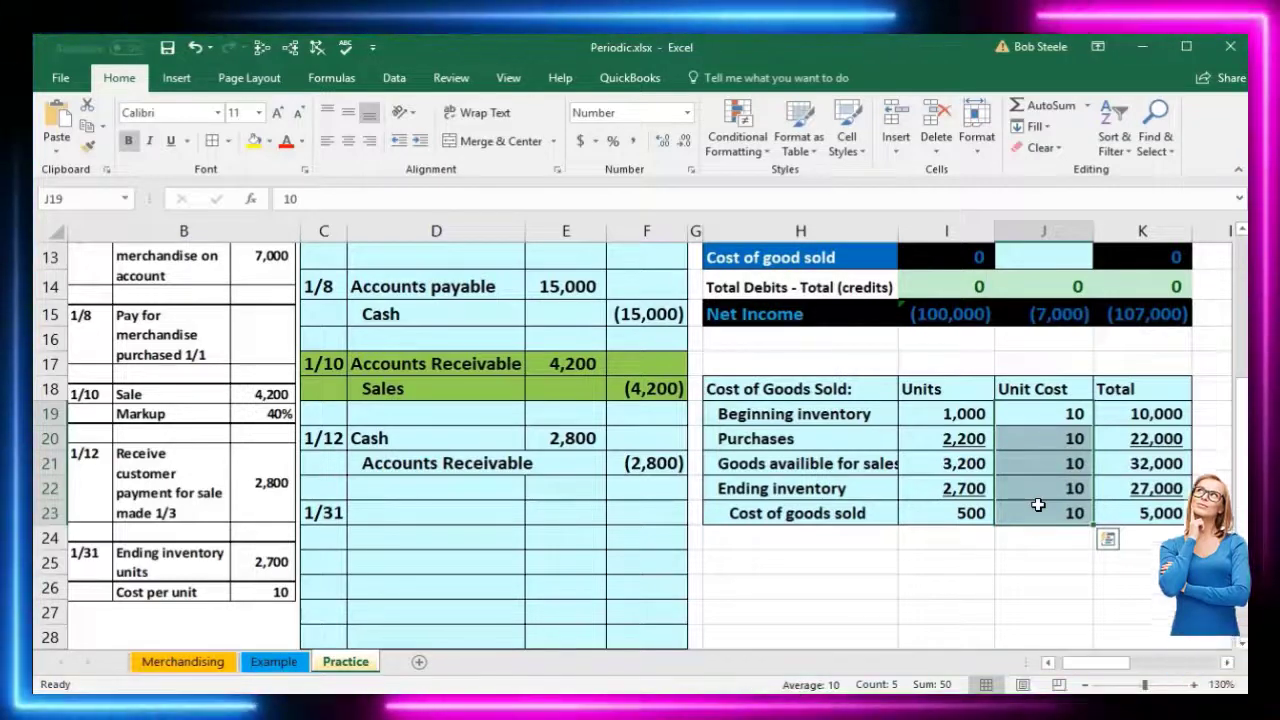
click(572, 515)
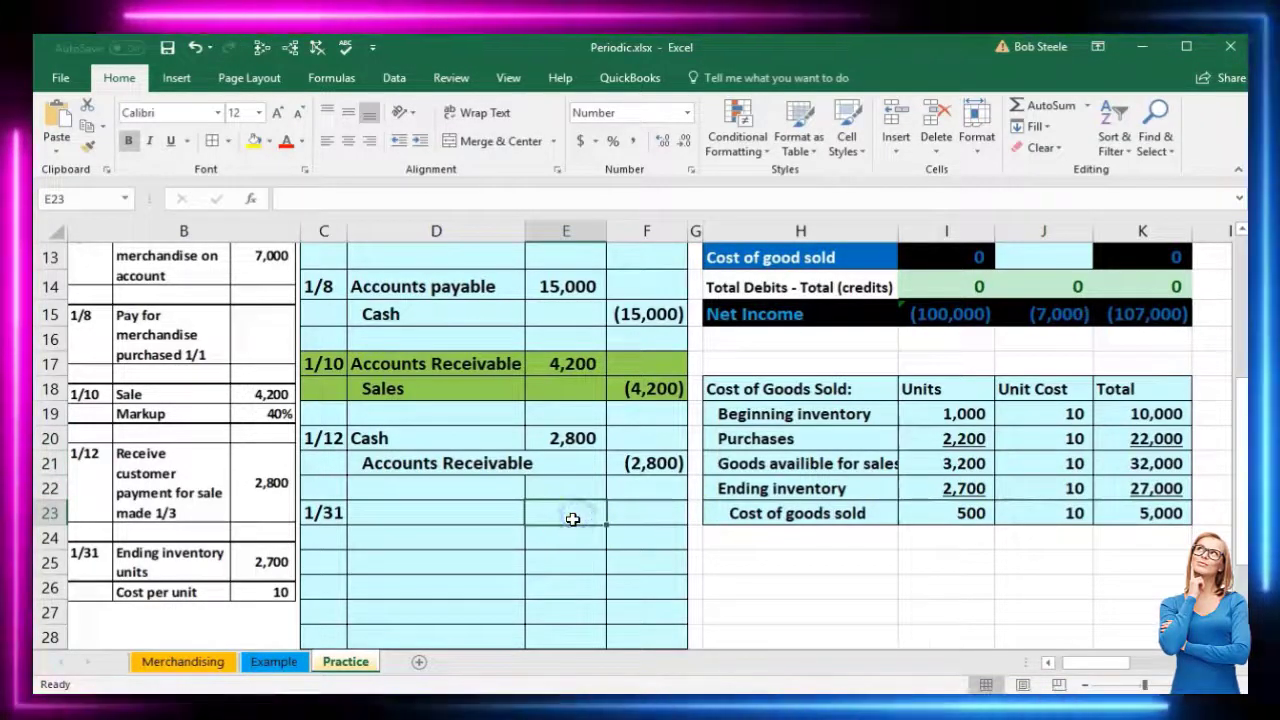
click(1145, 514)
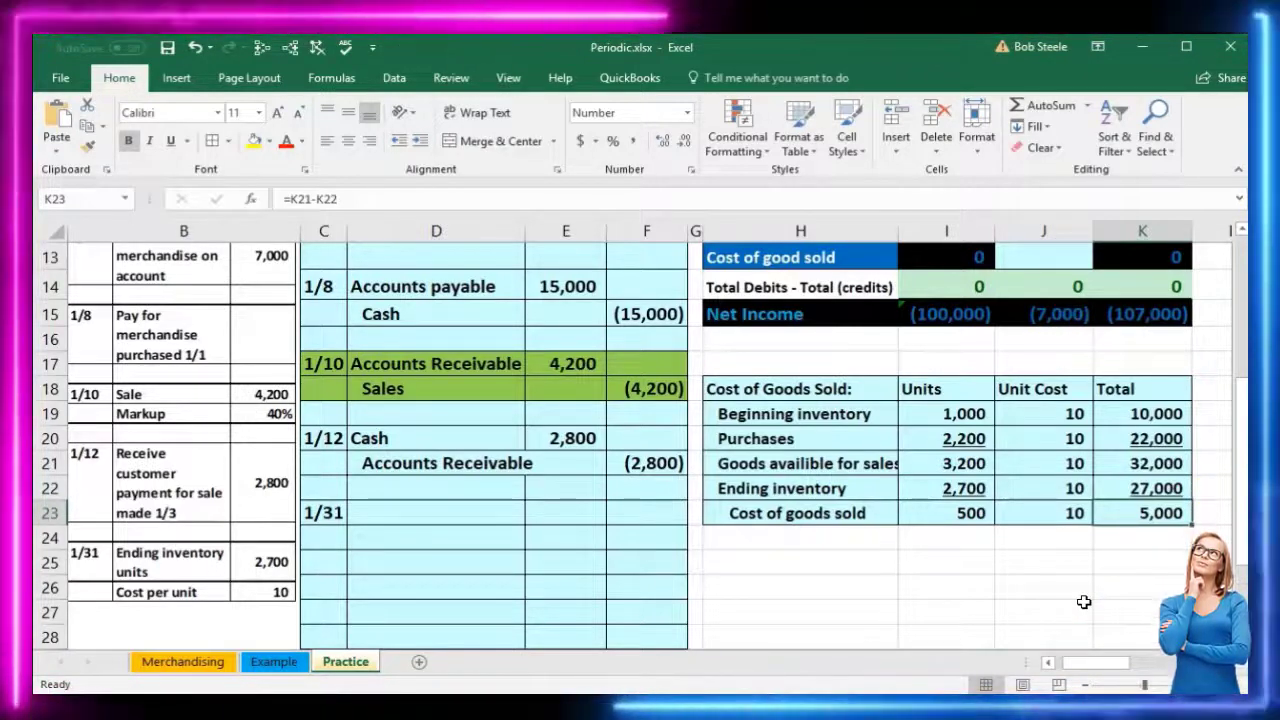
click(1122, 514)
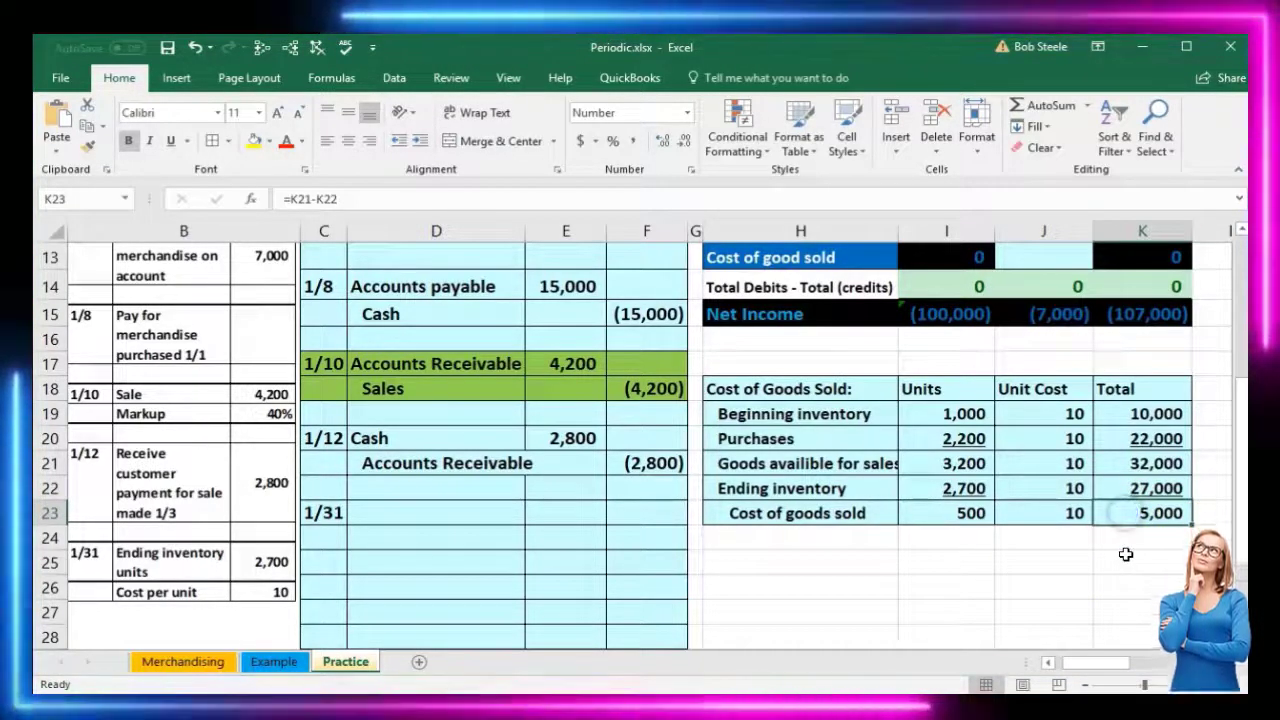
click(1135, 490)
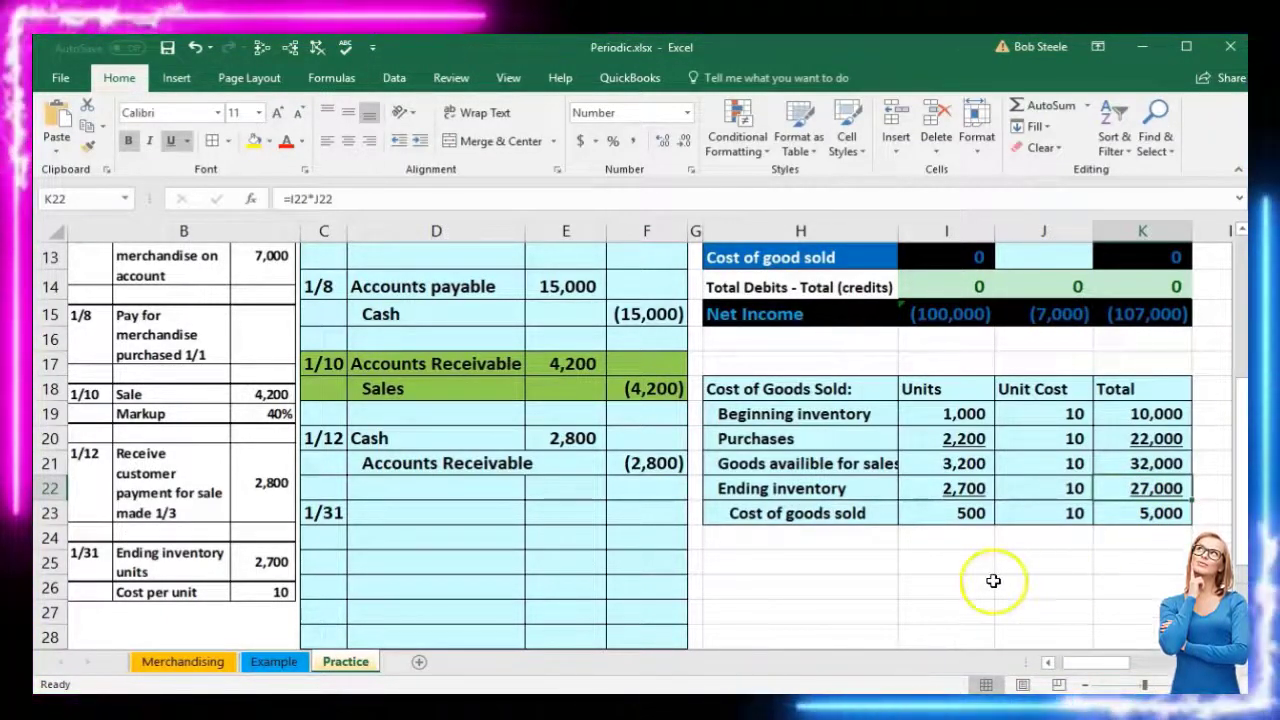
scroll(943, 552, up, 1)
click(800, 339)
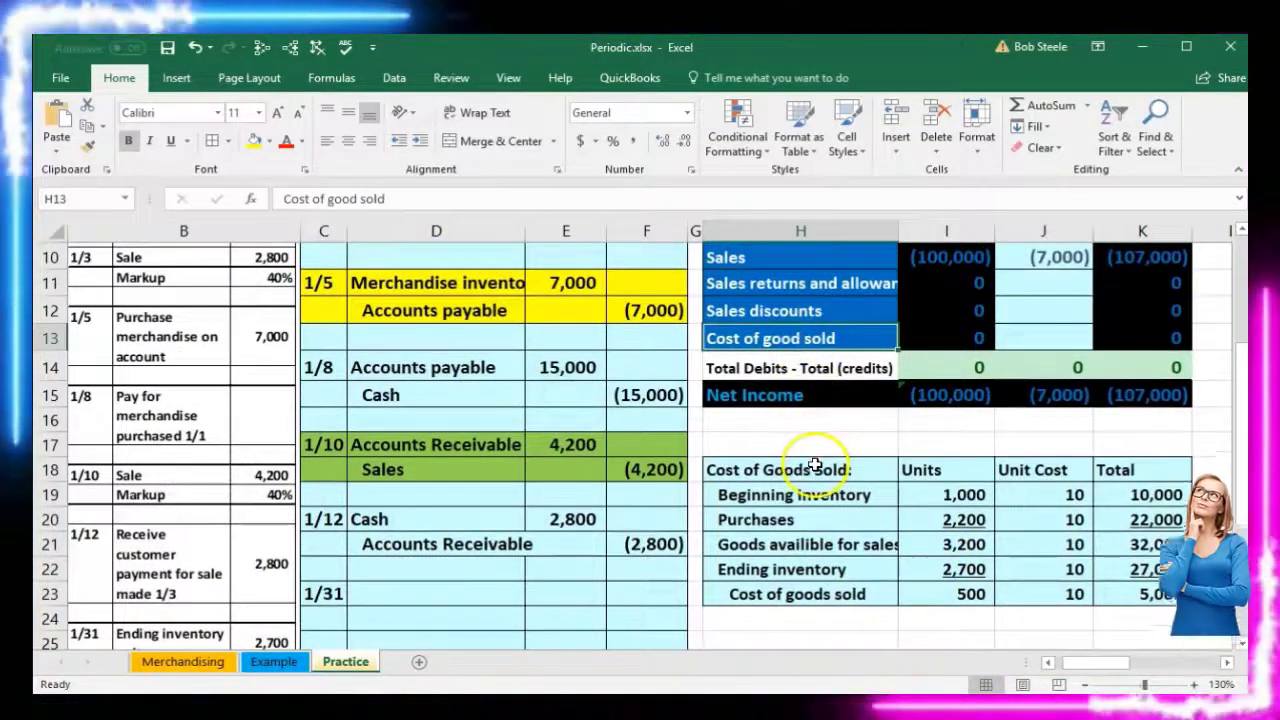
scroll(820, 466, up, 2)
click(795, 356)
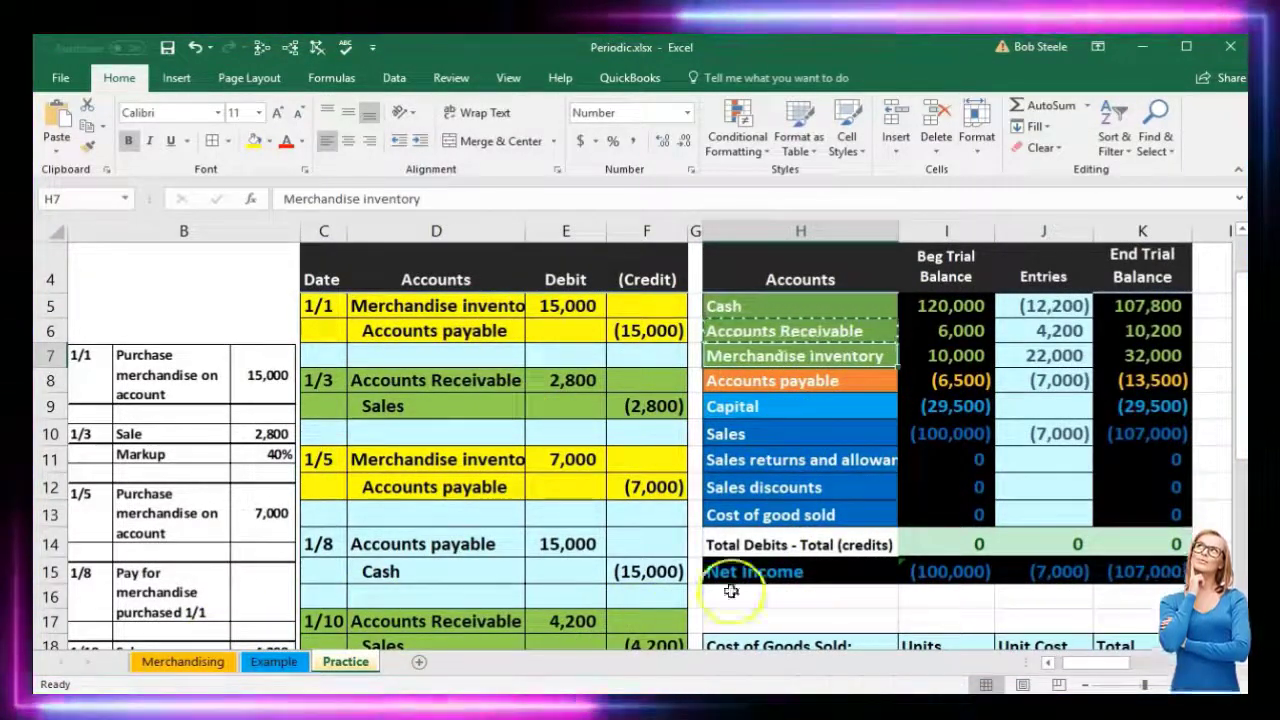
click(1168, 353)
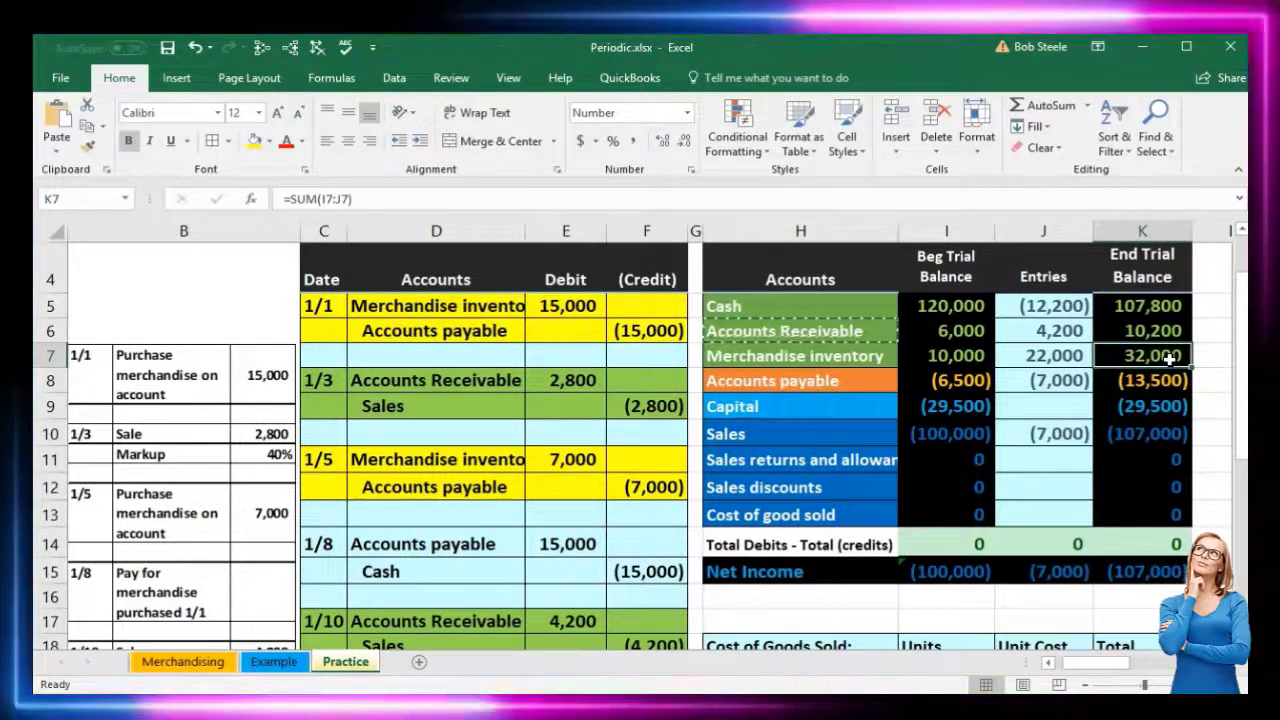
- Copy the Merchandise inventory account name from H7 and paste it as values only into D24 under the 1/31 entry
click(801, 357)
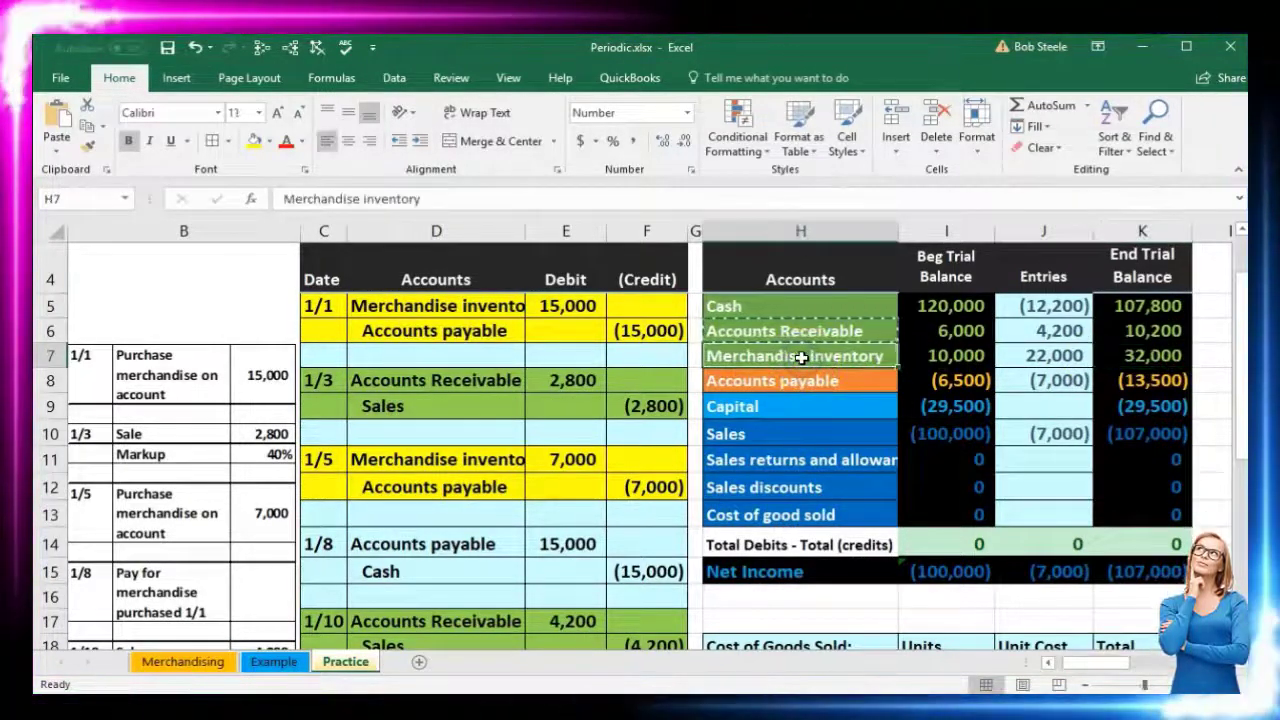
right_click(801, 357)
click(850, 389)
scroll(527, 466, down, 1)
scroll(527, 466, down, 2)
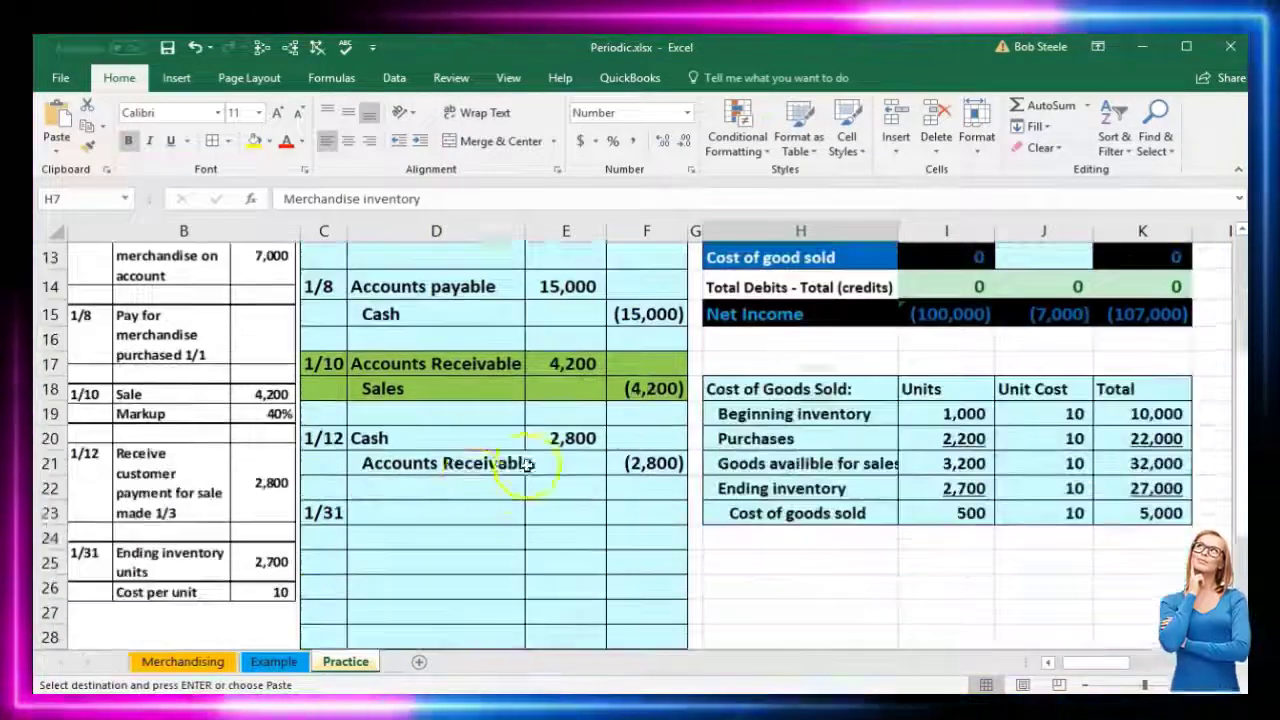
click(363, 534)
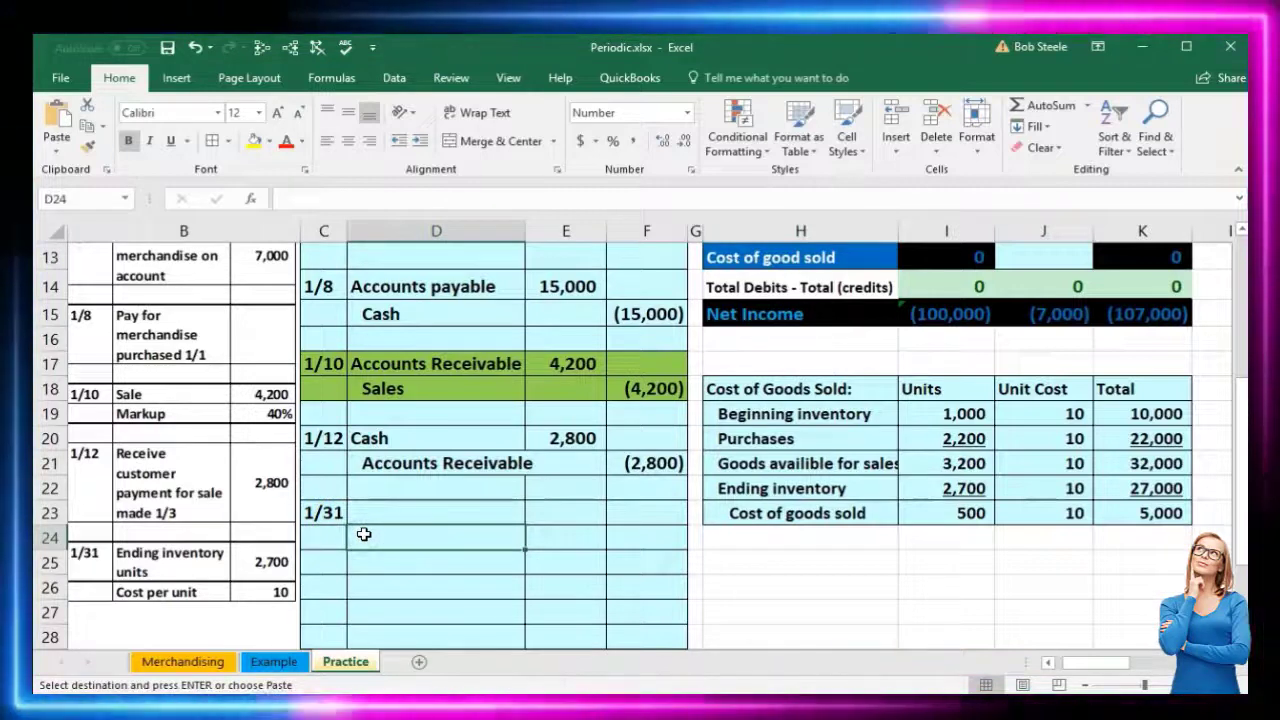
right_click(363, 534)
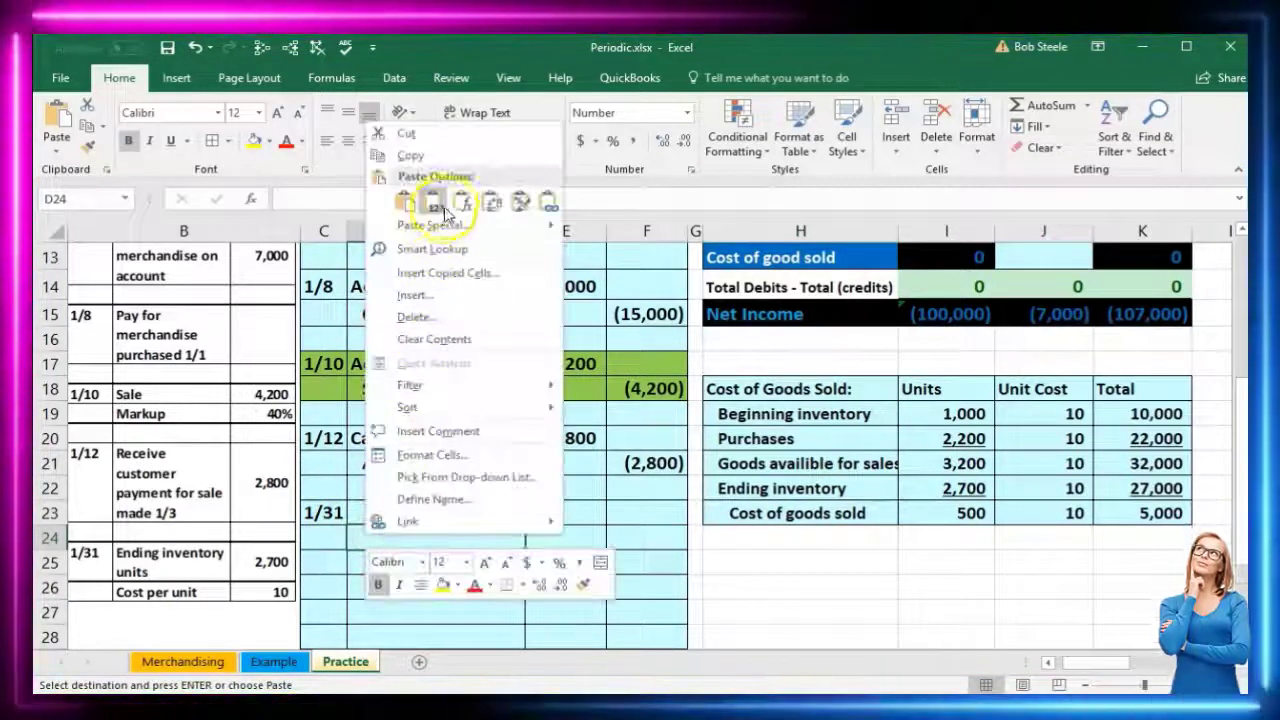
click(447, 205)
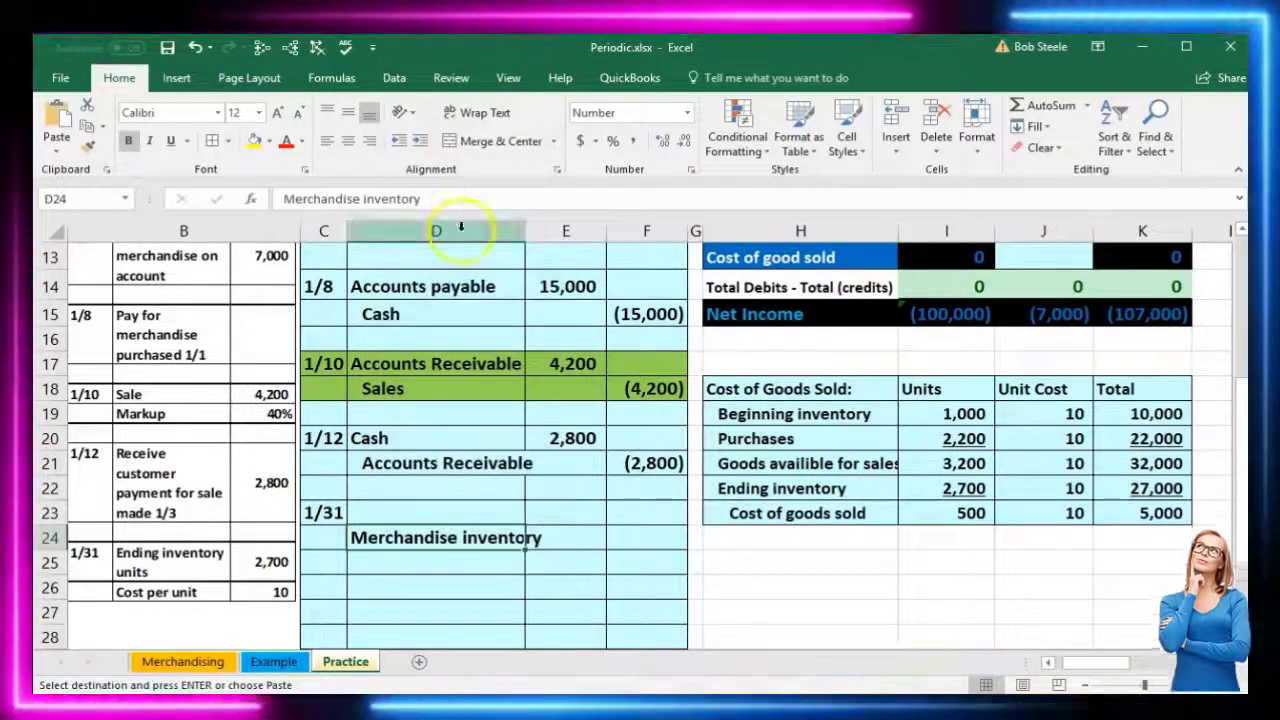
- Enter the Merchandise inventory credit of -5000 in F24
click(657, 537)
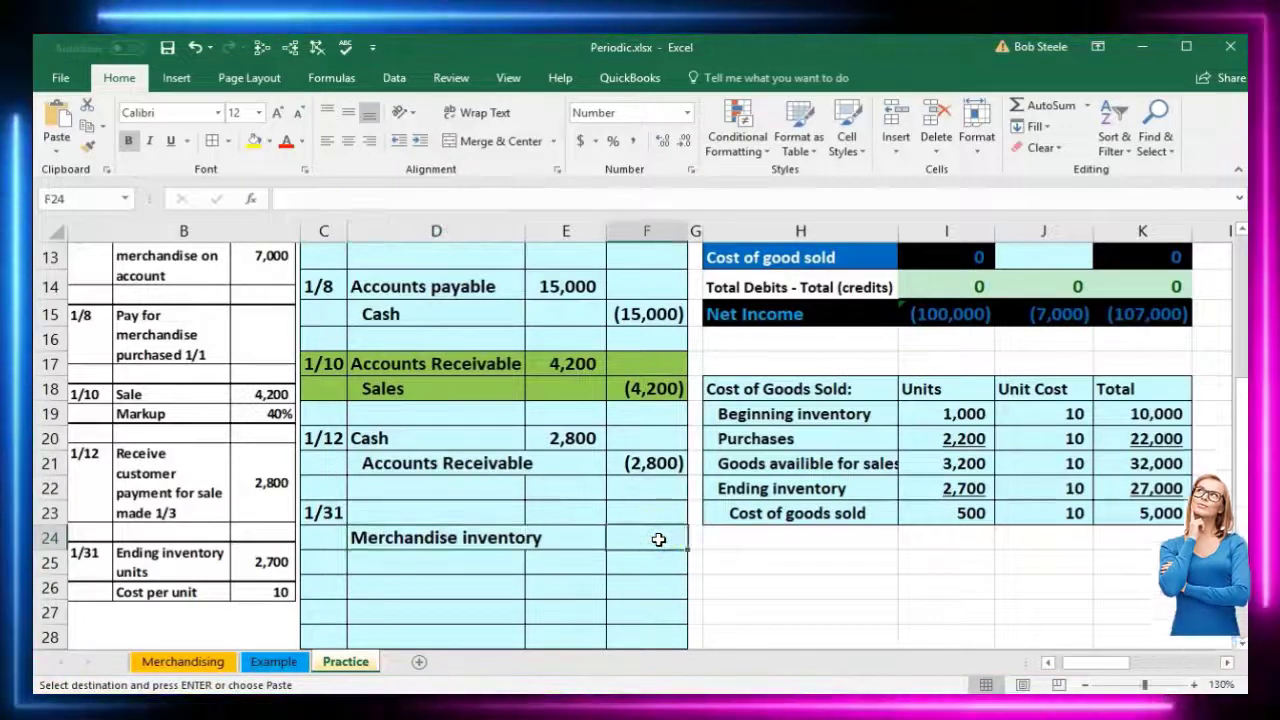
text(-5000)
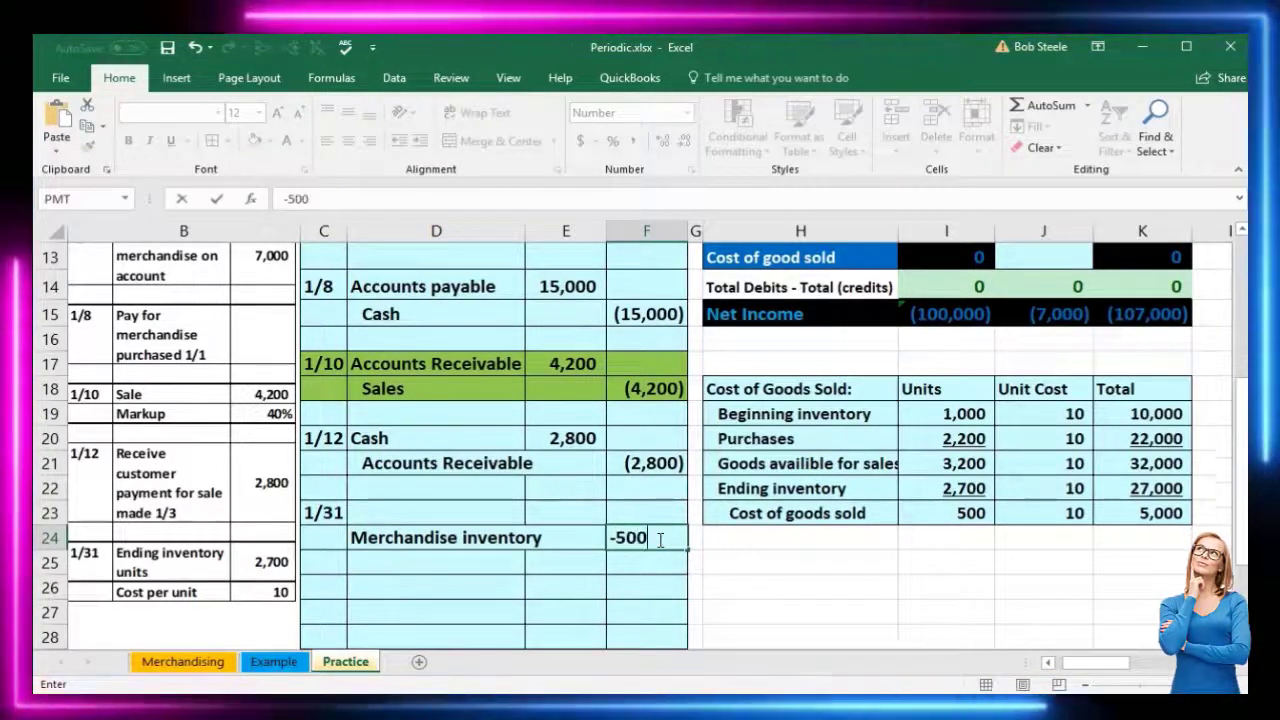
key(ctrl+Return)
key(Up)
key(Left)
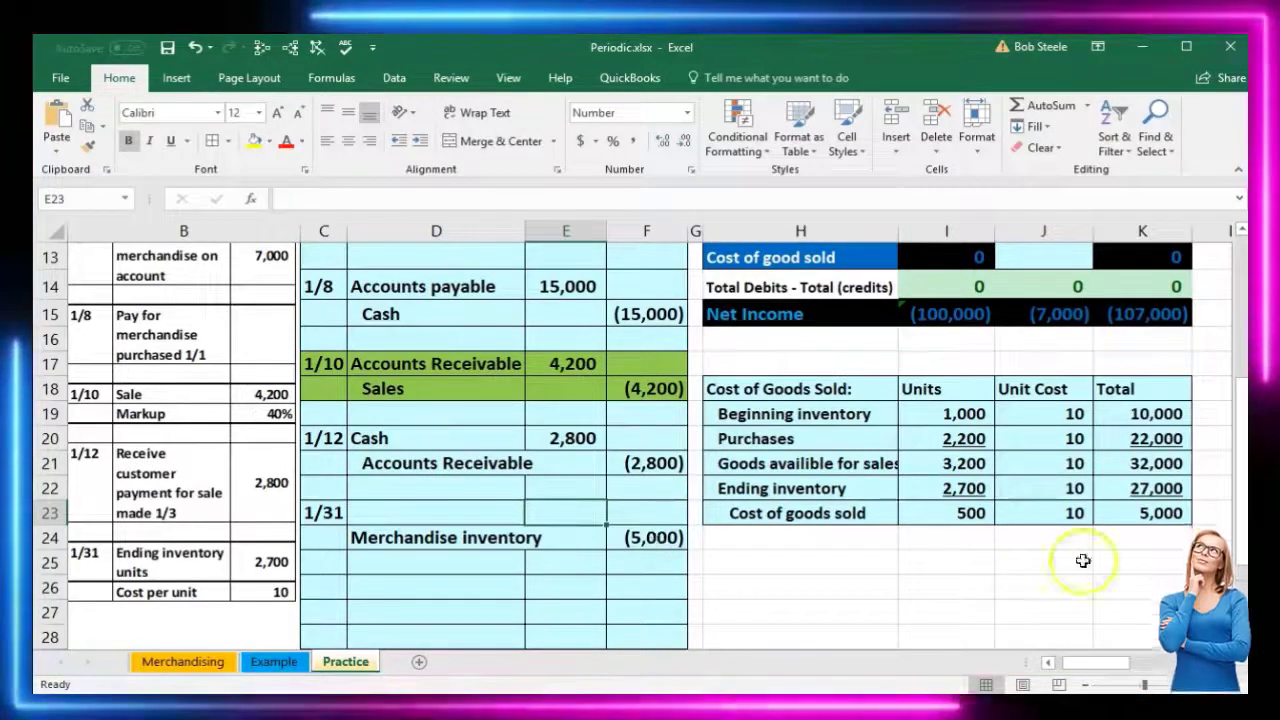
- Check the adjustment by subtracting 27000 from the ending Merchandise inventory balance of 32000 in the Calculator
click(1160, 513)
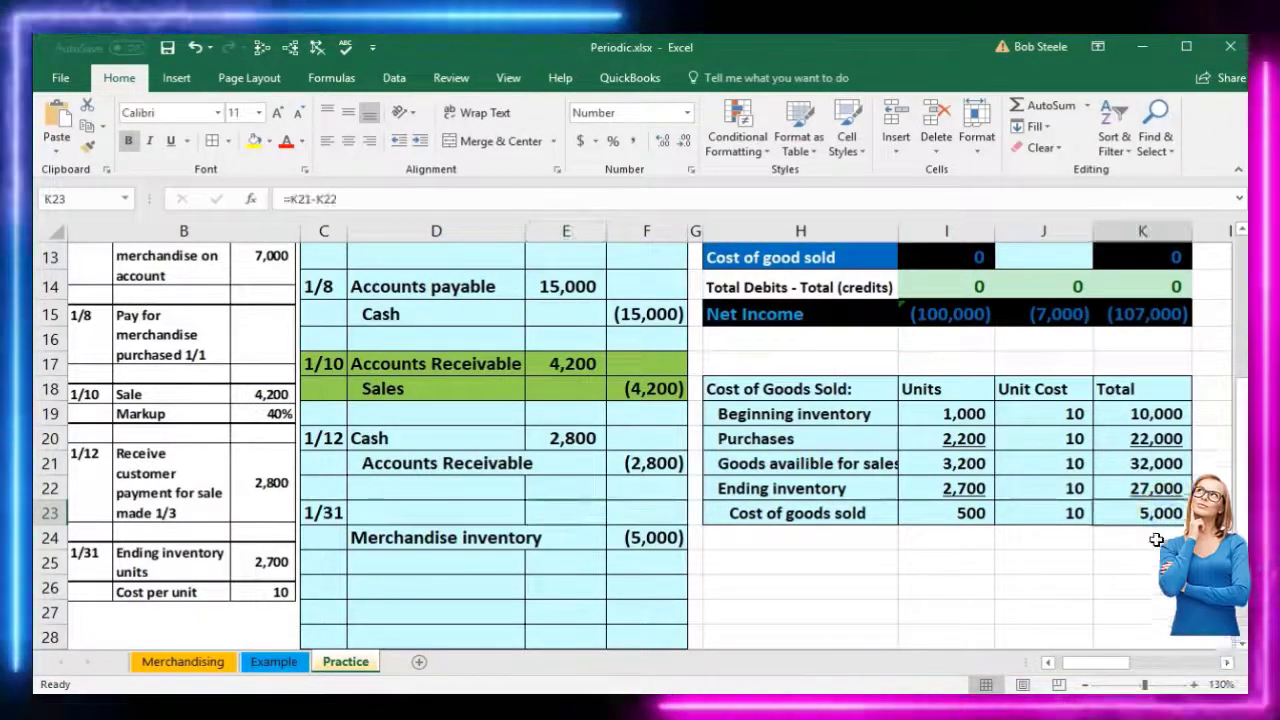
scroll(1150, 550, up, 3)
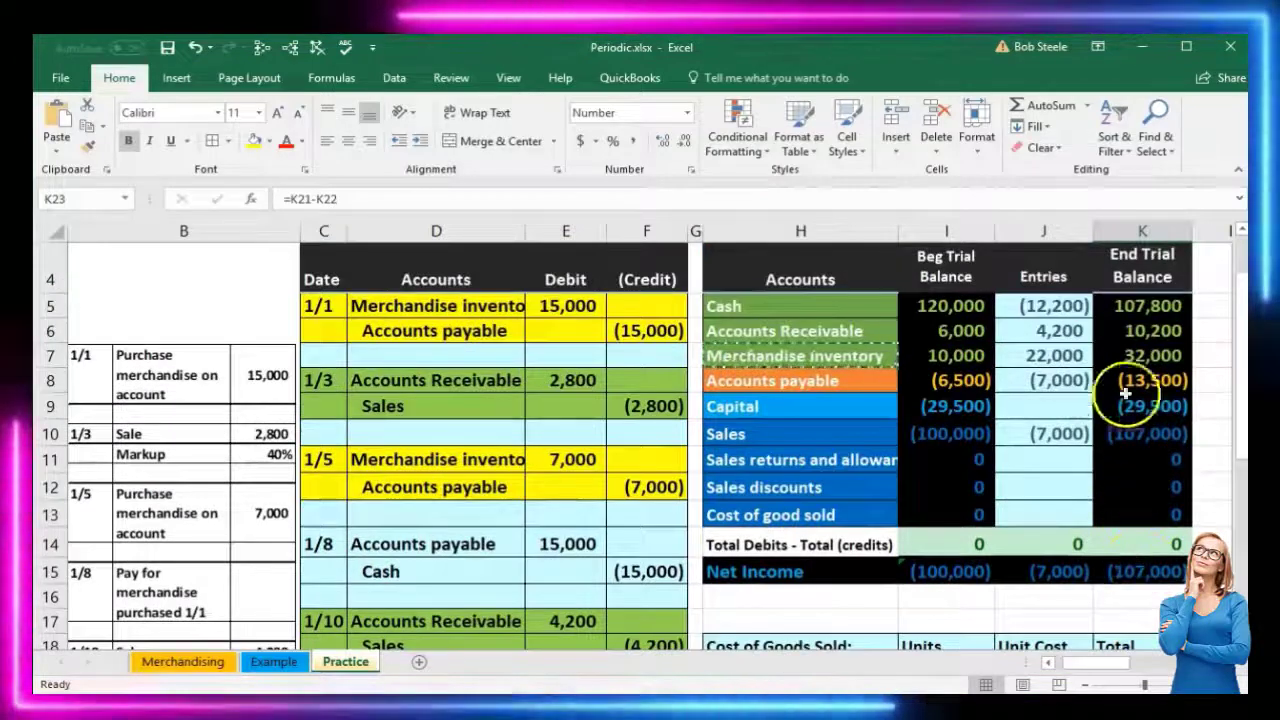
click(1140, 355)
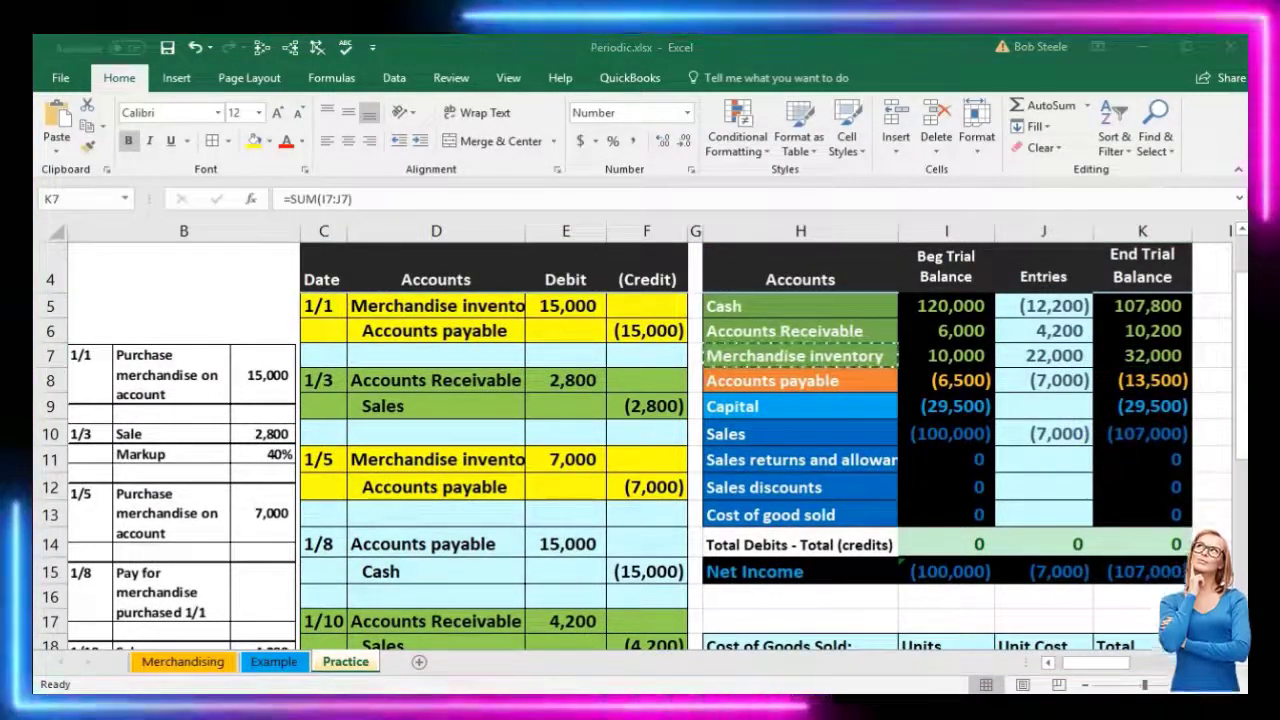
key(XF86Calculator)
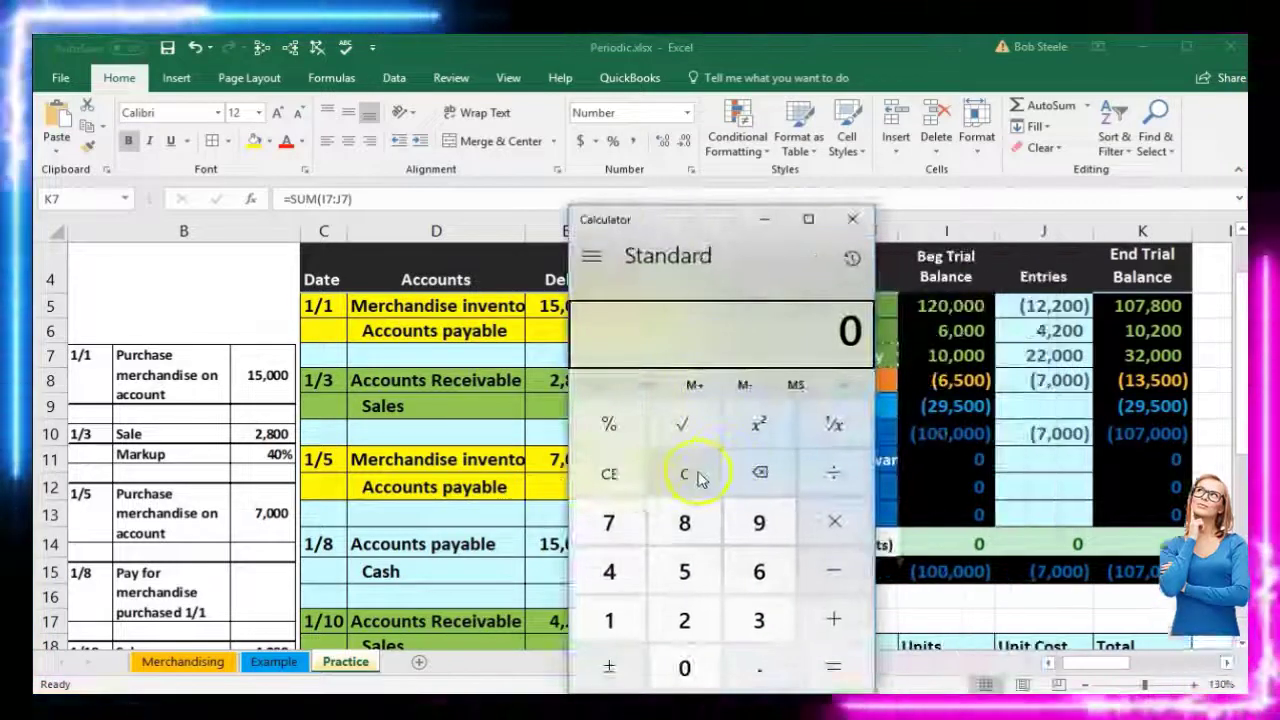
click(691, 474)
text(000)
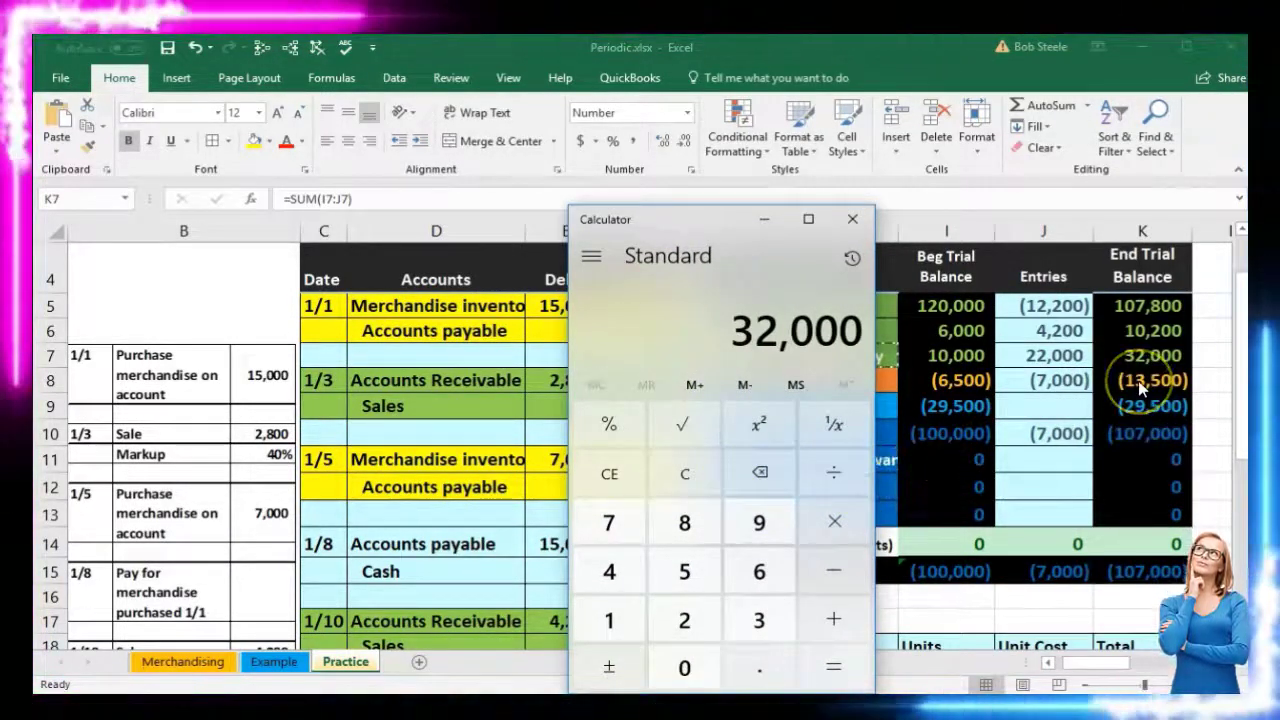
text(27000)
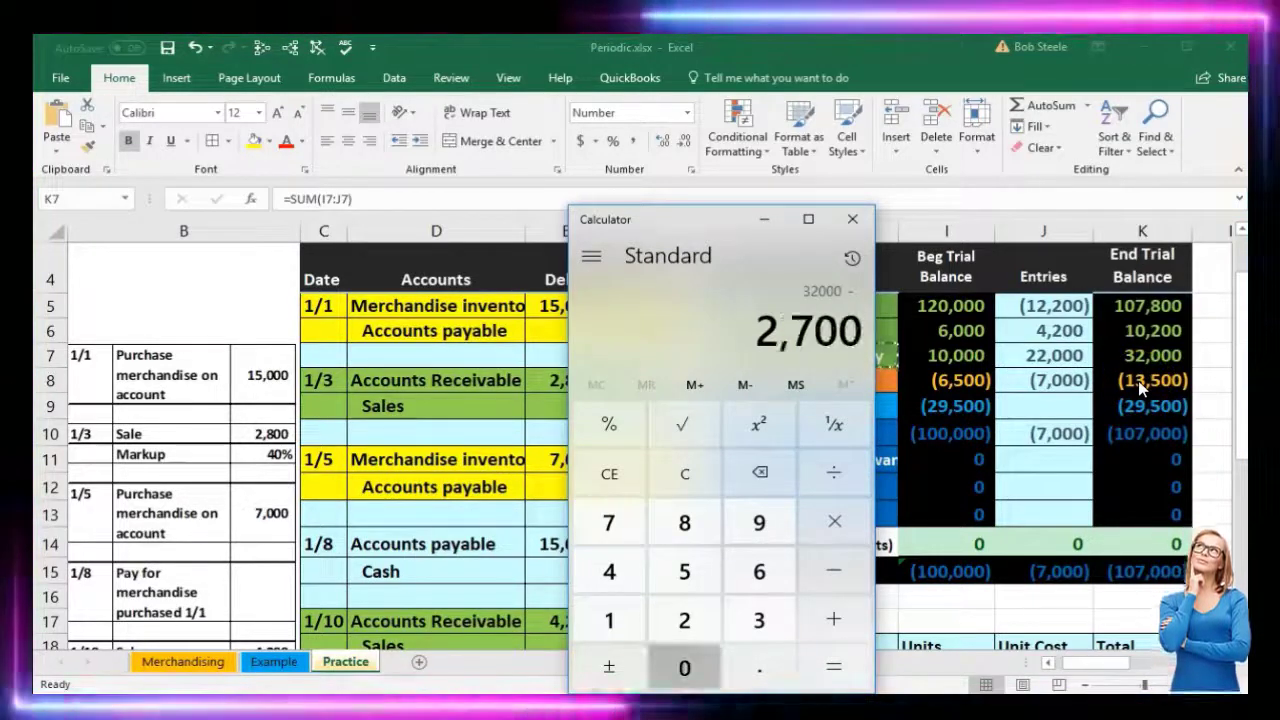
key(Return)
drag(735, 233, 1270, 250)
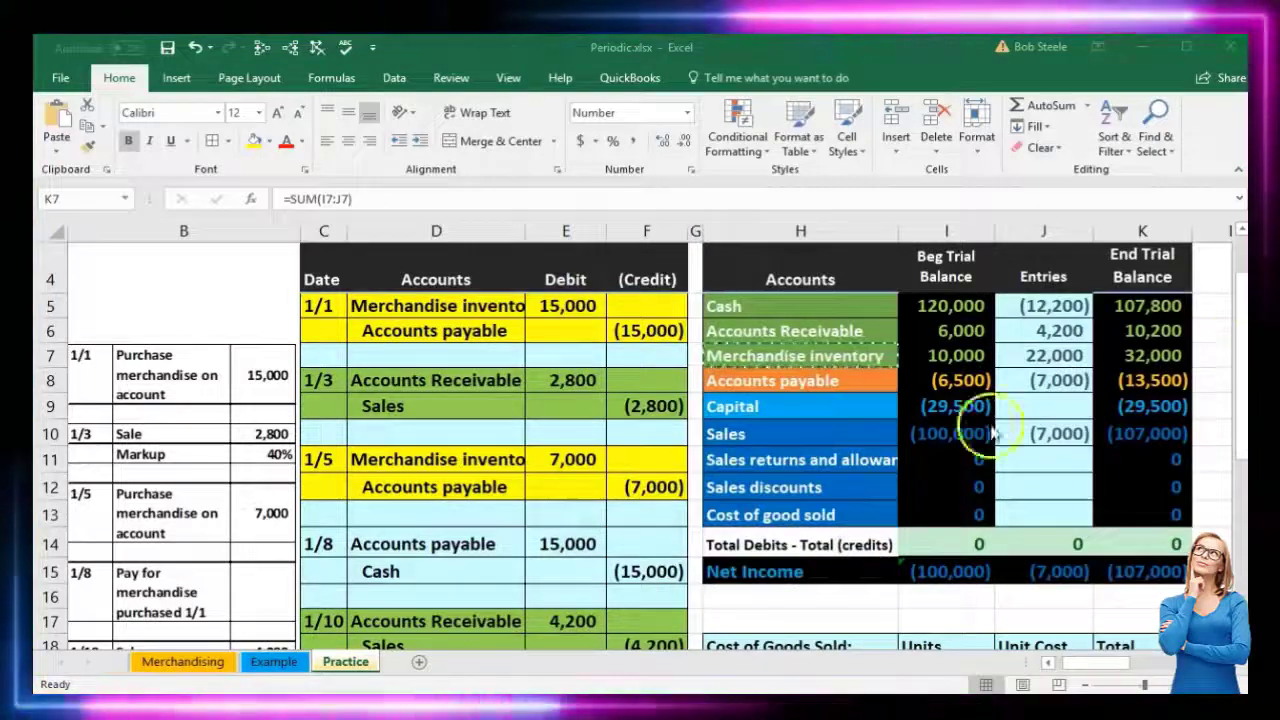
- Copy the Cost of good sold account name from H13 and paste it as values only into D23 beside the 1/31 date
scroll(814, 457, down, 3)
scroll(817, 452, down, 2)
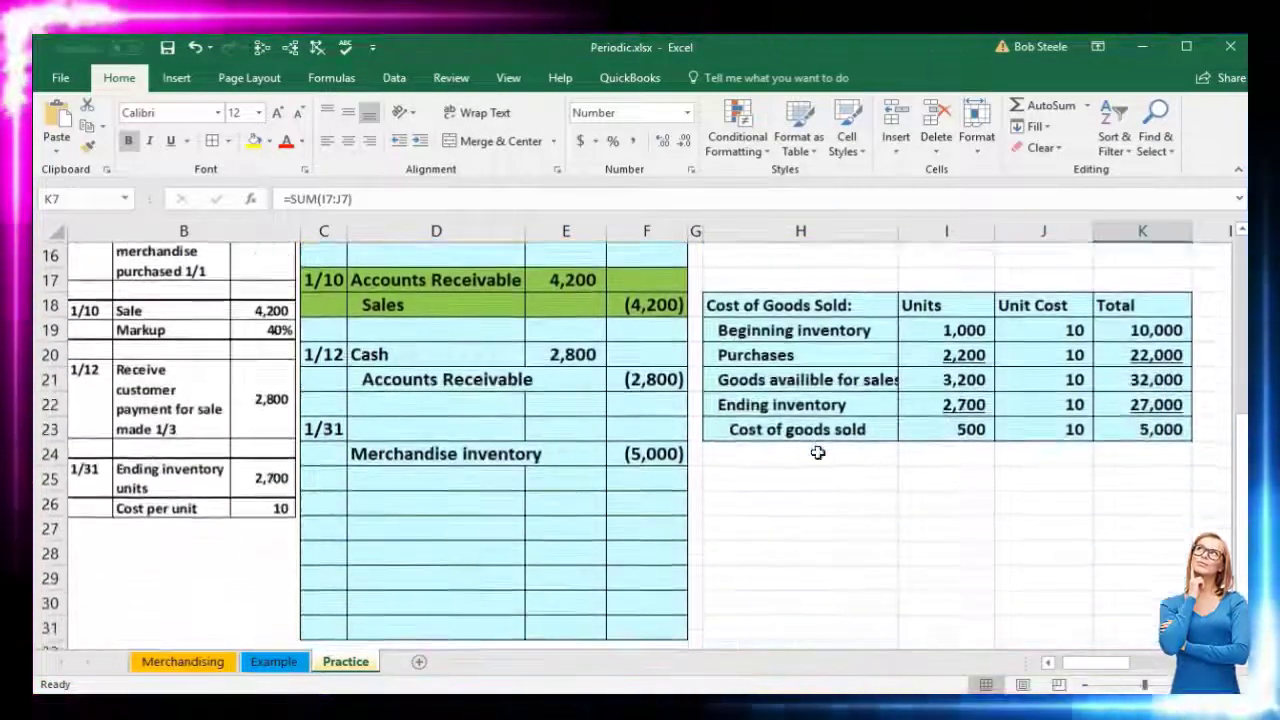
scroll(818, 453, up, 3)
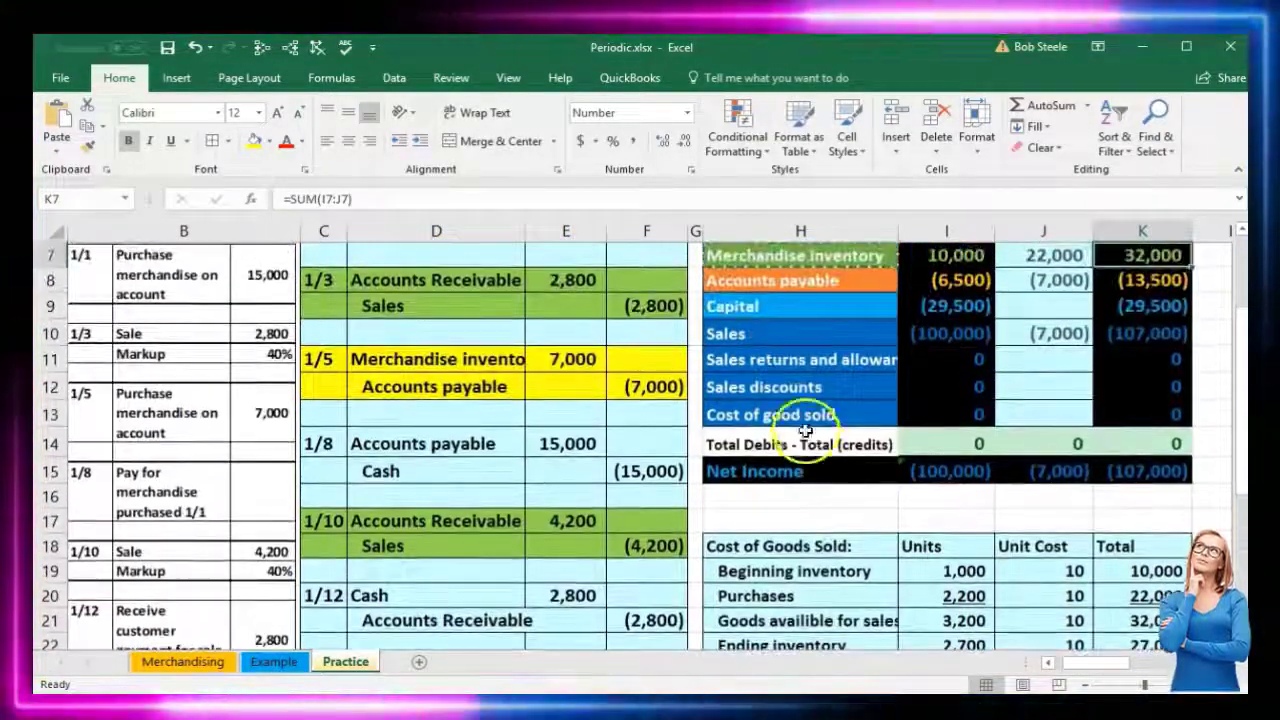
click(800, 415)
right_click(797, 415)
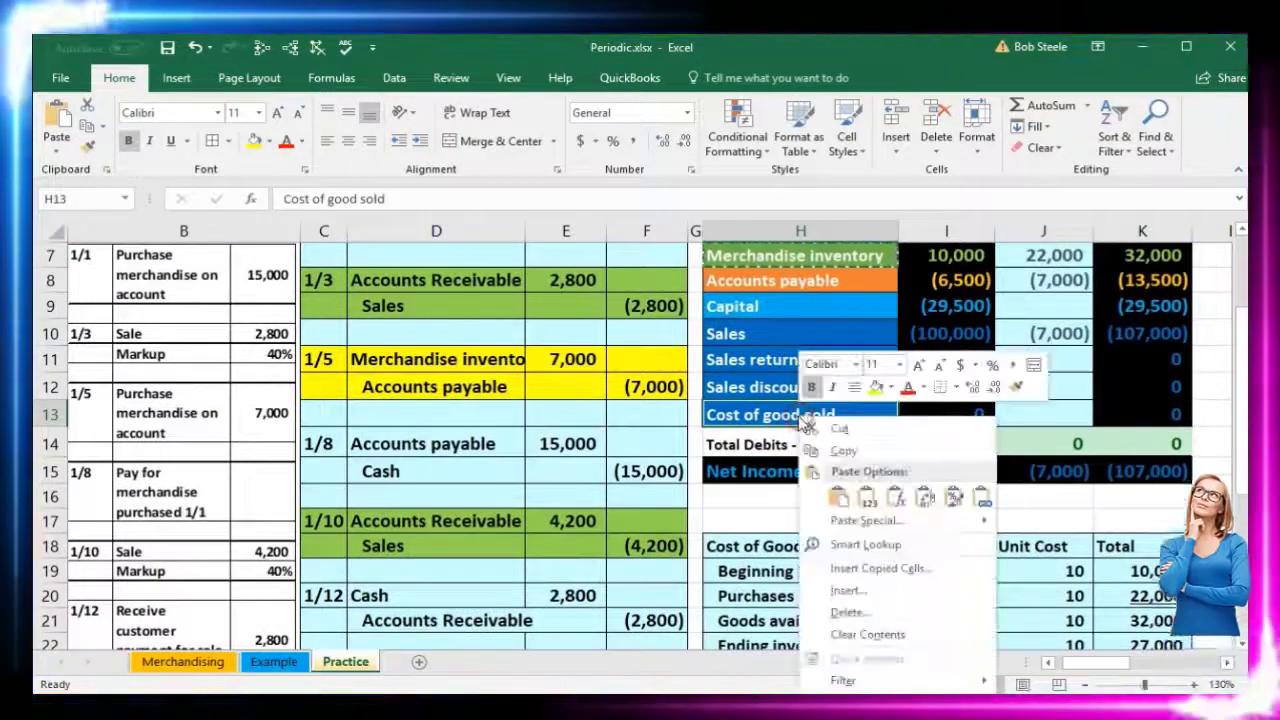
click(840, 451)
scroll(700, 452, down, 2)
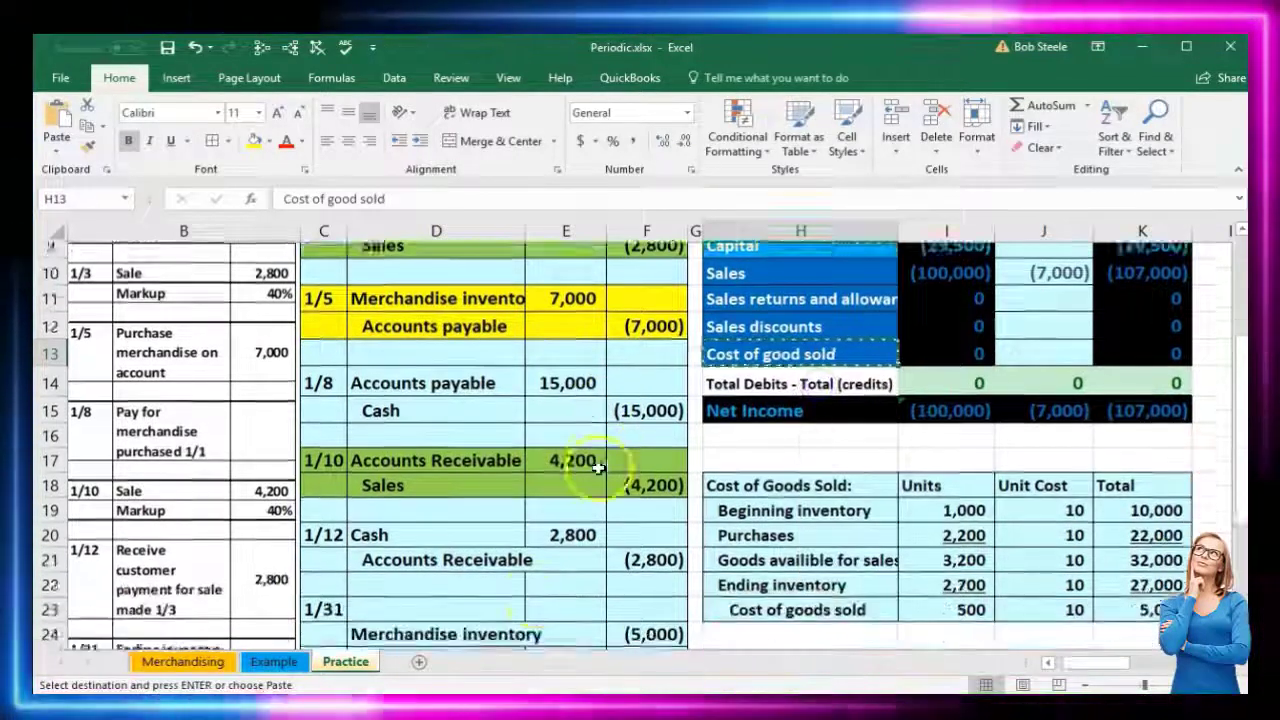
click(415, 513)
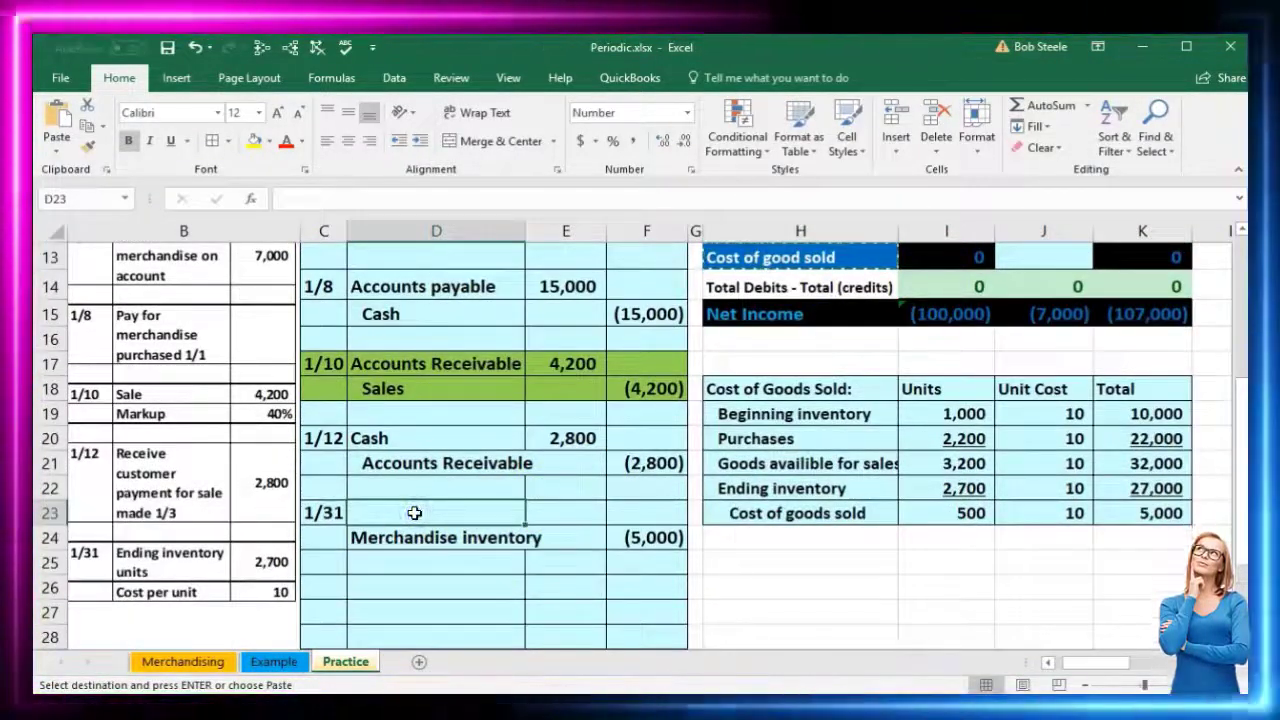
right_click(415, 513)
click(480, 178)
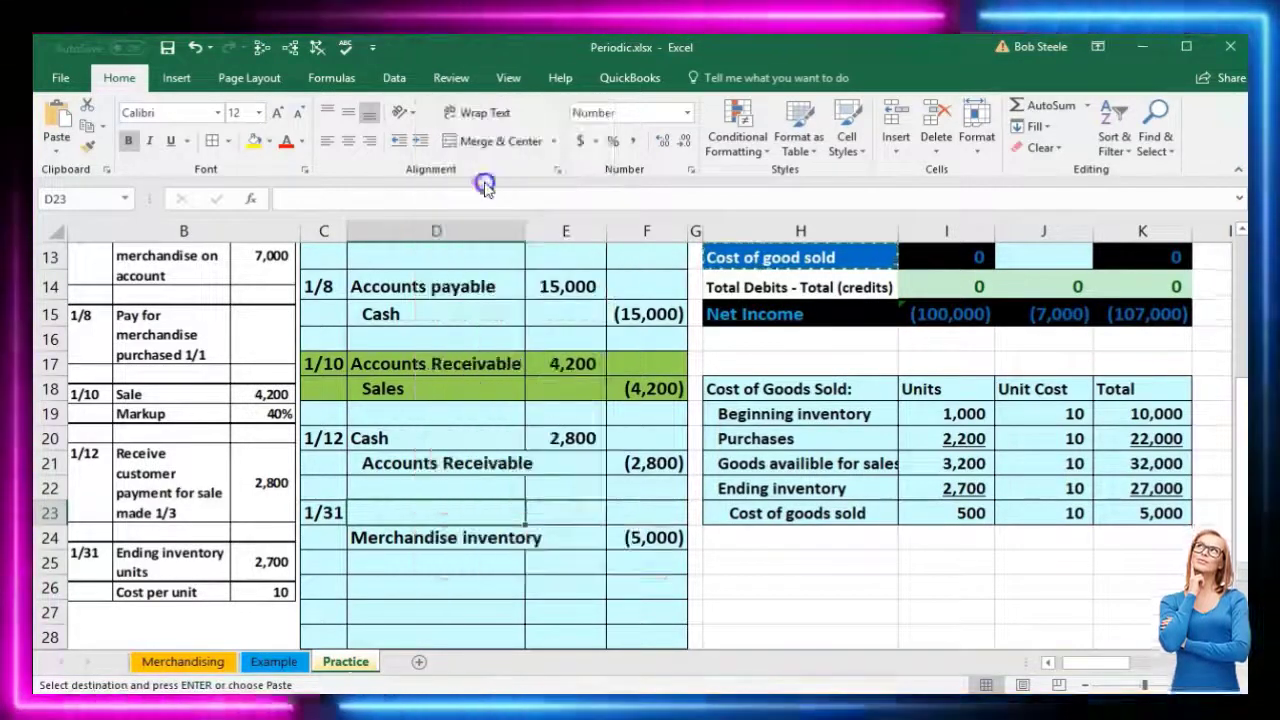
- Fill the Cost of good sold debit in E23 with the negated Merchandise inventory credit using -F24
click(565, 510)
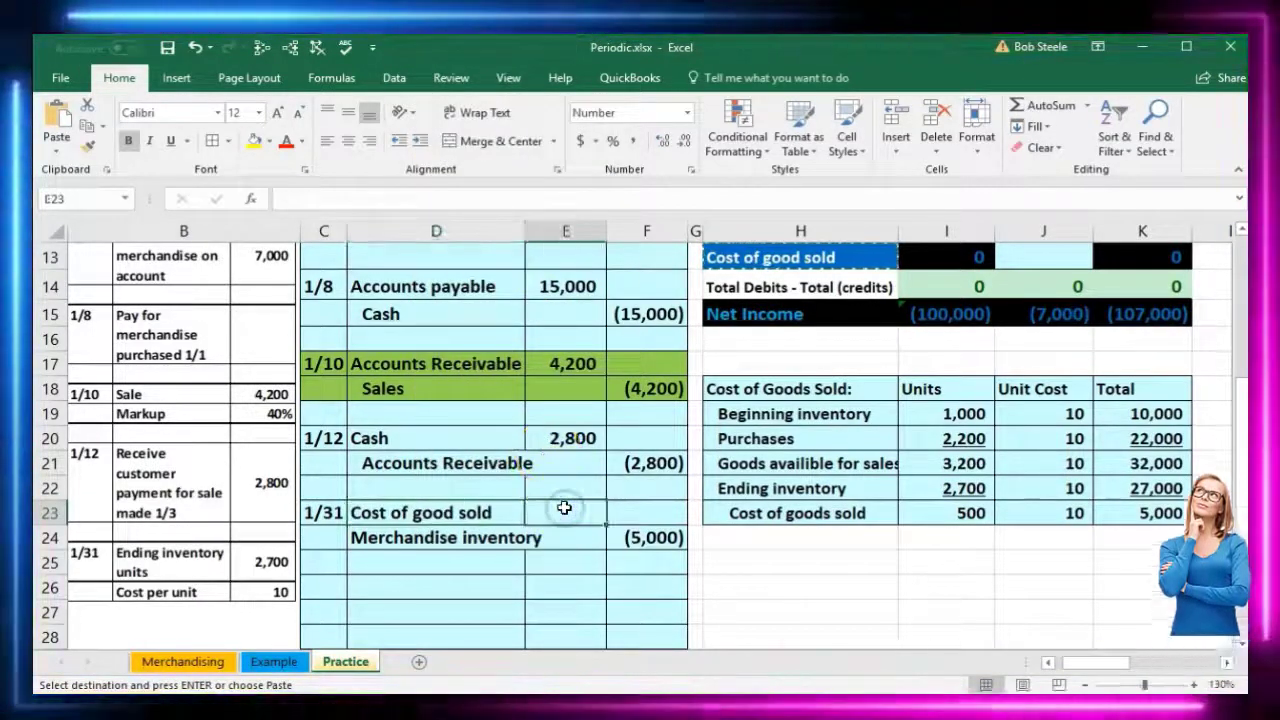
text(-)
click(666, 552)
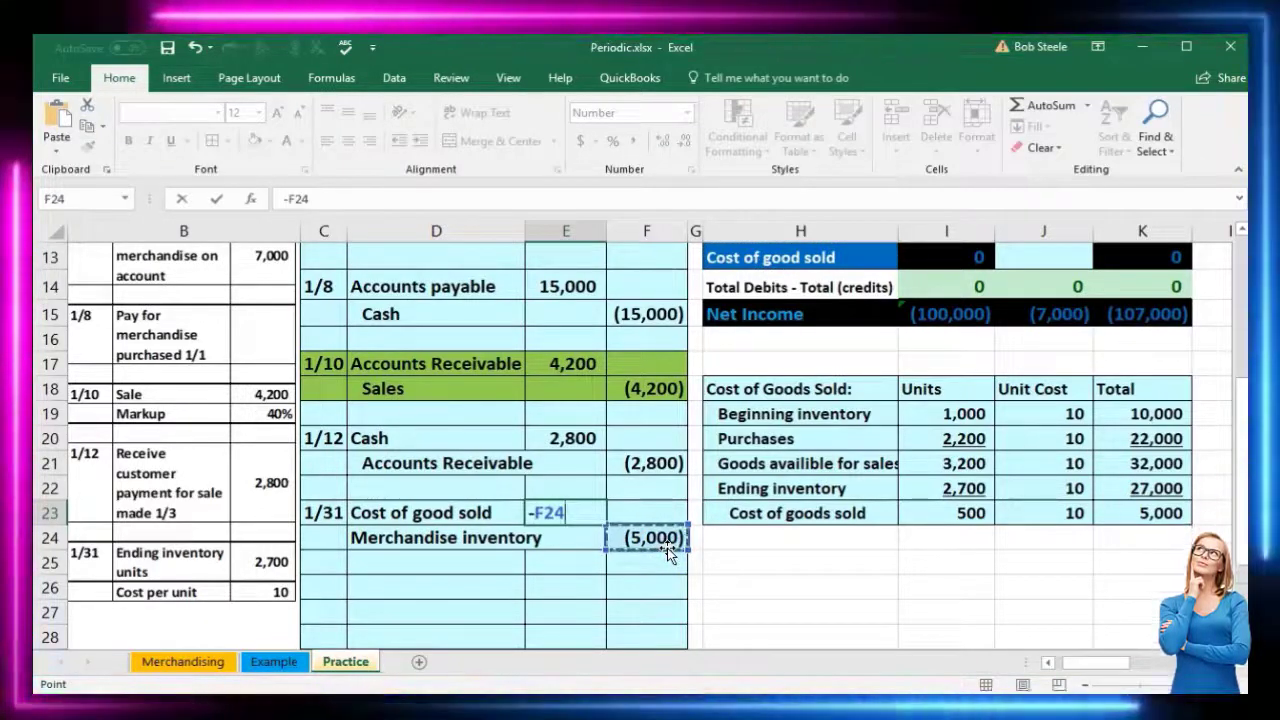
key(Return)
- Indent the Merchandise inventory account name in D24 as the credit line of the 1/31 entry
click(452, 540)
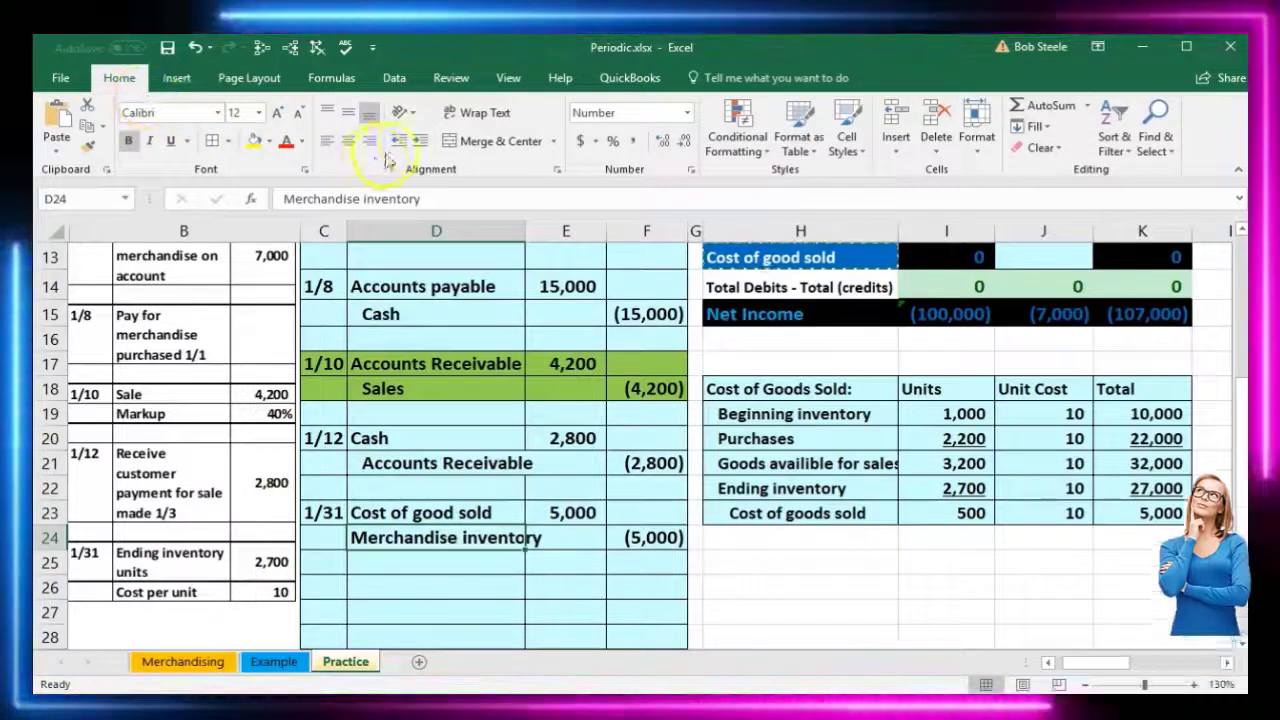
click(420, 140)
click(604, 596)
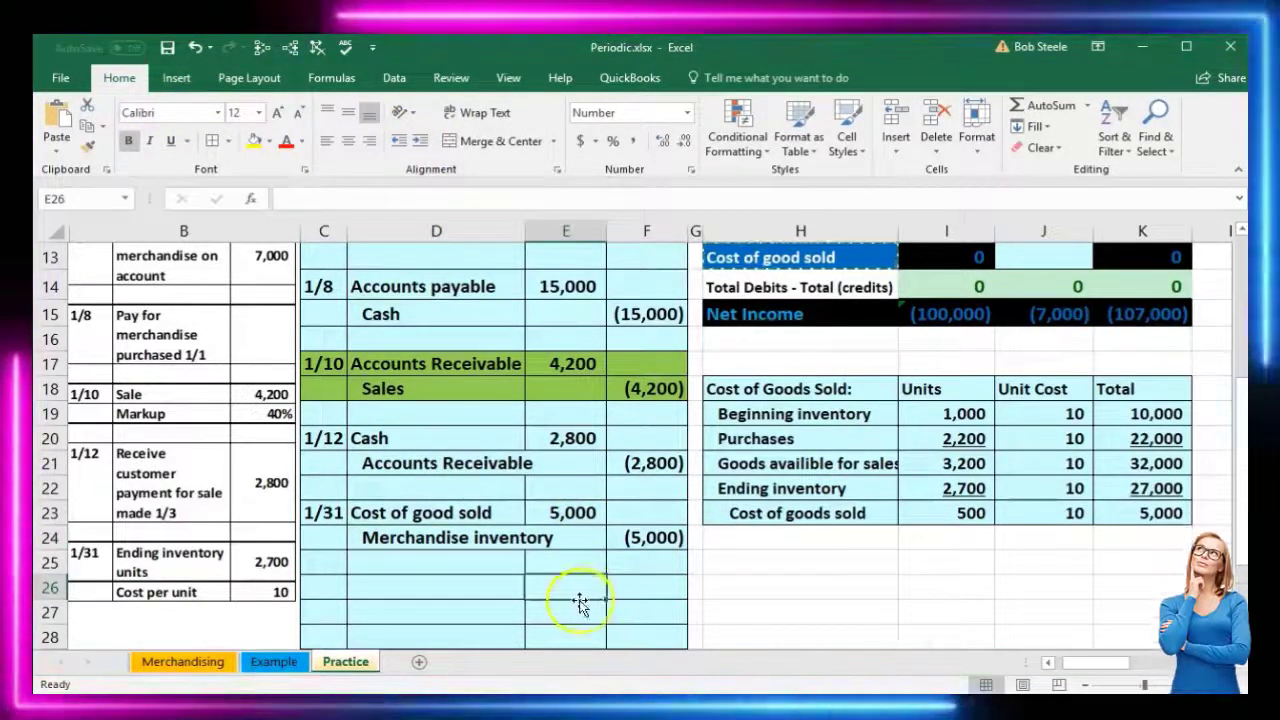
drag(428, 514, 537, 500)
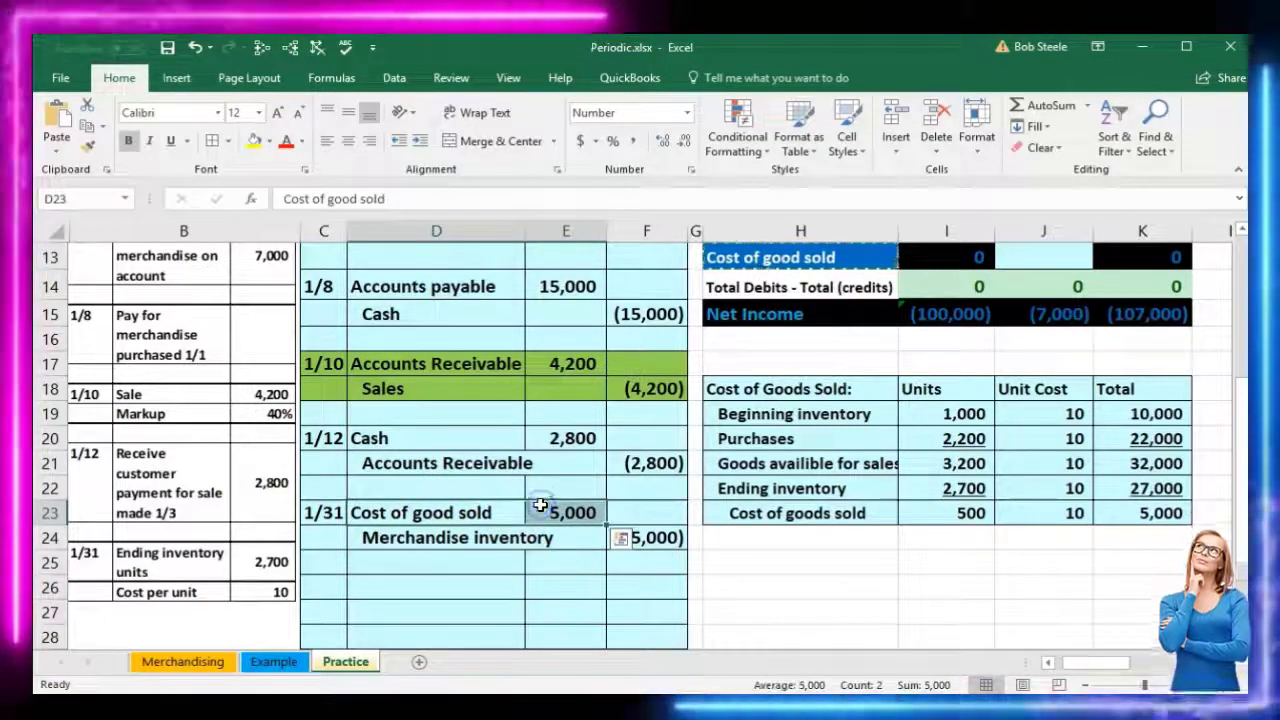
- Post the 1/31 Cost of good sold debit to the trial balance entries by linking J13 to E23
scroll(823, 557, up, 1)
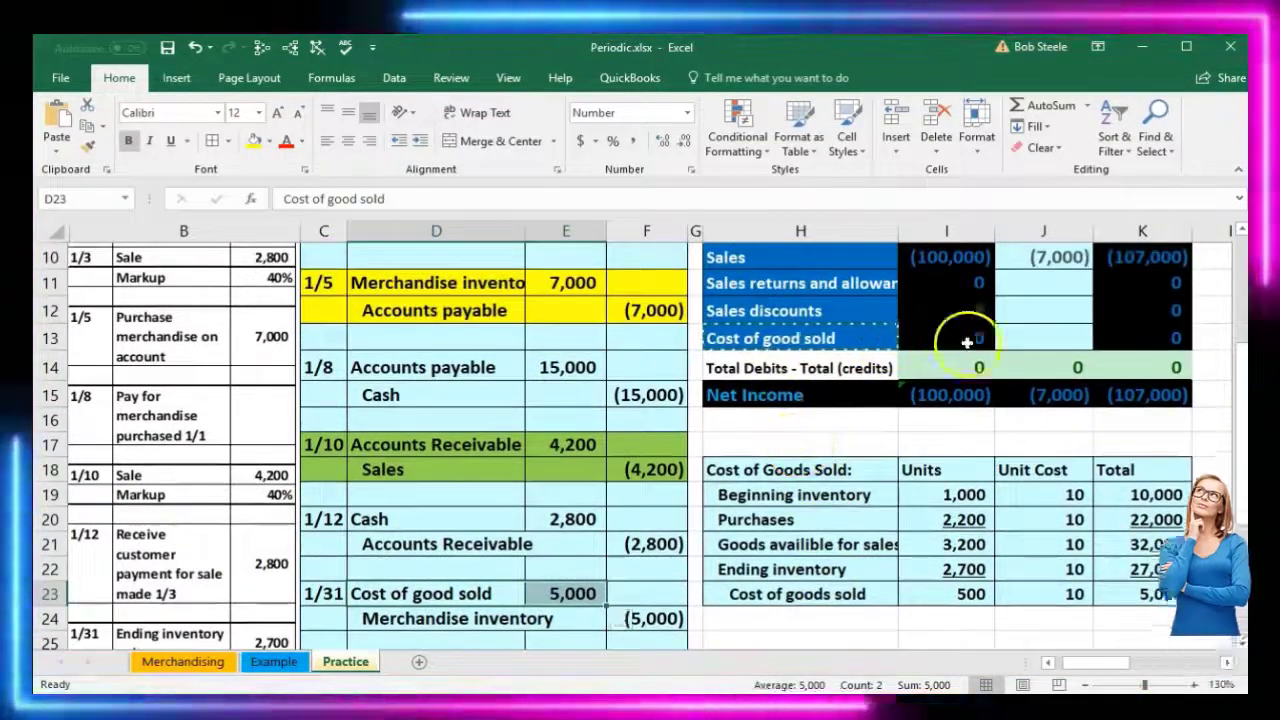
click(1032, 340)
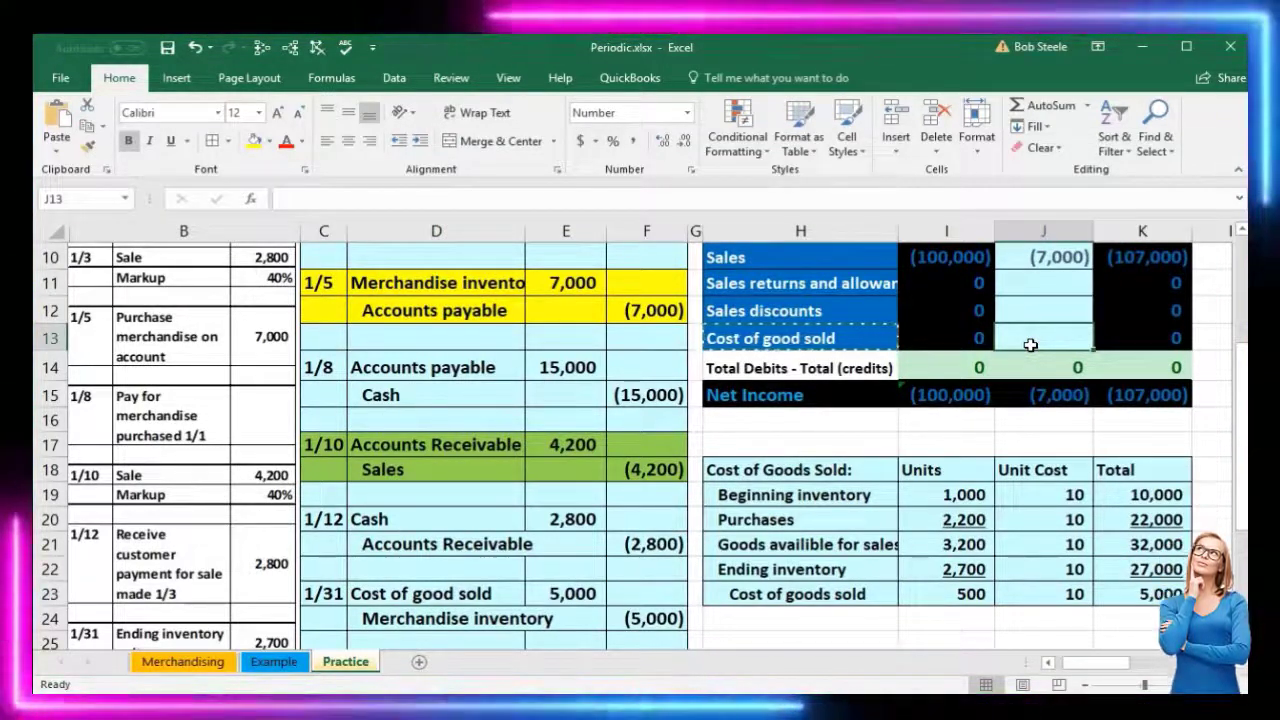
text(=)
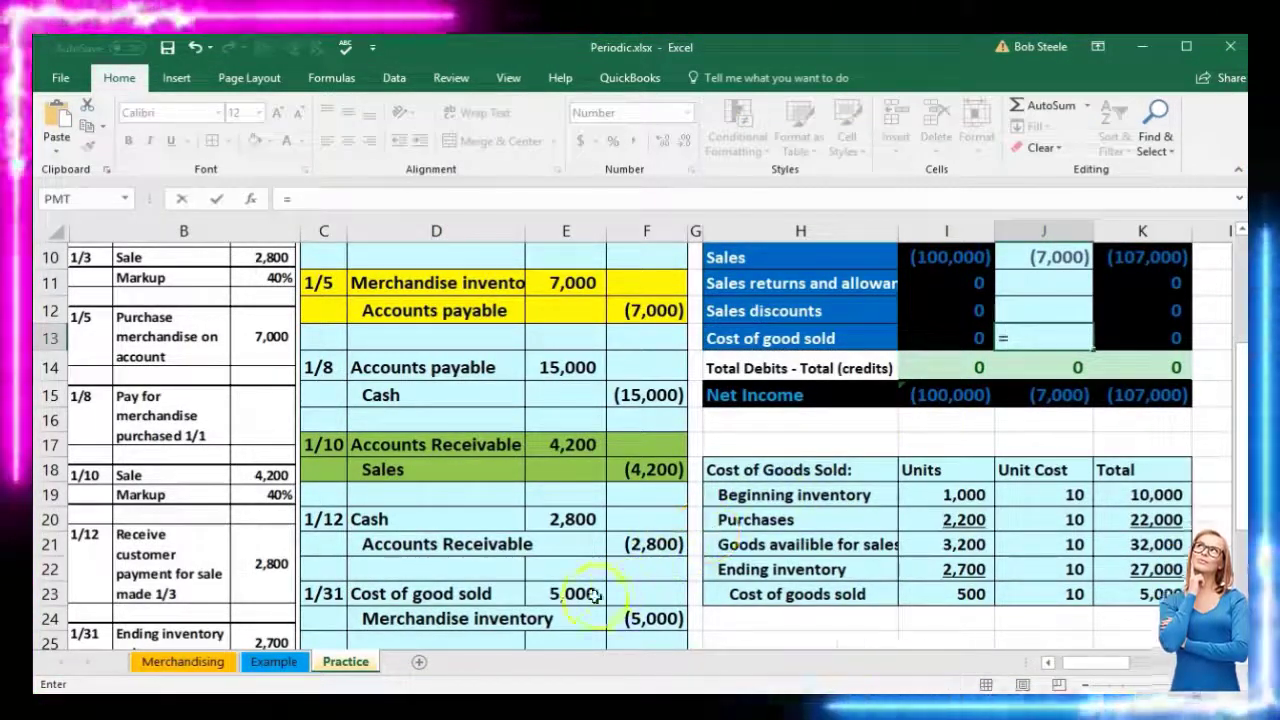
click(590, 594)
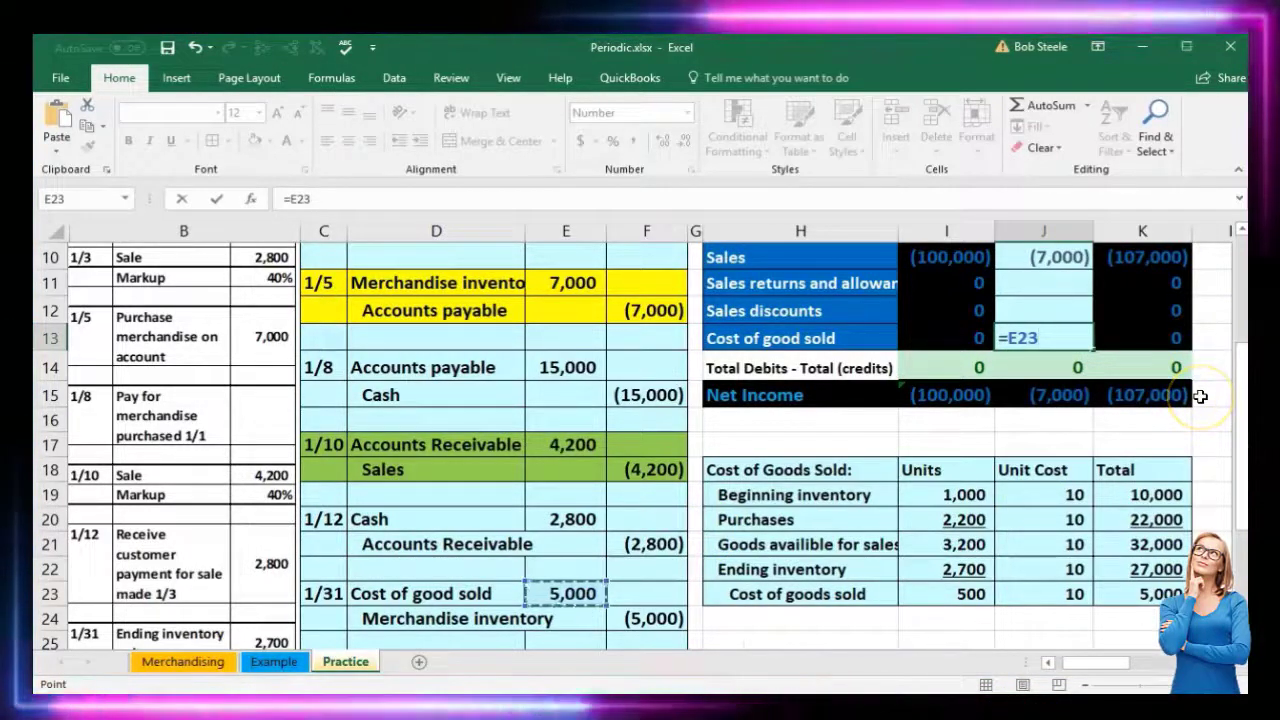
key(Return)
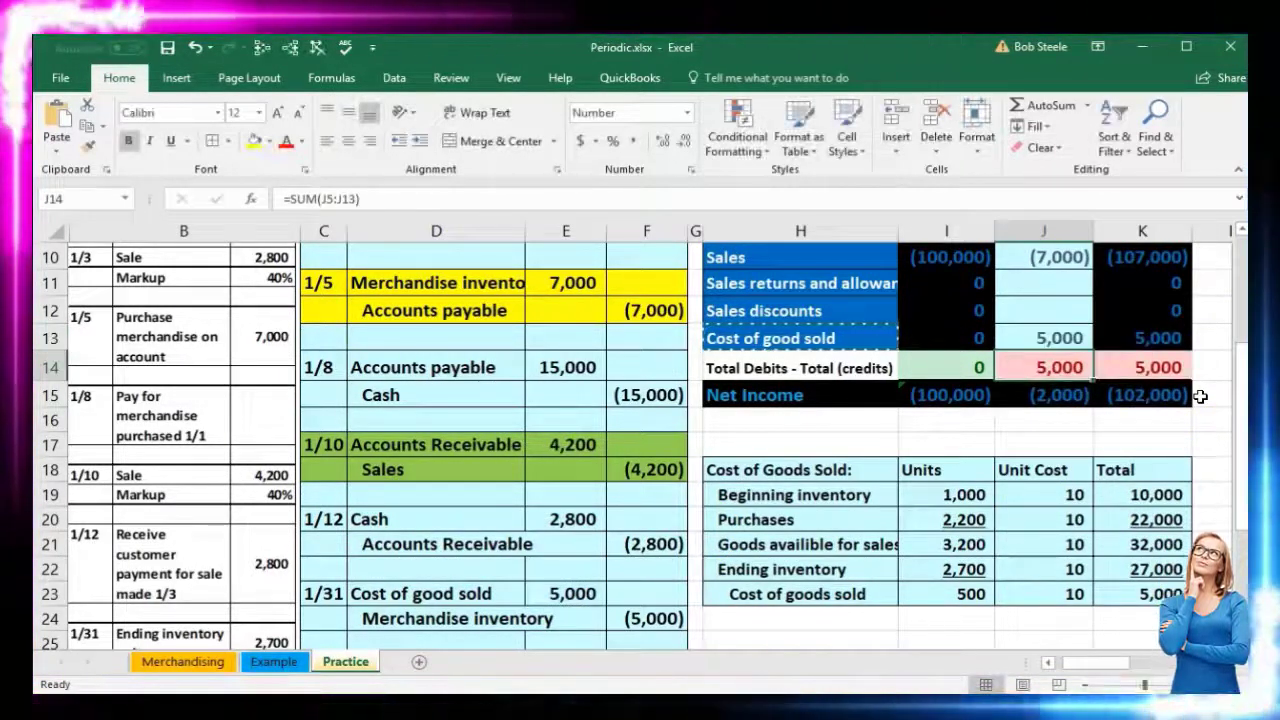
- Post the 1/31 Merchandise inventory credit by adding F24 to the existing entries formula in J7
drag(457, 616, 640, 618)
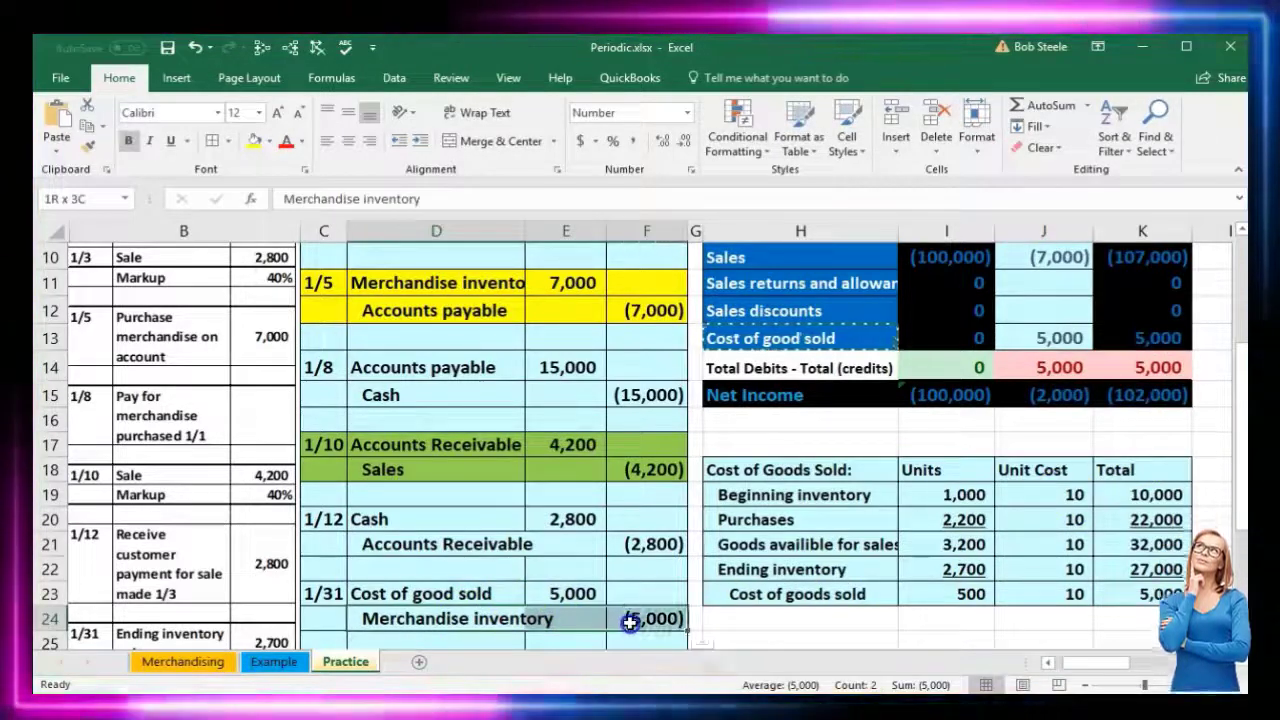
scroll(922, 568, up, 3)
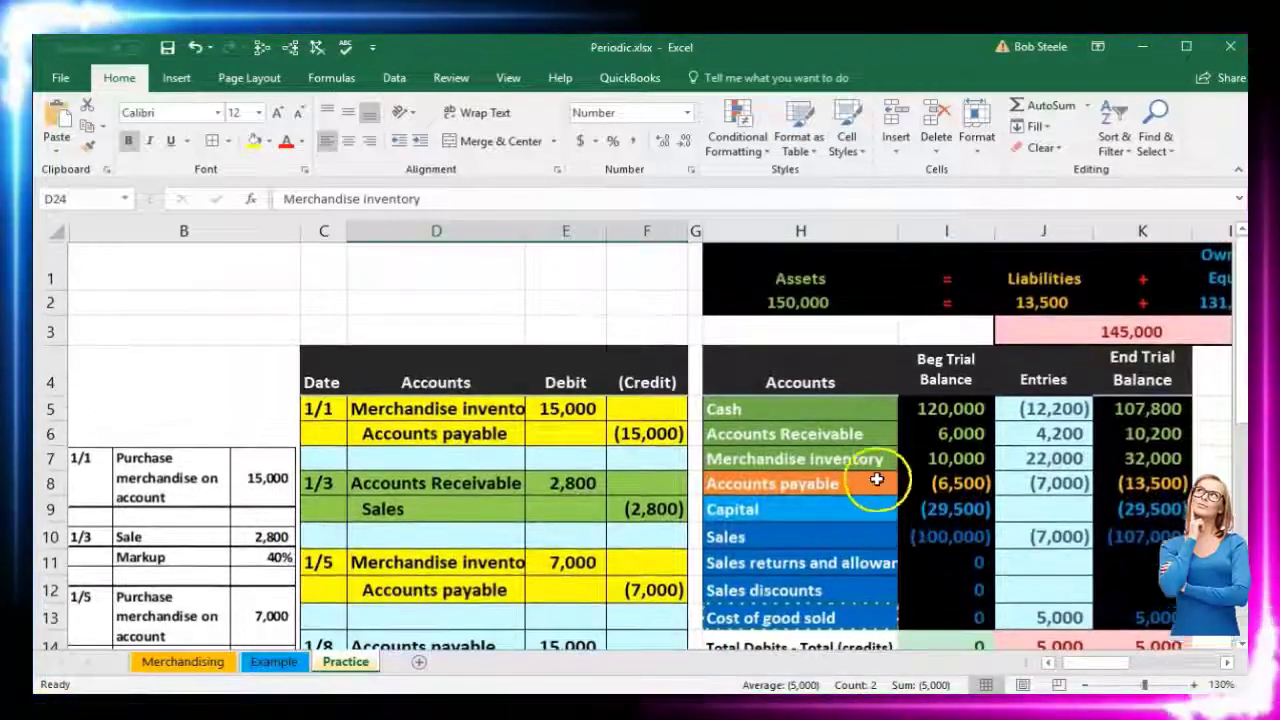
click(866, 459)
click(1050, 456)
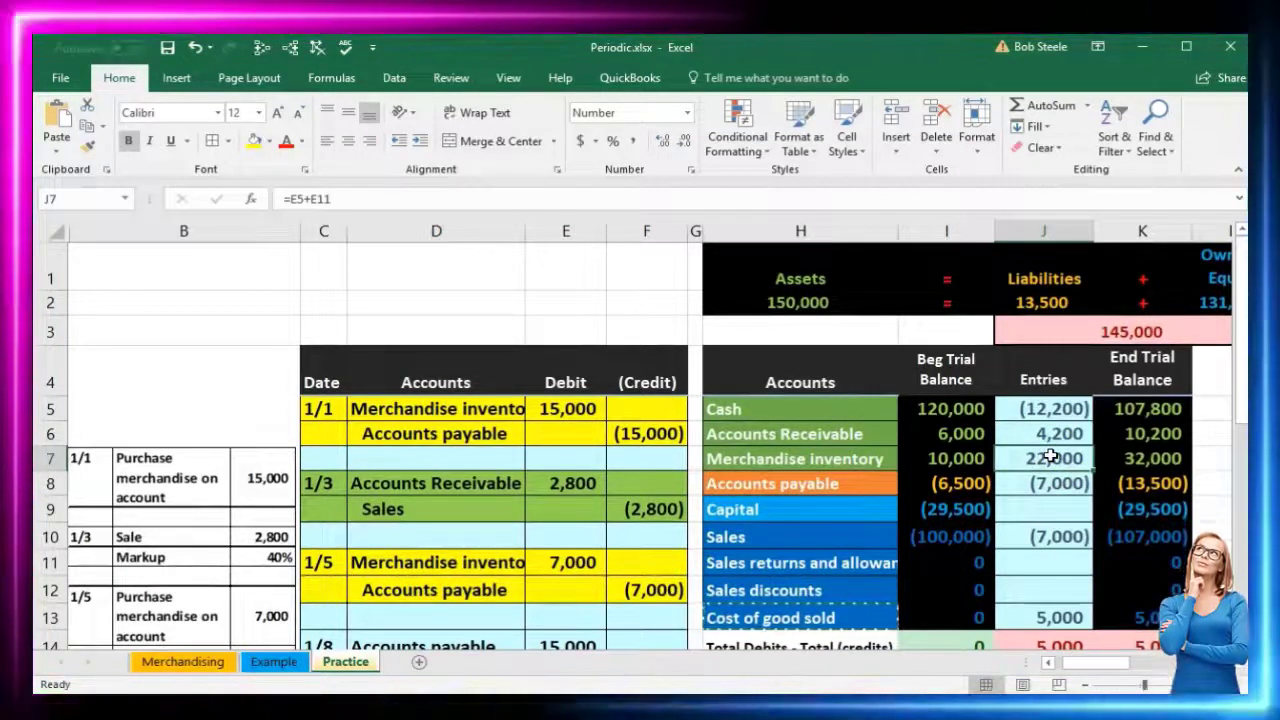
double_click(1050, 456)
click(1082, 456)
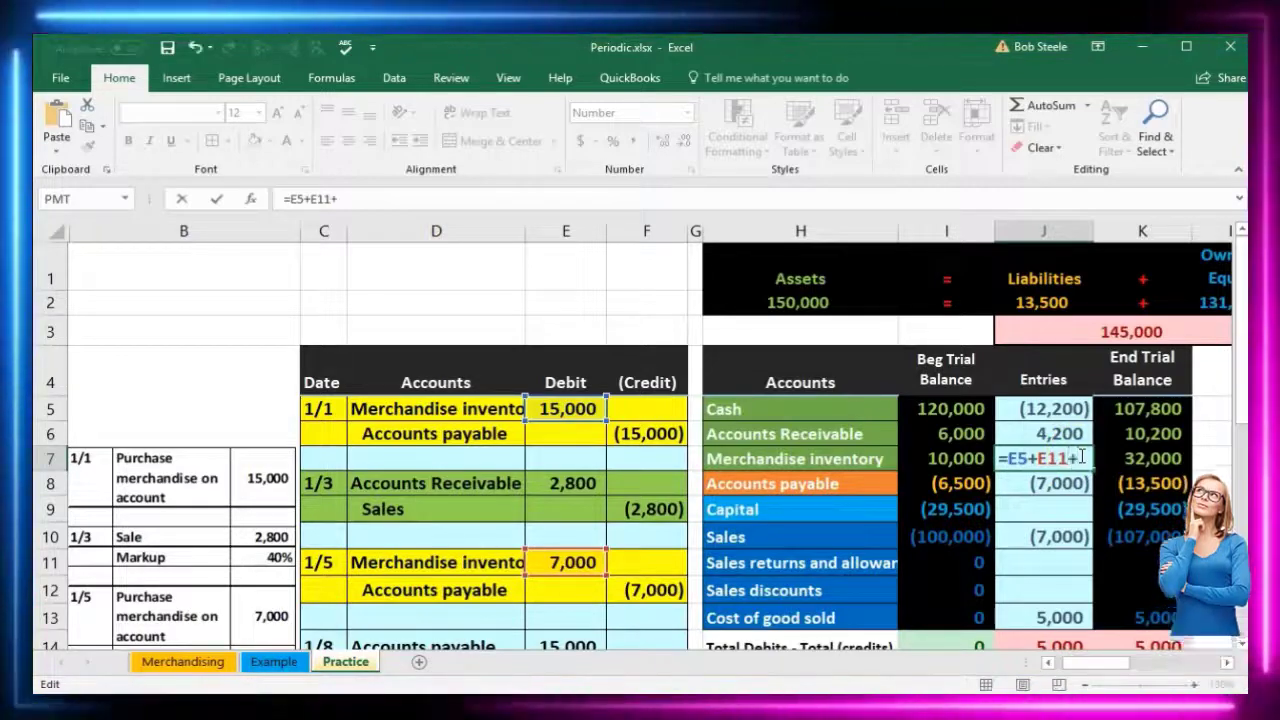
scroll(860, 512, down, 4)
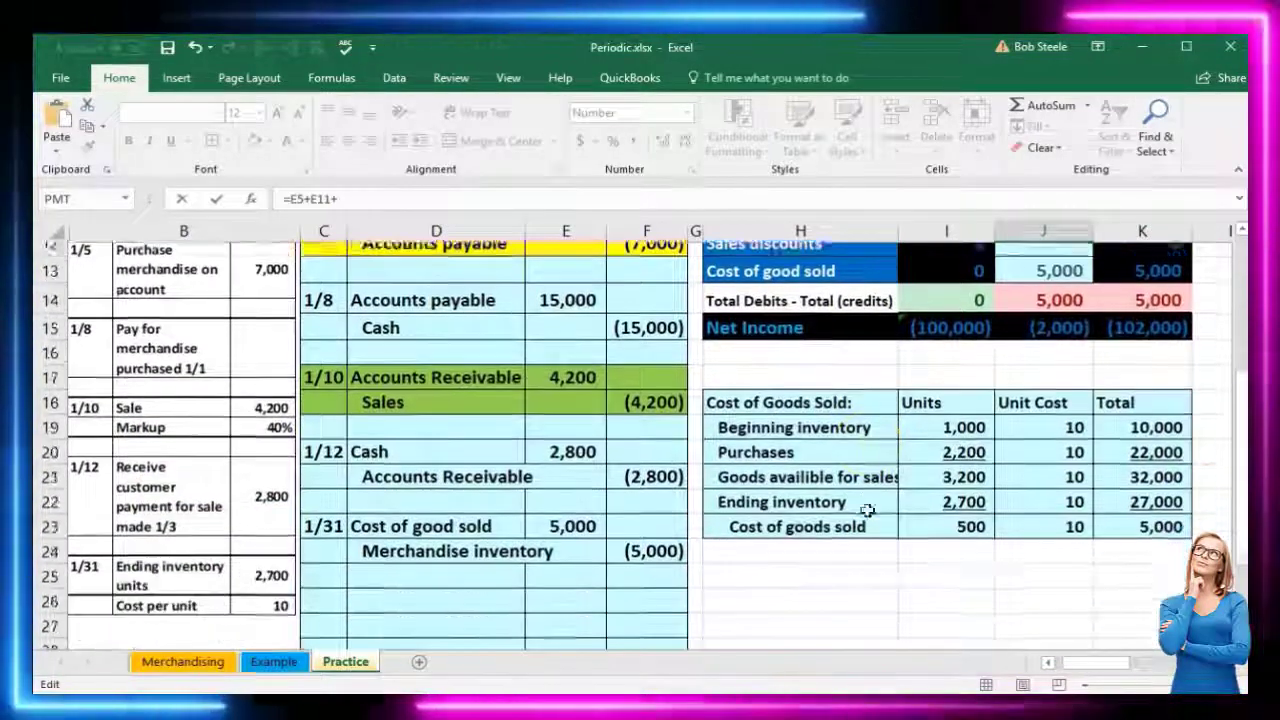
scroll(868, 510, down, 1)
click(648, 537)
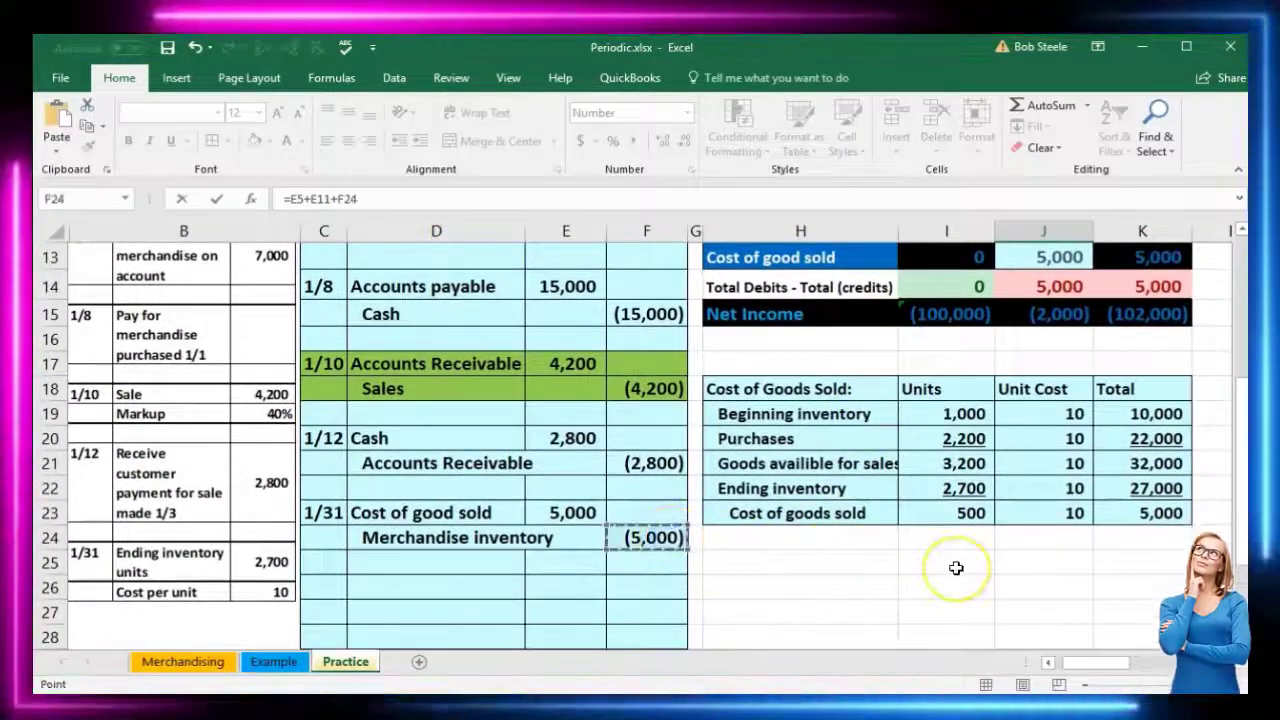
scroll(956, 567, up, 3)
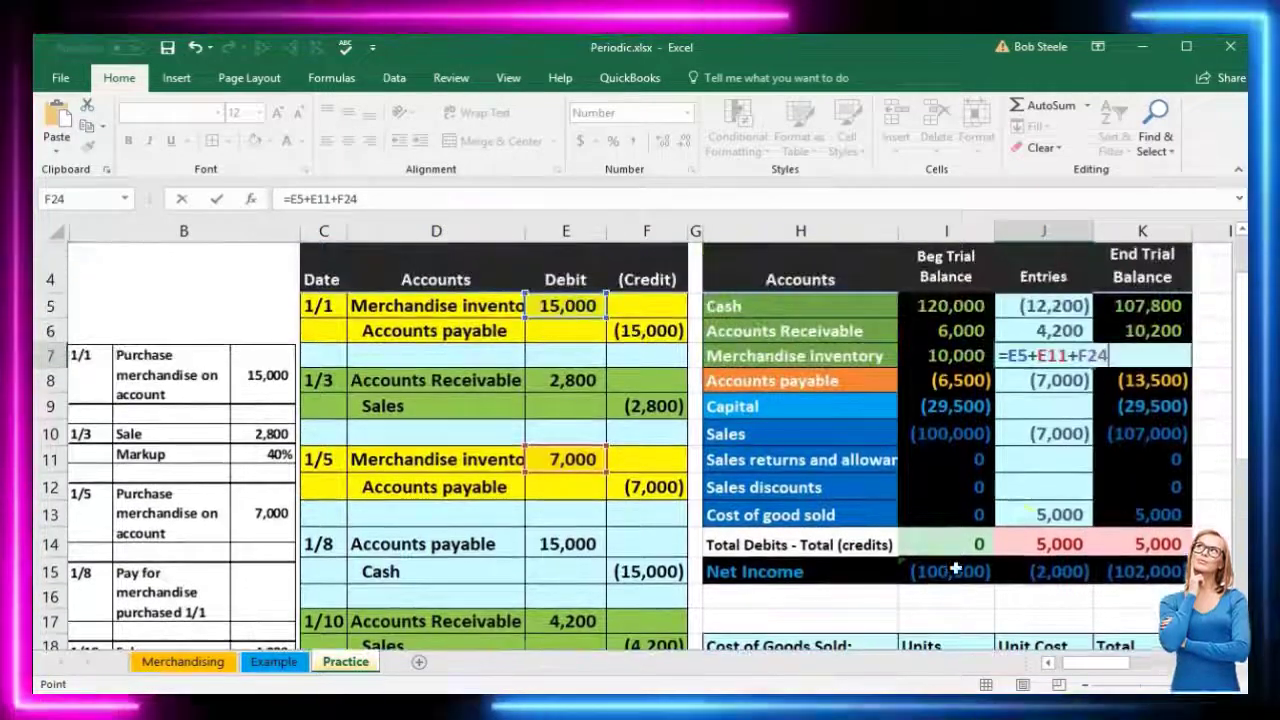
key(Return)
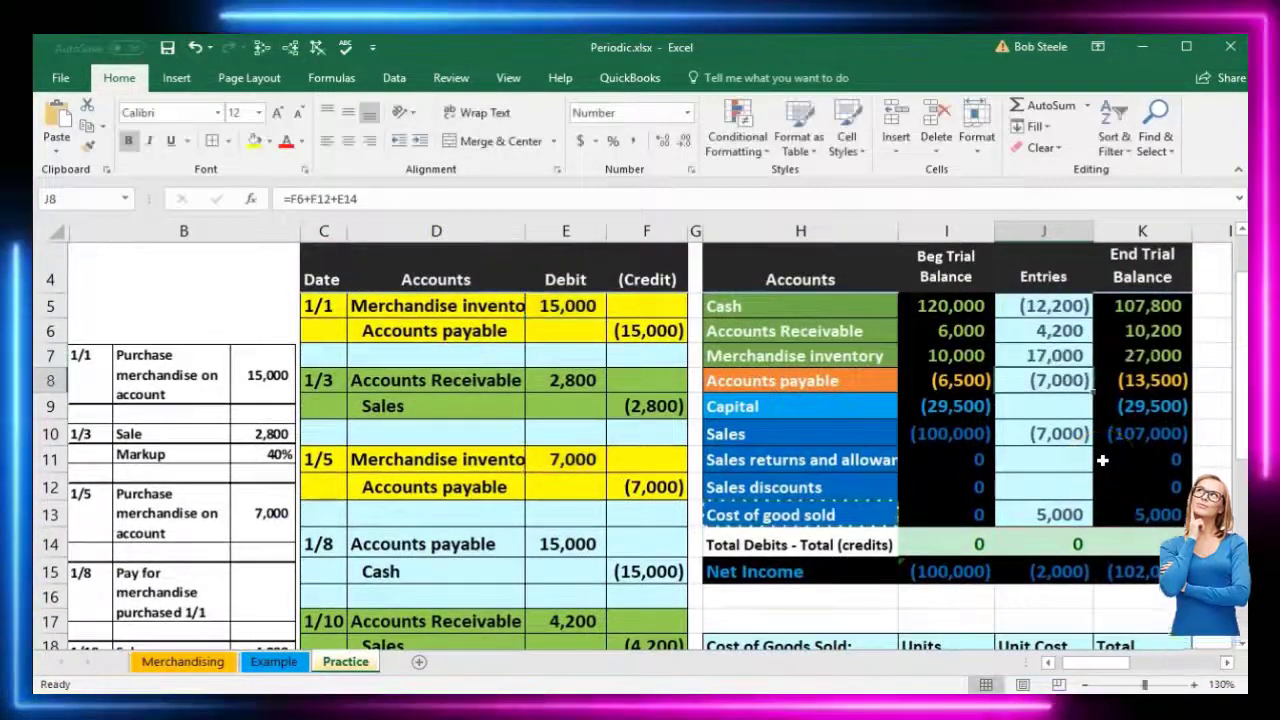
- Compare the ending trial balance for Merchandise inventory and Cost of good sold with the totals in the Cost of Goods Sold schedule
click(1141, 357)
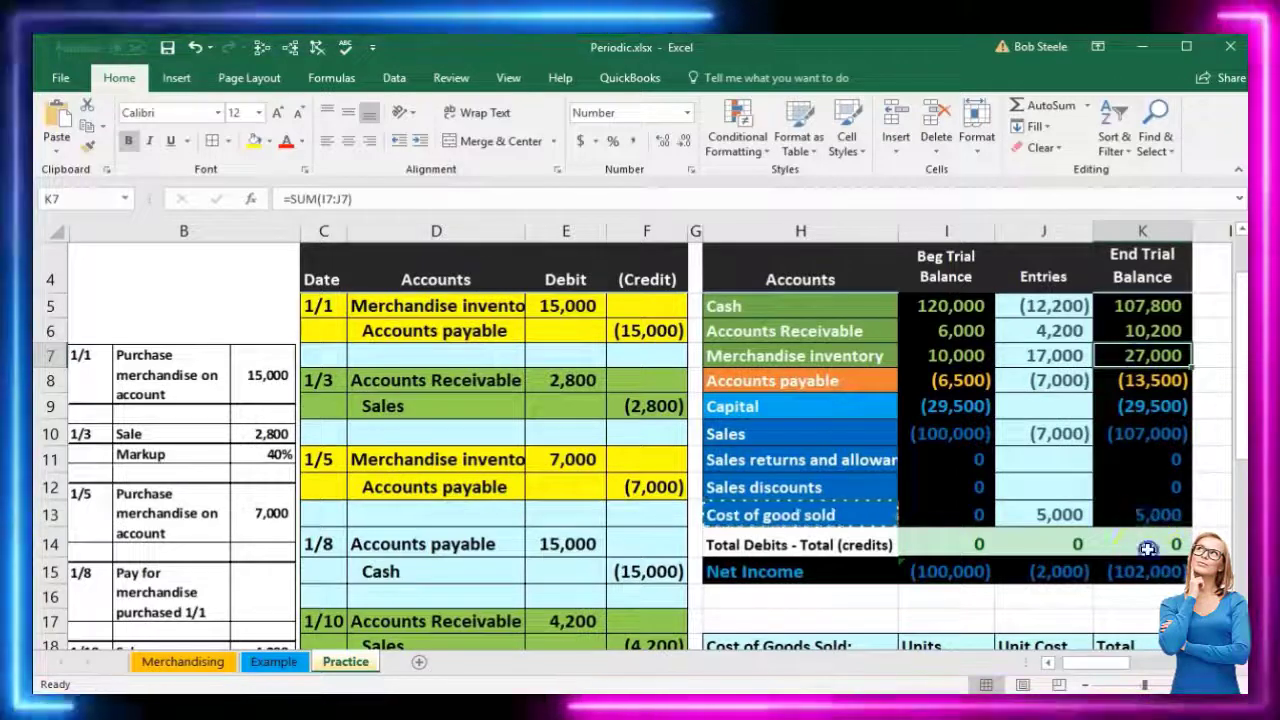
click(1148, 549)
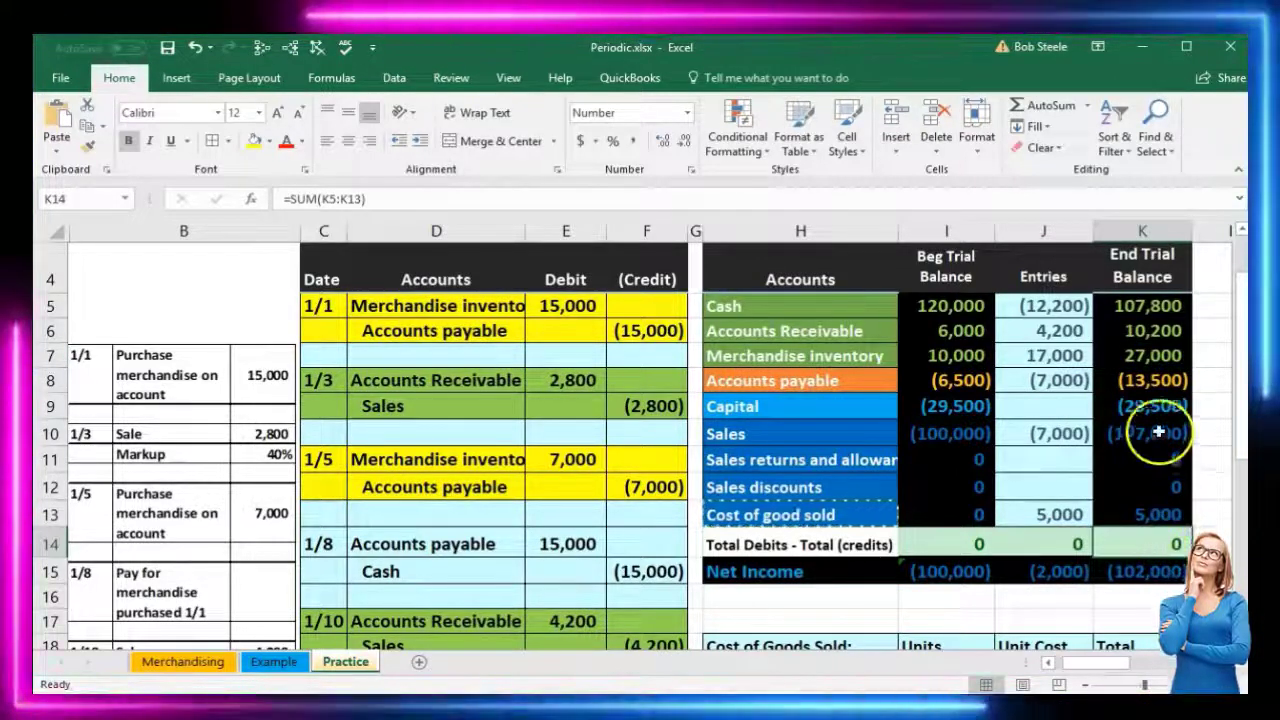
click(1150, 360)
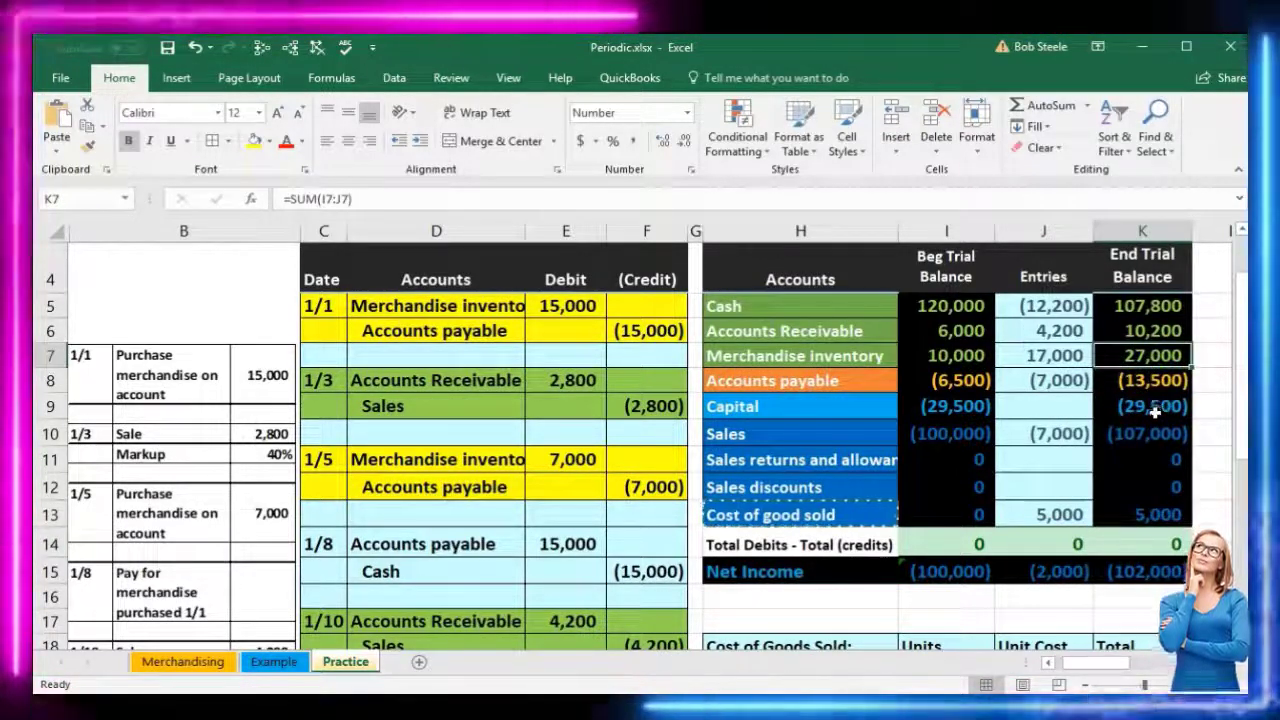
scroll(1154, 491, down, 3)
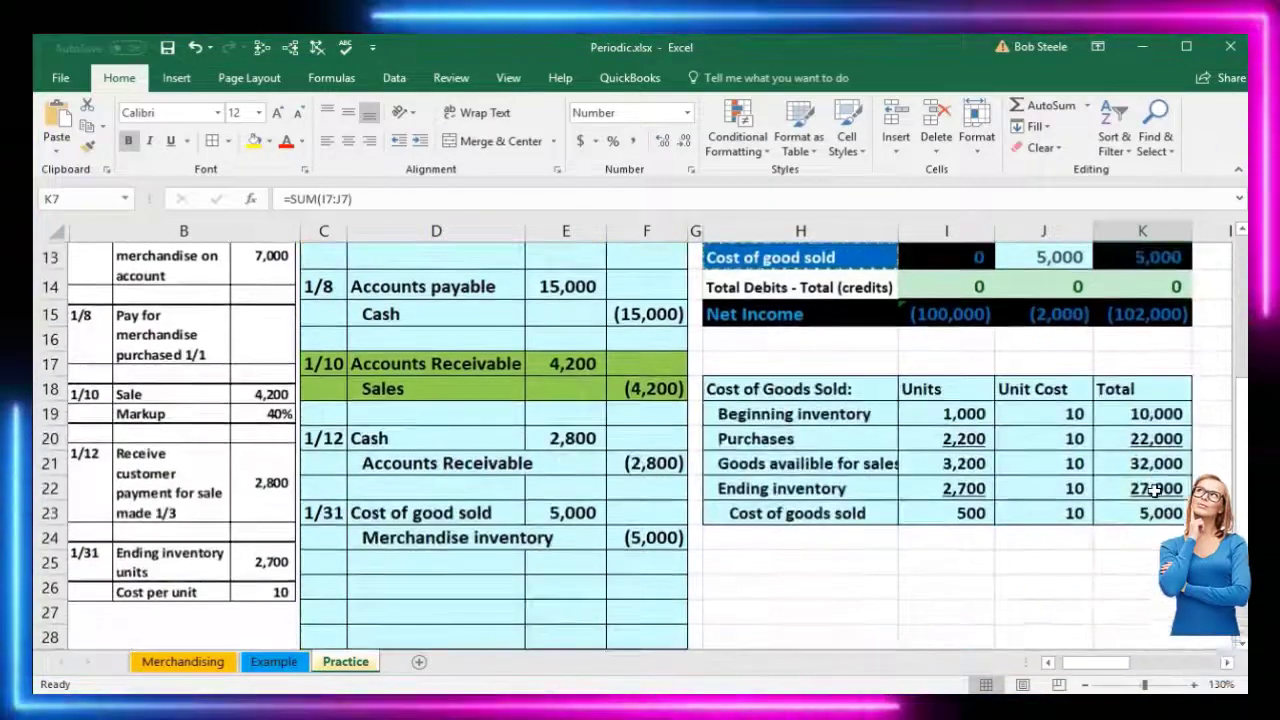
click(1155, 490)
scroll(1155, 490, up, 3)
click(1153, 514)
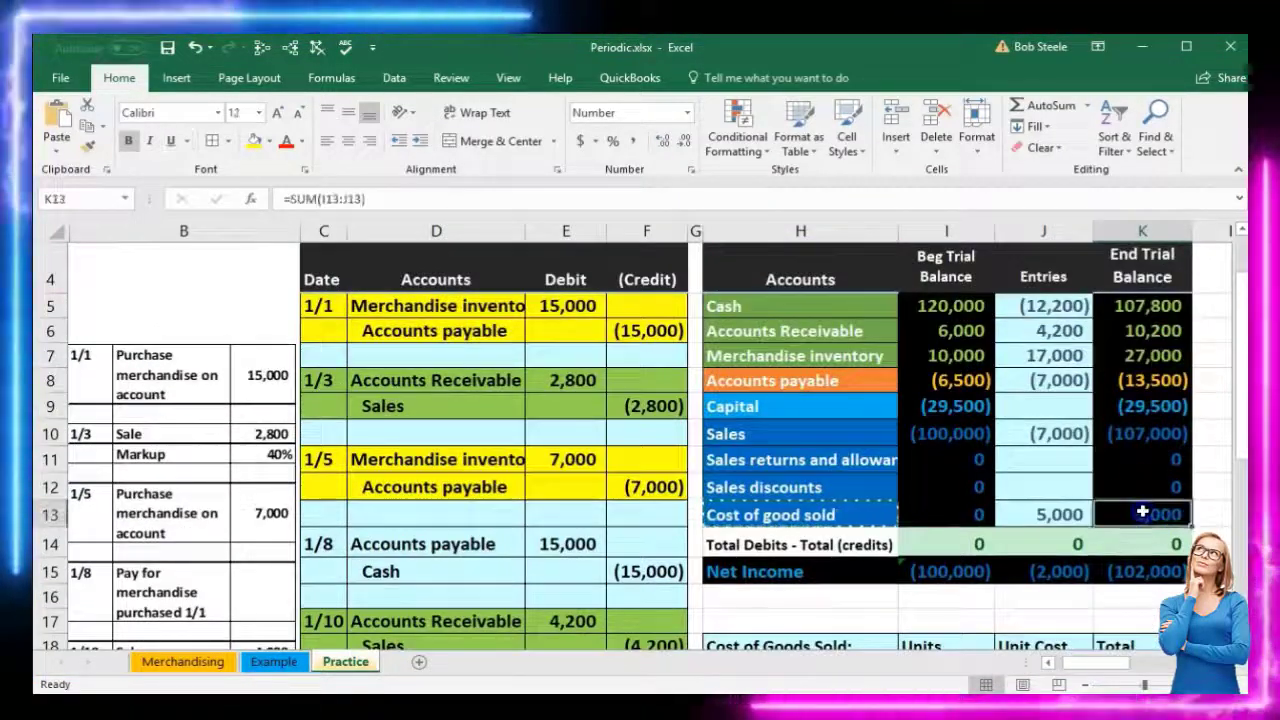
scroll(1150, 510, down, 2)
click(1152, 540)
click(1155, 591)
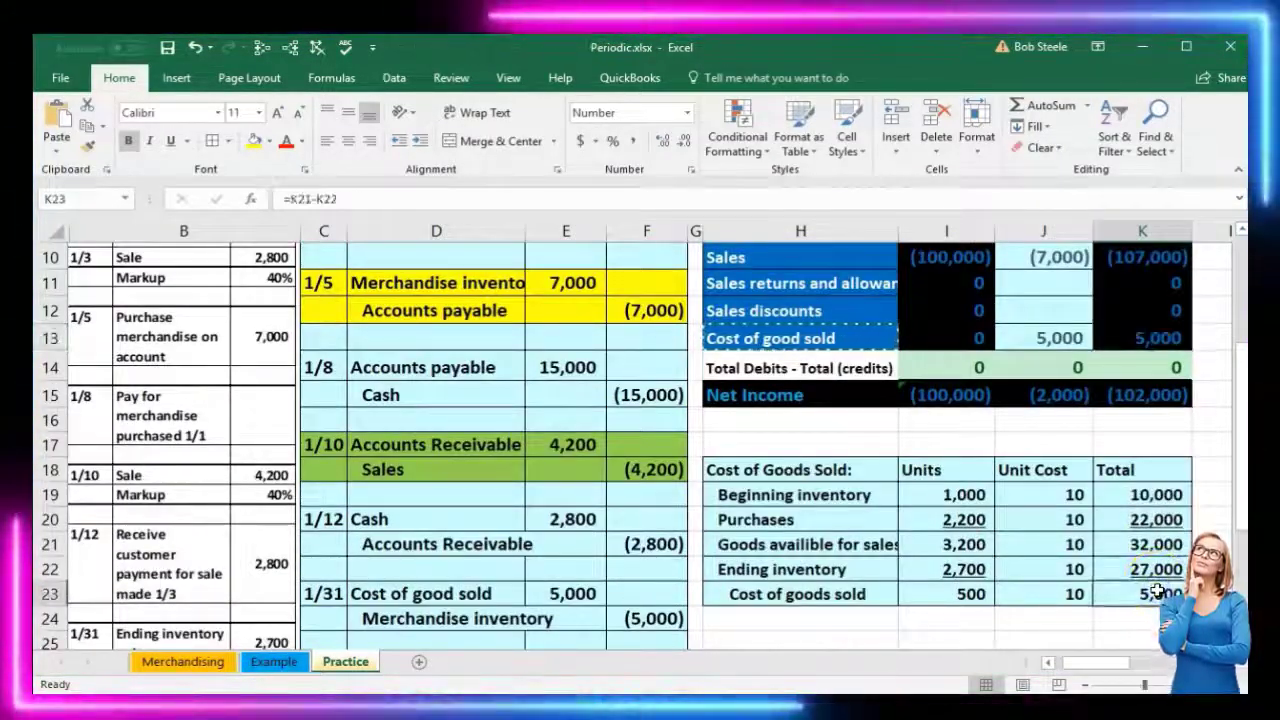
scroll(1155, 591, up, 2)
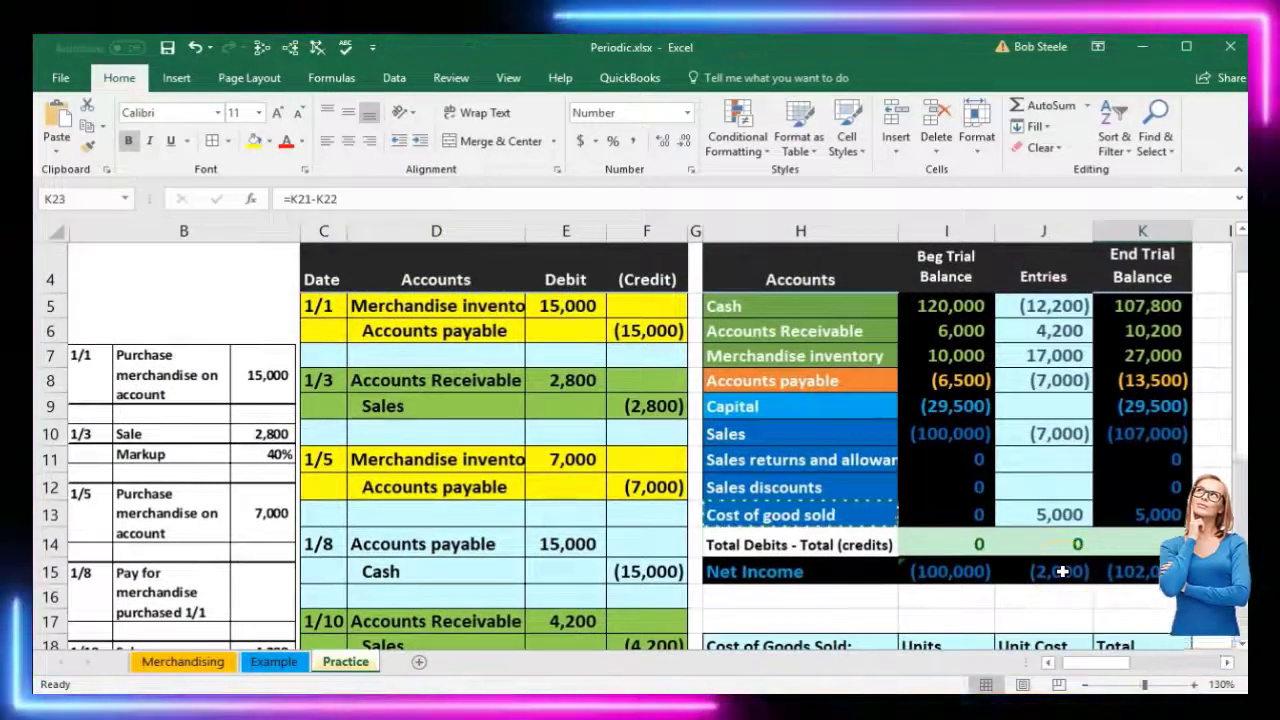
- Examine how the Sales and Cost of good sold entries combine into Net Income in the Entries column
click(1022, 436)
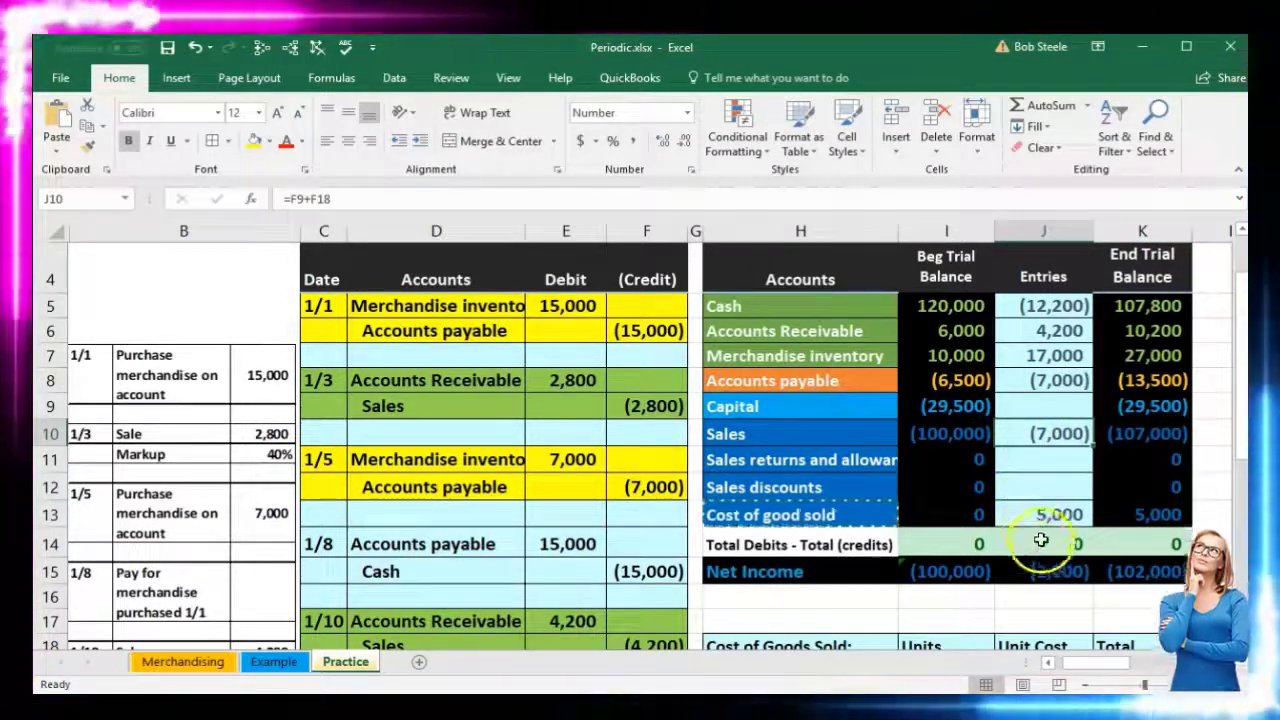
click(1040, 516)
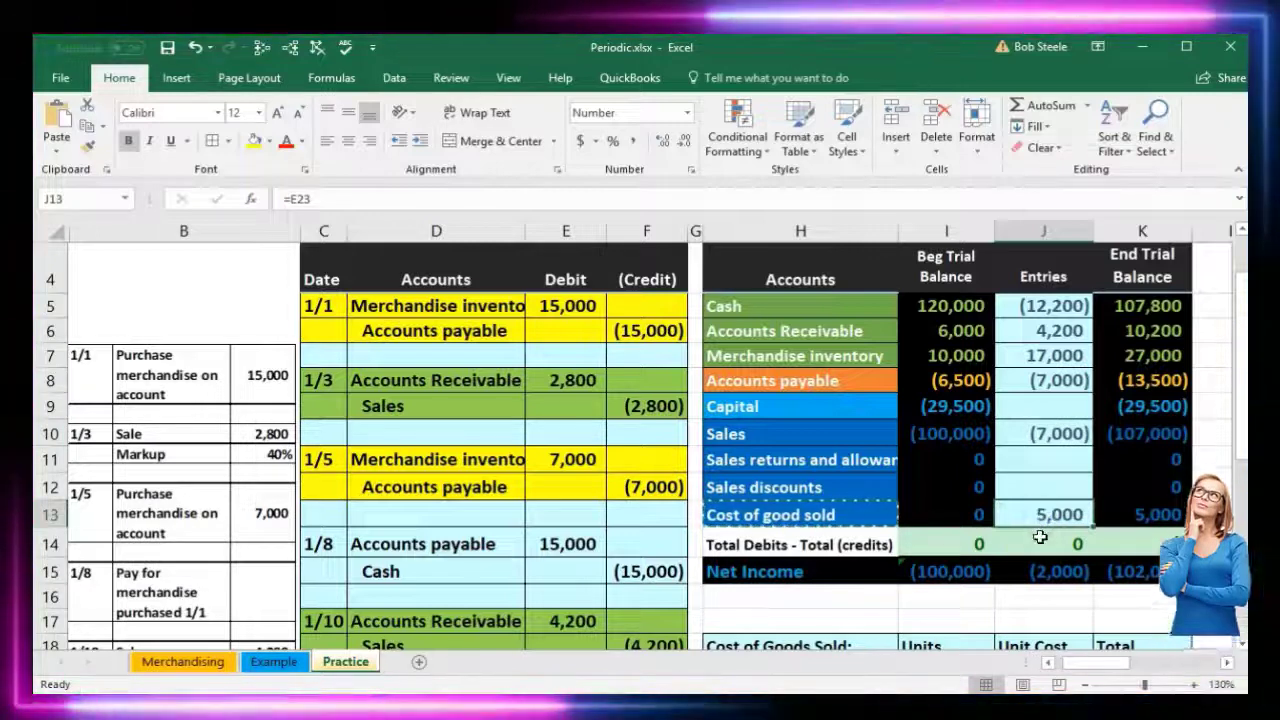
click(932, 437)
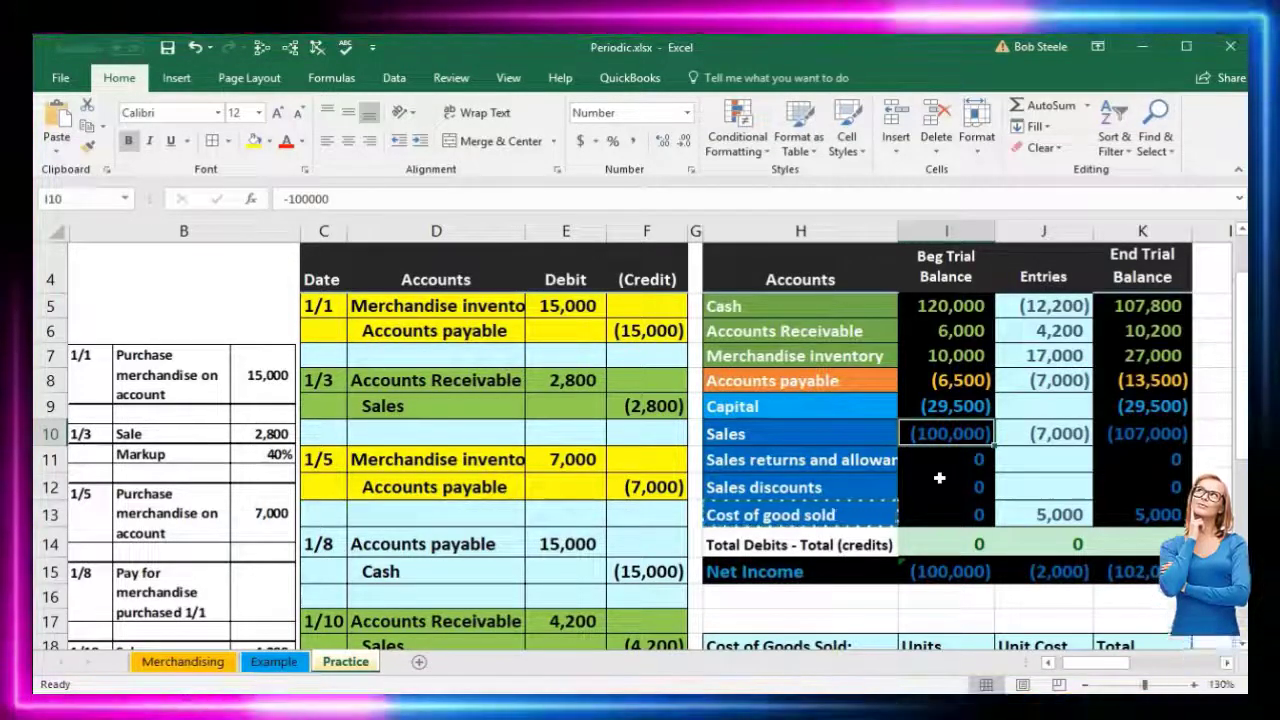
click(1040, 440)
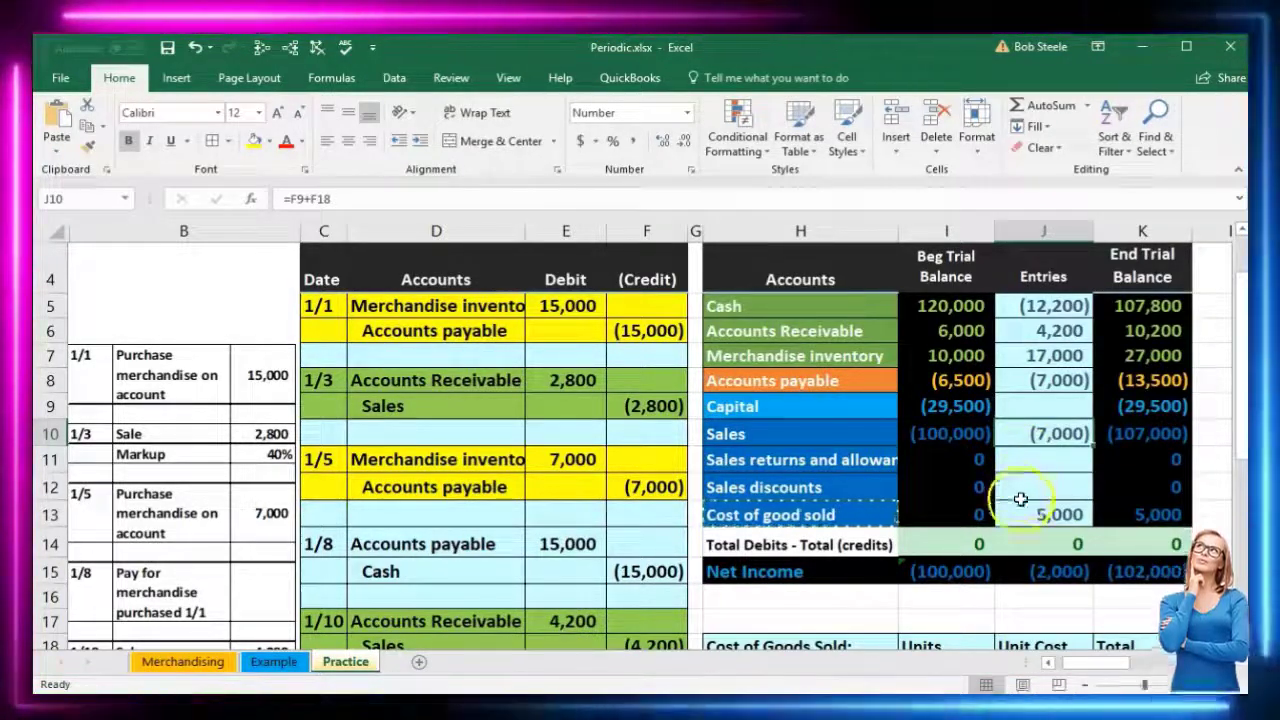
click(1023, 514)
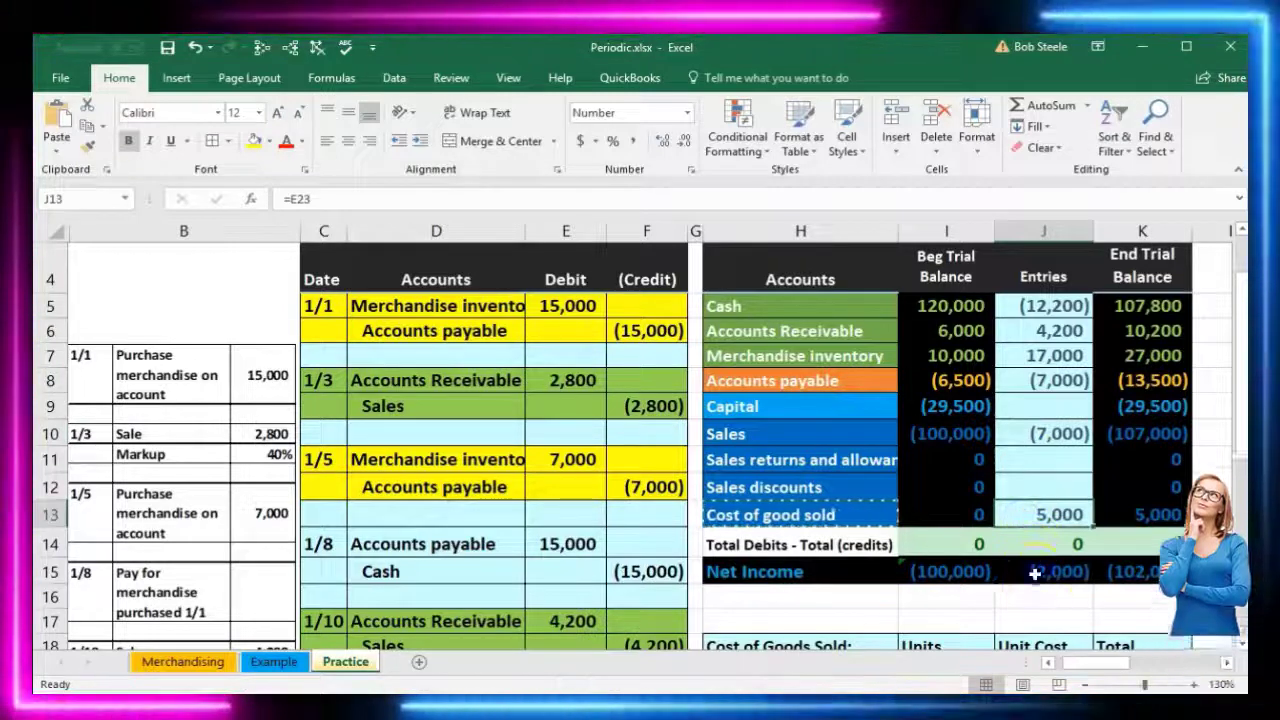
click(1036, 571)
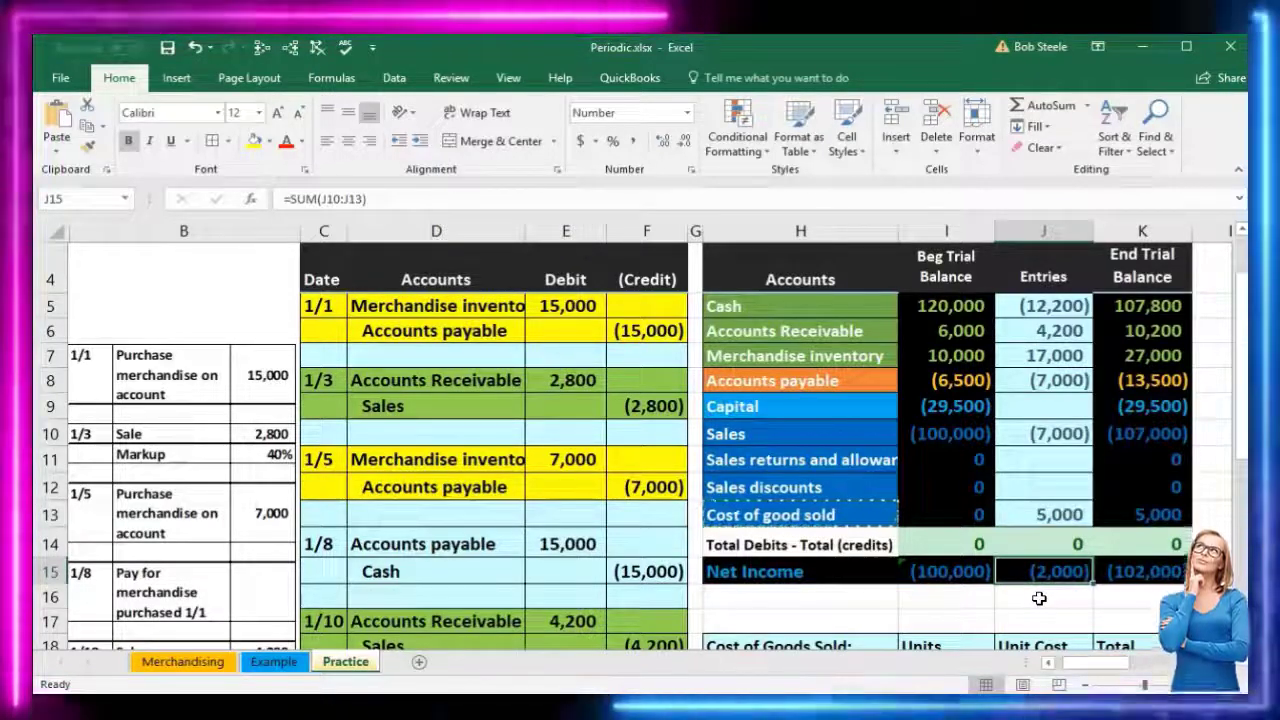
click(1010, 437)
click(1032, 515)
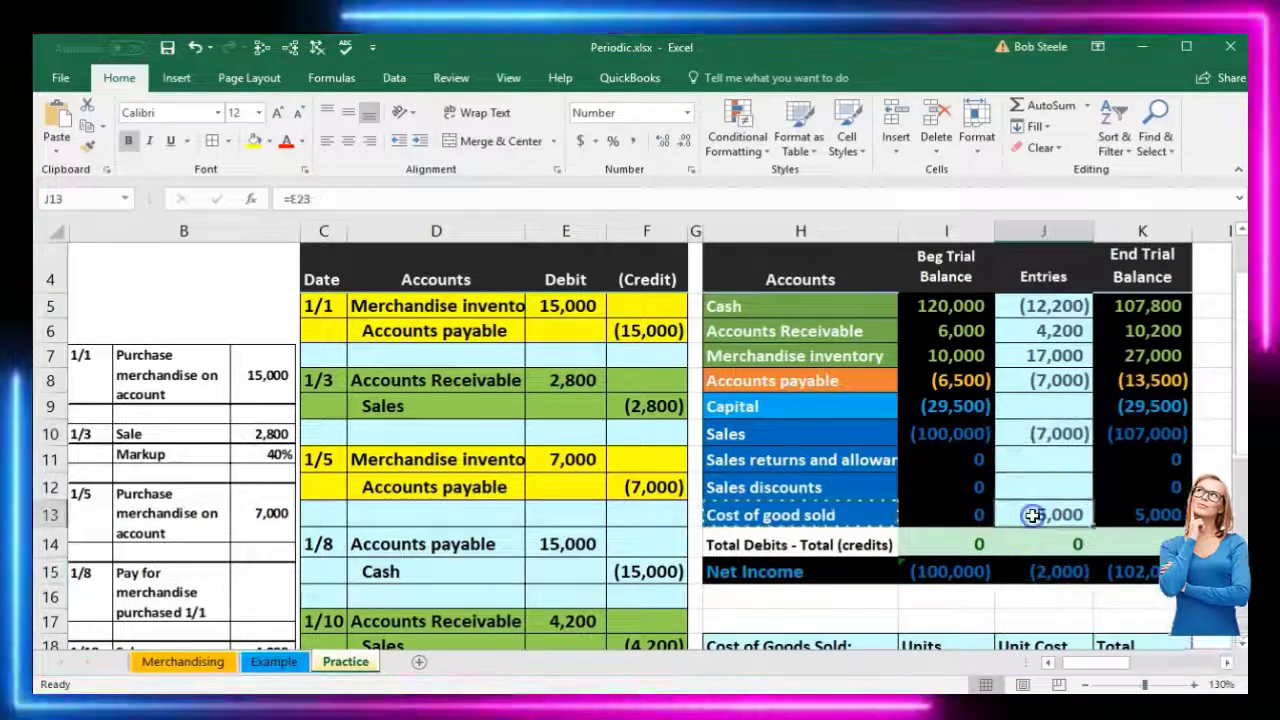